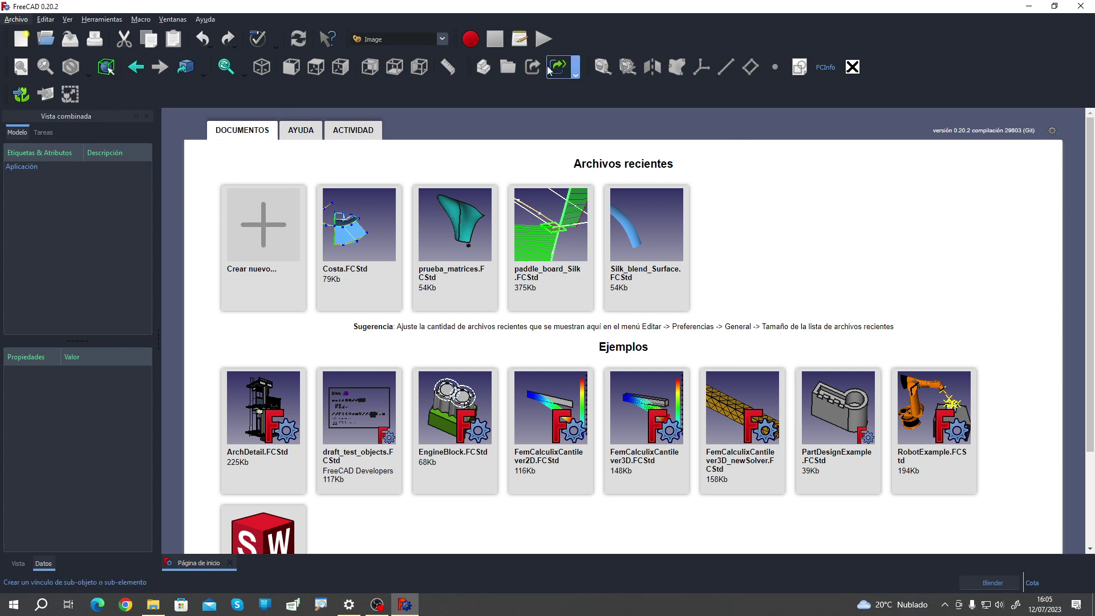
Step: Leave the Start page and create a new empty Unnamed document
left_click(419, 42)
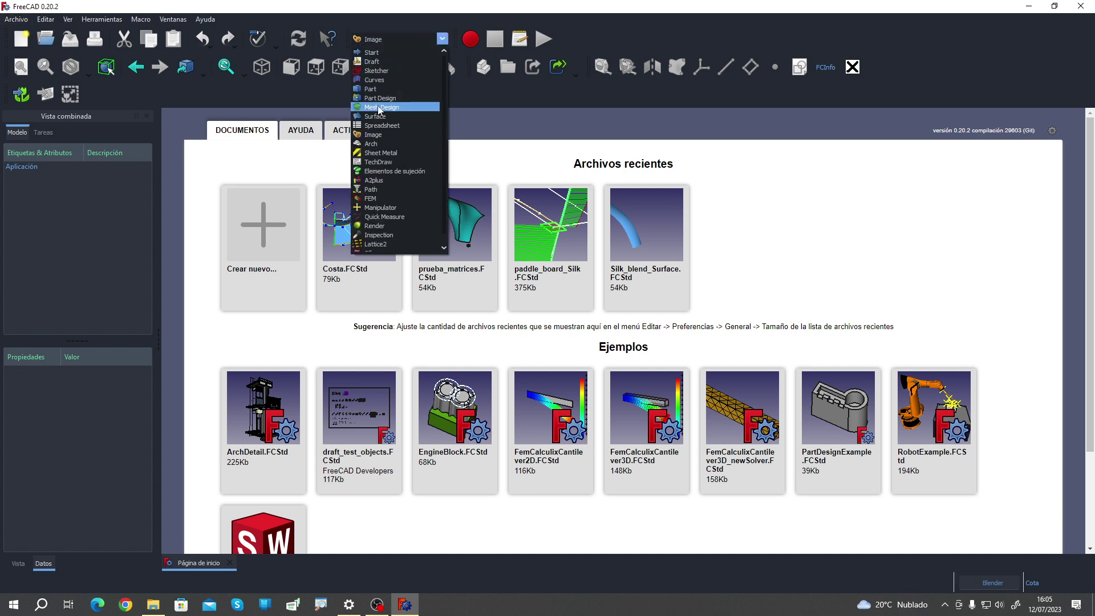
left_click(741, 234)
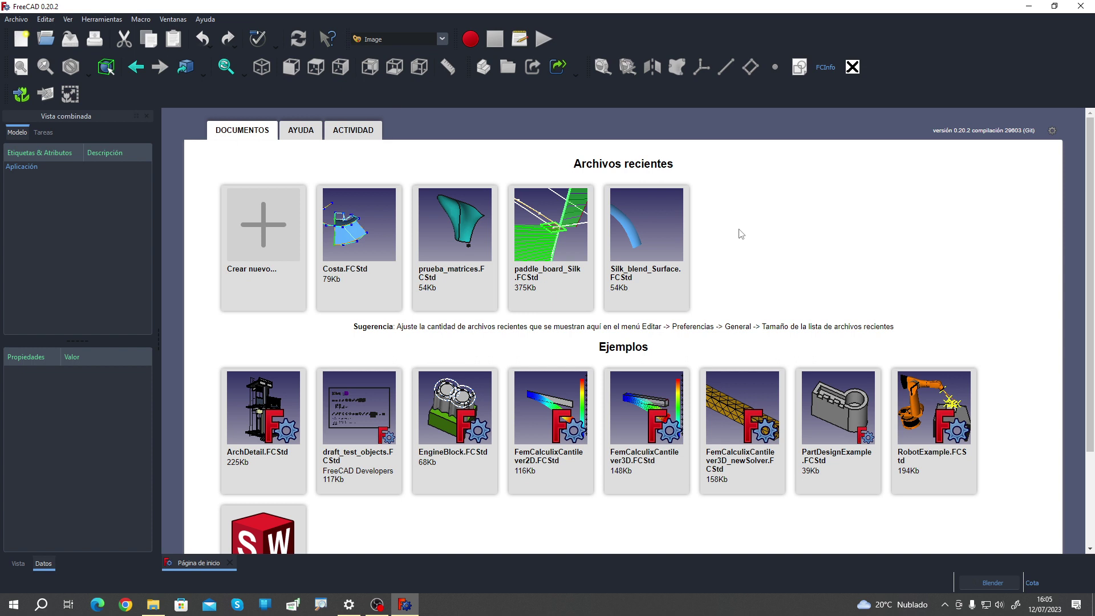
left_click(287, 239)
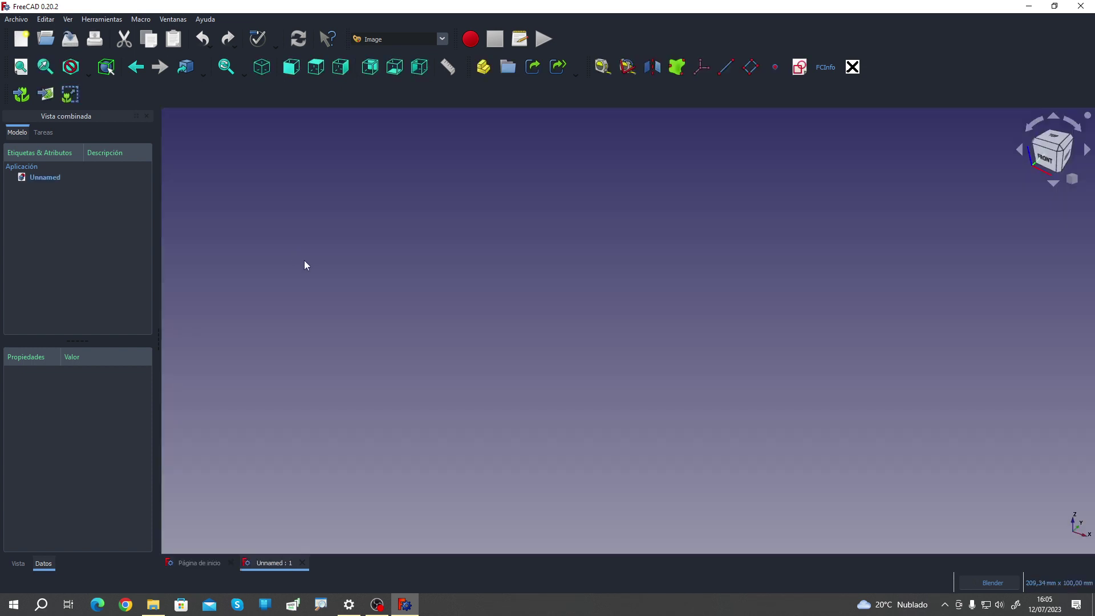
left_click(409, 36)
Step: Switch to the Part workbench and add two cubes, Cubo and Cubo001
left_click(391, 82)
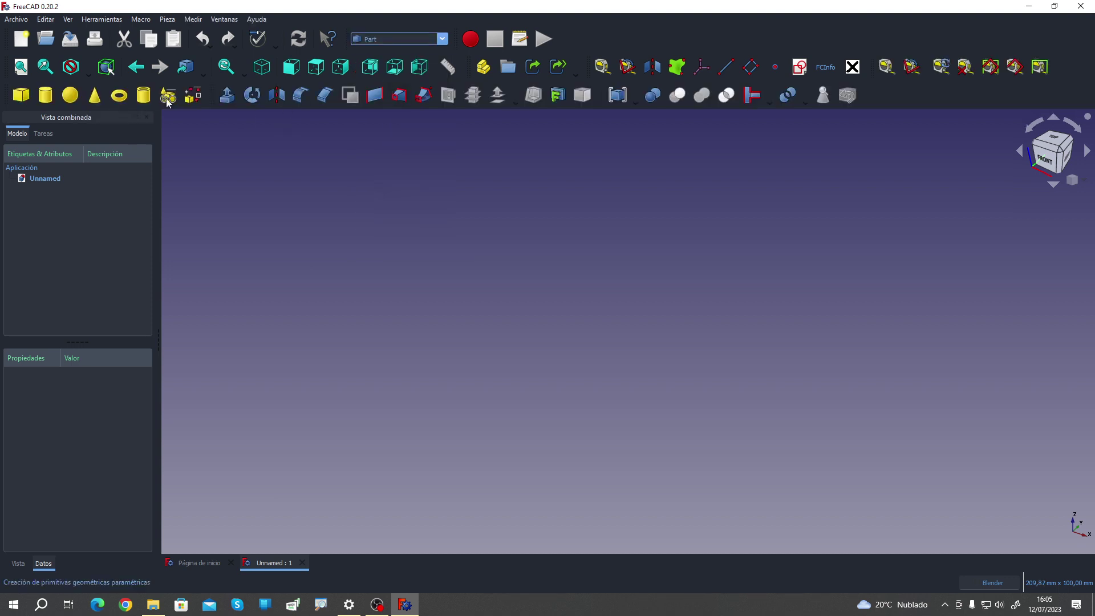
left_click(25, 95)
left_click(26, 95)
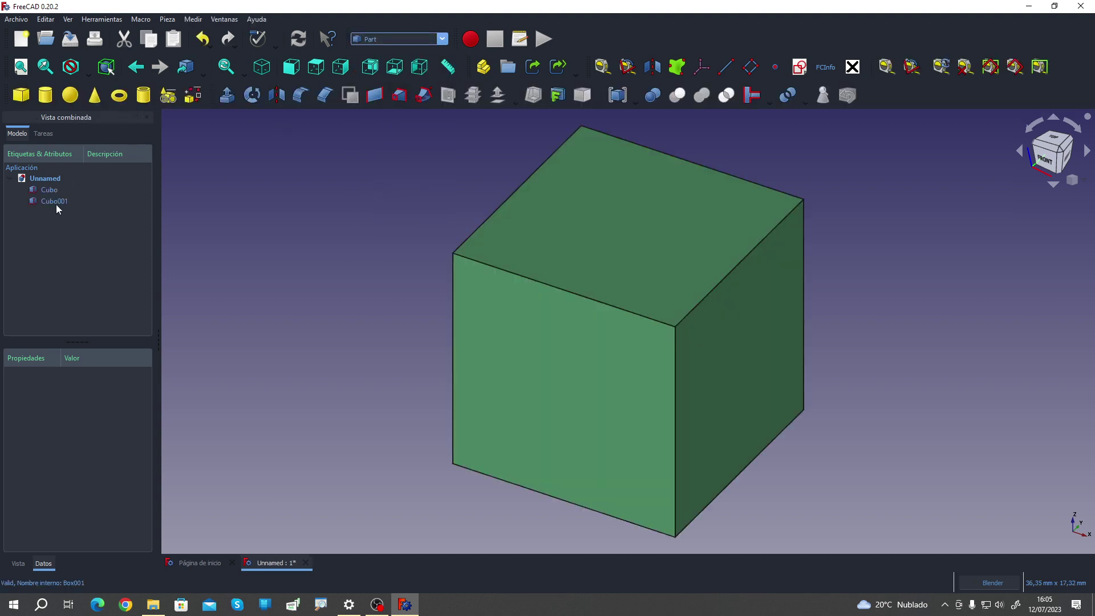
Step: Transform Cubo001 upward and back along Y so it partly overlaps Cubo
right_click(52, 203)
left_click(63, 222)
scroll(400, 344, "down", 3)
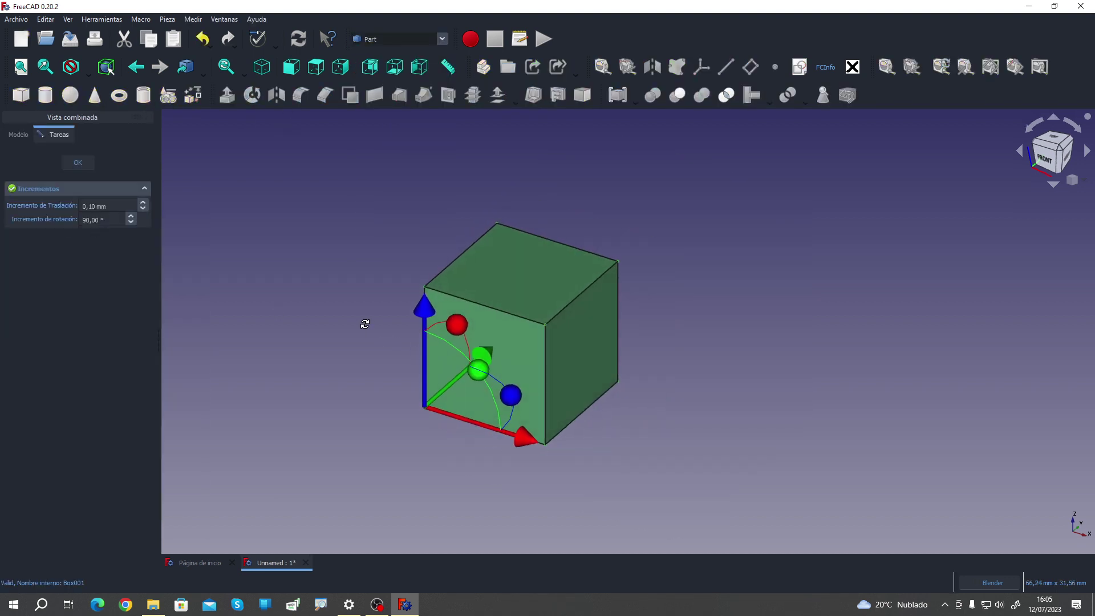
mouse_move(423, 308)
left_mouse_down()
mouse_move(422, 246)
mouse_move(534, 376)
mouse_move(592, 416)
left_mouse_up()
left_click_drag(566, 315, 431, 265)
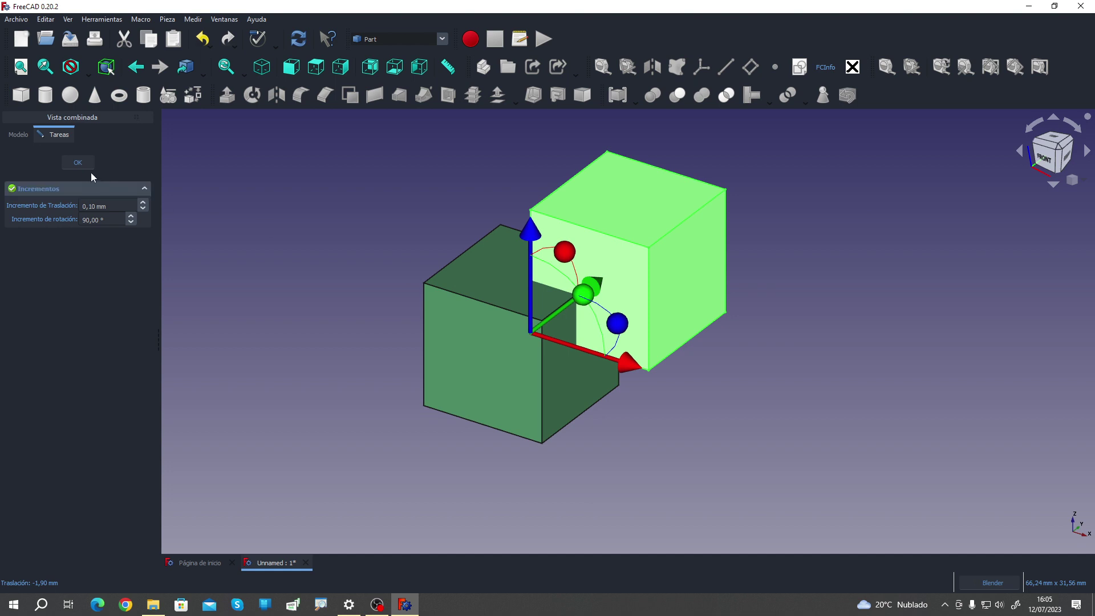
left_click(77, 162)
left_click(247, 311)
middle_click_drag(313, 415, 288, 407)
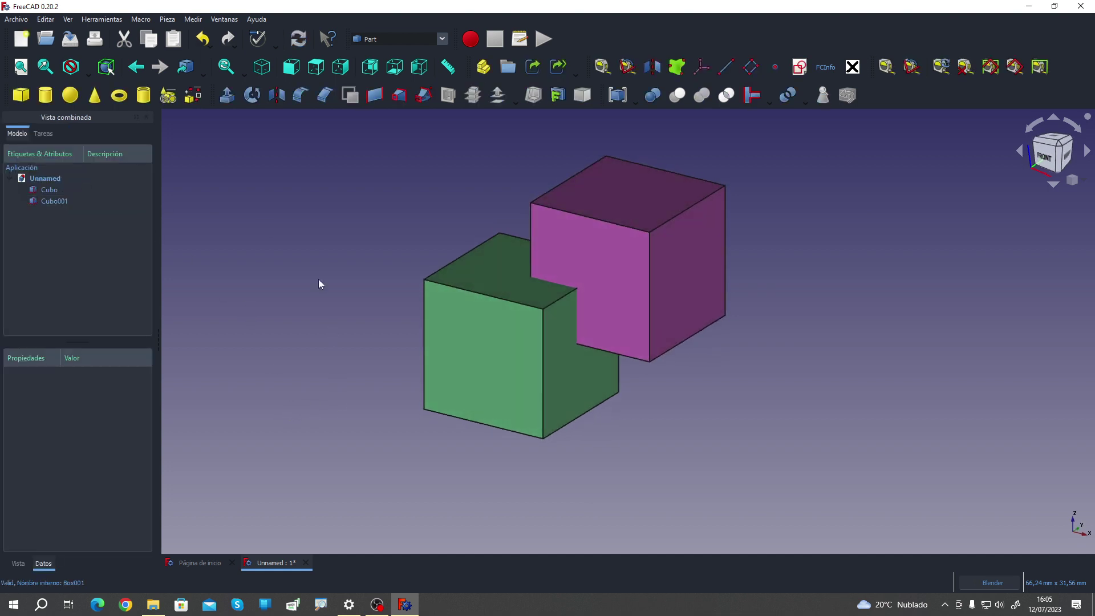
left_click(98, 21)
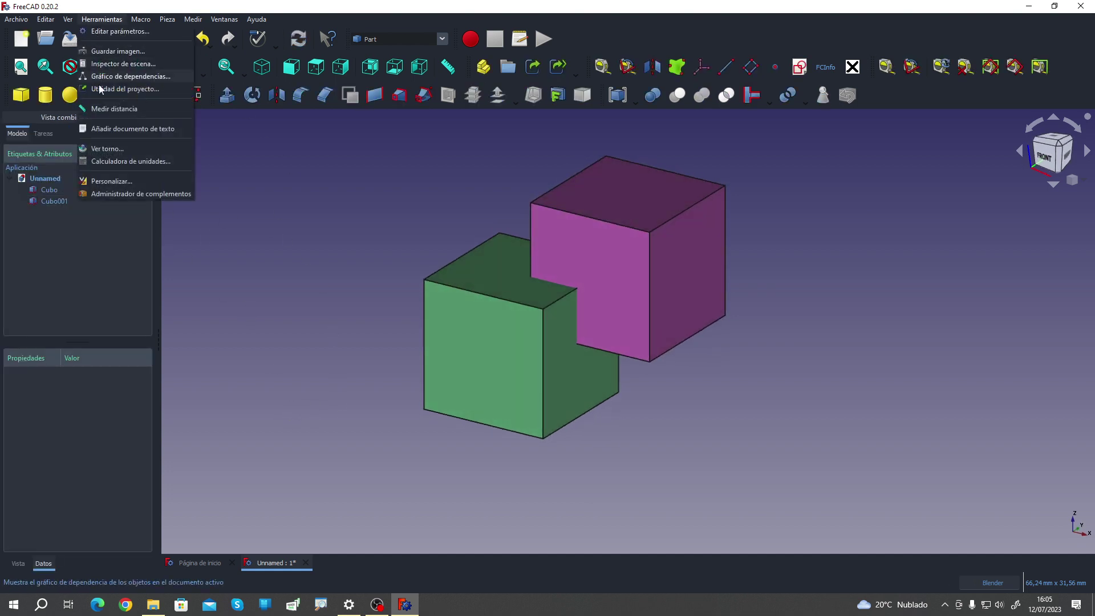
left_click(102, 193)
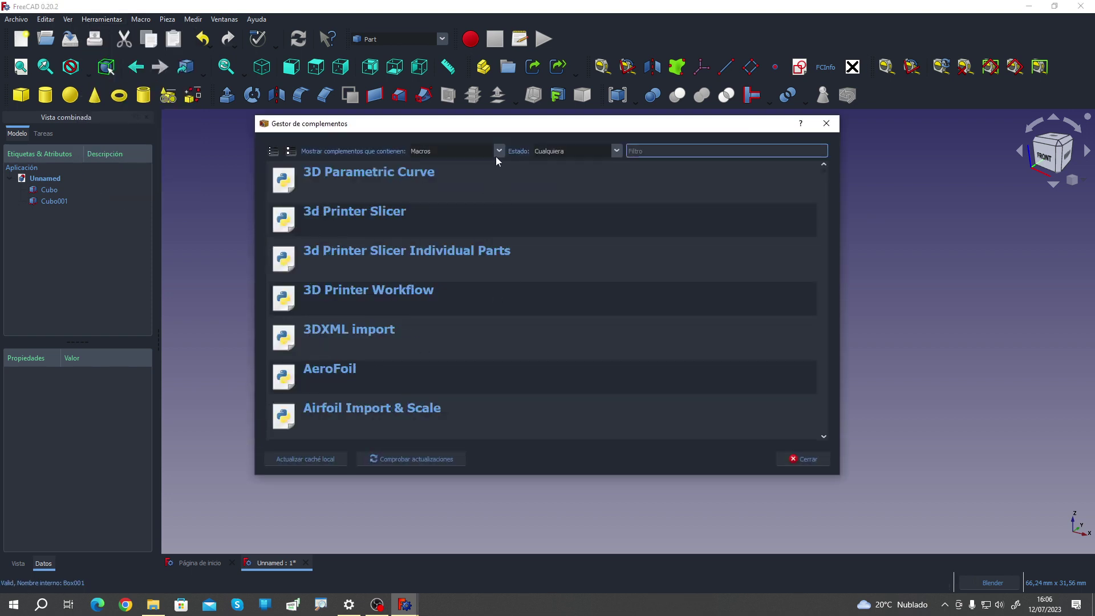
left_click(498, 151)
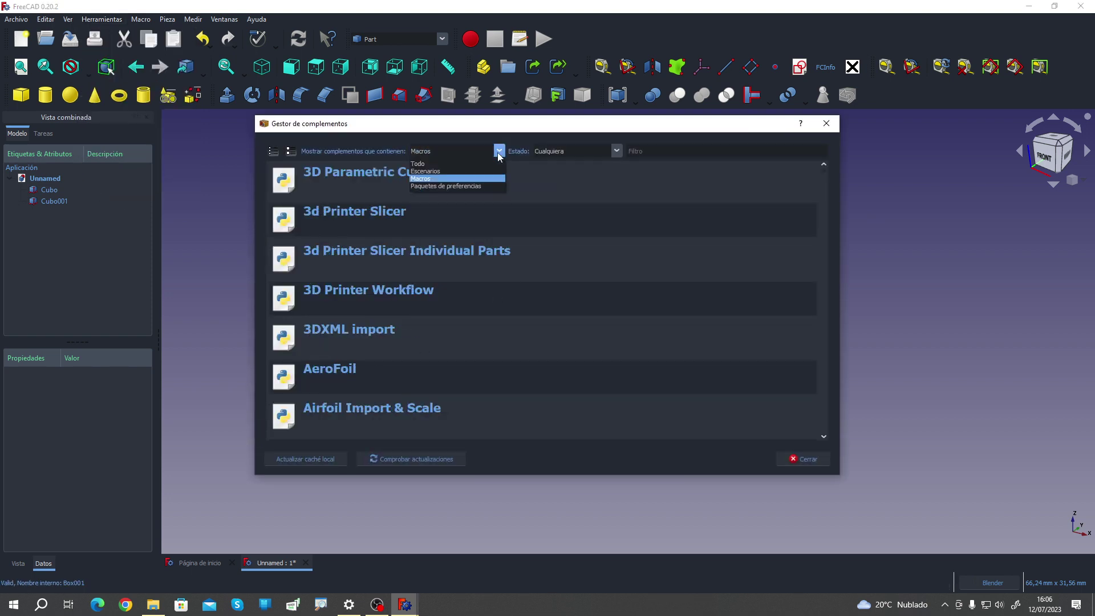
left_click(425, 180)
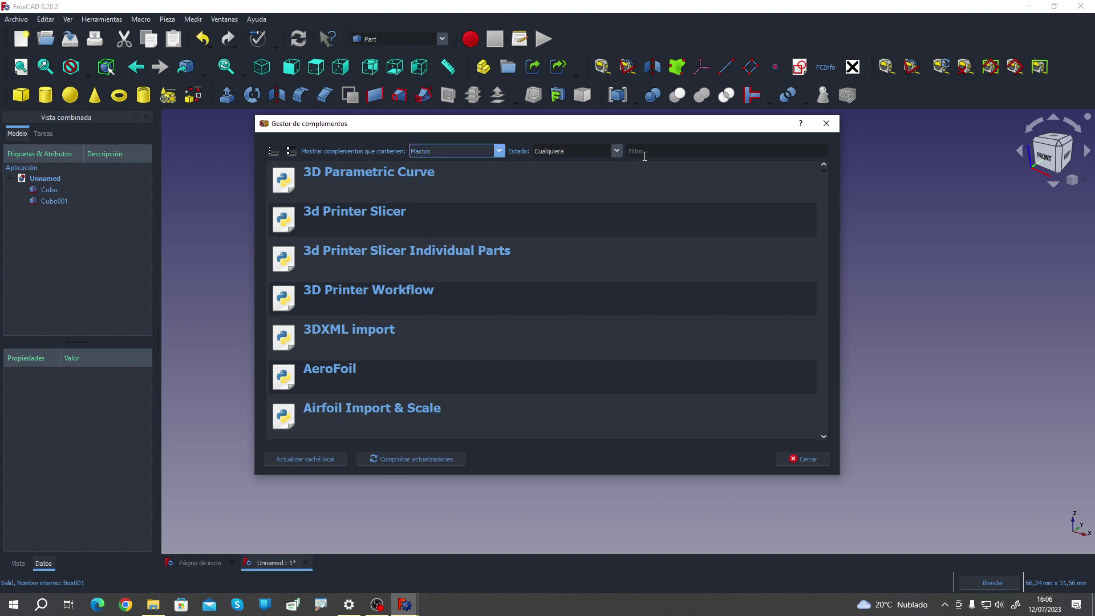
left_click(643, 153)
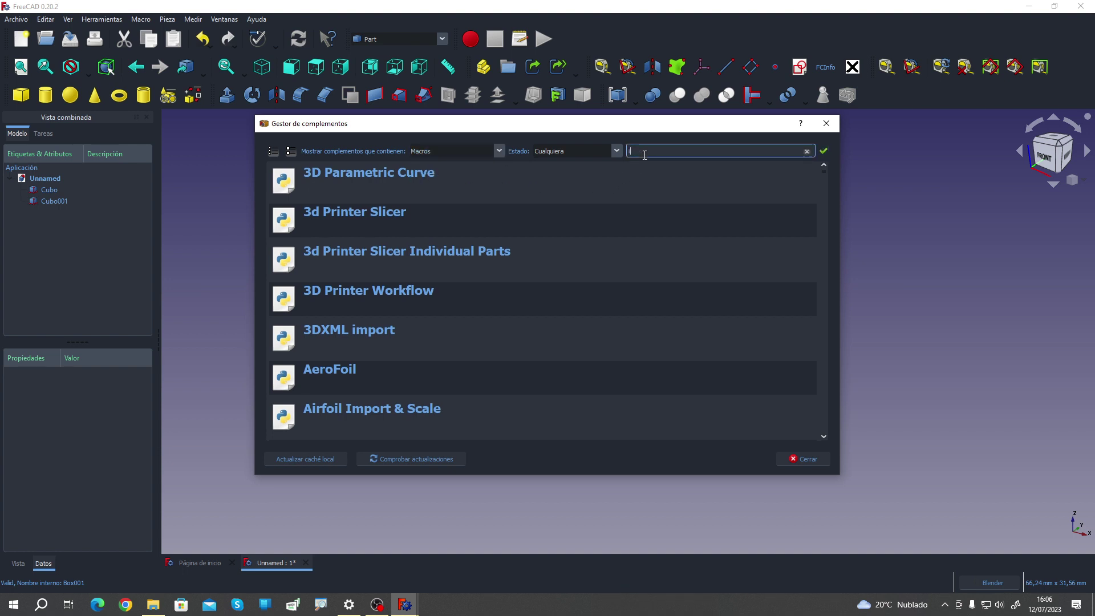
type("inter")
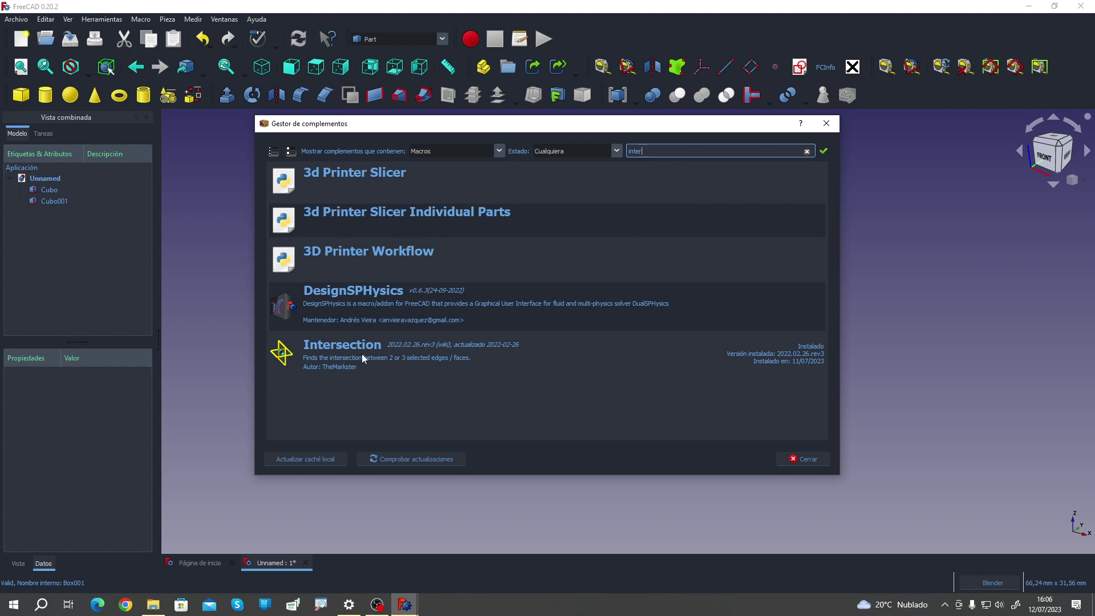
left_click(324, 351)
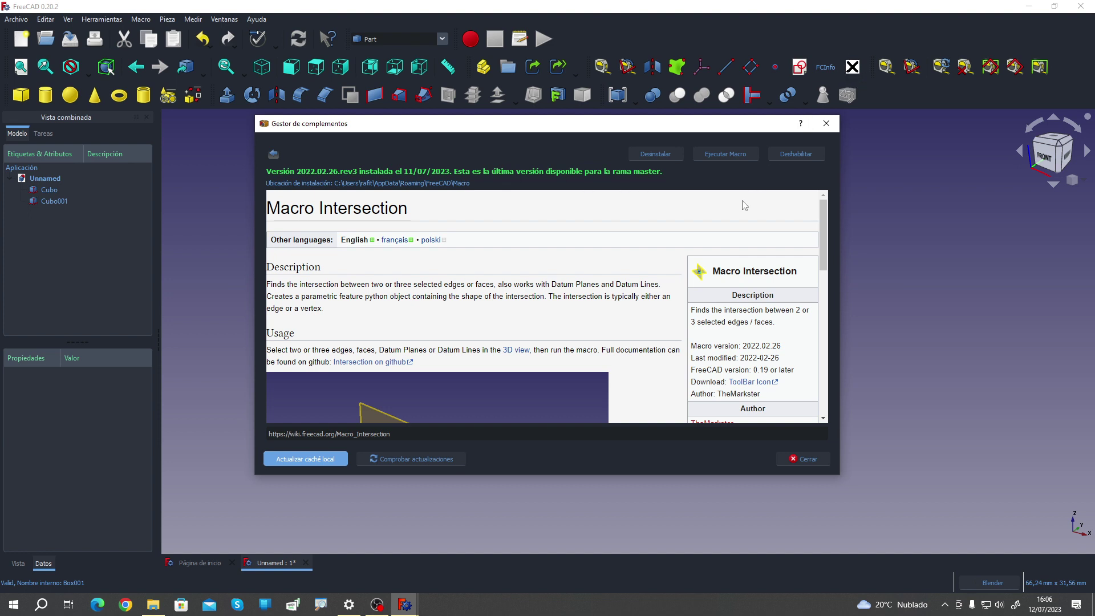
left_click(703, 278)
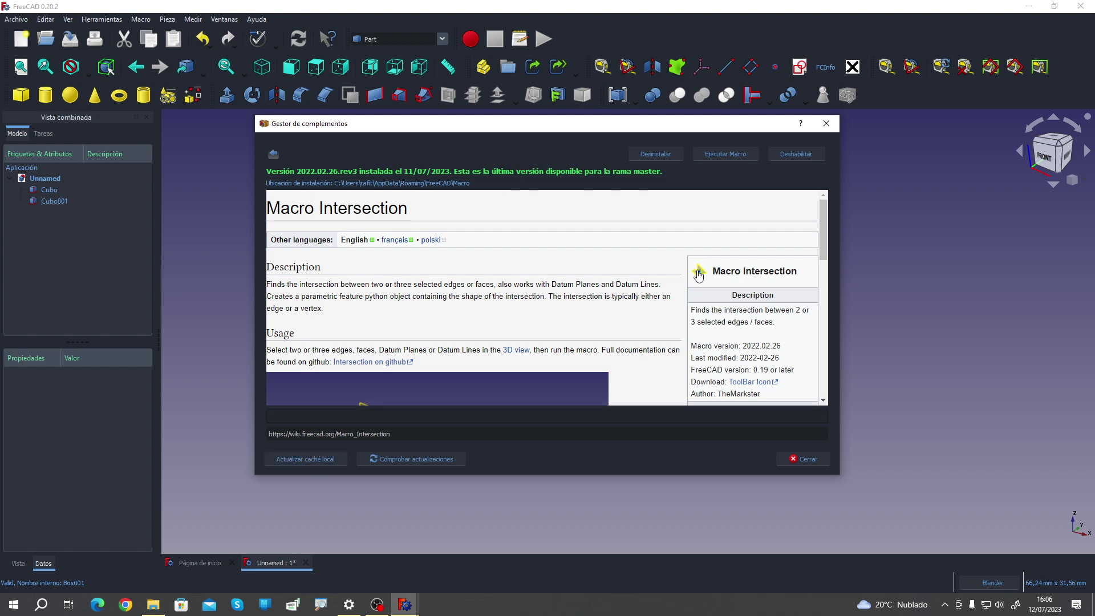
left_click(272, 154)
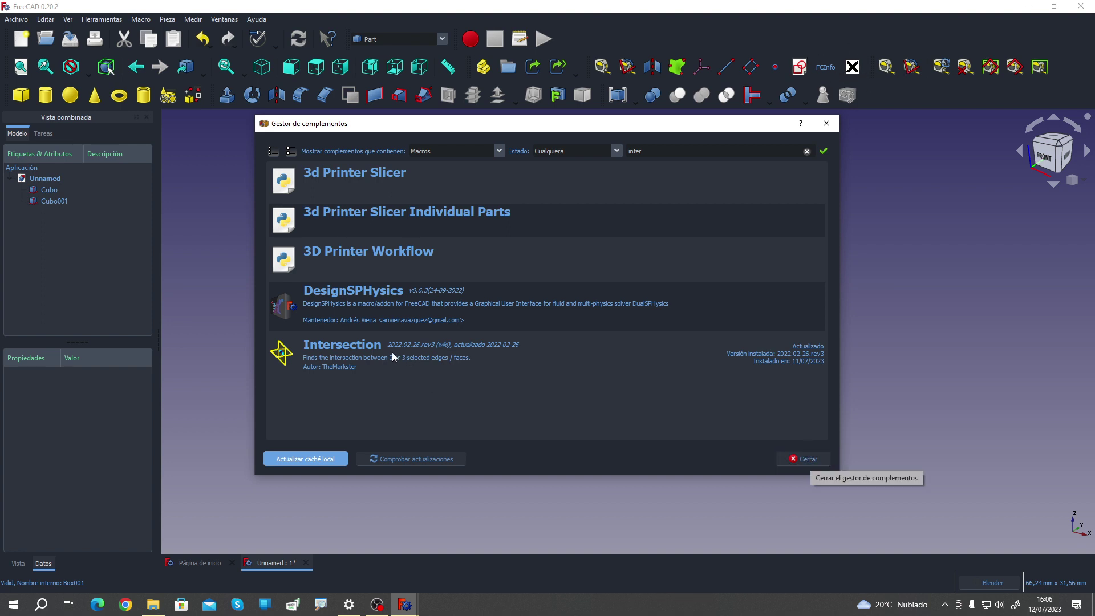
Step: Intersect the magenta cube's front face with the green cube's top face via the Intersection macro
left_click(804, 458)
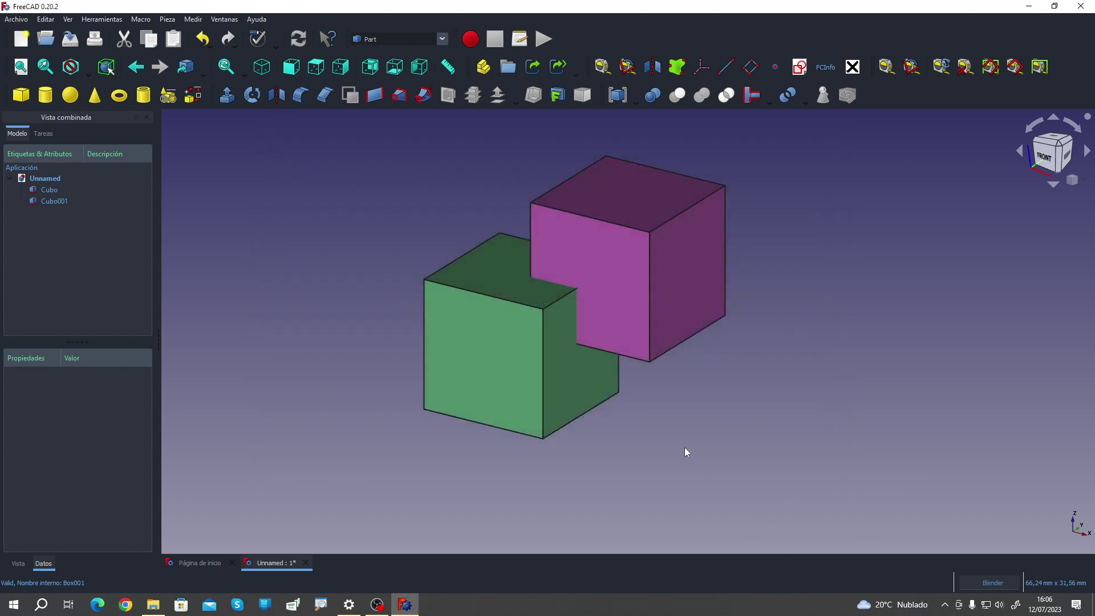
mouse_move(686, 450)
middle_mouse_down()
mouse_move(650, 424)
mouse_move(625, 427)
middle_mouse_up()
left_click(585, 268)
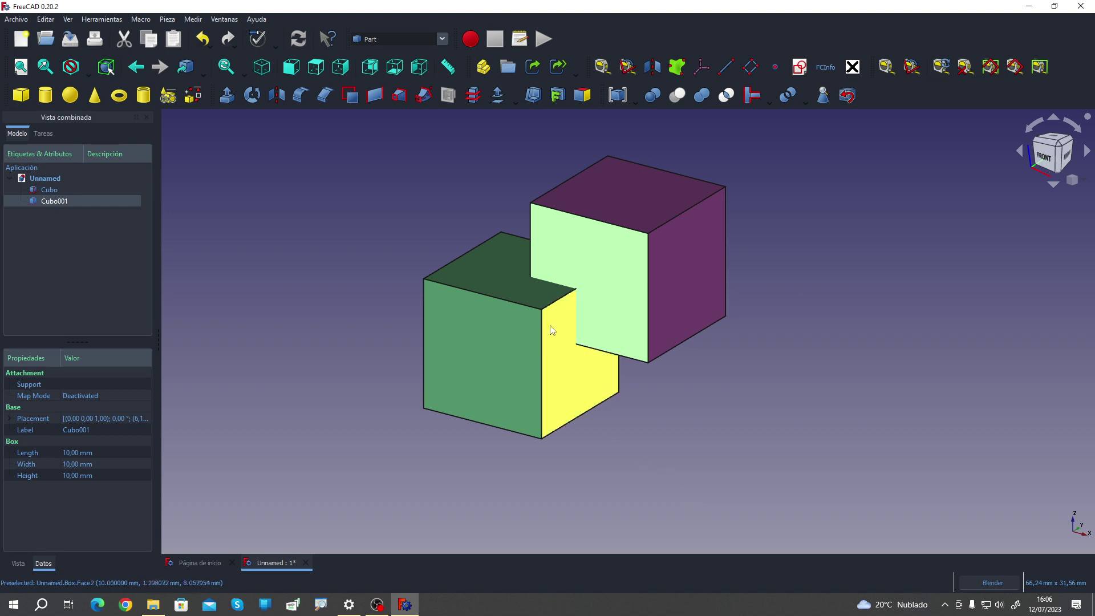
left_click(507, 285, "ctrl")
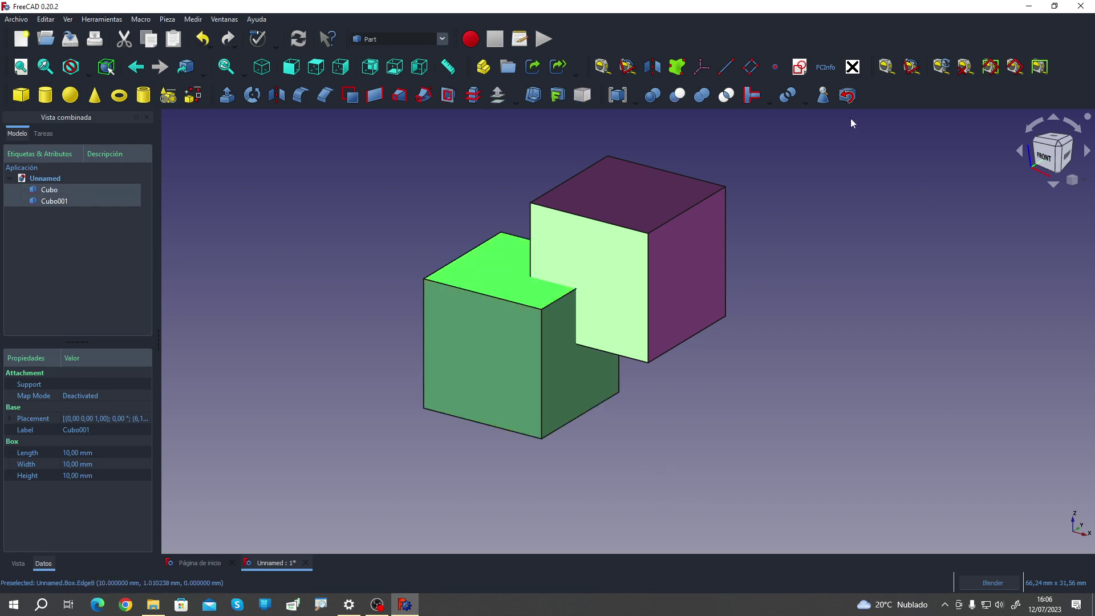
left_click(852, 67)
mouse_move(639, 388)
middle_mouse_down()
mouse_move(649, 432)
mouse_move(519, 420)
middle_mouse_up()
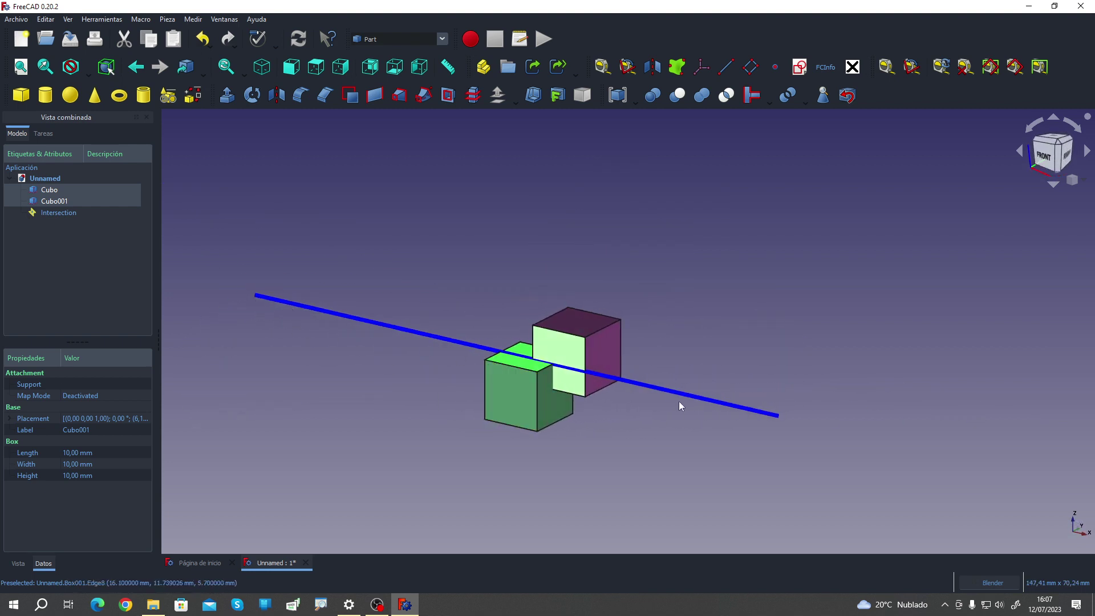
Step: Select the Intersection object to show its properties and orbit the model
left_click(67, 213)
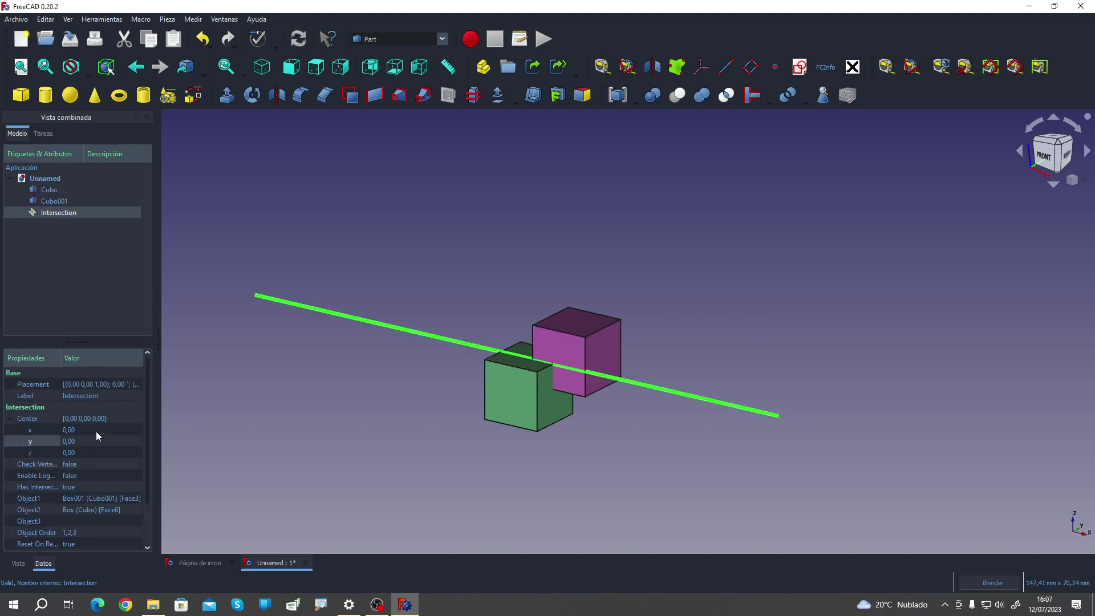
scroll(96, 432, "down", 1)
scroll(86, 425, "up", 1)
scroll(101, 463, "down", 2)
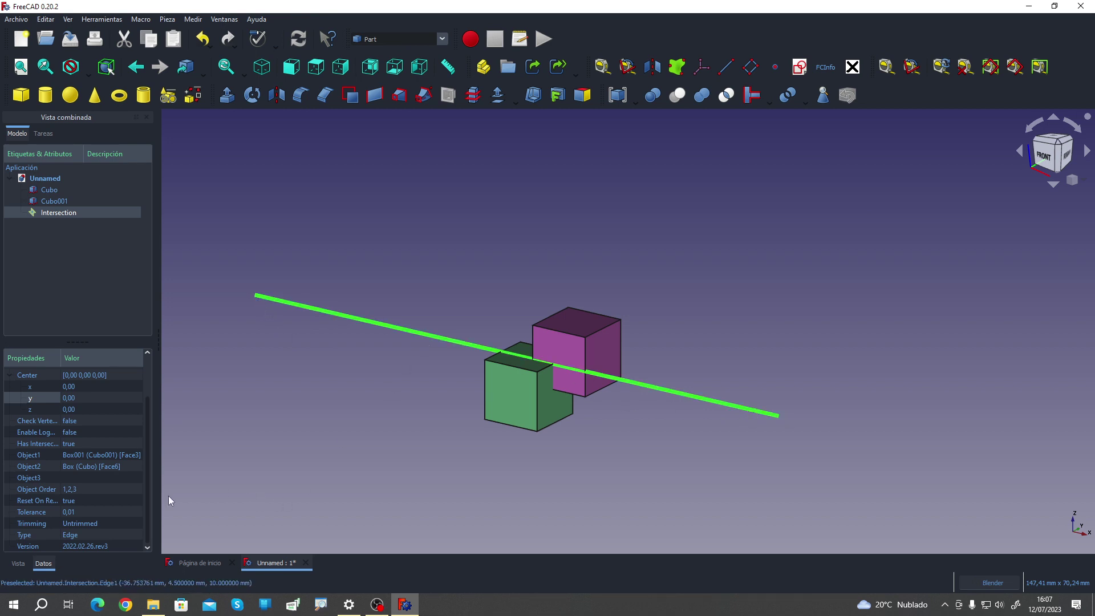
mouse_move(513, 393)
middle_mouse_down()
mouse_move(455, 379)
mouse_move(388, 396)
mouse_move(450, 398)
middle_mouse_up()
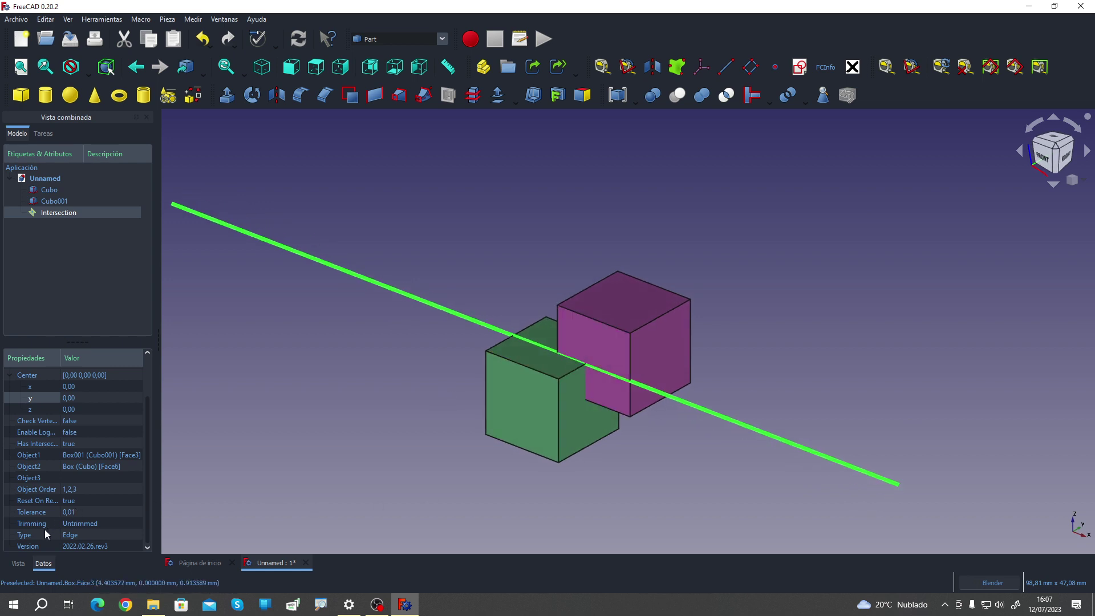
Step: Set the Intersection's Trimming to Trimmed, recompute, and orbit to inspect the edge
left_click(107, 523)
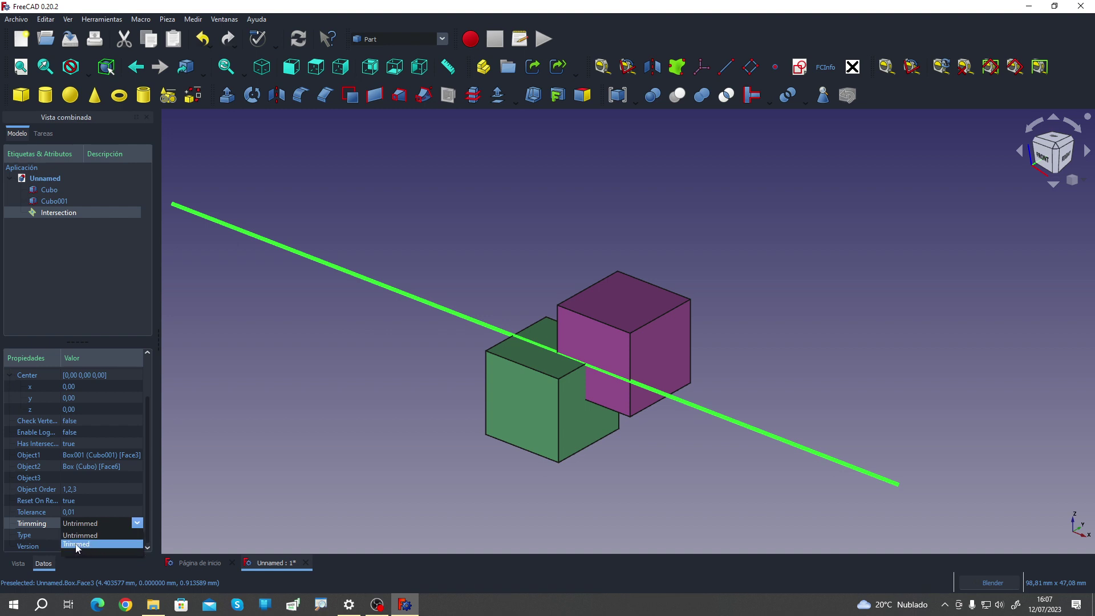
left_click(78, 544)
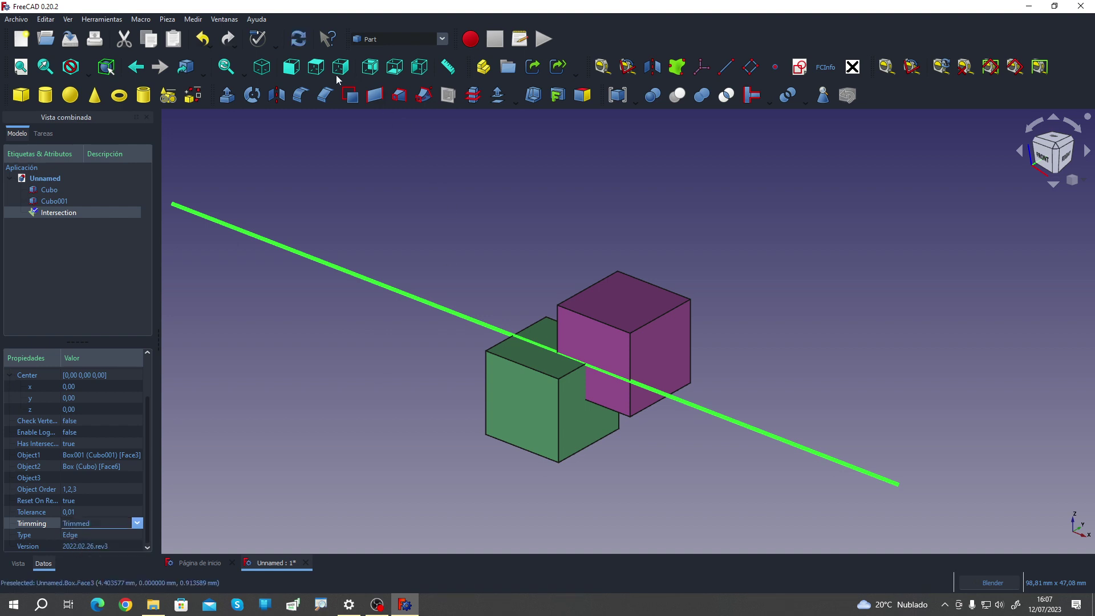
left_click(298, 39)
scroll(604, 365, "up", 5)
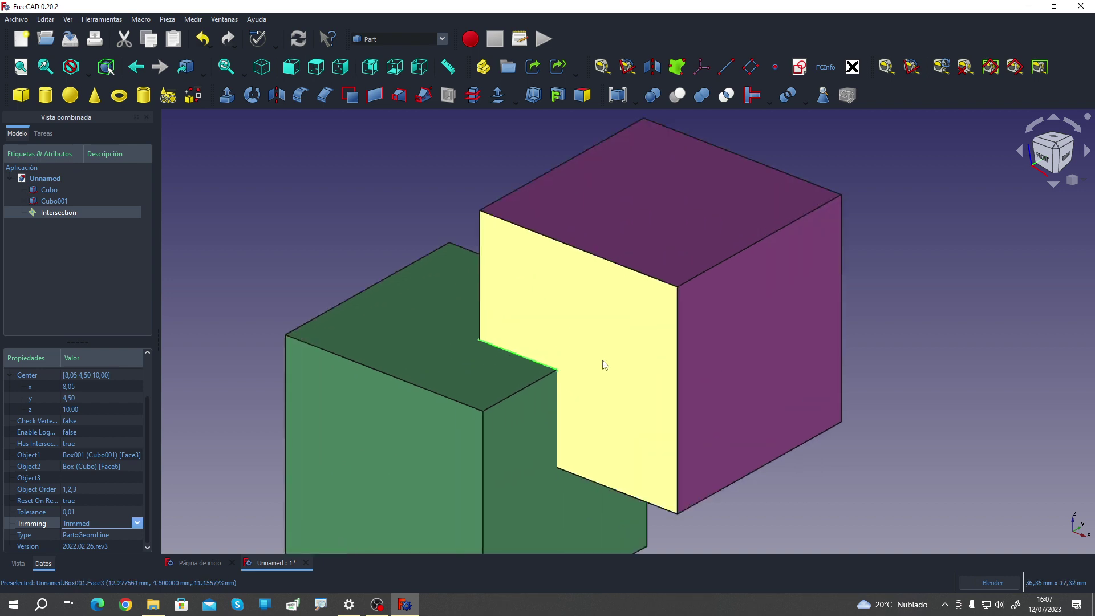
mouse_move(605, 365)
middle_mouse_down()
mouse_move(317, 259)
mouse_move(472, 252)
mouse_move(499, 294)
middle_mouse_up()
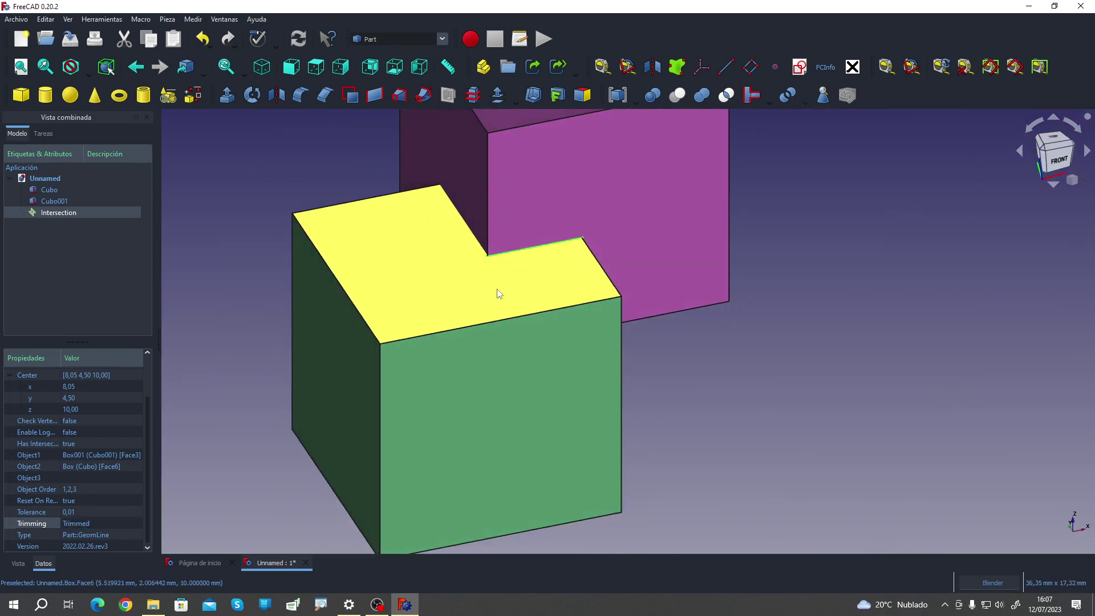
mouse_move(575, 241)
middle_mouse_down()
mouse_move(737, 385)
mouse_move(648, 359)
mouse_move(798, 435)
middle_mouse_up()
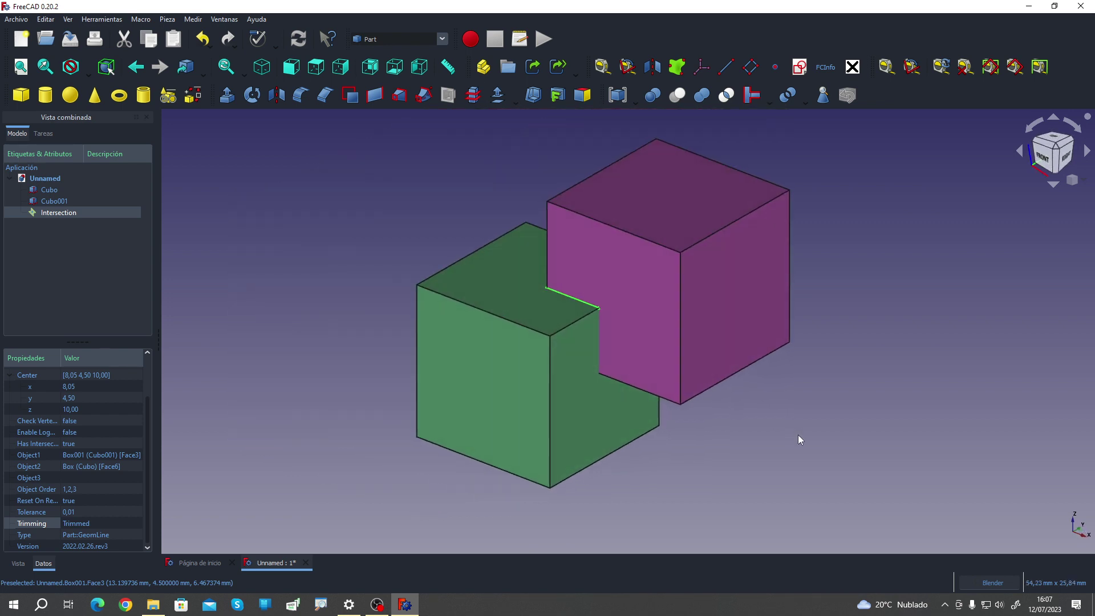
Step: Toggle Trimming to Untrimmed, then back to Trimmed and recompute
left_click(86, 525)
left_click(86, 537)
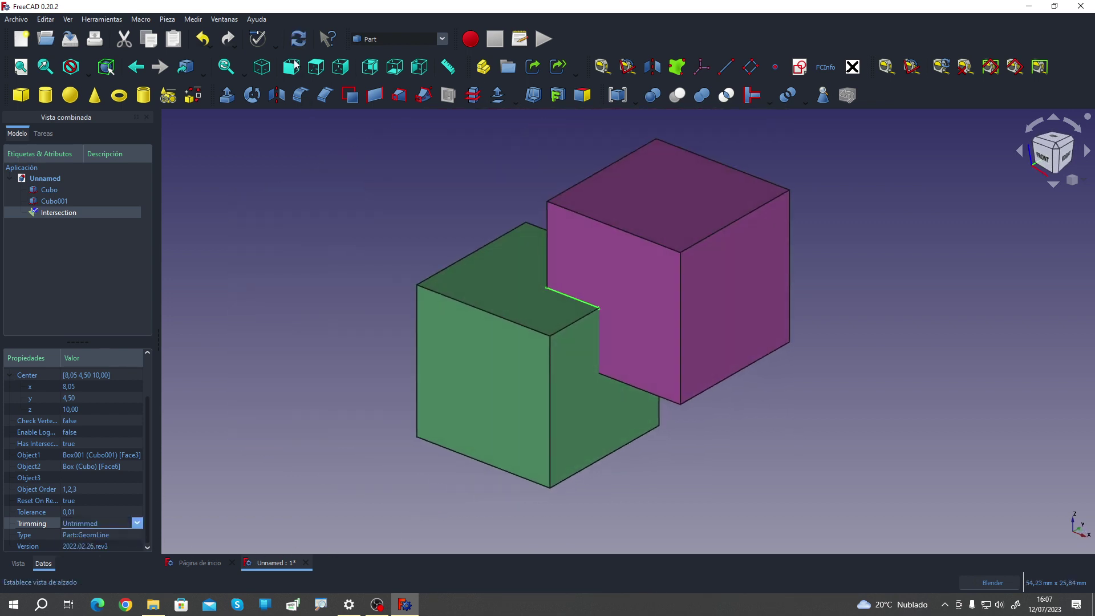
key("ctrl+r")
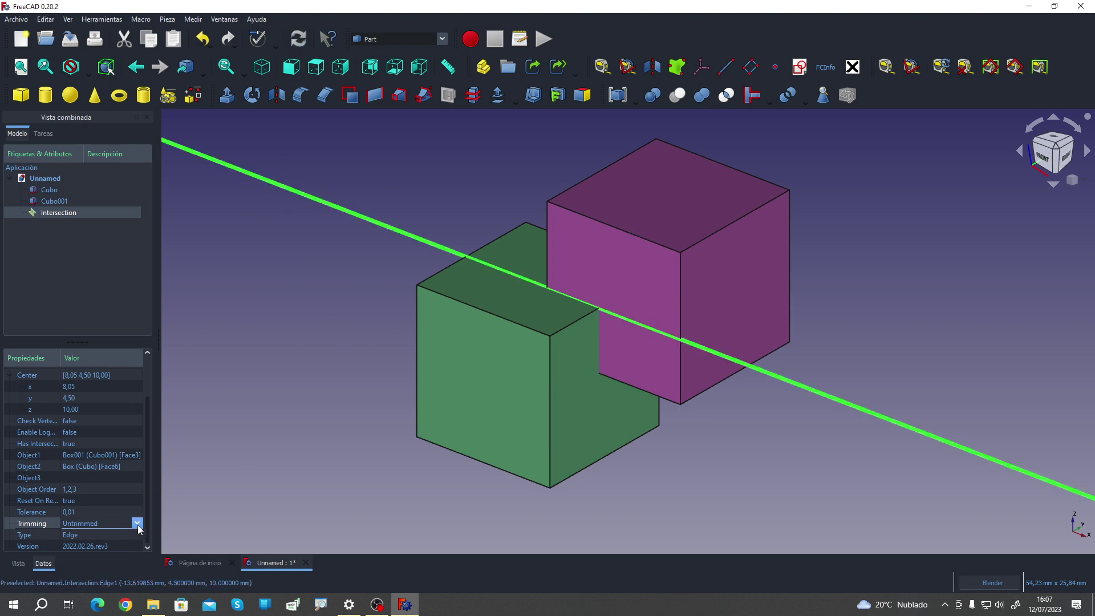
left_click(136, 524)
left_click(101, 542)
left_click(299, 39)
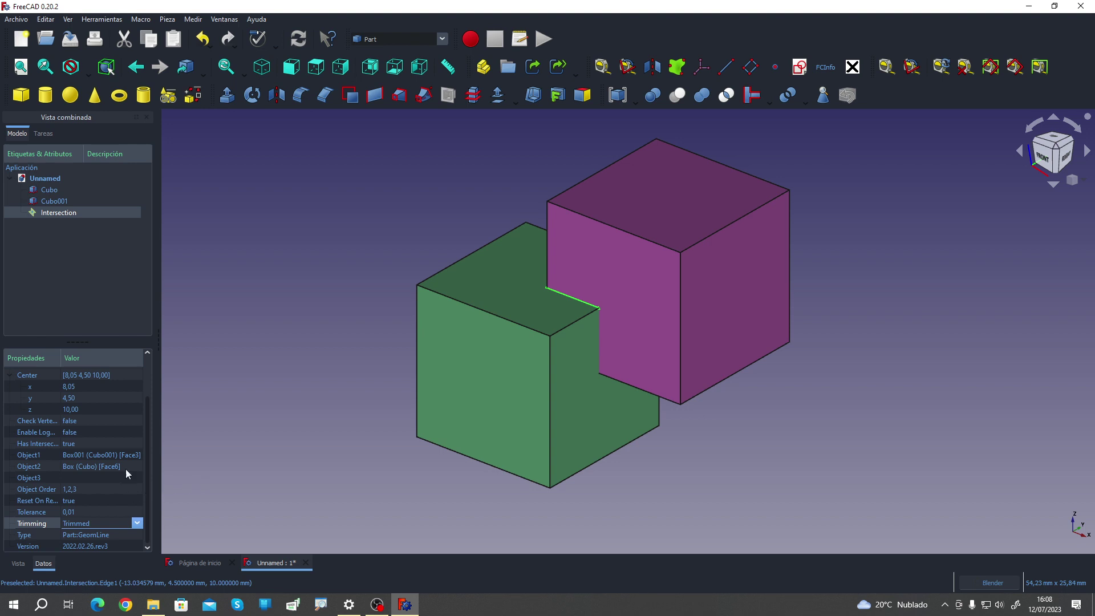
Step: Orbit around the two boxes to view the trimmed edge and clear the selection
mouse_move(230, 412)
middle_mouse_down()
mouse_move(396, 369)
mouse_move(289, 442)
mouse_move(318, 445)
mouse_move(574, 251)
mouse_move(376, 215)
mouse_move(446, 209)
middle_mouse_up()
scroll(376, 215, "up", 2)
scroll(447, 210, "down", 2)
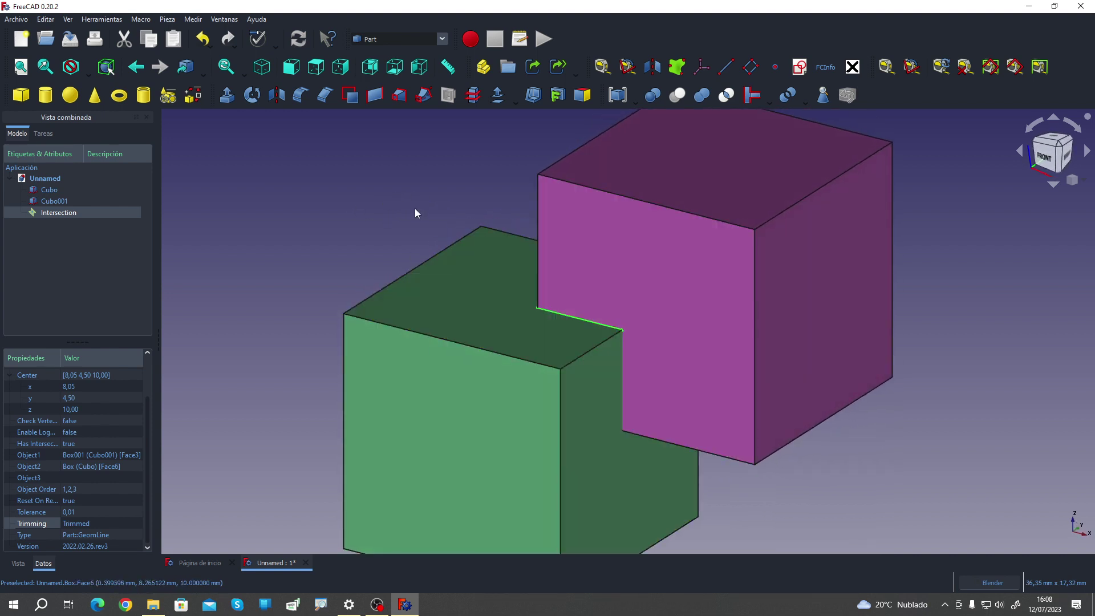
scroll(416, 212, "down", 2)
left_click(72, 240)
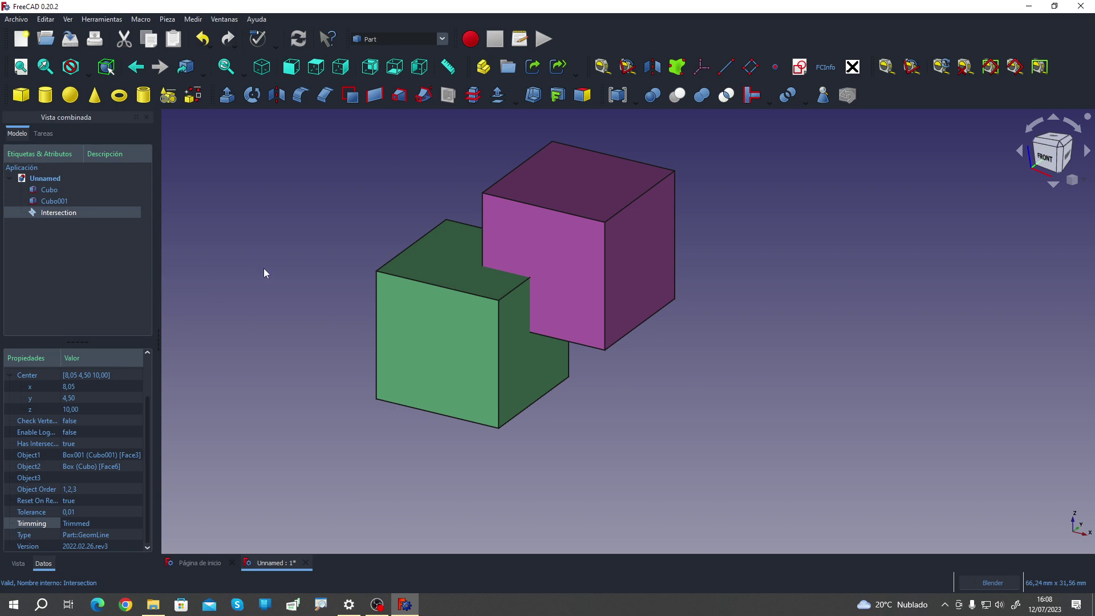
Step: Create an empty sketch on the XY plane and set the Draw Style to 'Como es'
left_click(275, 245)
left_click(800, 69)
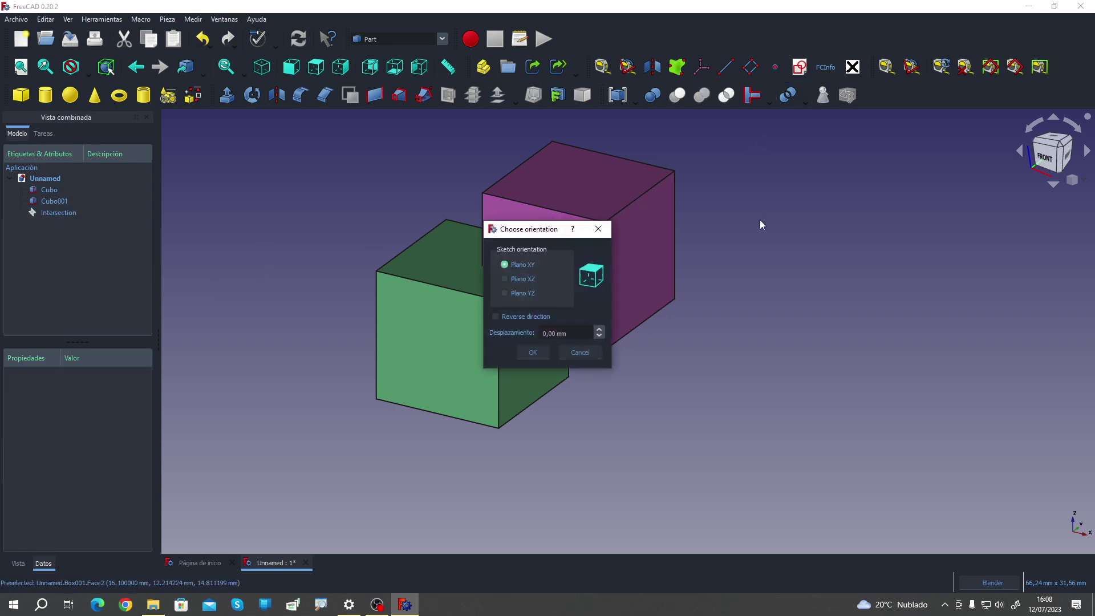
left_click(533, 352)
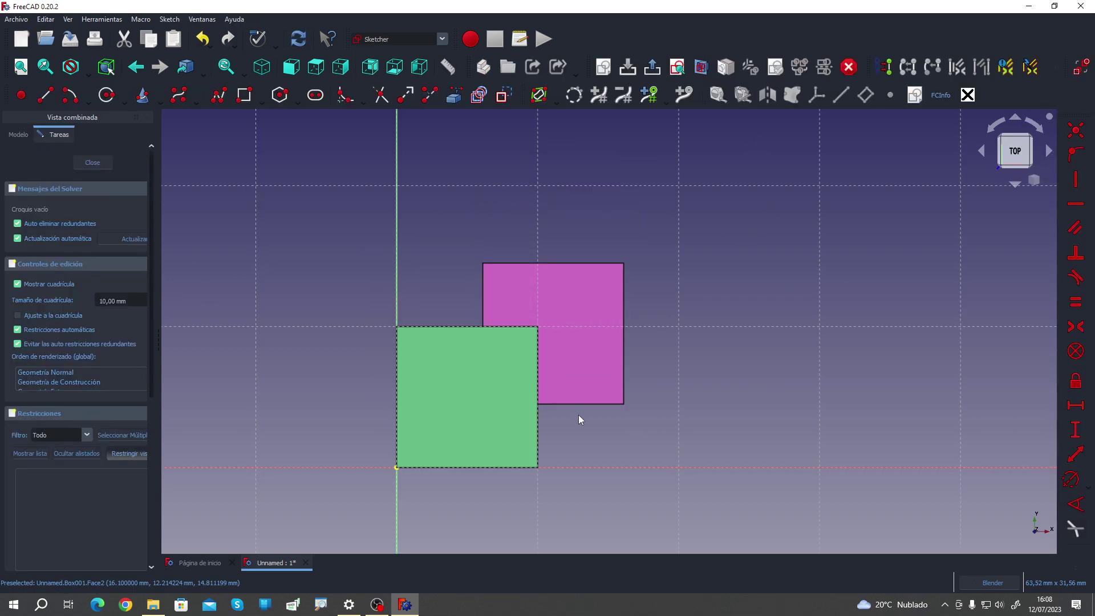
scroll(560, 432, "up", 5)
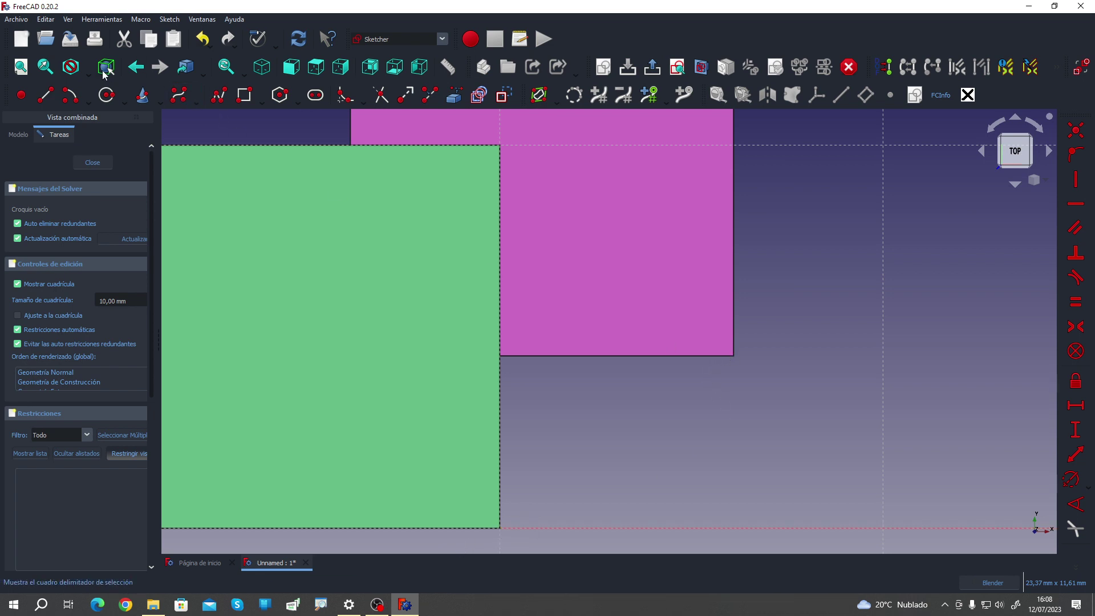
left_click(73, 100)
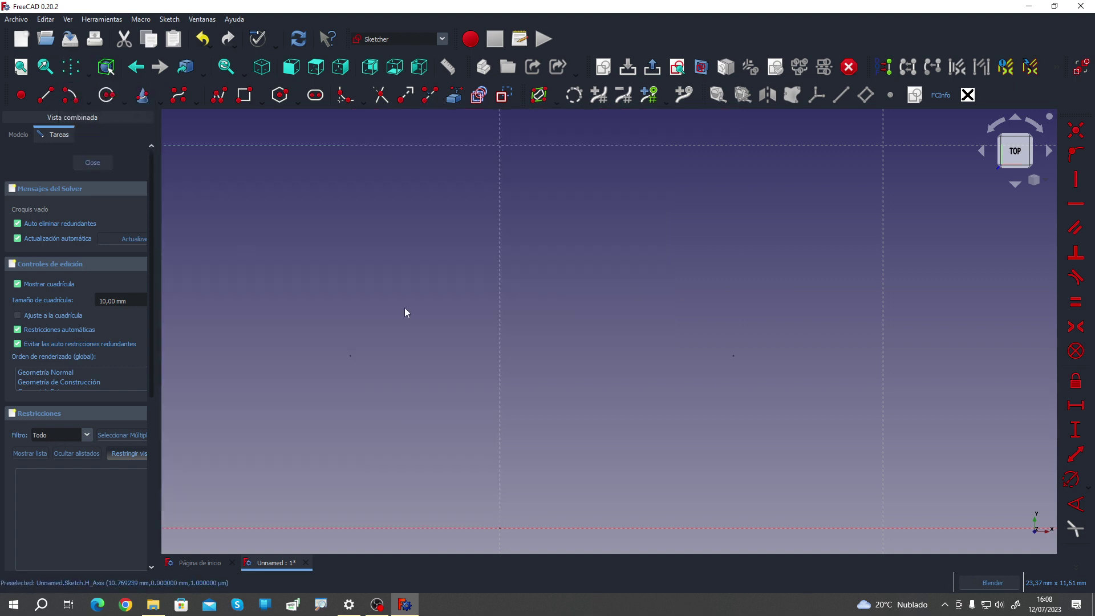
scroll(594, 336, "down", 1)
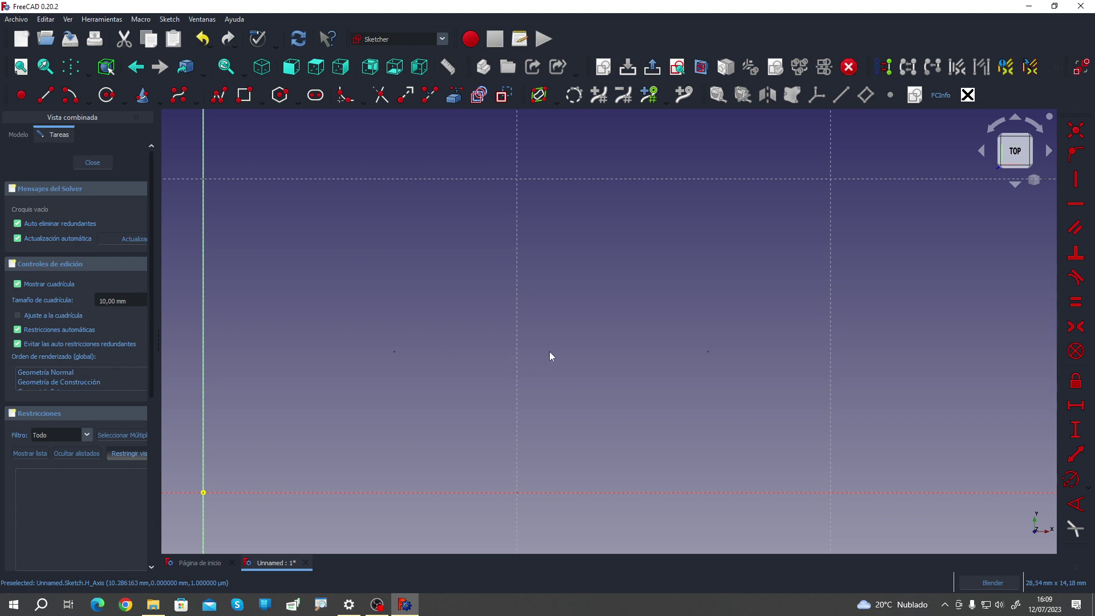
left_click(89, 72)
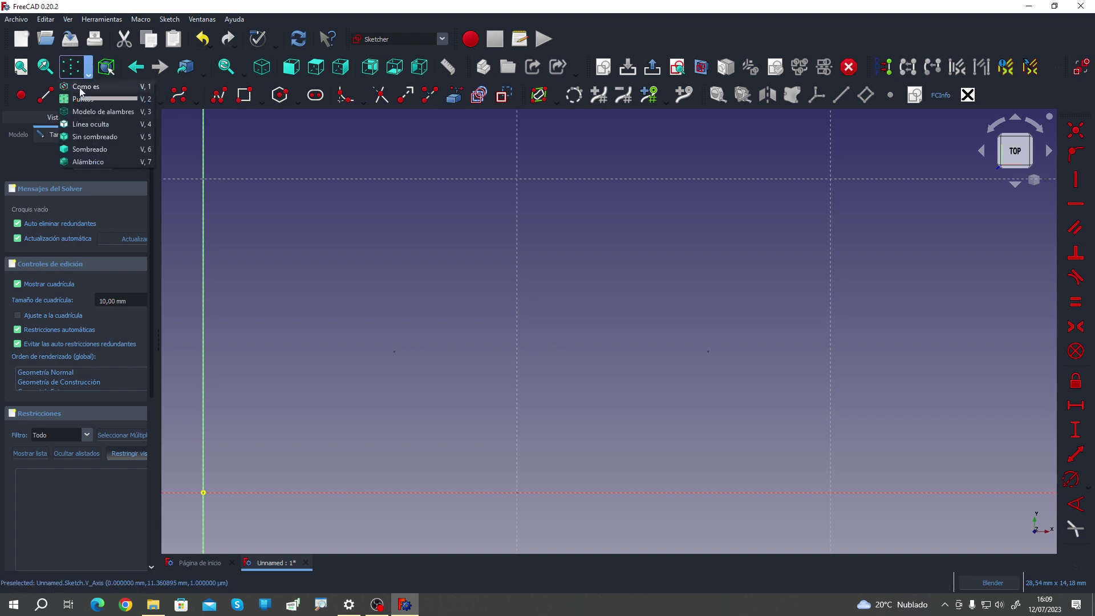
left_click(81, 91)
Step: Switch to isometric view, close the Sketcher, and select the Intersection object
key("0")
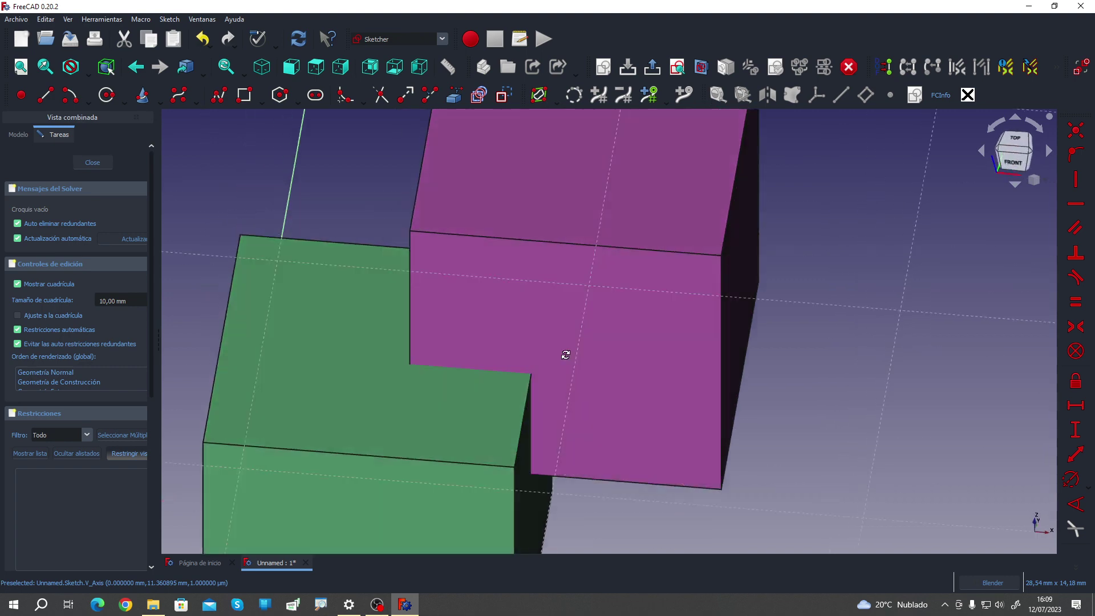
left_click(93, 162)
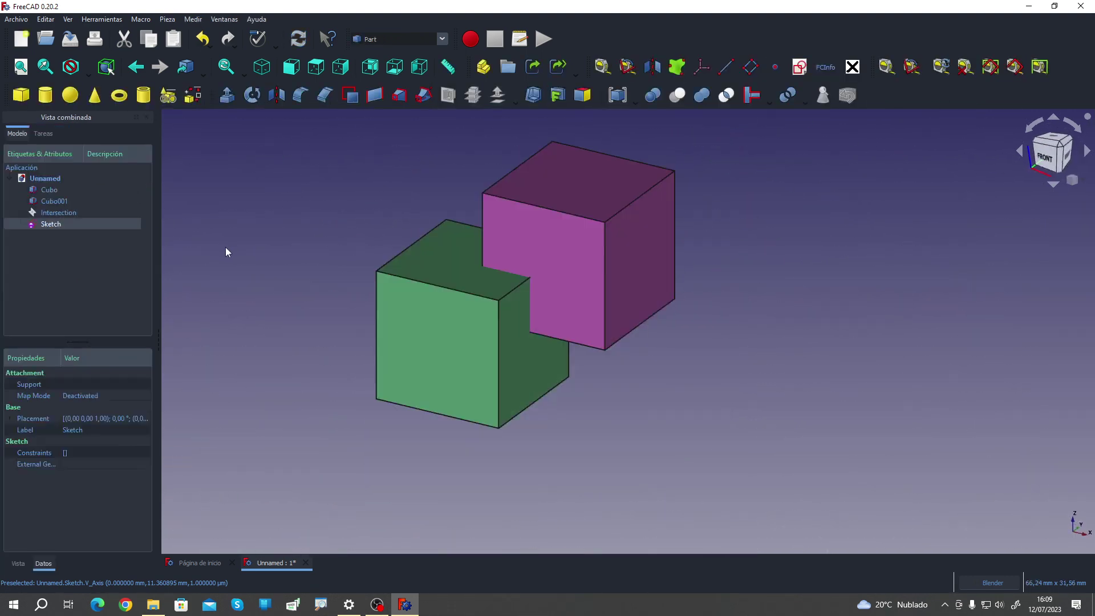
left_click(54, 216)
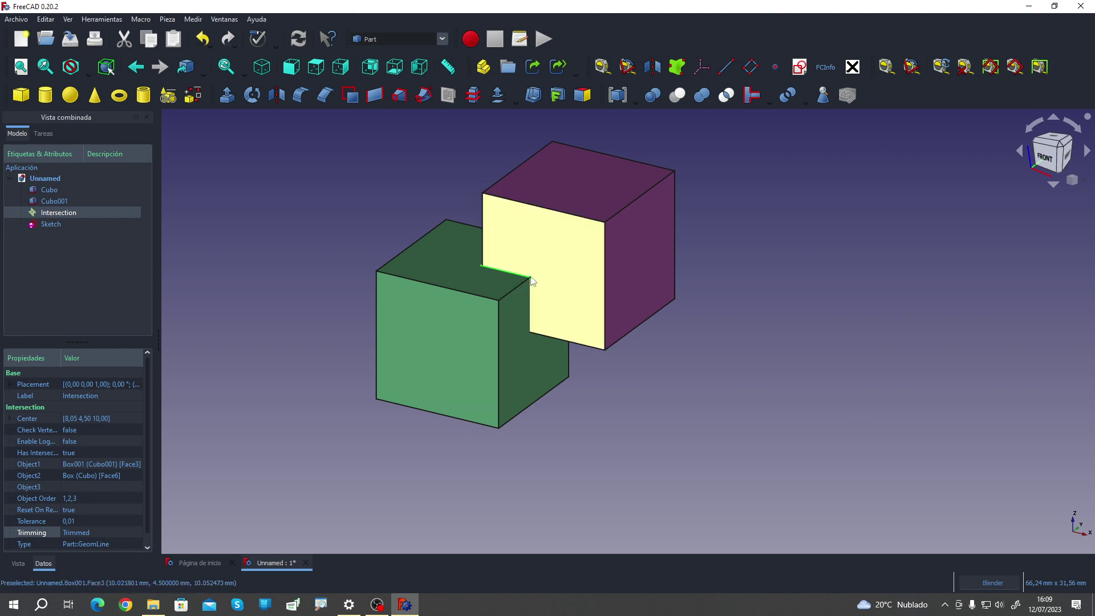
scroll(531, 281, "up", 5)
scroll(634, 340, "down", 4)
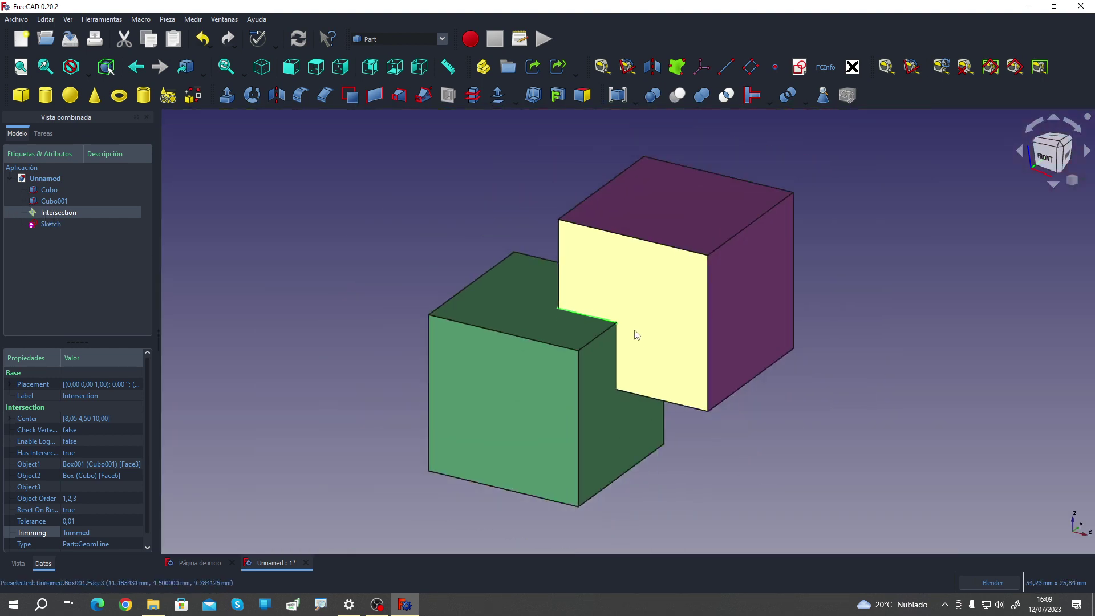
scroll(637, 335, "down", 1)
Step: Hide the Intersection with Space and add a new datum point
left_click(72, 242)
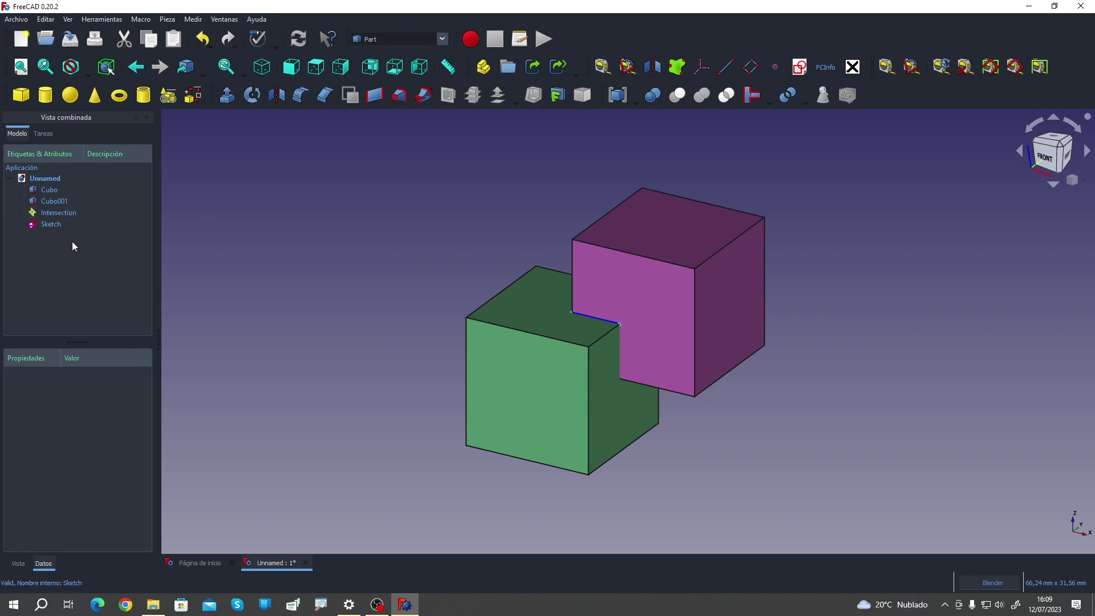
left_click(64, 215)
key("space")
left_click(327, 272)
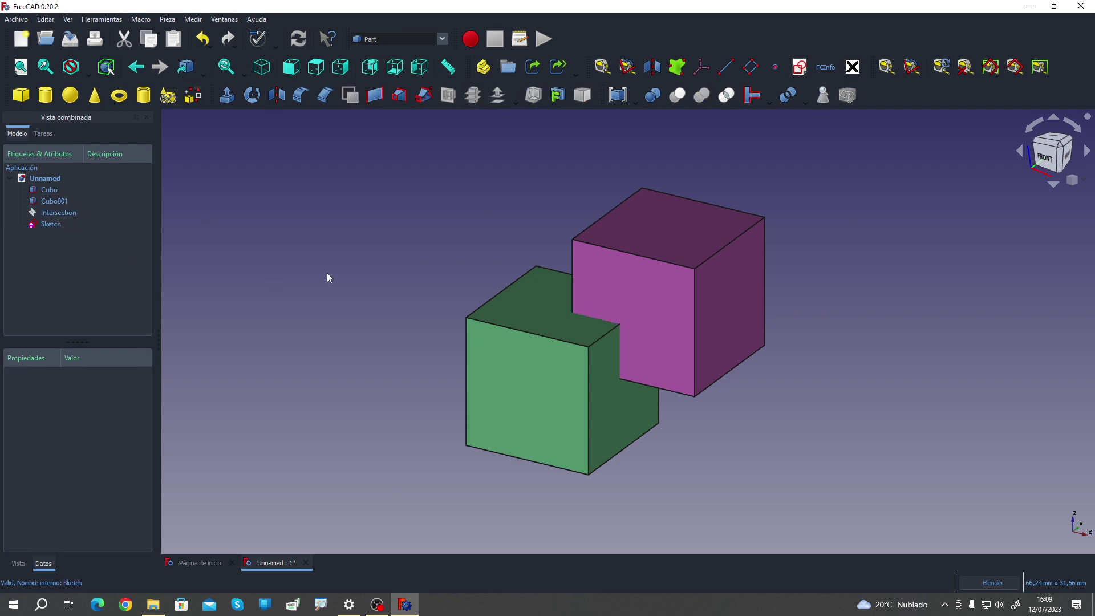
left_click(775, 67)
Step: Attach the DatumPoint to Box edge Arista6 and Box001 face Cara3 using Punto de proximidad 1
left_click(30, 237)
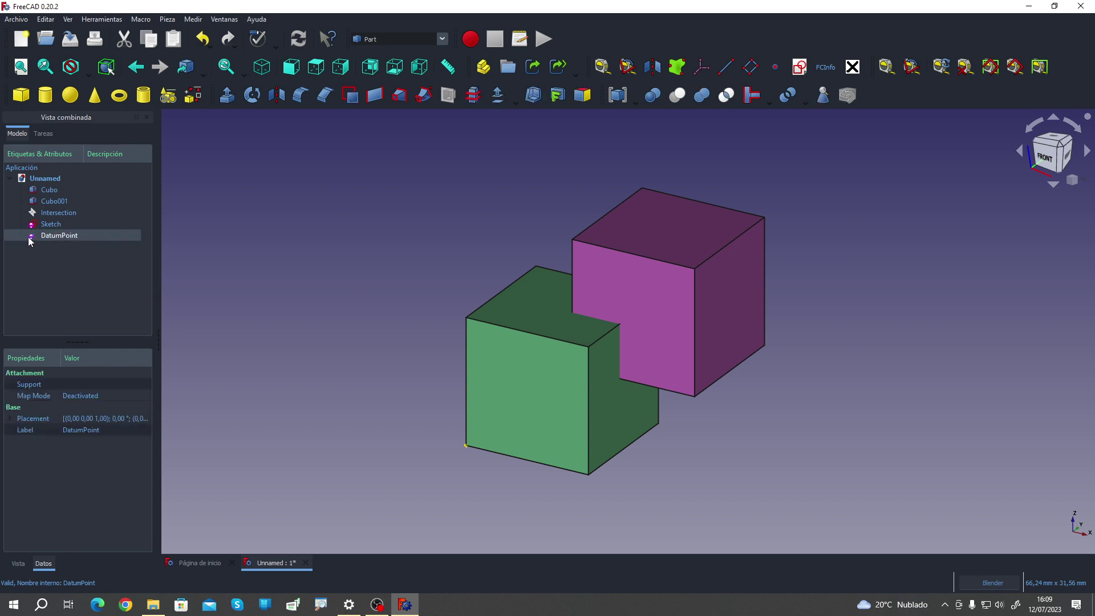
left_click(112, 395)
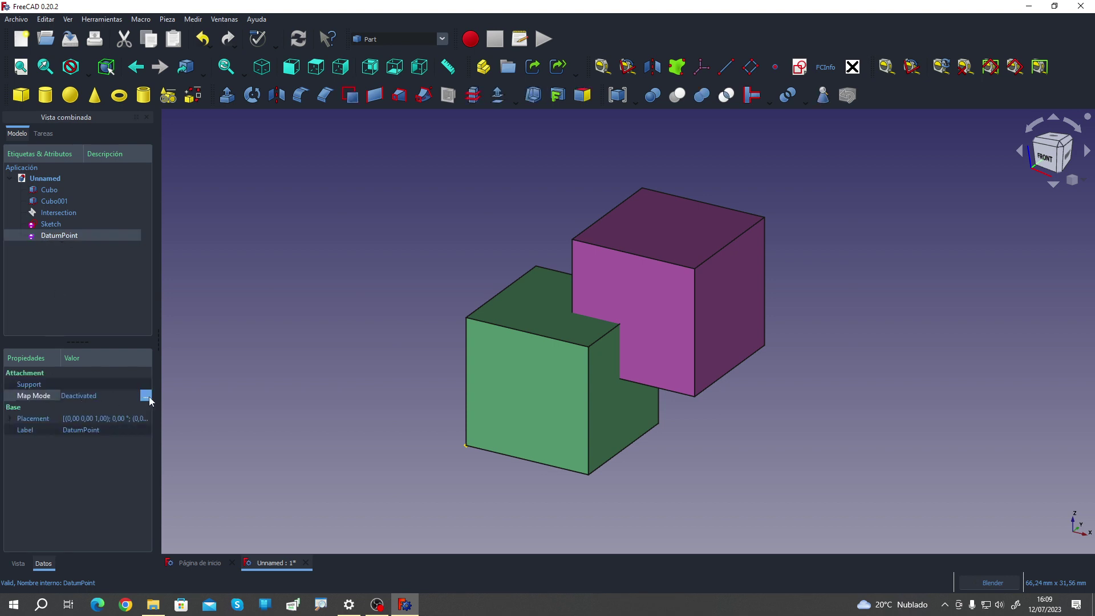
left_click(149, 396)
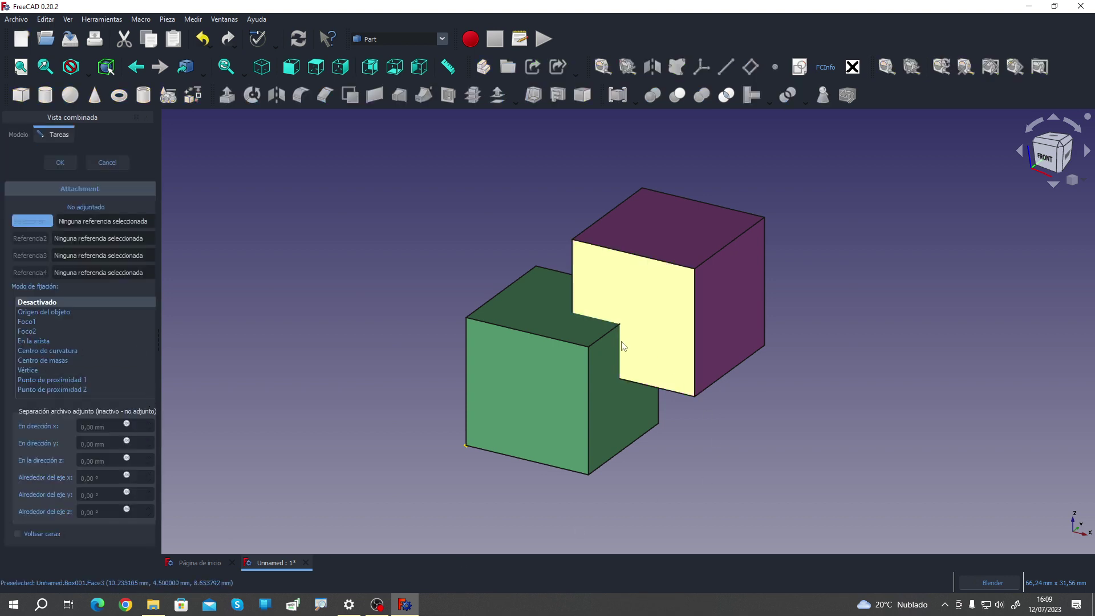
left_click(607, 337)
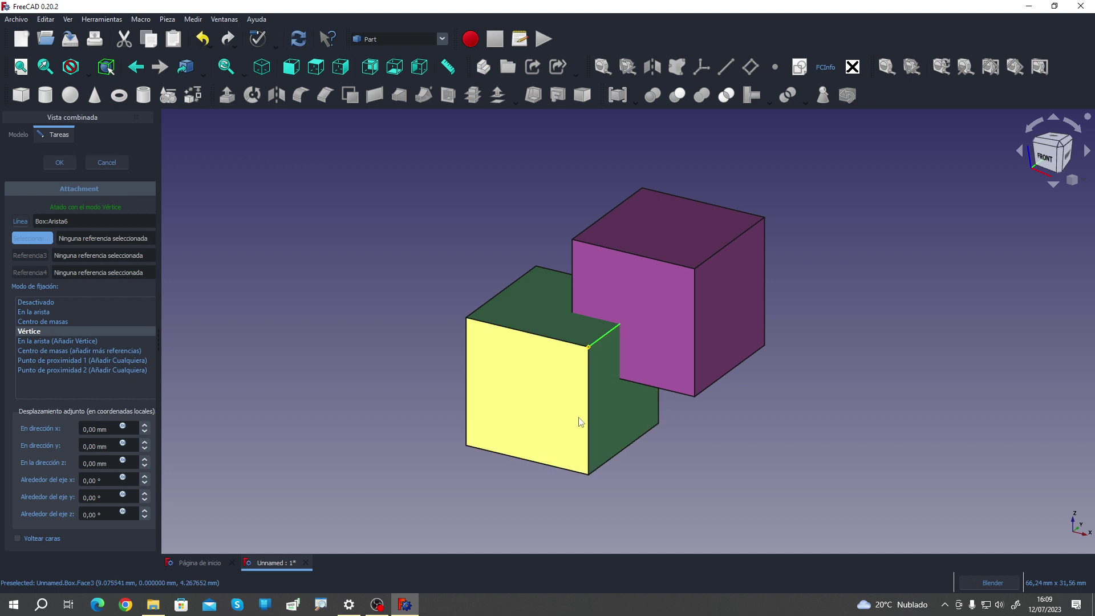
left_click(667, 340)
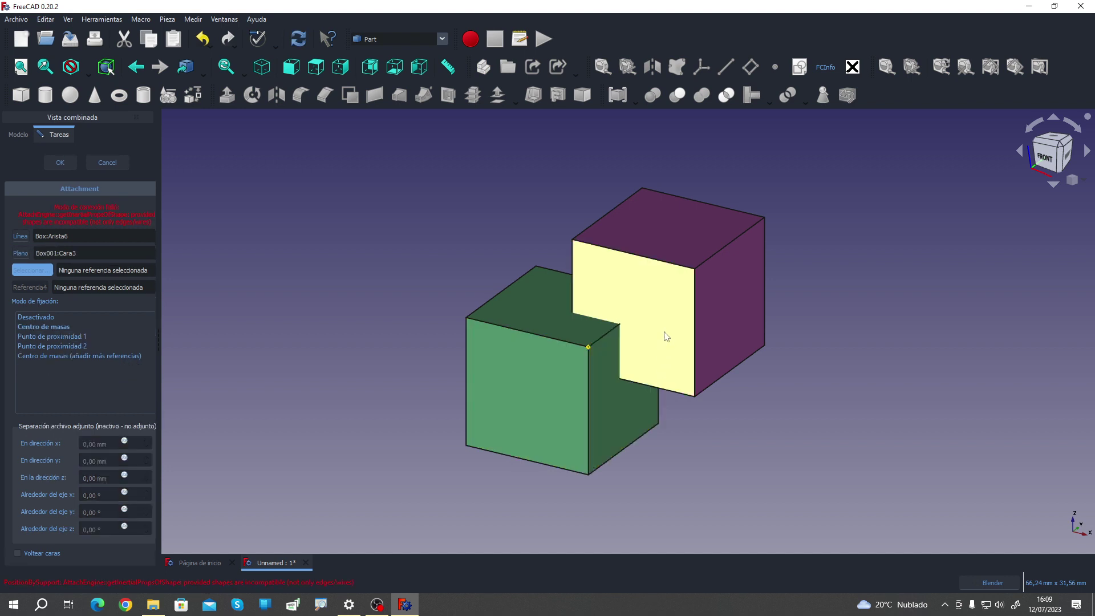
left_click(63, 336)
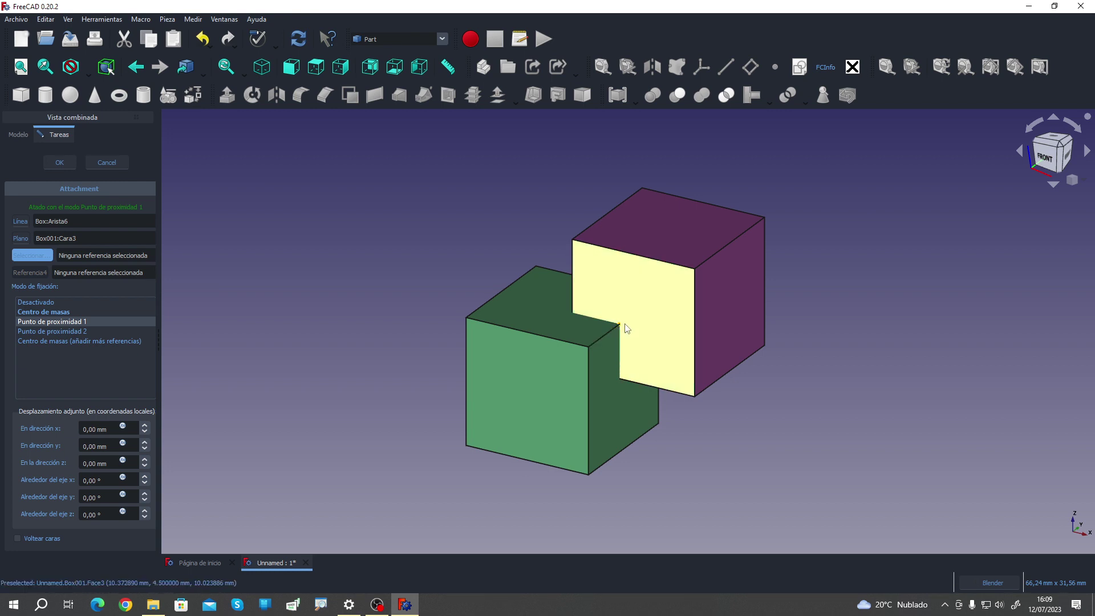
left_click(59, 162)
Step: Delete the DatumPoint, then the Intersection, from the model tree
mouse_move(338, 282)
middle_mouse_down()
mouse_move(470, 354)
mouse_move(677, 345)
mouse_move(445, 357)
mouse_move(637, 345)
mouse_move(439, 343)
mouse_move(473, 349)
middle_mouse_up()
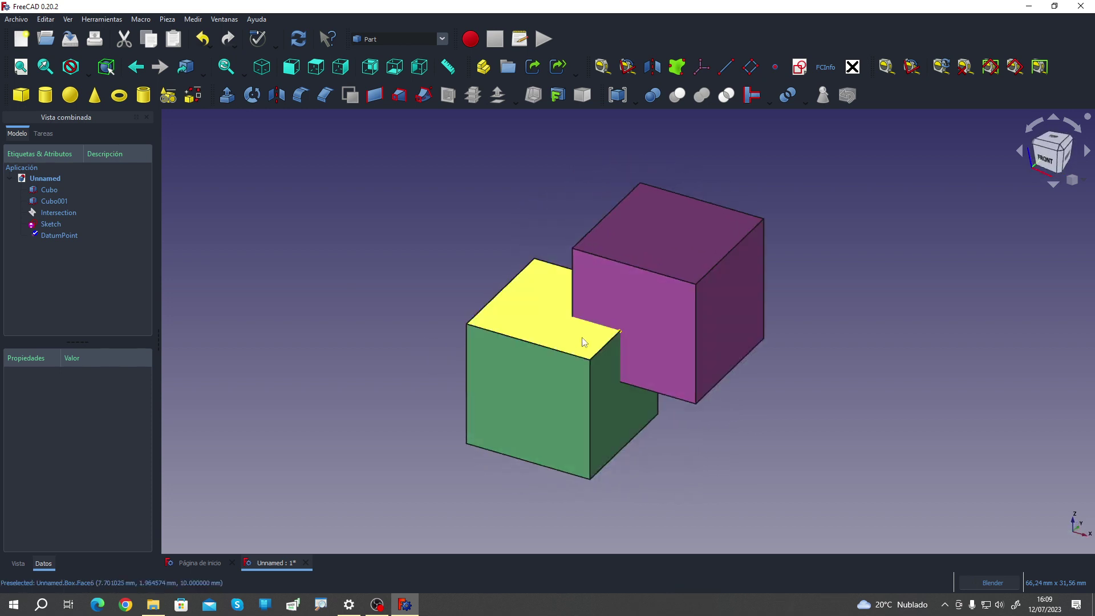
middle_click_drag(389, 420, 385, 419)
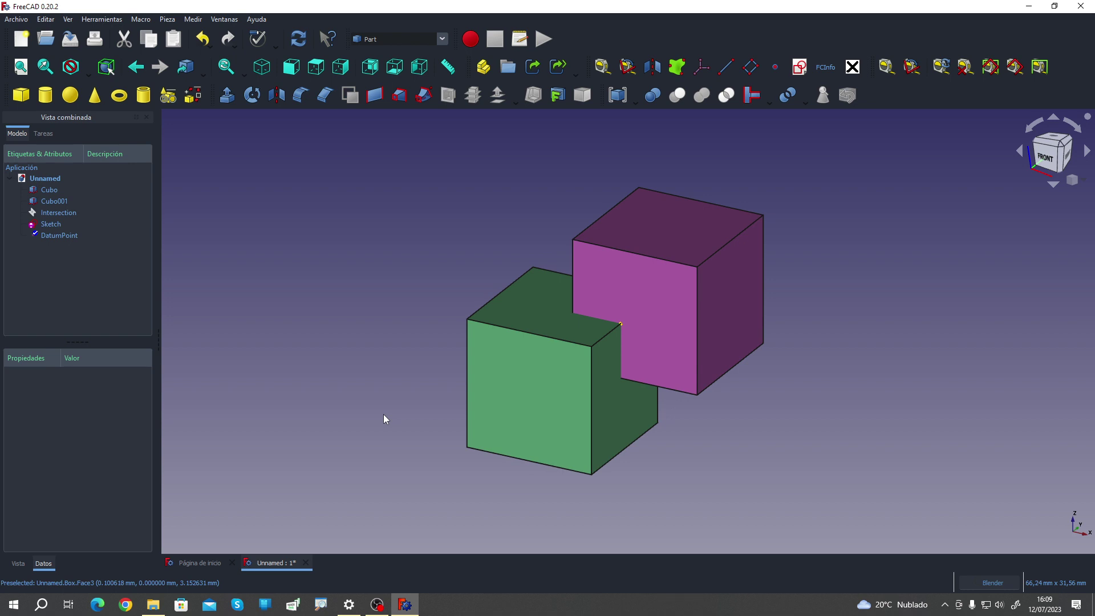
left_click(50, 236)
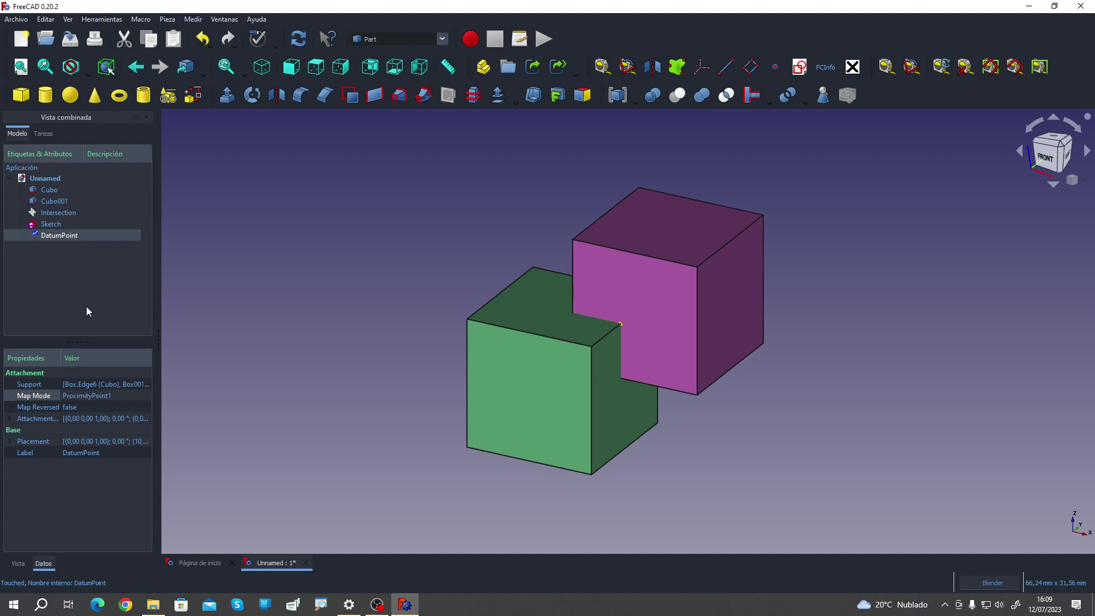
key("Delete")
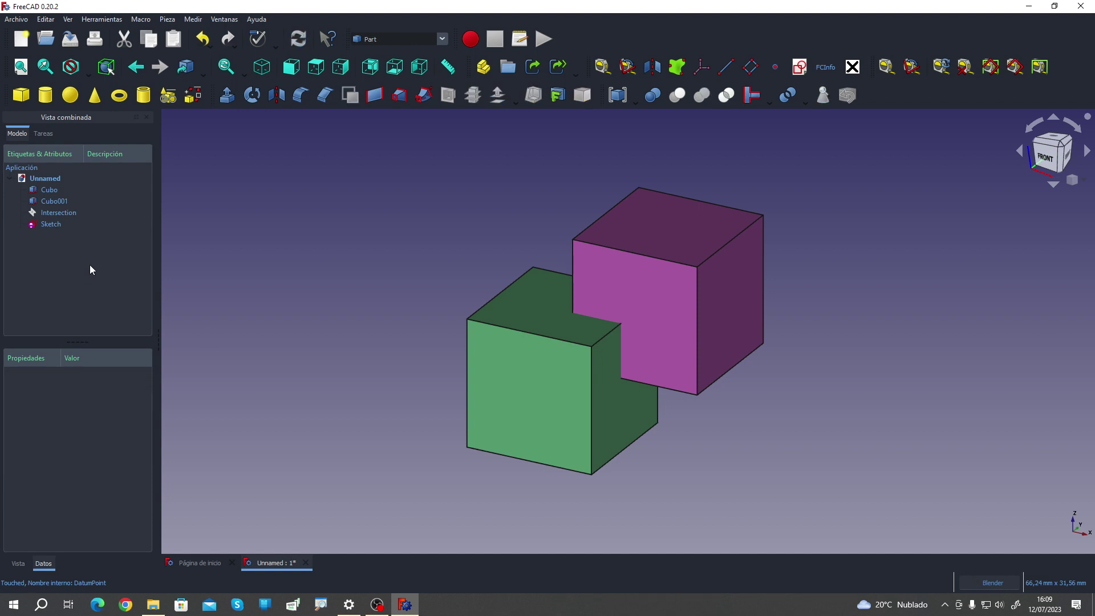
left_click(45, 217)
mouse_move(355, 255)
middle_mouse_down()
mouse_move(233, 285)
mouse_move(301, 286)
middle_mouse_up()
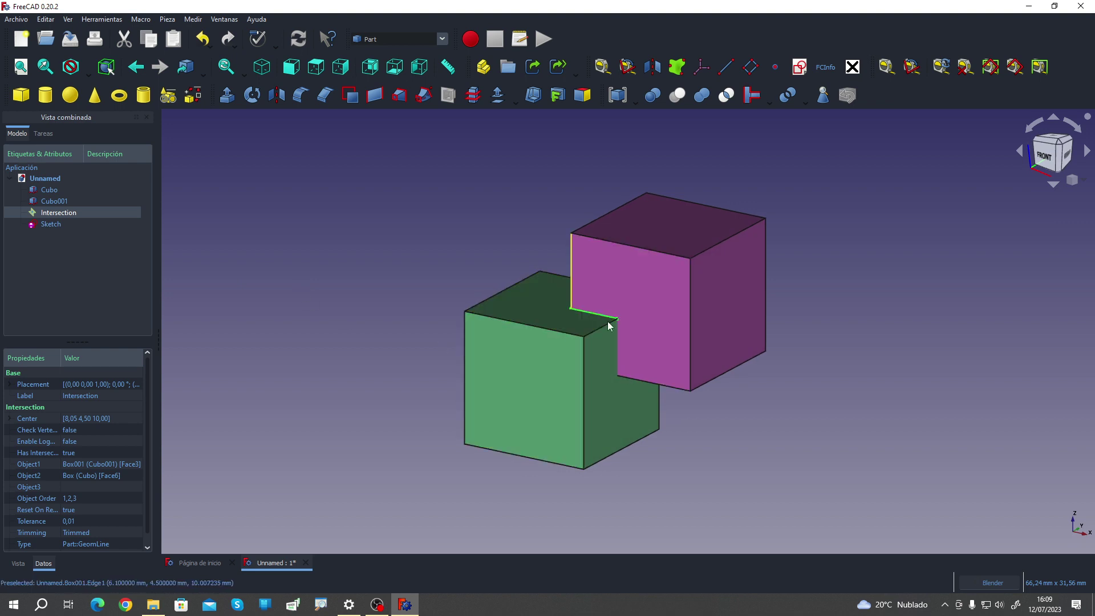
middle_click_drag(300, 359, 279, 403)
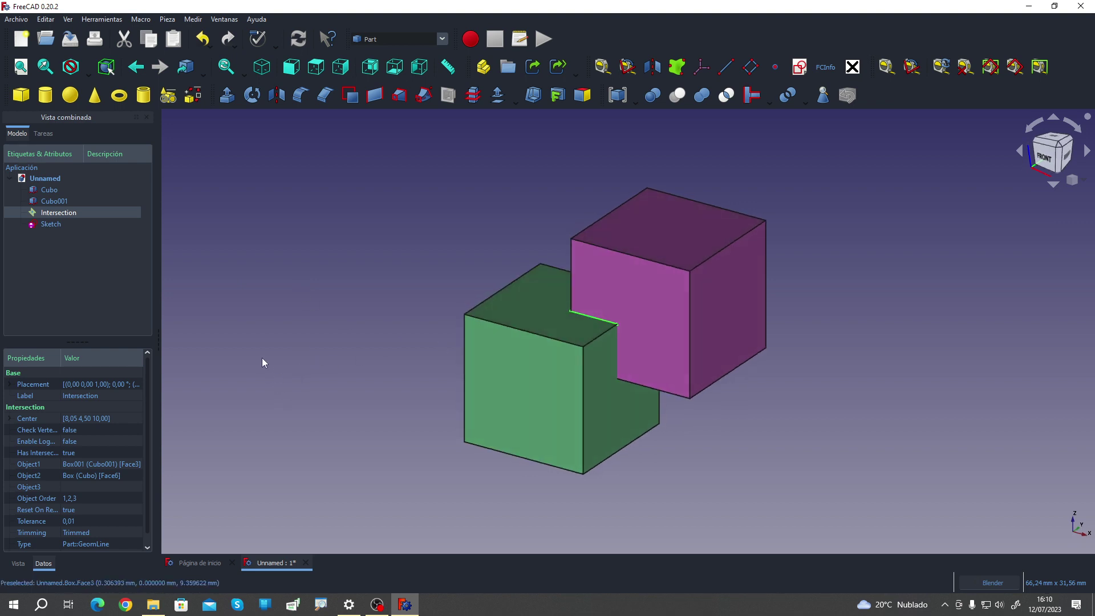
key("Delete")
Step: Delete Cubo001, add a sphere Esfera, and select it
left_click(56, 205)
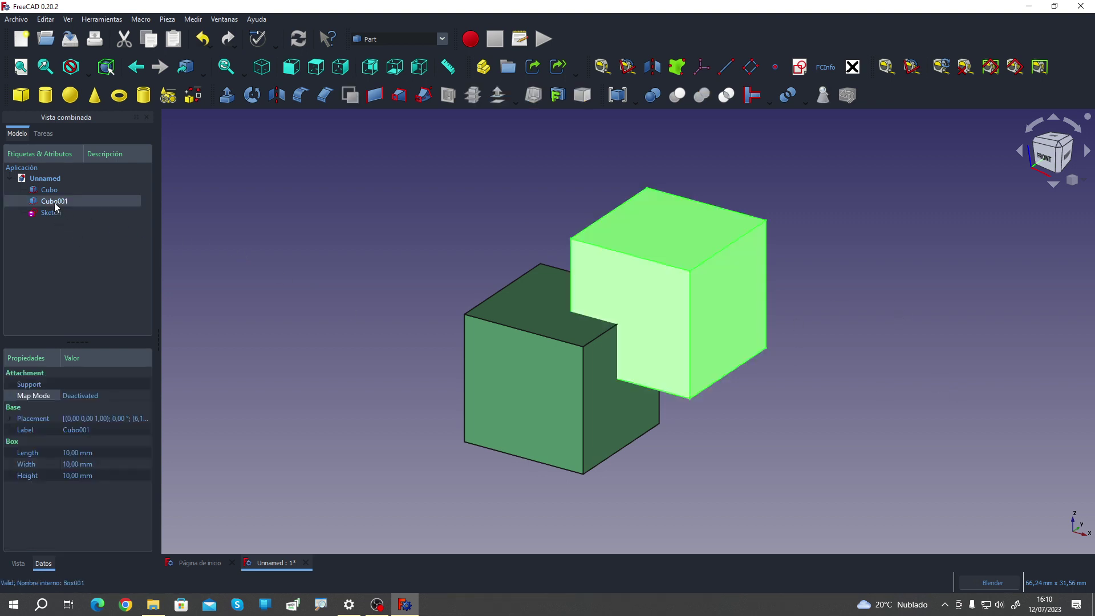
key("Delete")
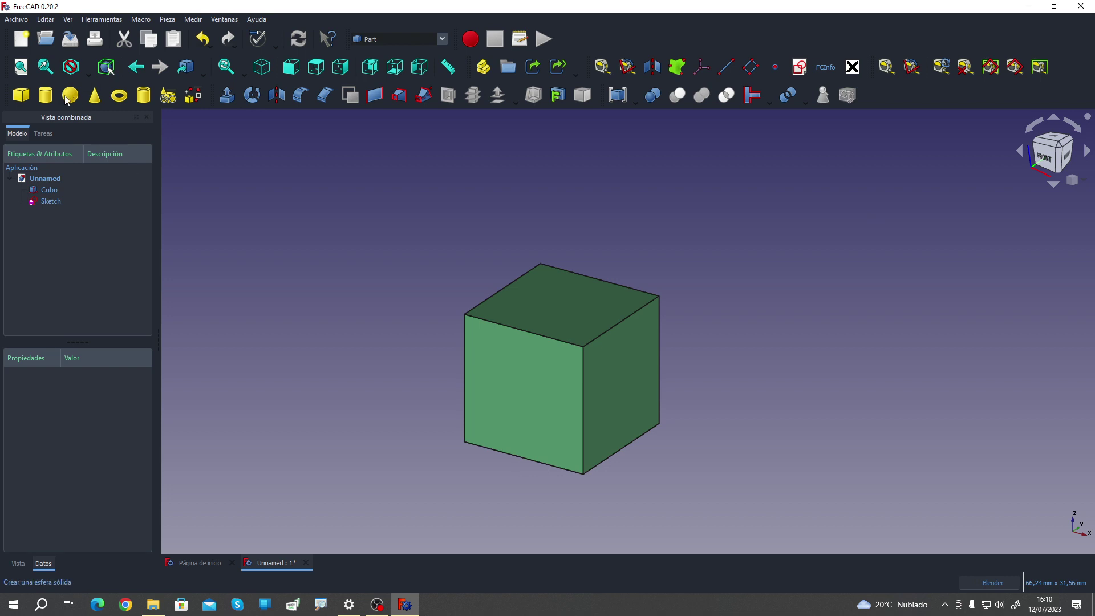
left_click(71, 95)
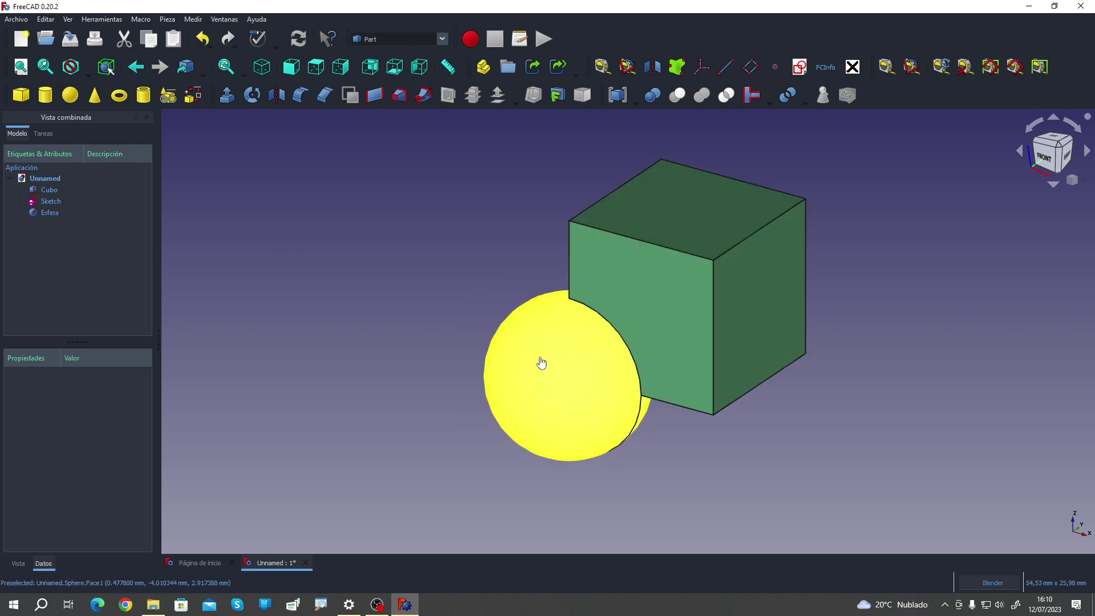
left_click(541, 362)
mouse_move(318, 321)
middle_mouse_down()
mouse_move(254, 196)
mouse_move(706, 368)
middle_mouse_up()
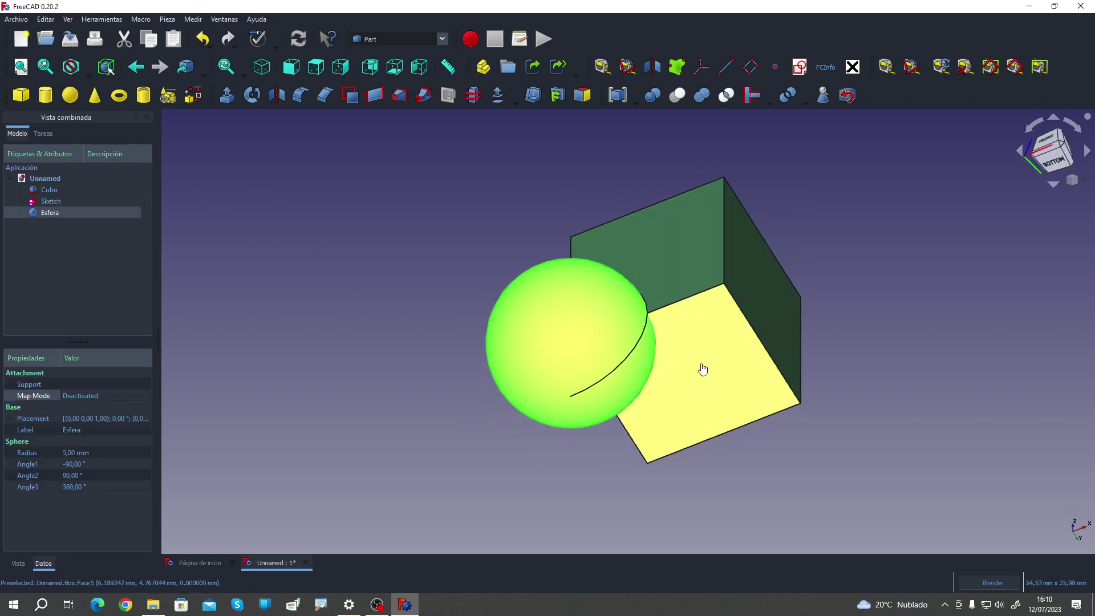
Step: Add Cubo's Face5 to the selection and create a Part Intersection with the sphere
left_click(703, 369, "ctrl")
key("0")
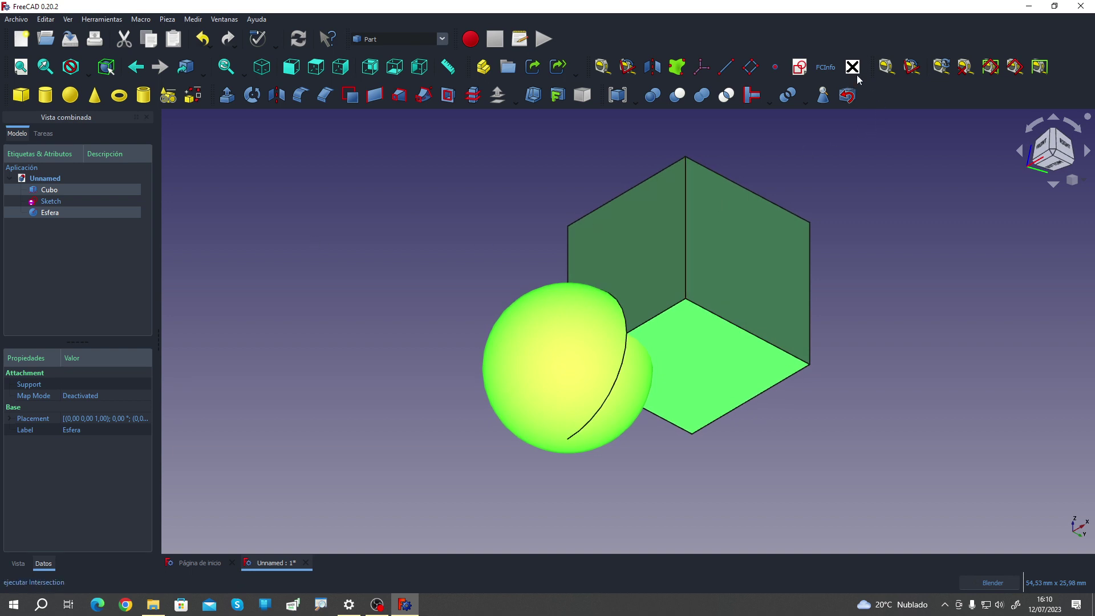
left_click(857, 73)
mouse_move(858, 237)
middle_mouse_down()
mouse_move(558, 244)
mouse_move(872, 288)
middle_mouse_up()
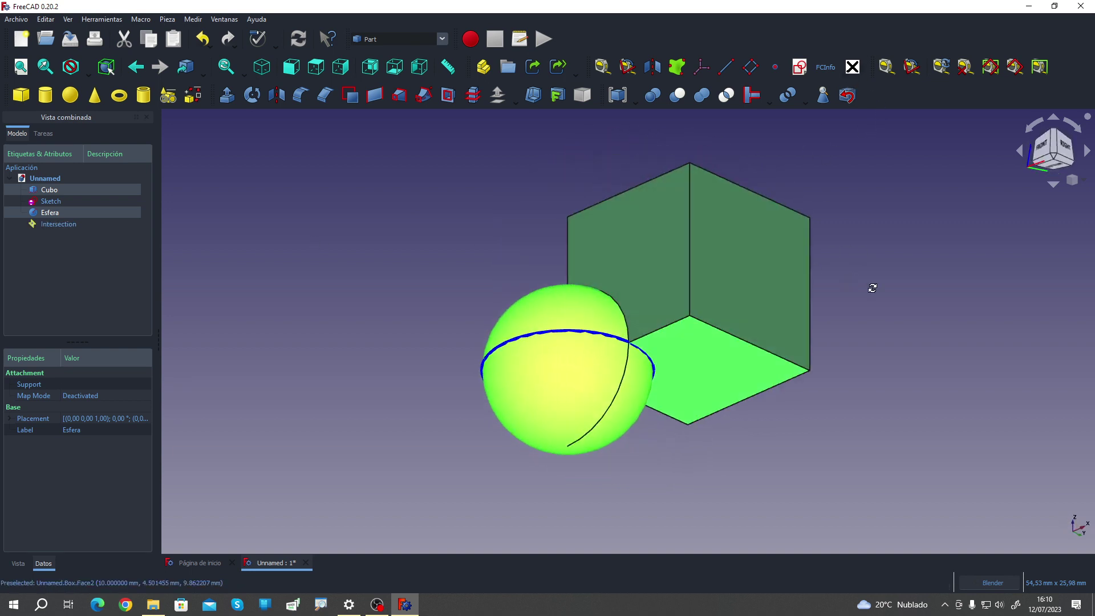
mouse_move(327, 239)
middle_mouse_down()
mouse_move(687, 378)
mouse_move(362, 342)
mouse_move(292, 295)
middle_mouse_up()
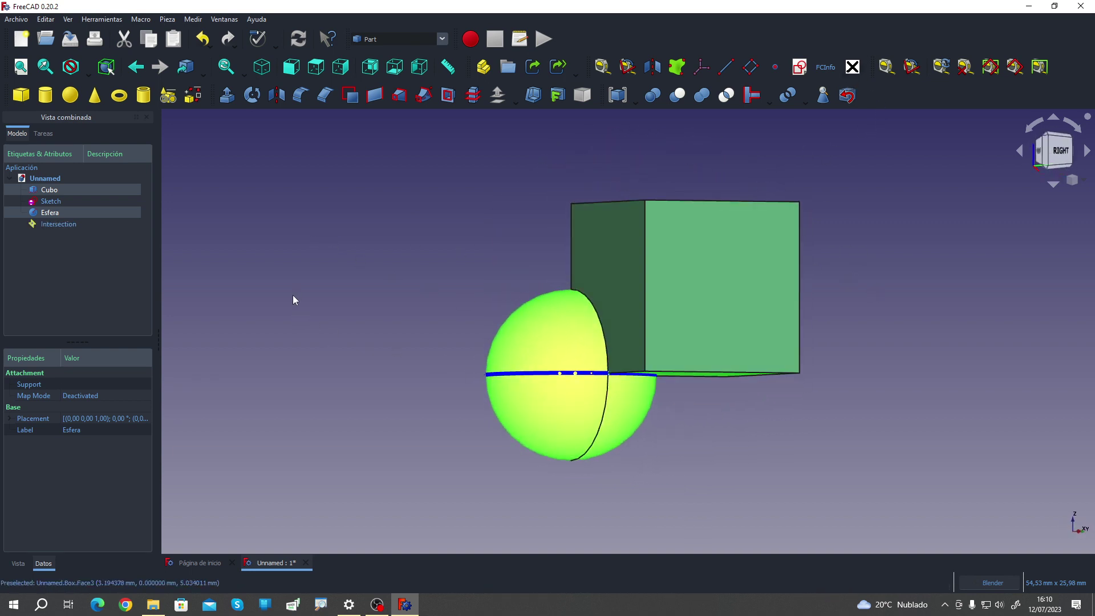
Step: Set the new Intersection's Trimming to Trimmed and orbit around the sphere and cube
left_click(57, 223)
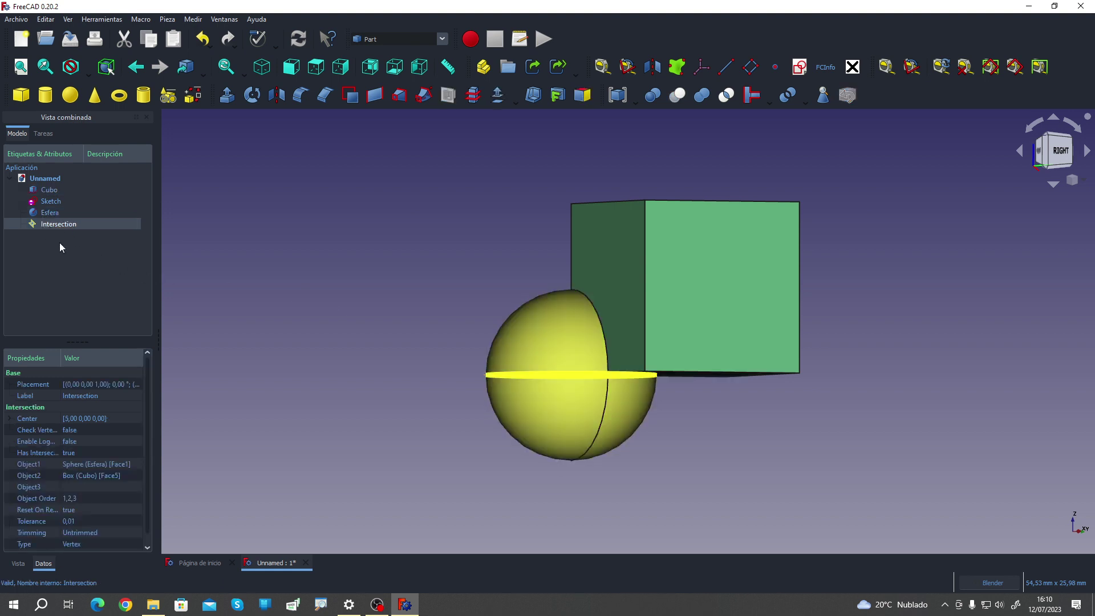
left_click(97, 524)
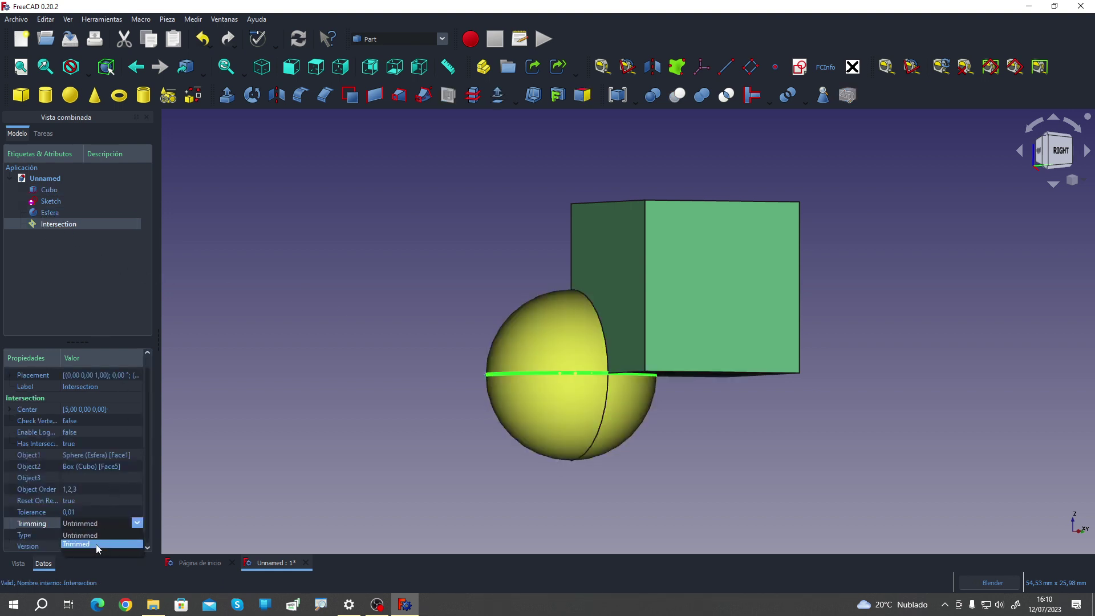
left_click(95, 545)
left_click(78, 310)
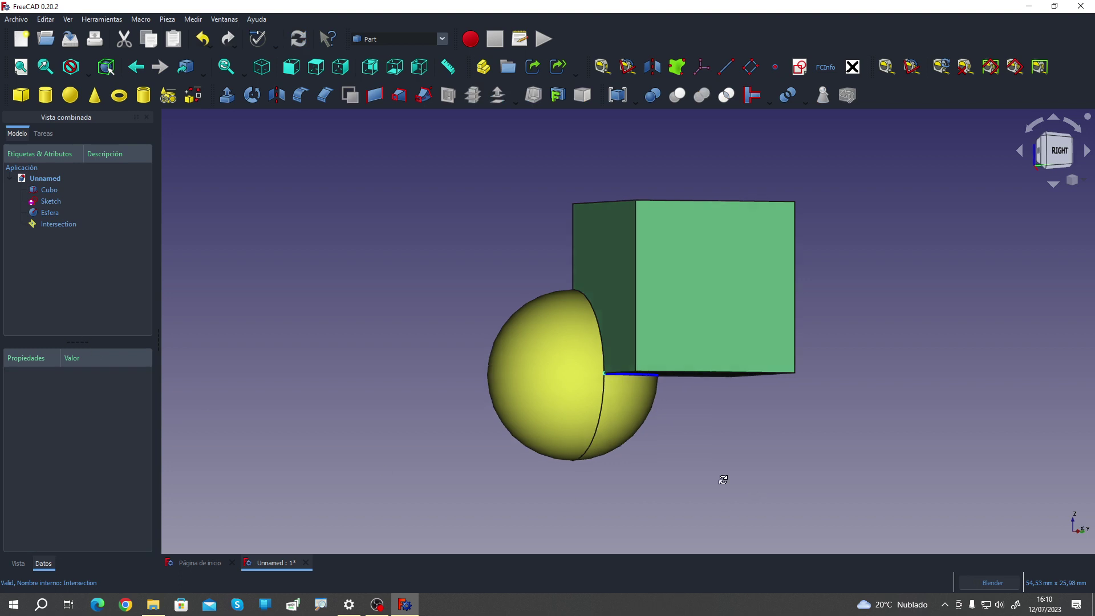
middle_click_drag(724, 477, 538, 414)
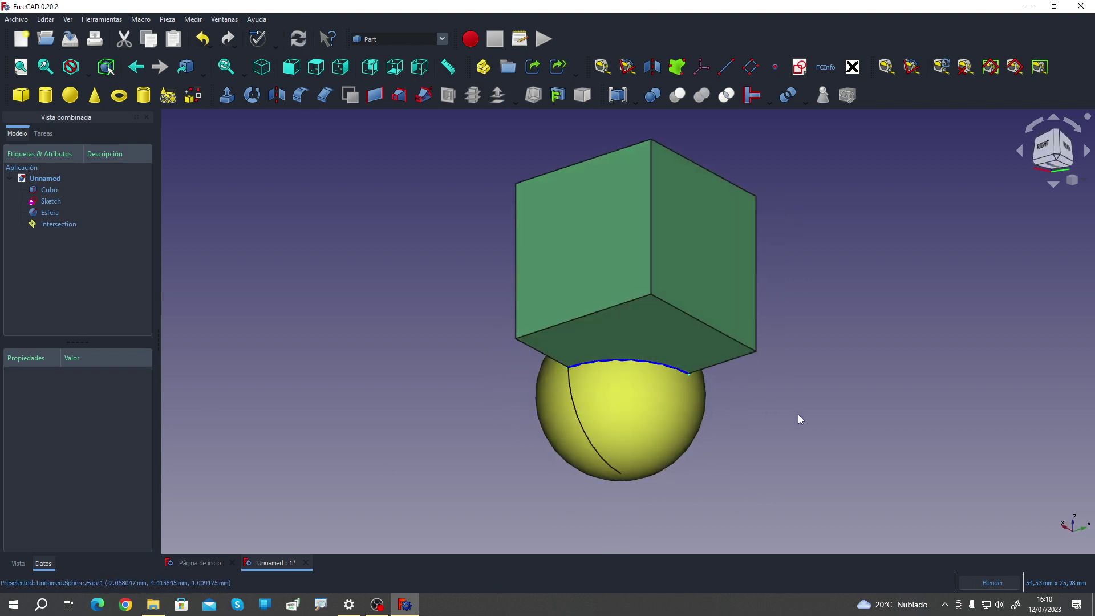
mouse_move(798, 414)
middle_mouse_down()
mouse_move(562, 411)
mouse_move(563, 395)
mouse_move(567, 440)
mouse_move(974, 418)
mouse_move(523, 345)
mouse_move(560, 421)
mouse_move(336, 400)
middle_mouse_up()
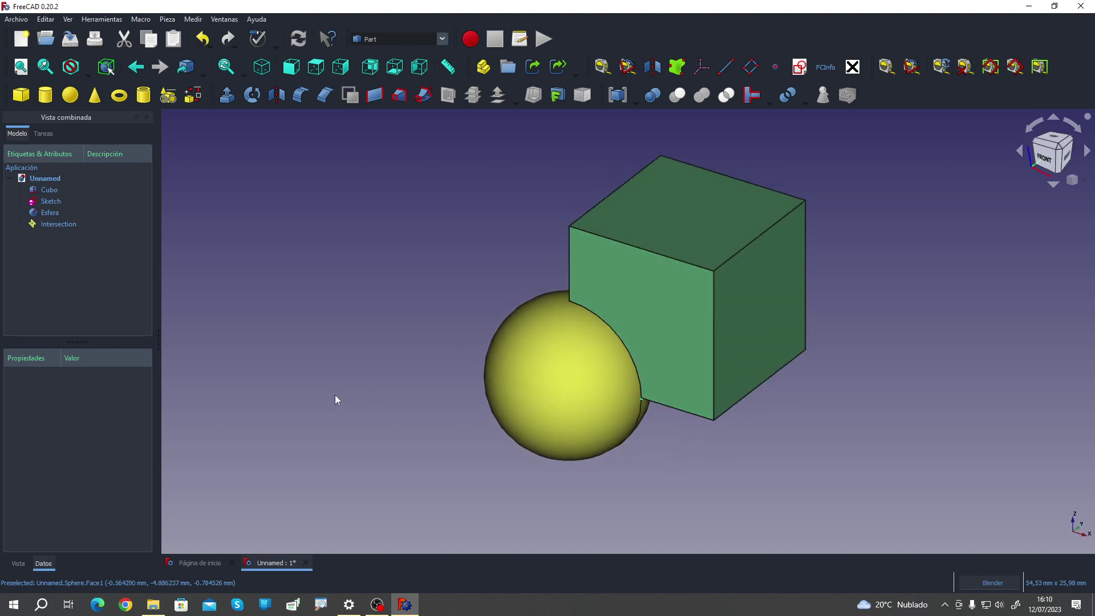
Step: Delete the sphere, Intersection, Sketch and cube, confirming the dependency warning
left_click(52, 213)
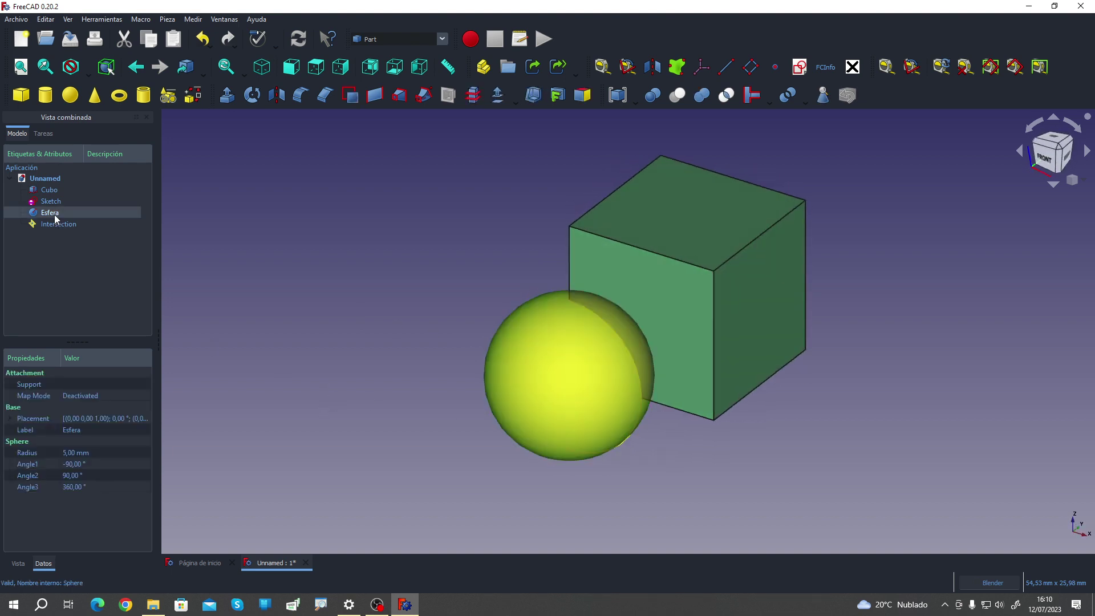
key("Delete")
left_click(588, 335)
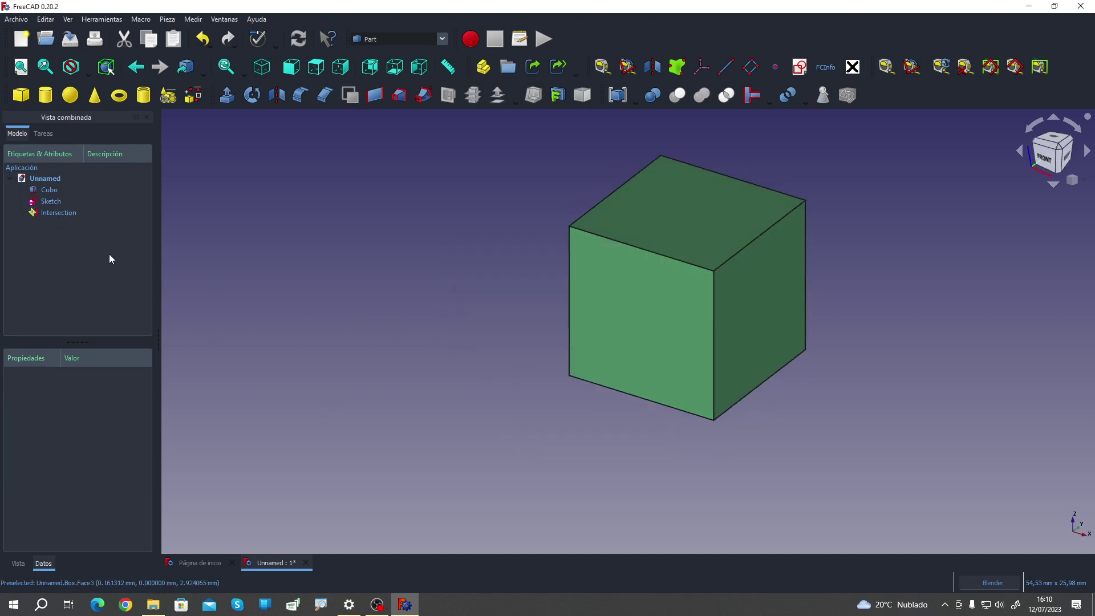
left_click(52, 213)
key("Delete")
left_click(51, 203)
key("Delete")
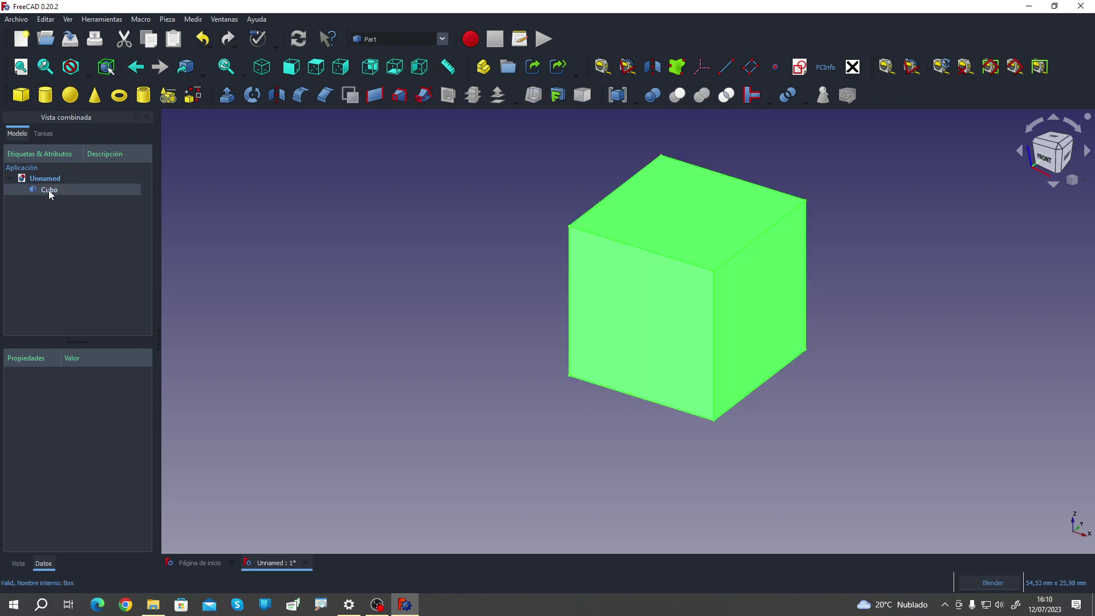
key("Delete")
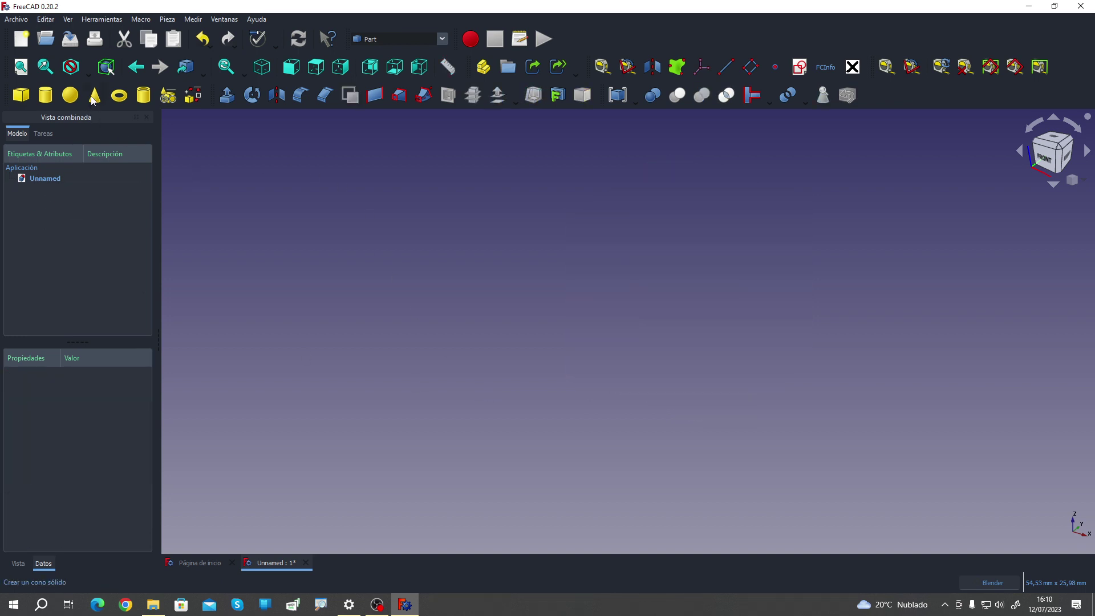
Step: Add a cone and a DatumPlane, and raise the plane to z = 6 mm
left_click(95, 95)
scroll(445, 338, "down", 3)
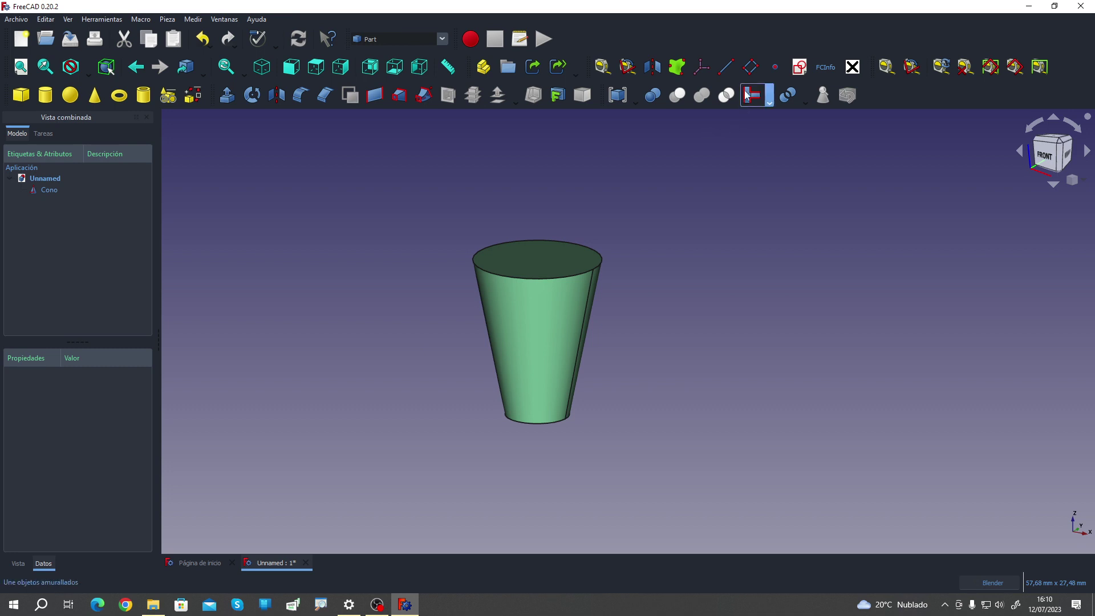
left_click(750, 66)
scroll(545, 300, "down", 2)
left_click(59, 201)
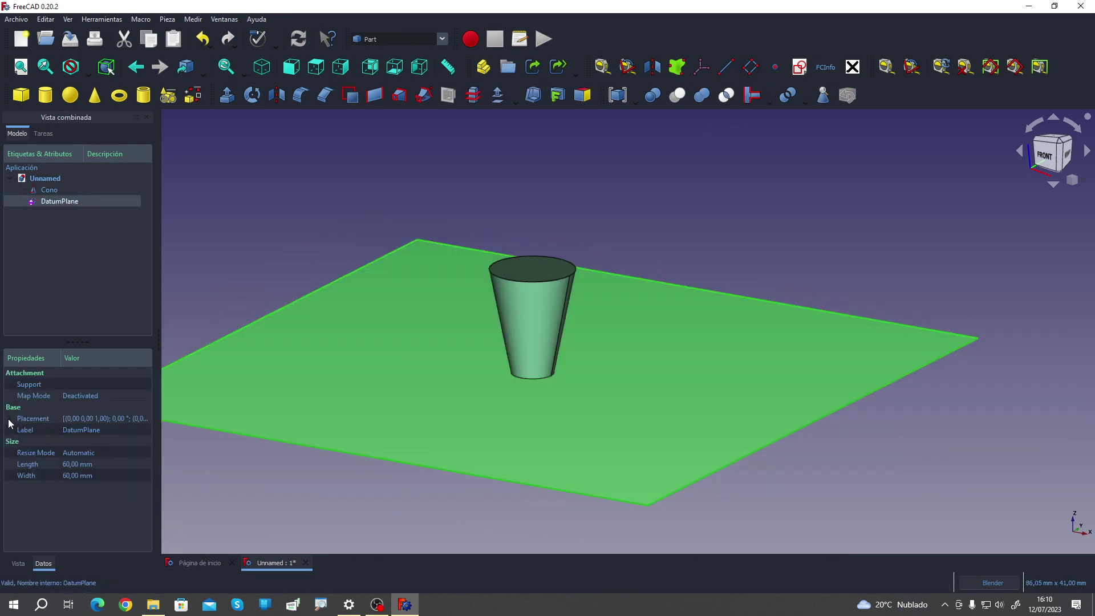
left_click(9, 420)
left_click(22, 453)
left_click(85, 487)
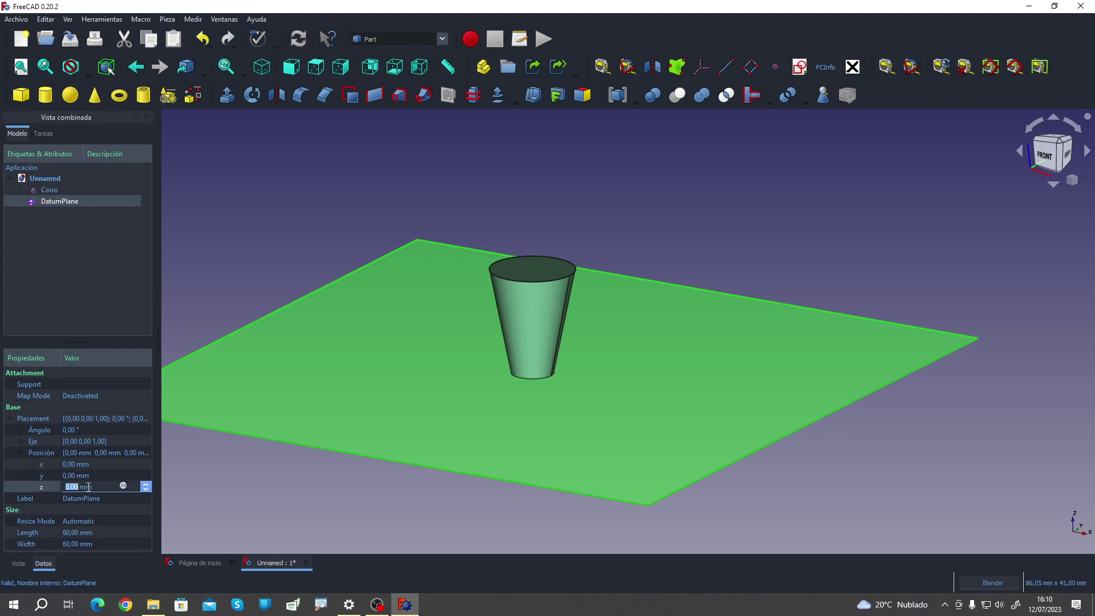
scroll(88, 487, "up", 3)
scroll(88, 486, "up", 3)
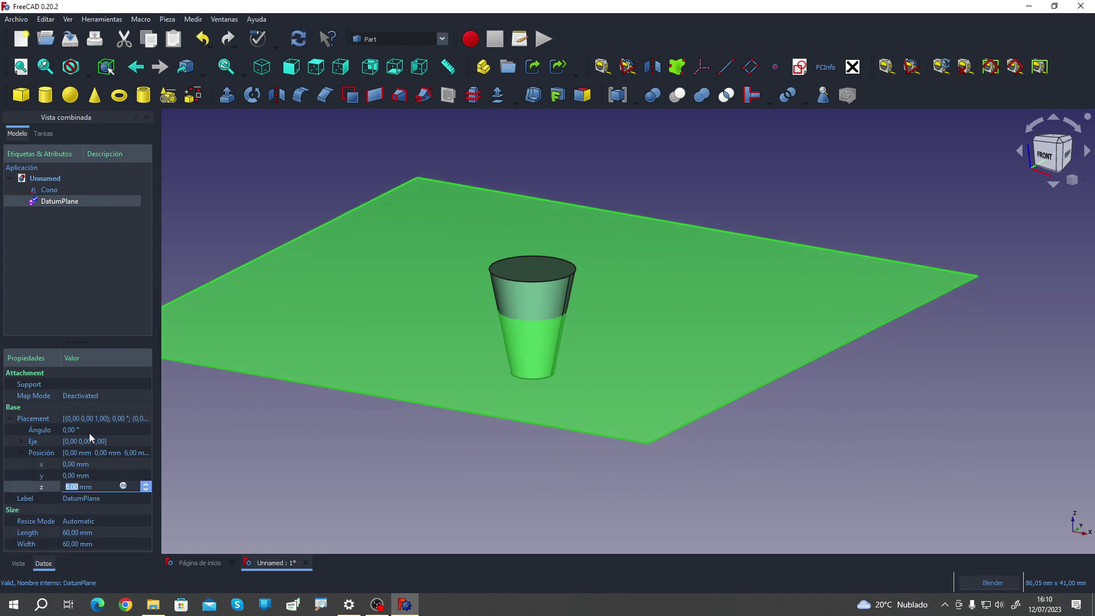
Step: Tilt the DatumPlane -20° about rotation axis (0, 1, 0)
left_click(20, 441)
left_click(78, 475)
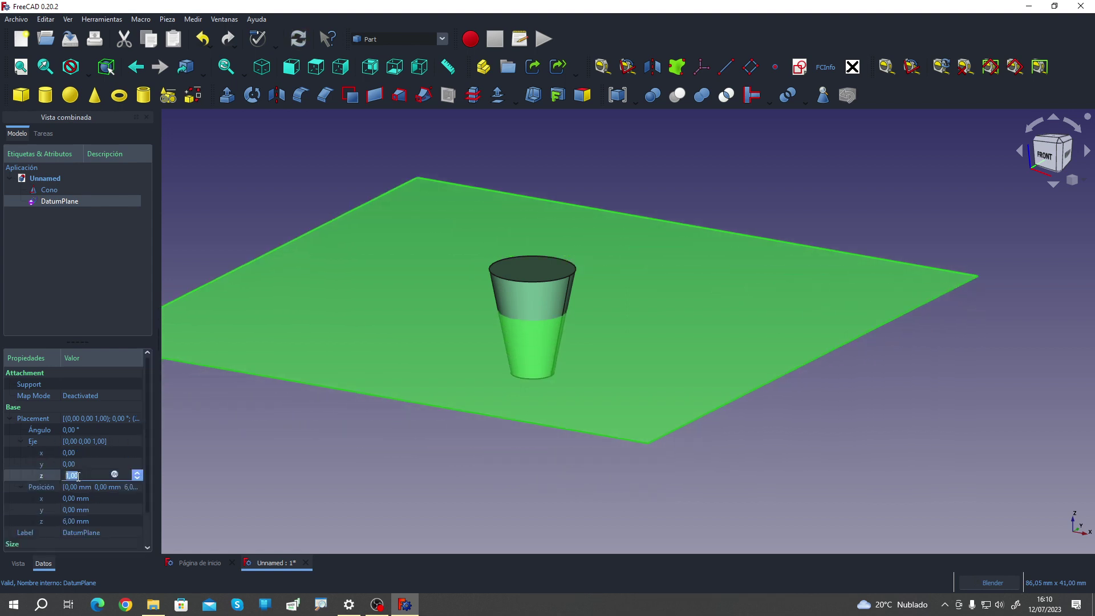
type("0")
left_click(84, 465)
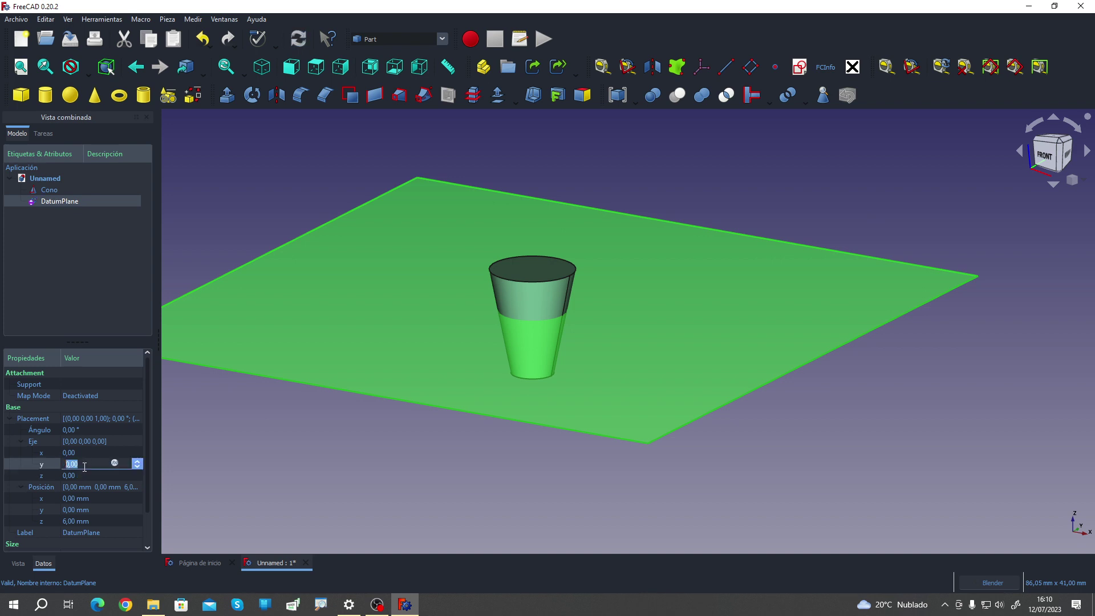
type("1")
left_click(83, 429)
scroll(83, 429, "down", 2)
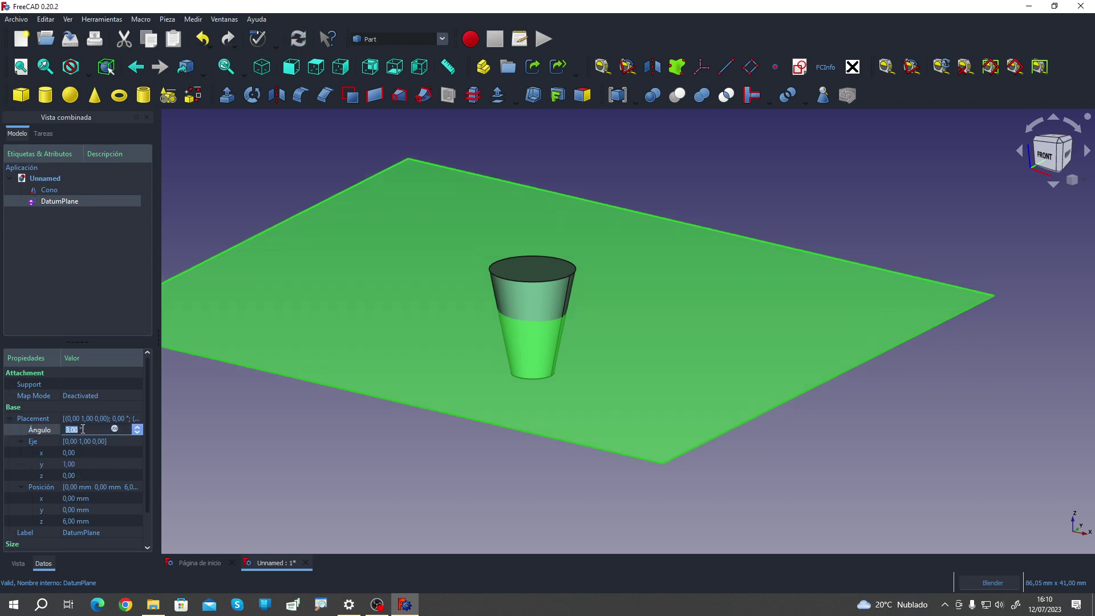
scroll(82, 429, "down", 3)
scroll(83, 429, "down", 3)
scroll(83, 429, "down", 3)
Step: Orbit around the tilted plane and select the cone
left_click(421, 227)
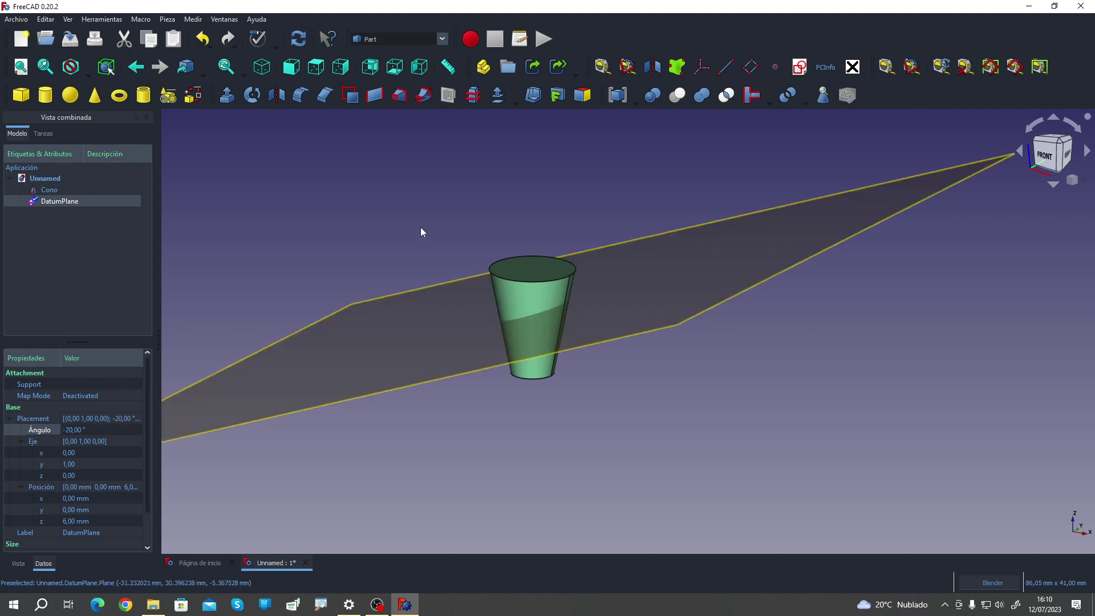
mouse_move(420, 228)
middle_mouse_down()
mouse_move(367, 308)
mouse_move(625, 188)
middle_mouse_up()
scroll(626, 189, "up", 4)
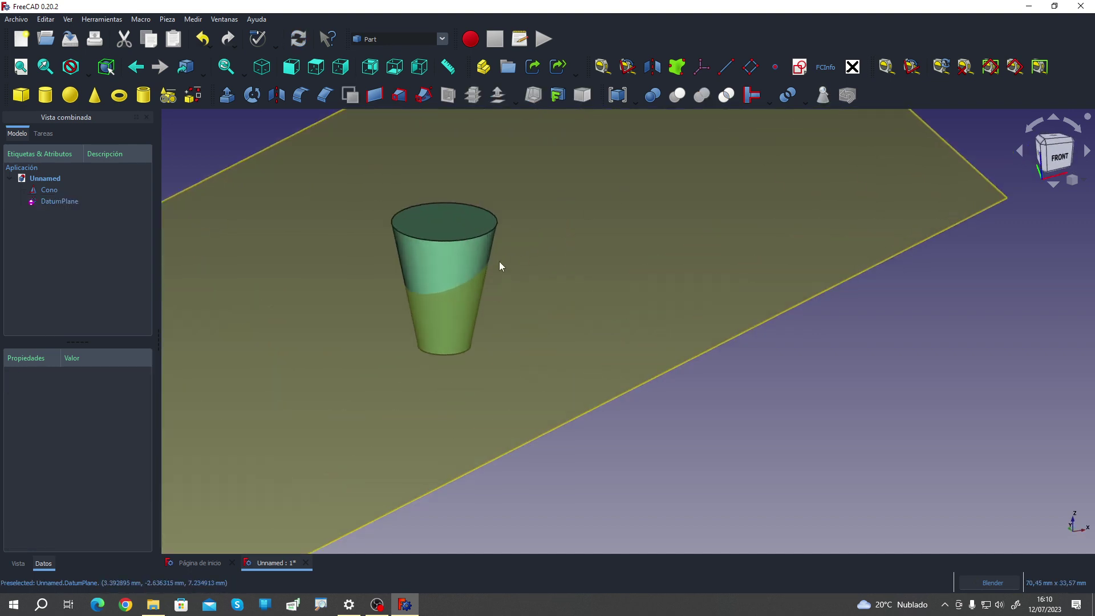
left_click(469, 268)
Step: Create an Intersection between the cone and the DatumPlane
left_click(581, 290, "ctrl")
scroll(830, 448, "down", 4)
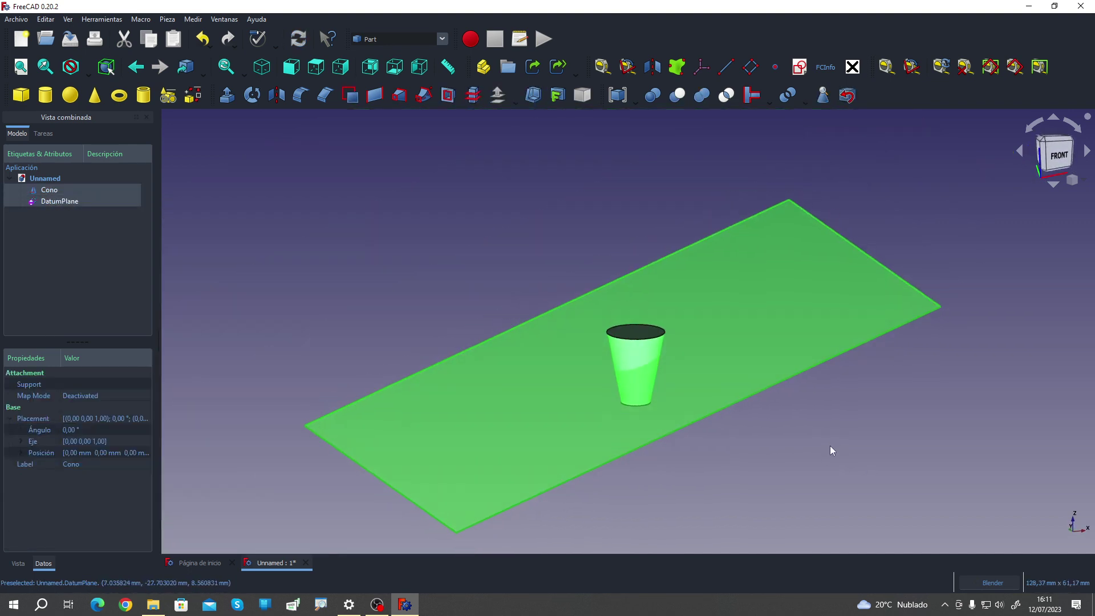
left_click(855, 70)
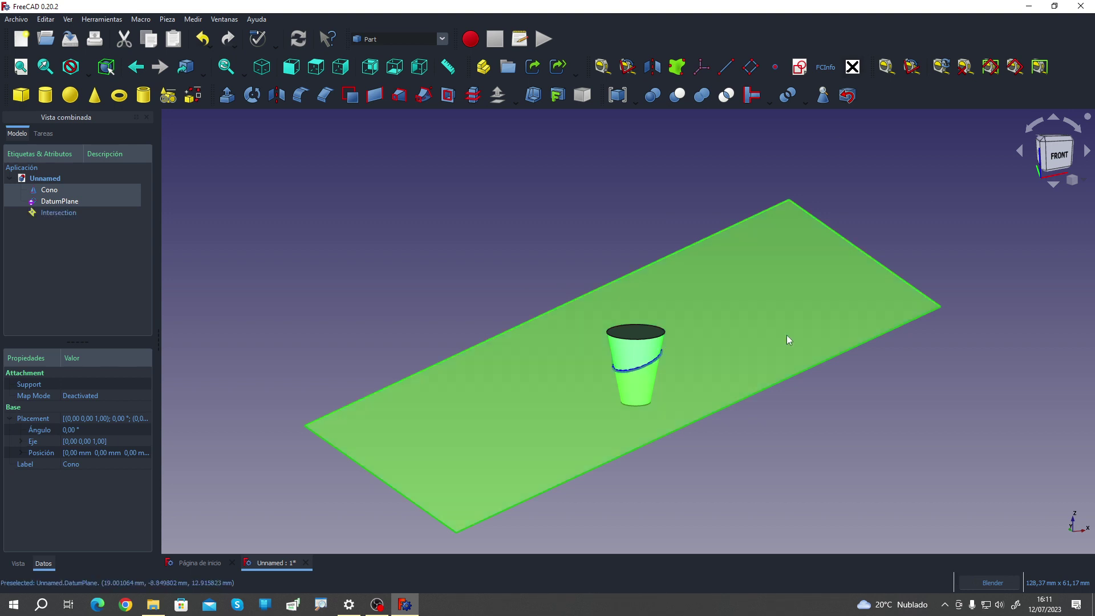
mouse_move(787, 340)
middle_mouse_down()
mouse_move(778, 479)
mouse_move(684, 443)
mouse_move(655, 480)
mouse_move(882, 491)
middle_mouse_up()
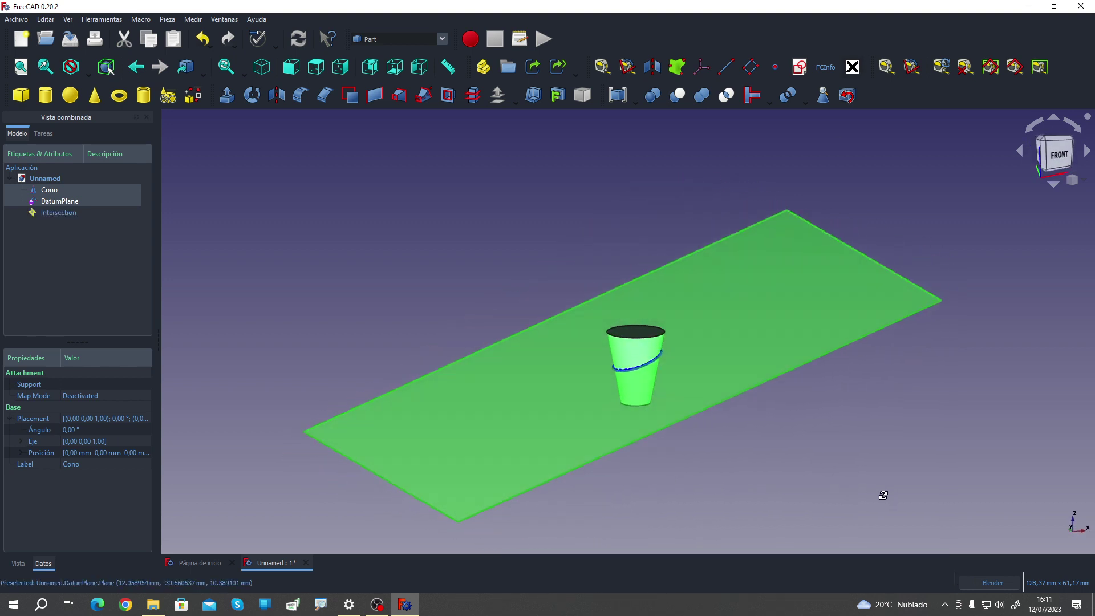
Step: Set the Intersection's Trimming property to Trimmed
left_click(54, 213)
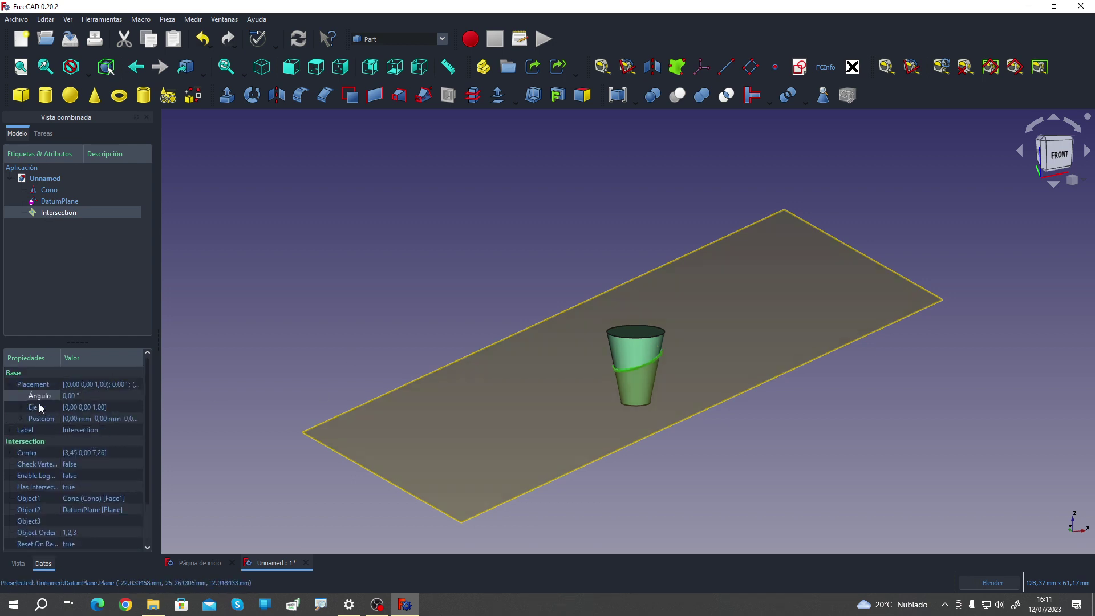
scroll(134, 446, "down", 2)
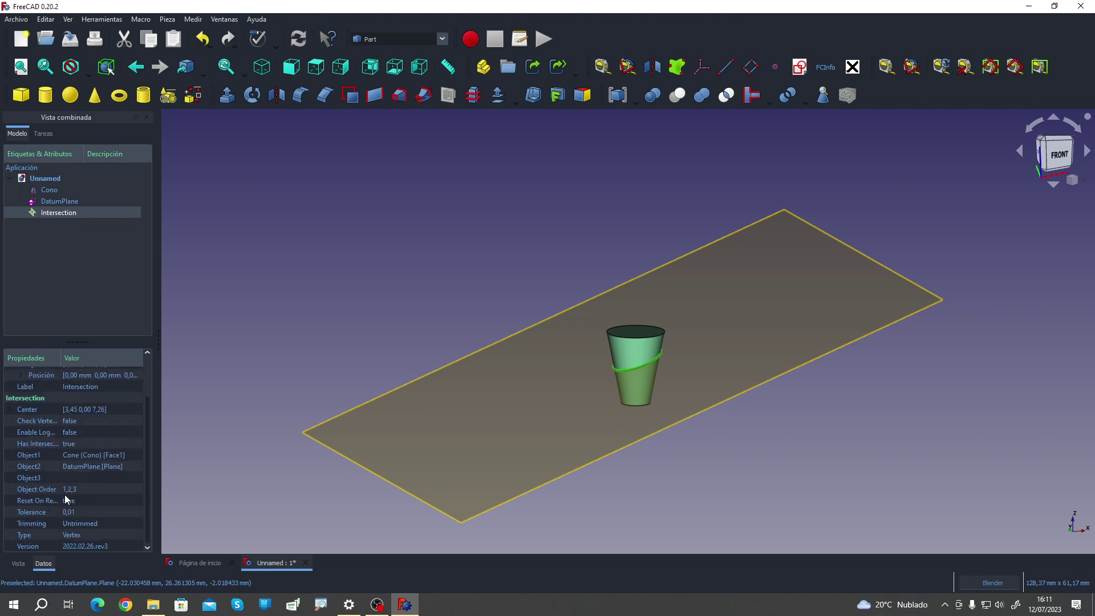
left_click(110, 523)
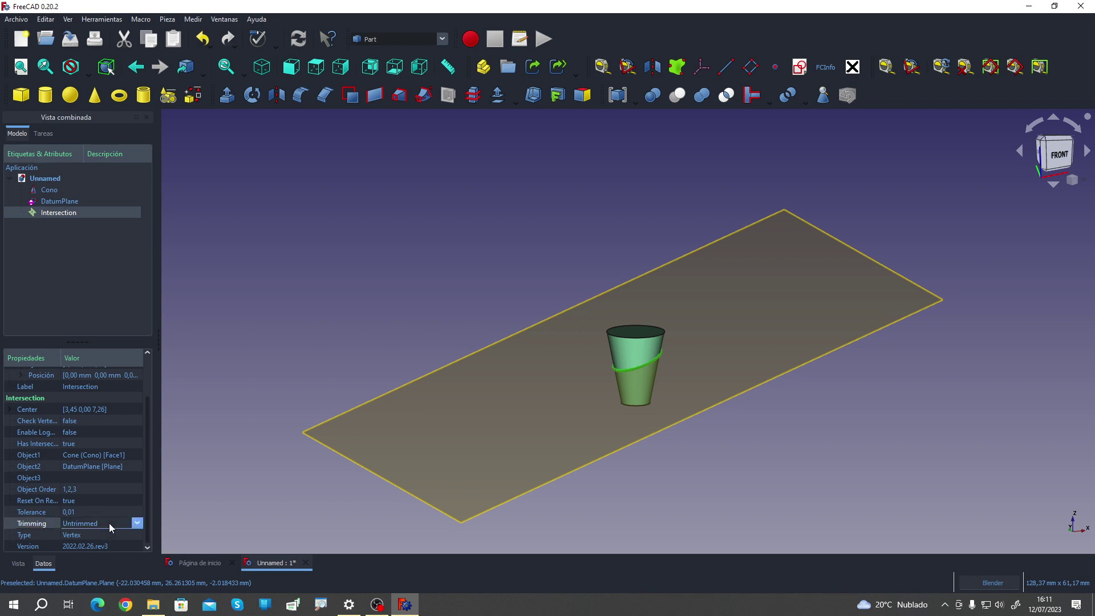
left_click(137, 524)
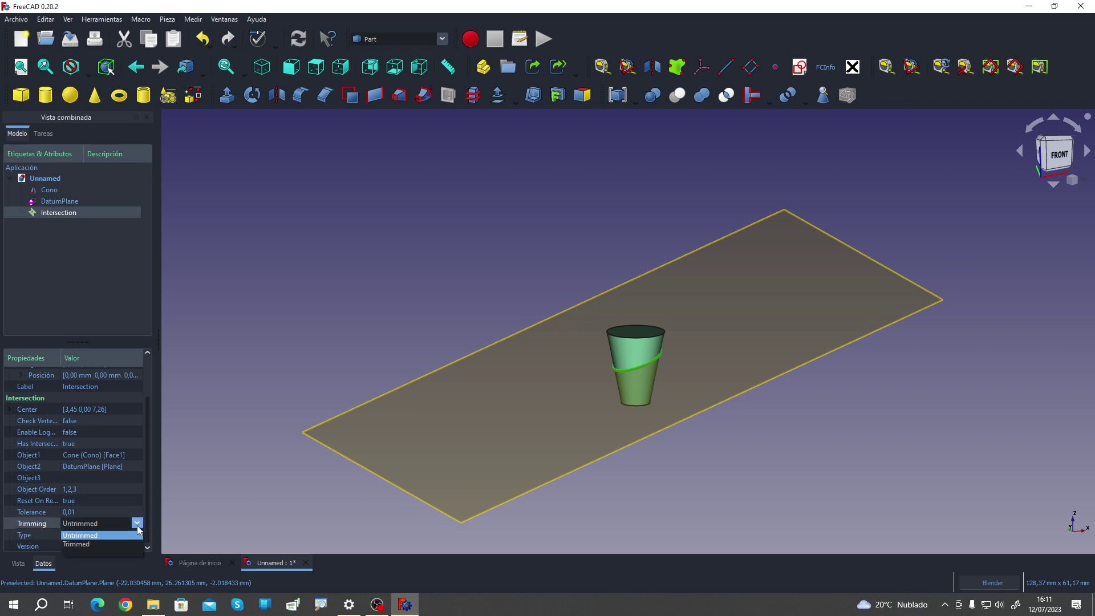
left_click(100, 536)
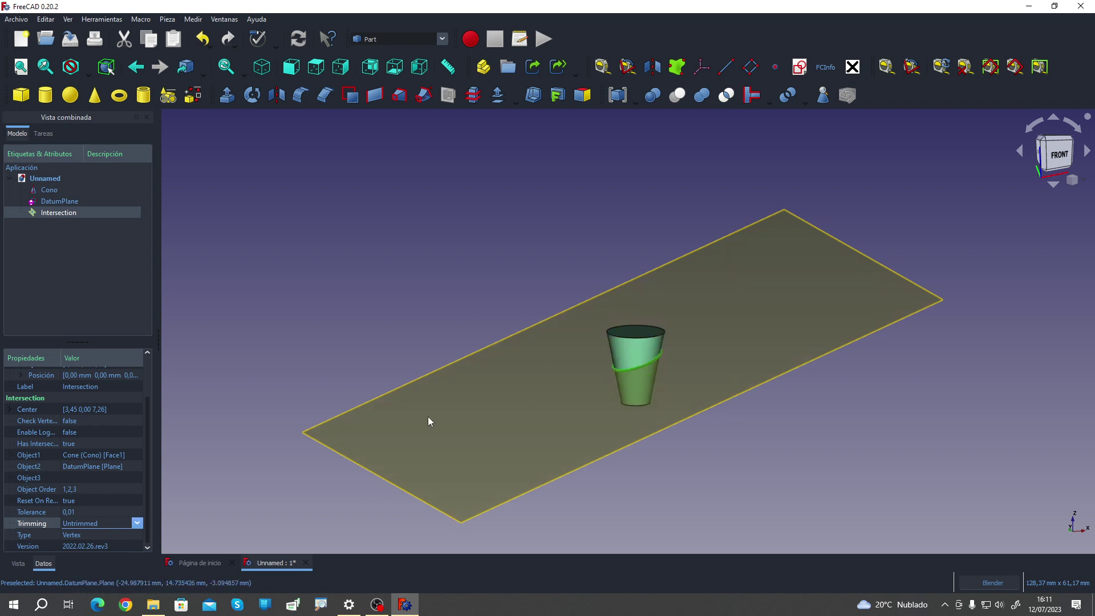
mouse_move(428, 418)
middle_mouse_down()
mouse_move(330, 394)
mouse_move(451, 380)
mouse_move(531, 345)
mouse_move(342, 416)
mouse_move(276, 393)
middle_mouse_up()
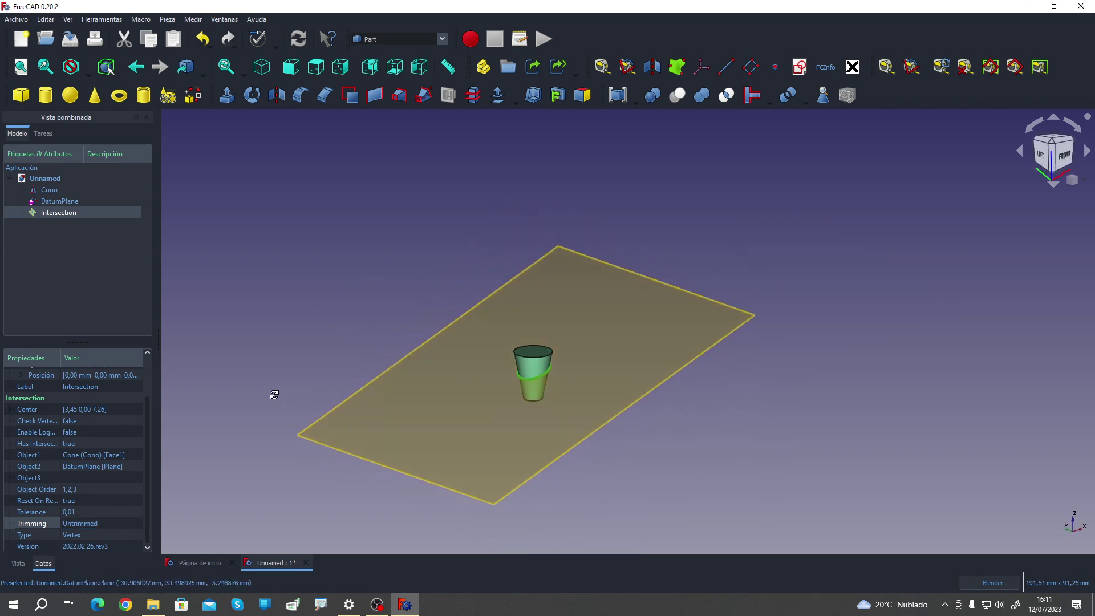
left_click(136, 523)
left_click(99, 546)
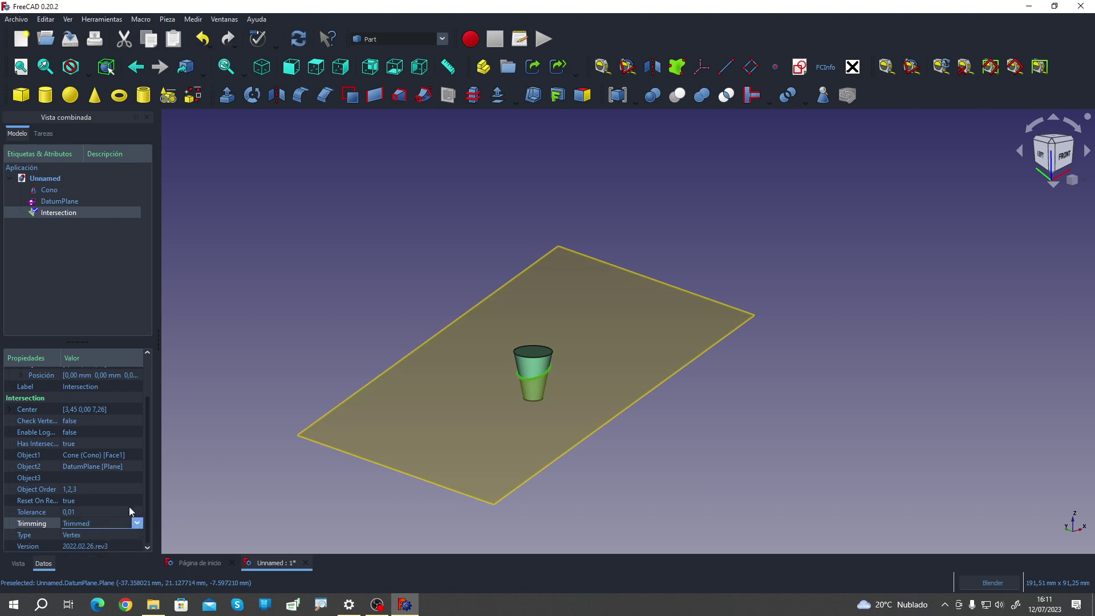
left_click(367, 480)
mouse_move(766, 468)
middle_mouse_down()
mouse_move(616, 416)
mouse_move(678, 442)
mouse_move(758, 443)
middle_mouse_up()
scroll(509, 389, "up", 3)
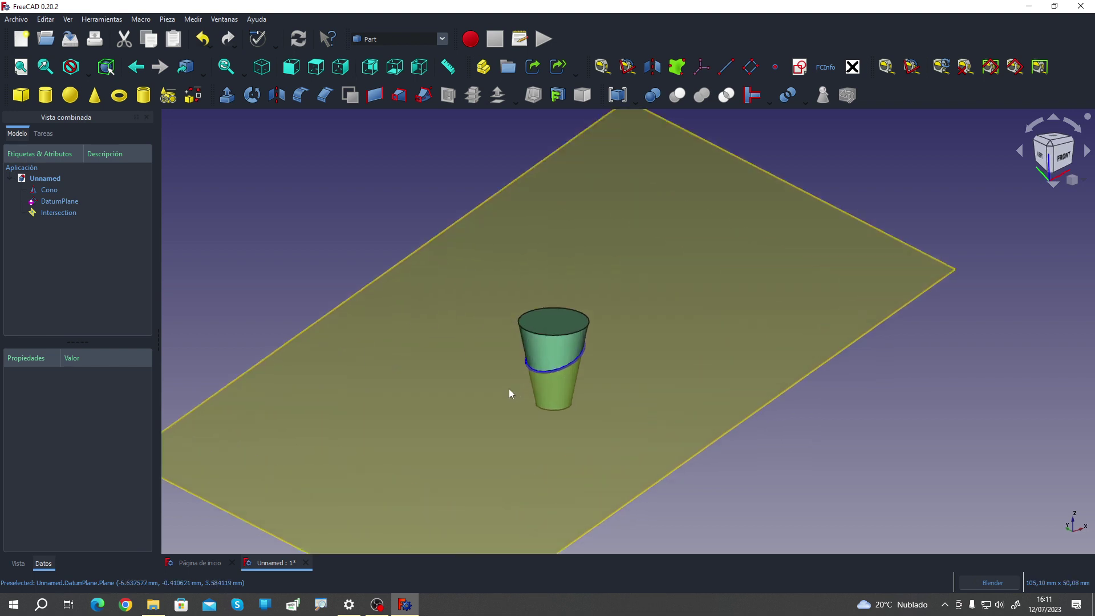
Step: Delete the Intersection, leaving only Cono and the DatumPlane
key("alt+p")
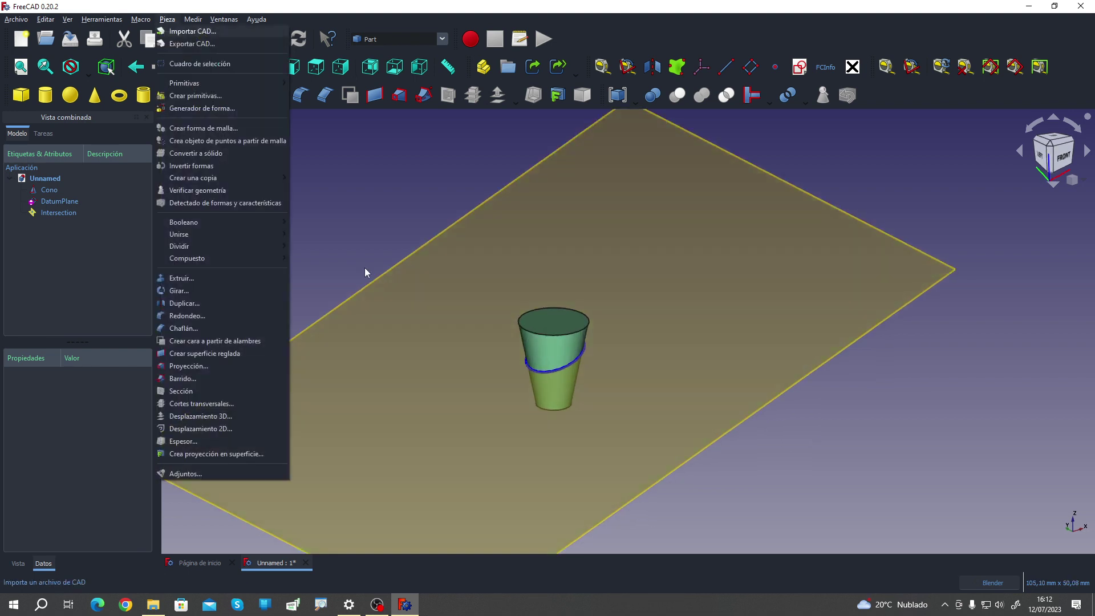
key("Escape")
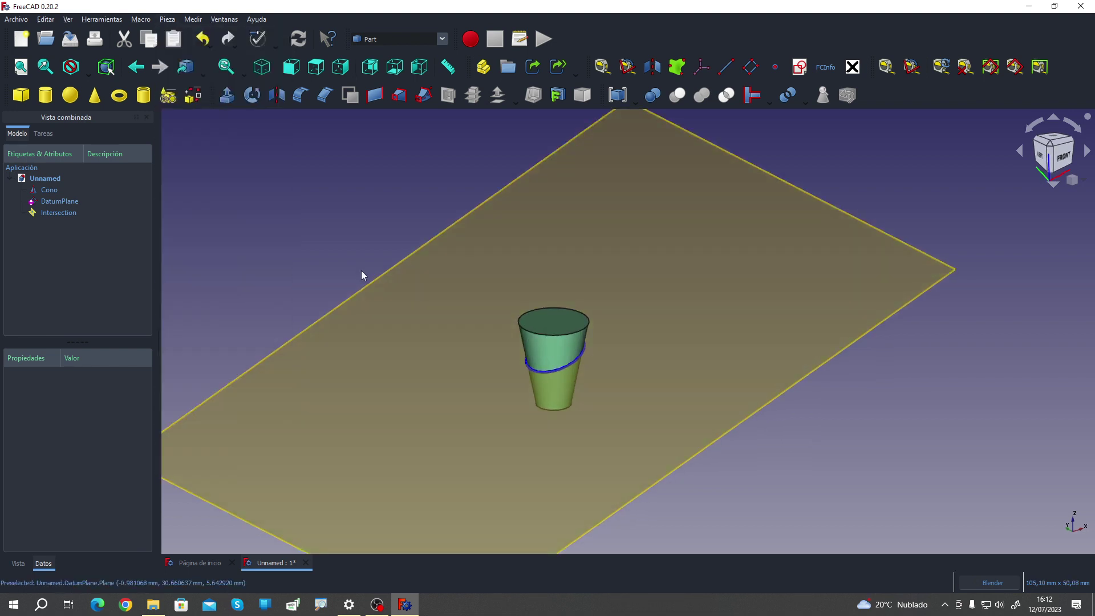
mouse_move(739, 429)
middle_mouse_down()
mouse_move(688, 417)
mouse_move(560, 474)
mouse_move(407, 346)
middle_mouse_up()
left_click(74, 216)
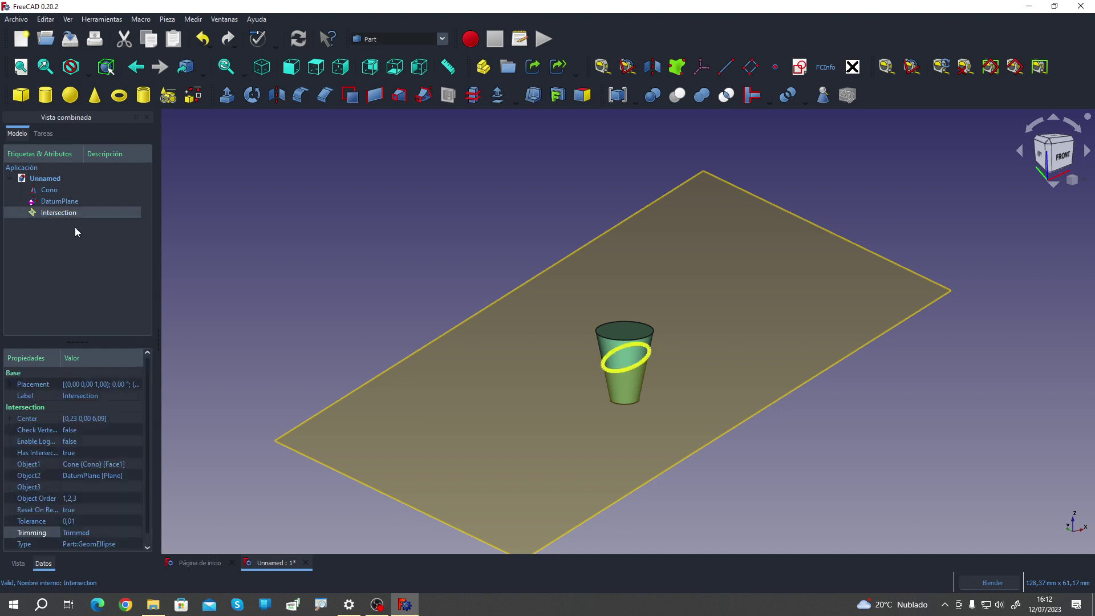
key("Delete")
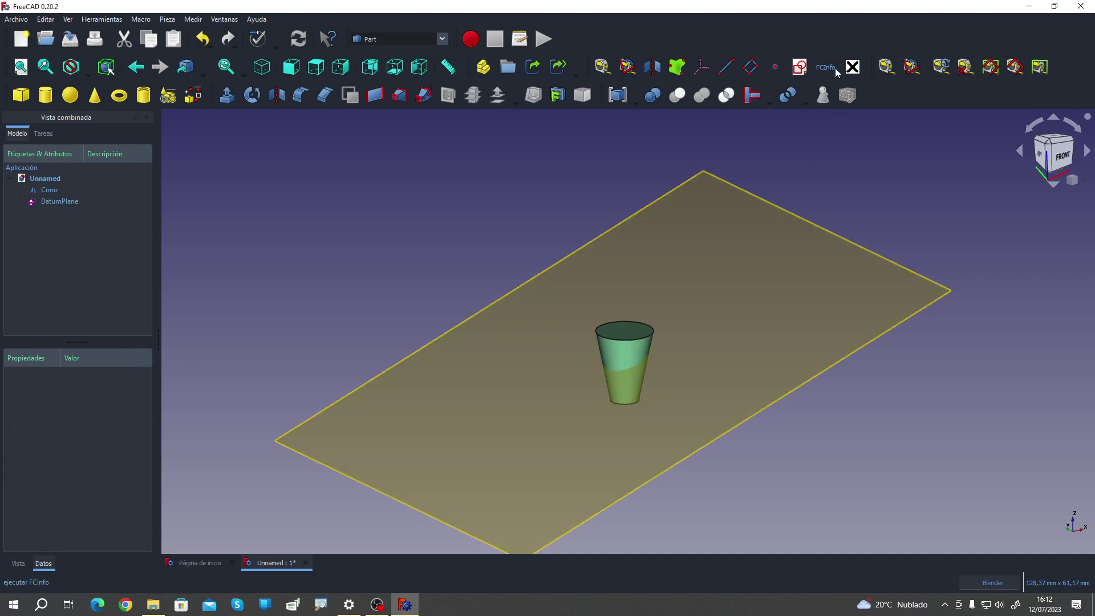
mouse_move(519, 411)
middle_mouse_down()
mouse_move(424, 379)
mouse_move(539, 401)
middle_mouse_up()
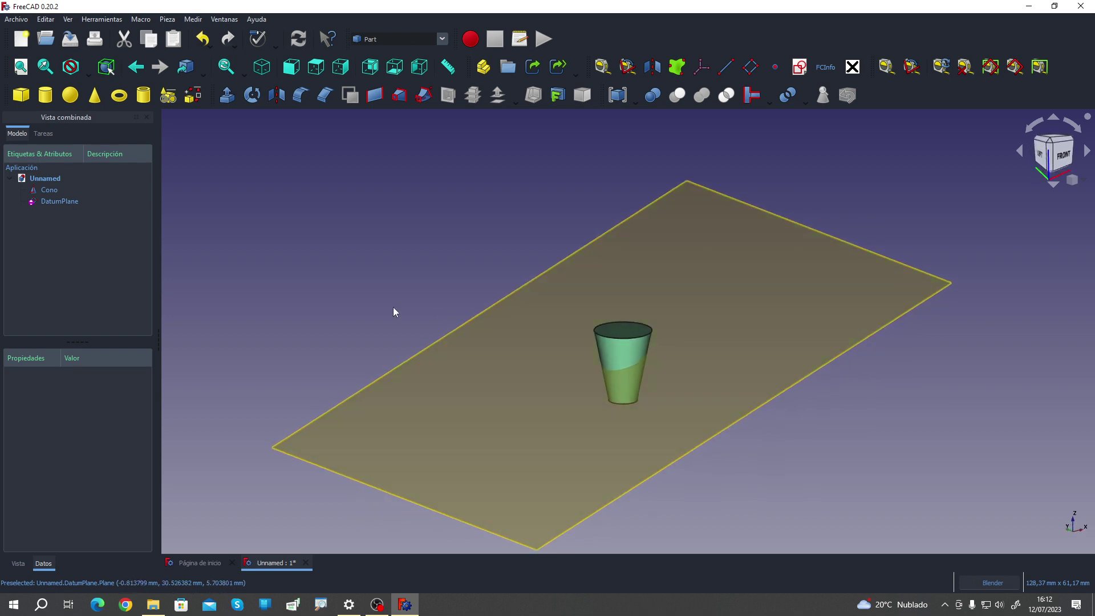
Step: Discard the cone document, create a new Unnamed document, and activate Mesh Design
left_click(305, 562)
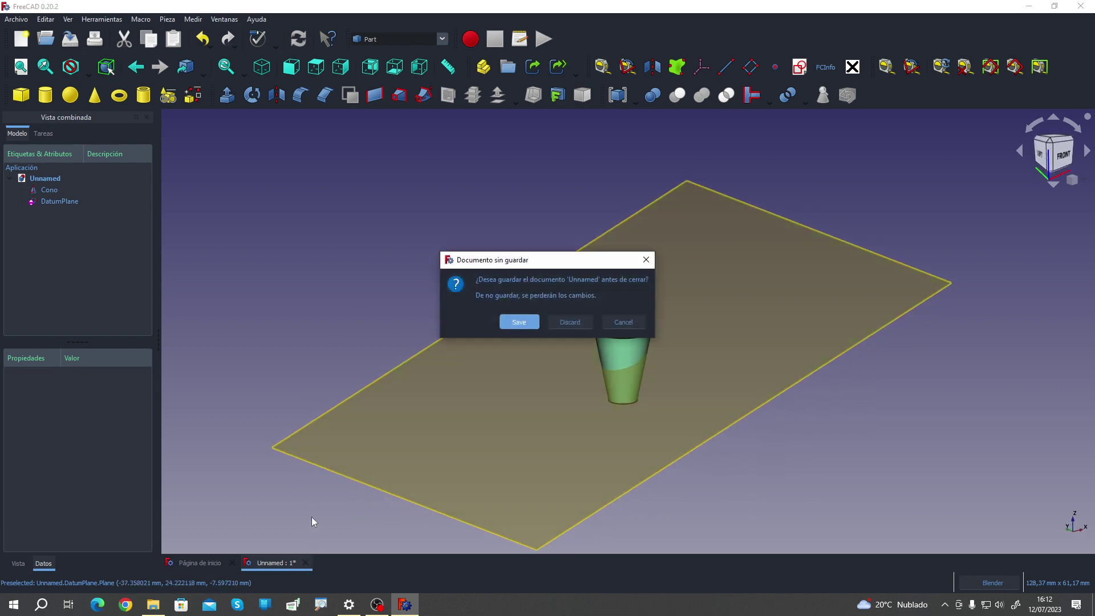
left_click(570, 323)
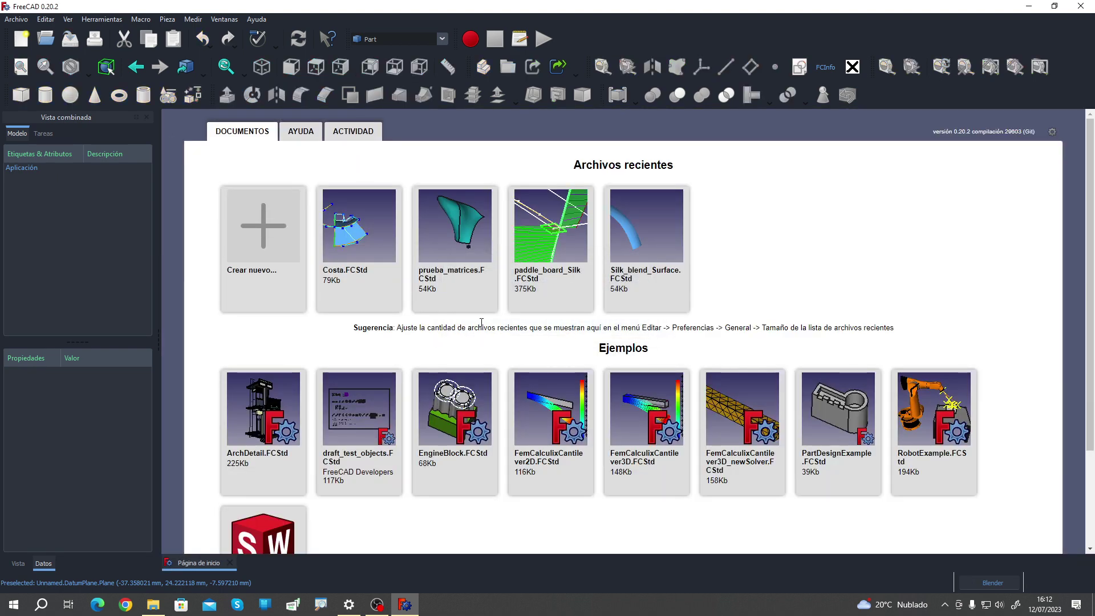
left_click(281, 239)
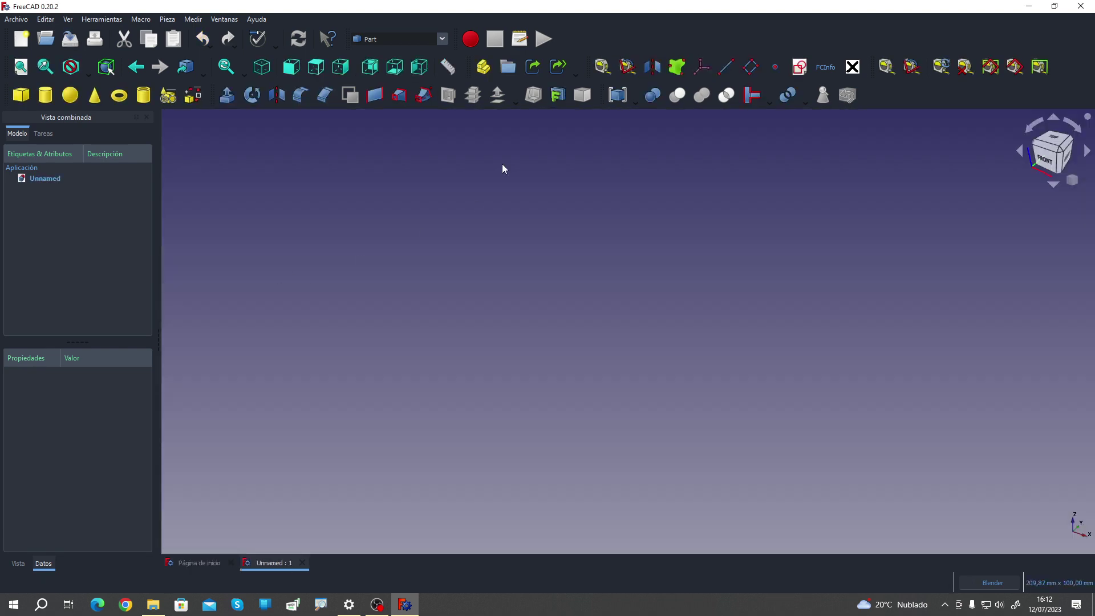
left_click(409, 38)
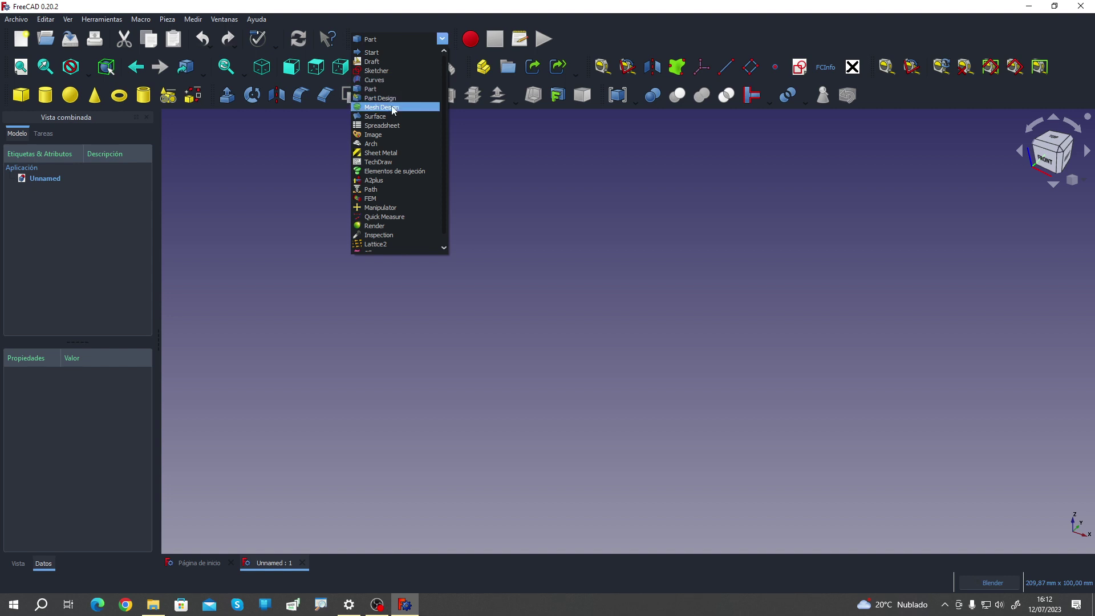
left_click(381, 107)
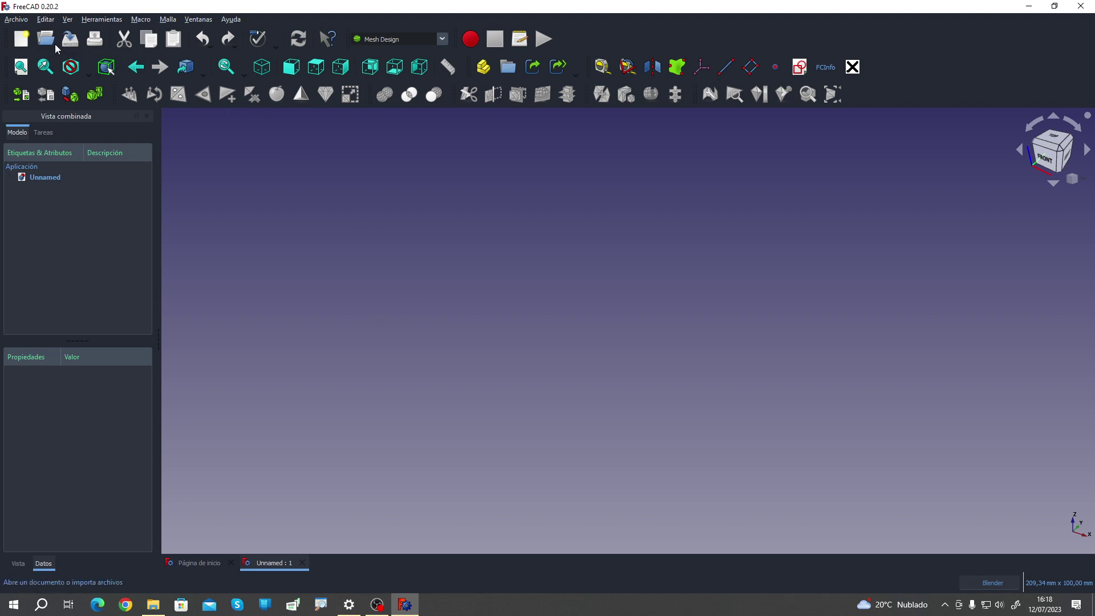
Step: Import 2CV_mod.stl from the SSD SECUNDARIO (H:) drive
left_click(20, 97)
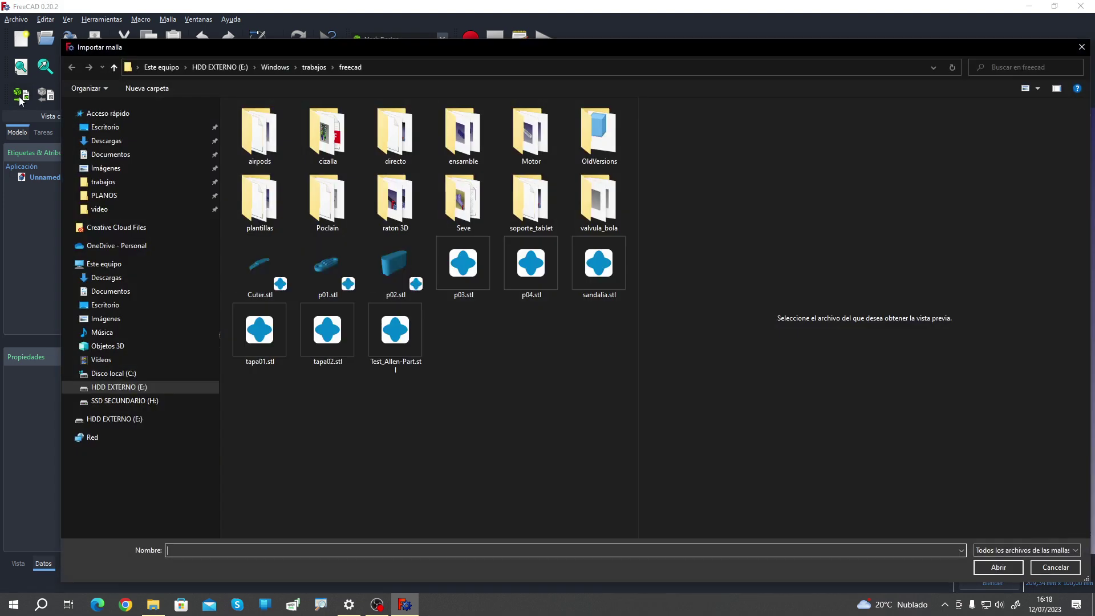
left_click(128, 401)
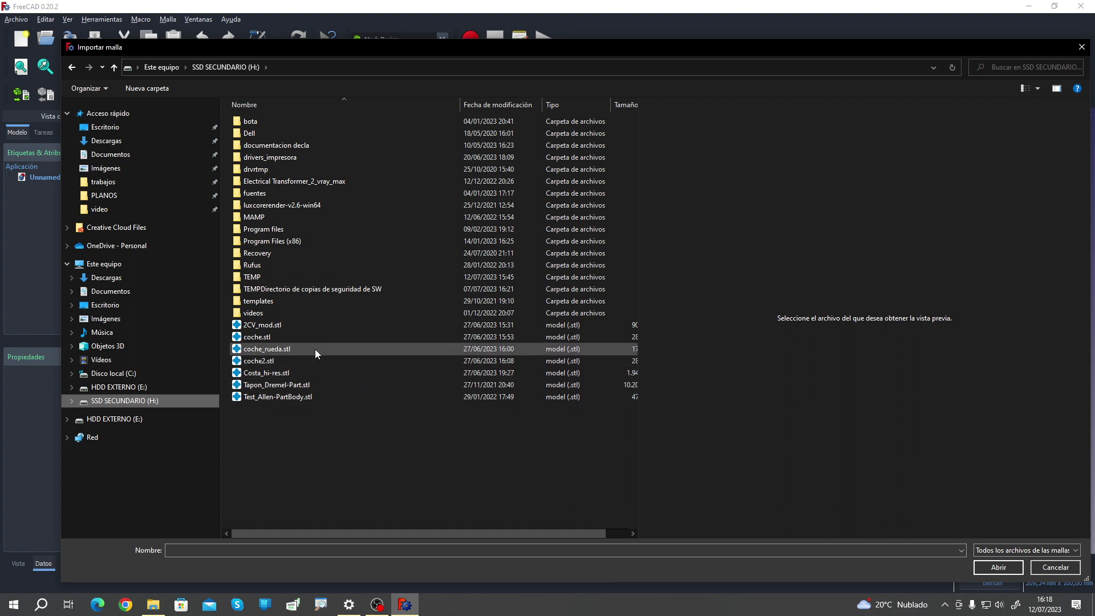
left_click(272, 326)
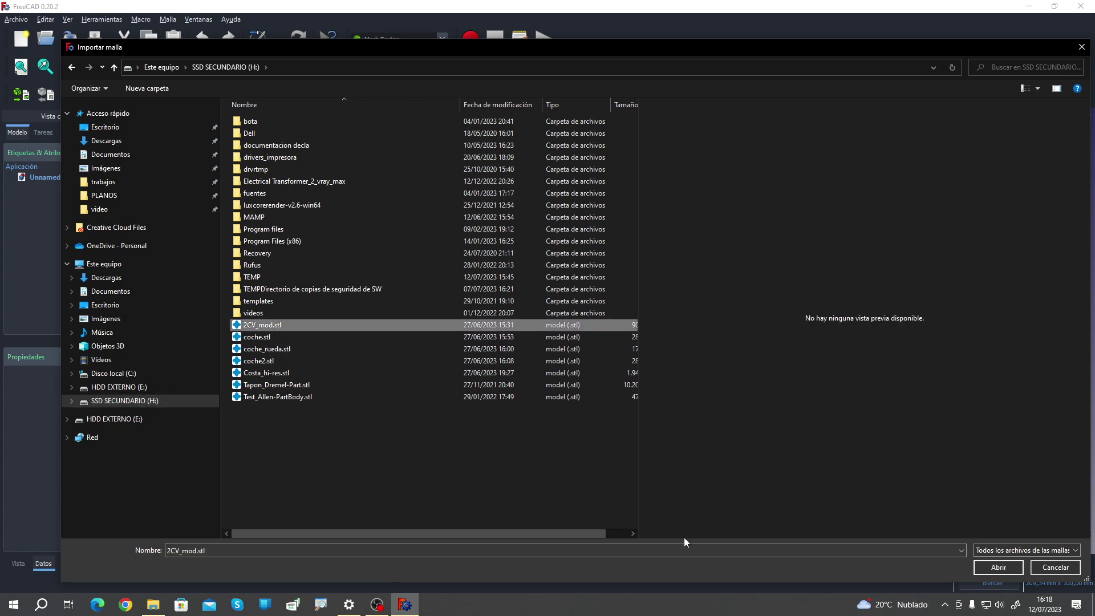
left_click(998, 567)
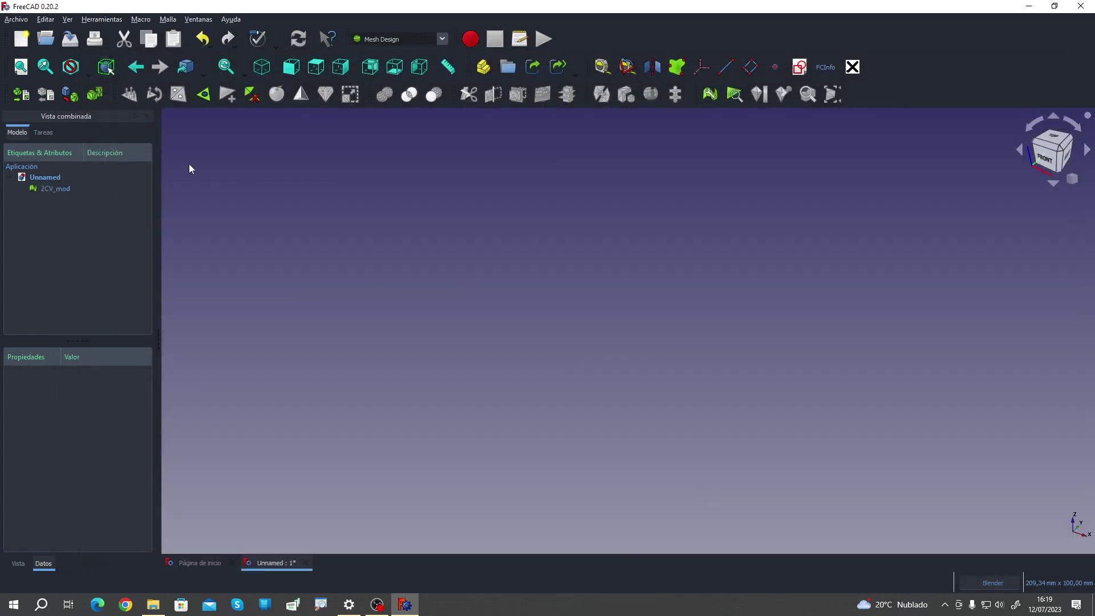
Step: Orbit around the 2CV car, including its underside, then select 2CV_mod
mouse_move(299, 342)
middle_mouse_down()
mouse_move(406, 363)
mouse_move(406, 348)
mouse_move(716, 355)
mouse_move(539, 313)
middle_mouse_up()
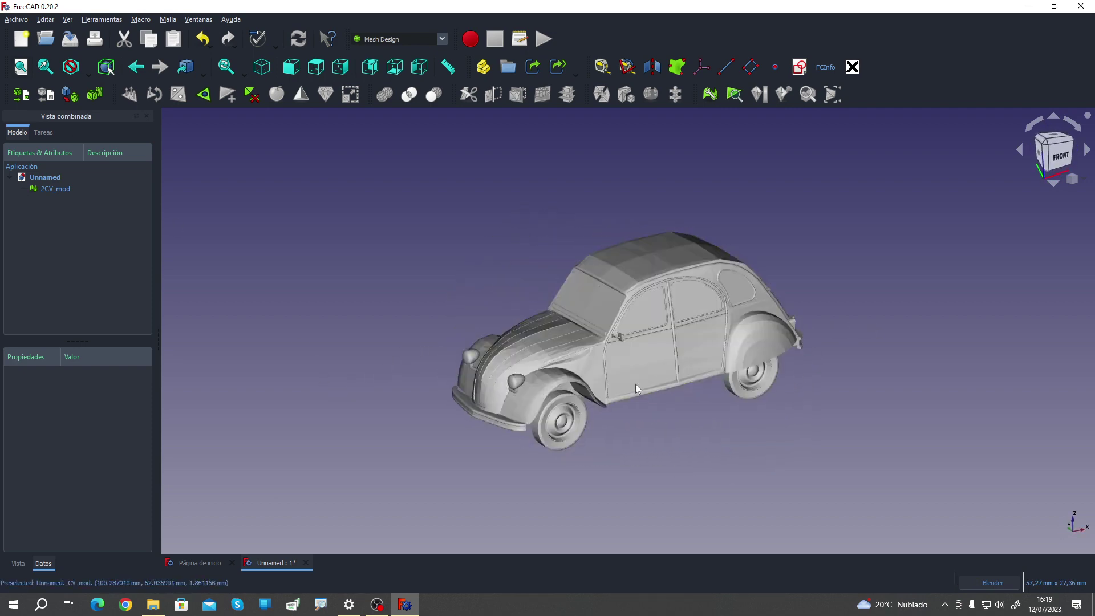
mouse_move(635, 481)
middle_mouse_down()
mouse_move(554, 325)
mouse_move(569, 457)
mouse_move(710, 492)
middle_mouse_up()
mouse_move(541, 416)
middle_mouse_down()
mouse_move(377, 411)
mouse_move(595, 365)
mouse_move(330, 399)
mouse_move(582, 318)
middle_mouse_up()
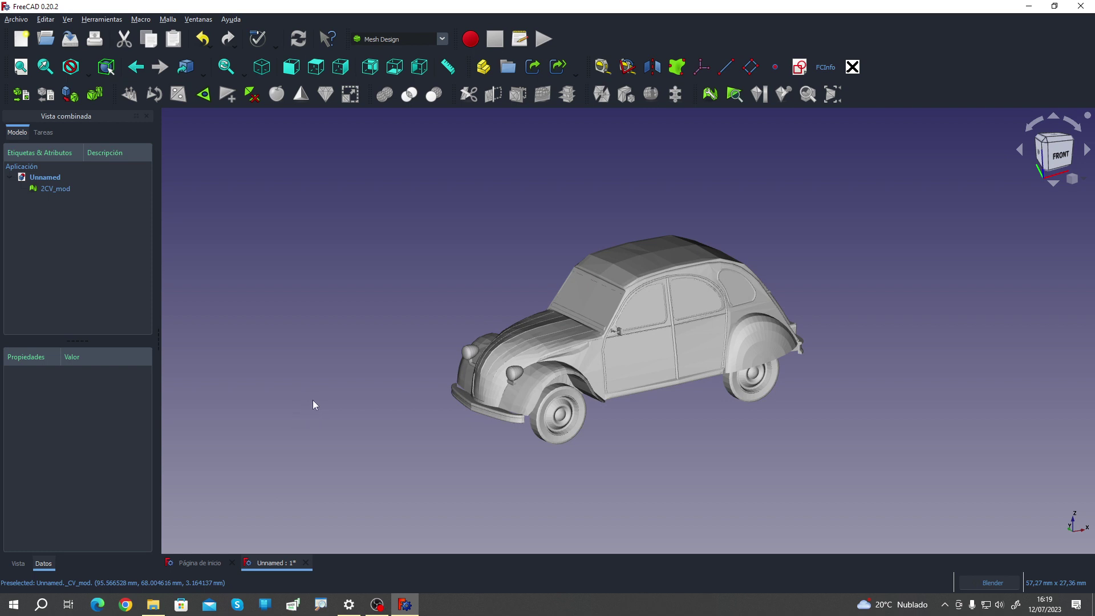
mouse_move(314, 403)
middle_mouse_down()
mouse_move(321, 391)
mouse_move(335, 396)
mouse_move(342, 280)
mouse_move(360, 379)
mouse_move(443, 410)
middle_mouse_up()
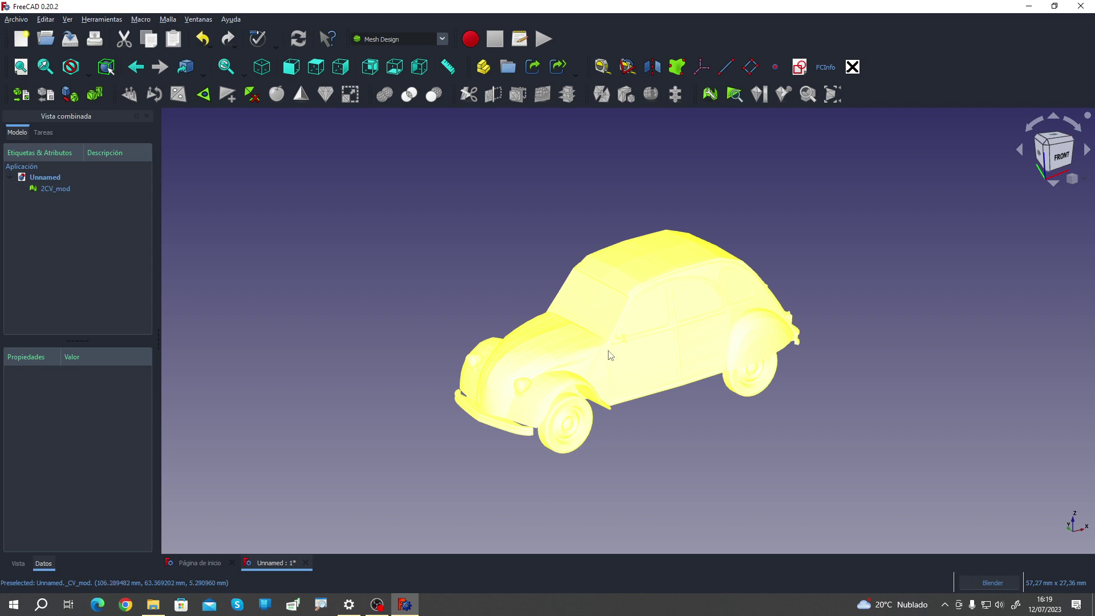
mouse_move(604, 384)
middle_mouse_down()
mouse_move(864, 352)
mouse_move(738, 426)
mouse_move(736, 319)
middle_mouse_up()
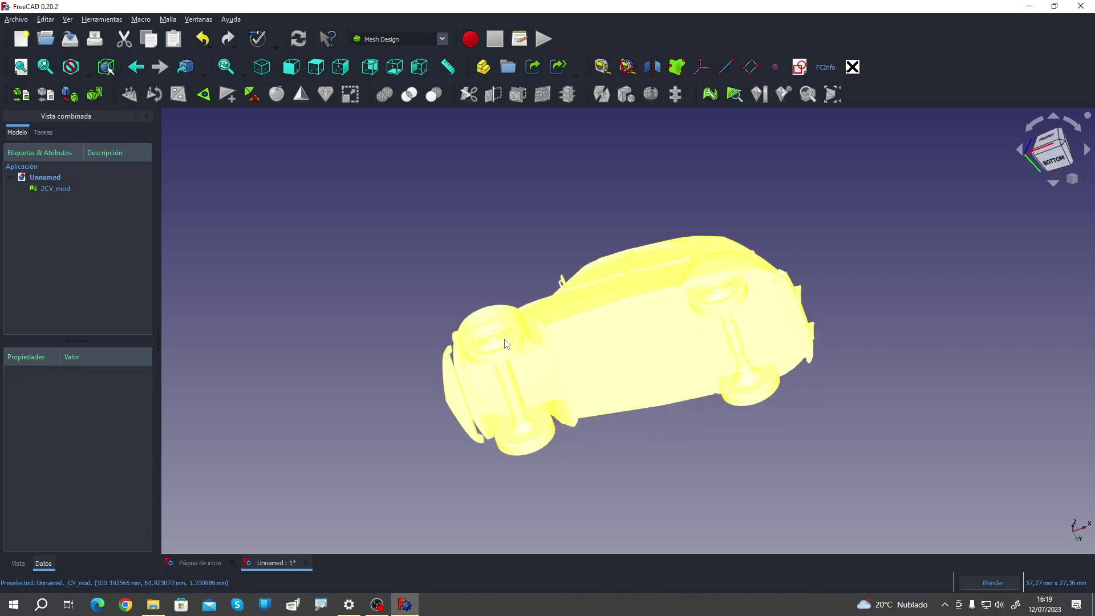
mouse_move(615, 326)
middle_mouse_down()
mouse_move(729, 447)
mouse_move(394, 247)
mouse_move(607, 337)
middle_mouse_up()
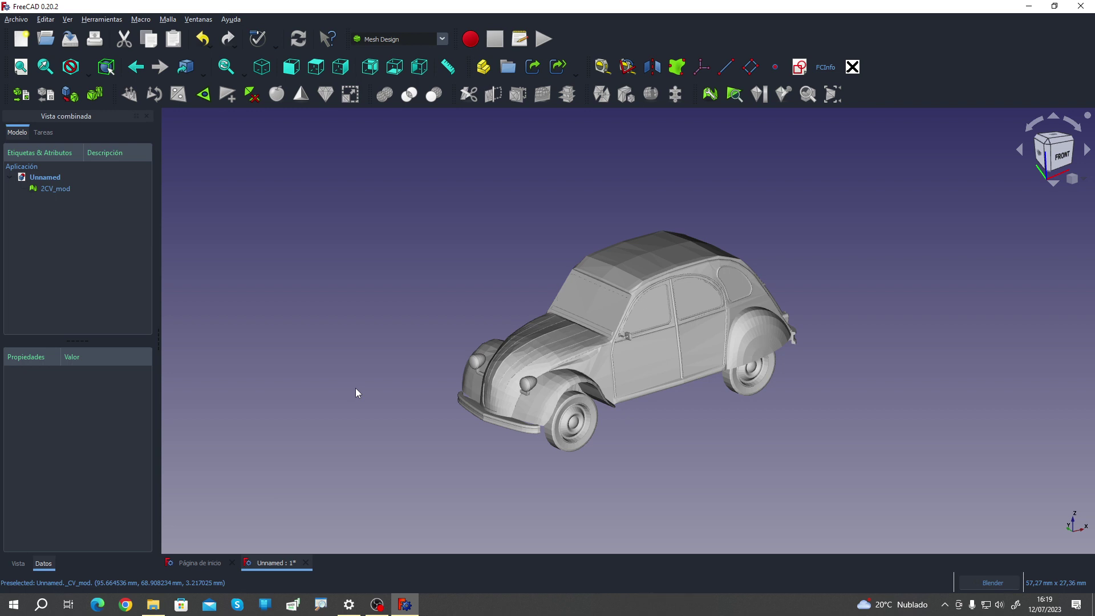
middle_click_drag(410, 396, 506, 274)
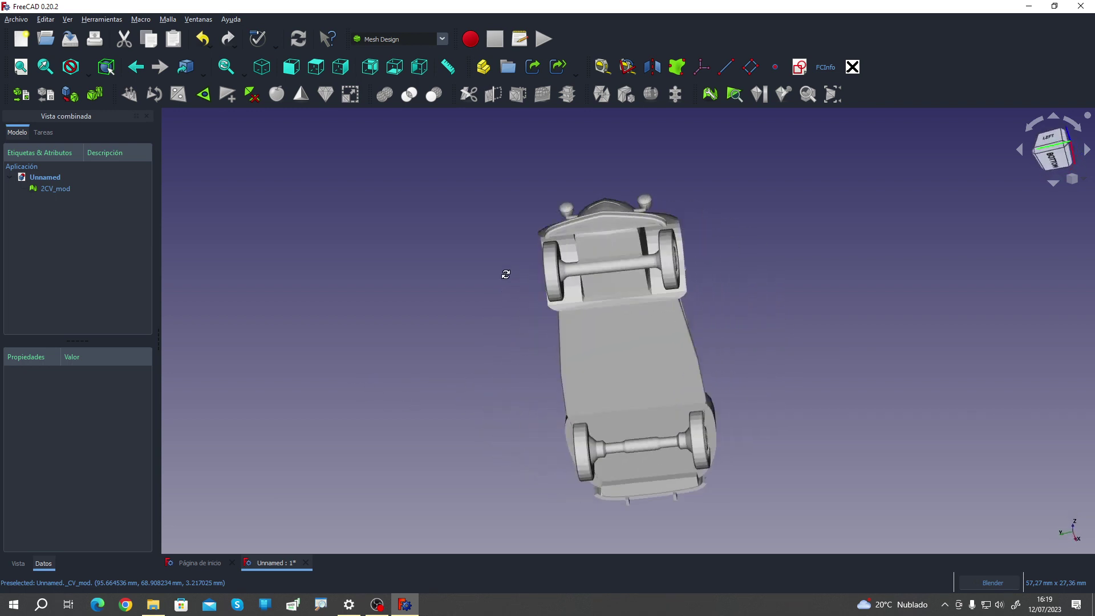
middle_click_drag(506, 275, 981, 299)
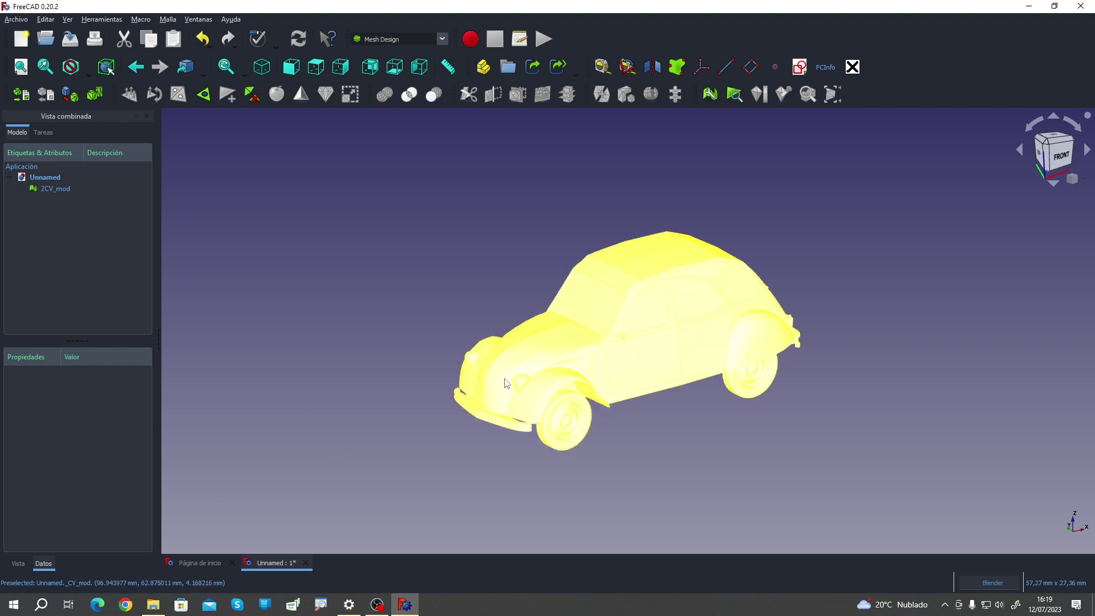
left_click(55, 194)
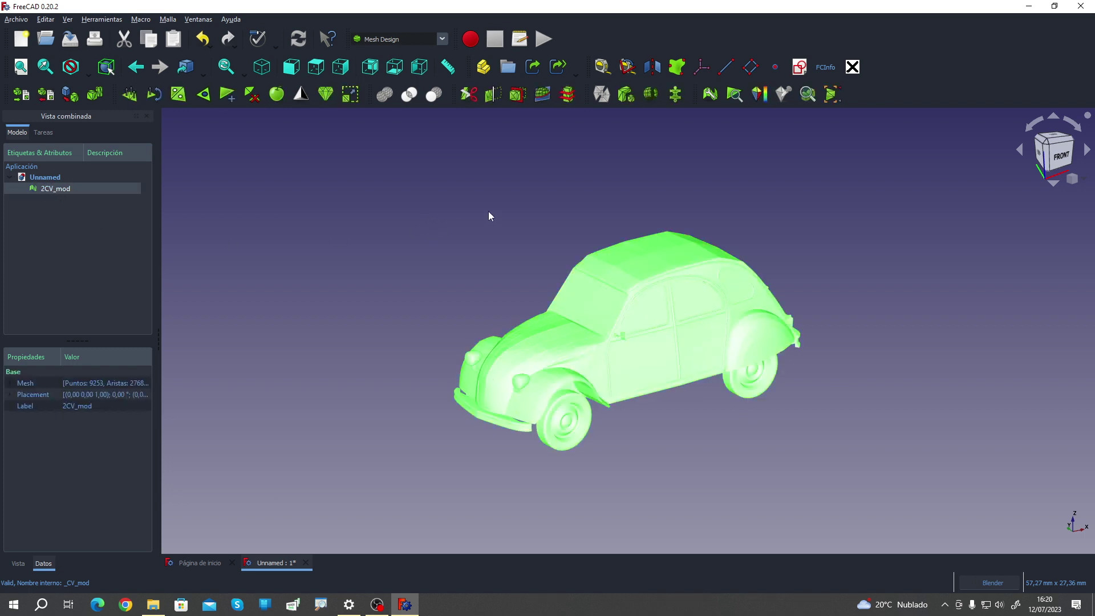
Step: Split 2CV_mod into components and enlarge the tree to list Component–Component014
left_click(626, 95)
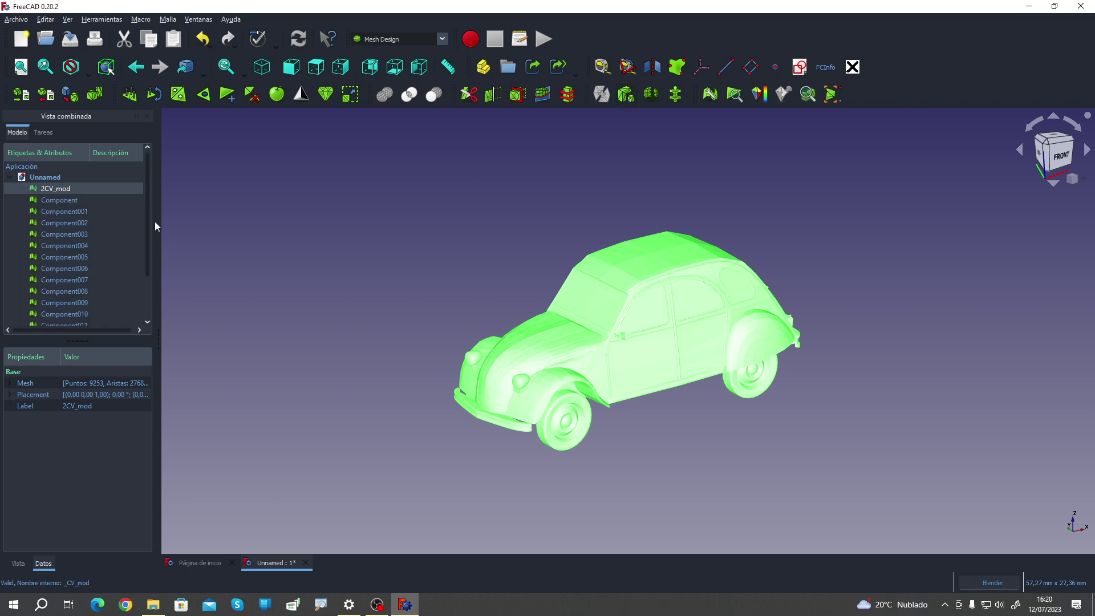
mouse_move(149, 217)
left_mouse_down()
mouse_move(142, 288)
mouse_move(146, 216)
left_mouse_up()
left_click_drag(76, 339, 76, 435)
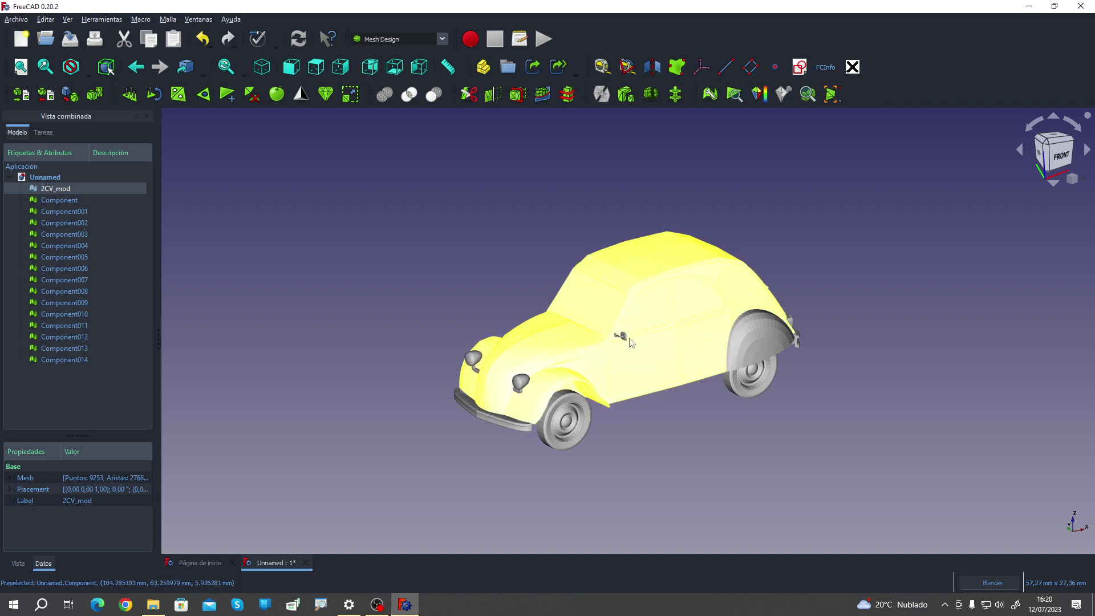
mouse_move(759, 365)
middle_mouse_down()
mouse_move(756, 394)
mouse_move(730, 328)
mouse_move(547, 452)
mouse_move(522, 441)
middle_mouse_up()
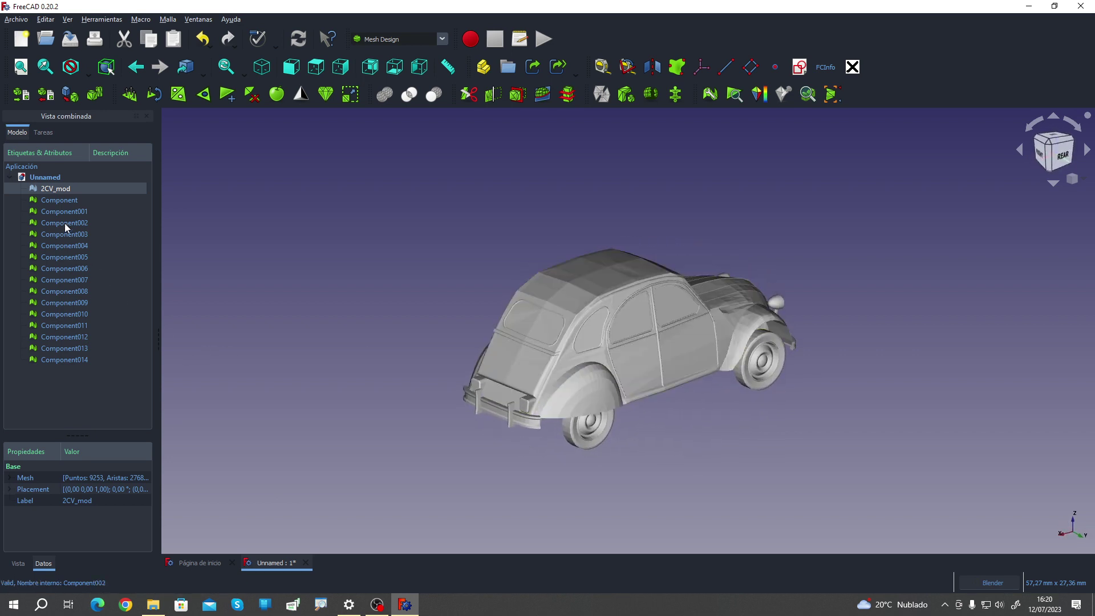
Step: Toggle Component001–Component014 visibility and inspect the bare car body from below
left_click(63, 200)
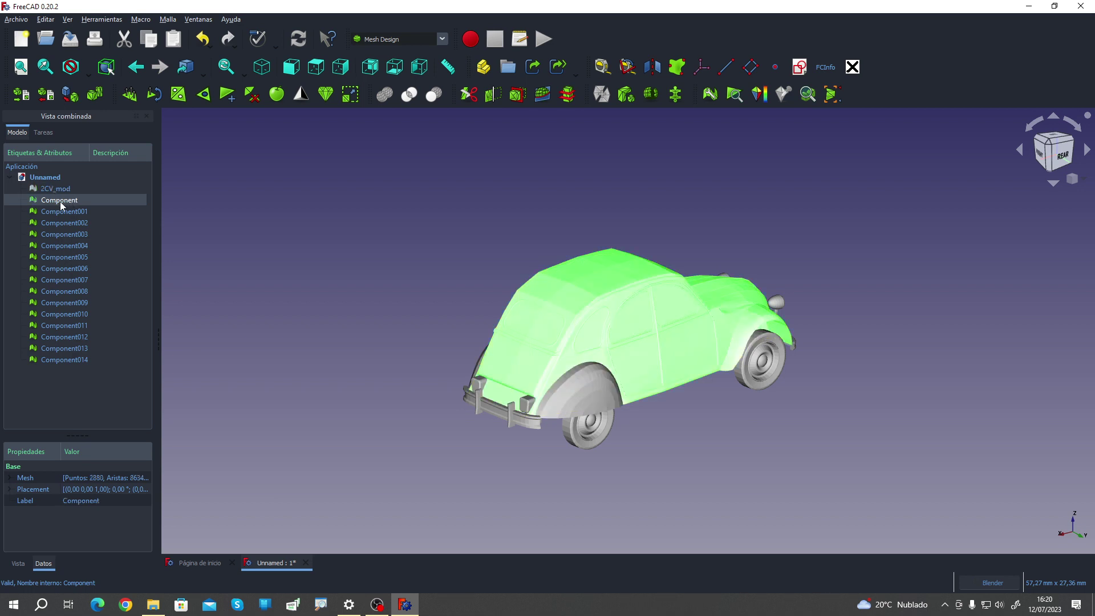
left_click(62, 212)
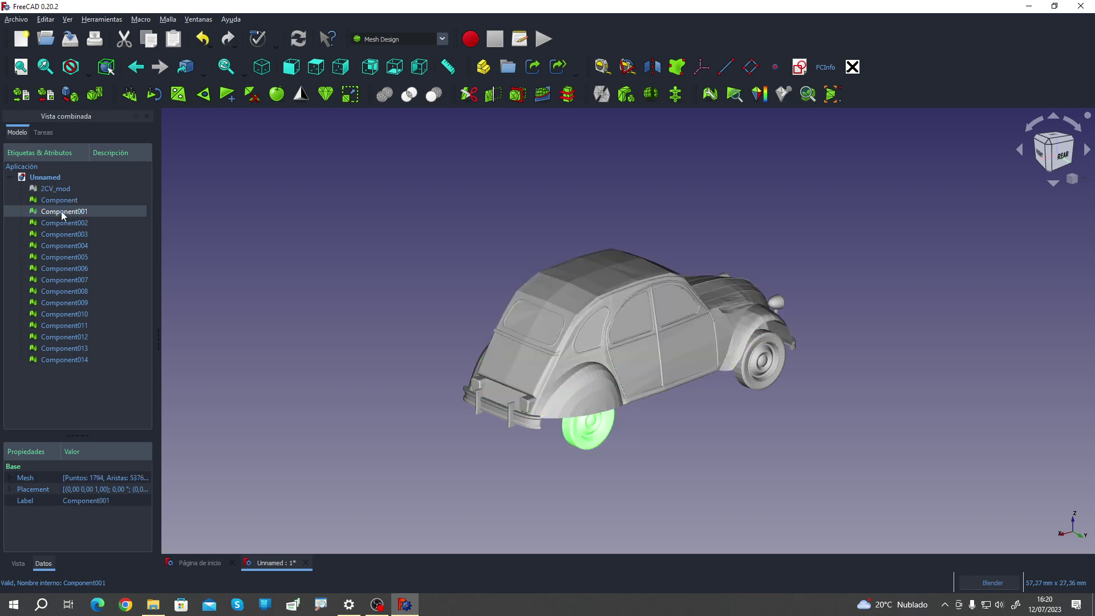
left_click(63, 360, "shift")
key("space")
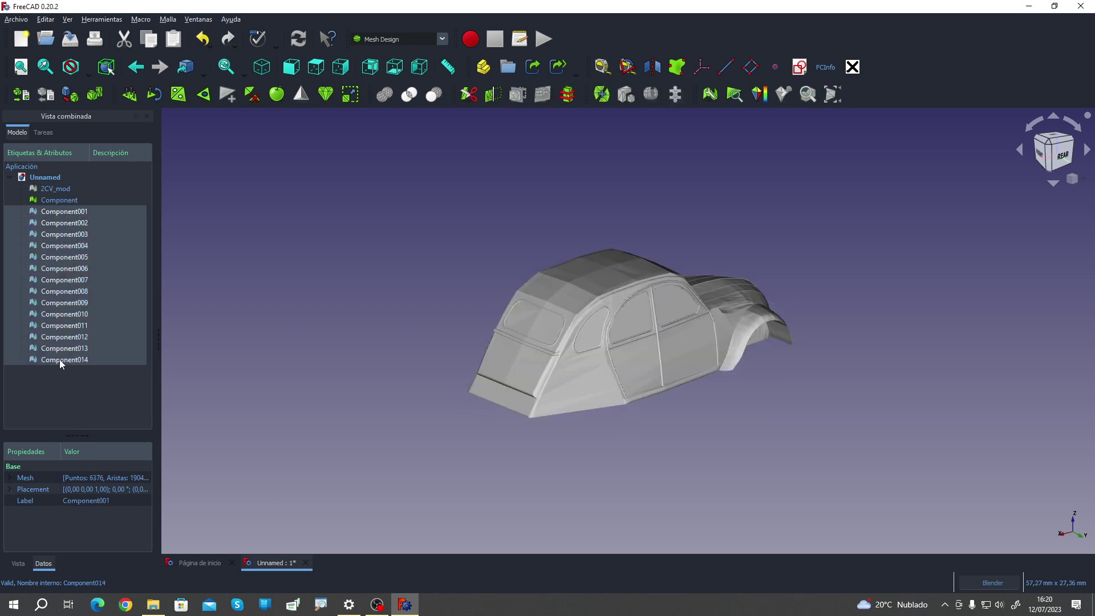
mouse_move(357, 344)
middle_mouse_down()
mouse_move(611, 372)
mouse_move(635, 386)
middle_mouse_up()
mouse_move(667, 323)
middle_mouse_down()
mouse_move(562, 430)
mouse_move(690, 383)
mouse_move(533, 299)
mouse_move(542, 360)
middle_mouse_up()
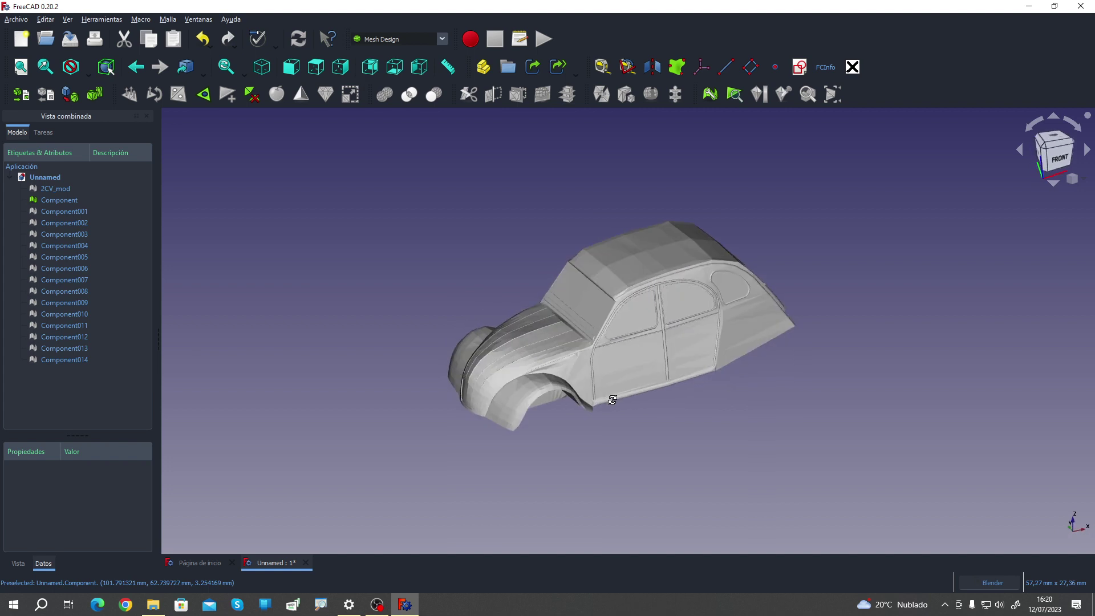
left_click(542, 359)
mouse_move(300, 361)
middle_mouse_down()
mouse_move(340, 321)
mouse_move(339, 252)
mouse_move(271, 342)
middle_mouse_up()
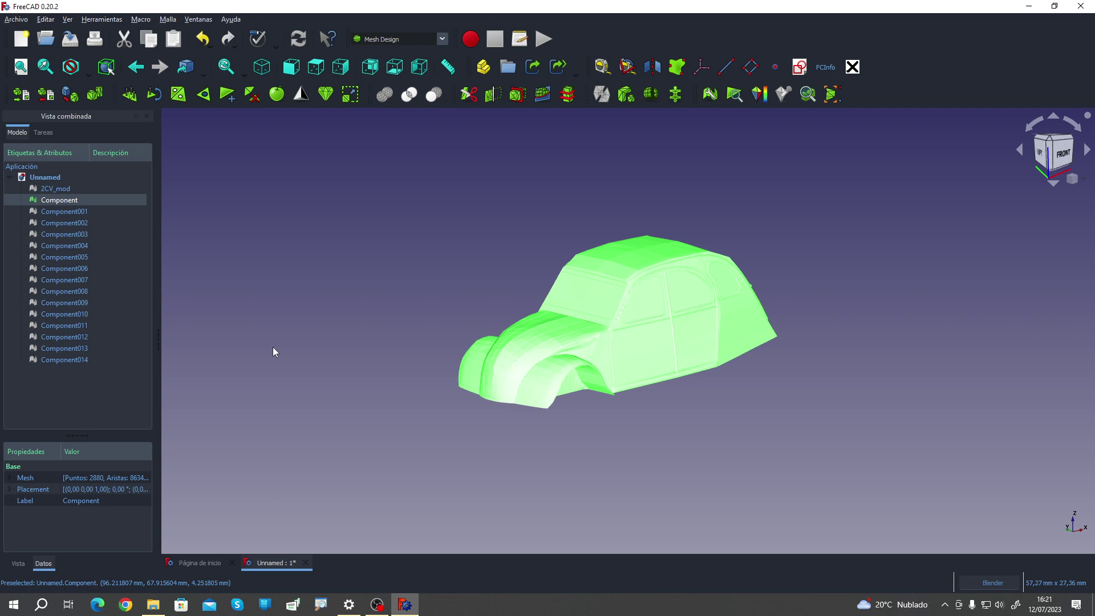
left_click(314, 368)
mouse_move(314, 369)
middle_mouse_down()
mouse_move(550, 338)
mouse_move(350, 340)
mouse_move(377, 360)
mouse_move(412, 363)
mouse_move(613, 204)
middle_mouse_up()
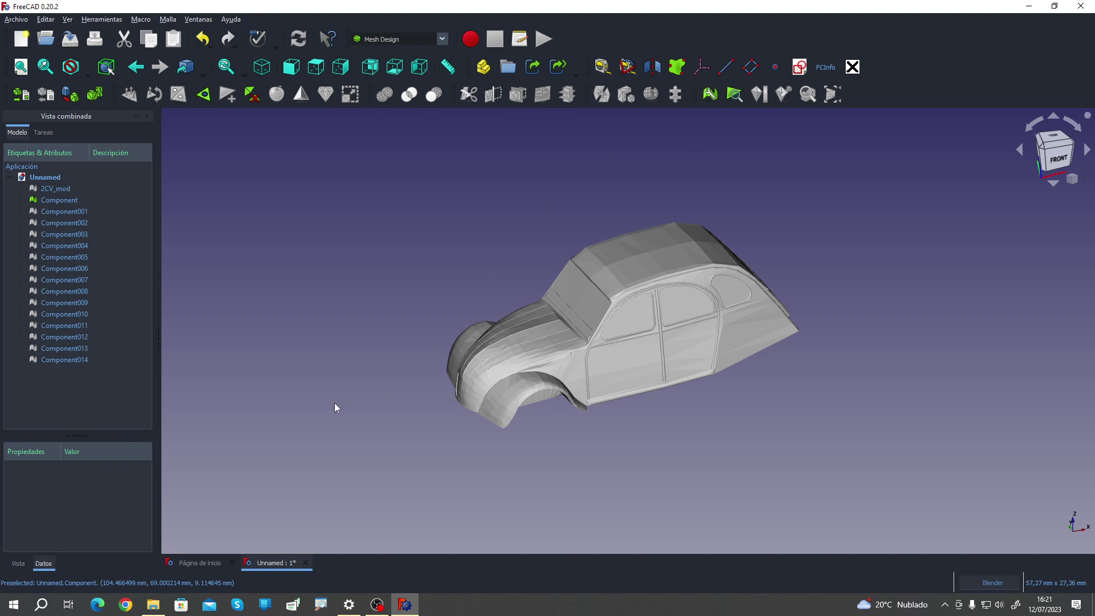
Step: Show Component001–Component014 and select all fifteen components
left_click(67, 201)
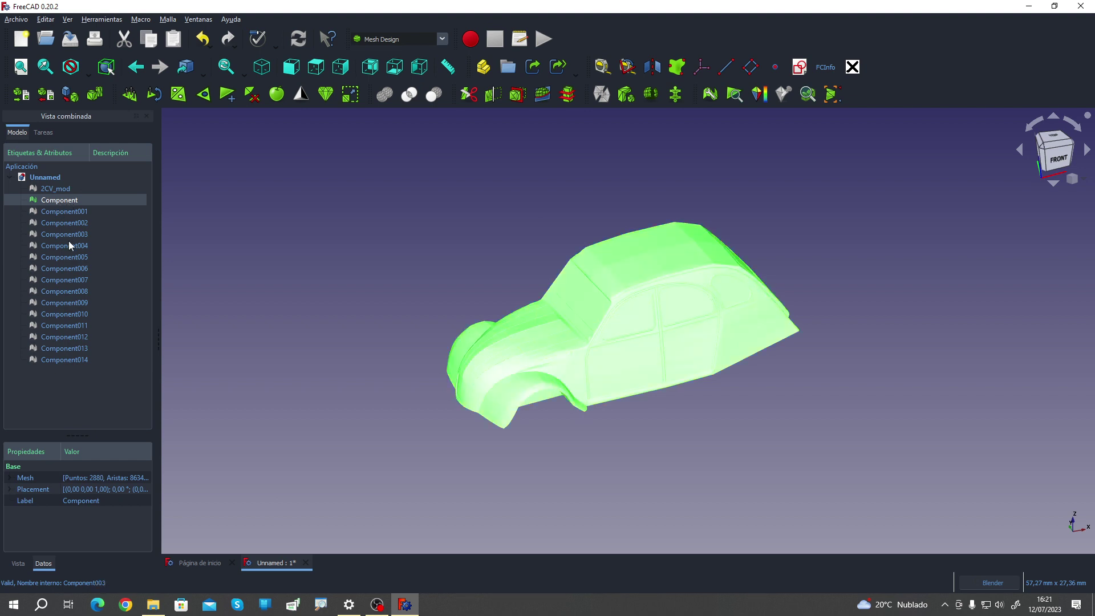
left_click(57, 358, "shift")
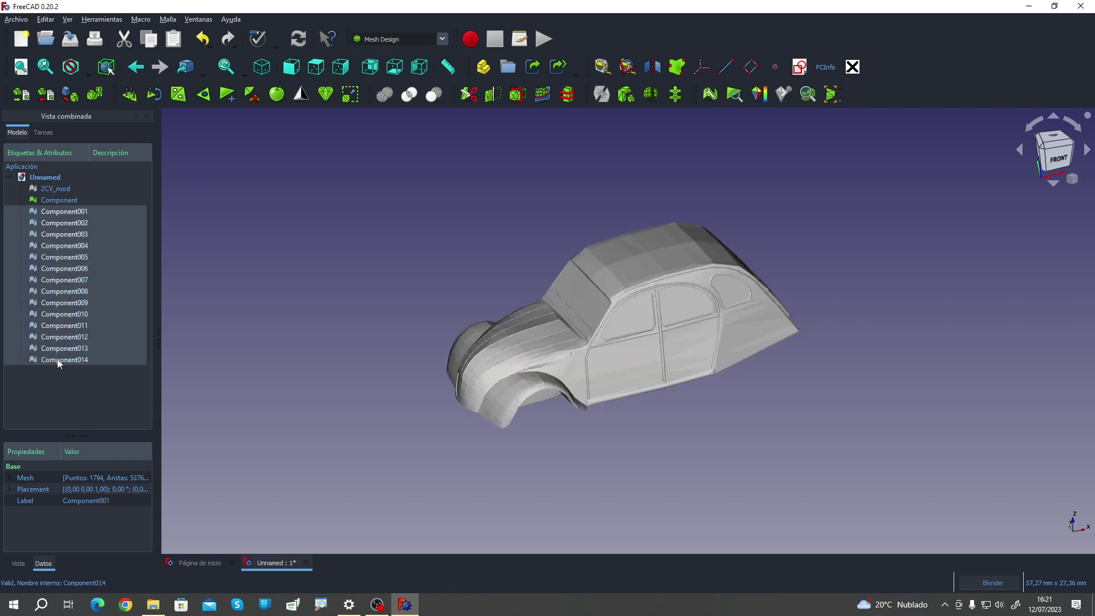
key("space")
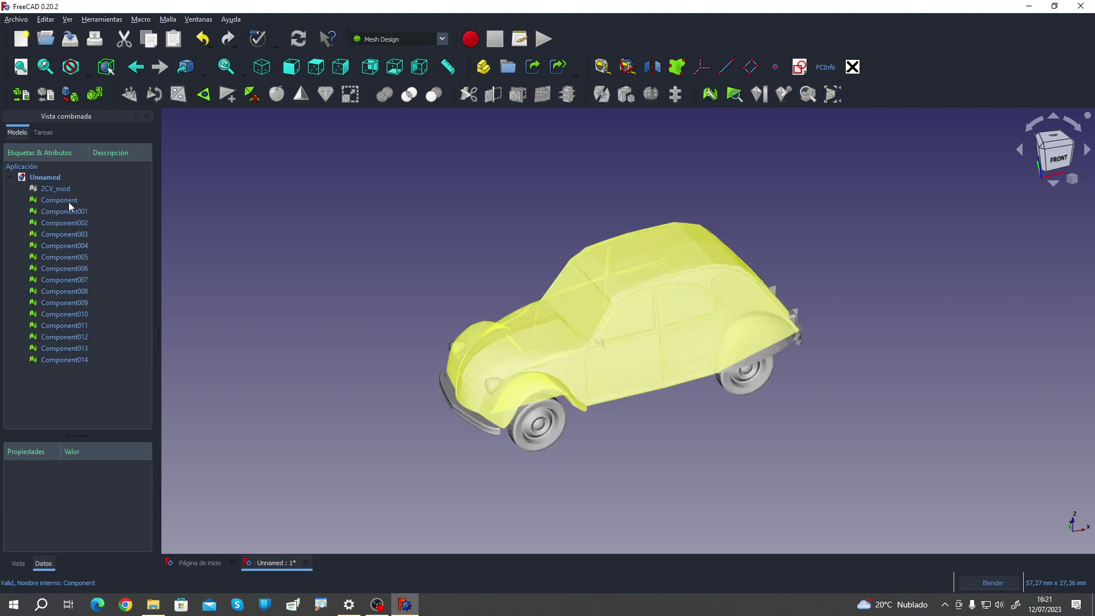
left_click(68, 202)
left_click(69, 359, "shift")
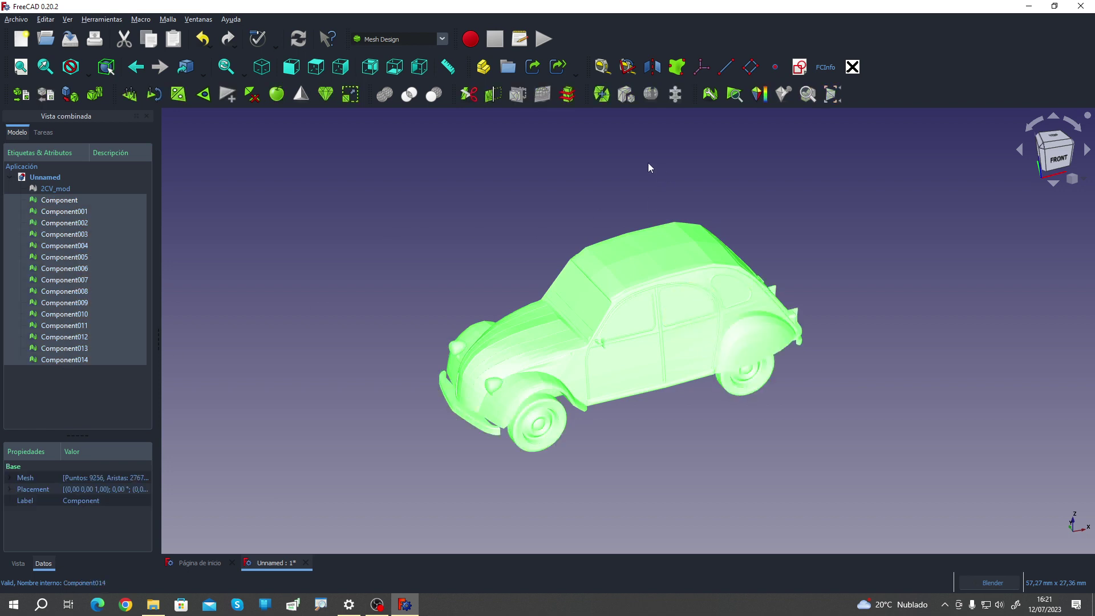
Step: Merge the fifteen components into a new Mesh, hide the originals, and select Mesh
left_click(602, 101)
key("space")
left_click(88, 391)
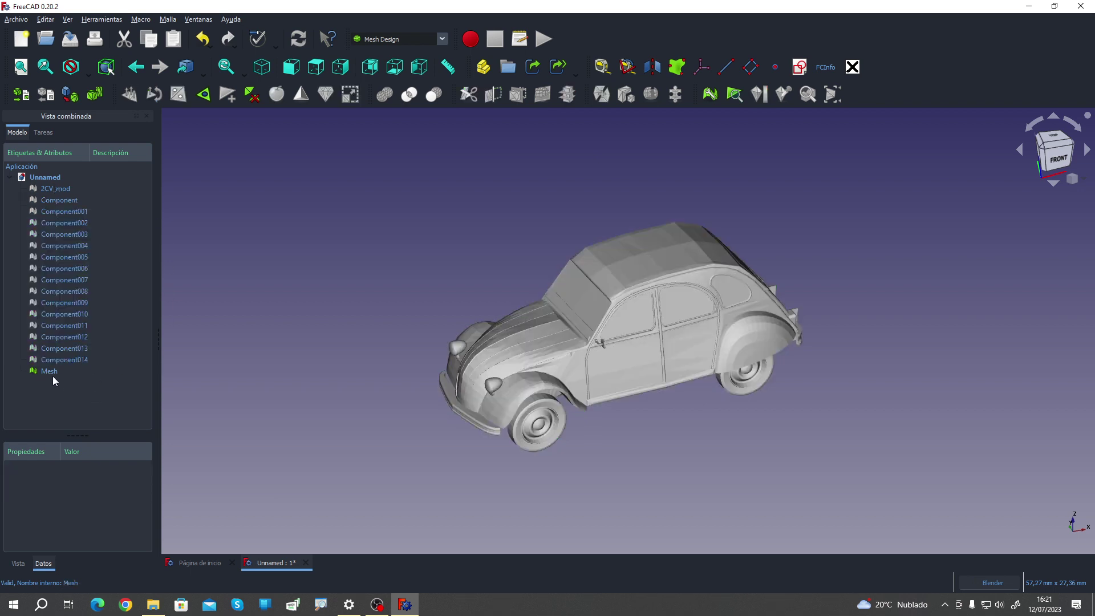
left_click(49, 372)
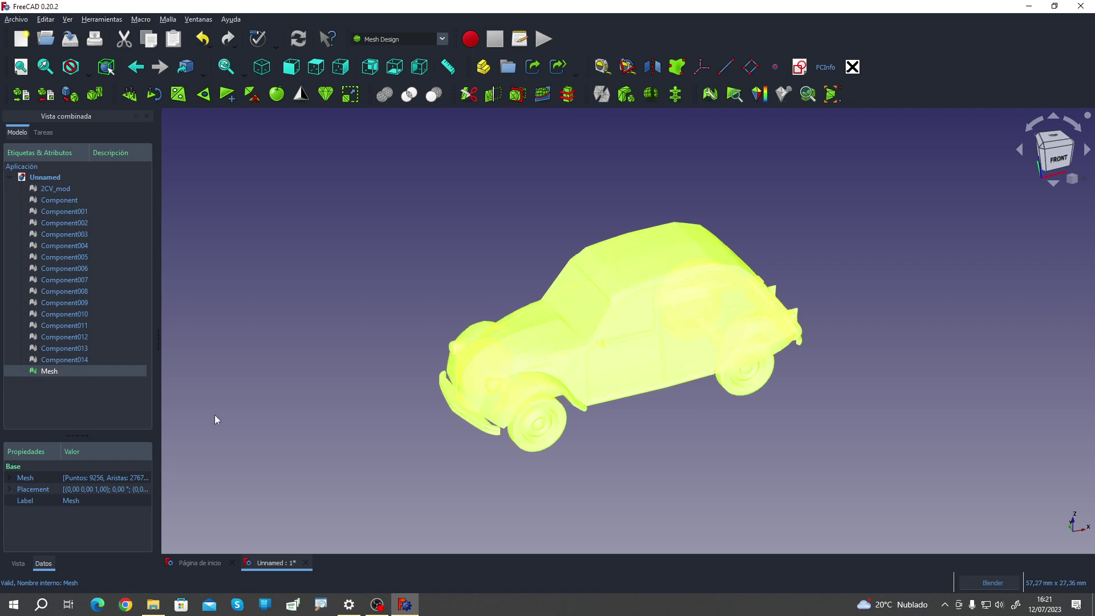
Step: Orbit around the car and switch to the front view
mouse_move(215, 420)
middle_mouse_down()
mouse_move(501, 460)
mouse_move(518, 423)
middle_mouse_up()
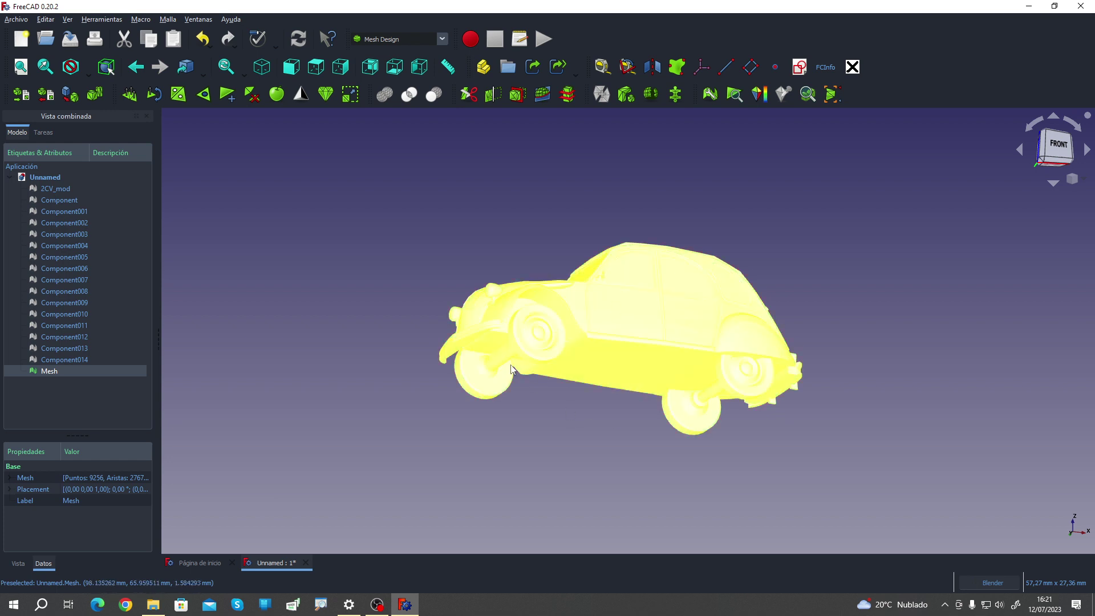
middle_click_drag(588, 414, 533, 342)
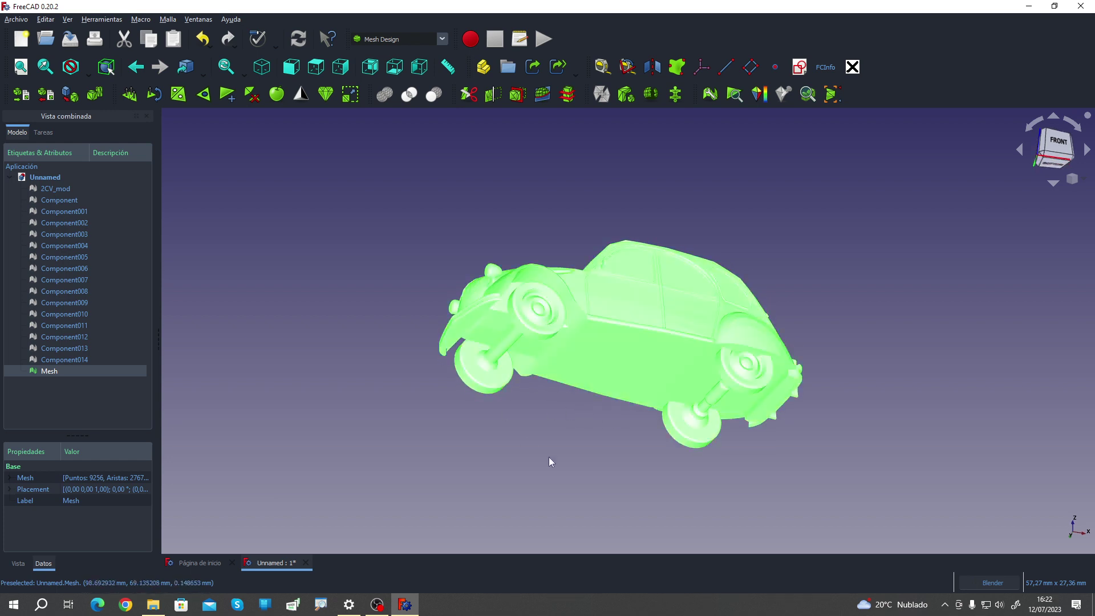
mouse_move(549, 457)
middle_mouse_down()
mouse_move(698, 464)
mouse_move(576, 447)
middle_mouse_up()
scroll(577, 399, "up", 2)
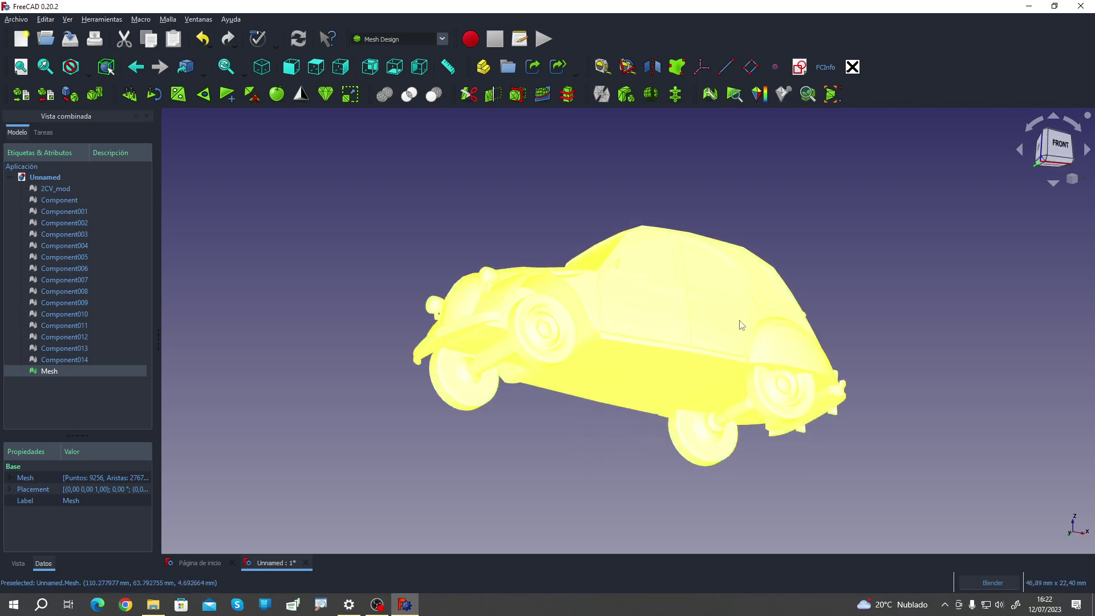
key("1")
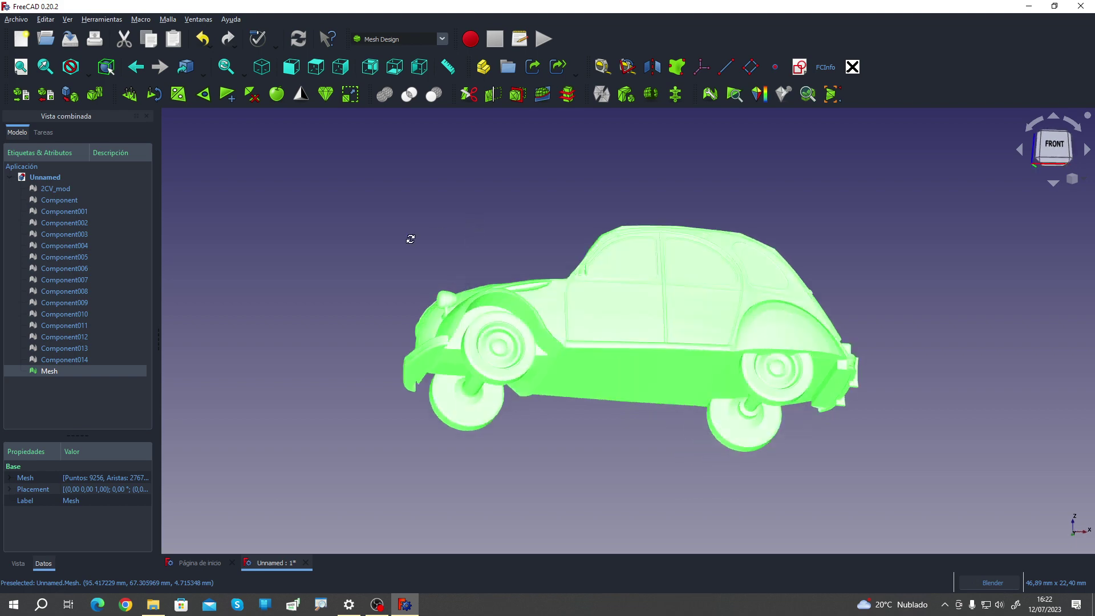
Step: Delete the merged Mesh and Component through Component014
left_click(137, 370)
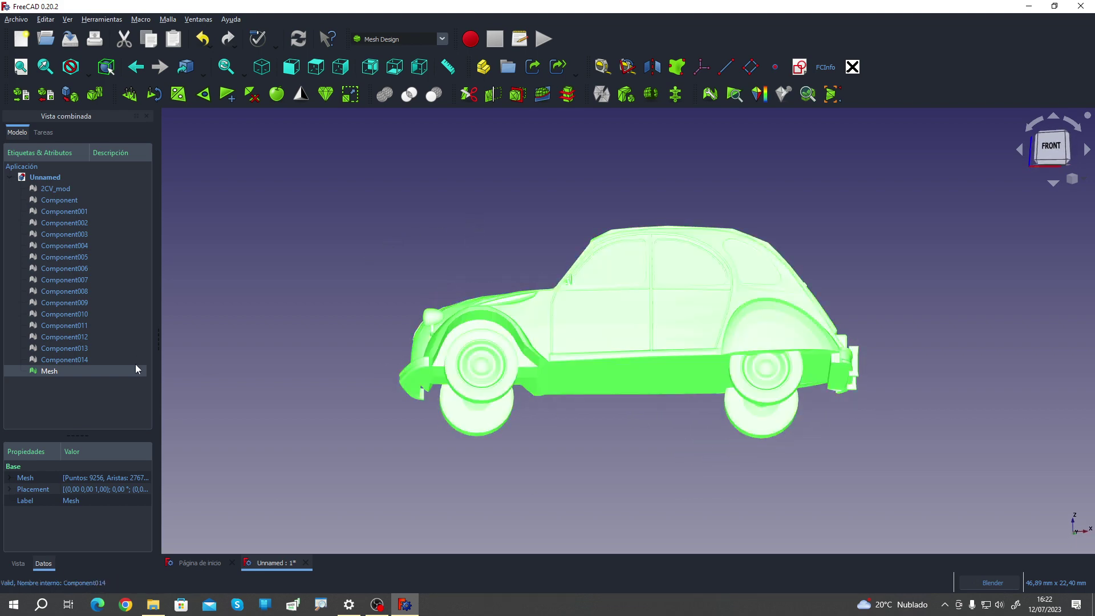
left_click(59, 370, "ctrl")
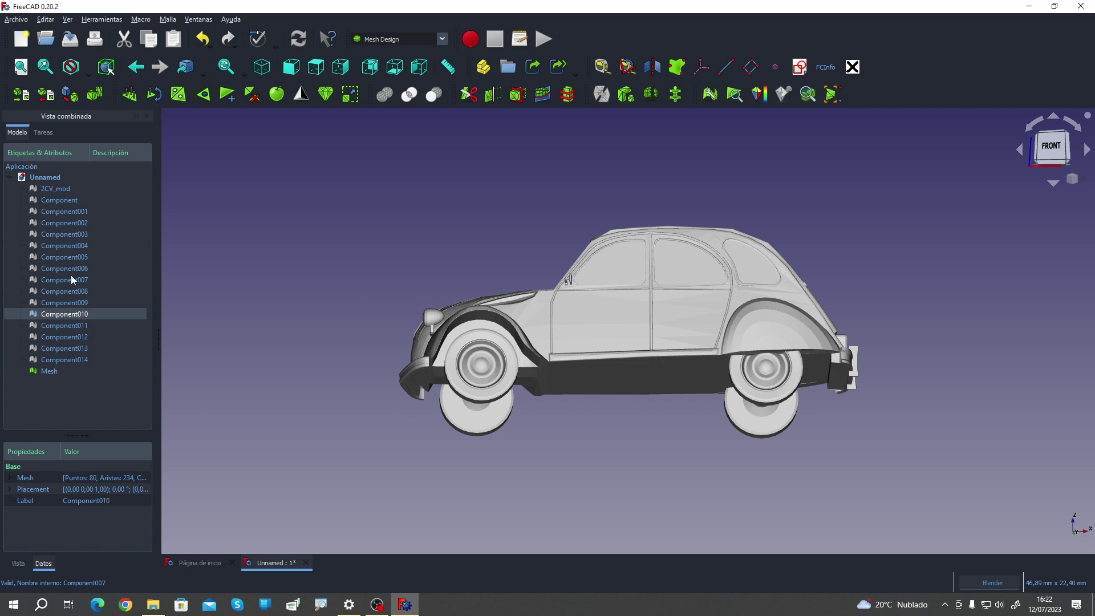
left_click(50, 374)
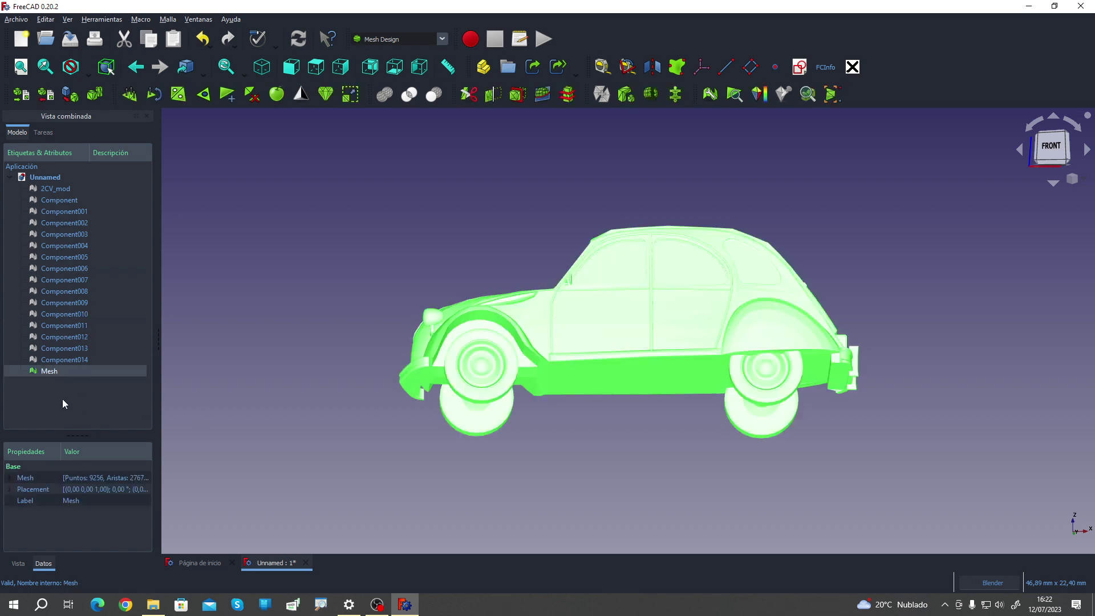
key("Delete")
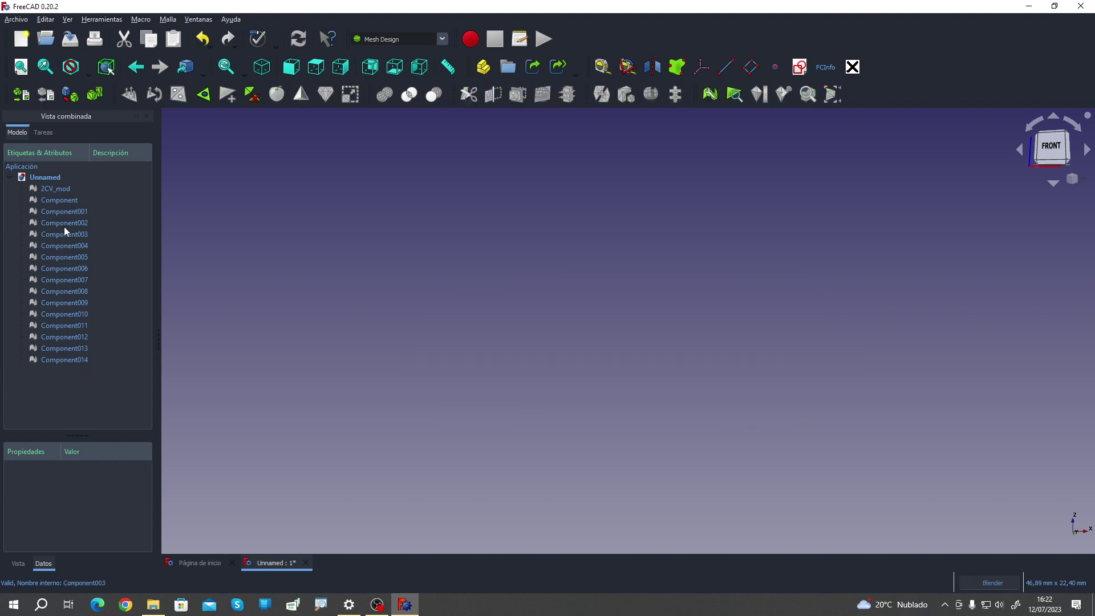
left_click(55, 200)
left_click(62, 365, "shift")
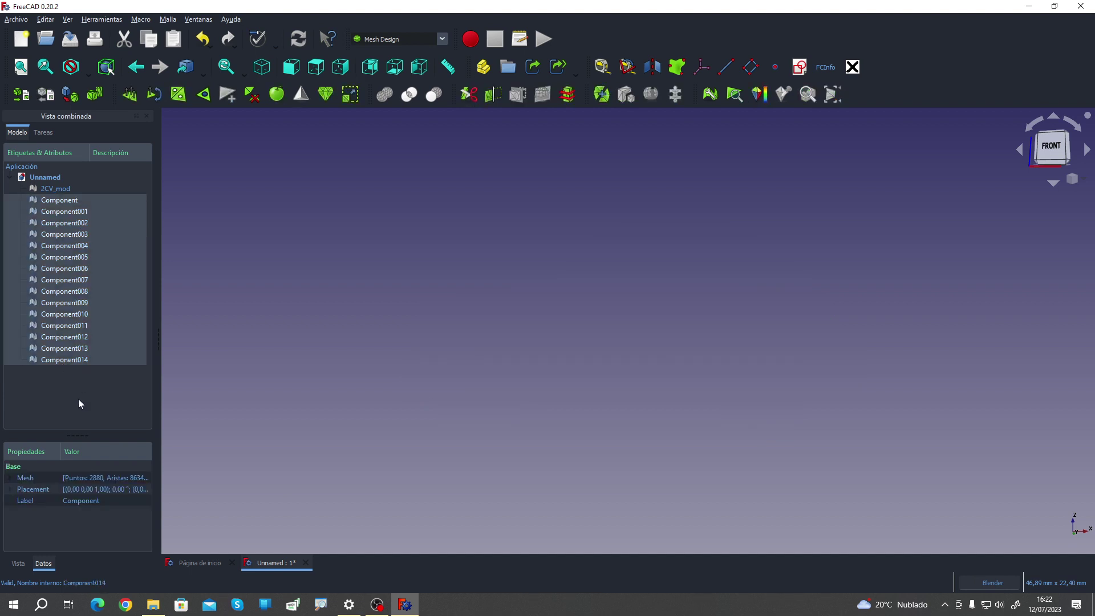
key("Delete")
Step: Show 2CV_mod, orbit around it, then delete it to empty the document
left_click(55, 189)
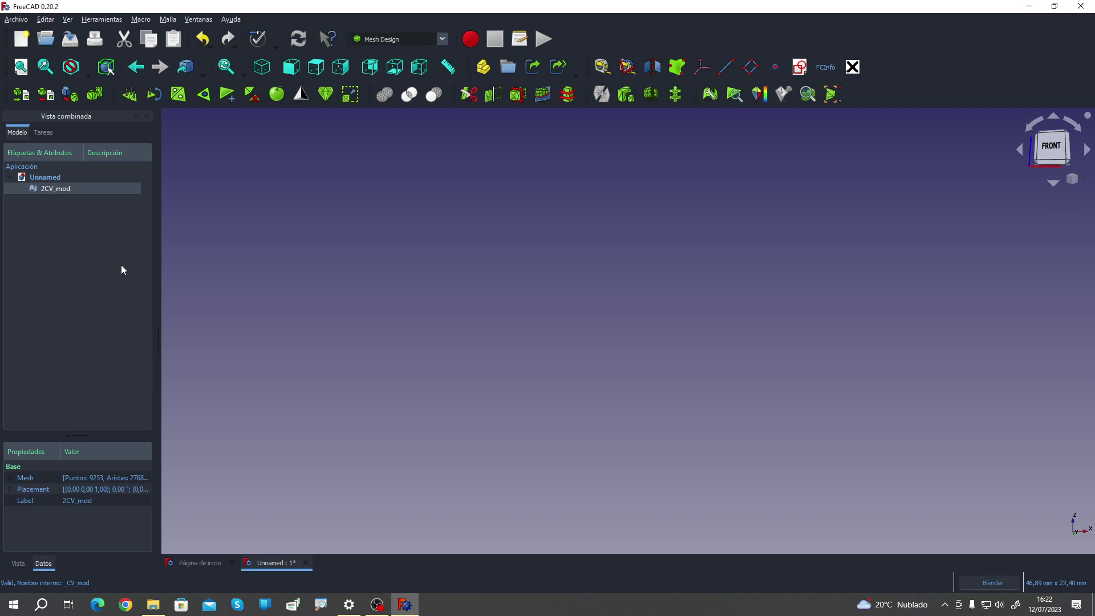
key("space")
middle_click_drag(336, 251, 453, 276)
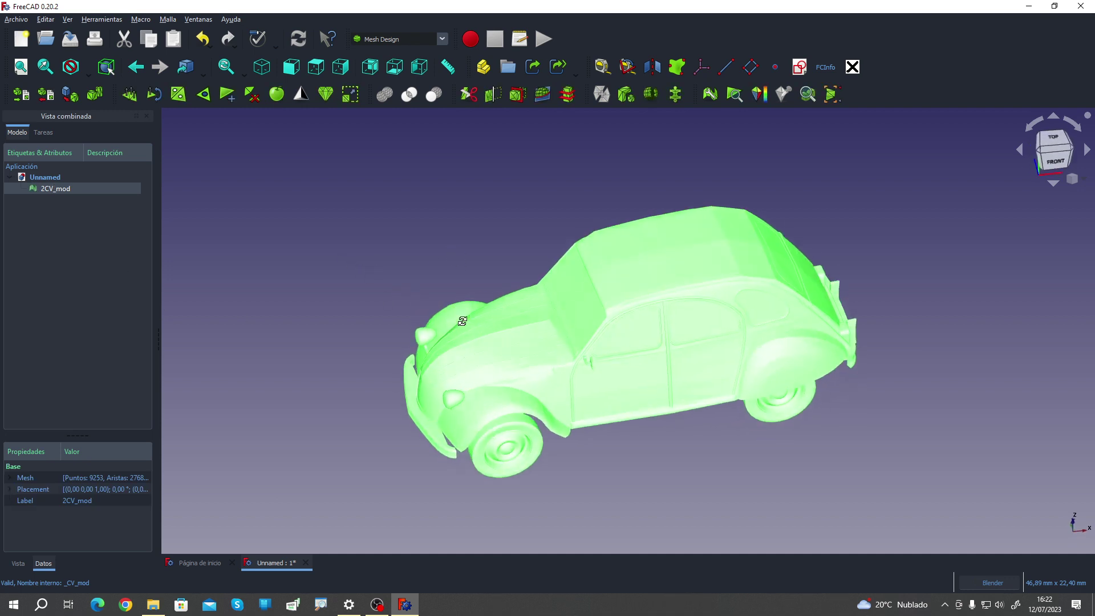
left_click(356, 269)
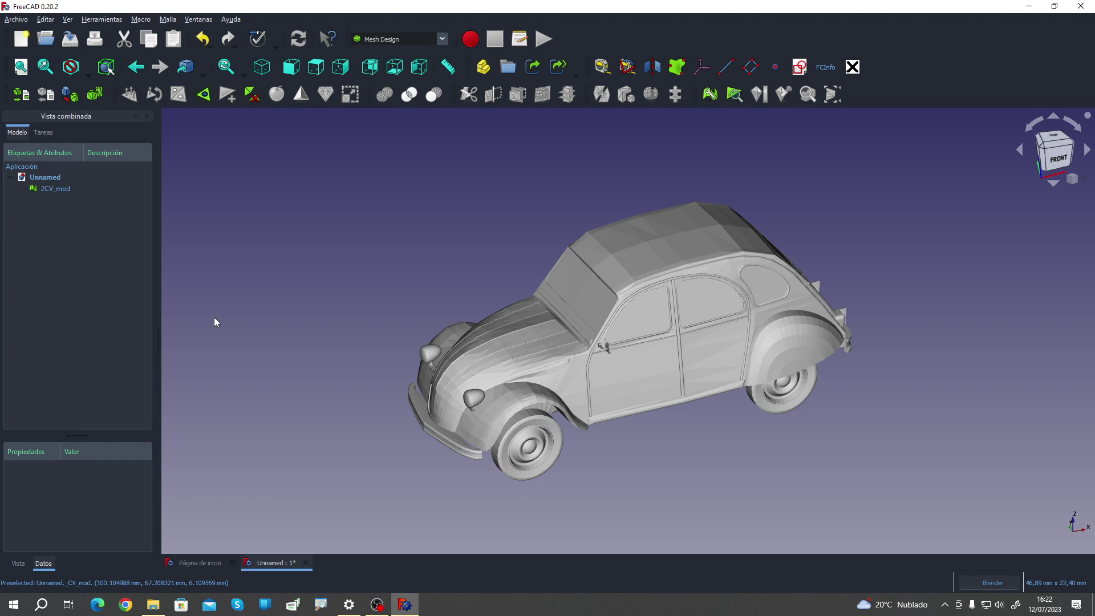
mouse_move(214, 319)
middle_mouse_down()
mouse_move(301, 318)
mouse_move(235, 291)
middle_mouse_up()
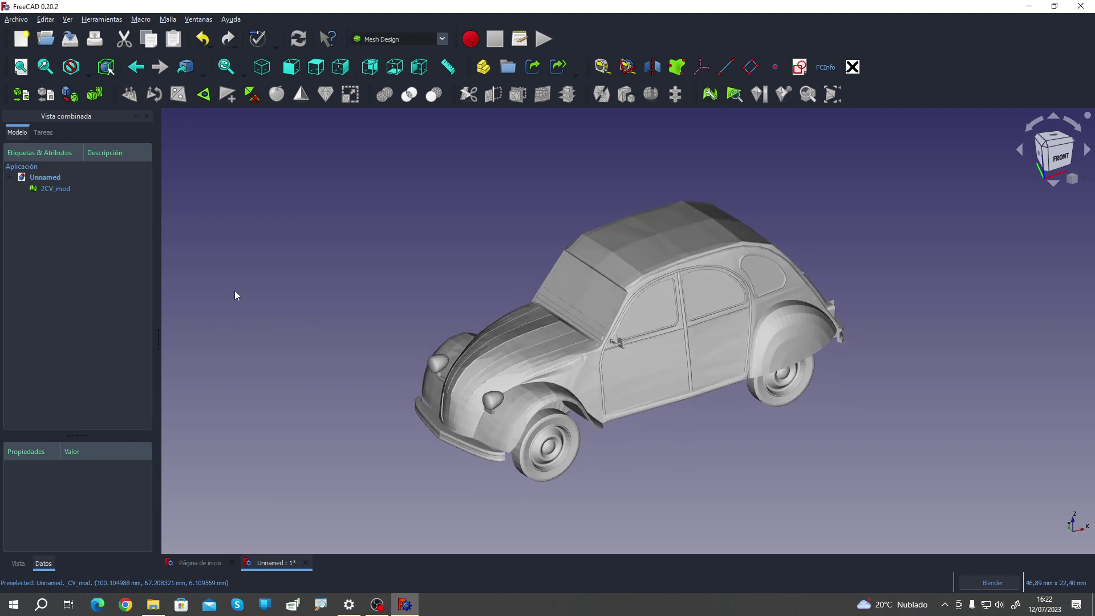
left_click(56, 189)
key("Delete")
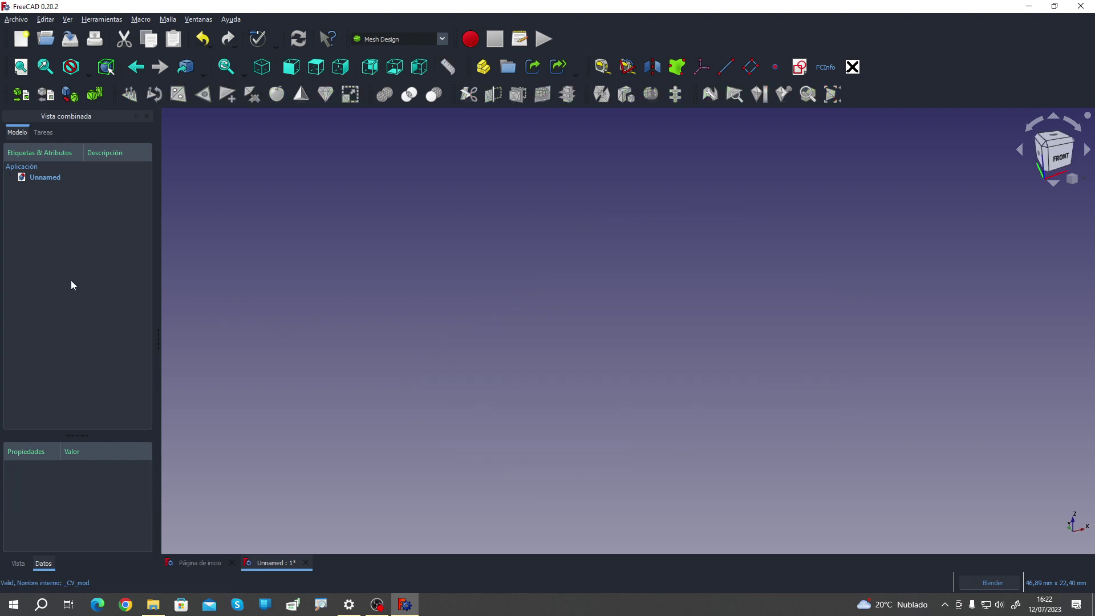
Step: Import Costa_hi-res.stl after browsing the mesh file-type list
left_click(24, 100)
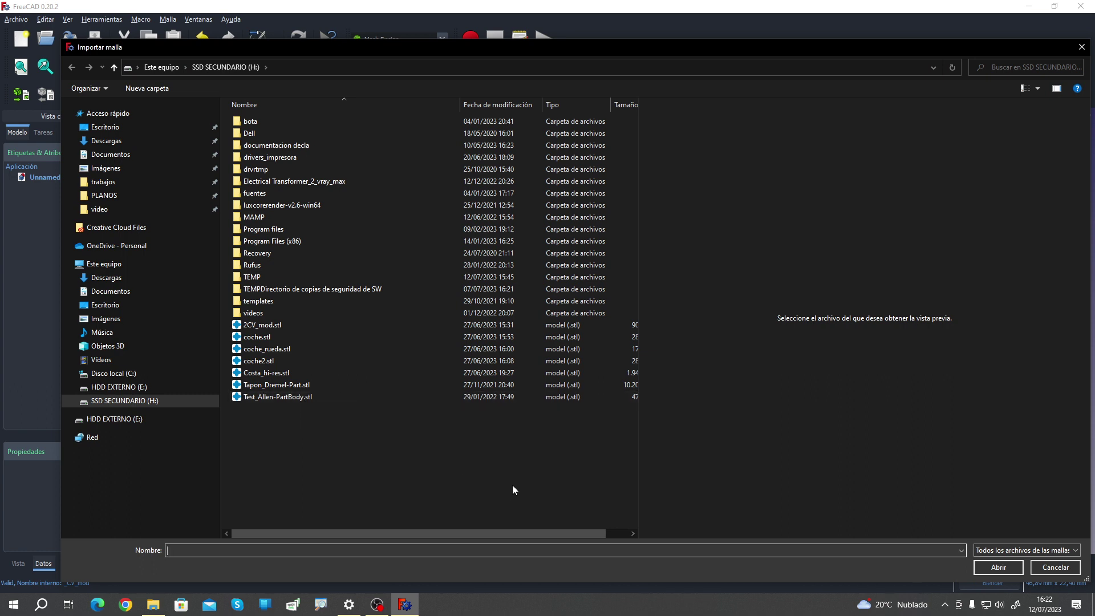
left_click(1035, 551)
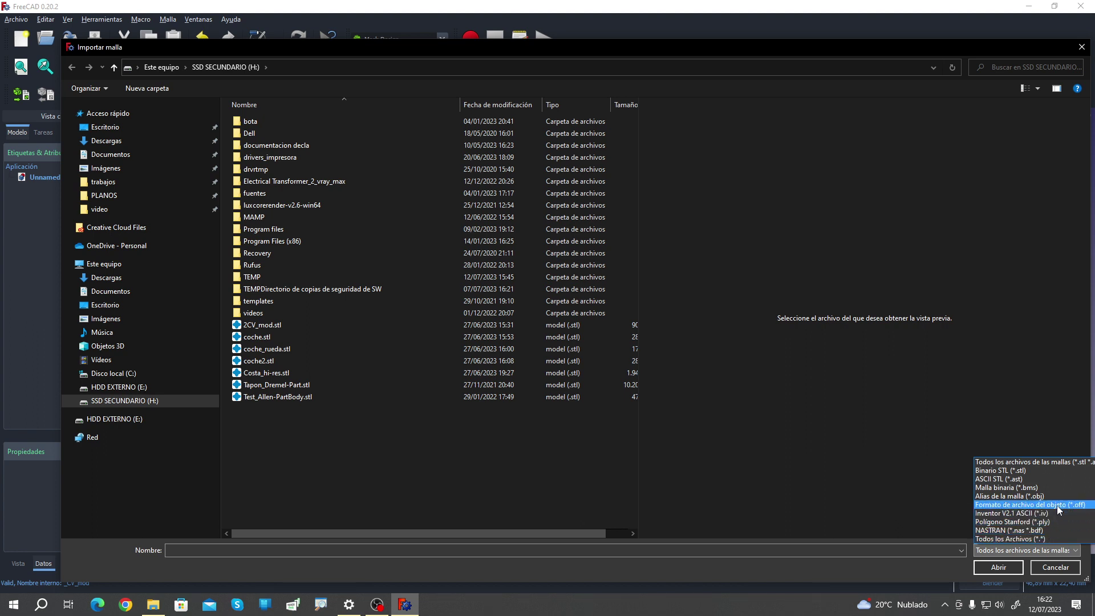
left_click(933, 32)
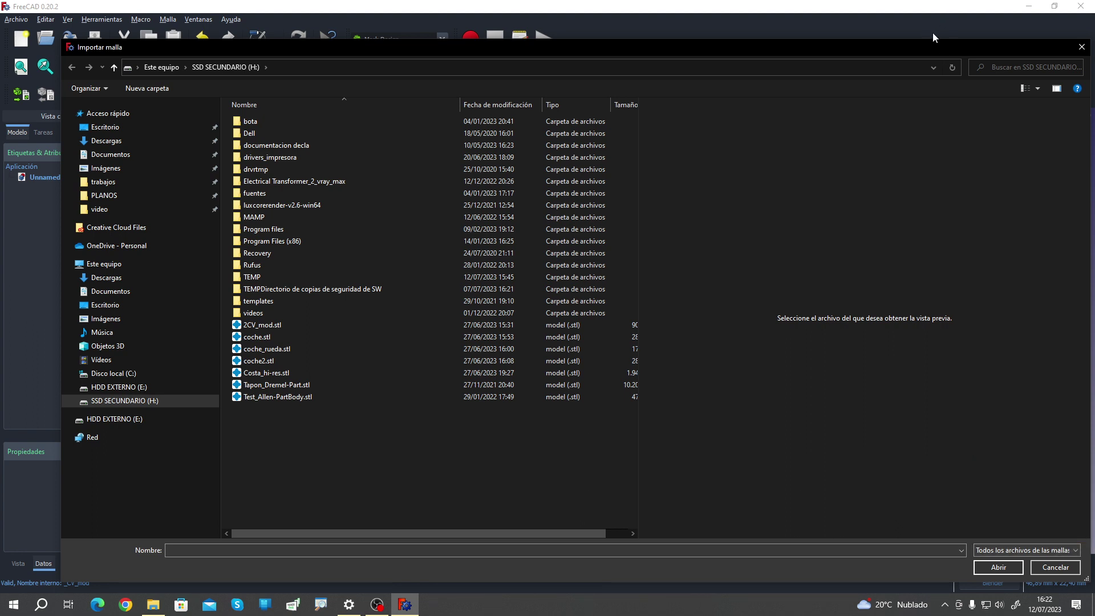
left_click_drag(855, 46, 489, 39)
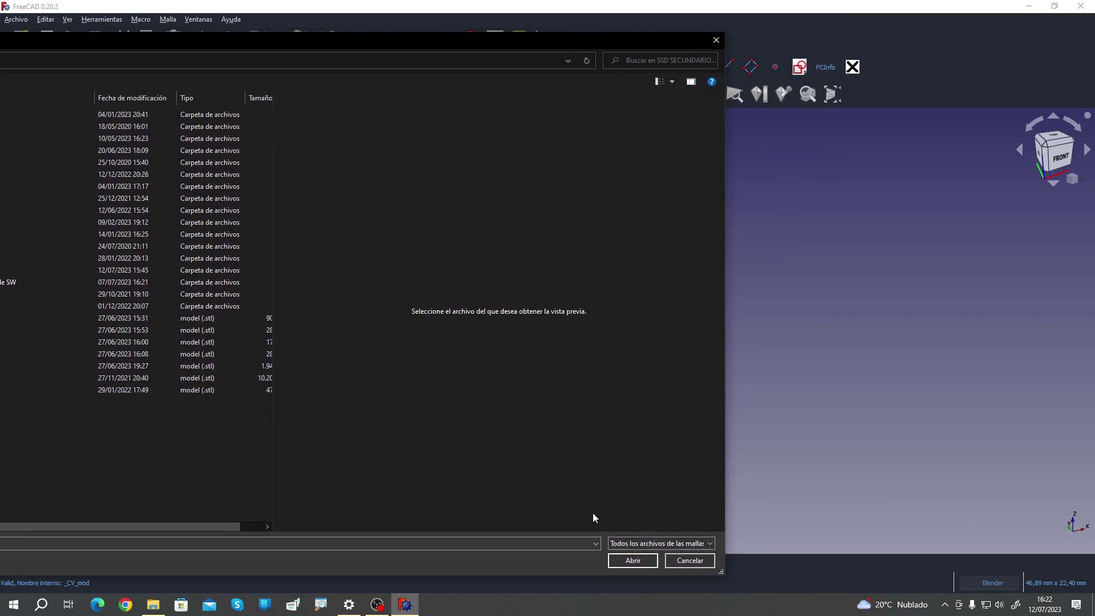
left_click(711, 549)
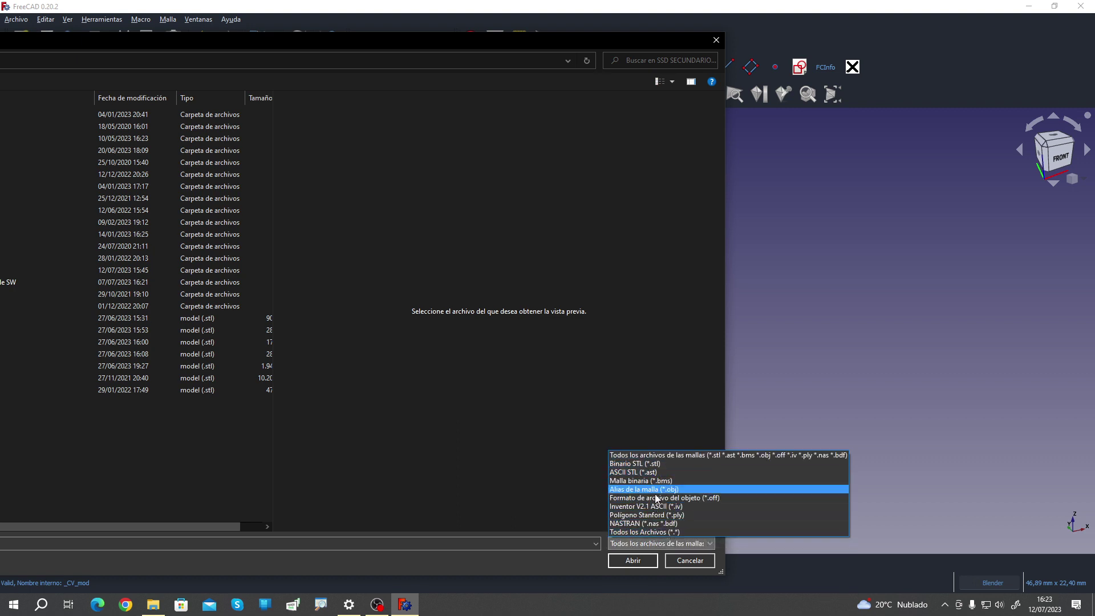
left_click(562, 566)
left_click_drag(173, 46, 507, 50)
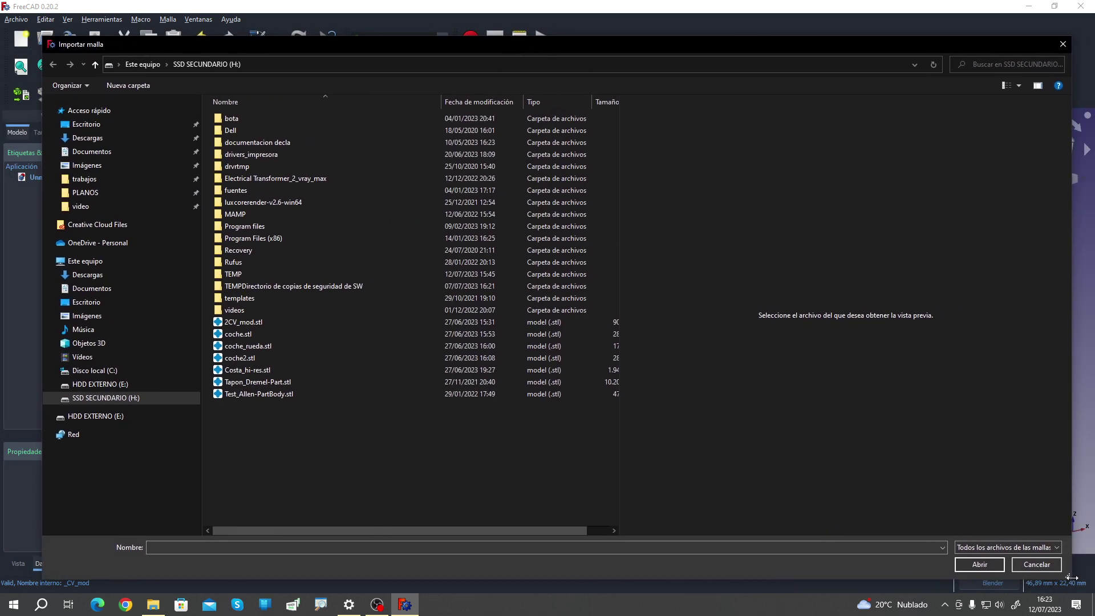
left_click(1052, 551)
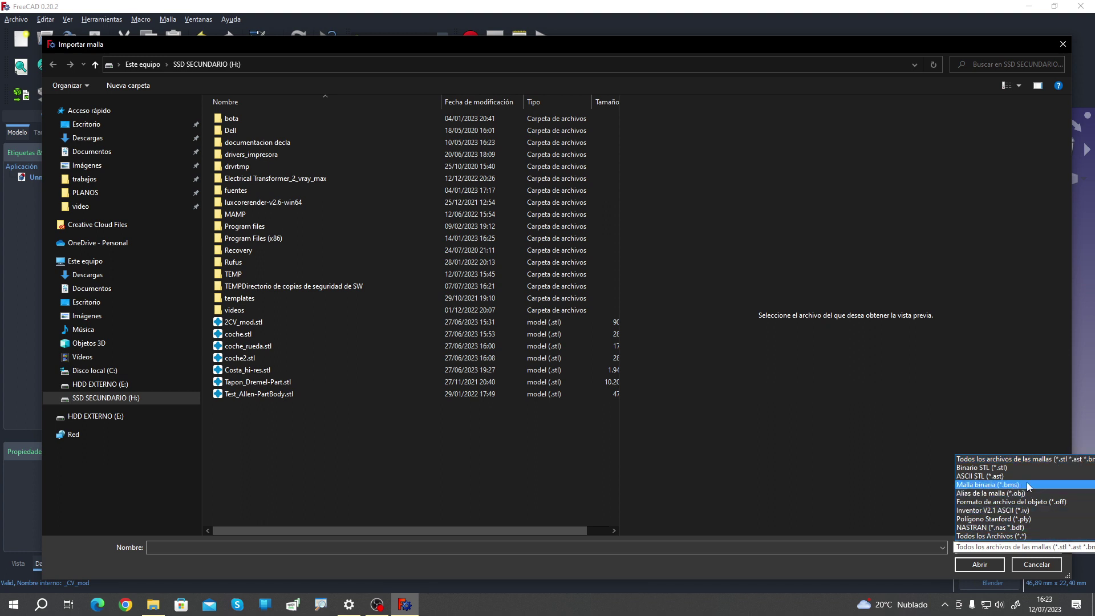
left_click(1021, 547)
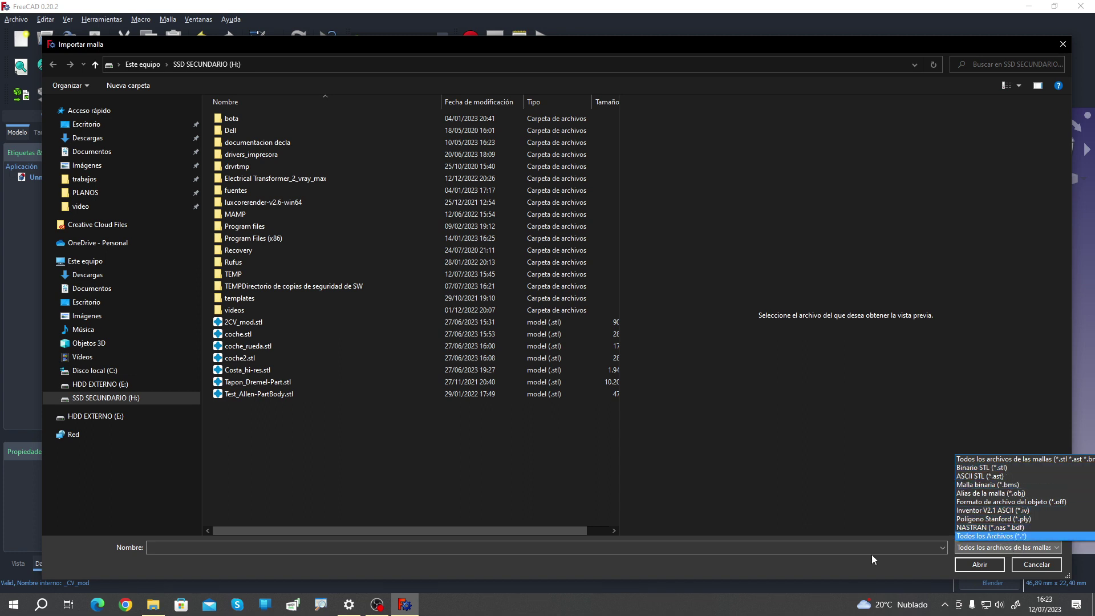
left_click(834, 572)
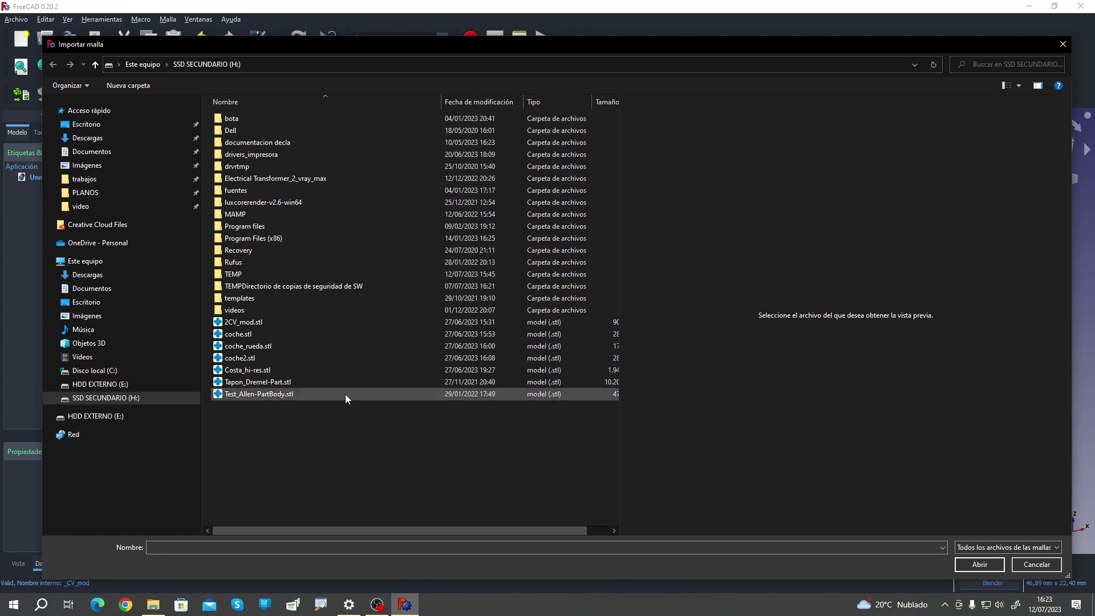
left_click(264, 372)
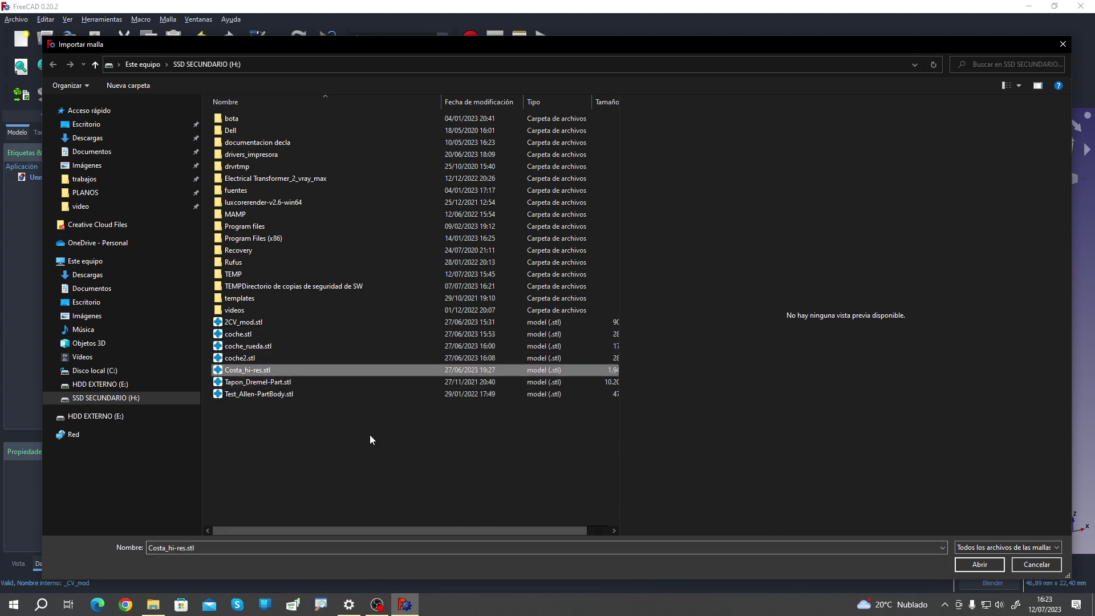
left_click(979, 565)
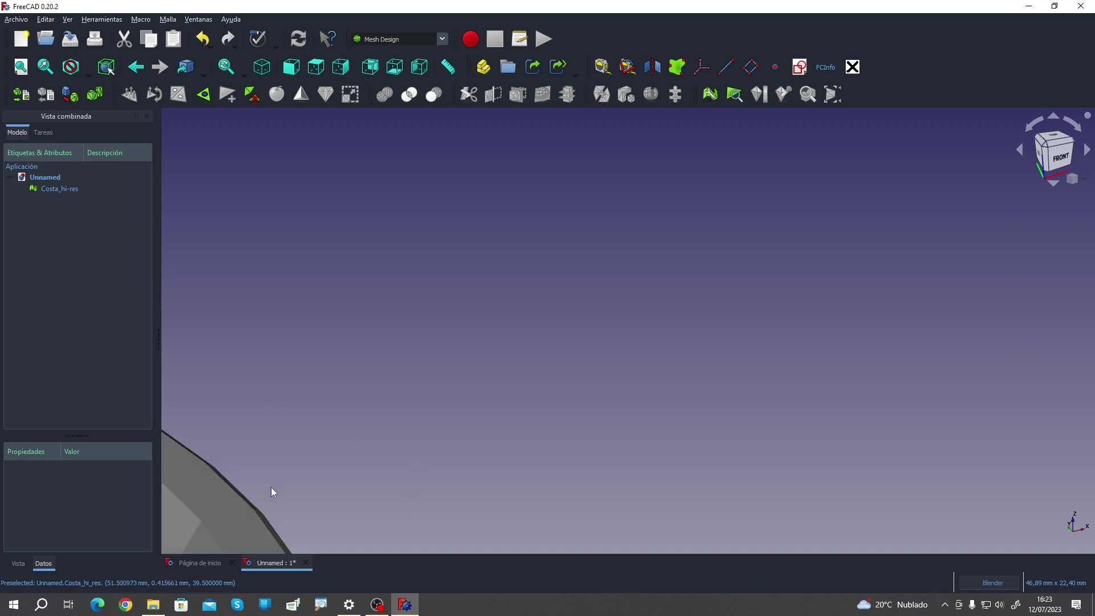
Step: Turn on the axis cross and zoom out from the Costa mesh
left_click(66, 19)
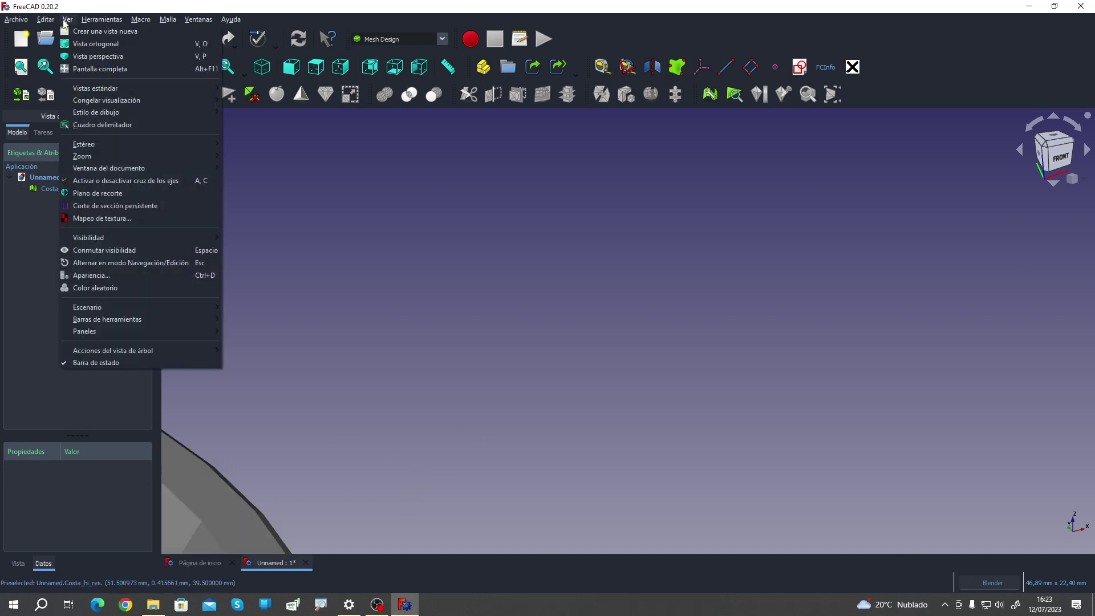
left_click(81, 182)
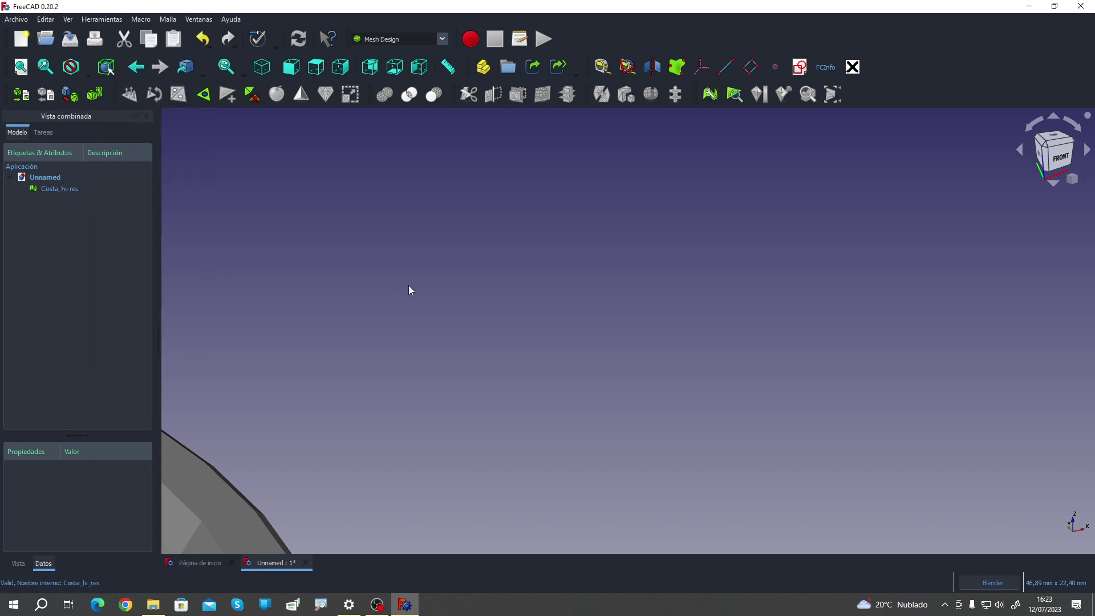
scroll(583, 278, "down", 2)
scroll(583, 279, "down", 3)
scroll(583, 277, "down", 2)
scroll(583, 277, "down", 2)
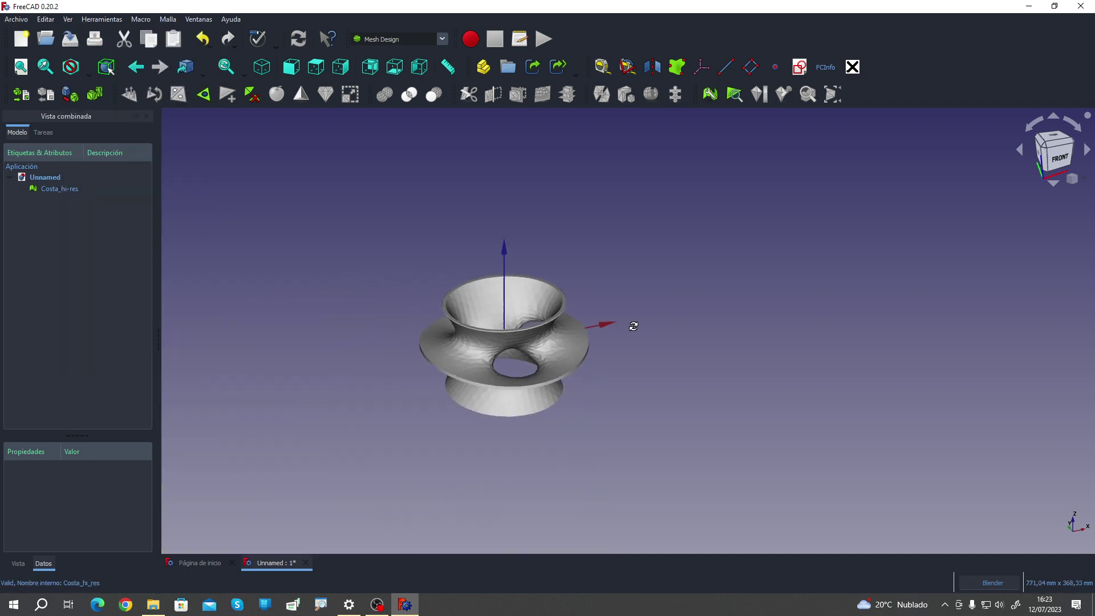
Step: Orbit the Costa mesh to view it from above and from tilted sides
middle_click_drag(583, 278, 514, 342)
mouse_move(121, 579)
middle_mouse_down()
mouse_move(410, 299)
mouse_move(530, 205)
mouse_move(616, 333)
mouse_move(587, 295)
mouse_move(691, 313)
middle_mouse_up()
scroll(409, 299, "up", 2)
scroll(588, 295, "up", 1)
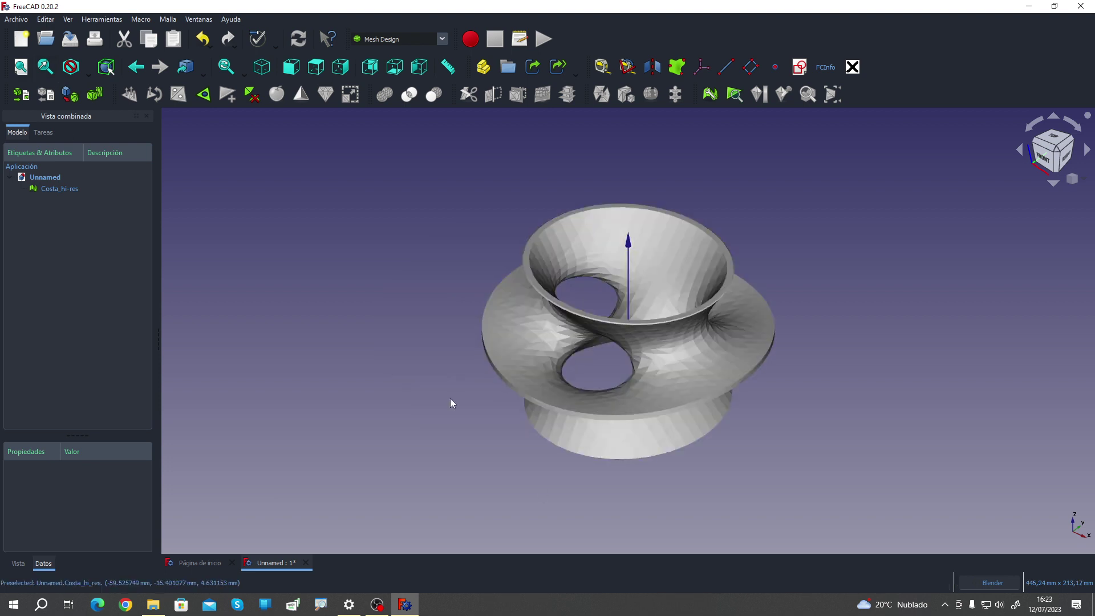
mouse_move(450, 398)
middle_mouse_down()
mouse_move(442, 384)
mouse_move(455, 450)
middle_mouse_up()
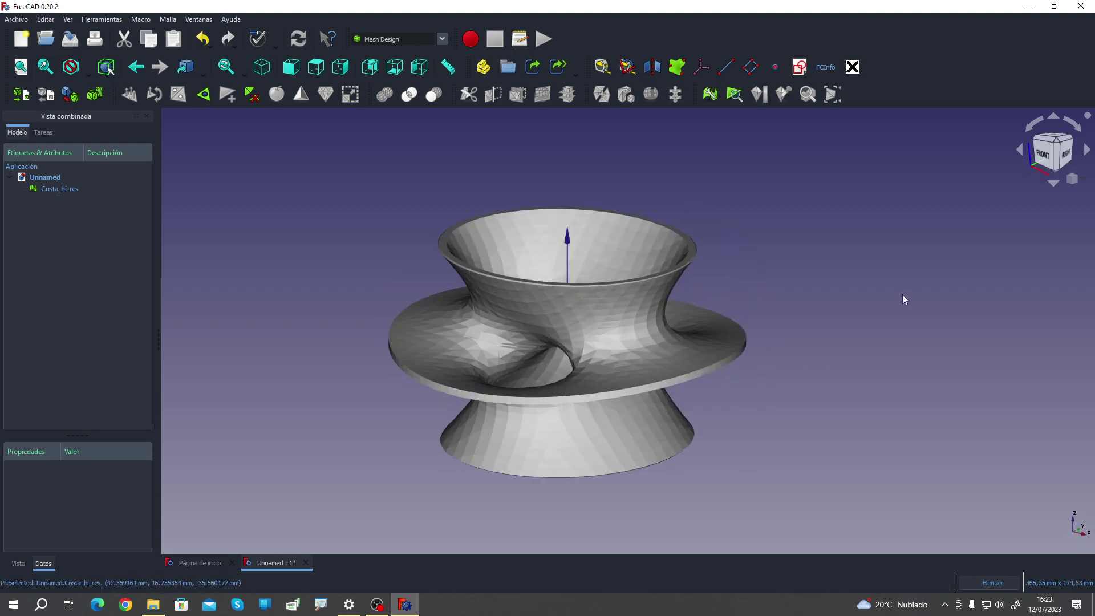
scroll(884, 297, "up", 10)
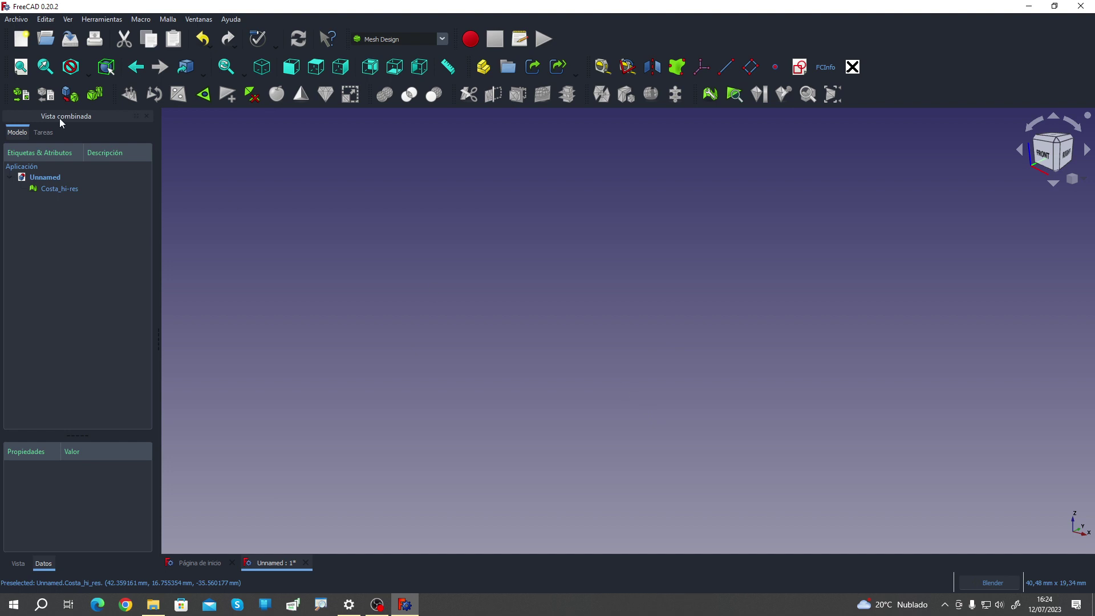
Step: Fit the whole mesh in view, check the top and isometric views, and orbit it
left_click(20, 66)
key("2")
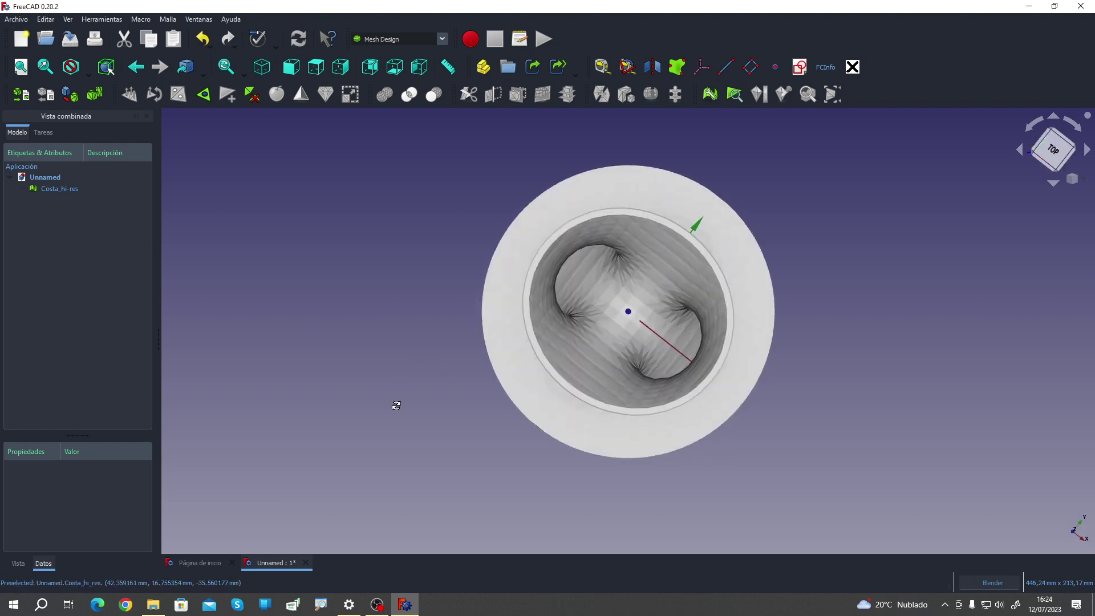
key("0")
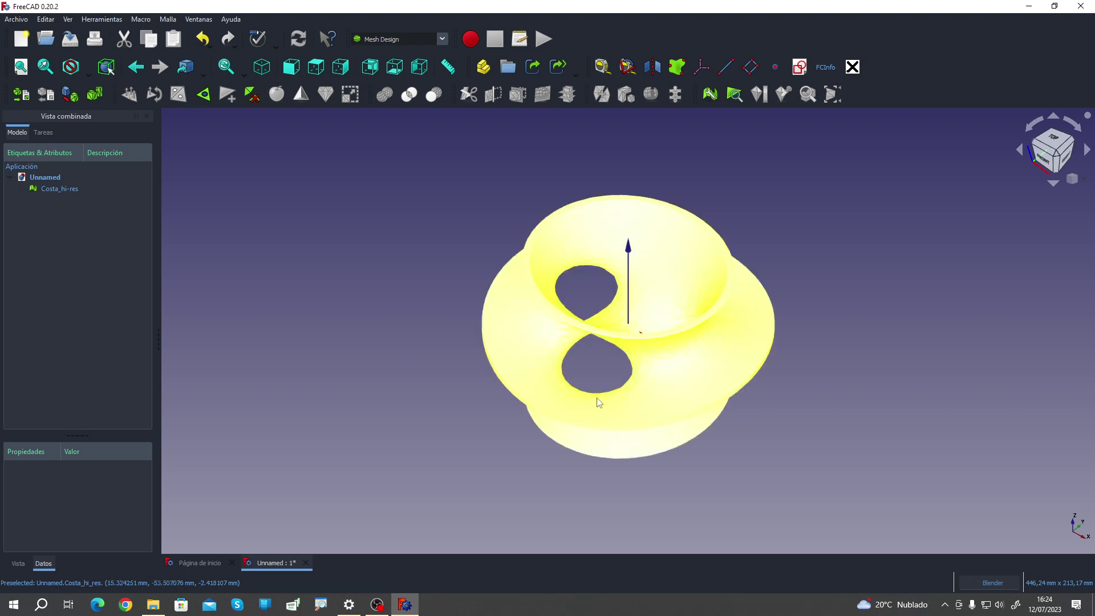
mouse_move(417, 426)
middle_mouse_down()
mouse_move(443, 281)
mouse_move(415, 384)
mouse_move(443, 428)
mouse_move(430, 418)
middle_mouse_up()
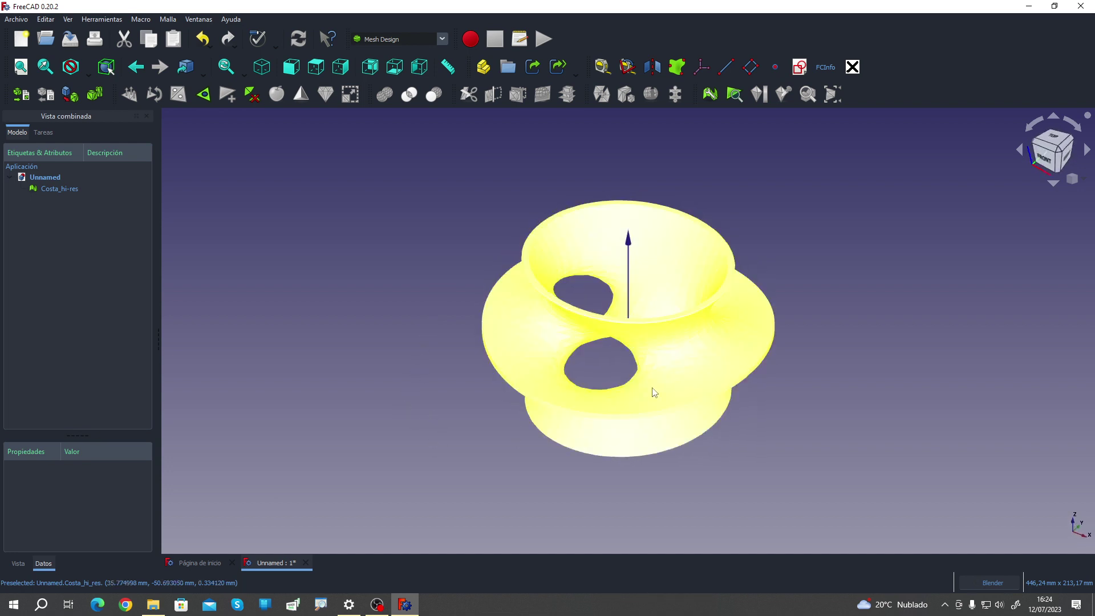
middle_click_drag(619, 351, 330, 416)
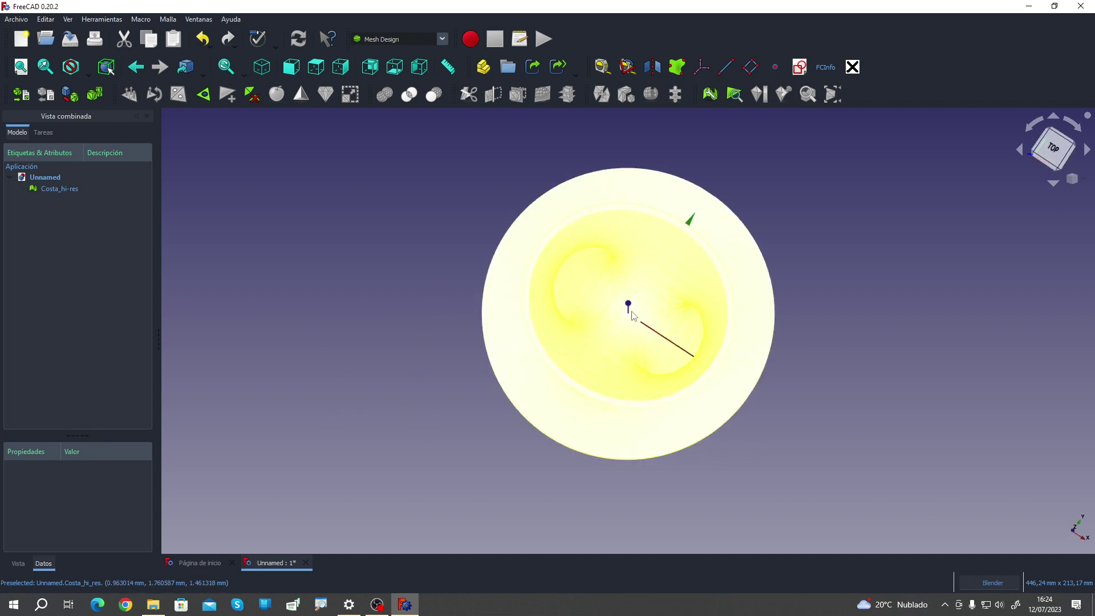
mouse_move(432, 435)
middle_mouse_down()
mouse_move(470, 293)
mouse_move(494, 354)
middle_mouse_up()
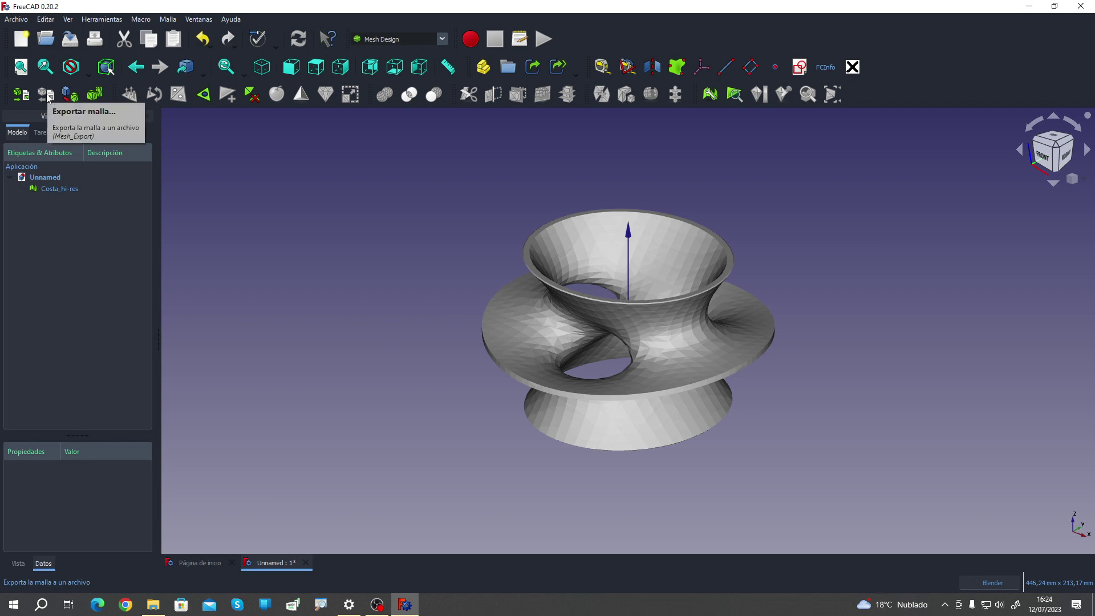
Step: Select Costa_hi-res and bring up its Tessellate shape options
left_click(56, 189)
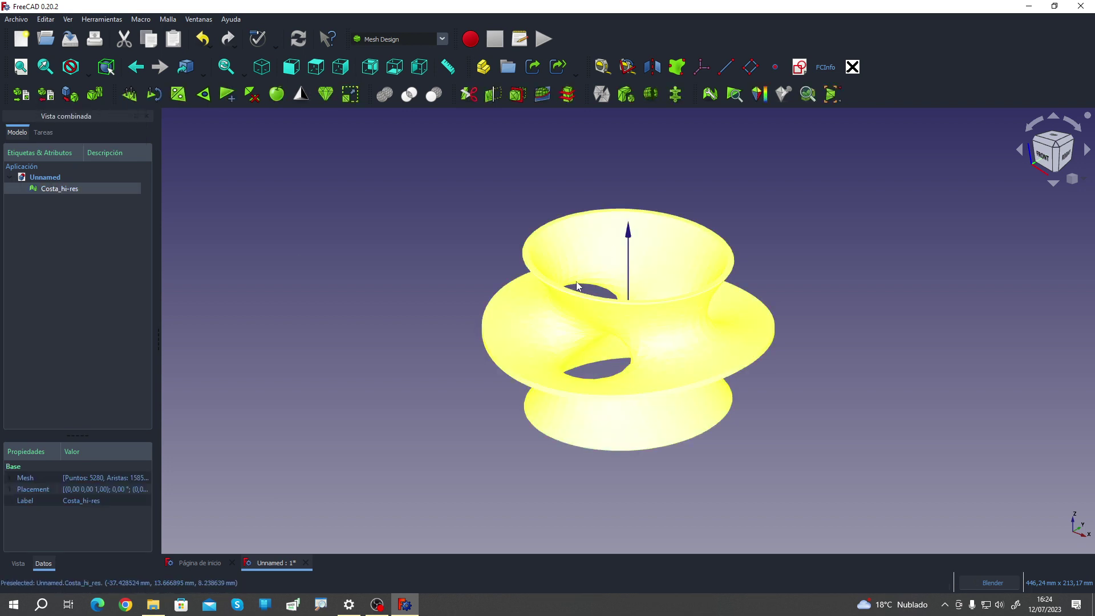
left_click(204, 245)
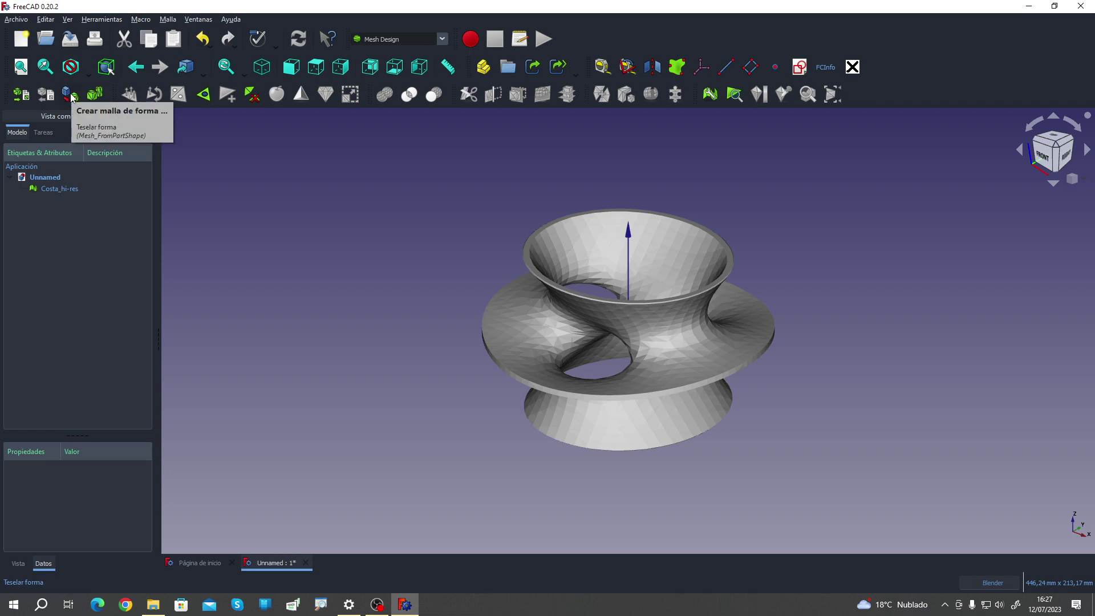
left_click(62, 189)
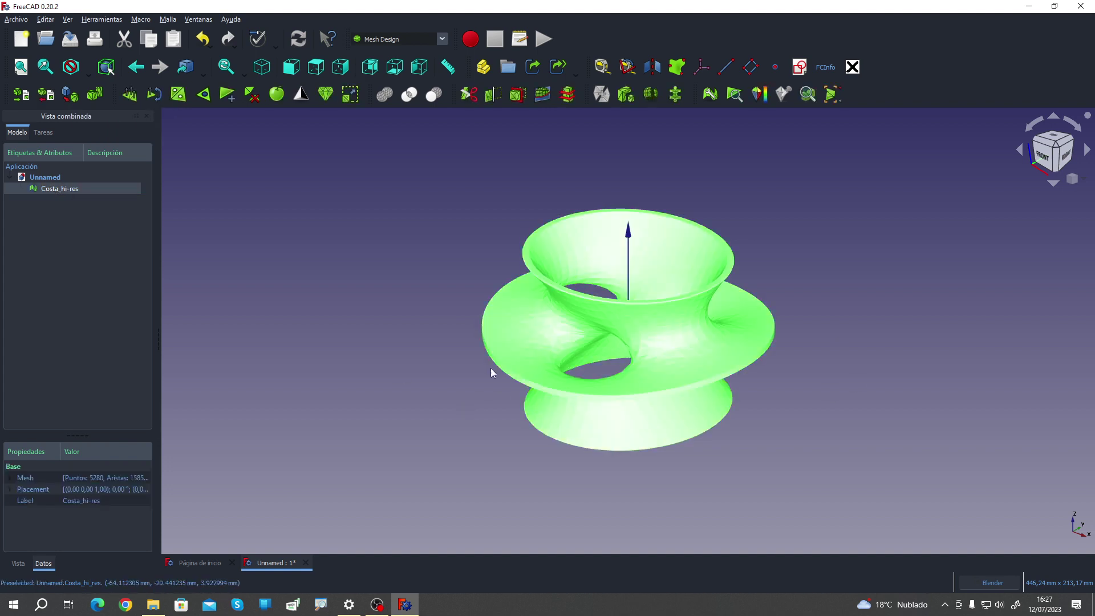
left_click(71, 94)
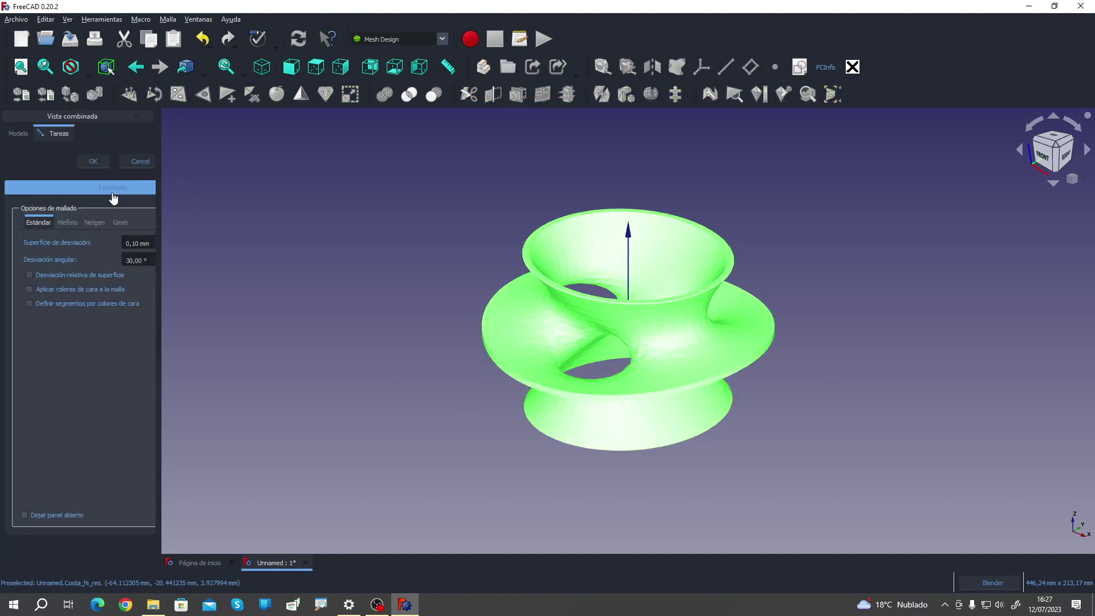
Step: Browse the Standard, Mefisto, Netgen and Gmsh tessellation tabs, then cancel the Tessellate task
left_click_drag(156, 268, 313, 269)
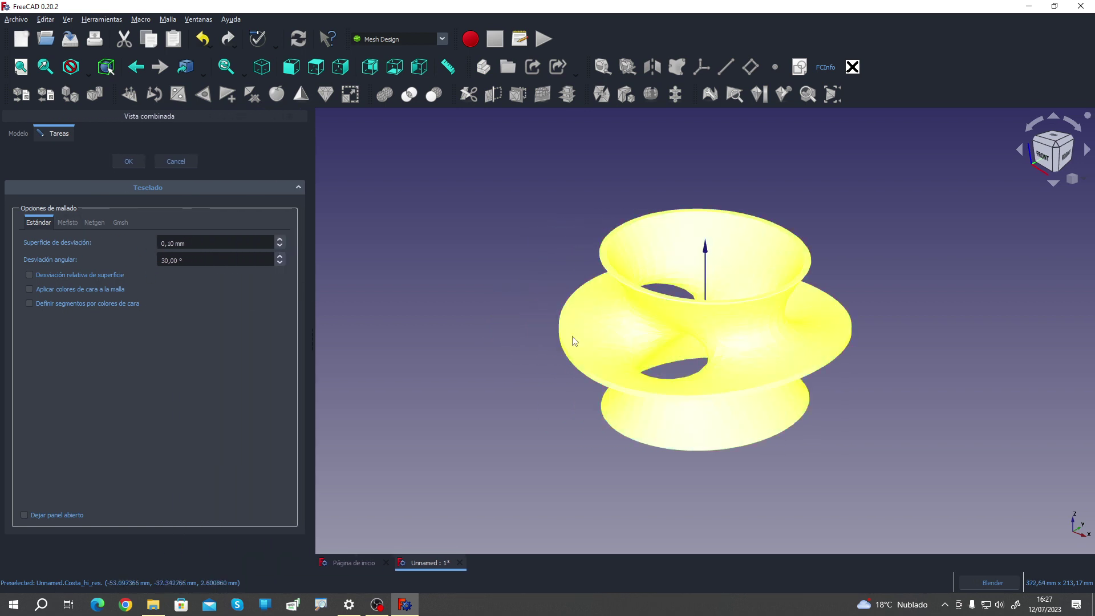
left_click(754, 296)
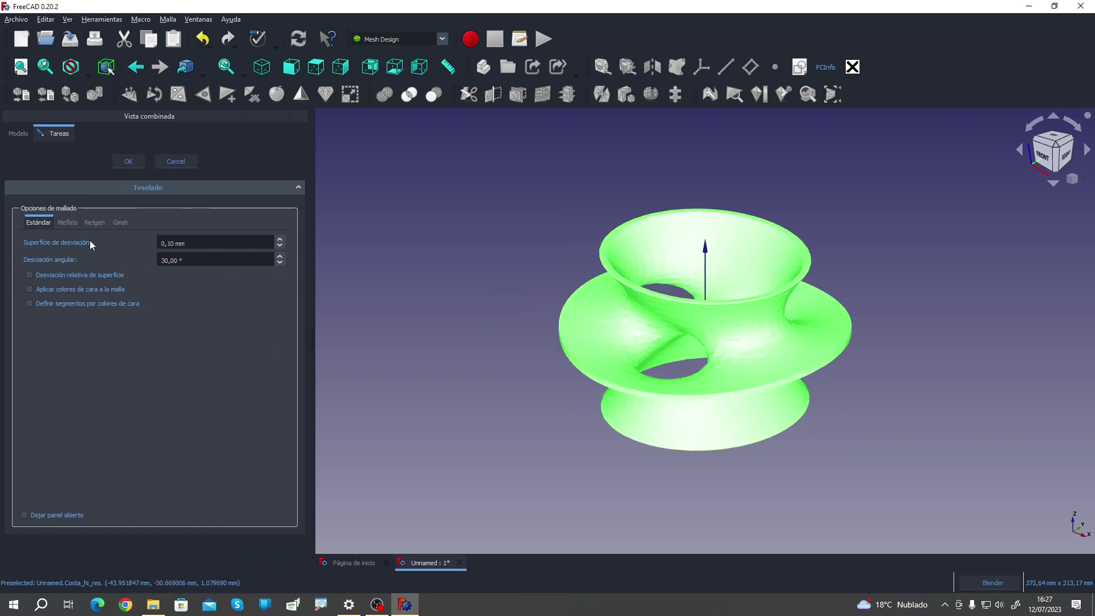
left_click(69, 226)
left_click(92, 226)
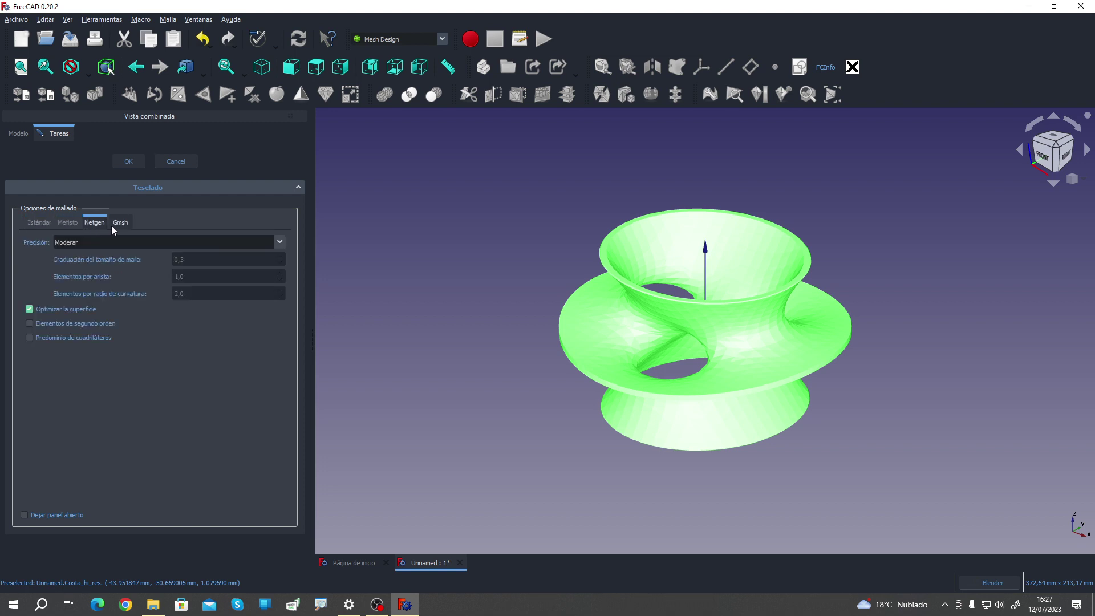
left_click(95, 223)
left_click(40, 222)
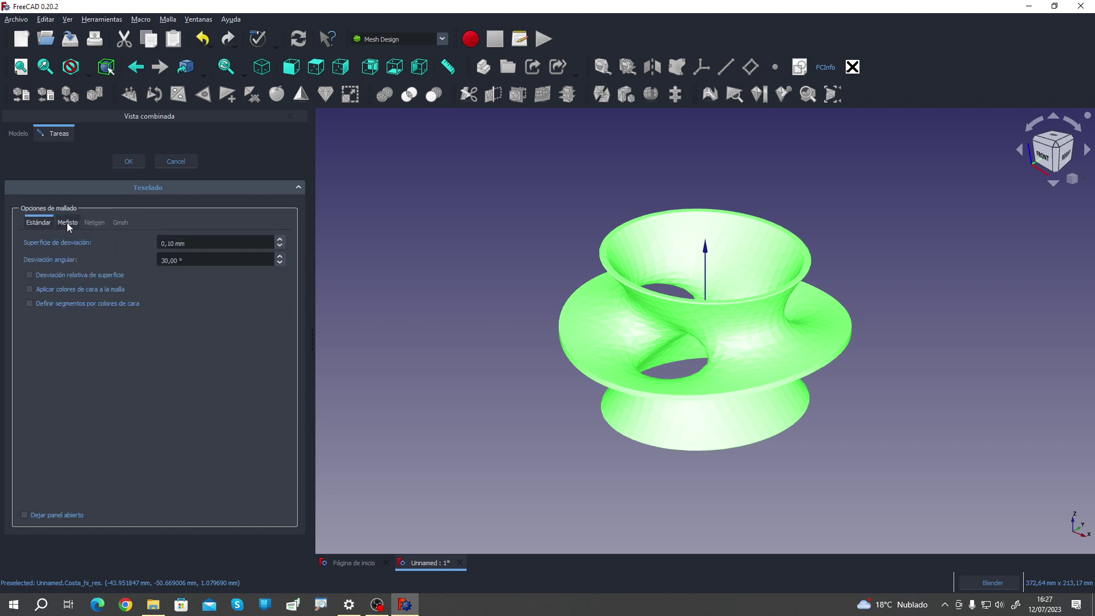
left_click(94, 222)
left_click(94, 222)
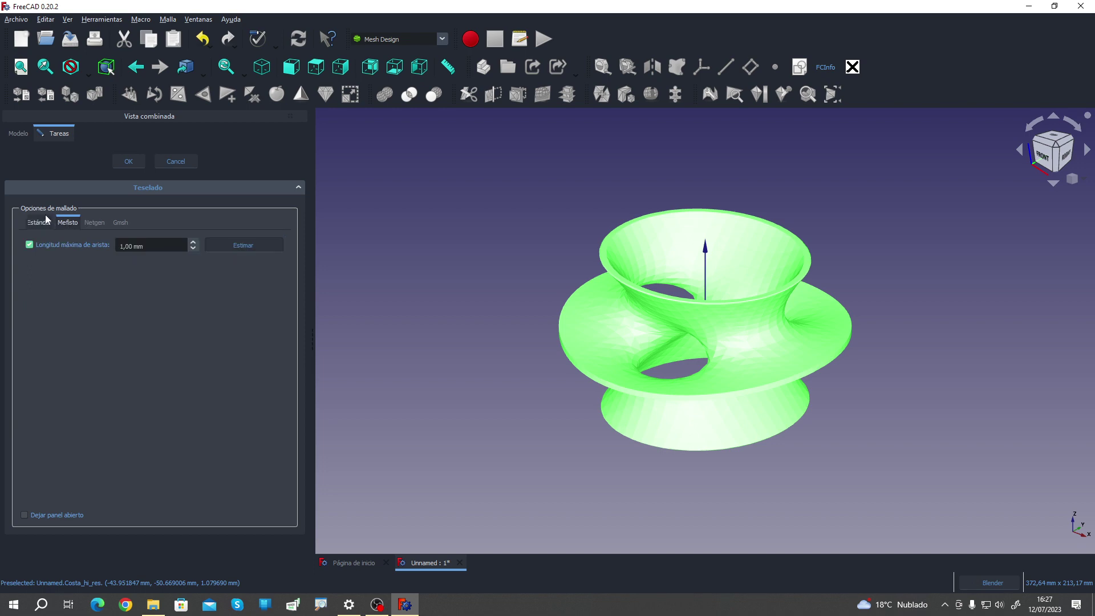
left_click(46, 222)
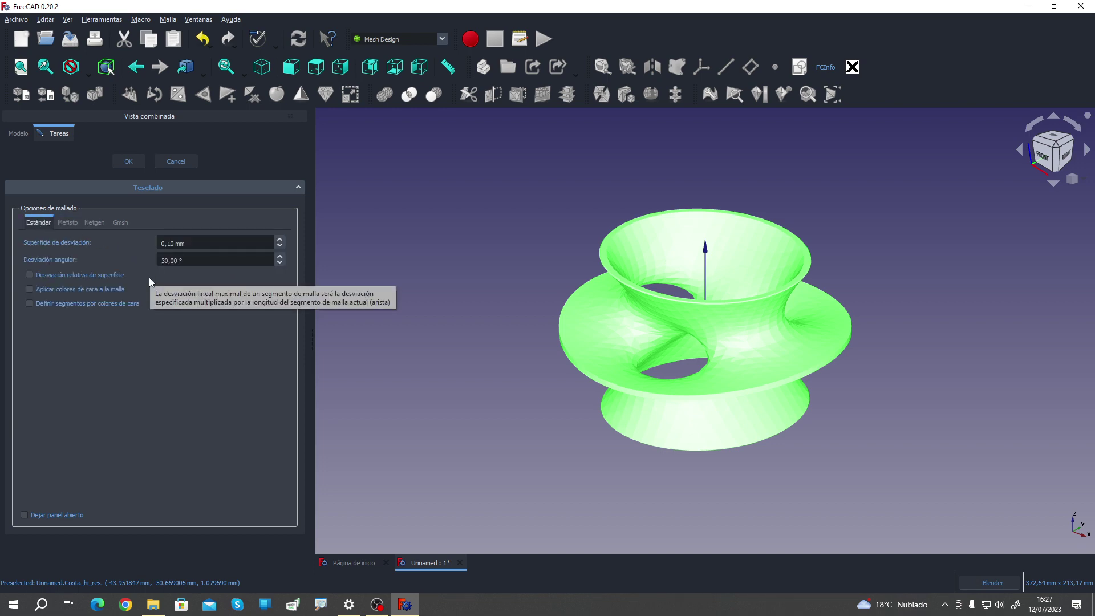
left_click(183, 162)
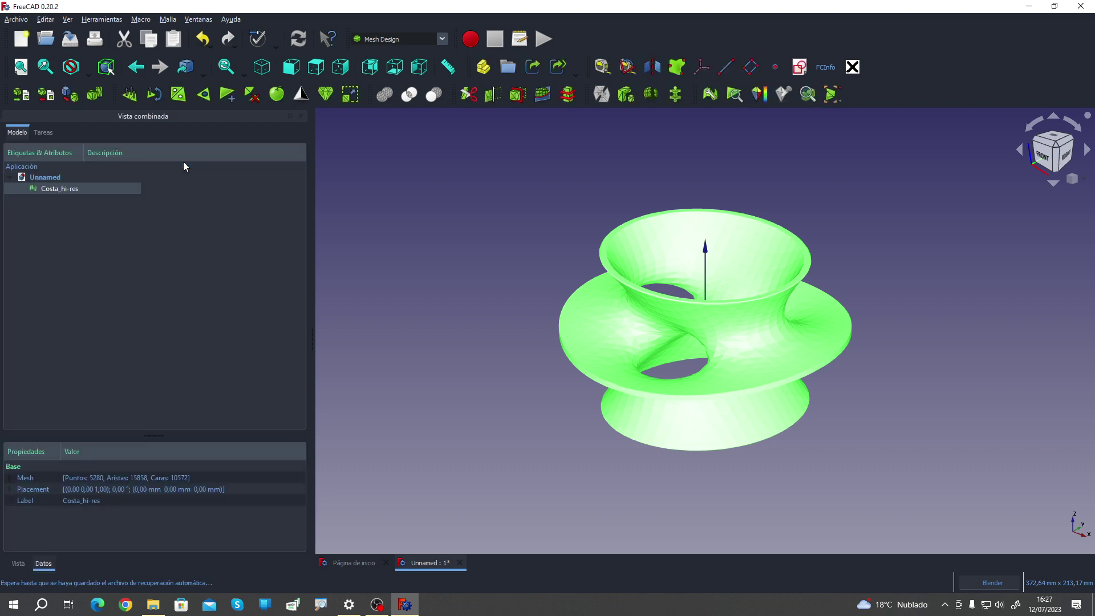
left_click_drag(311, 279, 214, 268)
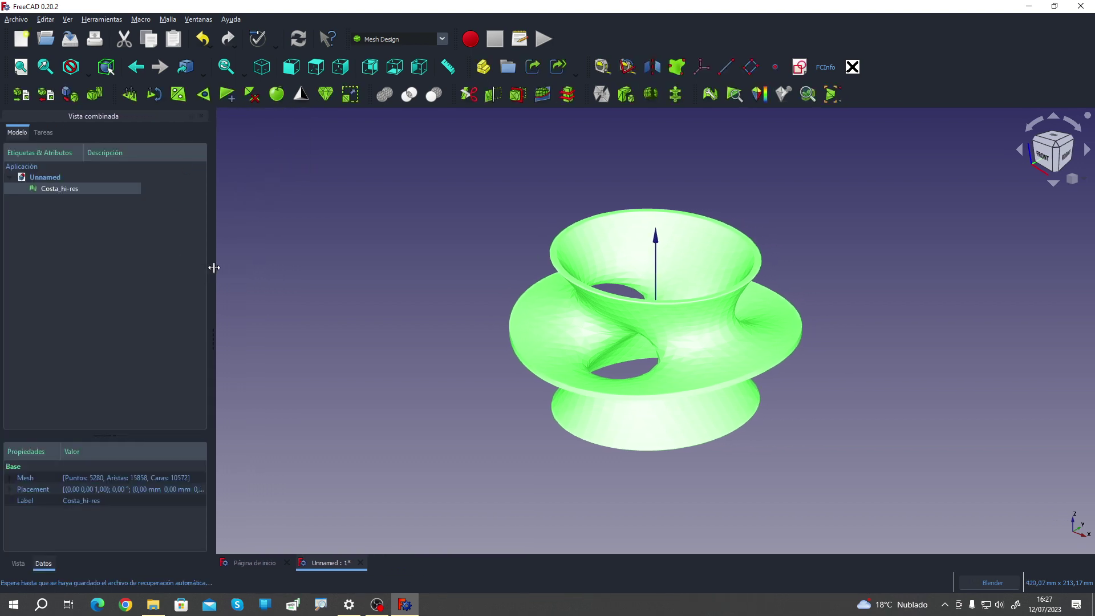
Step: Start a regular solid mesh and choose Cilindro as the solid type
left_click(96, 95)
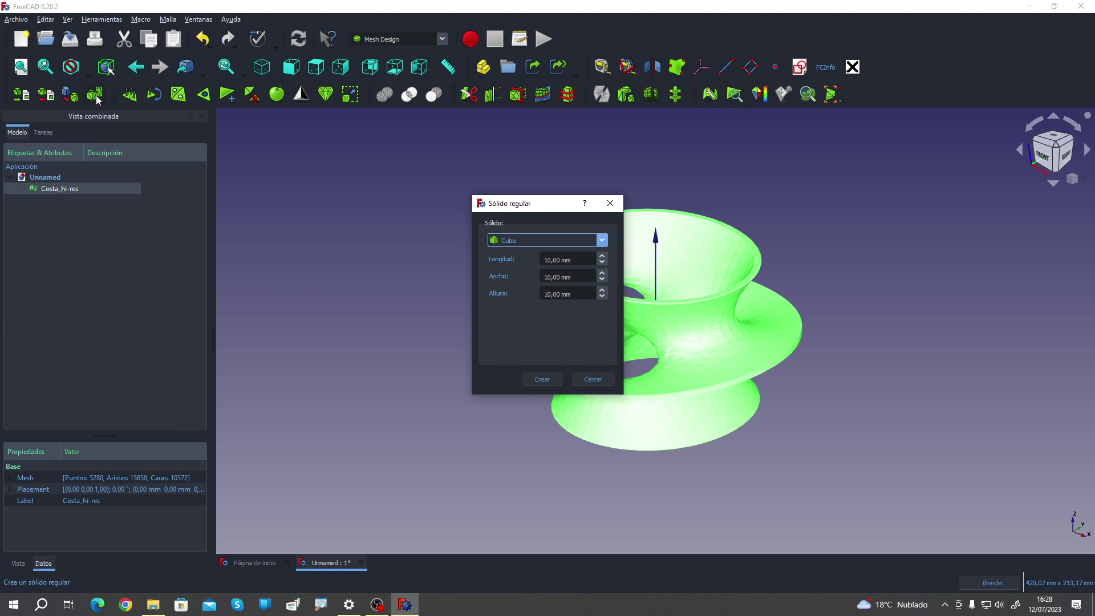
left_click_drag(523, 210, 337, 199)
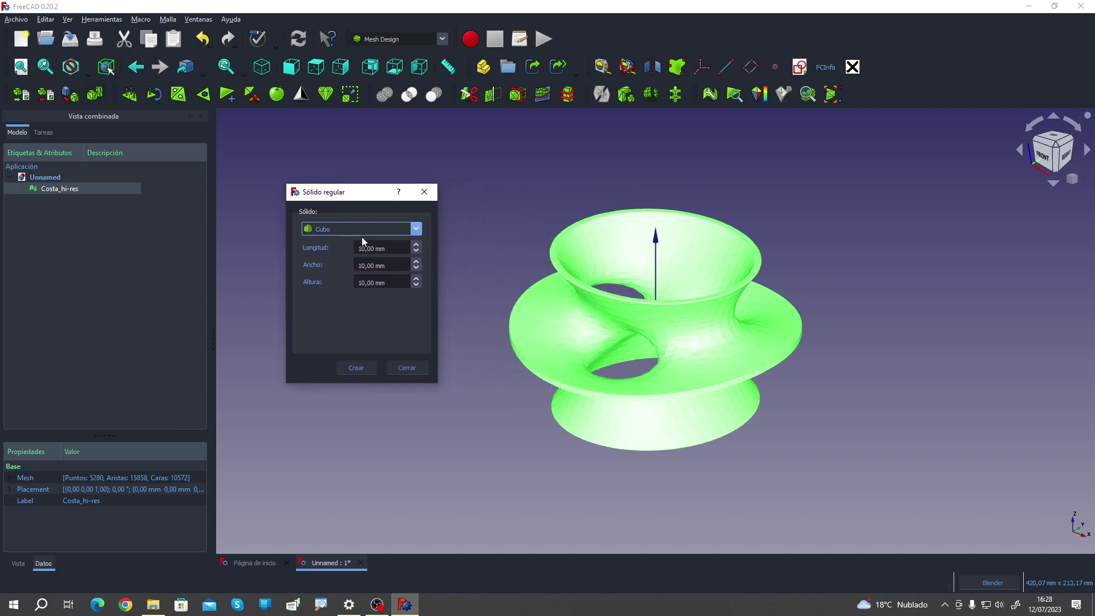
left_click(415, 229)
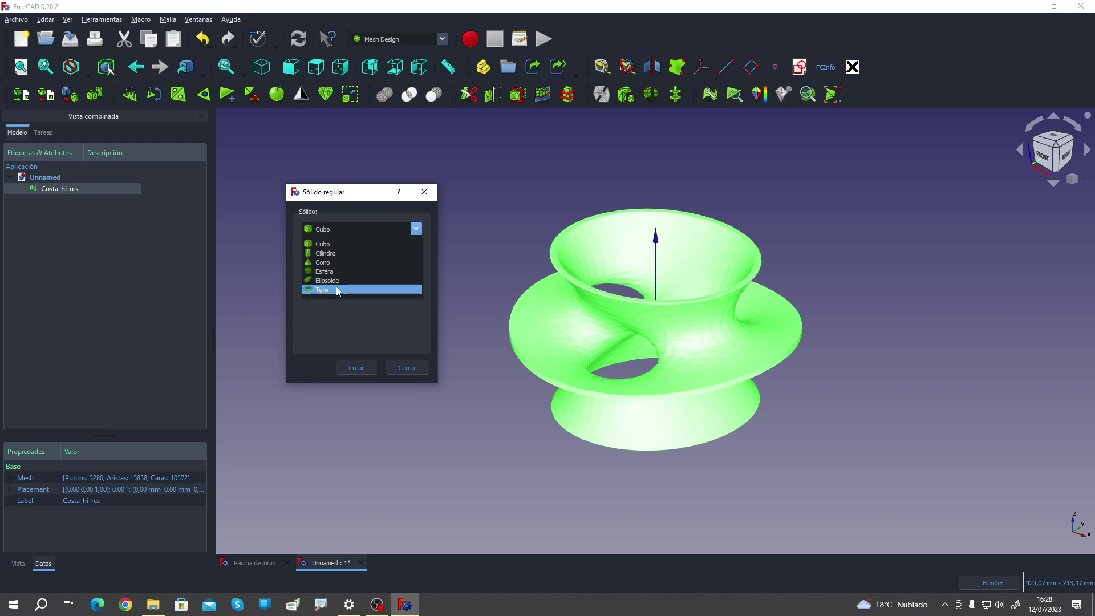
left_click(358, 342)
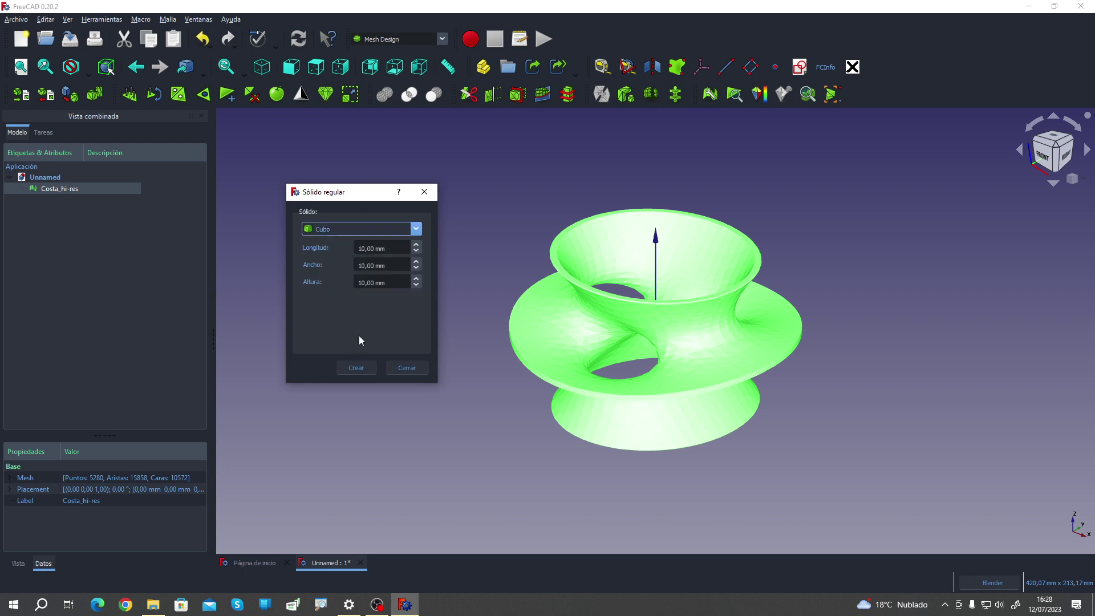
left_click(359, 229)
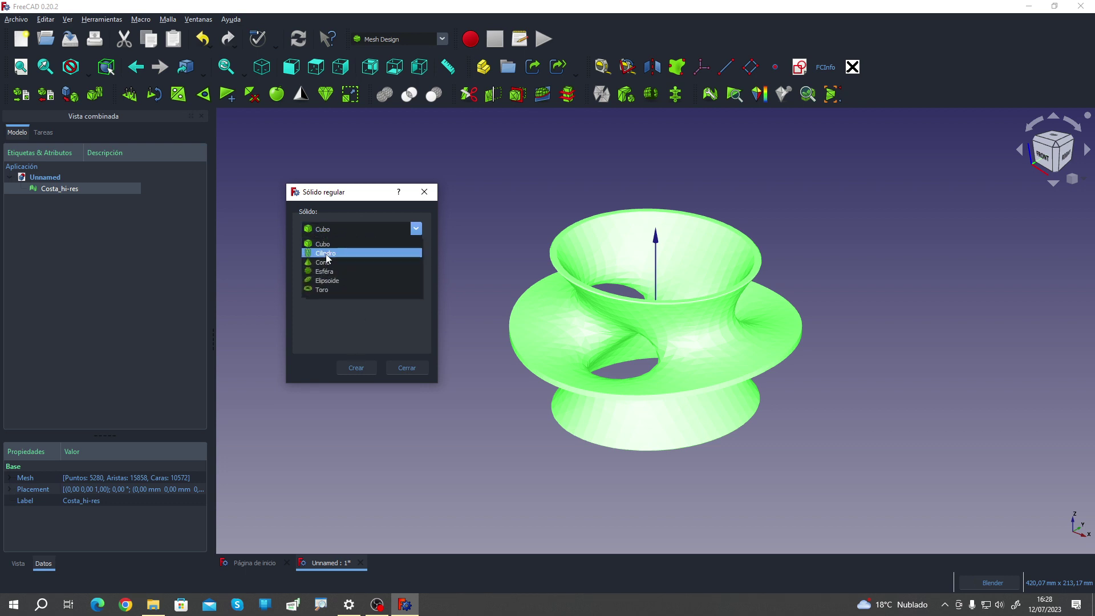
left_click(337, 250)
Step: Create the cylinder with radius 2 mm, length 10 mm and 50 samples, then inspect it
left_click(371, 249)
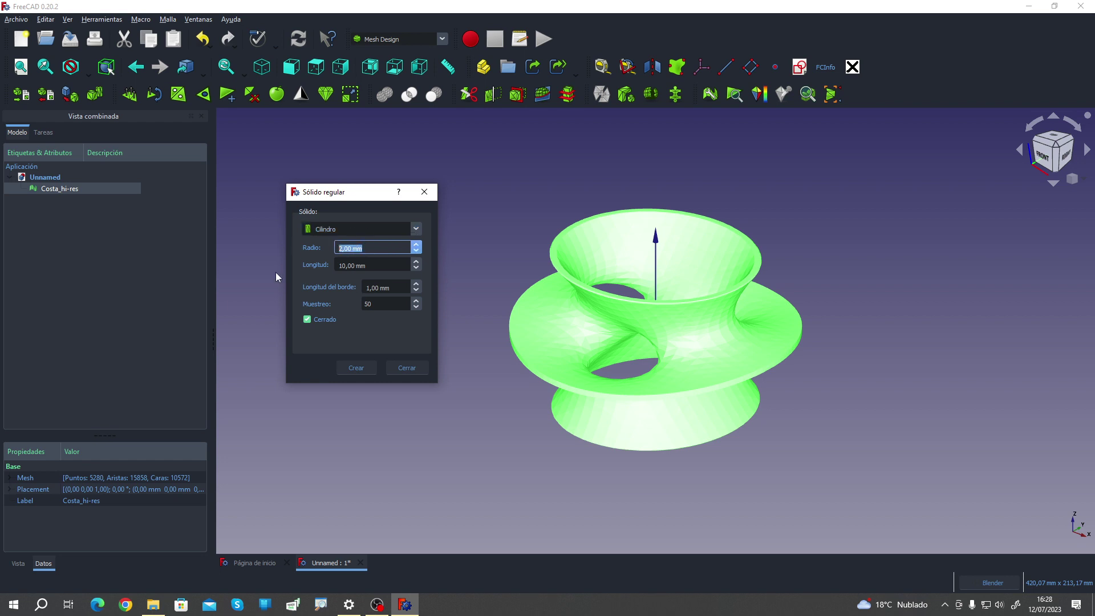
key("Tab")
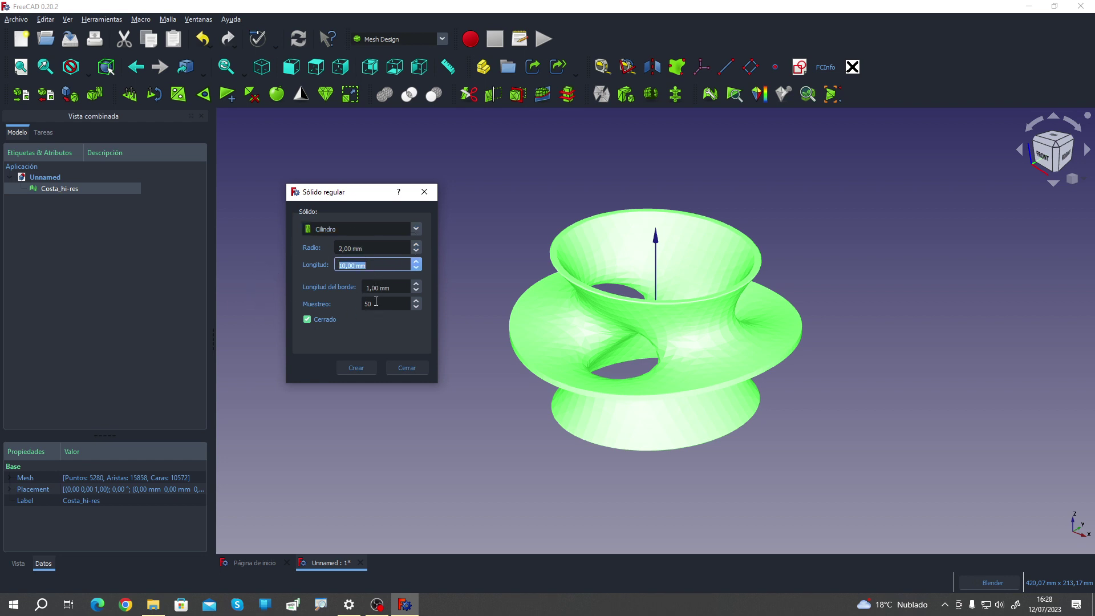
left_click(375, 302)
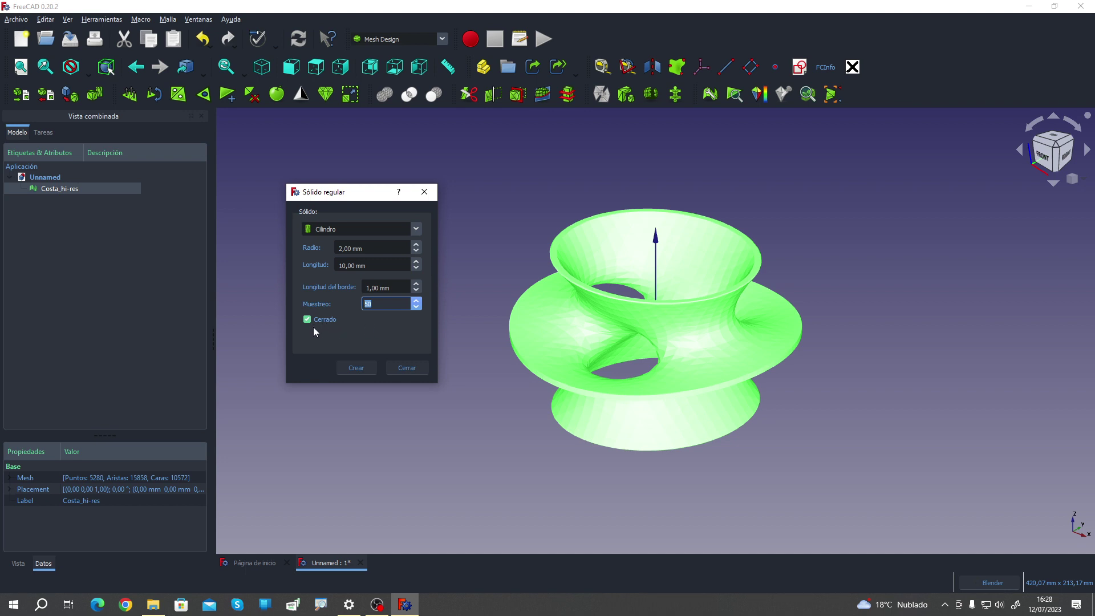
left_click(364, 369)
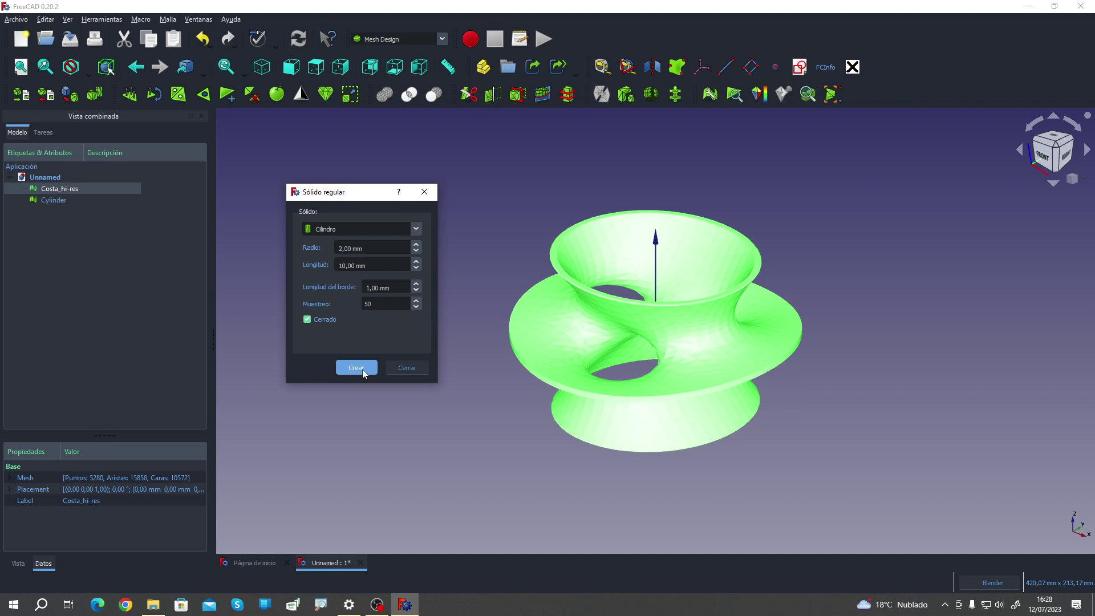
left_click(407, 367)
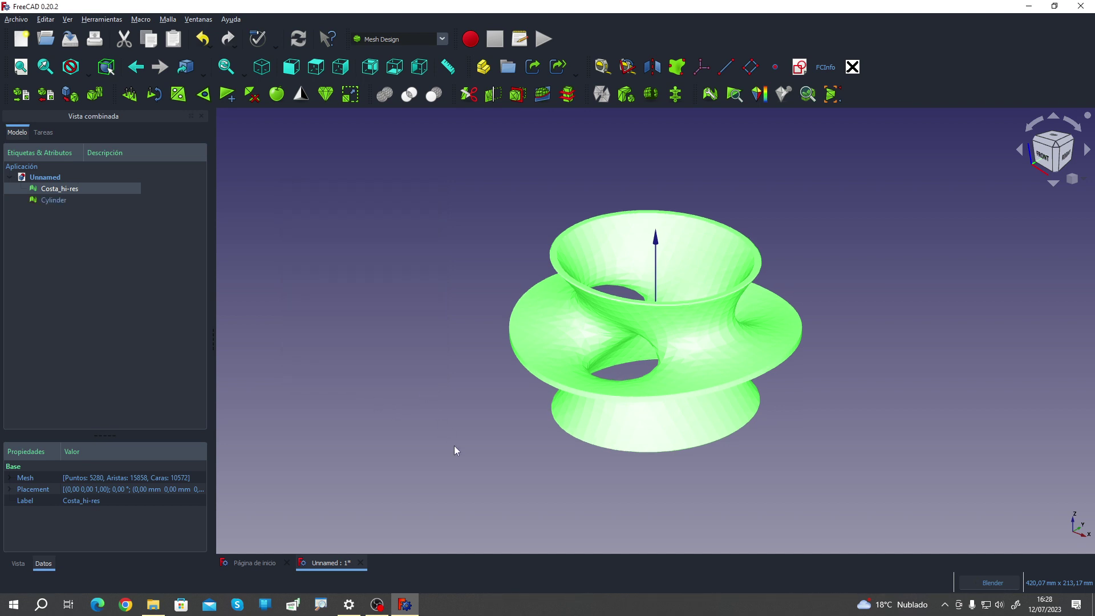
left_click(54, 200)
mouse_move(357, 408)
middle_mouse_down()
mouse_move(350, 282)
mouse_move(335, 287)
mouse_move(587, 374)
middle_mouse_up()
mouse_move(623, 320)
middle_mouse_down()
mouse_move(530, 327)
mouse_move(434, 308)
middle_mouse_up()
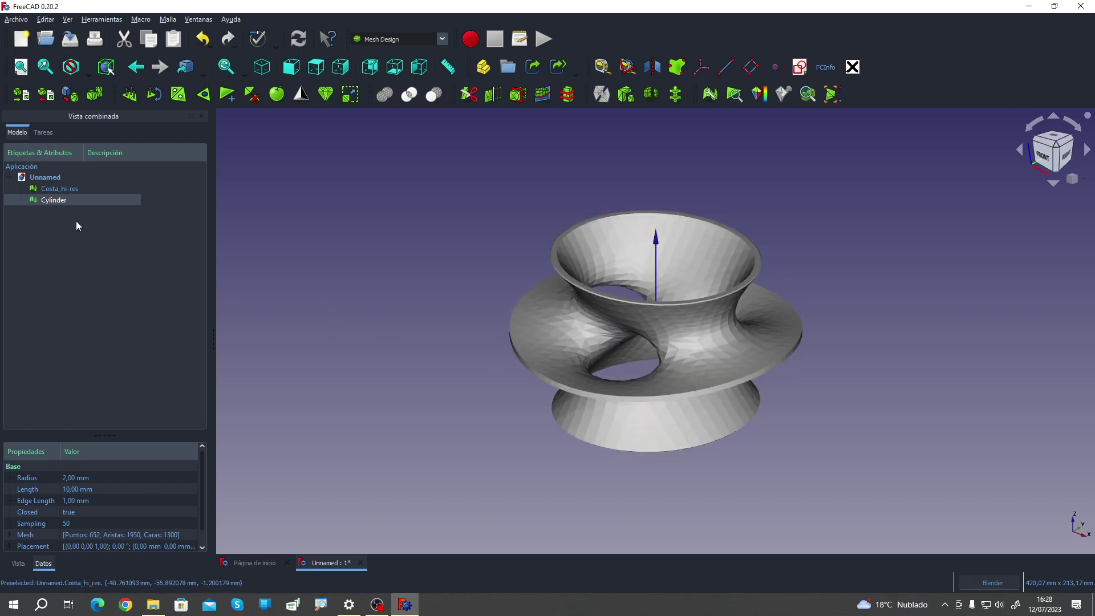
Step: Transform the Cylinder, sliding it out to -61,60 mm and rotating it 90 degrees
right_click(64, 201)
left_click(82, 209)
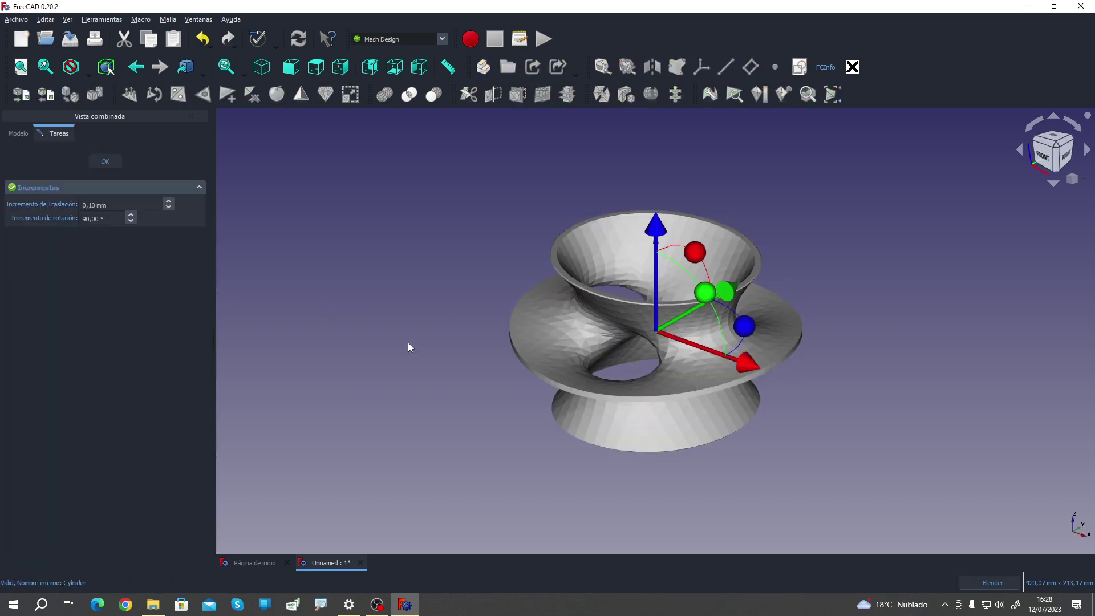
middle_click_drag(408, 342, 360, 344)
left_click_drag(765, 317, 642, 321)
middle_click_drag(641, 321, 639, 399)
scroll(639, 398, "up", 2)
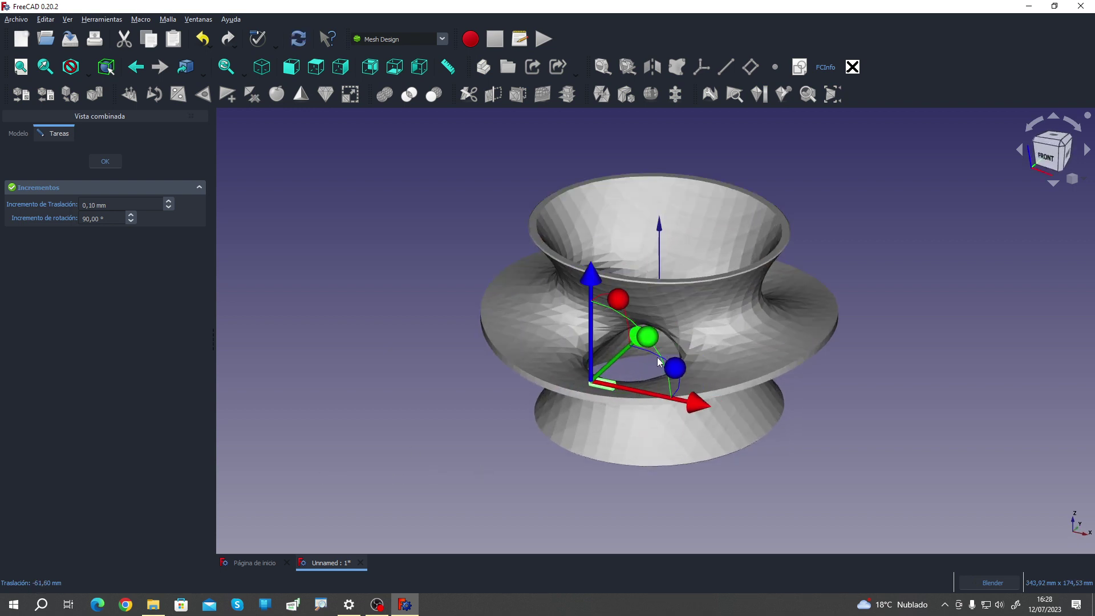
left_click_drag(637, 334, 446, 297)
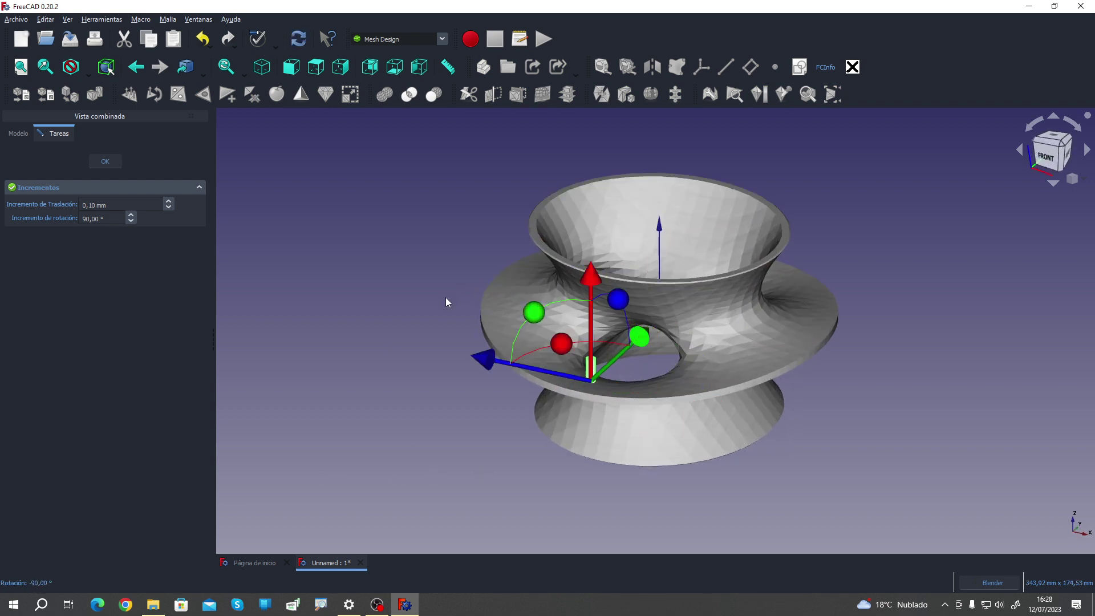
left_click_drag(578, 283, 578, 300)
Step: Raise the cylinder onto the rim in right-side view and confirm its placement
key("3")
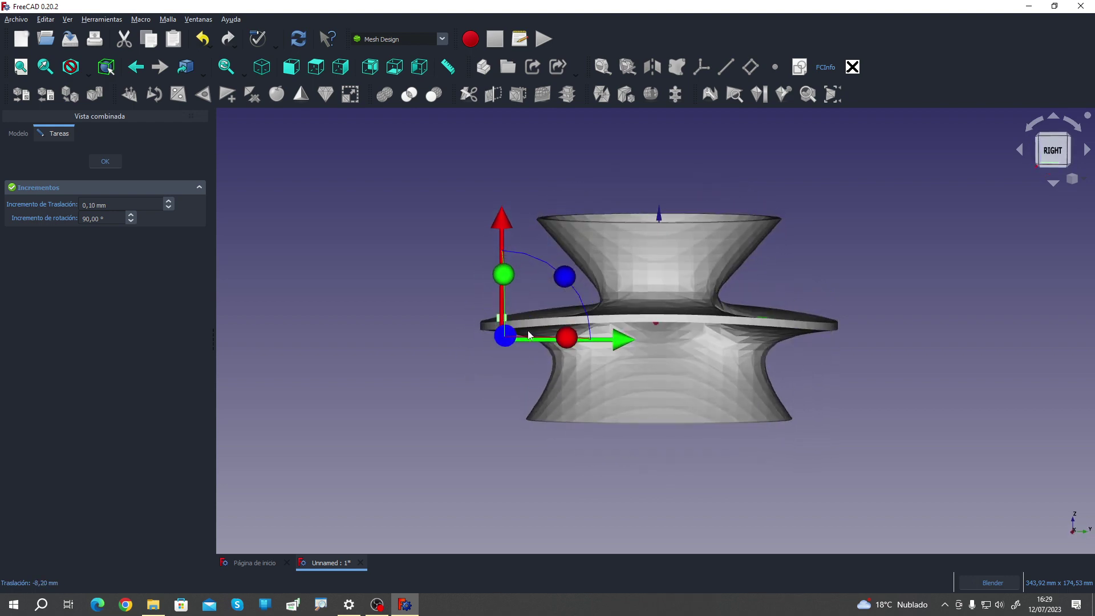
scroll(528, 335, "up", 3)
left_click_drag(470, 257, 470, 254)
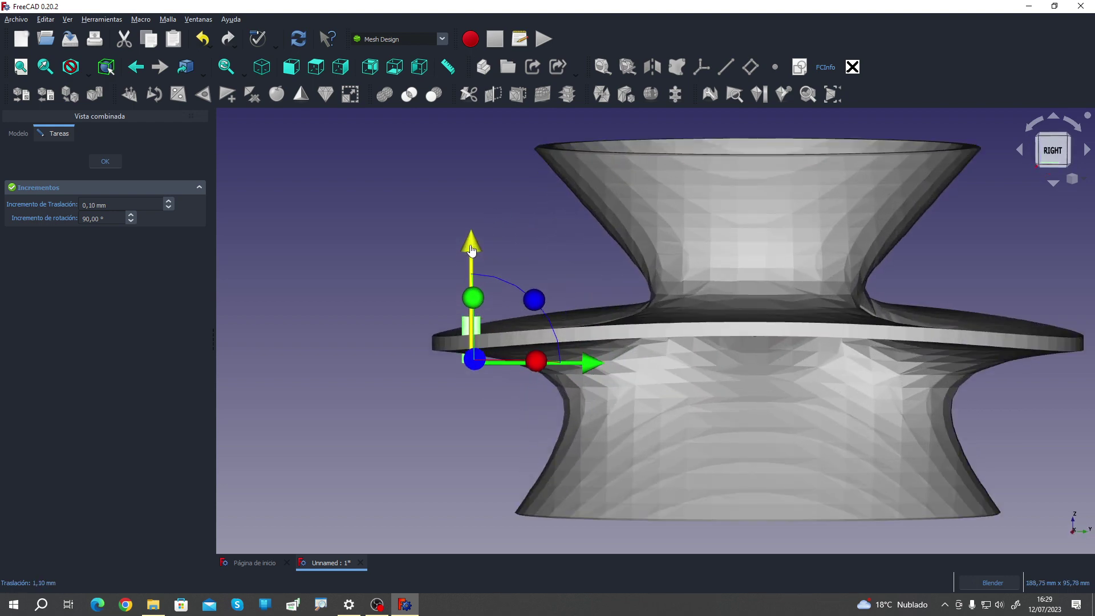
left_click(107, 164)
scroll(409, 343, "up", 1)
middle_click_drag(409, 343, 469, 366)
scroll(470, 367, "down", 5)
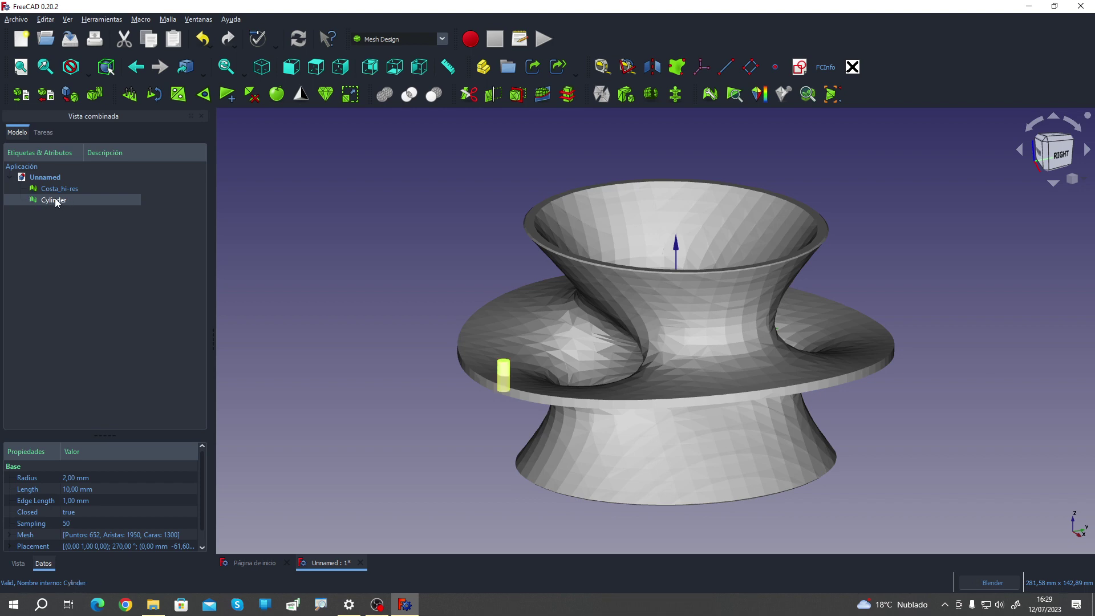
scroll(506, 374, "up", 5)
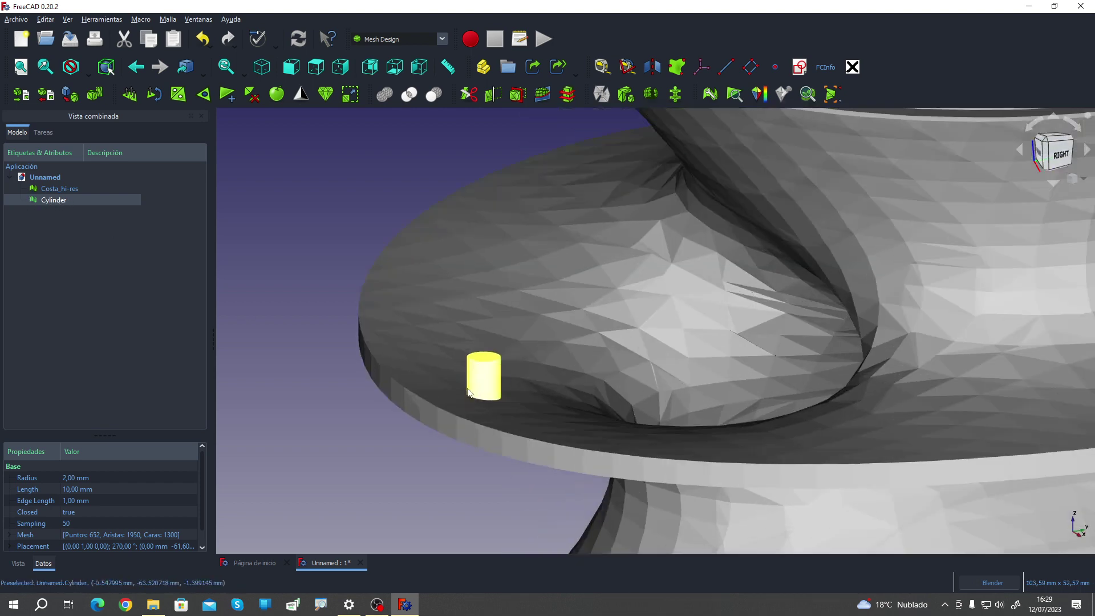
scroll(507, 374, "up", 5)
scroll(608, 357, "up", 4)
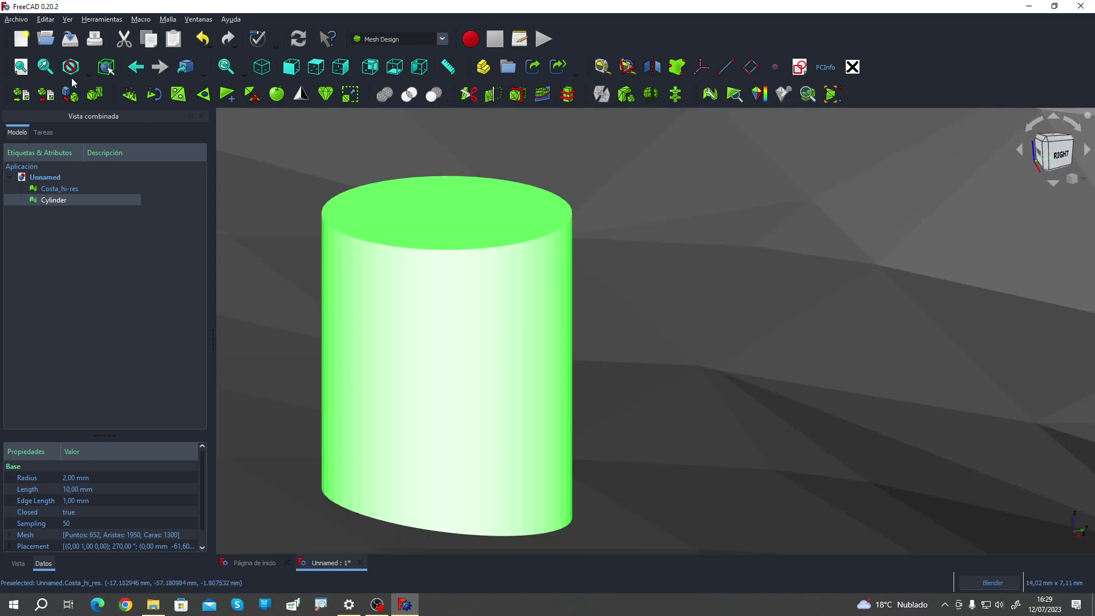
left_click(87, 70)
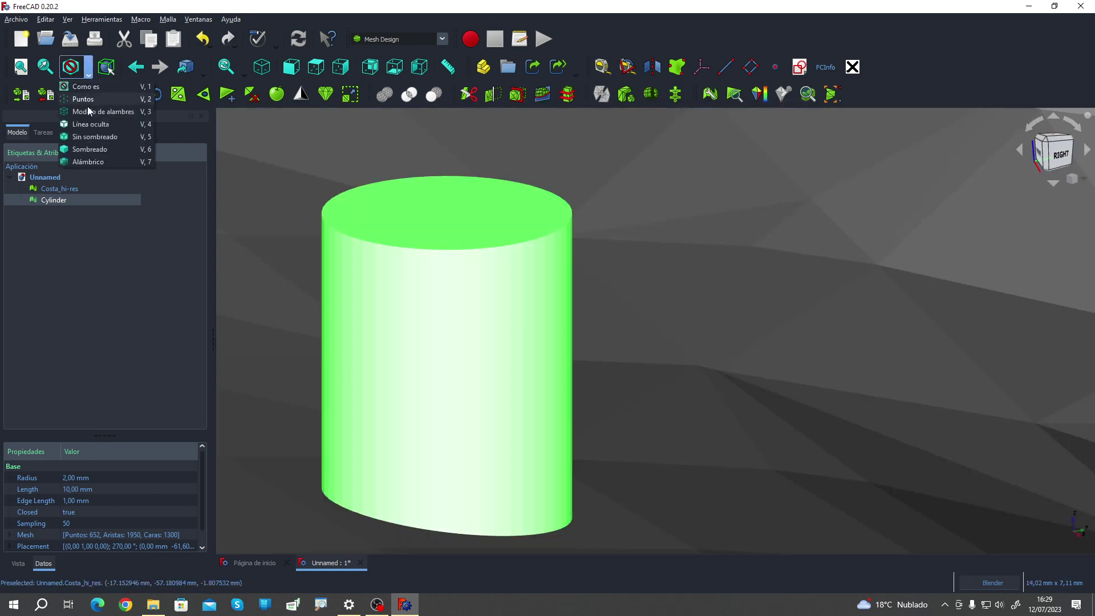
left_click(93, 139)
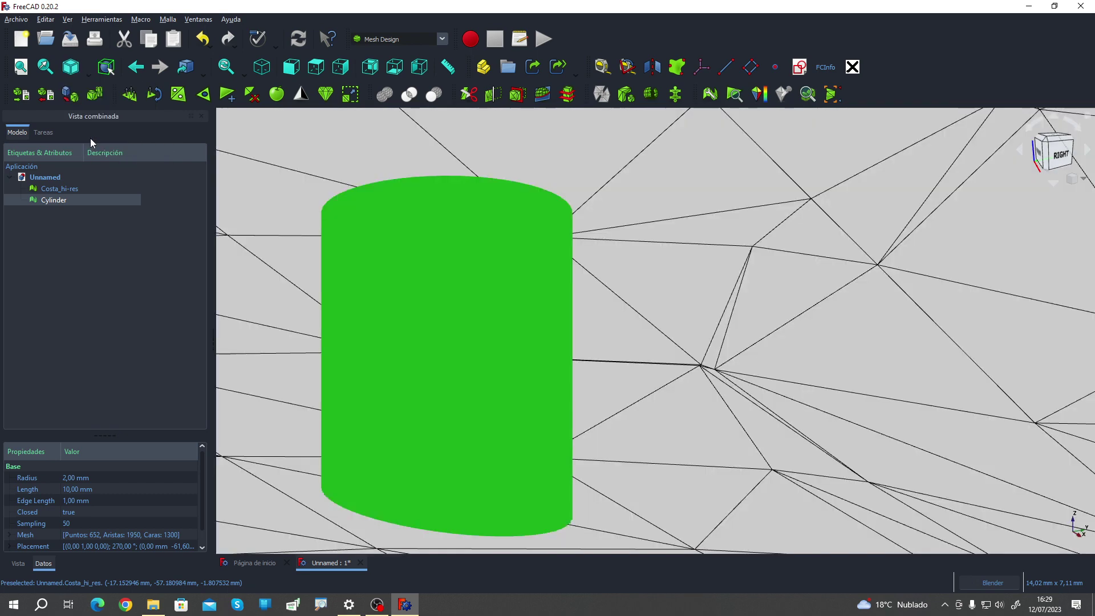
left_click(90, 73)
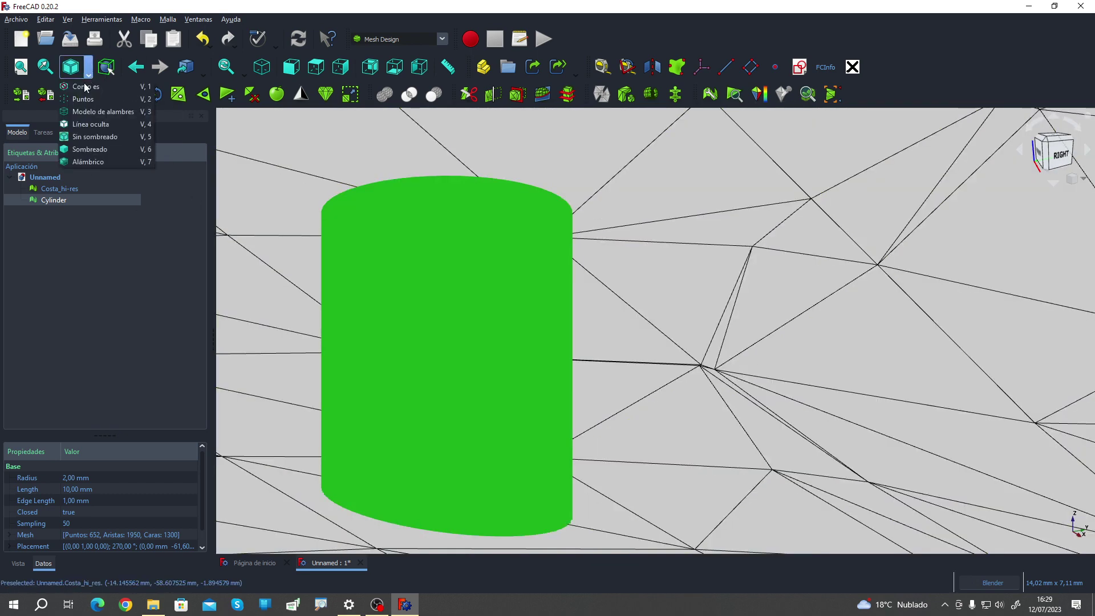
left_click(88, 124)
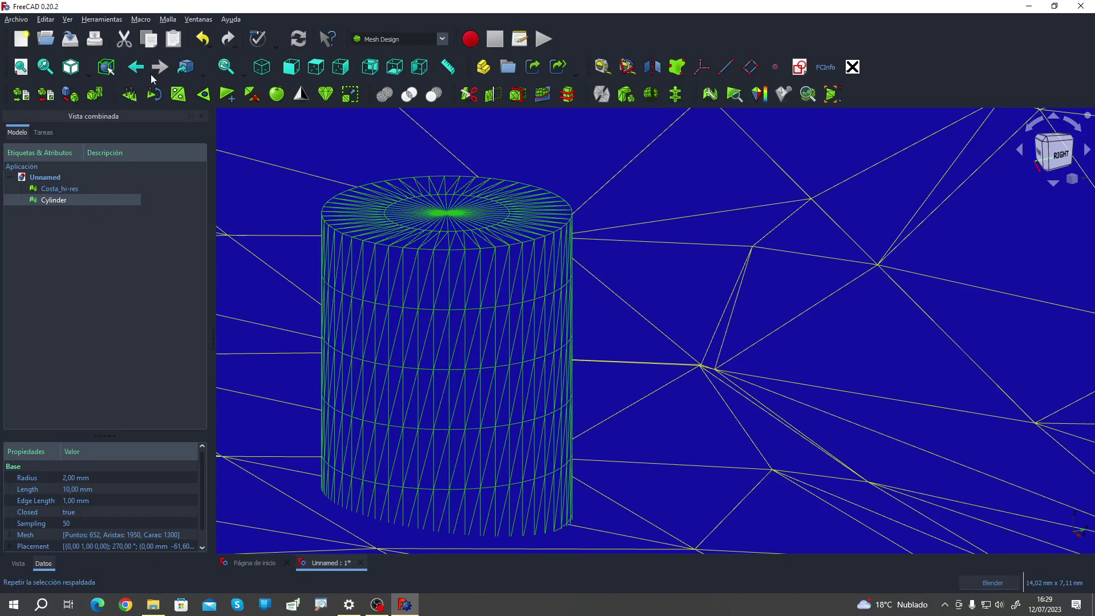
left_click(88, 72)
left_click(77, 88)
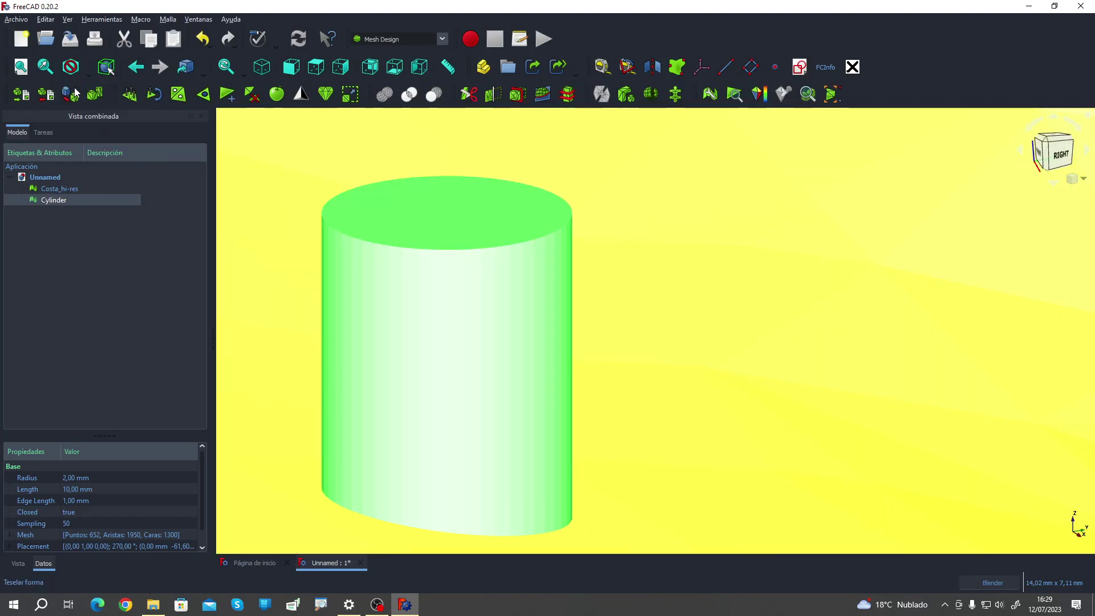
scroll(558, 260, "down", 8)
mouse_move(558, 260)
middle_mouse_down()
mouse_move(519, 295)
mouse_move(462, 302)
mouse_move(601, 344)
mouse_move(567, 372)
mouse_move(512, 345)
mouse_move(529, 357)
middle_mouse_up()
scroll(519, 359, "up", 3)
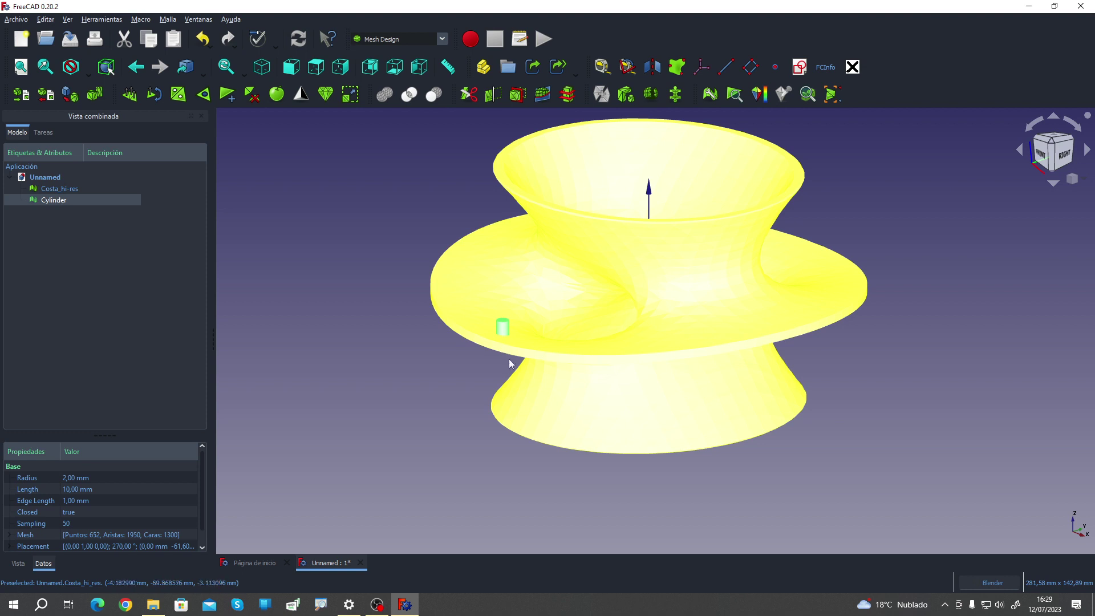
mouse_move(398, 439)
middle_mouse_down()
mouse_move(386, 422)
mouse_move(422, 394)
mouse_move(420, 342)
mouse_move(460, 363)
middle_mouse_up()
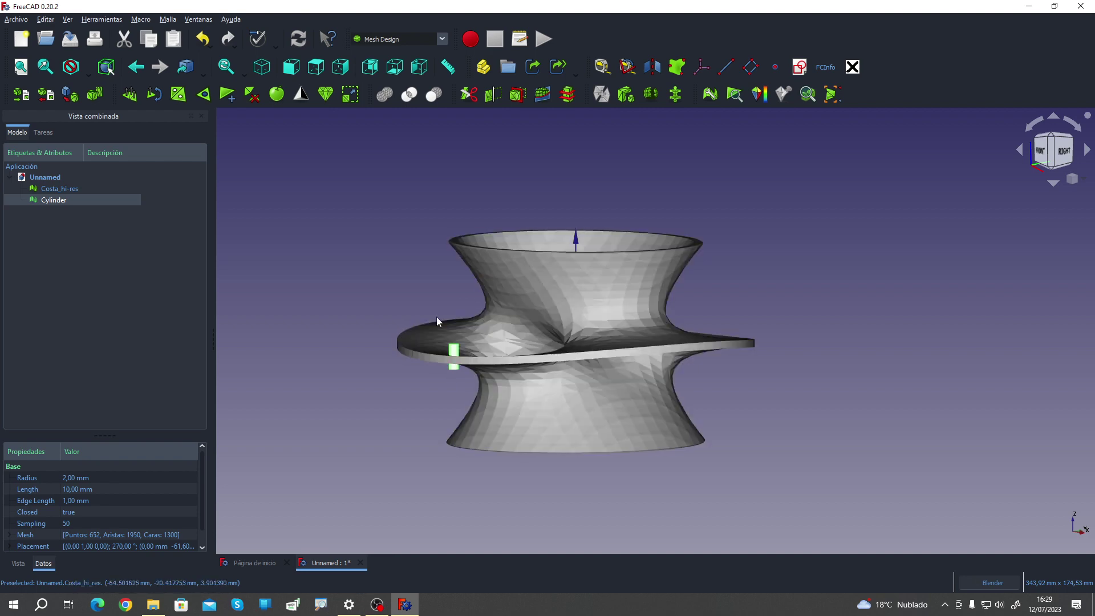
mouse_move(361, 367)
middle_mouse_down()
mouse_move(297, 423)
mouse_move(307, 443)
middle_mouse_up()
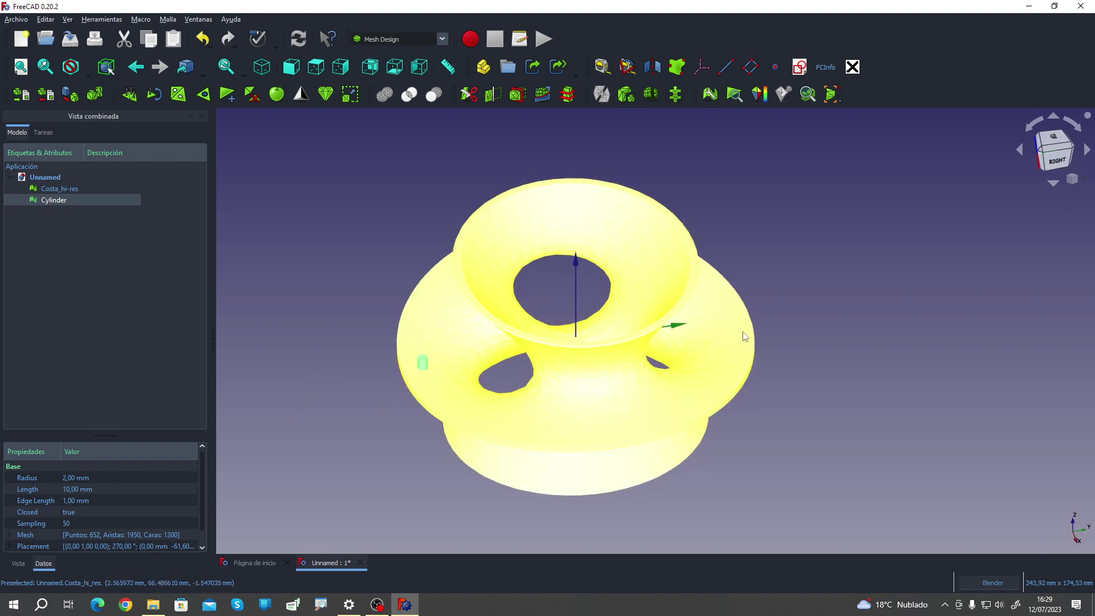
middle_click_drag(402, 393, 411, 435)
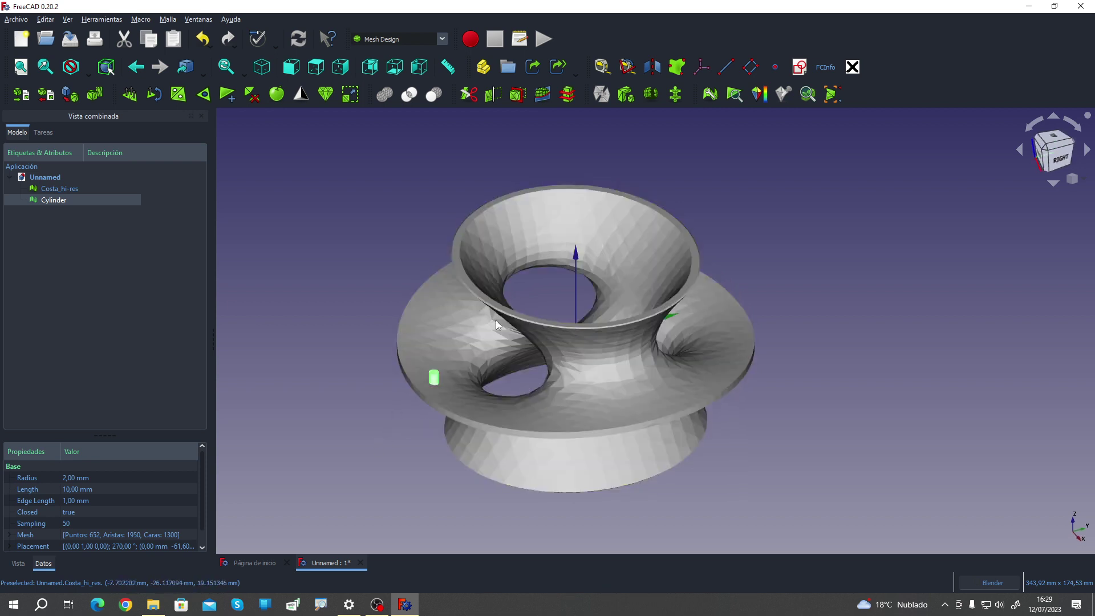
middle_click_drag(496, 321, 411, 394)
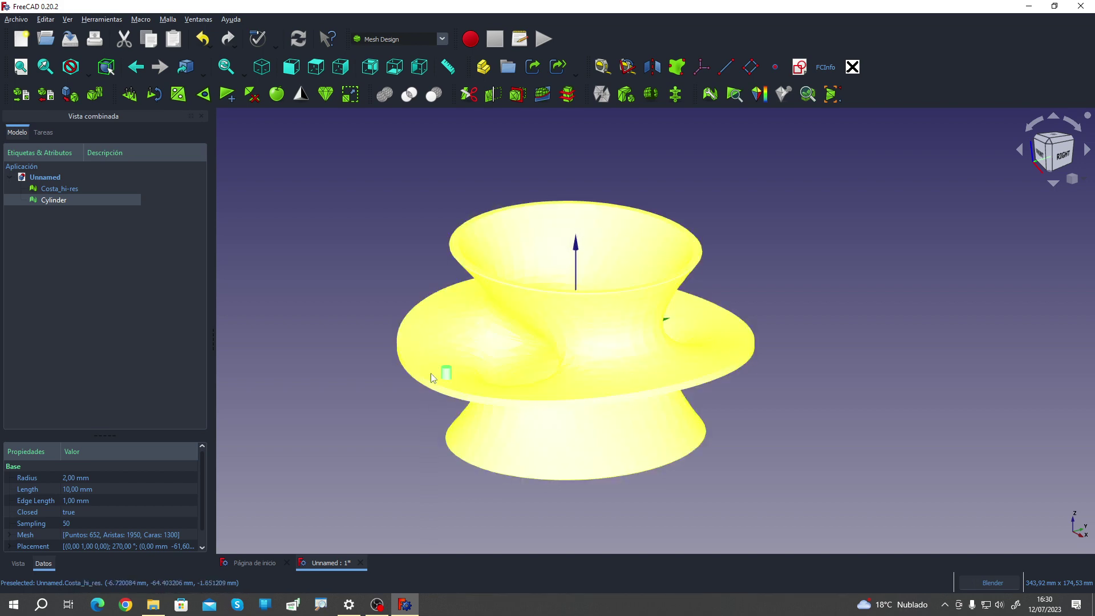
mouse_move(431, 381)
middle_mouse_down()
mouse_move(390, 407)
mouse_move(475, 392)
mouse_move(341, 344)
middle_mouse_up()
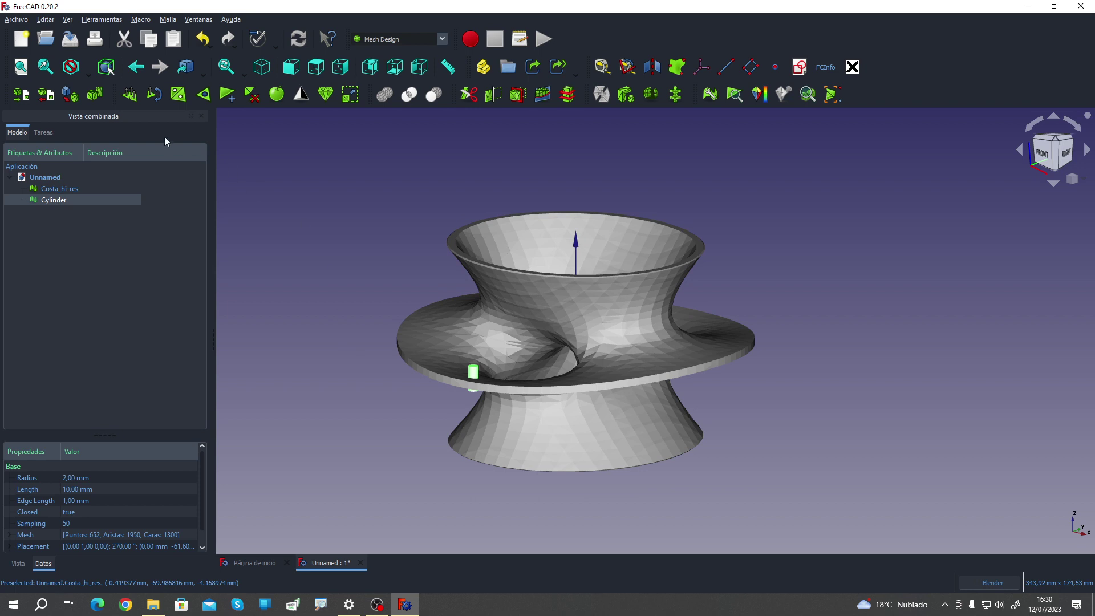
Step: Cancel the Regular solid dialog, clear the selection, then pick Costa_hi-res and Cylinder together
left_click(95, 94)
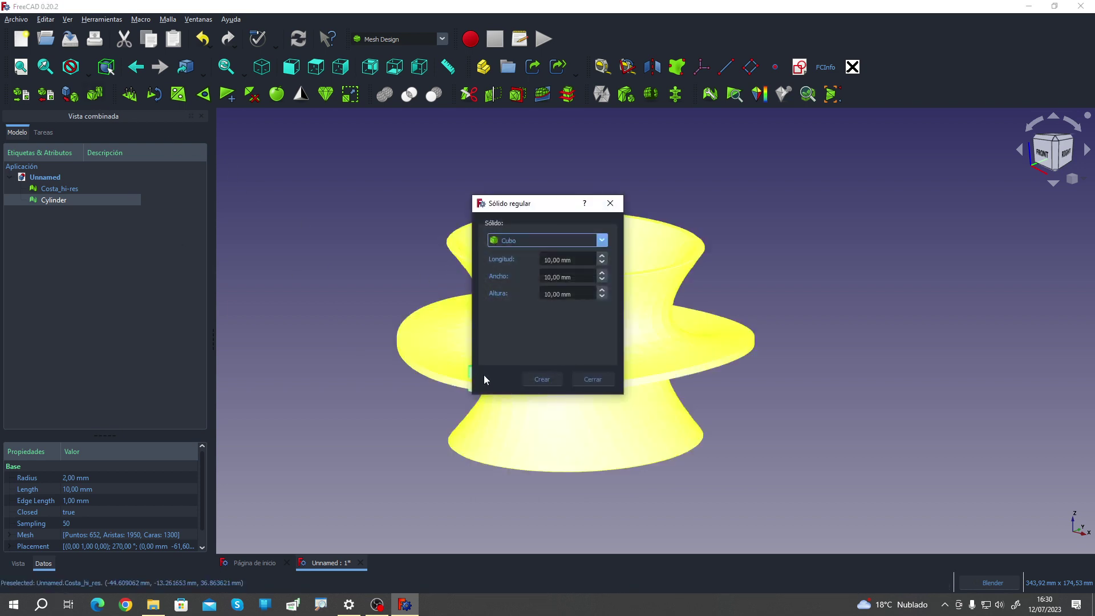
left_click(594, 380)
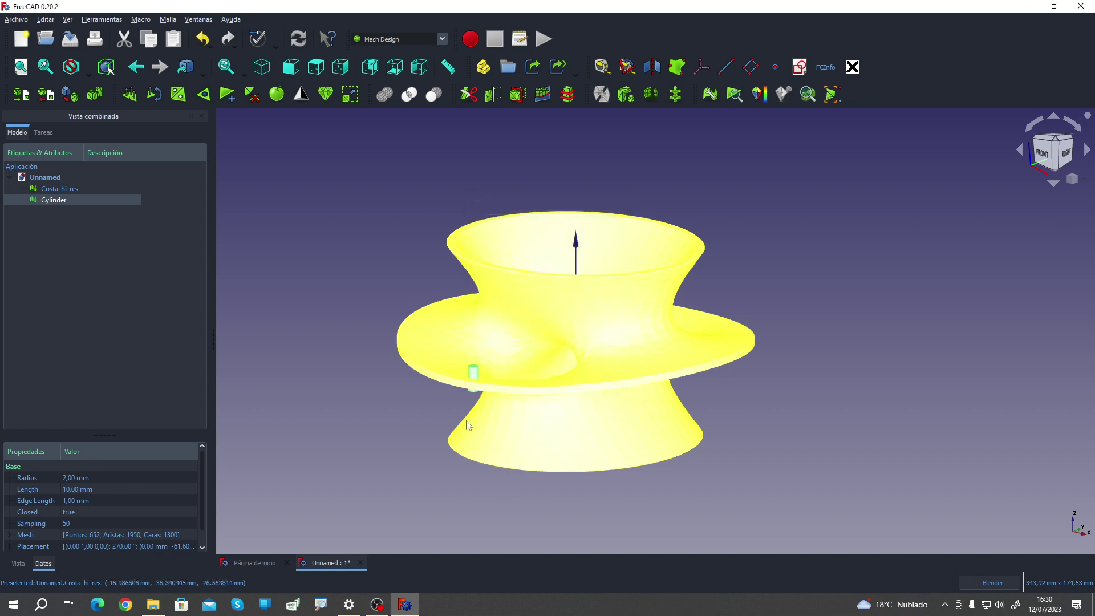
left_click(368, 399)
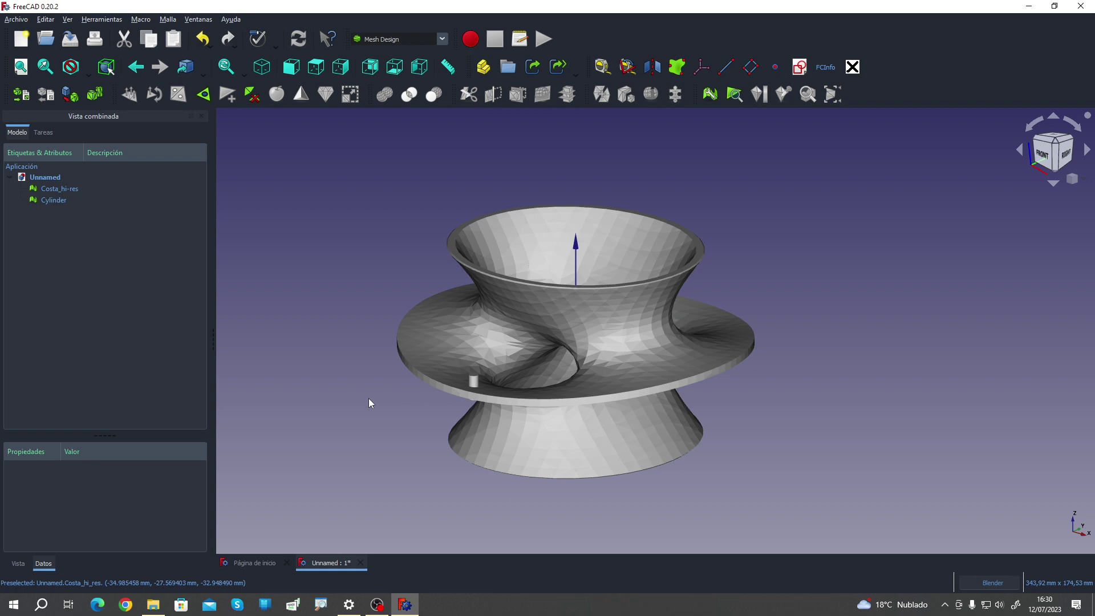
left_click(60, 188)
left_click(62, 201, "ctrl")
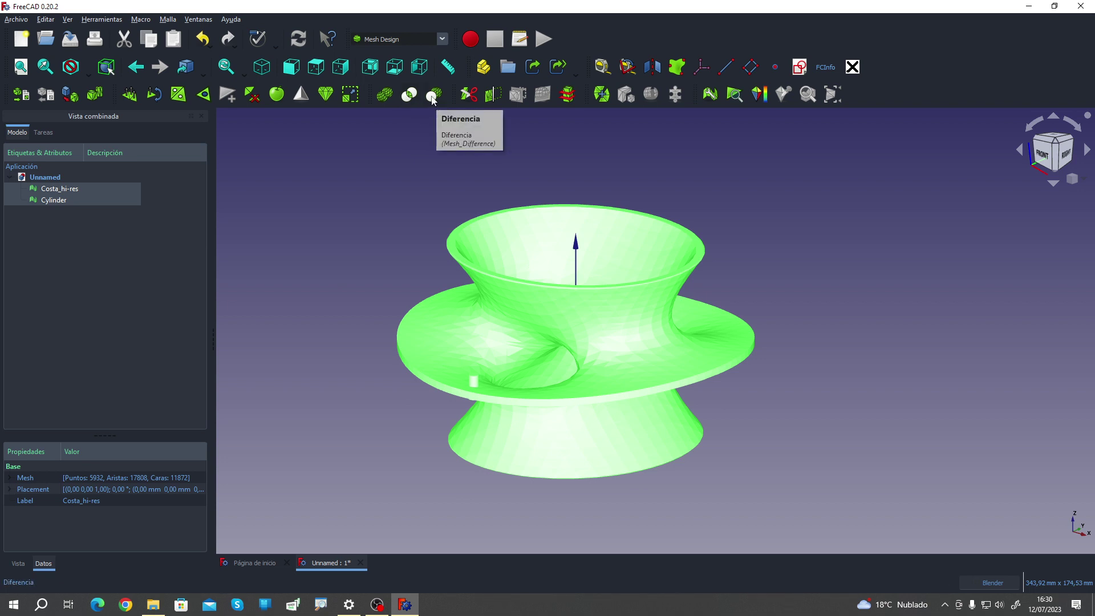
left_click(432, 97)
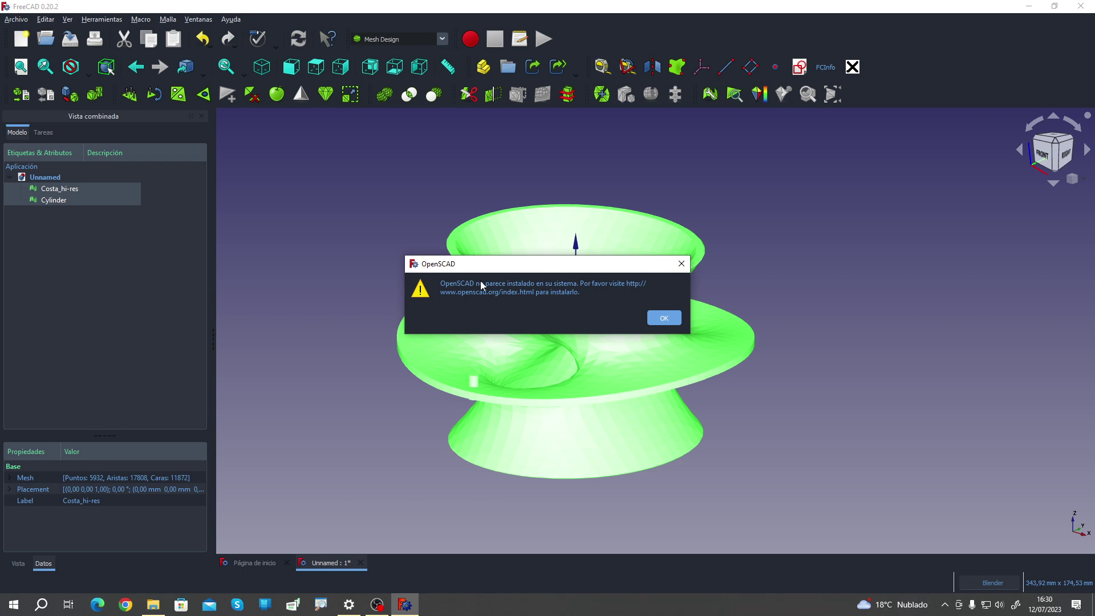
left_click(661, 317)
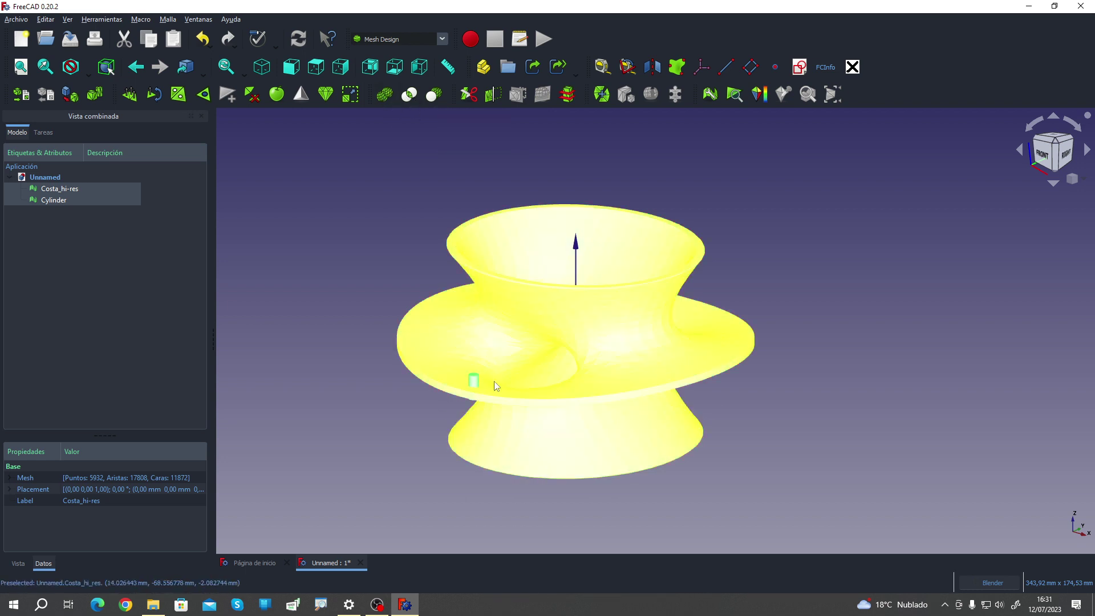
left_click(450, 301)
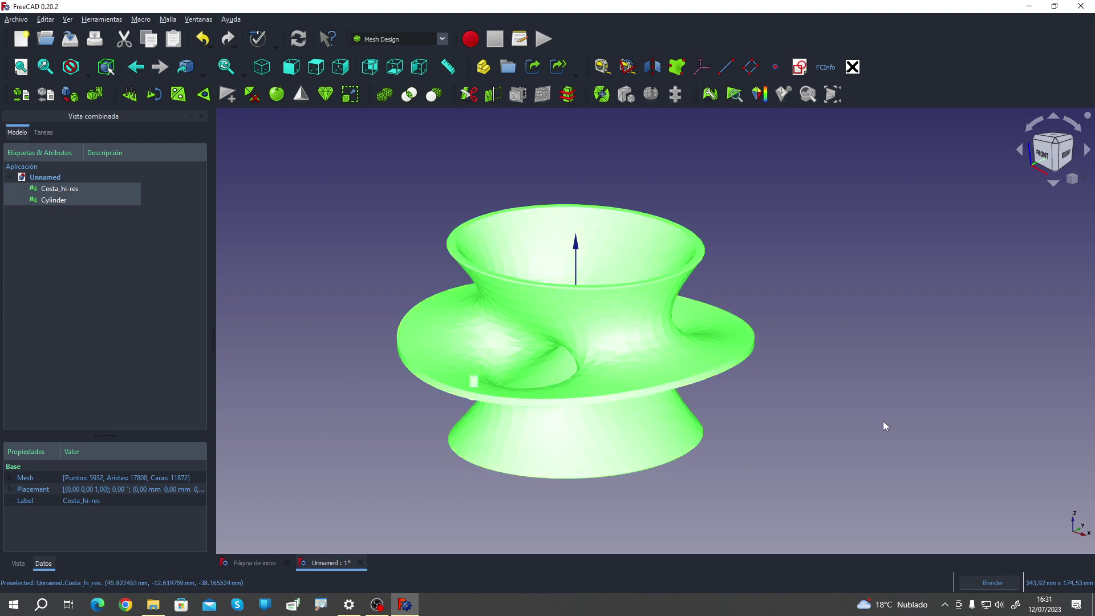
mouse_move(826, 420)
middle_mouse_down()
mouse_move(742, 408)
mouse_move(778, 384)
mouse_move(884, 416)
mouse_move(887, 430)
middle_mouse_up()
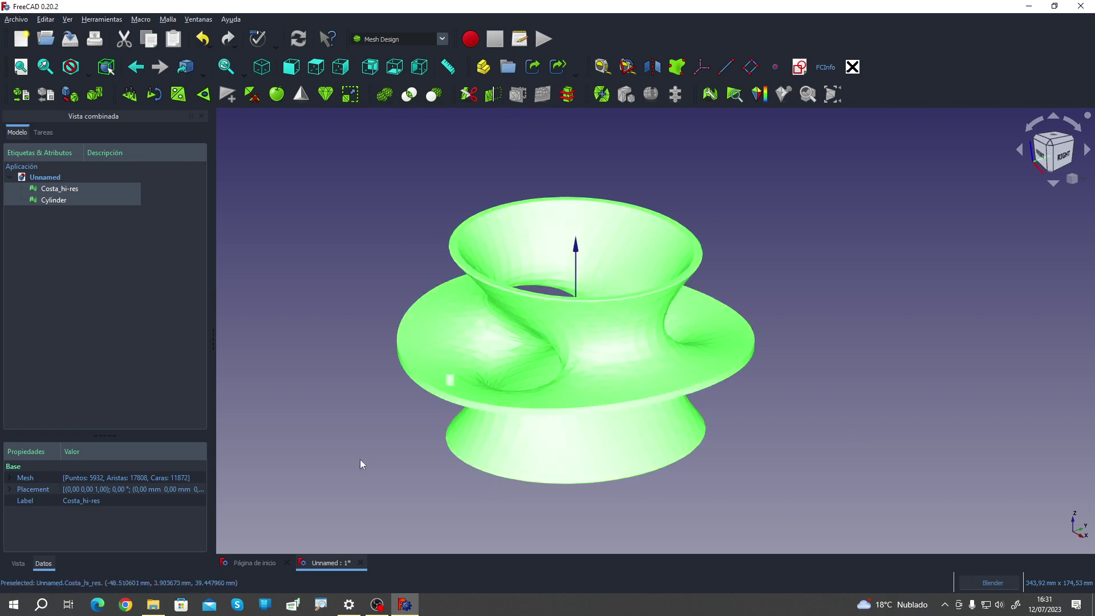
middle_click_drag(361, 459, 381, 462)
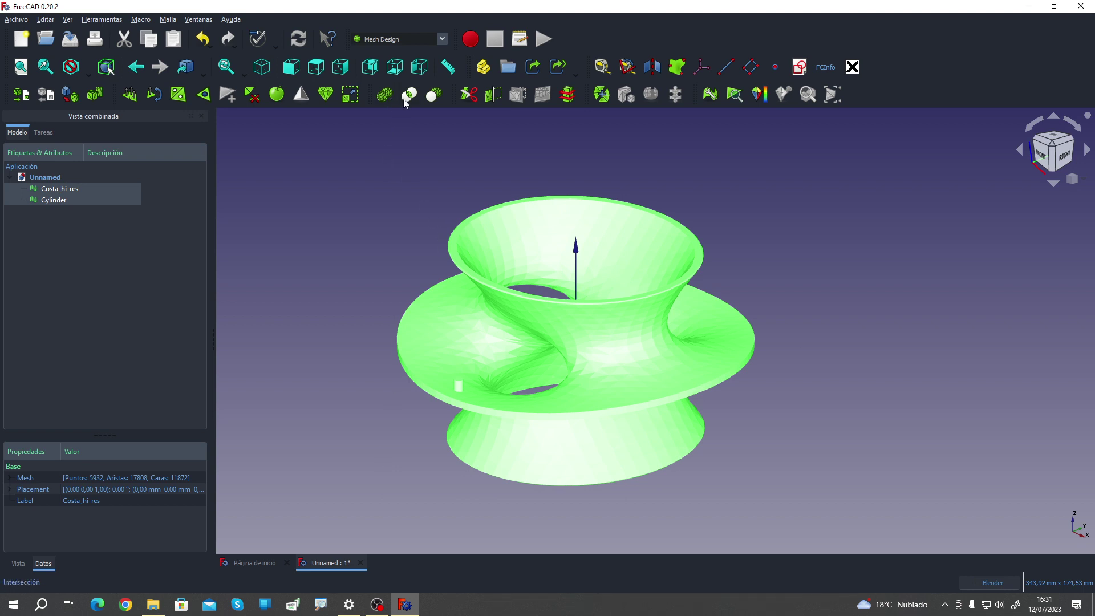
mouse_move(385, 384)
middle_mouse_down()
mouse_move(371, 342)
mouse_move(421, 397)
middle_mouse_up()
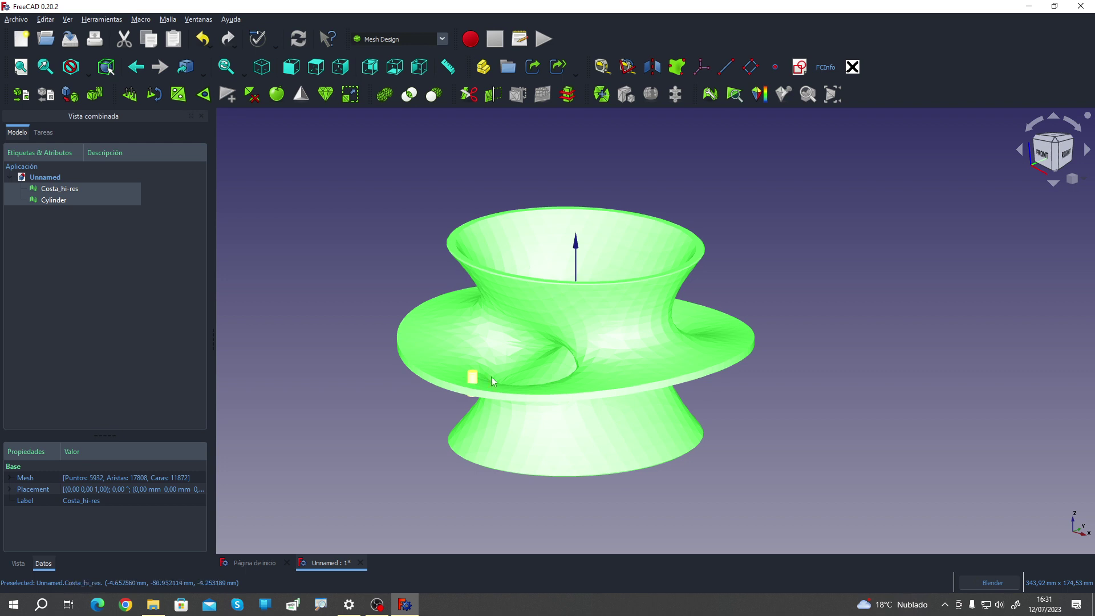
mouse_move(680, 464)
middle_mouse_down()
mouse_move(640, 431)
mouse_move(709, 472)
middle_mouse_up()
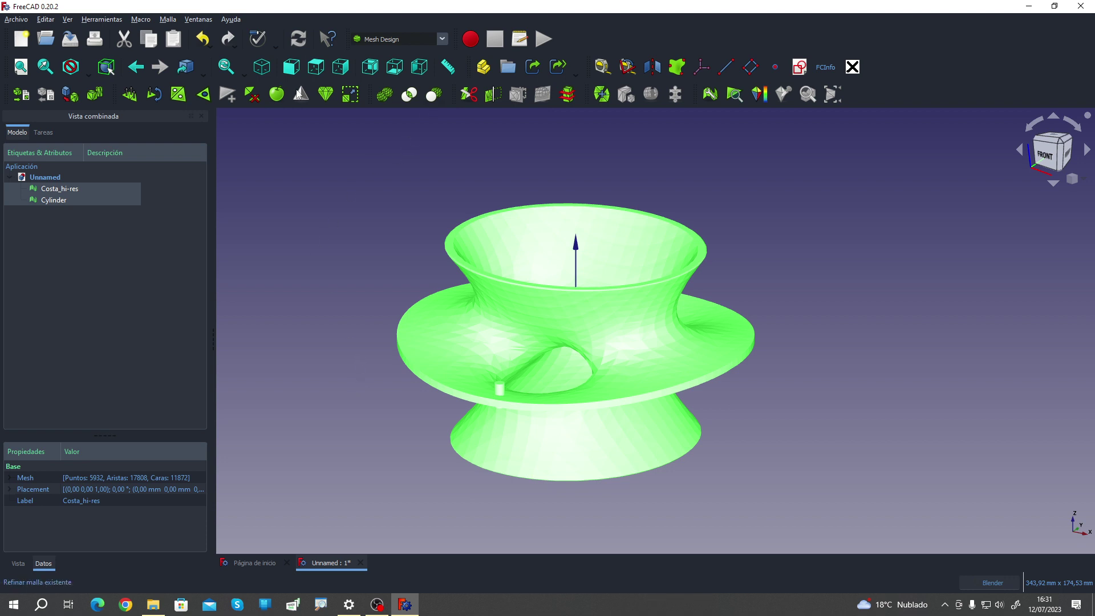
mouse_move(344, 362)
middle_mouse_down()
mouse_move(293, 403)
mouse_move(262, 318)
mouse_move(207, 351)
mouse_move(308, 398)
middle_mouse_up()
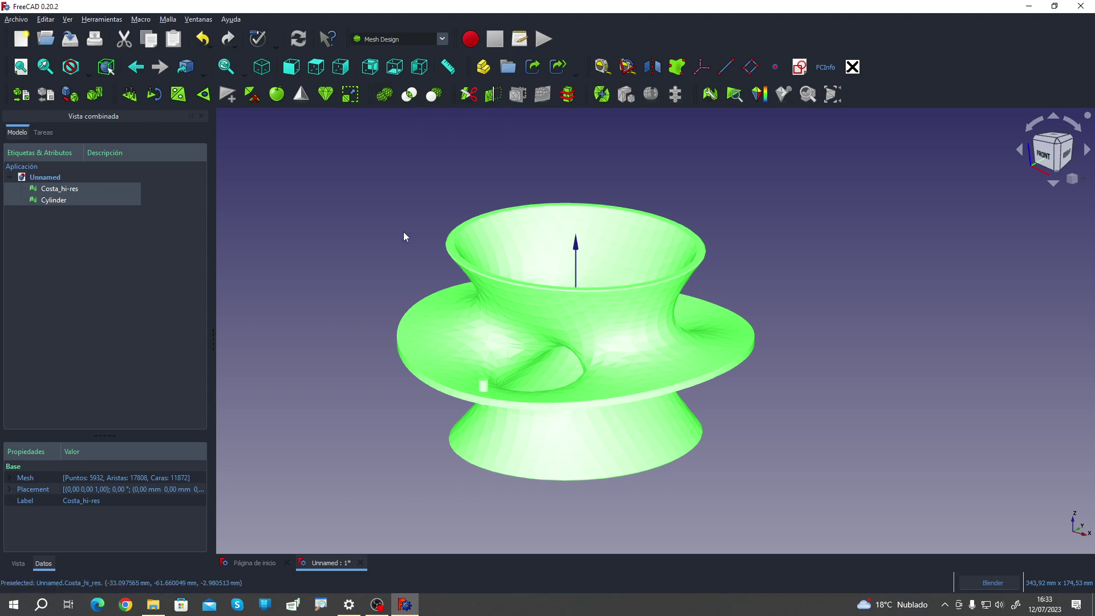
left_click(554, 454)
mouse_move(343, 355)
middle_mouse_down()
mouse_move(369, 313)
mouse_move(354, 269)
mouse_move(313, 293)
mouse_move(275, 343)
middle_mouse_up()
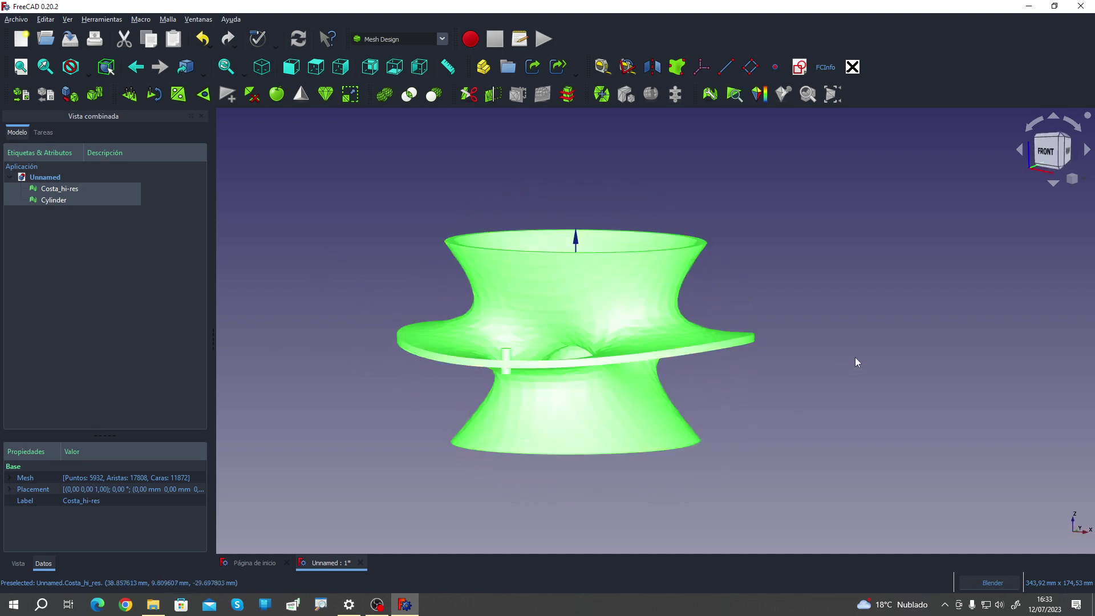
mouse_move(856, 362)
middle_mouse_down()
mouse_move(795, 382)
mouse_move(769, 377)
mouse_move(801, 384)
middle_mouse_up()
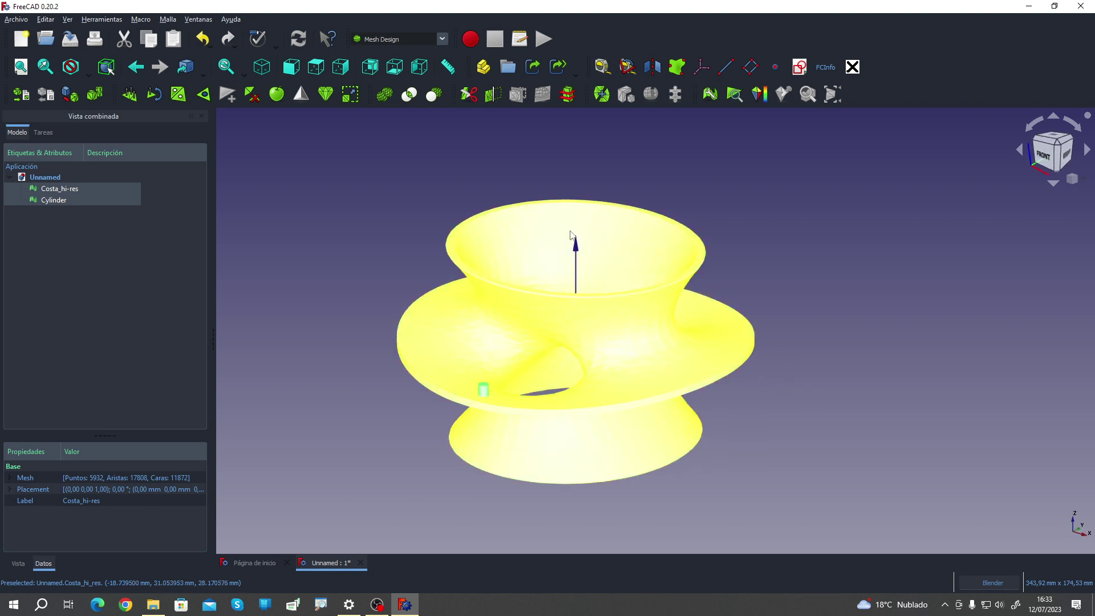
middle_click_drag(385, 174, 392, 181)
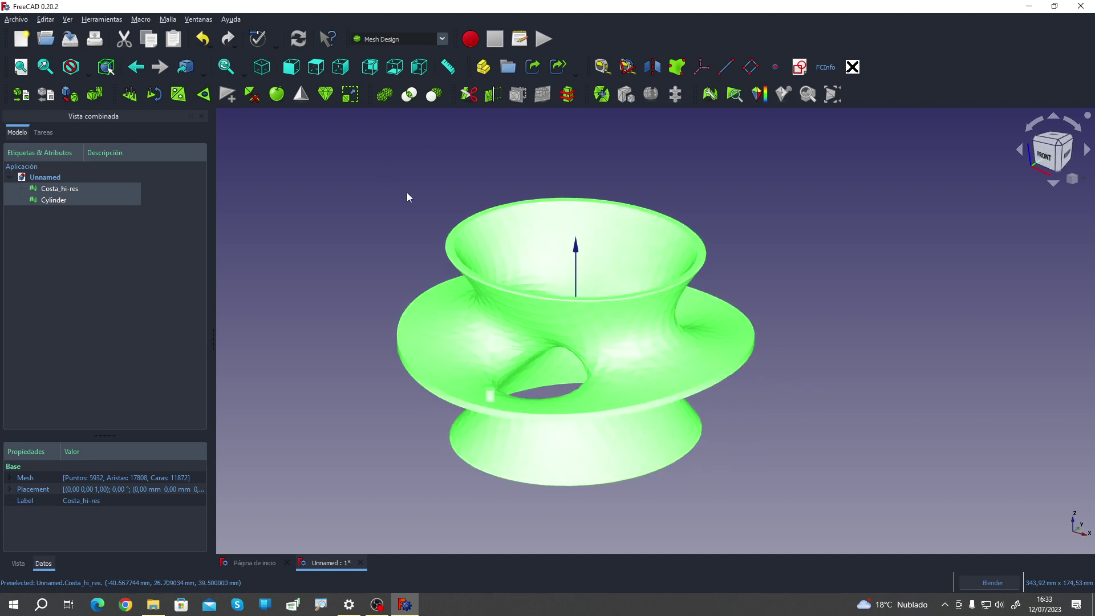
left_click(407, 197)
Step: Delete the Cylinder mesh, glance at the Regular solid types without creating anything, and orbit
left_click(62, 201)
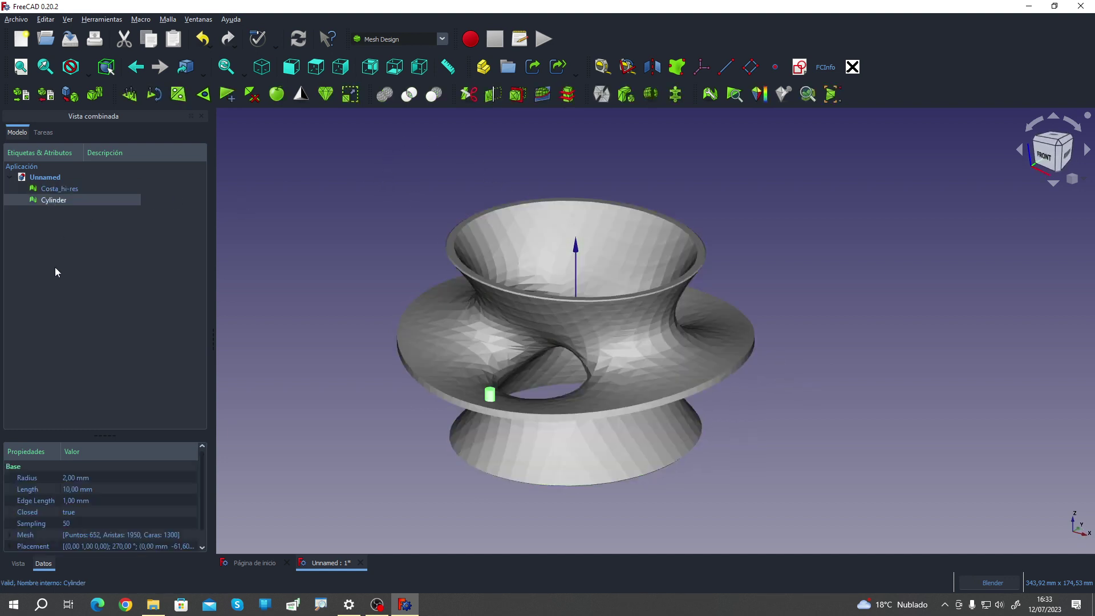
key("Delete")
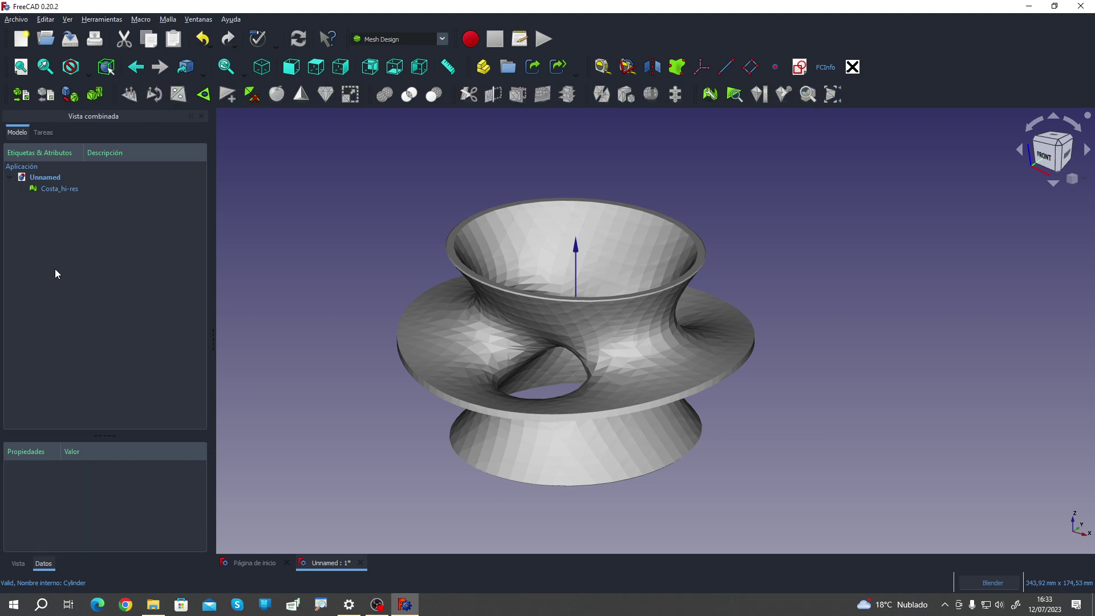
left_click(95, 96)
left_click(536, 243)
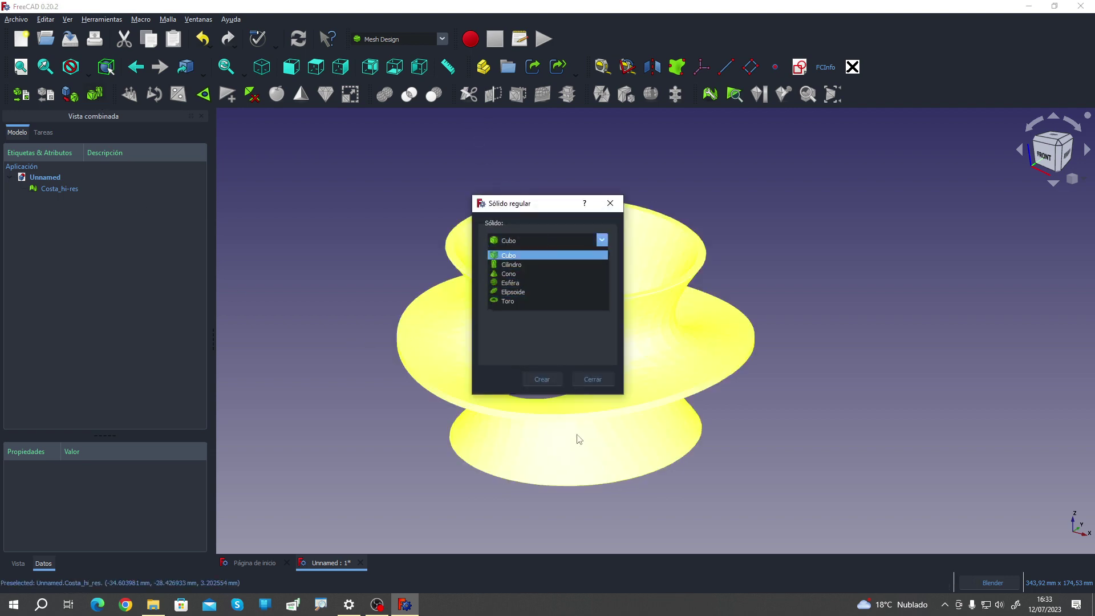
left_click(593, 377)
left_click(593, 378)
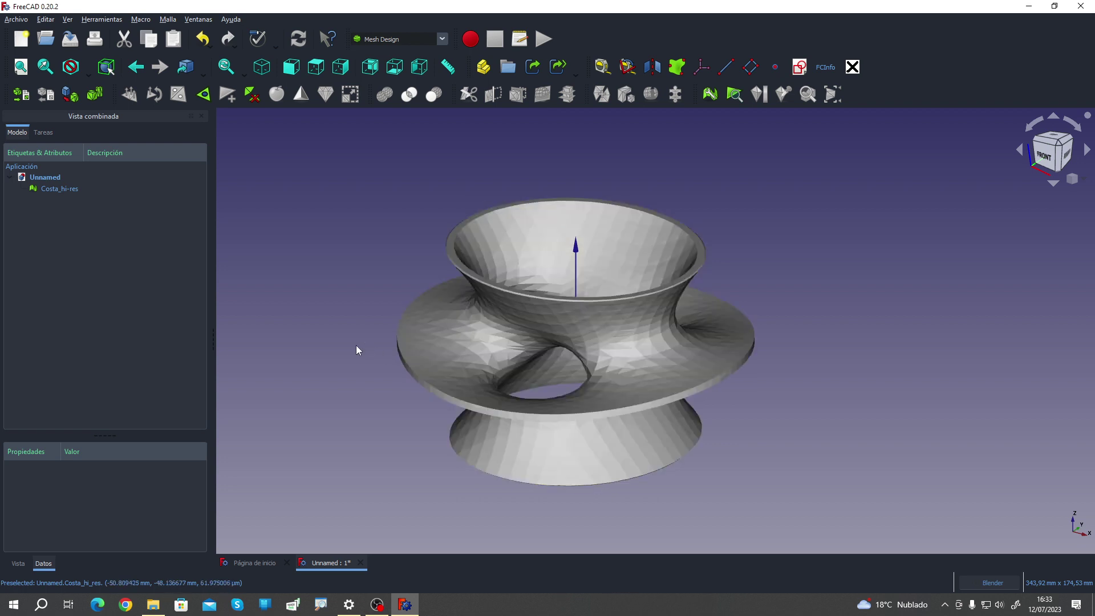
middle_click_drag(350, 333, 363, 346)
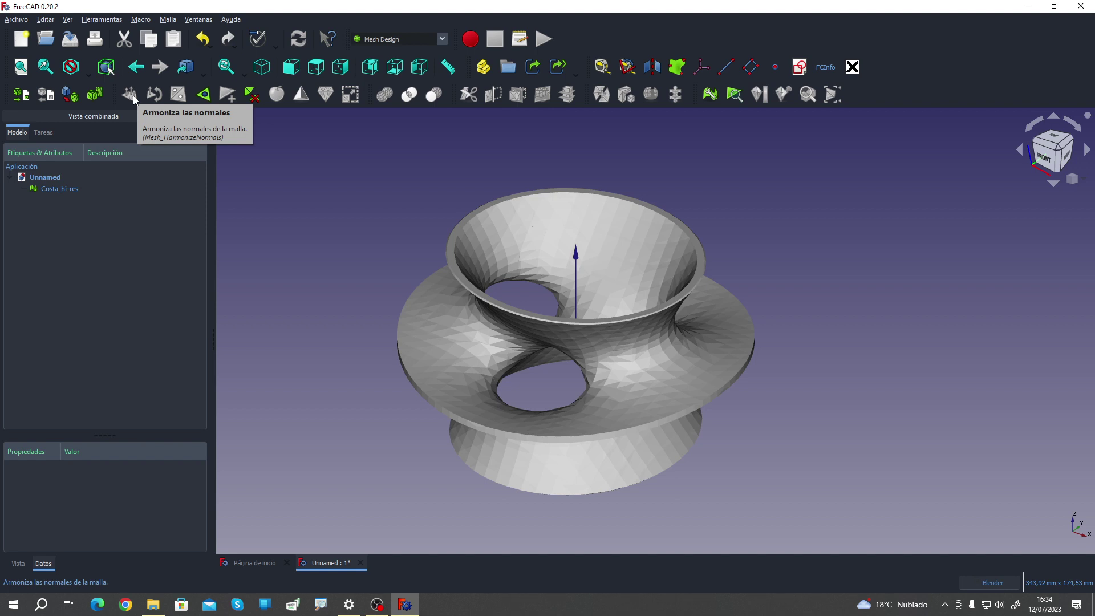
Step: Orbit the Costa mesh through front, underside and top views, then select it
left_click(131, 95)
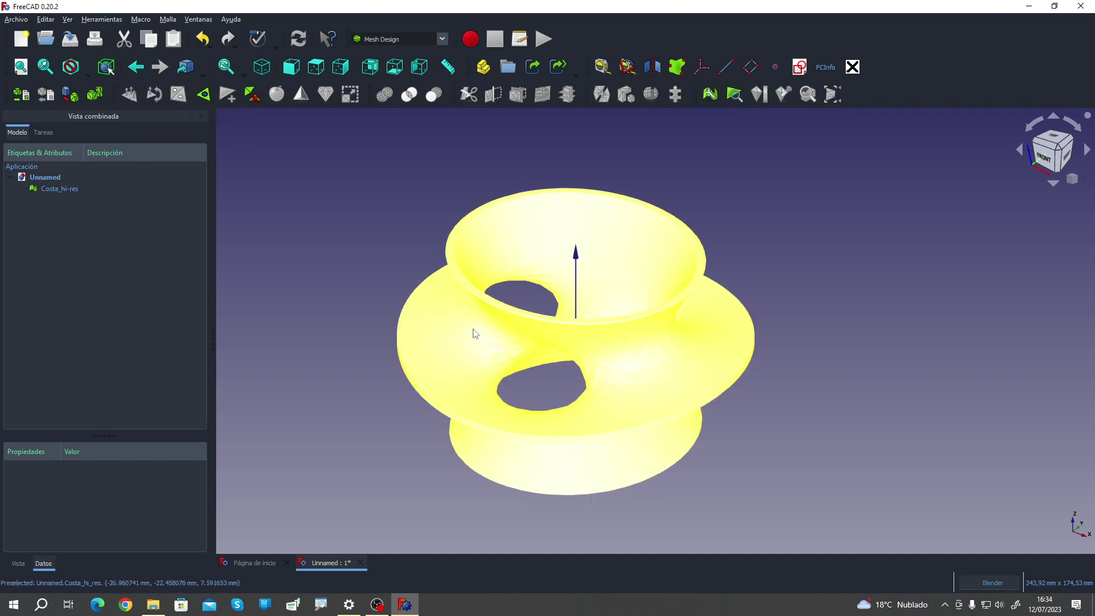
middle_click_drag(303, 449, 415, 433)
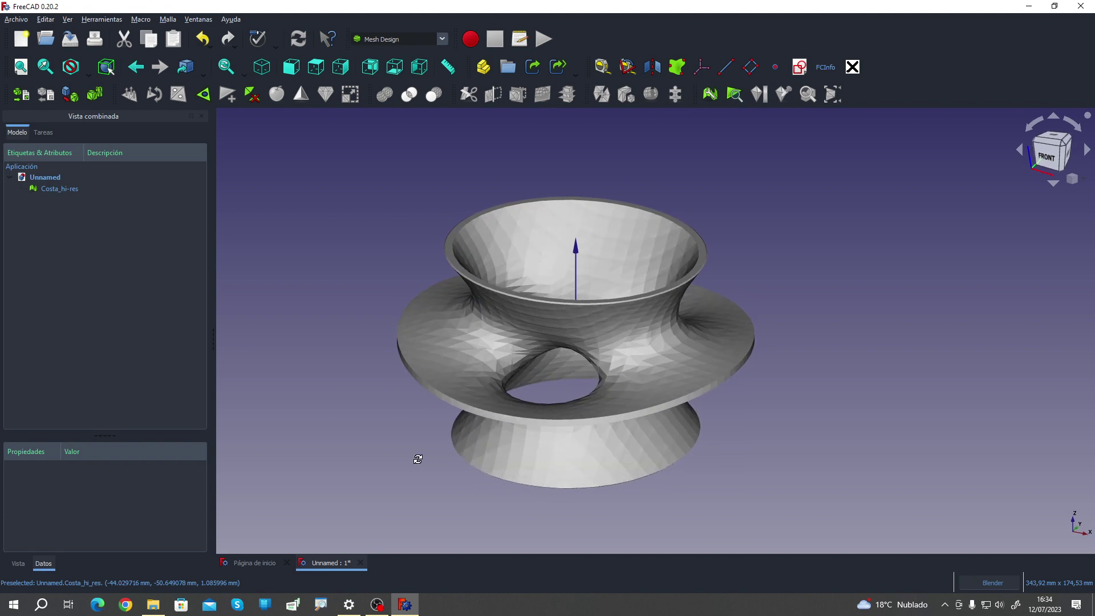
mouse_move(415, 433)
middle_mouse_down()
mouse_move(401, 313)
mouse_move(747, 525)
mouse_move(734, 501)
mouse_move(734, 344)
mouse_move(673, 360)
mouse_move(488, 450)
mouse_move(450, 511)
middle_mouse_up()
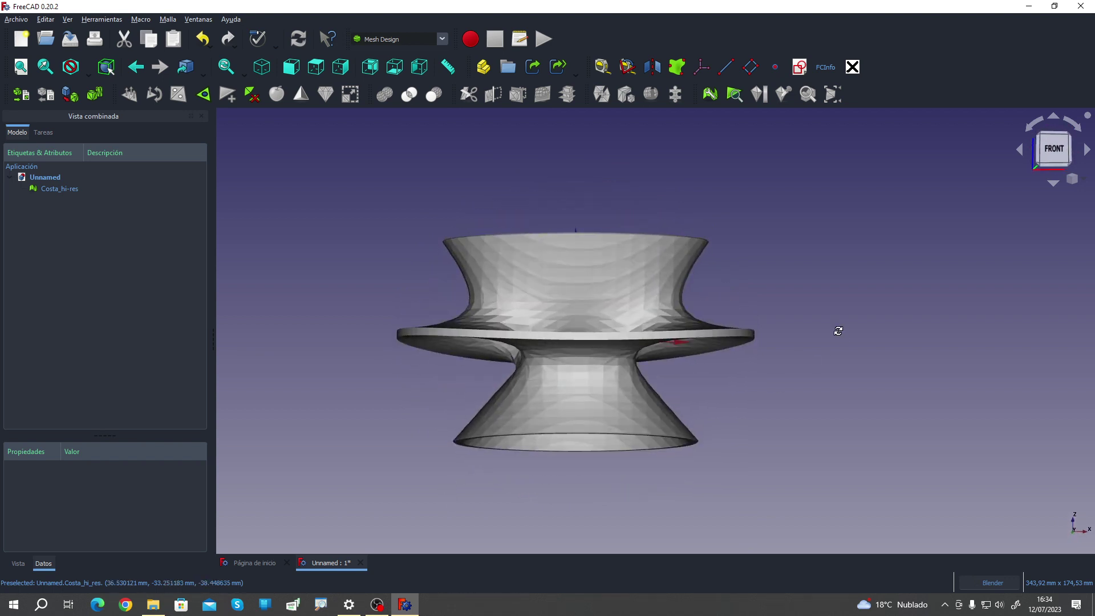
mouse_move(839, 325)
middle_mouse_down()
mouse_move(660, 418)
mouse_move(596, 409)
mouse_move(590, 386)
mouse_move(616, 354)
middle_mouse_up()
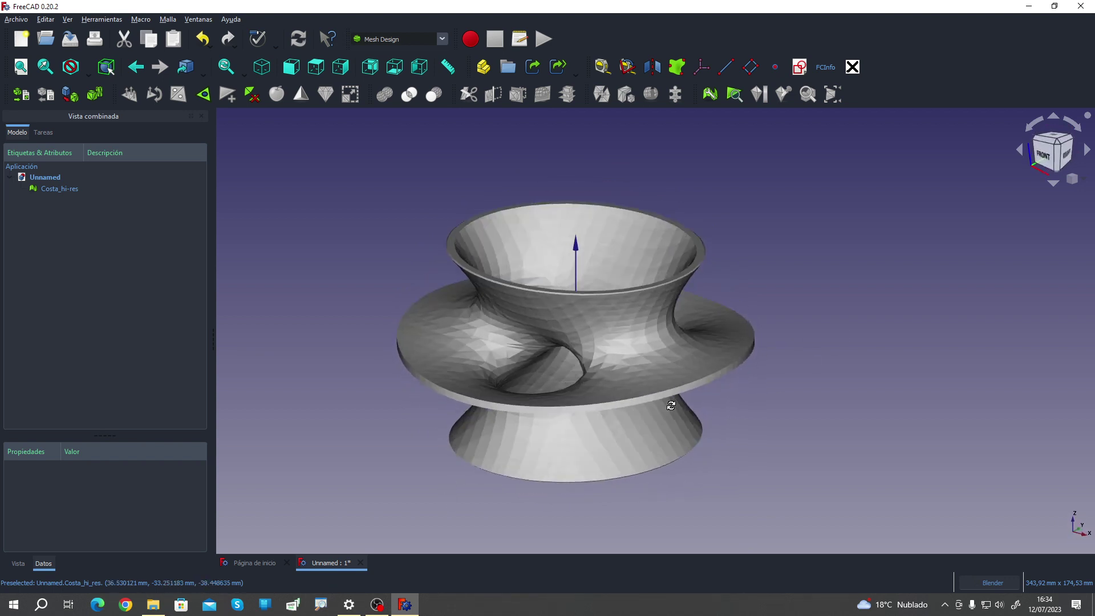
mouse_move(500, 457)
middle_mouse_down()
mouse_move(782, 367)
mouse_move(845, 420)
mouse_move(844, 349)
mouse_move(845, 433)
mouse_move(897, 457)
middle_mouse_up()
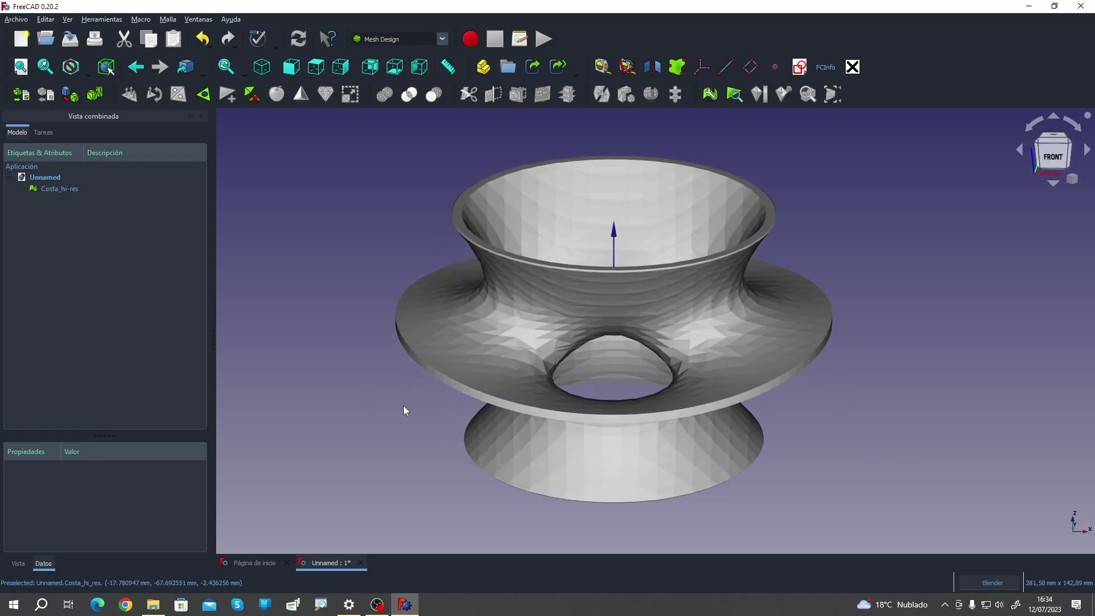
scroll(368, 399, "up", 3)
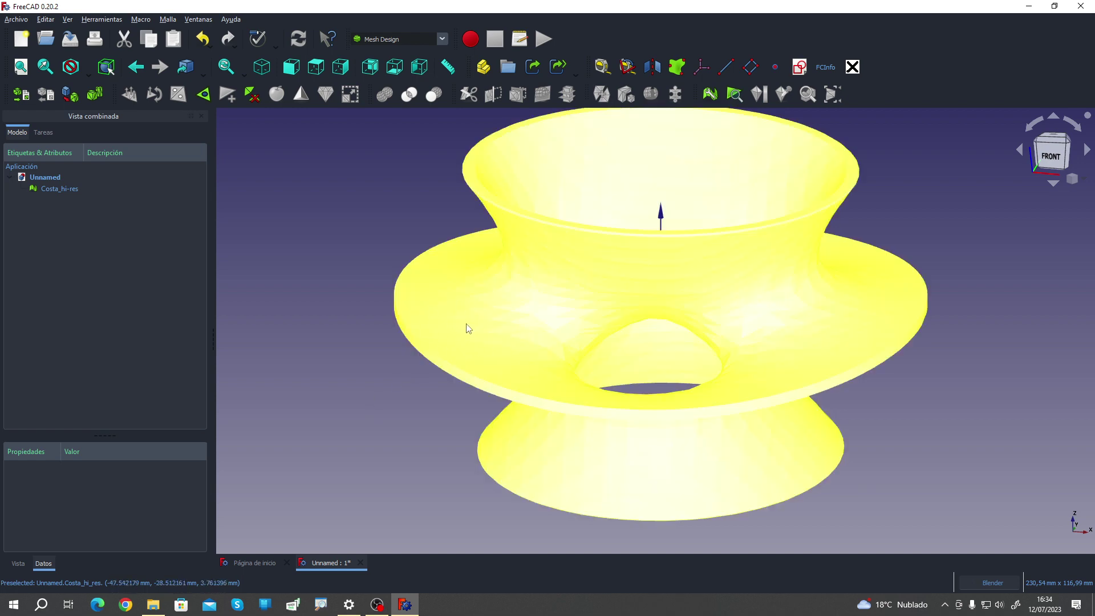
scroll(413, 414, "down", 1)
scroll(412, 414, "down", 2)
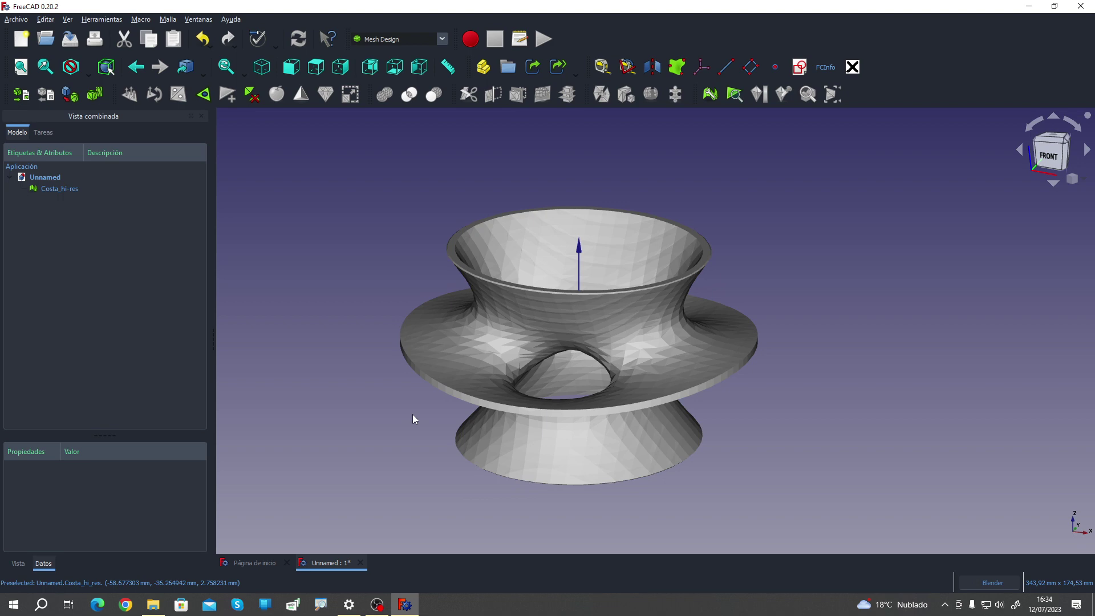
left_click(462, 349)
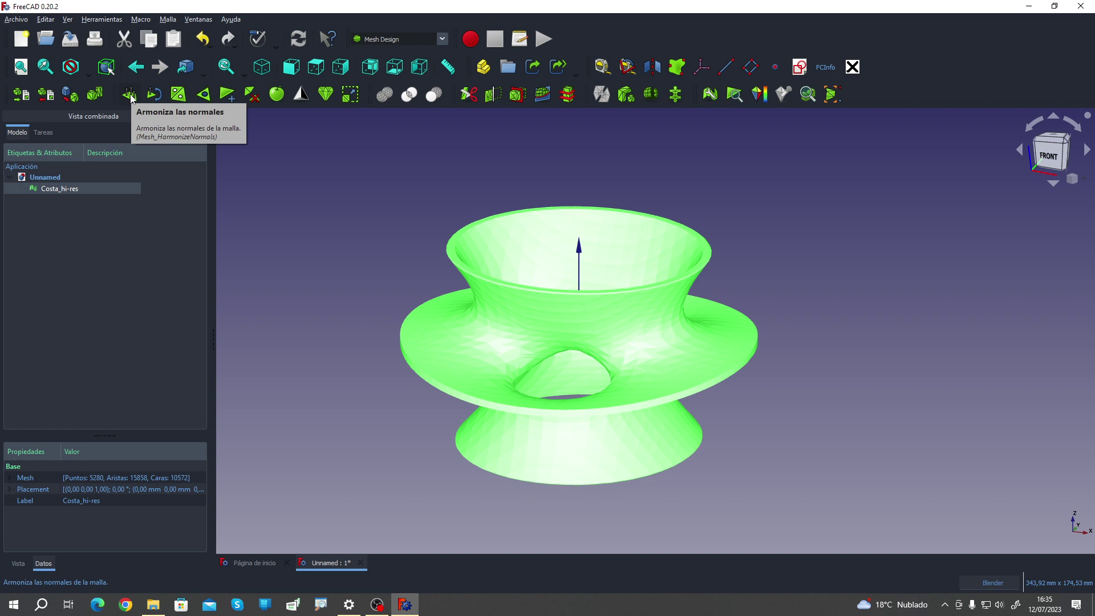
Step: Harmonize the normals of Costa_hi-res, orbit to check the rim and hole, then reselect it
left_click(131, 98)
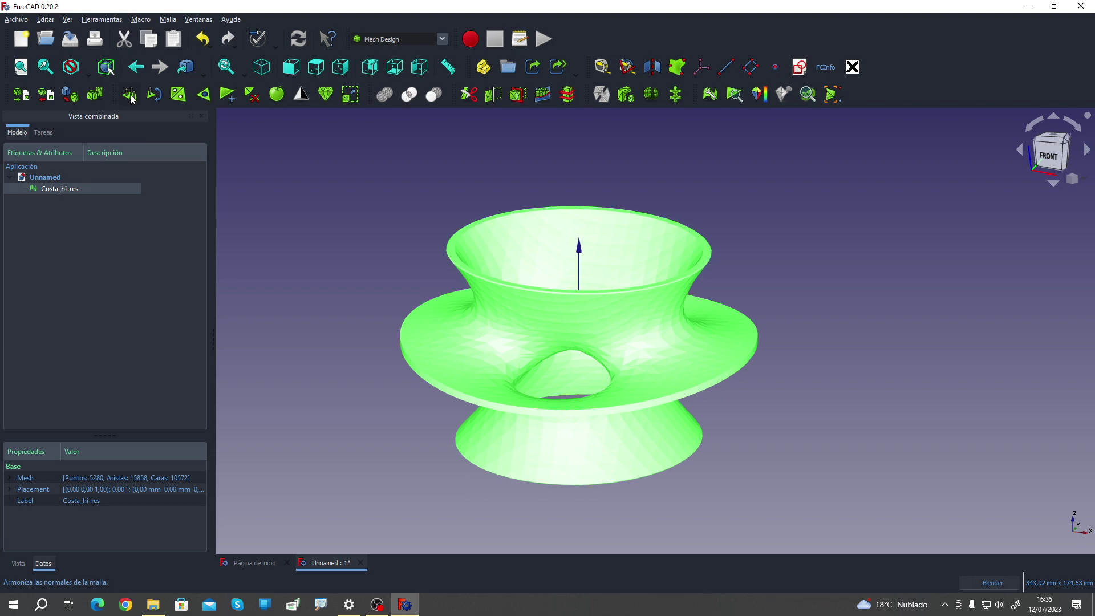
left_click(327, 391)
mouse_move(327, 390)
middle_mouse_down()
mouse_move(403, 378)
mouse_move(412, 344)
mouse_move(354, 306)
mouse_move(375, 328)
middle_mouse_up()
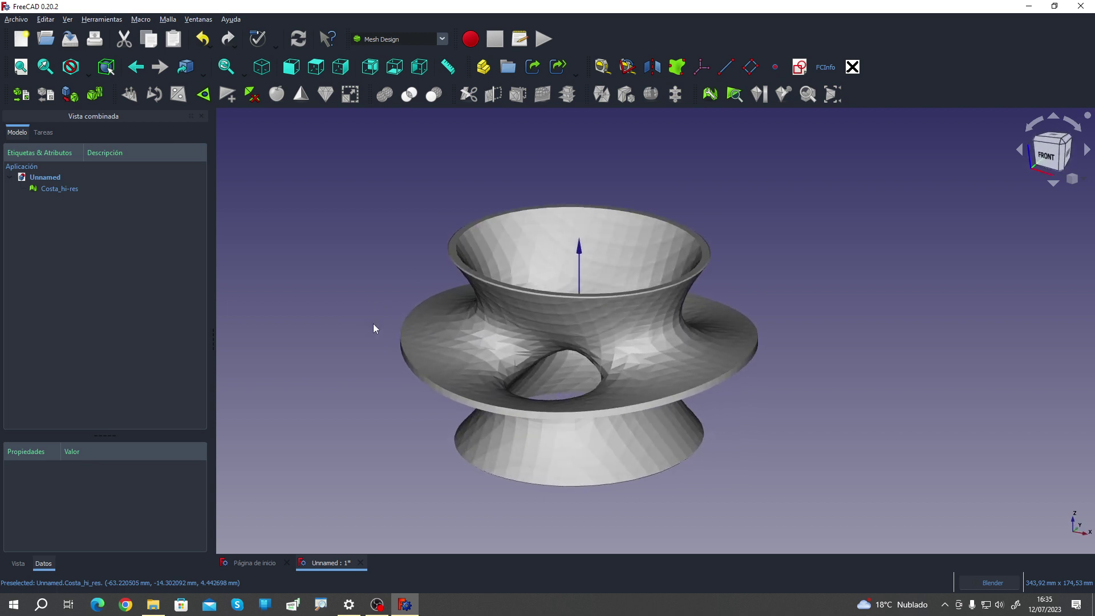
mouse_move(300, 442)
middle_mouse_down()
mouse_move(359, 454)
mouse_move(355, 501)
mouse_move(312, 467)
middle_mouse_up()
mouse_move(304, 464)
middle_mouse_down()
mouse_move(349, 474)
mouse_move(283, 447)
mouse_move(347, 276)
mouse_move(325, 416)
mouse_move(333, 432)
middle_mouse_up()
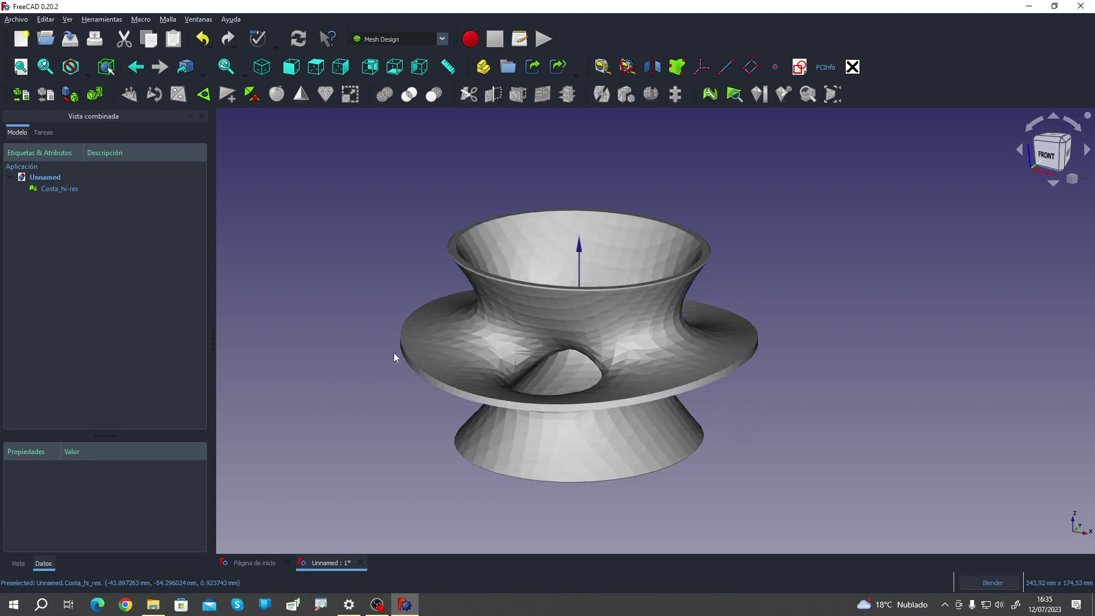
left_click(425, 348)
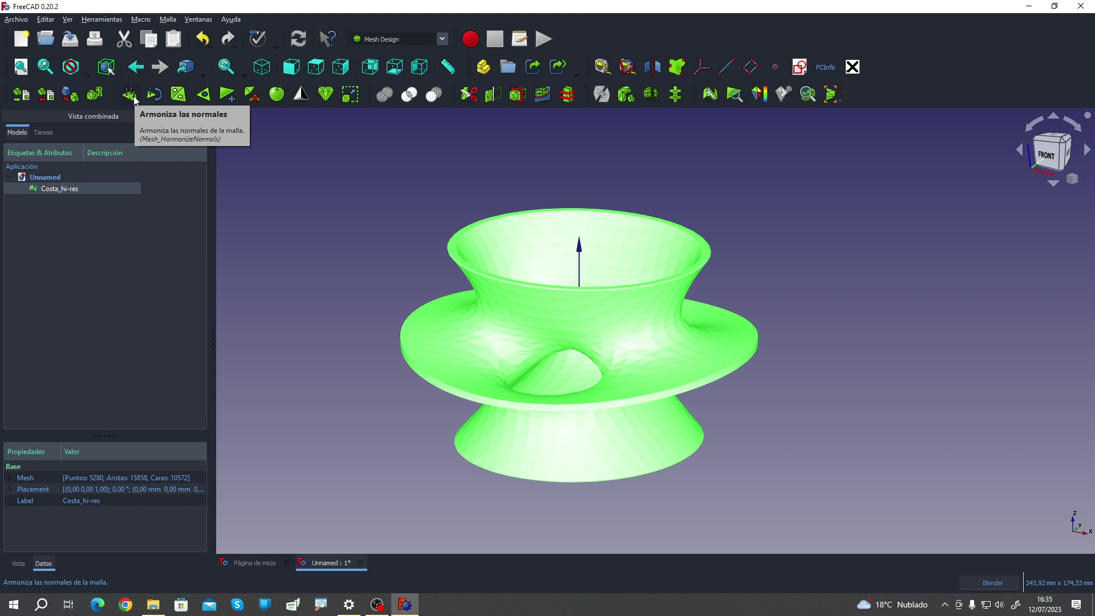
Step: Start removing components, zoom onto the flat rim, and pick then clear two triangles
left_click(254, 100)
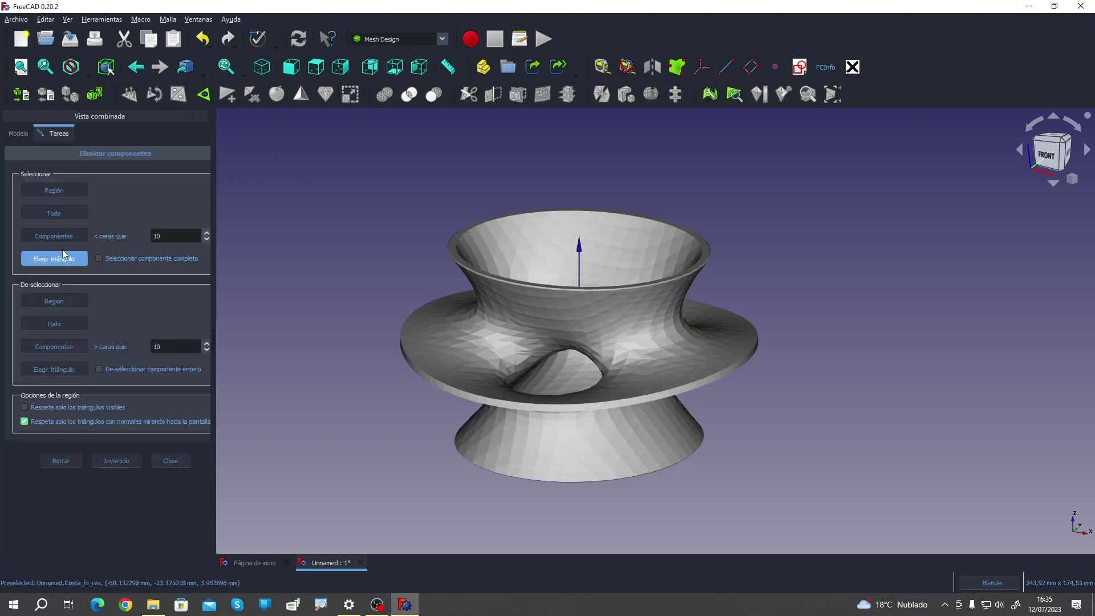
middle_click_drag(429, 417, 470, 405)
scroll(465, 382, "up", 5)
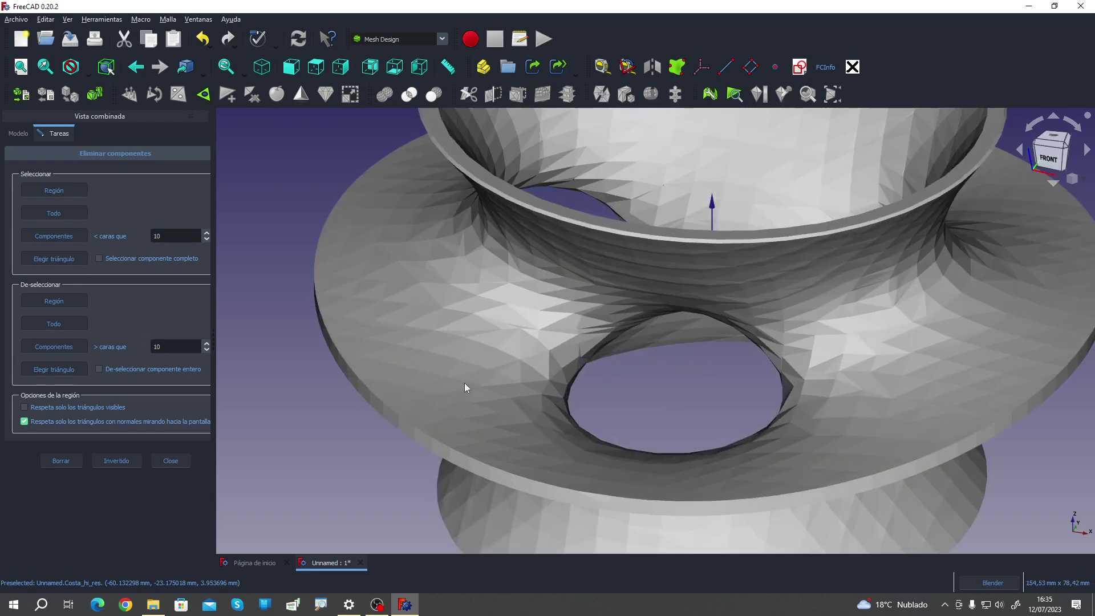
left_click(64, 259)
left_click(428, 345)
left_click(442, 344)
left_click(74, 302)
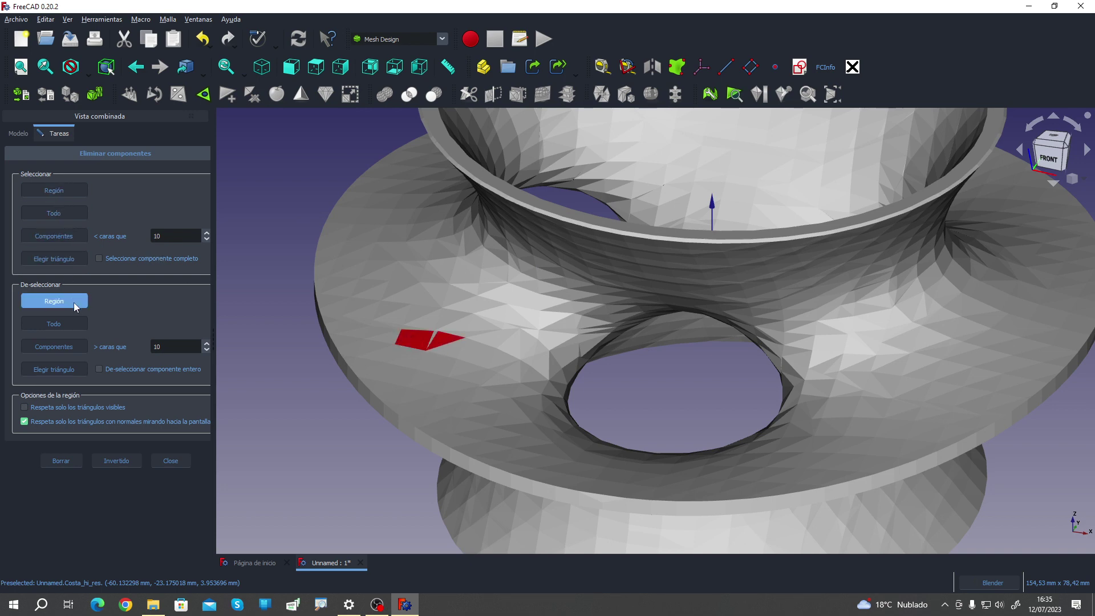
left_click(70, 324)
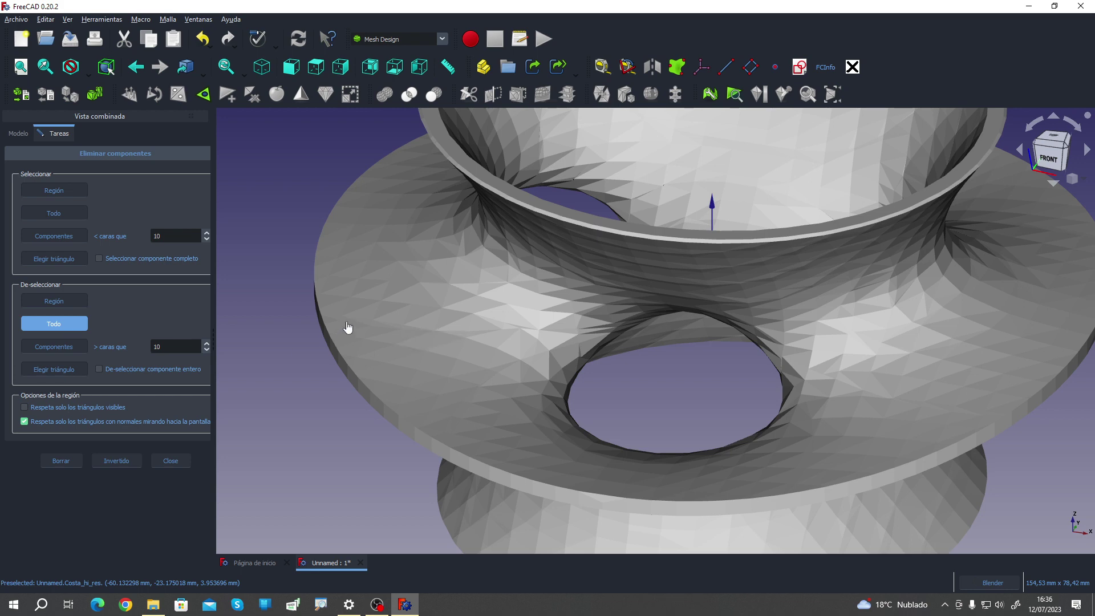
Step: Pick two adjacent triangles on the rim's left side and delete them, leaving a hole
left_click(63, 258)
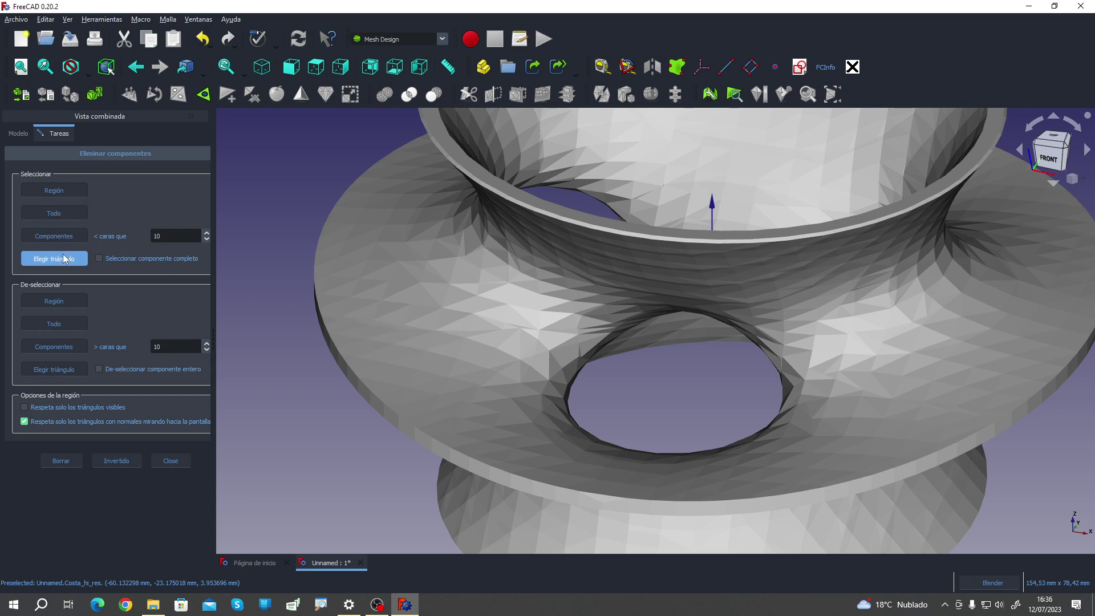
left_click(382, 311)
left_click(372, 310)
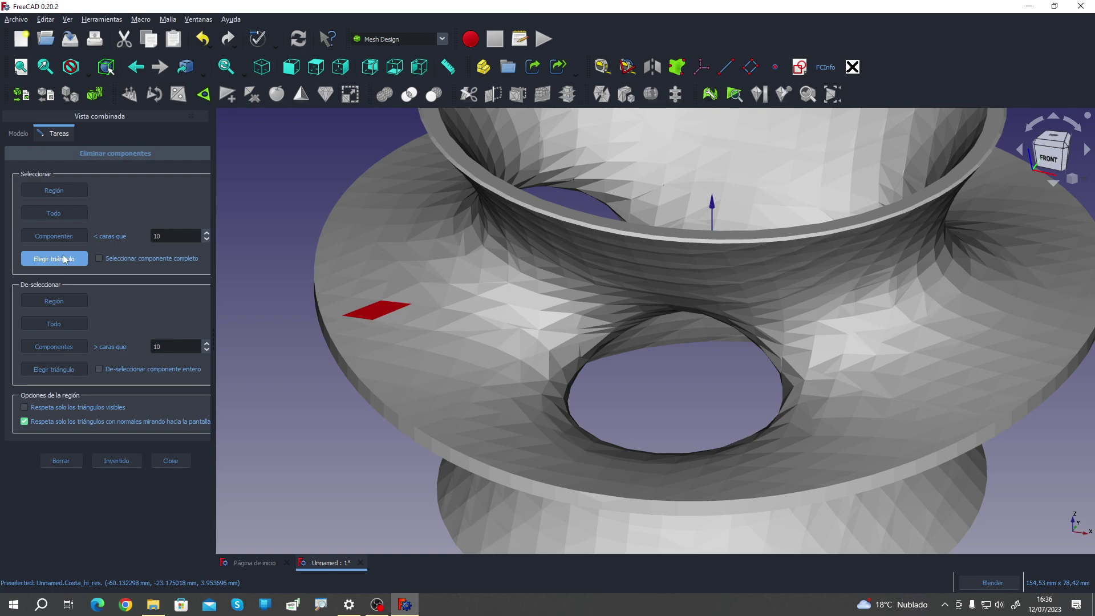
left_click(68, 461)
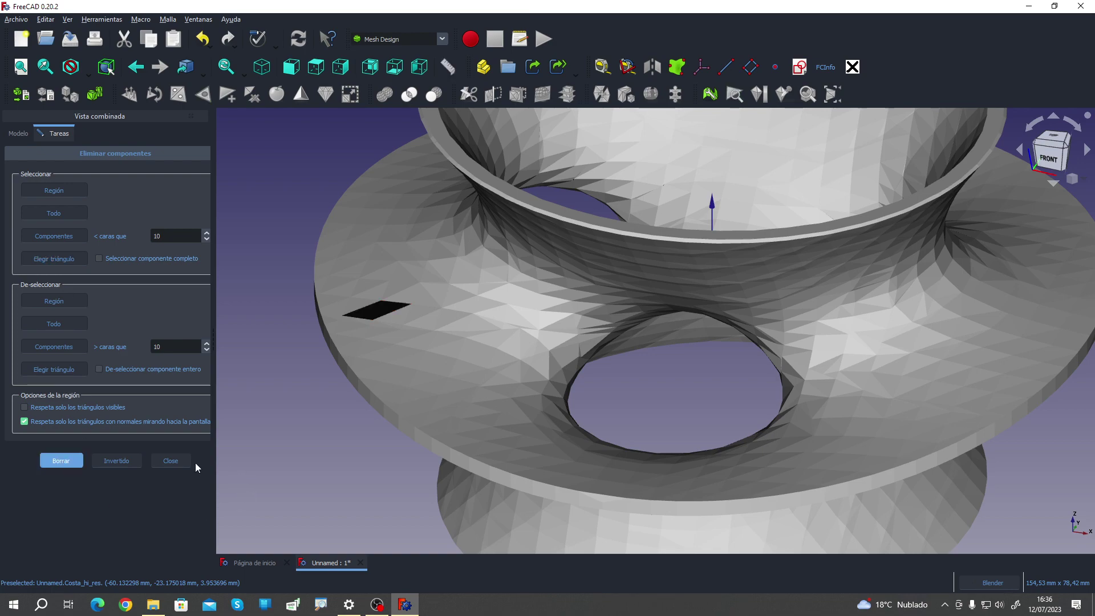
left_click(170, 461)
mouse_move(349, 495)
middle_mouse_down()
mouse_move(440, 414)
mouse_move(538, 403)
middle_mouse_up()
Step: Select Costa_hi-res and add the first triangle at the diamond hole's edge, flipping its normal
scroll(696, 455, "up", 3)
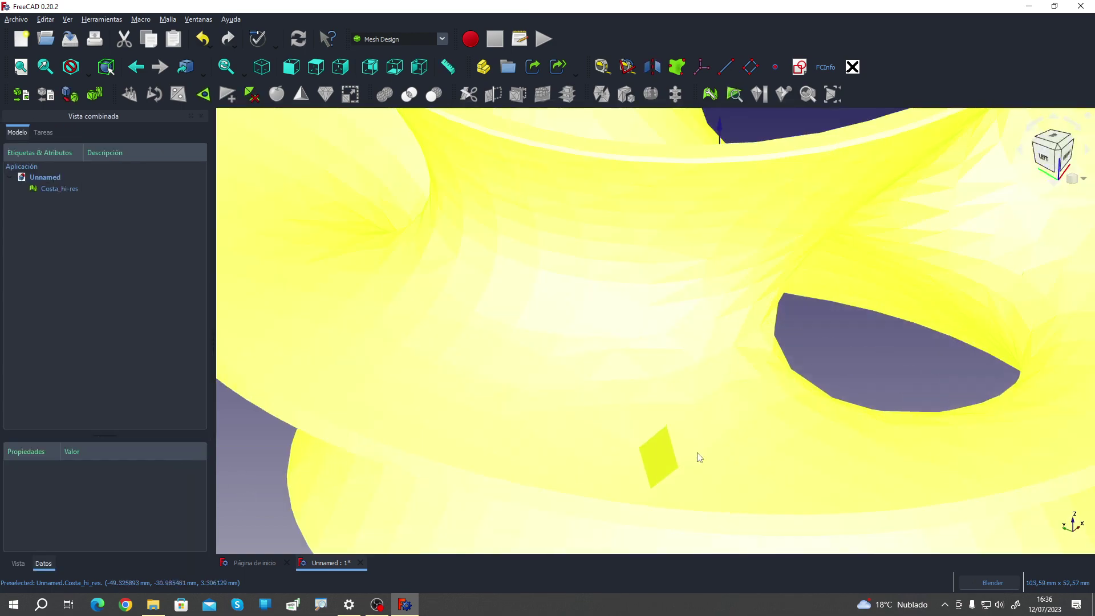
scroll(677, 452, "down", 5)
scroll(726, 520, "down", 2)
scroll(726, 519, "up", 4)
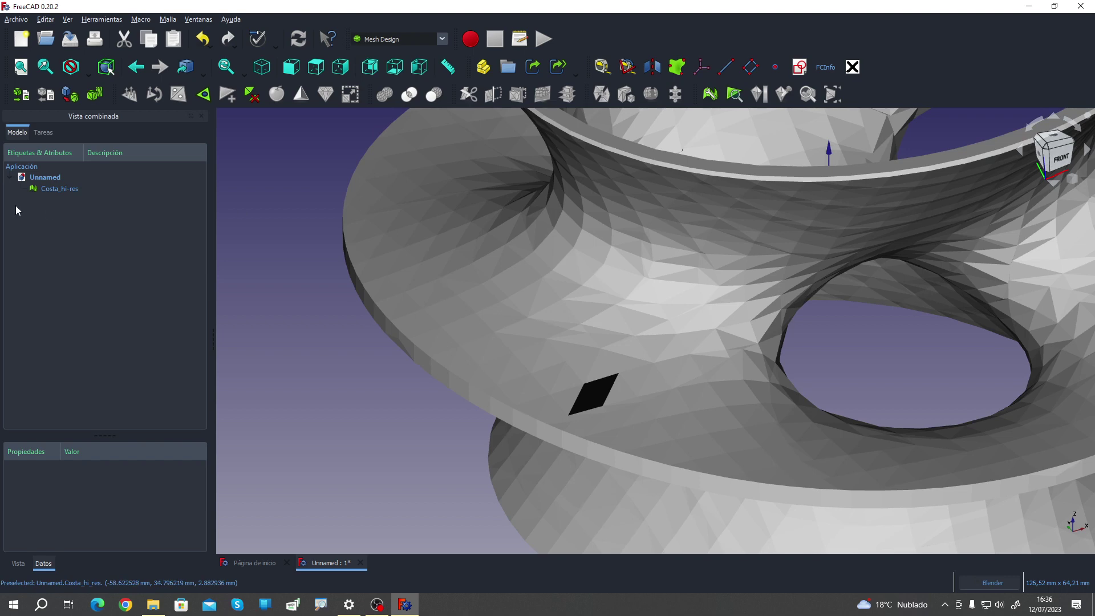
left_click(44, 190)
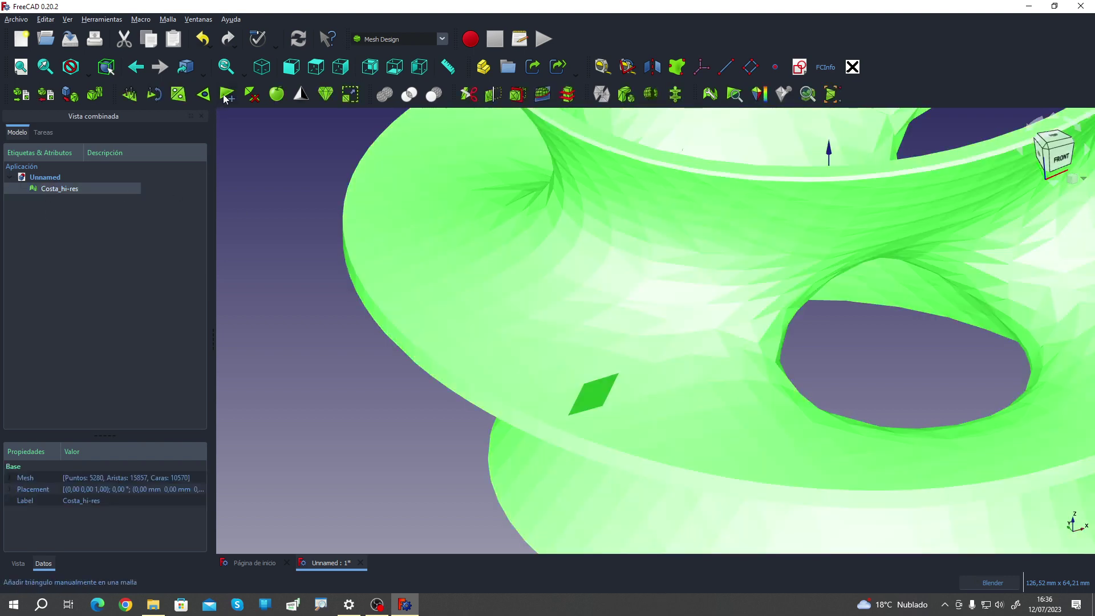
scroll(609, 399, "up", 2)
scroll(608, 402, "up", 2)
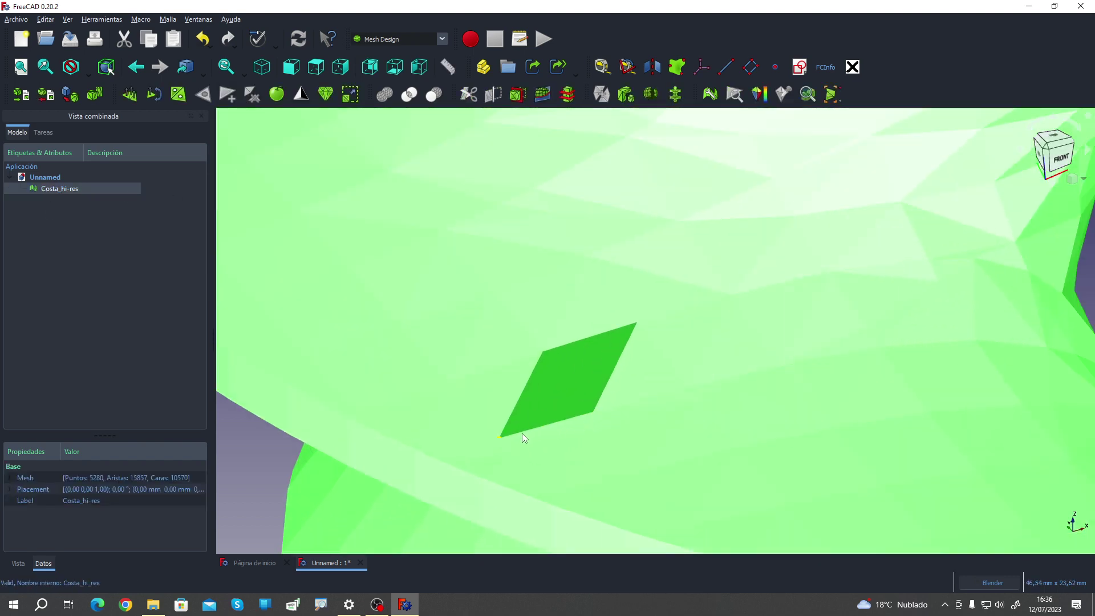
left_click(542, 352)
right_click(542, 351)
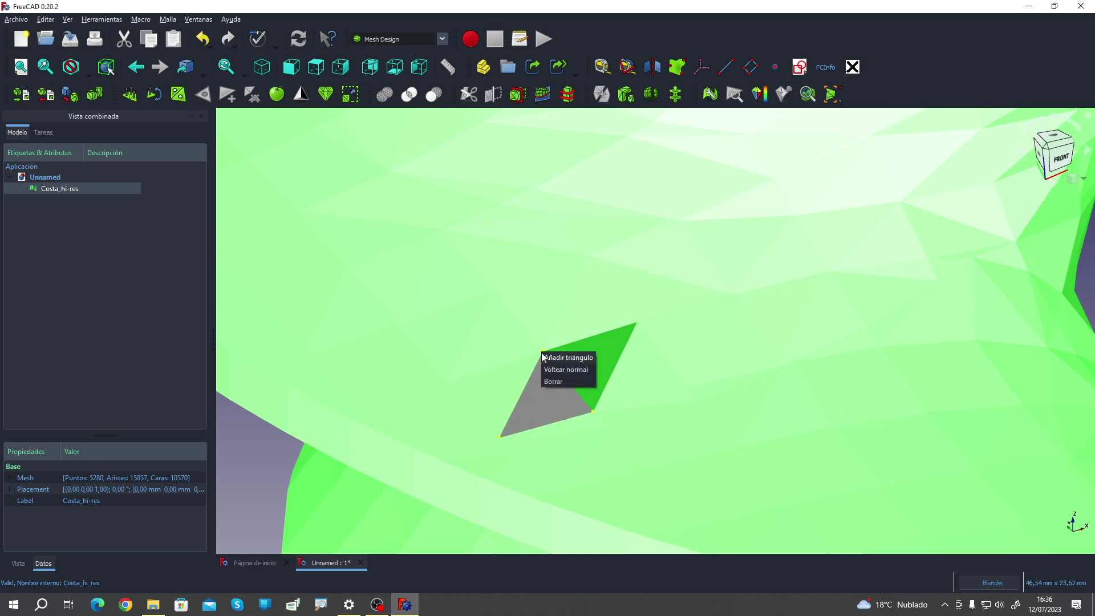
left_click(570, 371)
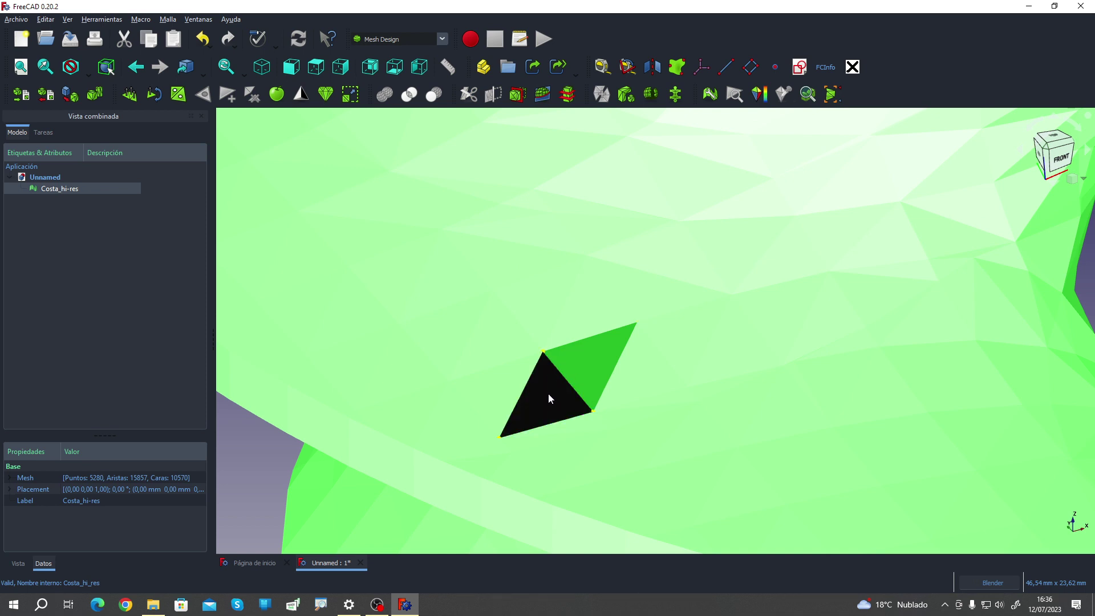
right_click(543, 351)
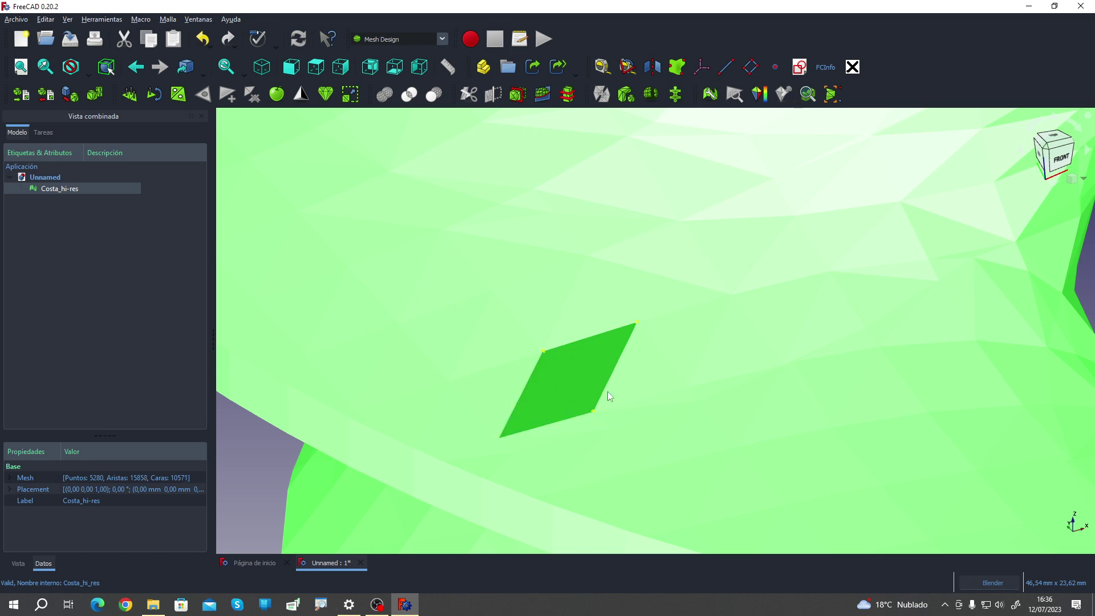
Step: Add a second, normal-flipped triangle in the remaining gap, closing the hole at 10572 faces
right_click(637, 326)
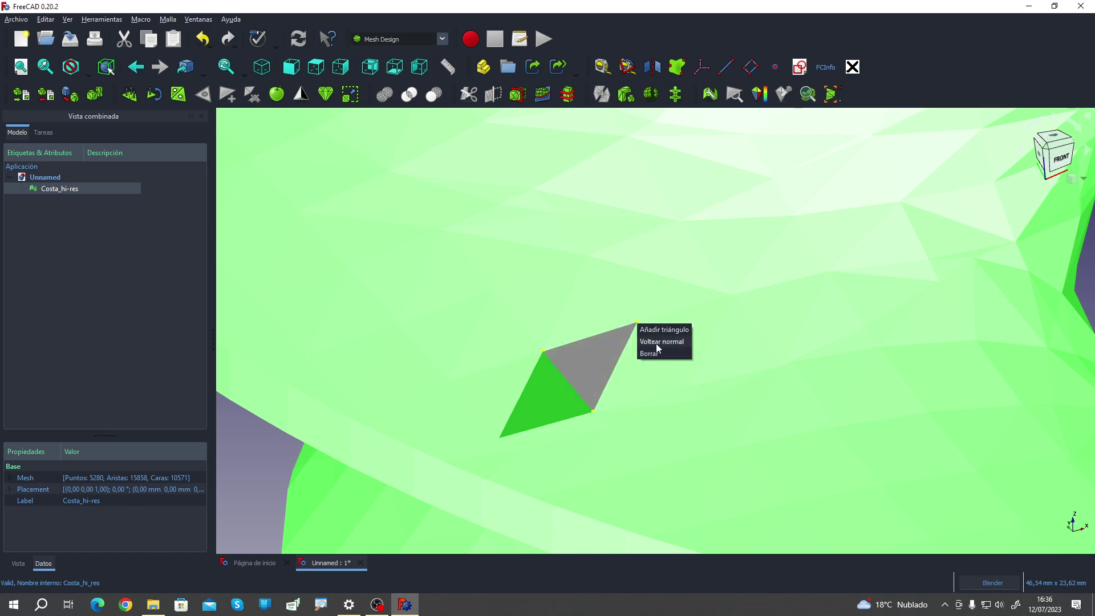
left_click(656, 343)
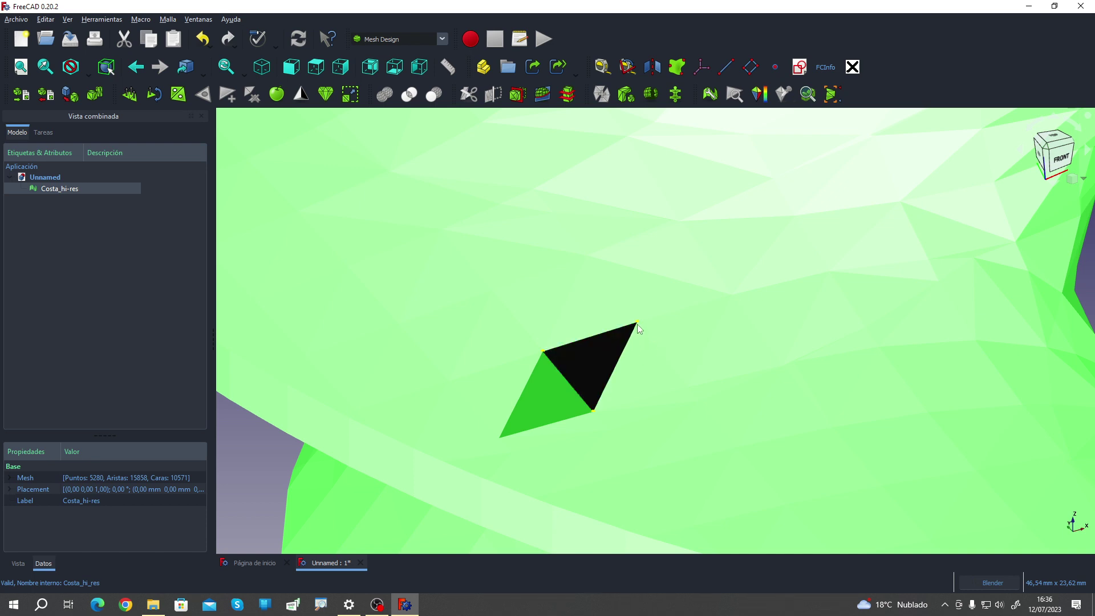
right_click(639, 323)
left_click(654, 327)
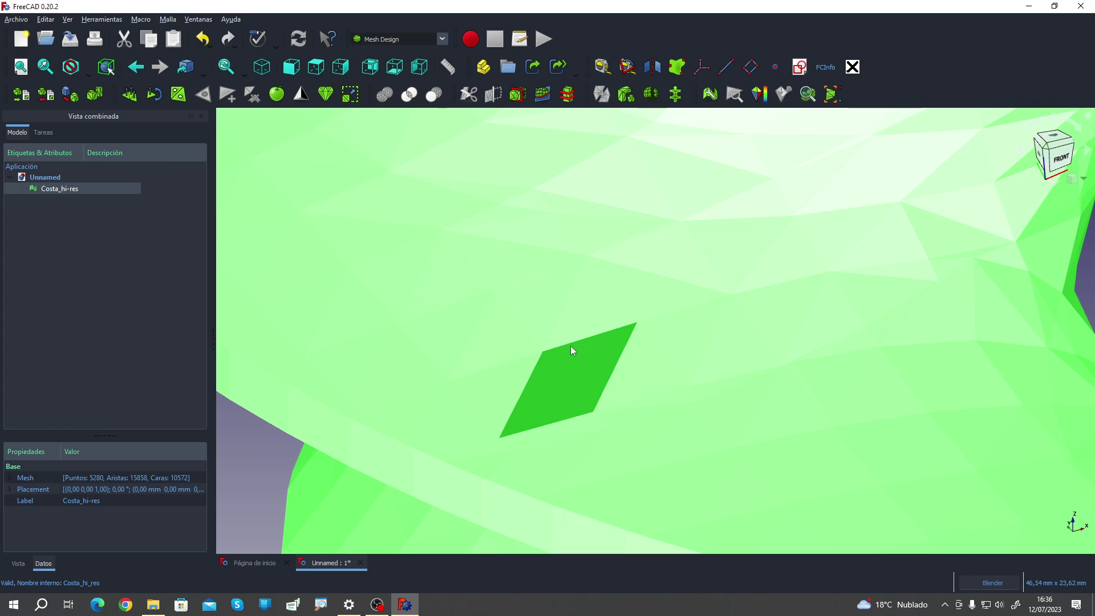
scroll(571, 346, "down", 5)
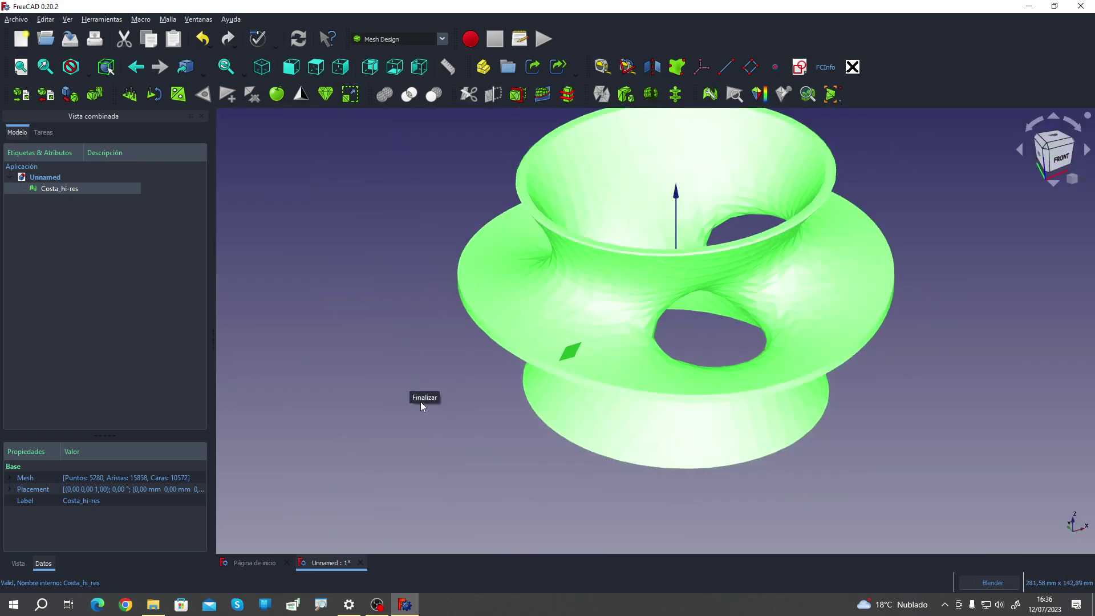
left_click(445, 442)
middle_click_drag(445, 443, 439, 401)
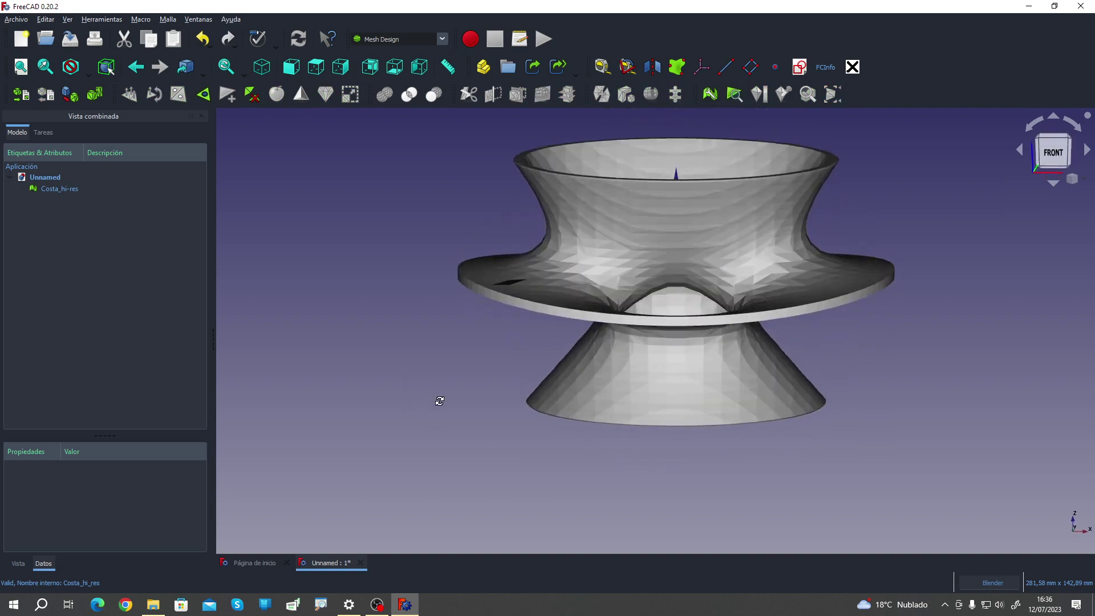
scroll(485, 365, "up", 3)
scroll(353, 434, "up", 1)
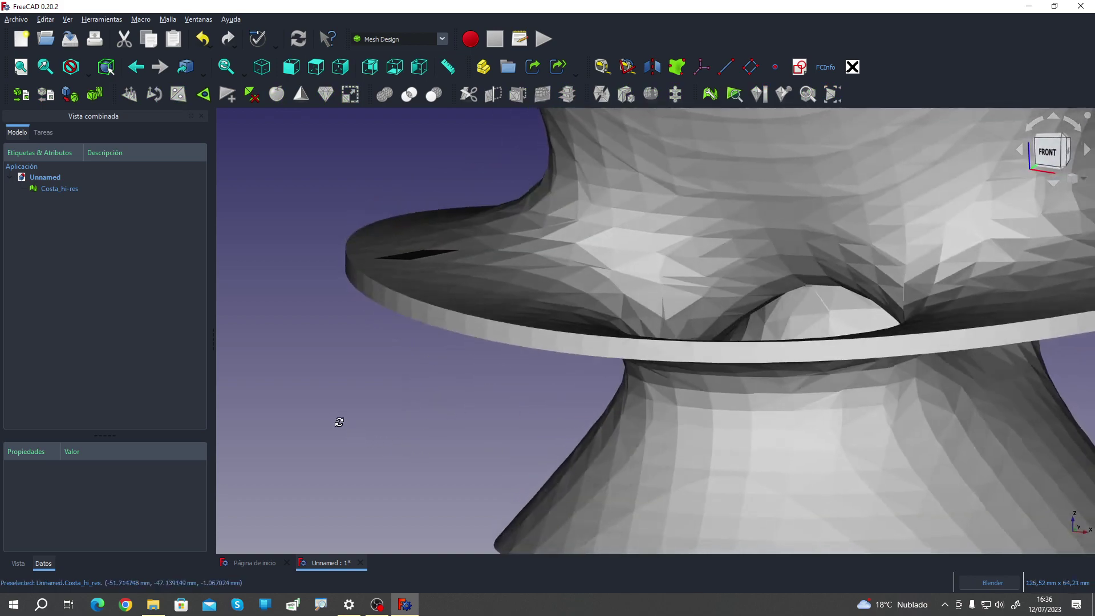
mouse_move(339, 422)
middle_mouse_down()
mouse_move(457, 472)
mouse_move(453, 455)
mouse_move(577, 491)
mouse_move(660, 533)
mouse_move(409, 440)
mouse_move(396, 474)
middle_mouse_up()
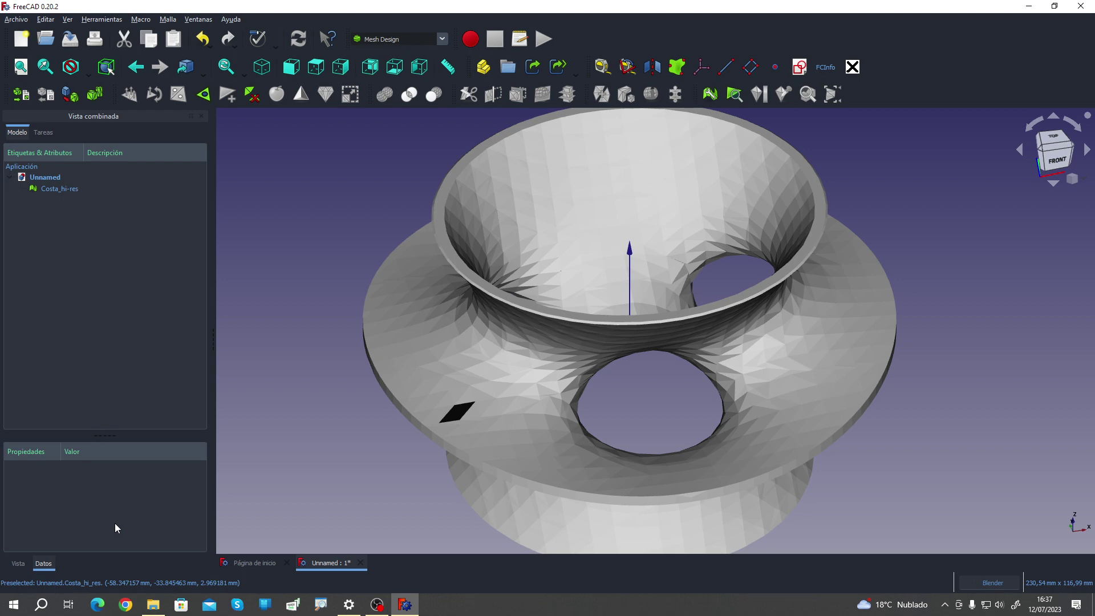
middle_click_drag(376, 454, 540, 425)
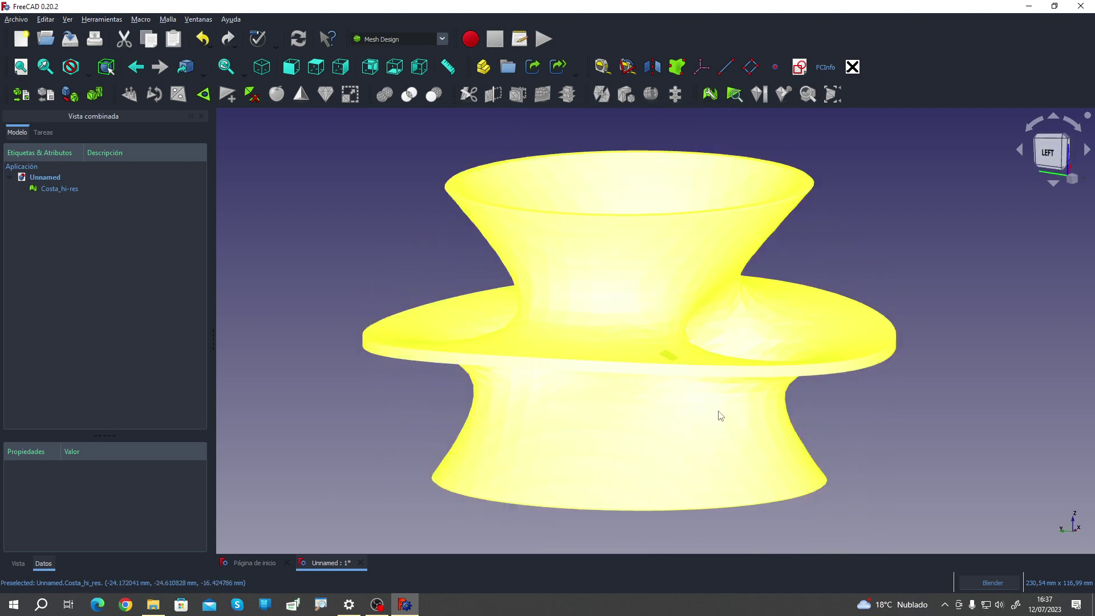
scroll(909, 399, "up", 5)
scroll(888, 432, "up", 2)
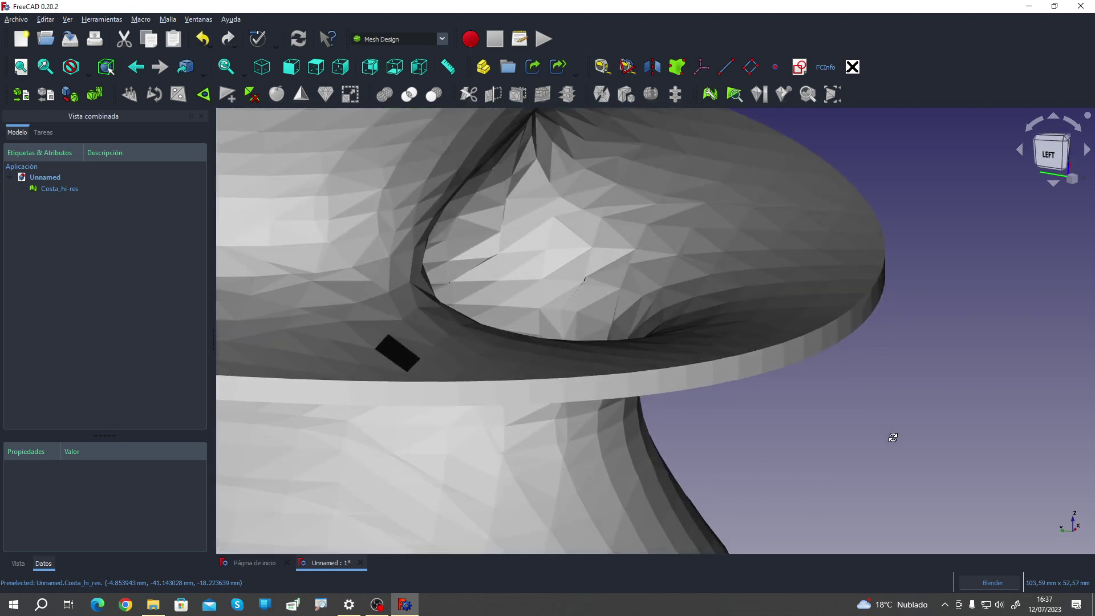
middle_click_drag(887, 433, 823, 484)
scroll(838, 448, "down", 2)
scroll(843, 442, "down", 4)
scroll(843, 441, "down", 3)
scroll(824, 484, "up", 2)
scroll(834, 492, "up", 2)
scroll(822, 454, "up", 2)
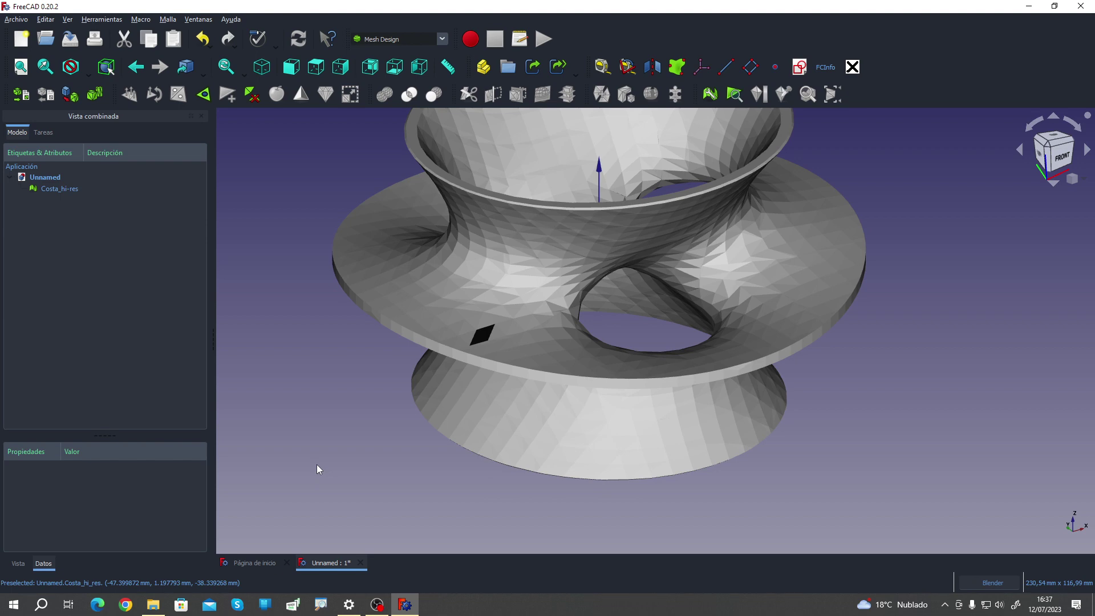
scroll(374, 465, "down", 2)
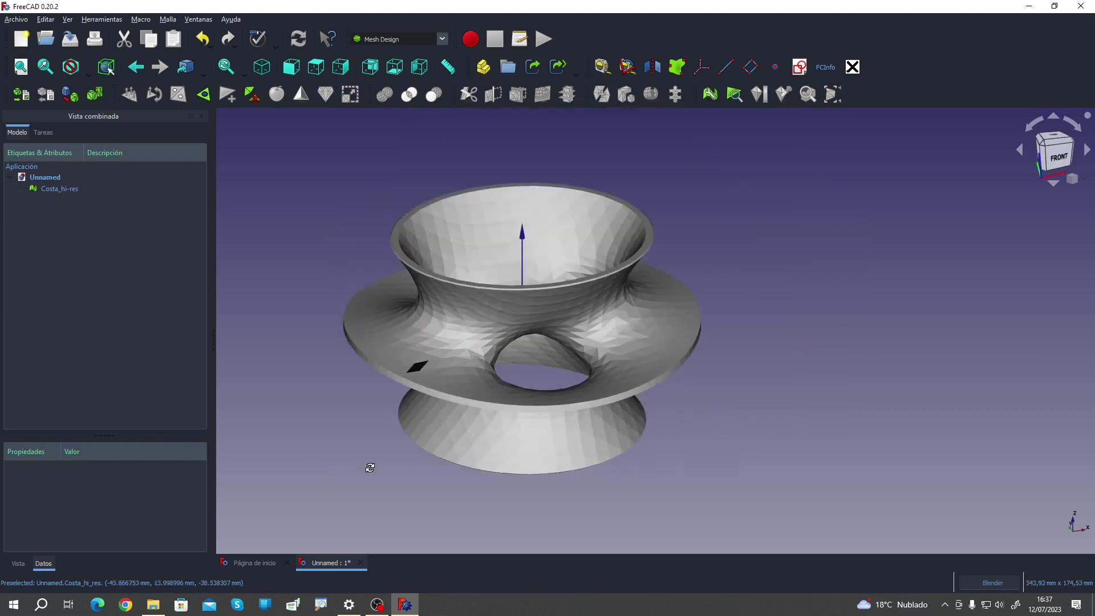
scroll(371, 464, "down", 1)
left_click(141, 19)
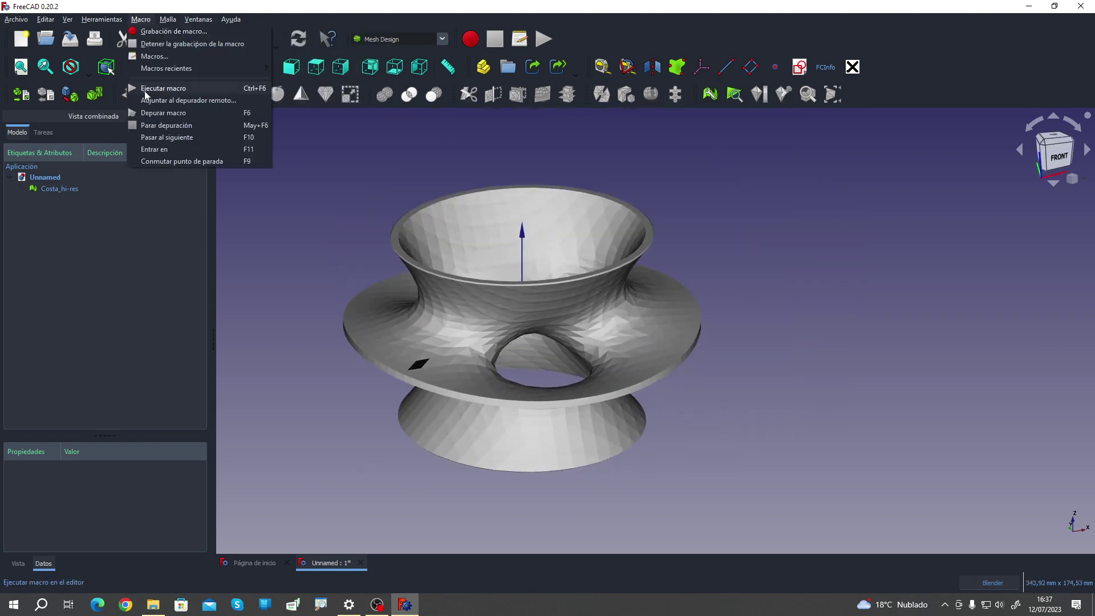
left_click(343, 292)
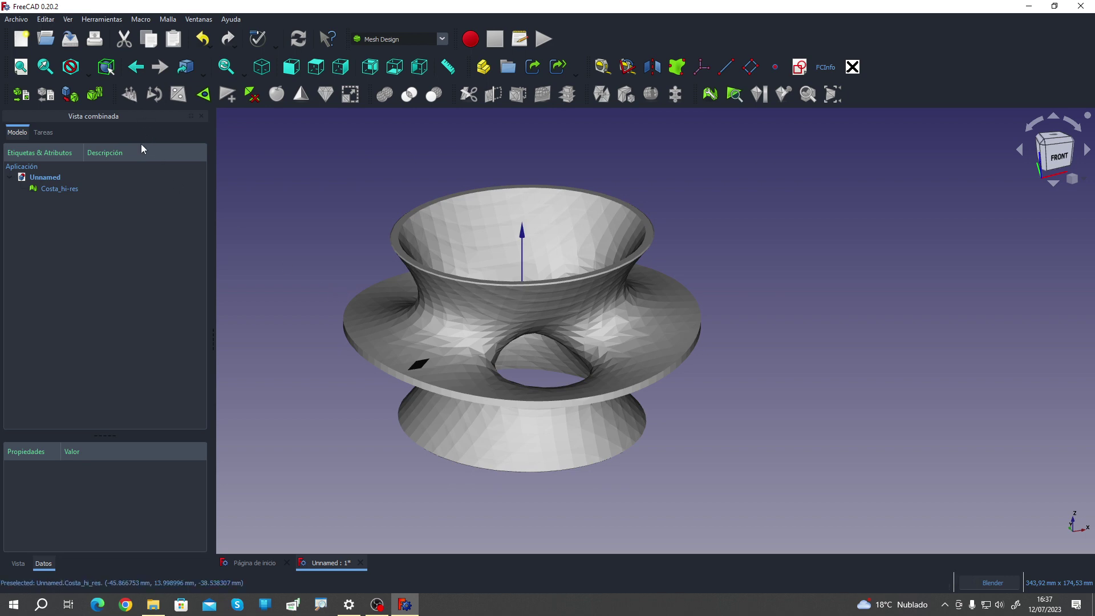
left_click(60, 189)
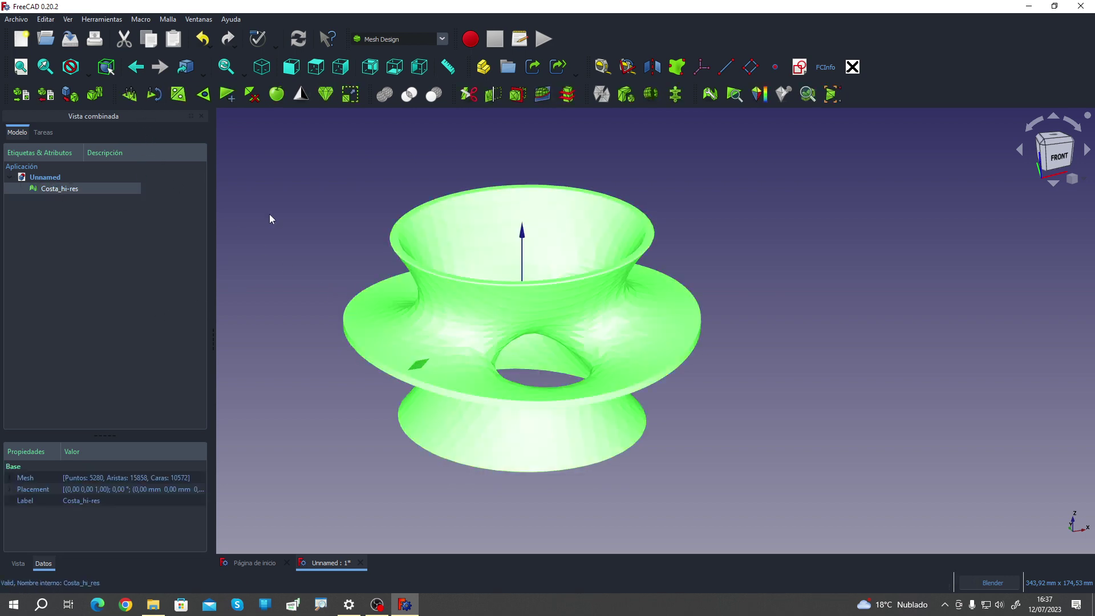
left_click(130, 95)
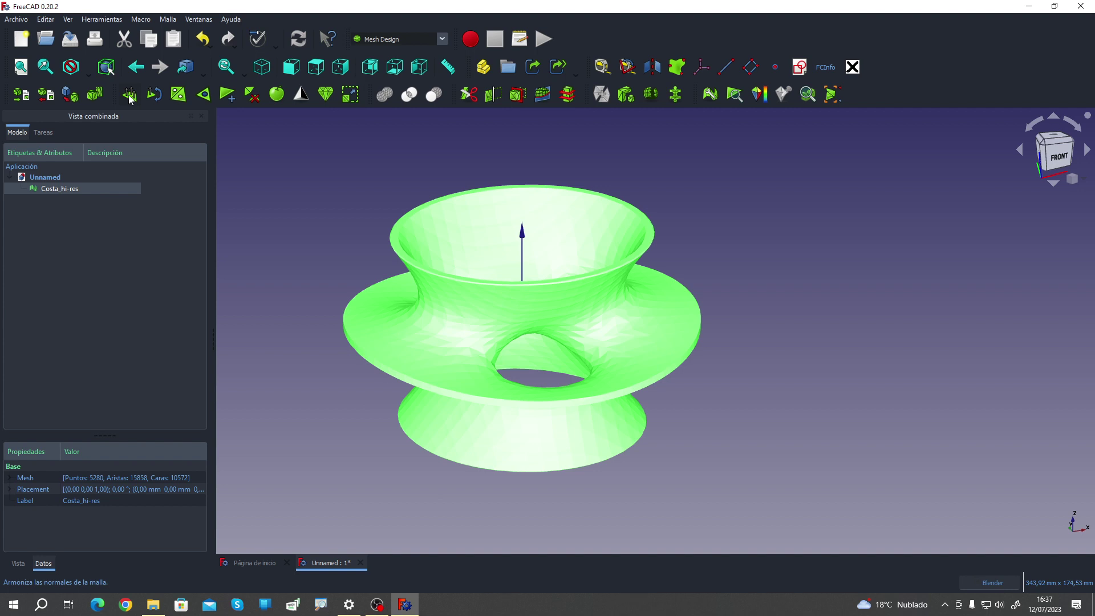
left_click(343, 405)
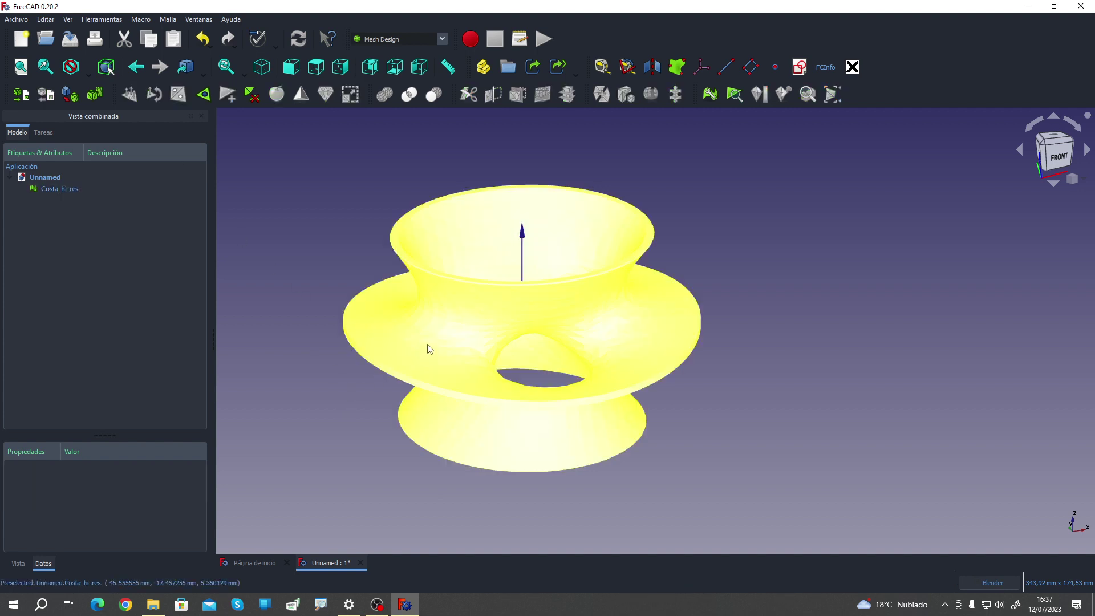
left_click(202, 39)
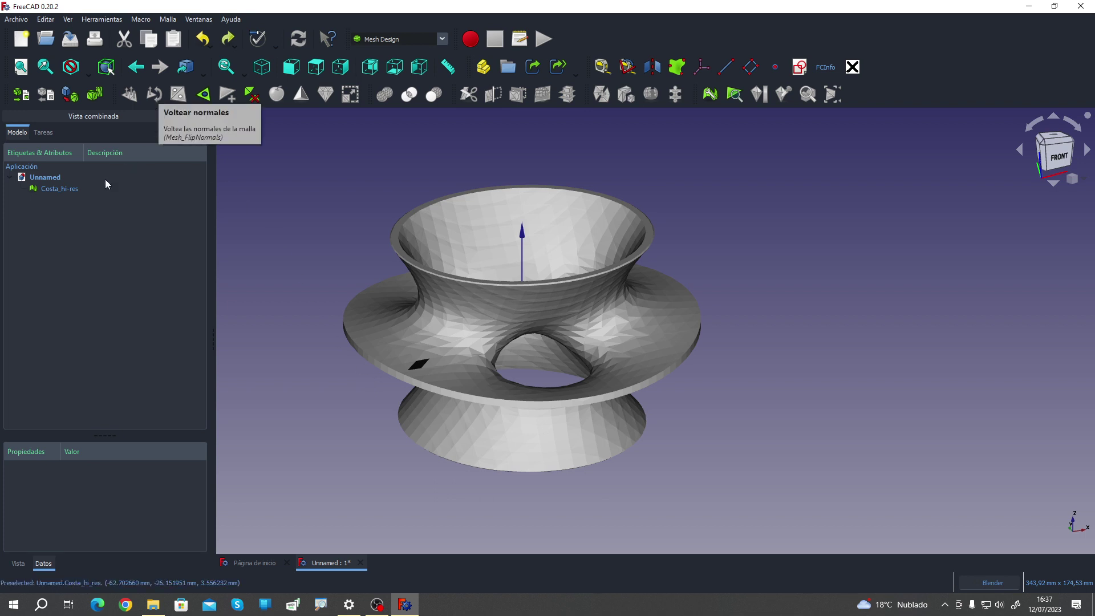
left_click(62, 191)
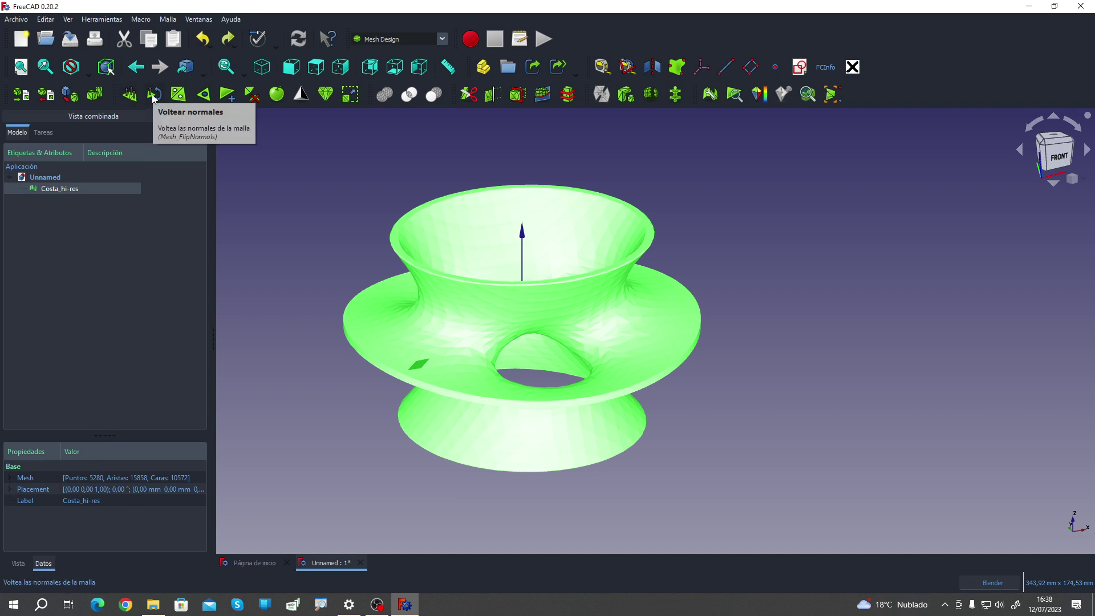
Step: Flip all Costa_hi-res normals, then harmonize them, checking the shading after each
left_click(153, 98)
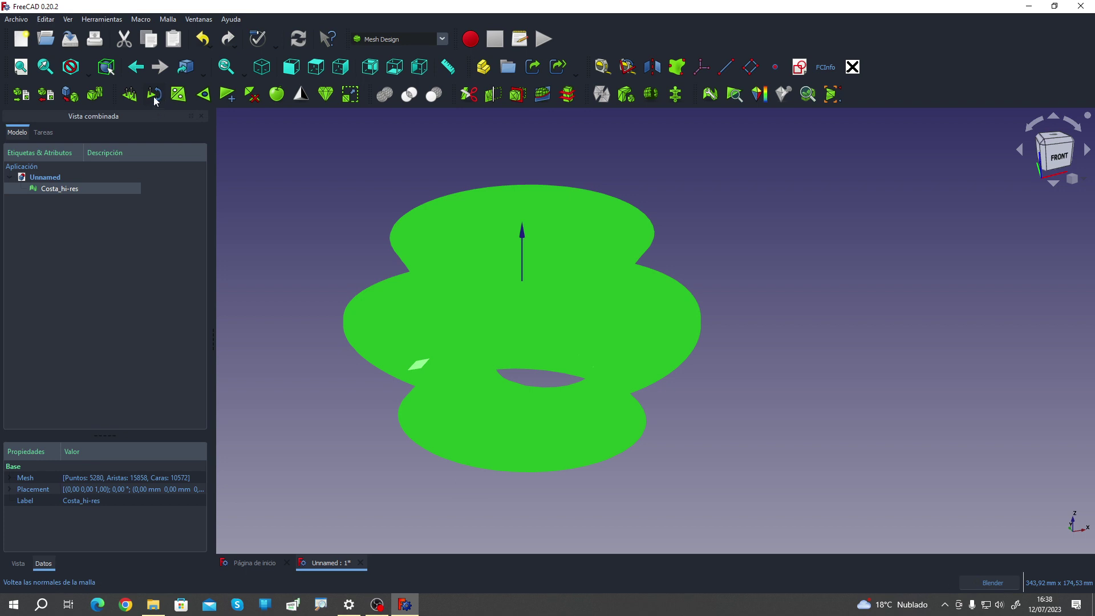
left_click(290, 278)
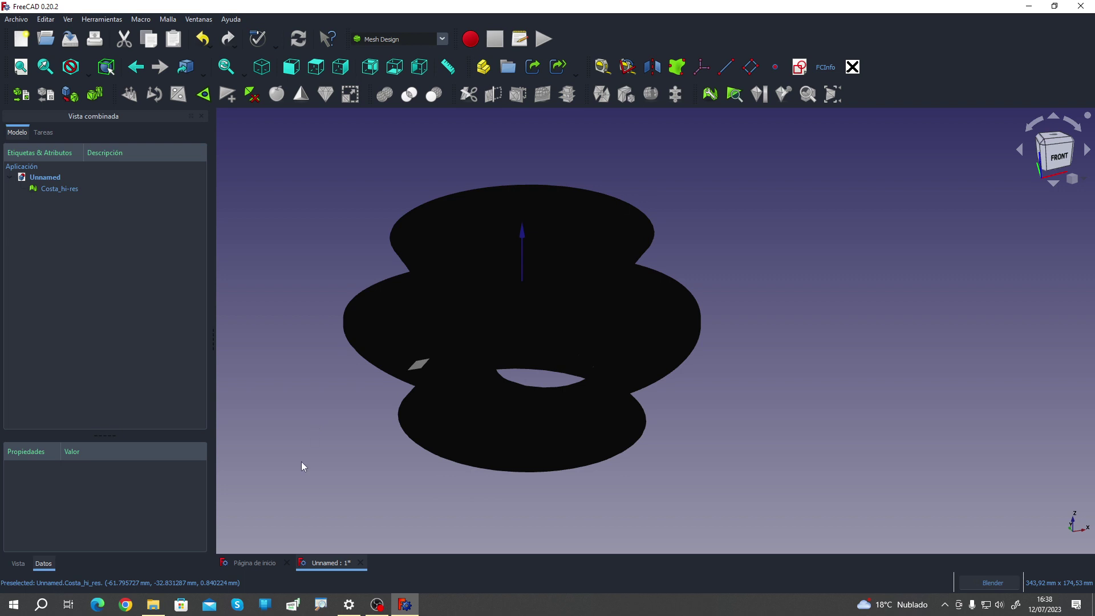
left_click(59, 190)
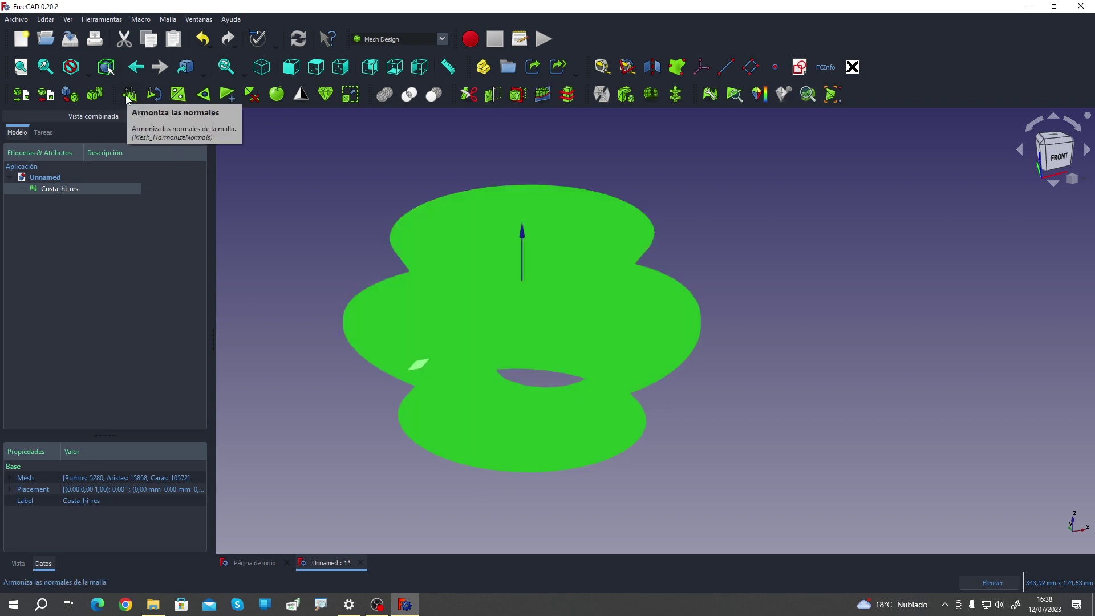
left_click(130, 98)
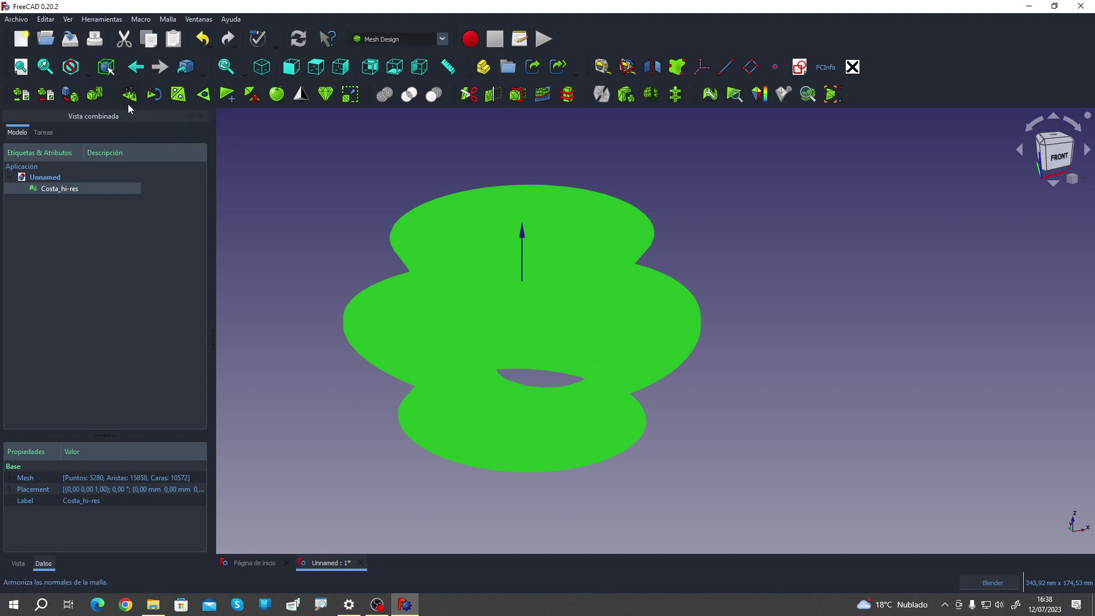
left_click(258, 231)
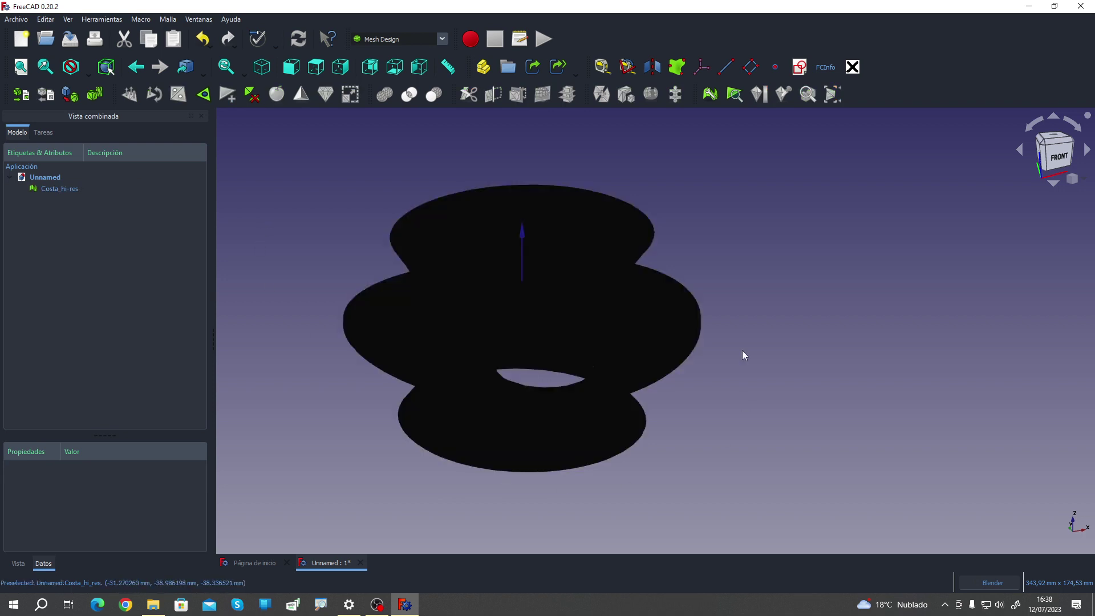
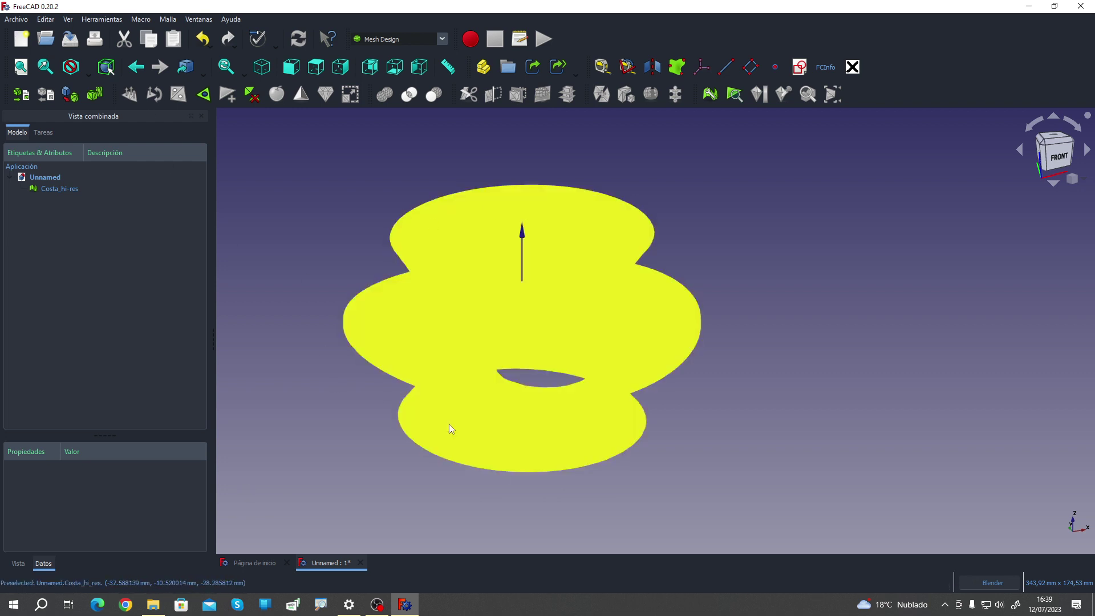
Step: Harmonize the Costa_hi-res mesh normals, then deselect it to check the shading
left_click(60, 188)
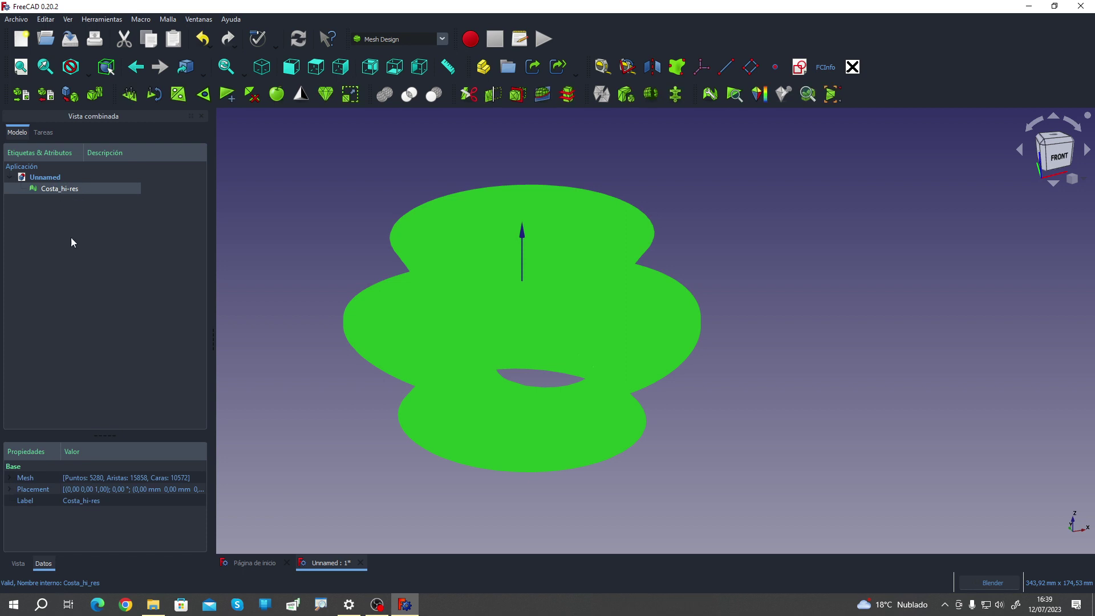
left_click(130, 95)
left_click(357, 420)
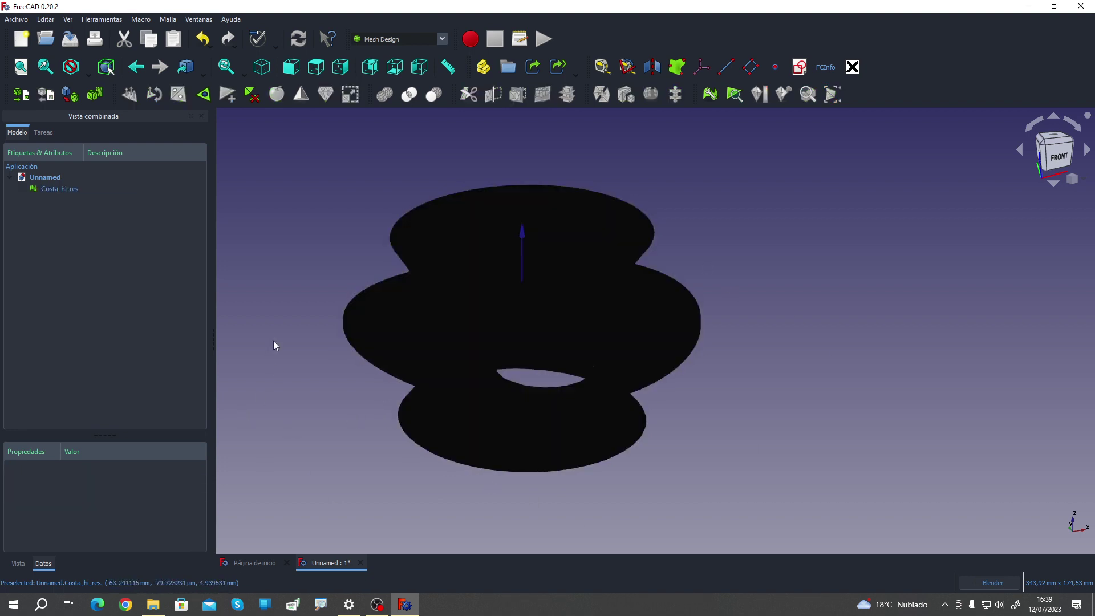
Step: Flip the Costa_hi-res normals and orbit to a side view to confirm shaded depth
left_click(62, 191)
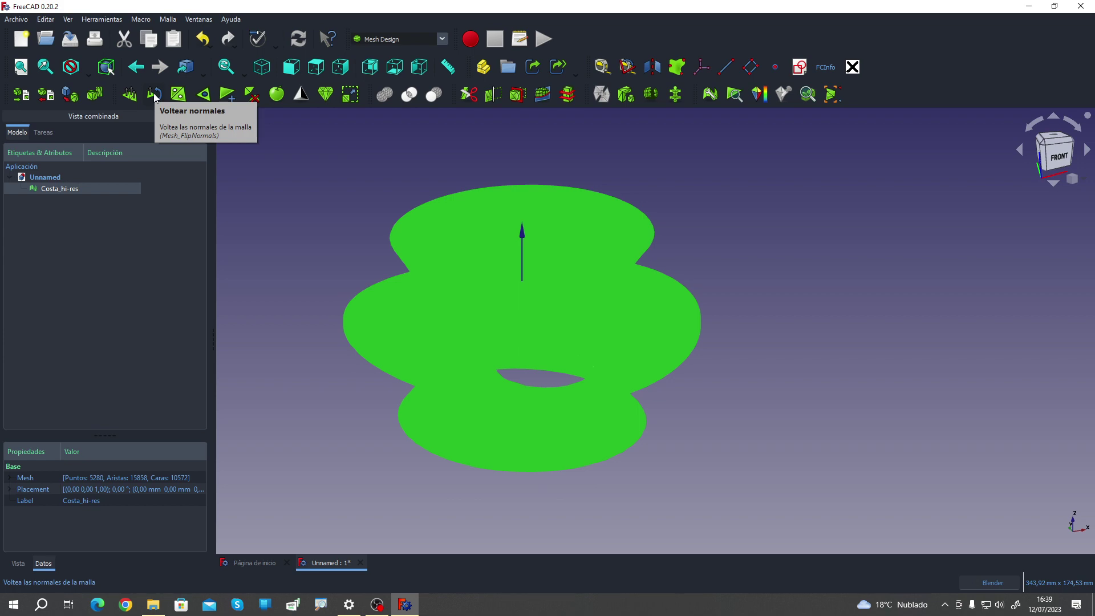
left_click(155, 97)
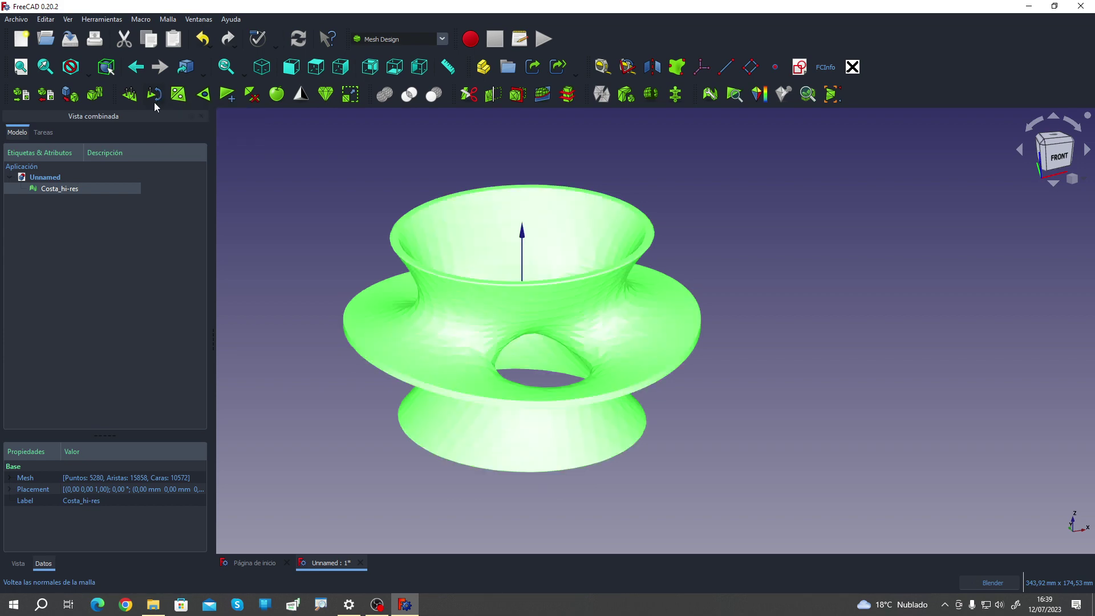
left_click(283, 272)
mouse_move(873, 416)
middle_mouse_down()
mouse_move(641, 513)
mouse_move(686, 426)
mouse_move(870, 472)
mouse_move(765, 480)
mouse_move(249, 171)
middle_mouse_up()
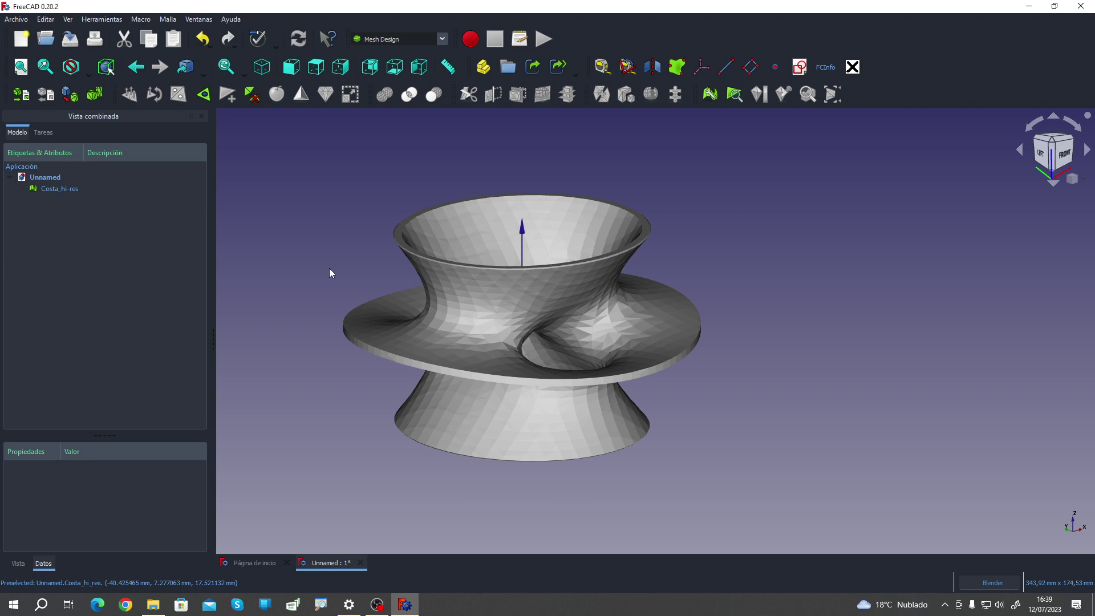
key("alt")
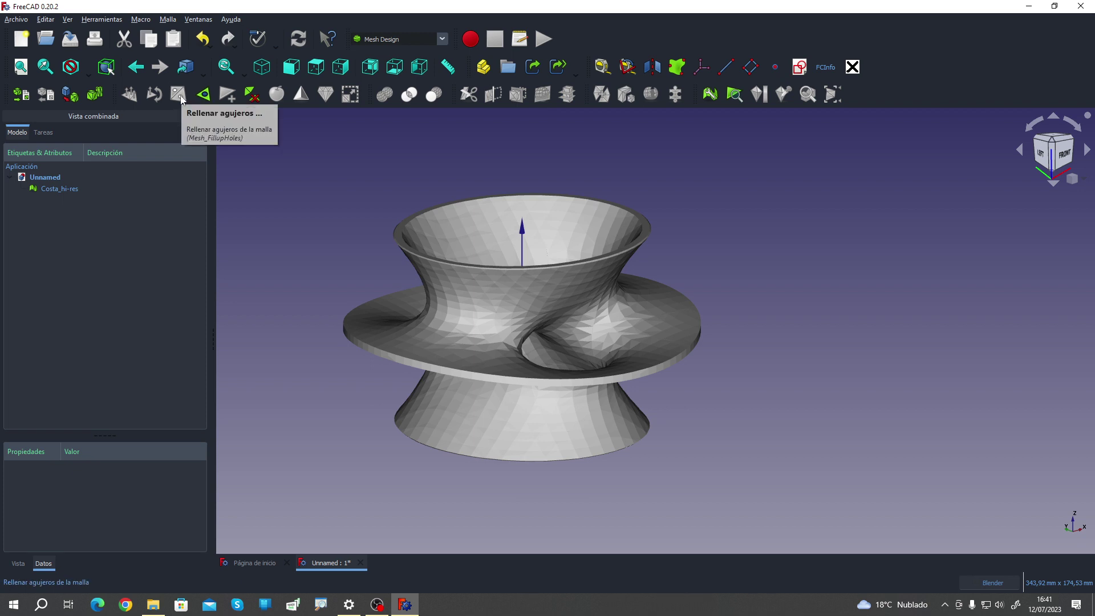
middle_click_drag(321, 252, 206, 258)
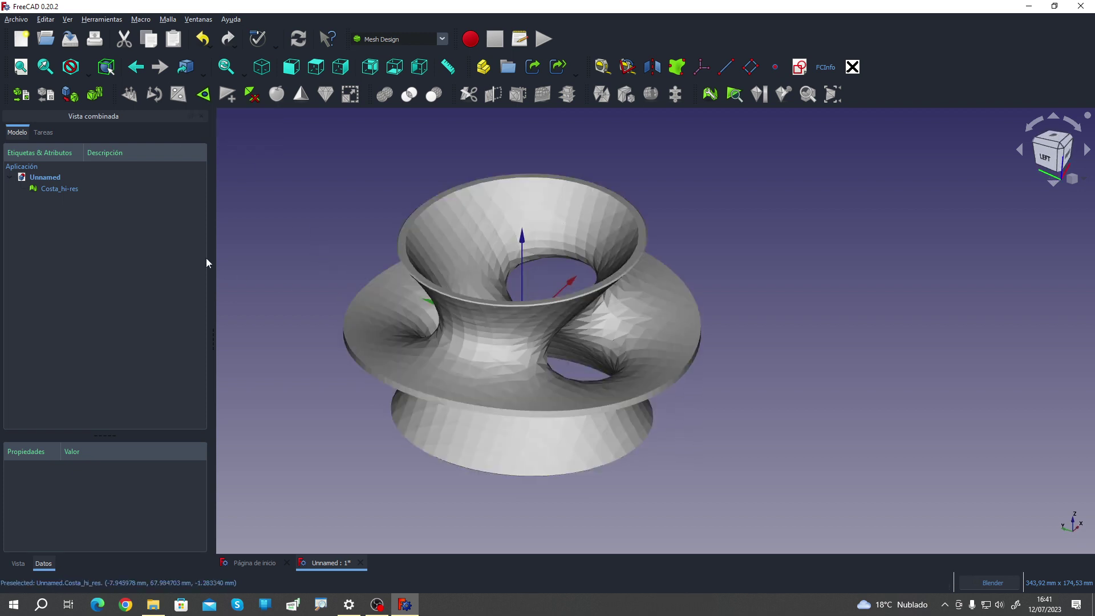
left_click(60, 189)
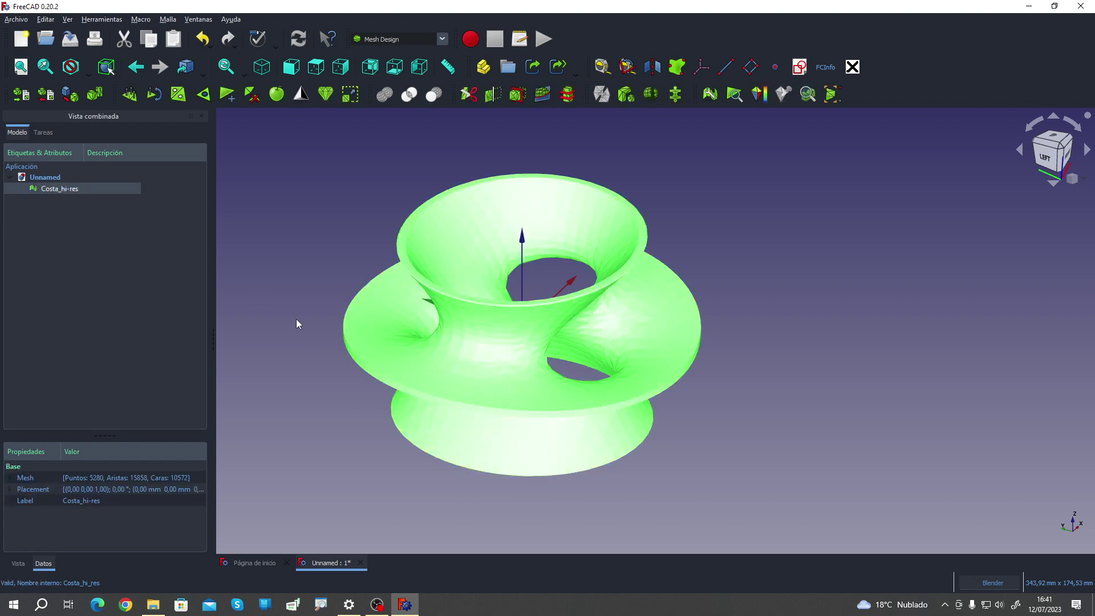
middle_click_drag(300, 362, 362, 378)
scroll(362, 378, "up", 3)
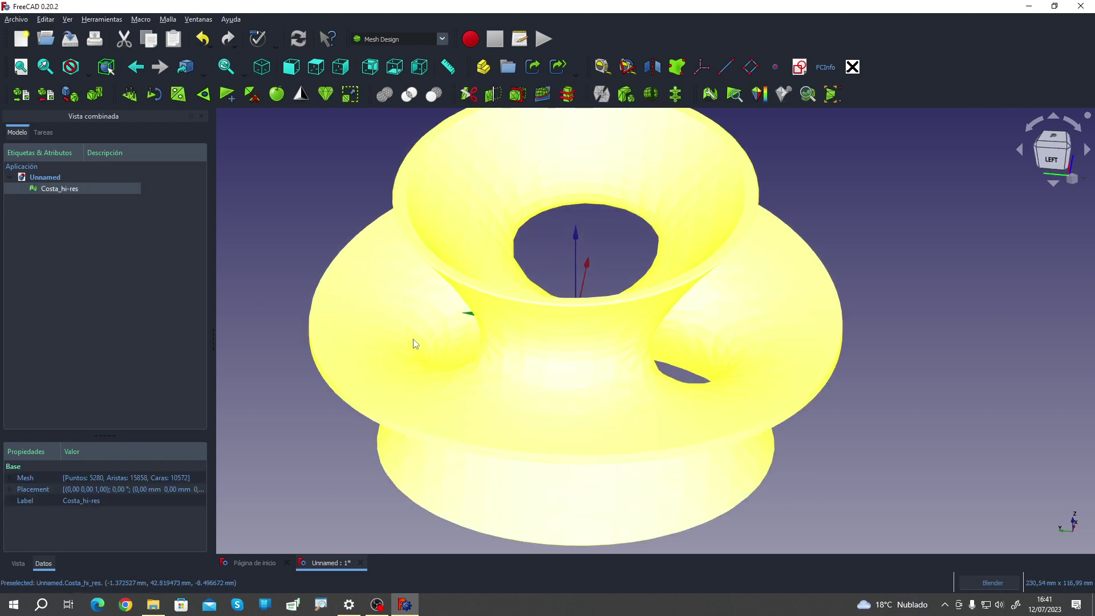
middle_click_drag(416, 342, 399, 323)
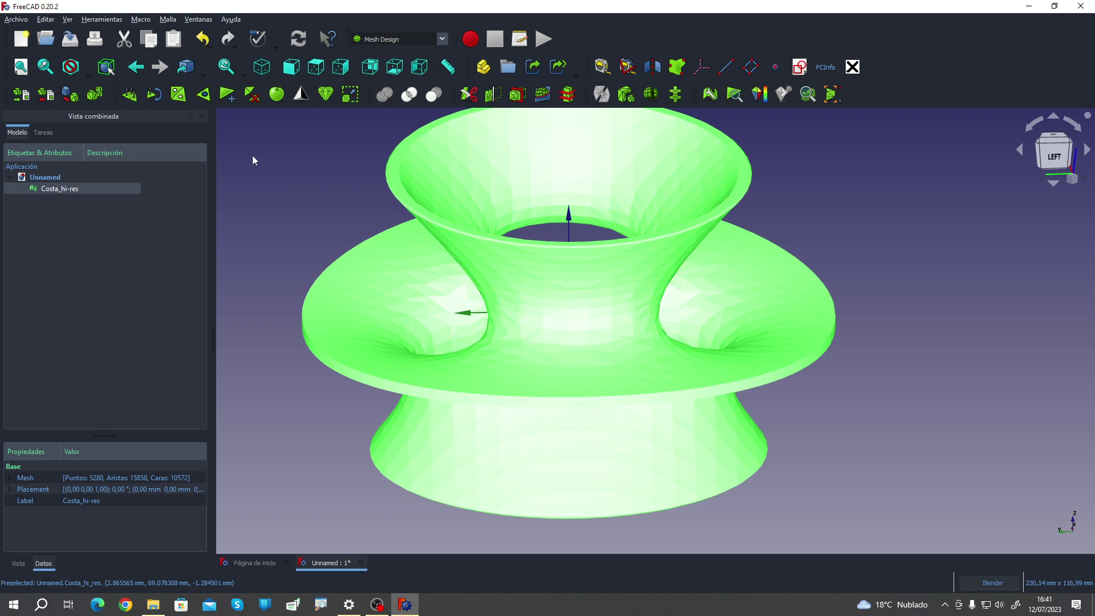
left_click(252, 94)
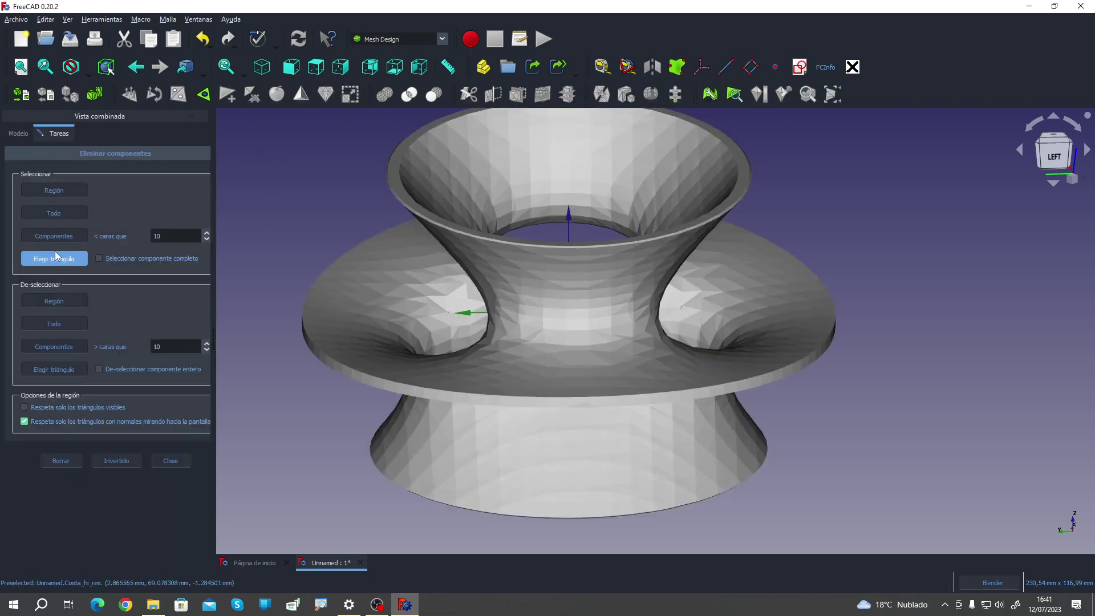
Step: Pick three triangle spots on the Costa_hi-res flange and delete them with Remove components
middle_click_drag(303, 364, 387, 377)
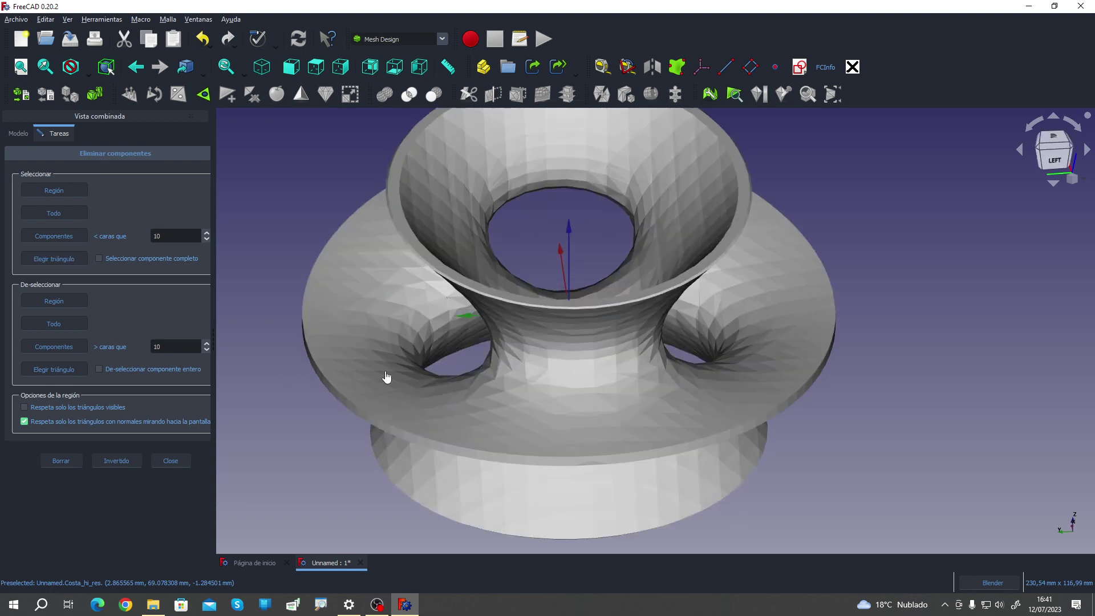
scroll(349, 370, "up", 5)
left_click(334, 348)
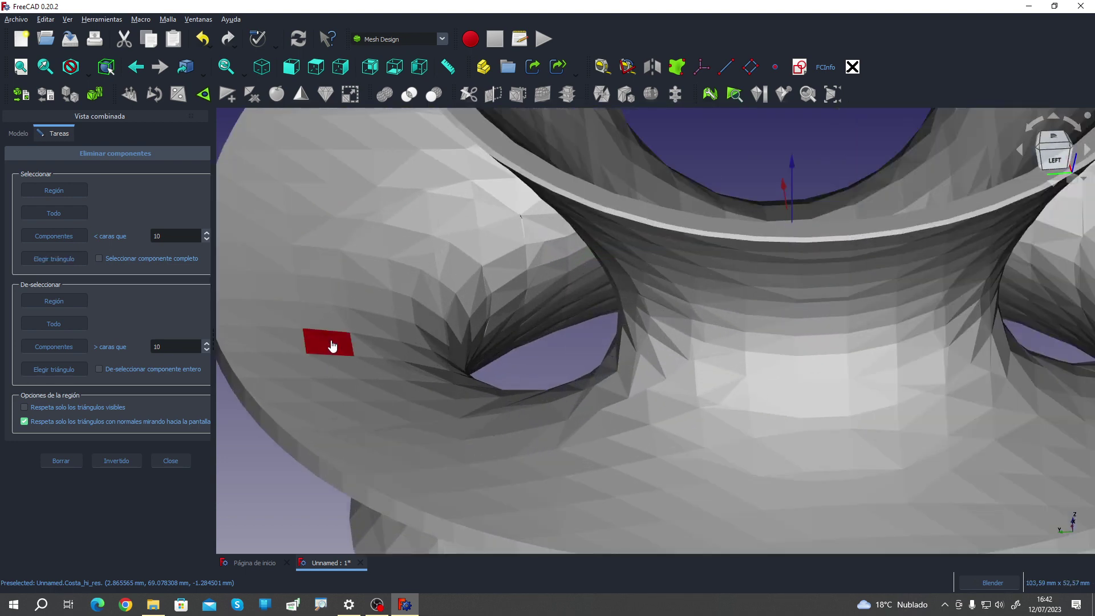
left_click(279, 259)
left_click(319, 172)
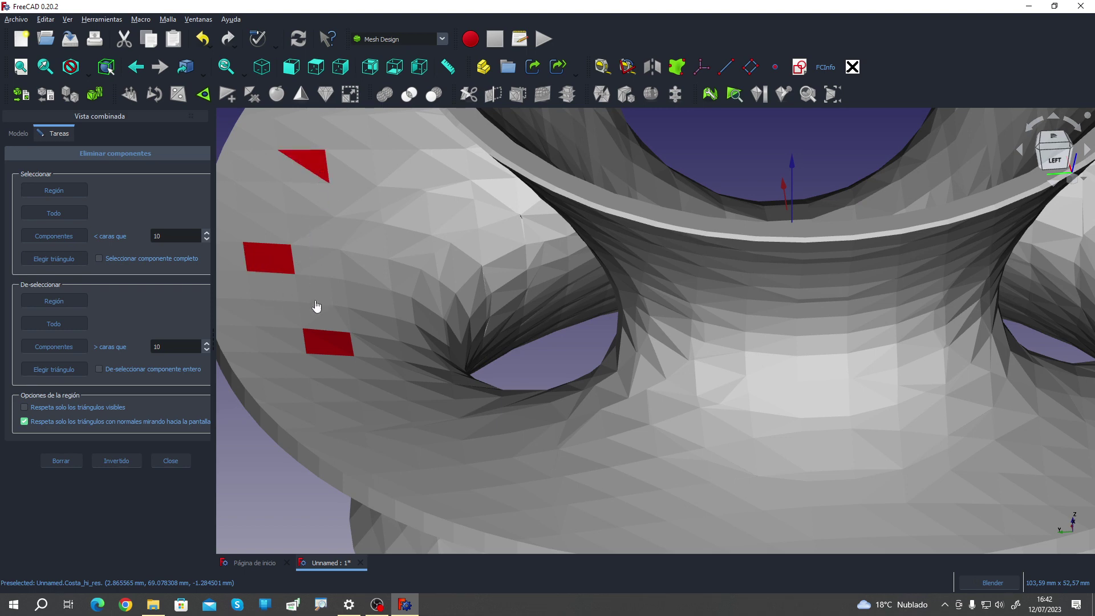
left_click(69, 461)
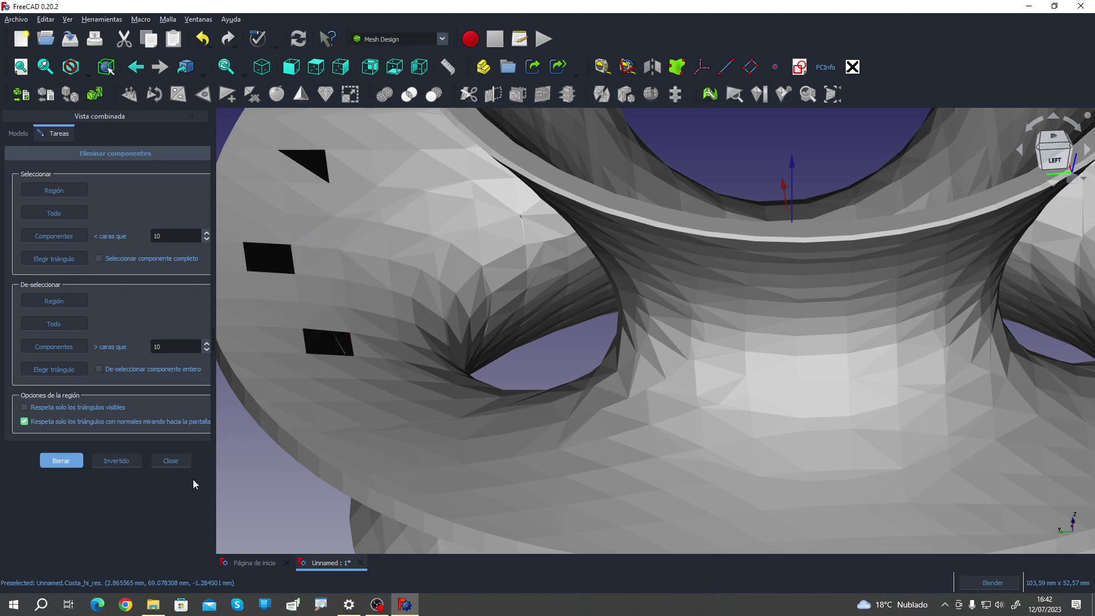
left_click(171, 461)
scroll(500, 371, "down", 5)
mouse_move(500, 371)
middle_mouse_down()
mouse_move(435, 358)
mouse_move(410, 393)
middle_mouse_up()
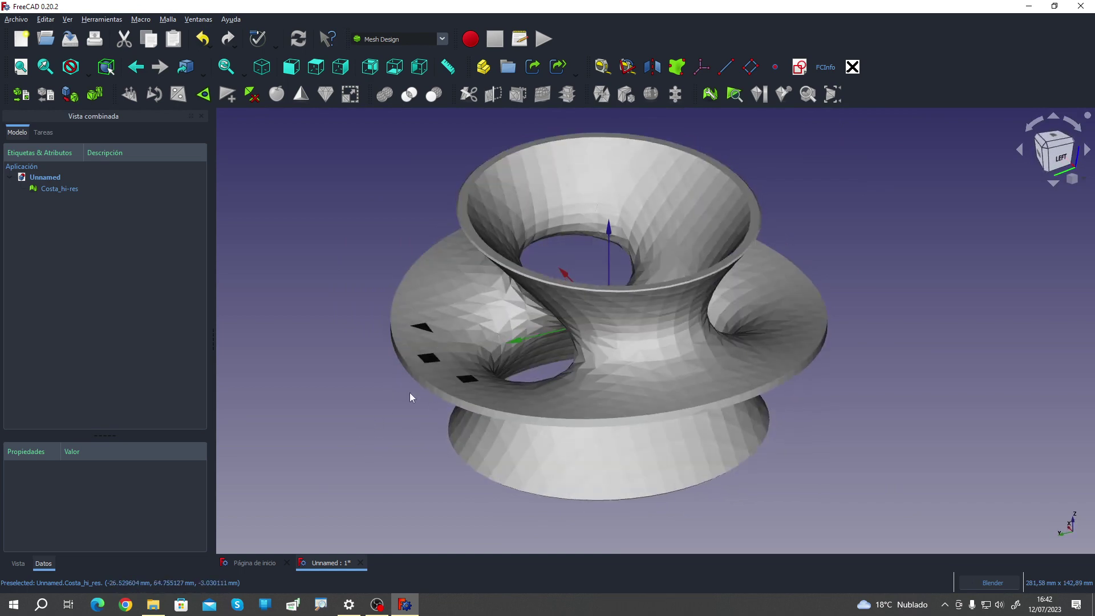
Step: Reselect Costa_hi-res and harmonize its normals again after the triangle removal
scroll(409, 393, "up", 3)
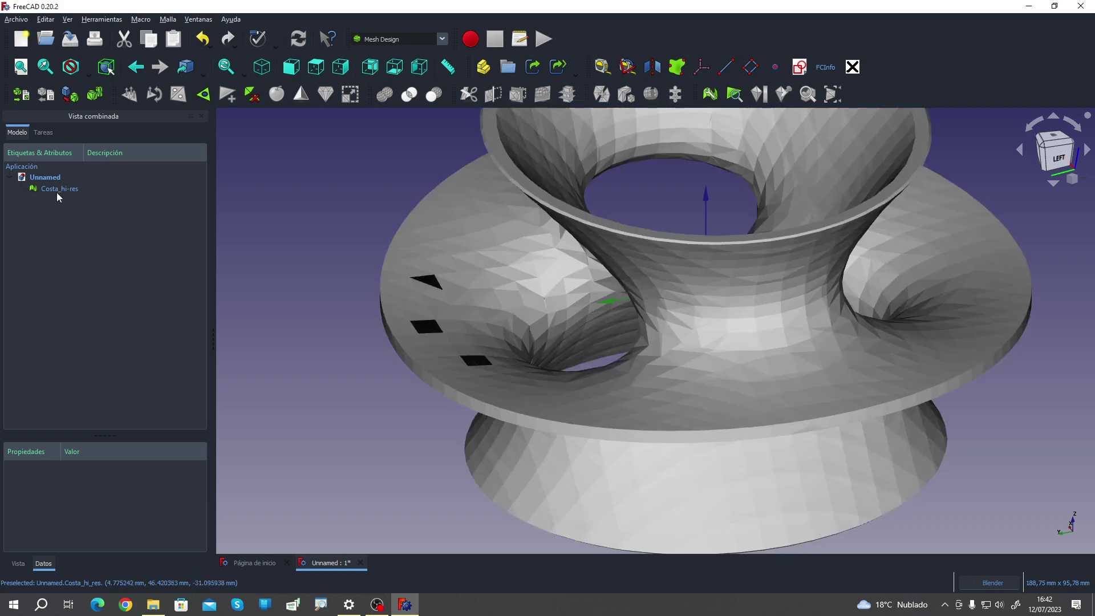
left_click(57, 191)
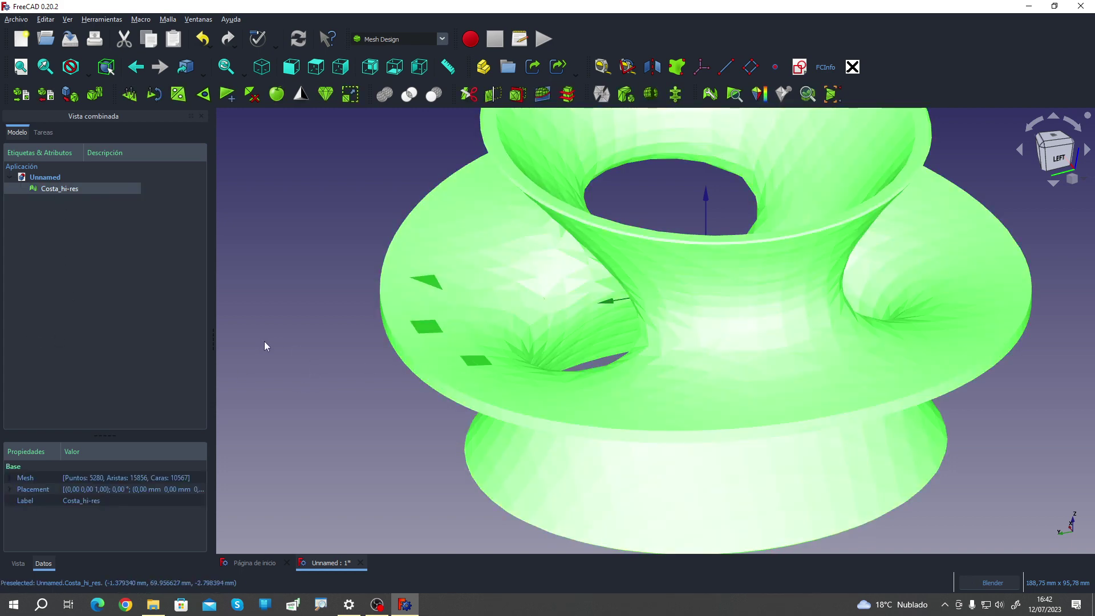
left_click(132, 101)
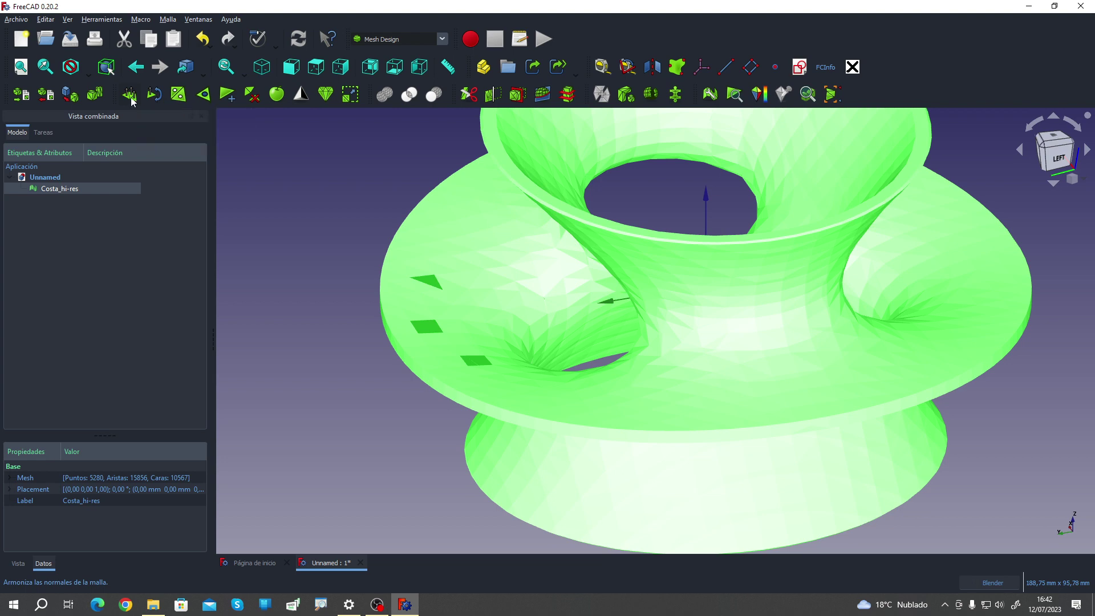
Step: Inspect the three new flange holes from the top, lower opening and side views
mouse_move(361, 440)
middle_mouse_down()
mouse_move(276, 387)
mouse_move(364, 410)
middle_mouse_up()
left_click(364, 409)
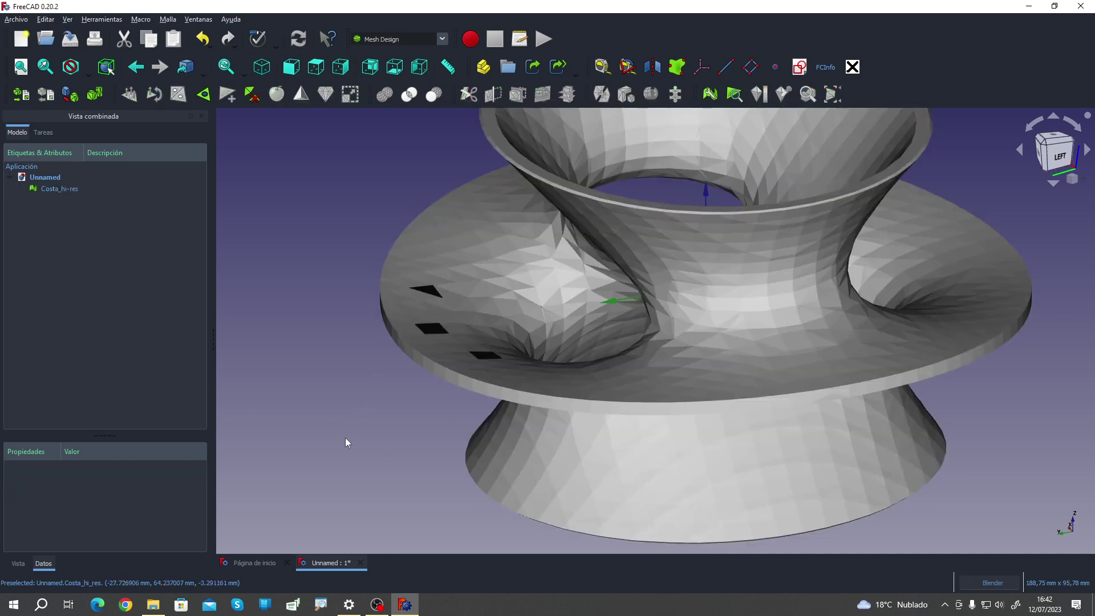
mouse_move(345, 437)
middle_mouse_down()
mouse_move(373, 556)
mouse_move(477, 440)
middle_mouse_up()
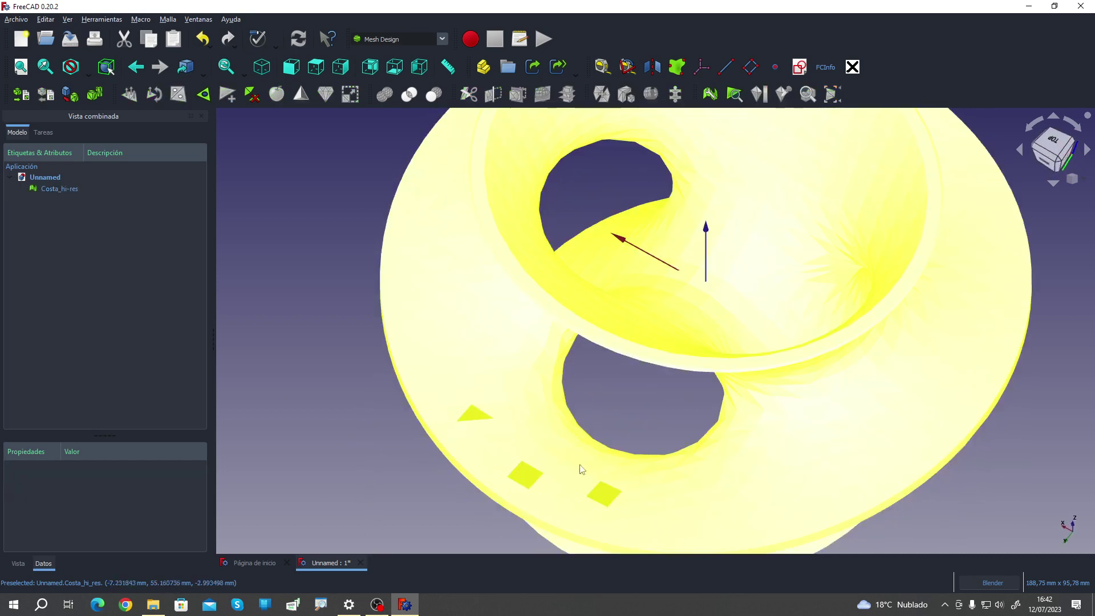
scroll(582, 468, "down", 3)
scroll(646, 460, "up", 3)
scroll(645, 460, "up", 5)
mouse_move(646, 506)
middle_mouse_down()
mouse_move(631, 522)
mouse_move(587, 499)
middle_mouse_up()
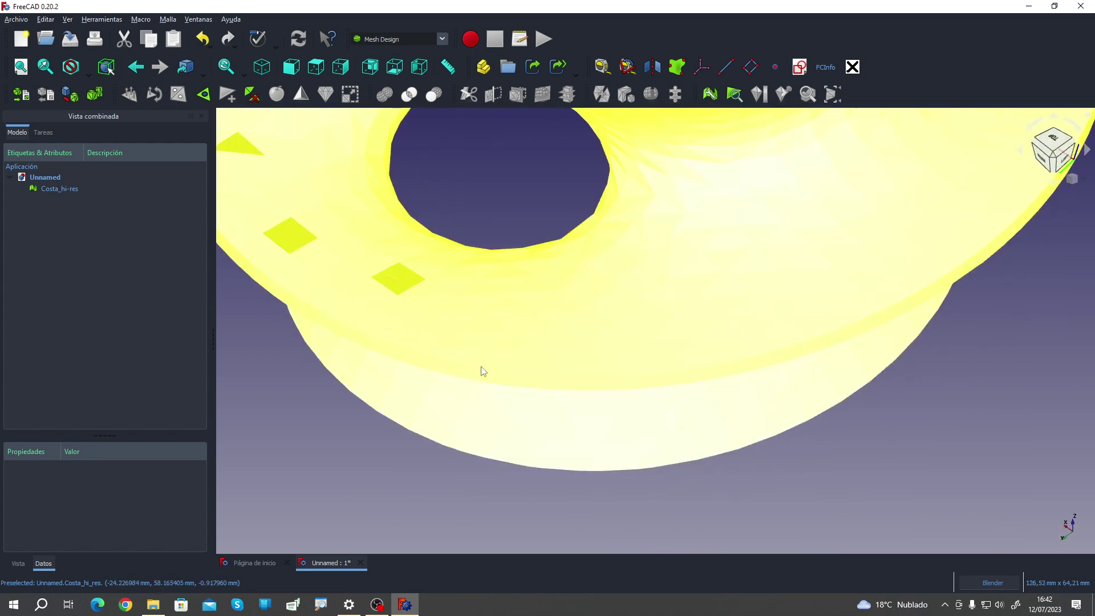
scroll(483, 372, "down", 5)
mouse_move(491, 498)
middle_mouse_down()
mouse_move(338, 423)
mouse_move(342, 411)
mouse_move(477, 506)
mouse_move(484, 537)
mouse_move(296, 448)
mouse_move(408, 460)
mouse_move(521, 436)
mouse_move(587, 374)
mouse_move(311, 443)
middle_mouse_up()
scroll(447, 453, "down", 4)
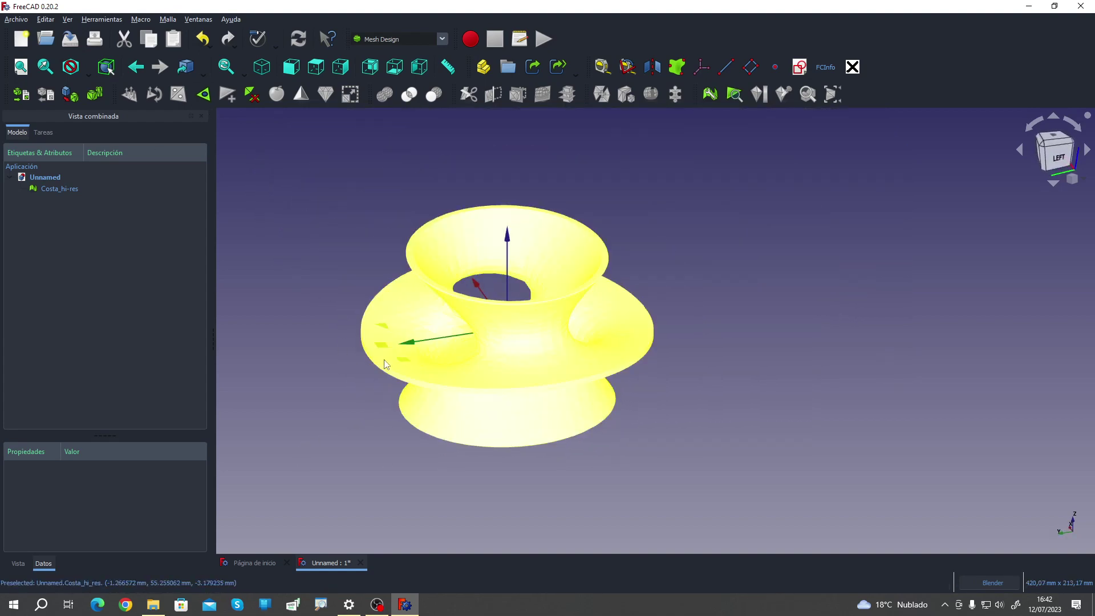
Step: Orbit around the Costa_hi-res surface to locate its three small holes, then select the mesh
scroll(266, 320, "up", 3)
scroll(321, 337, "up", 1)
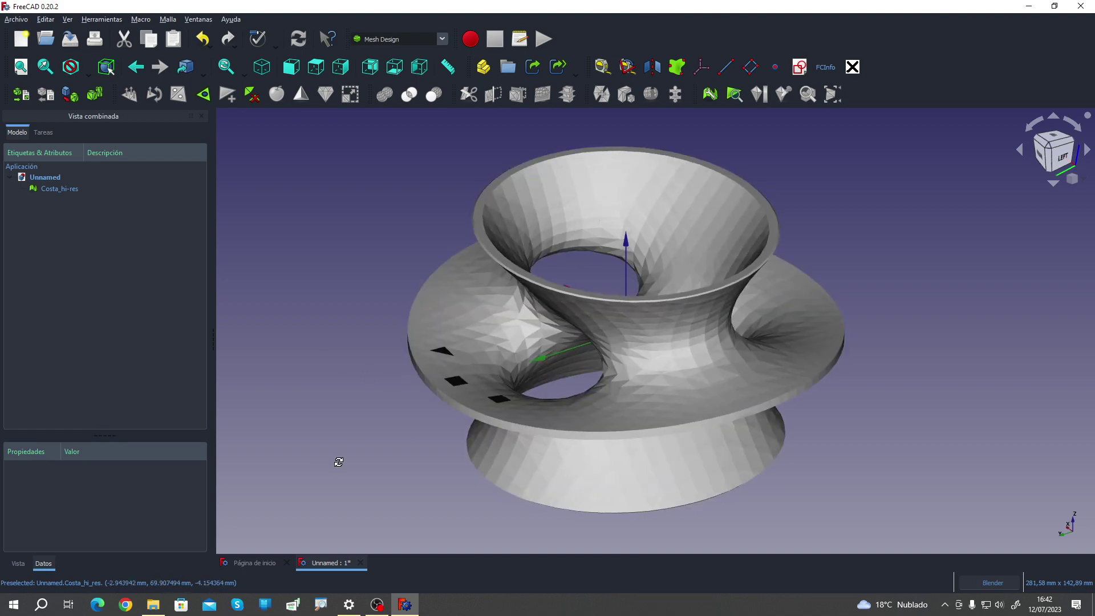
scroll(353, 451, "up", 2)
scroll(353, 450, "up", 2)
middle_click_drag(353, 450, 351, 429)
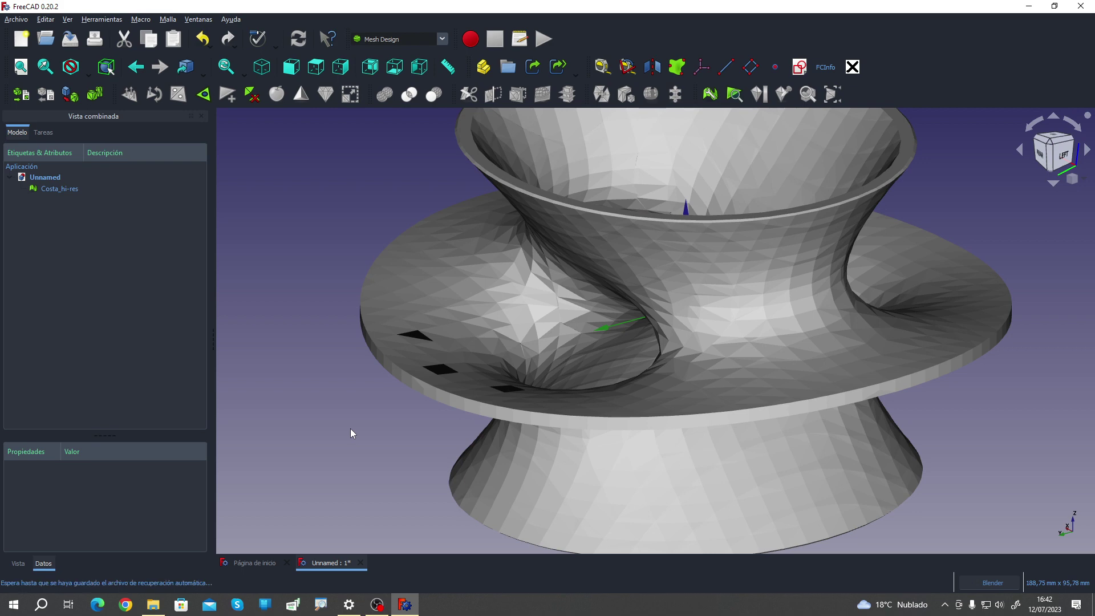
scroll(350, 433, "down", 4)
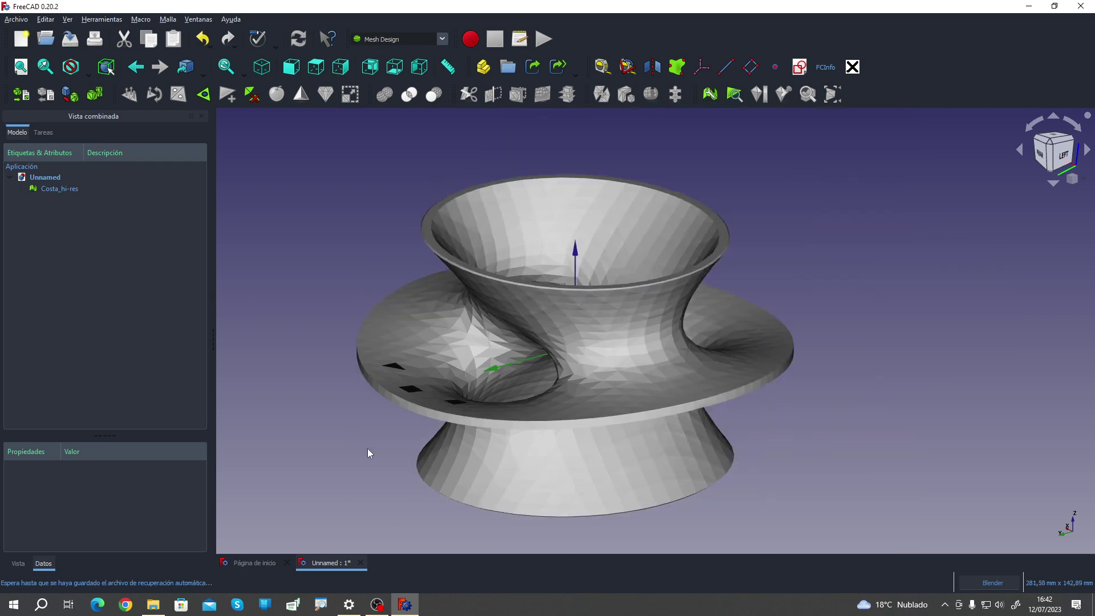
middle_click_drag(367, 448, 348, 465)
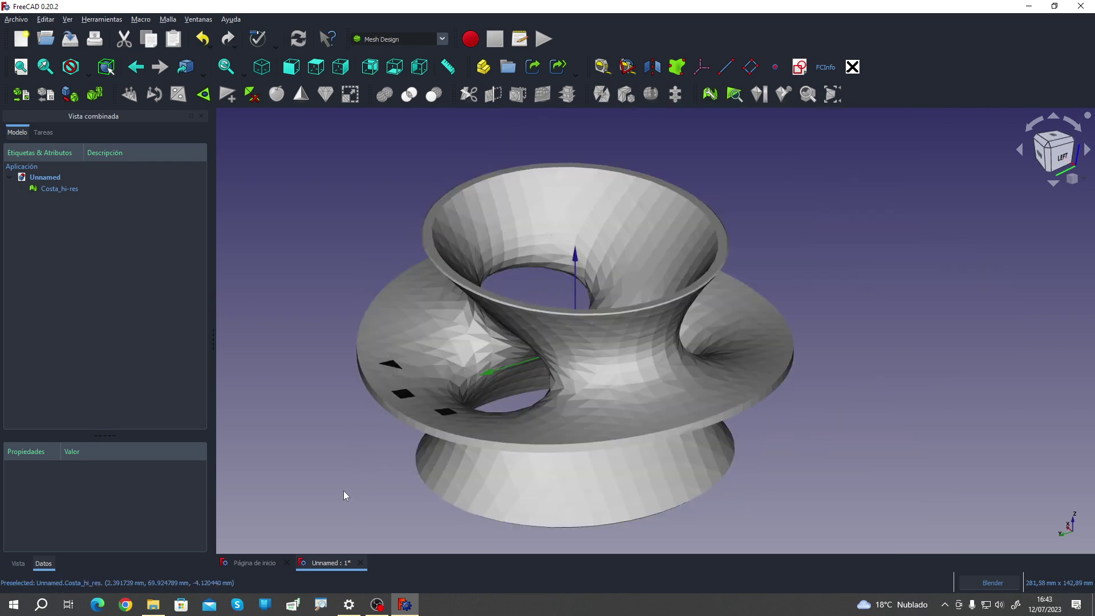
middle_click_drag(345, 489, 350, 489)
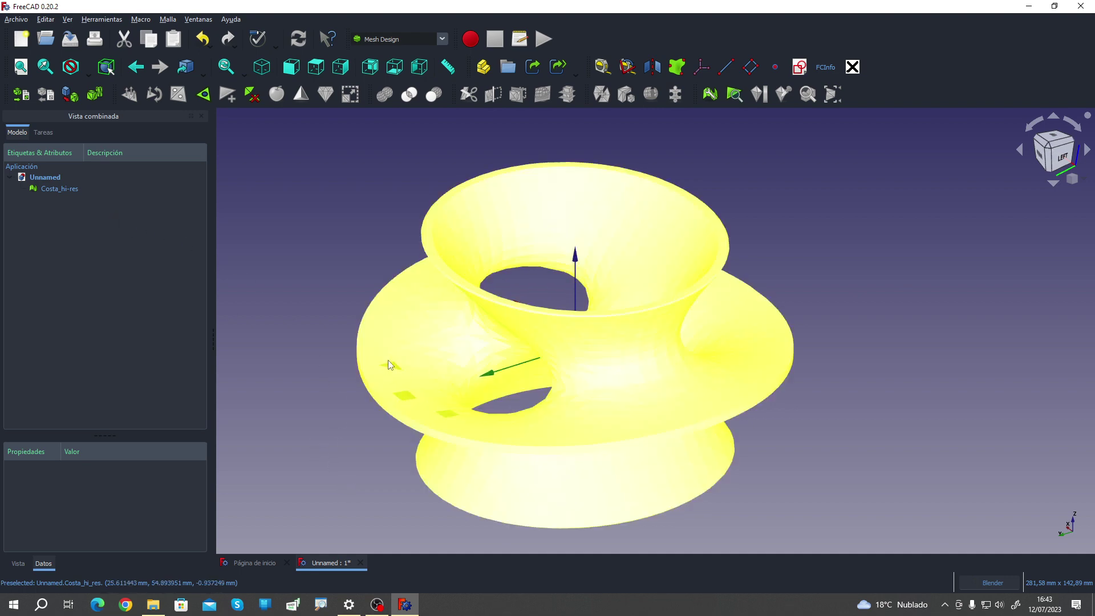
mouse_move(388, 361)
middle_mouse_down()
mouse_move(308, 423)
mouse_move(310, 484)
mouse_move(386, 311)
mouse_move(397, 389)
mouse_move(422, 429)
middle_mouse_up()
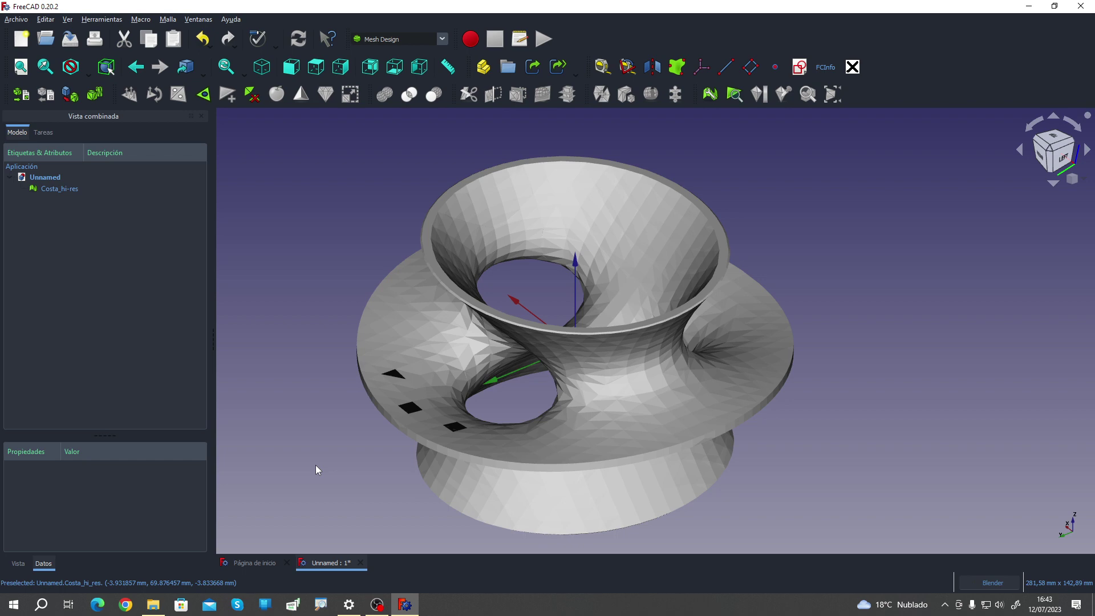
mouse_move(379, 425)
middle_mouse_down()
mouse_move(335, 489)
mouse_move(368, 445)
mouse_move(404, 428)
middle_mouse_up()
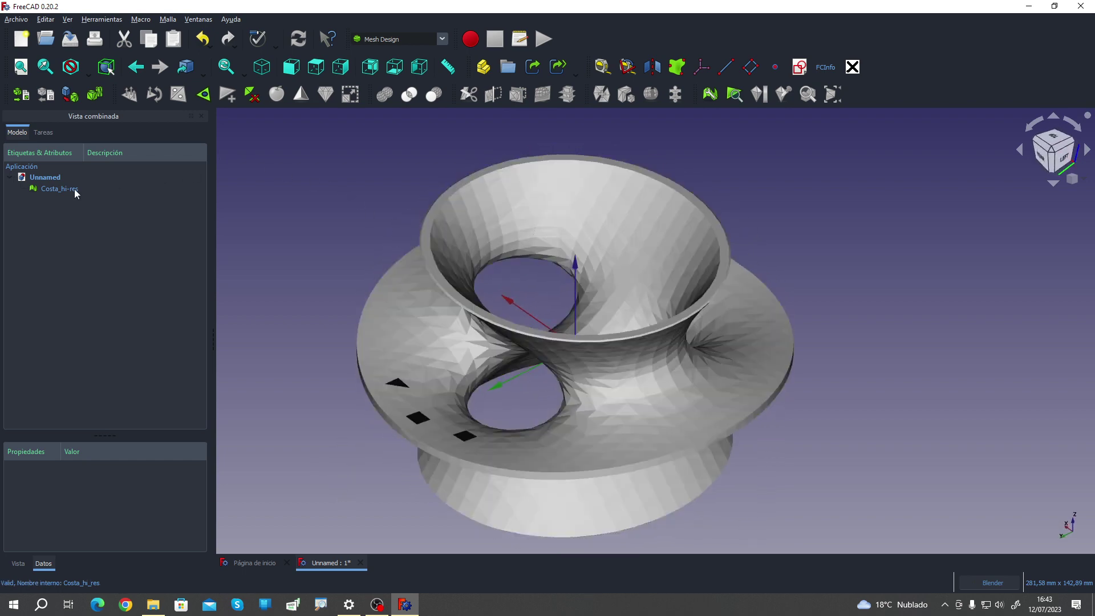
left_click(77, 190)
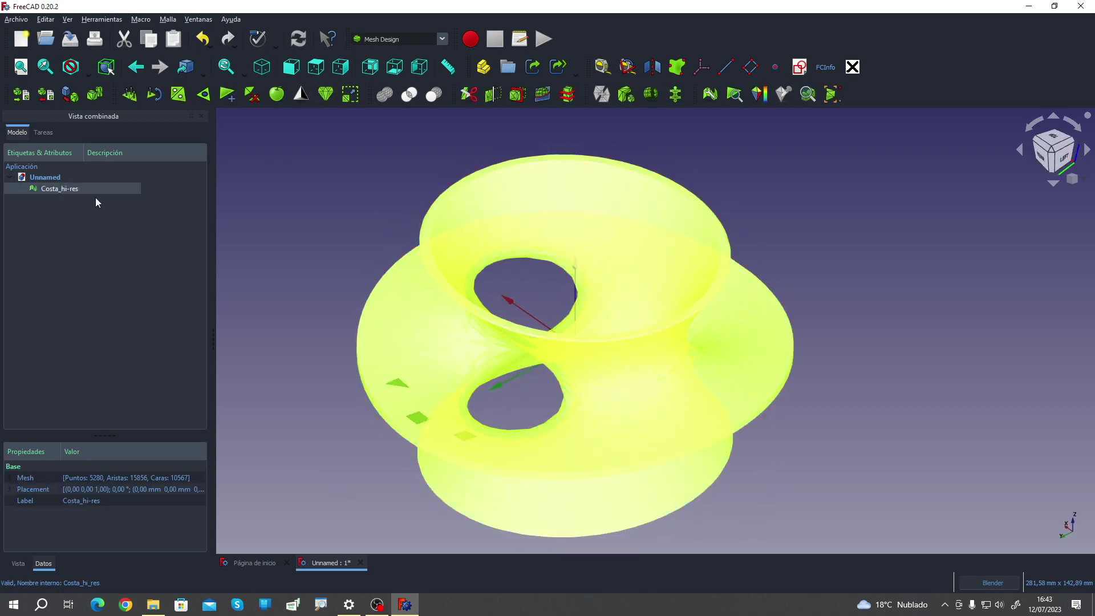
Step: Fill holes with at most 3 border edges, closing the triangular gap (10568 faces)
left_click(179, 98)
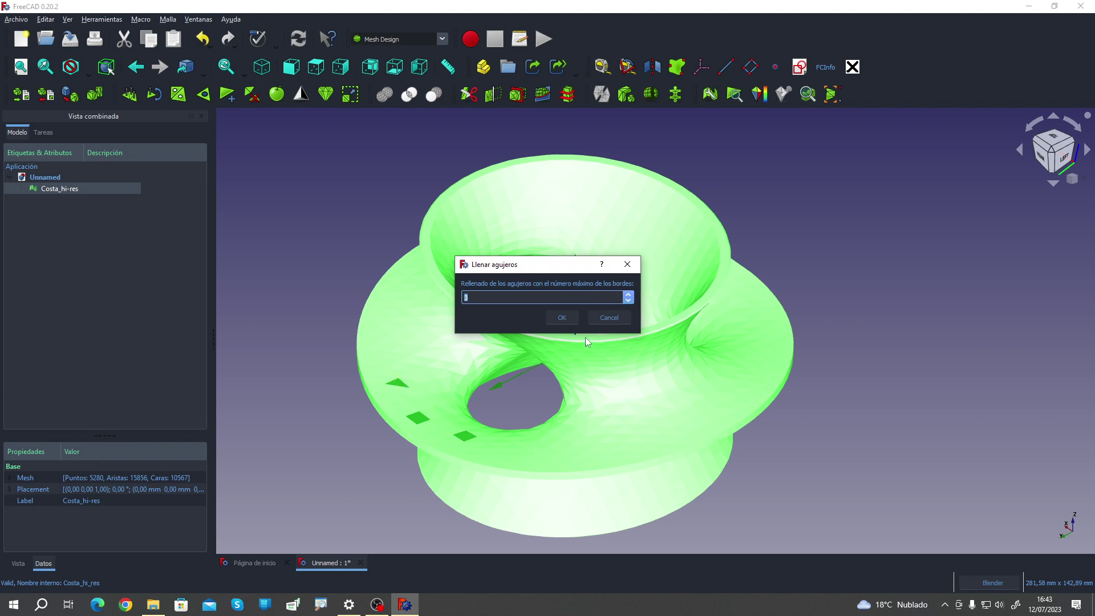
left_click(562, 318)
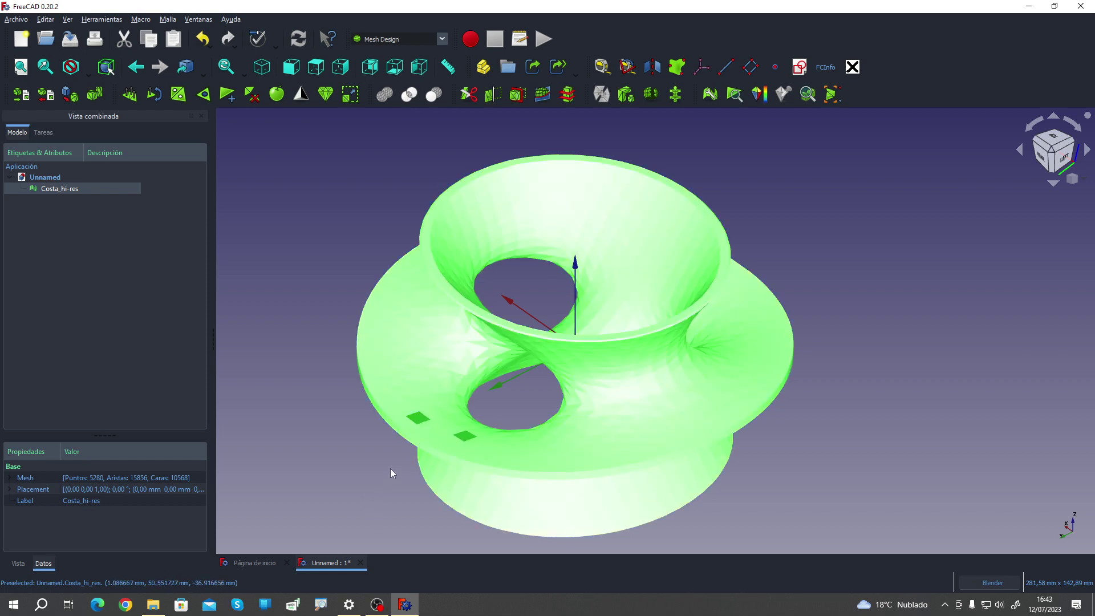
scroll(409, 444, "up", 1)
Step: Reselect Costa_hi-res and run Fill holes with a maximum border count of 4
scroll(408, 444, "up", 4)
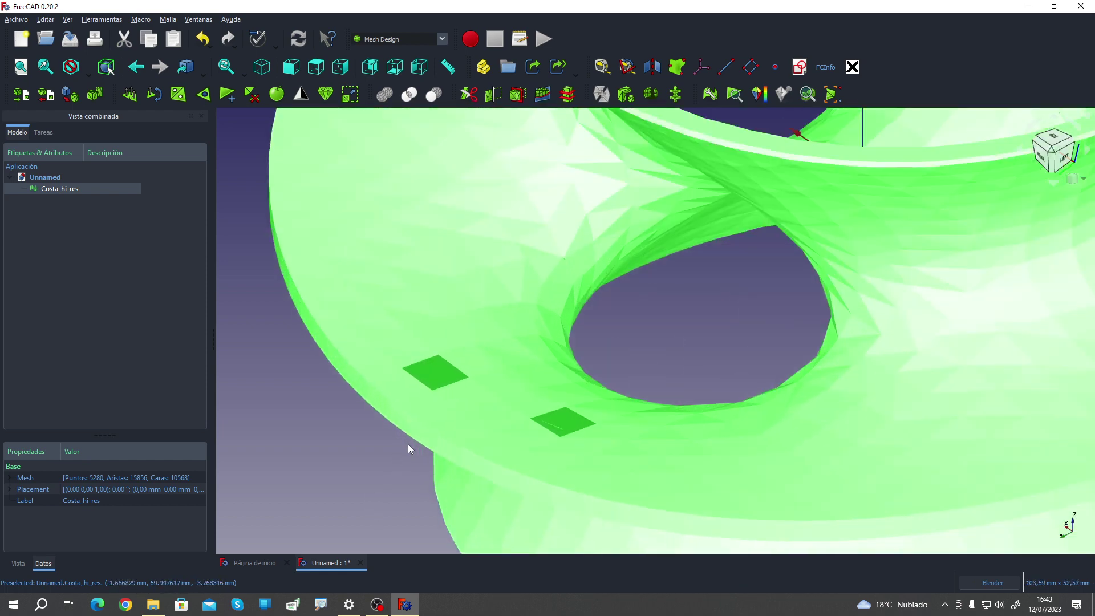
scroll(408, 444, "up", 1)
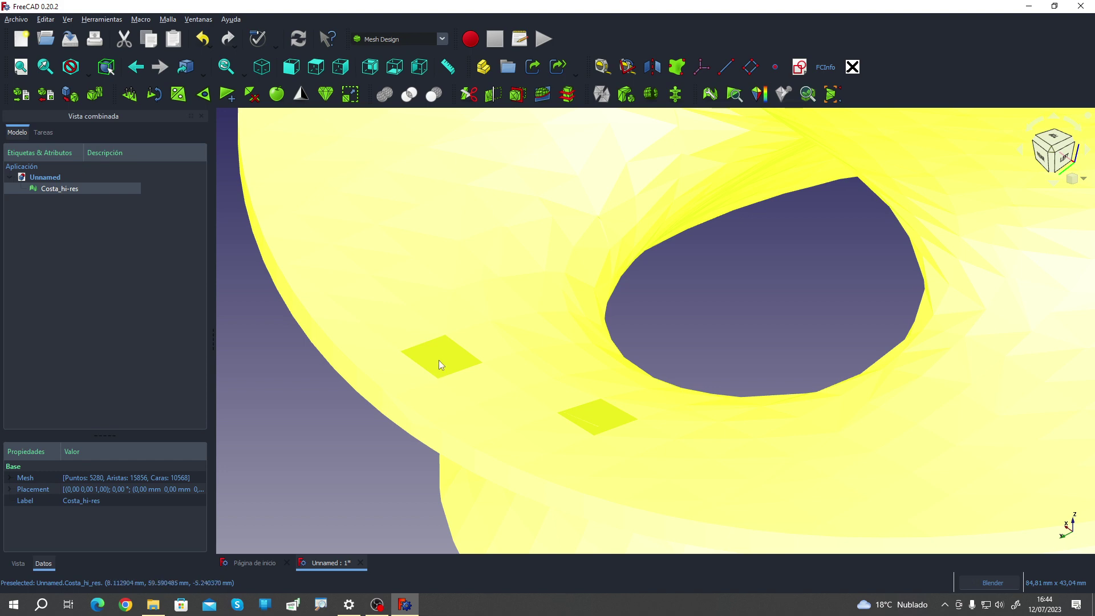
scroll(448, 355, "down", 2)
scroll(472, 335, "down", 3)
scroll(408, 374, "down", 3)
scroll(370, 363, "up", 2)
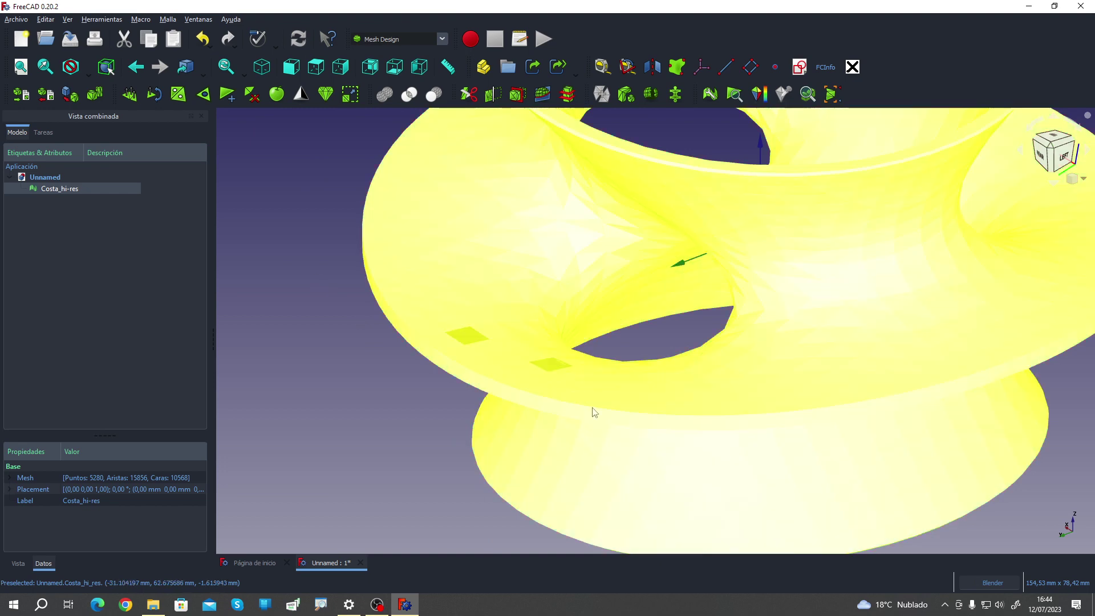
left_click(594, 412)
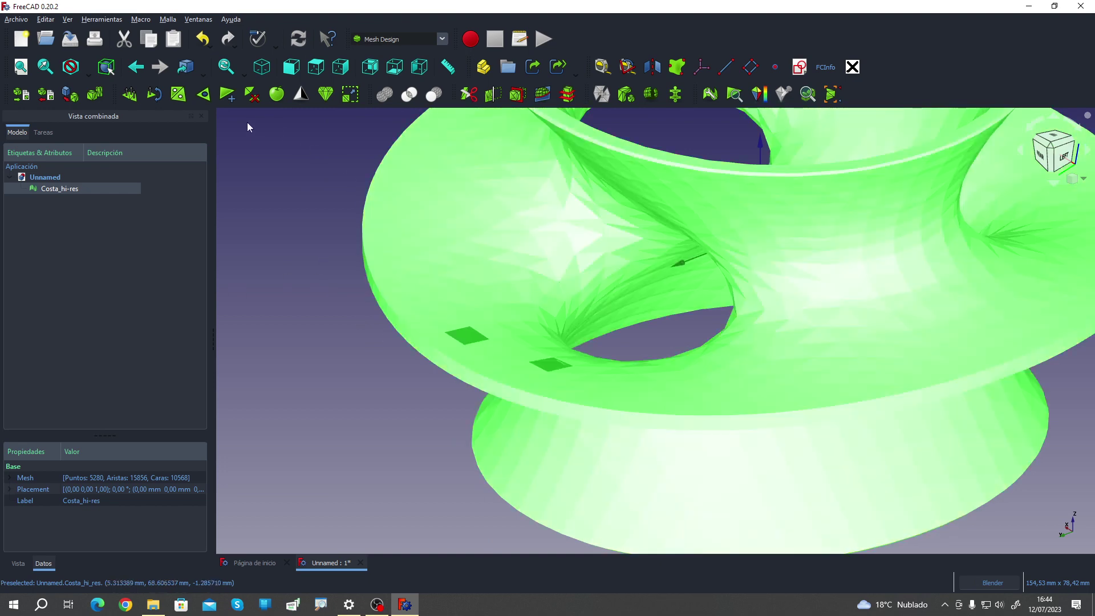
left_click(178, 96)
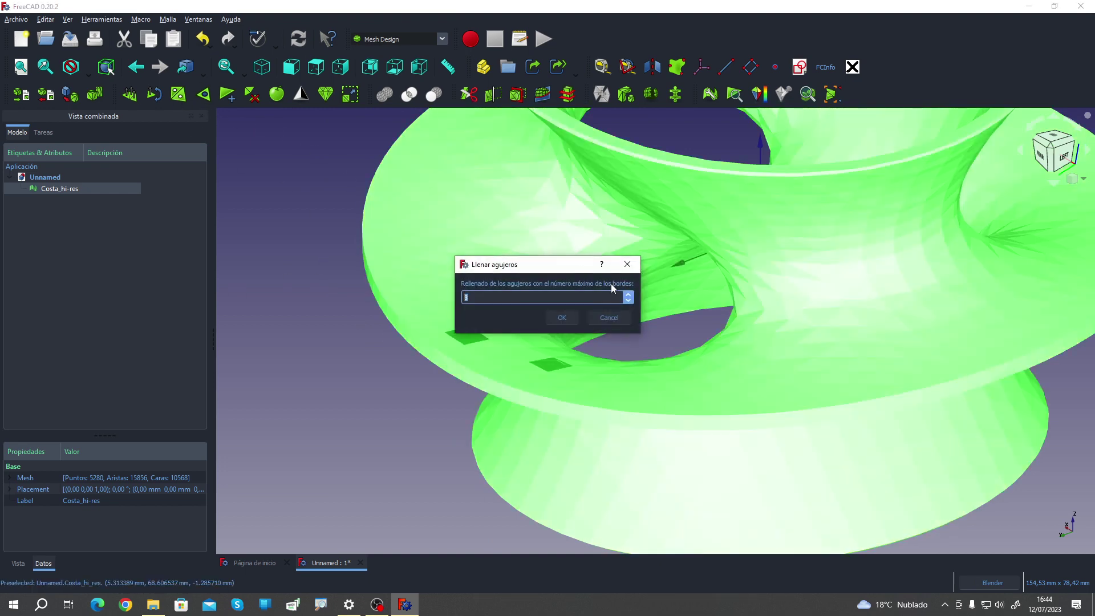
scroll(543, 302, "up", 1)
left_click(562, 318)
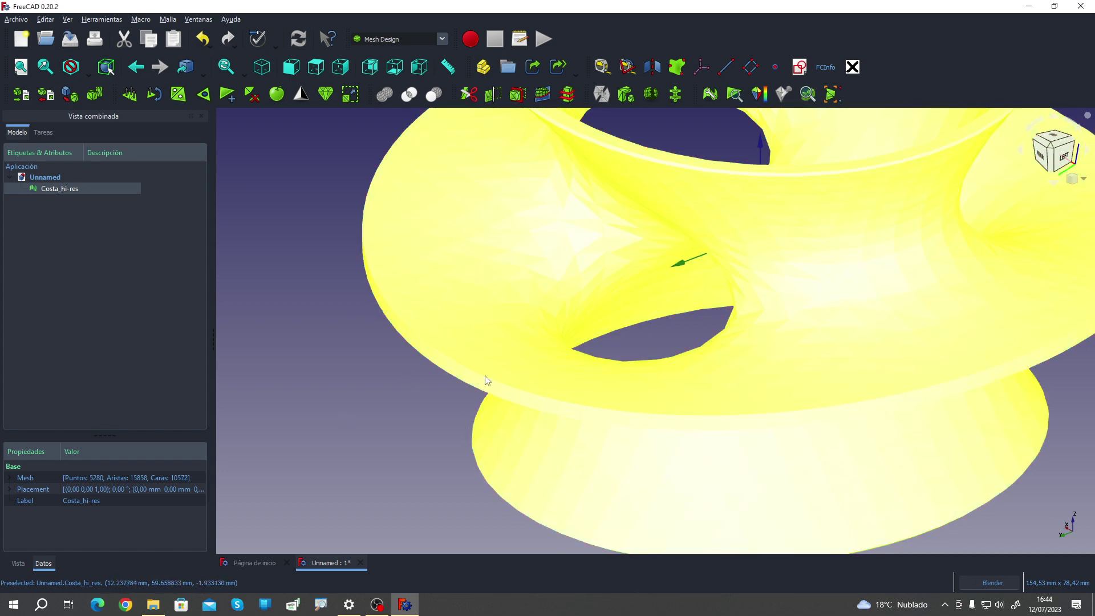
Step: Orbit around the mesh and deselect it to review the filled surface
scroll(355, 409, "down", 5)
mouse_move(859, 392)
middle_mouse_down()
mouse_move(721, 457)
mouse_move(965, 398)
middle_mouse_up()
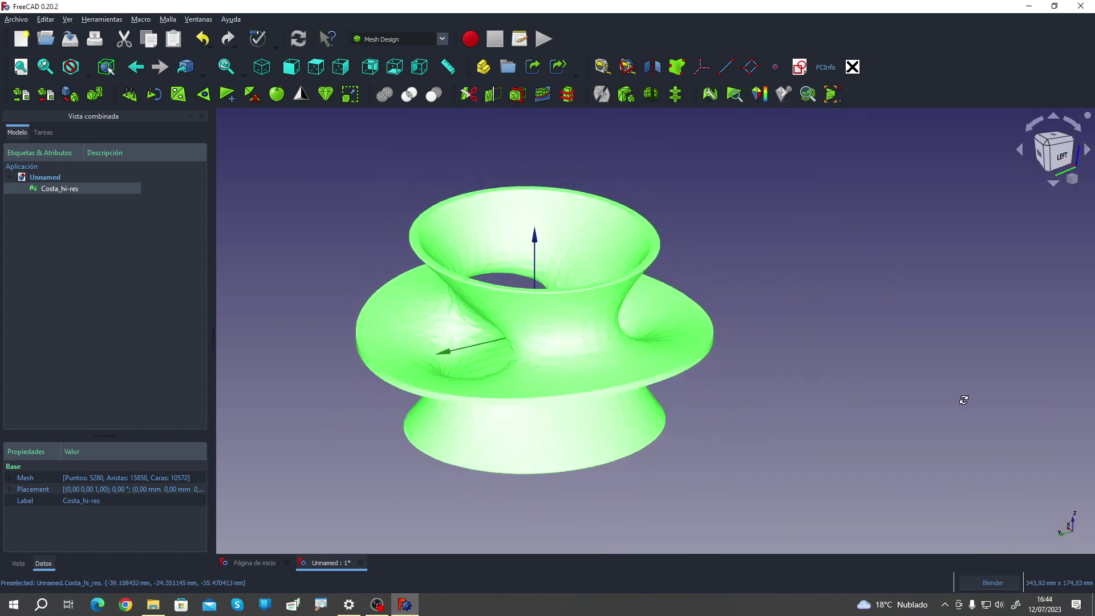
middle_click_drag(399, 396, 388, 415)
scroll(357, 391, "up", 2)
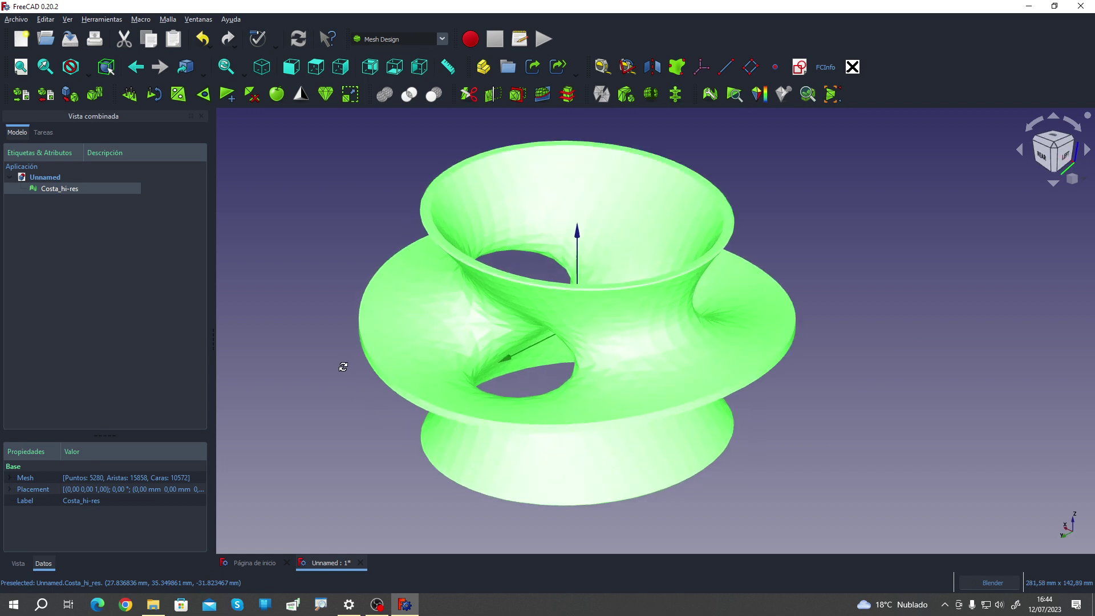
left_click(301, 256)
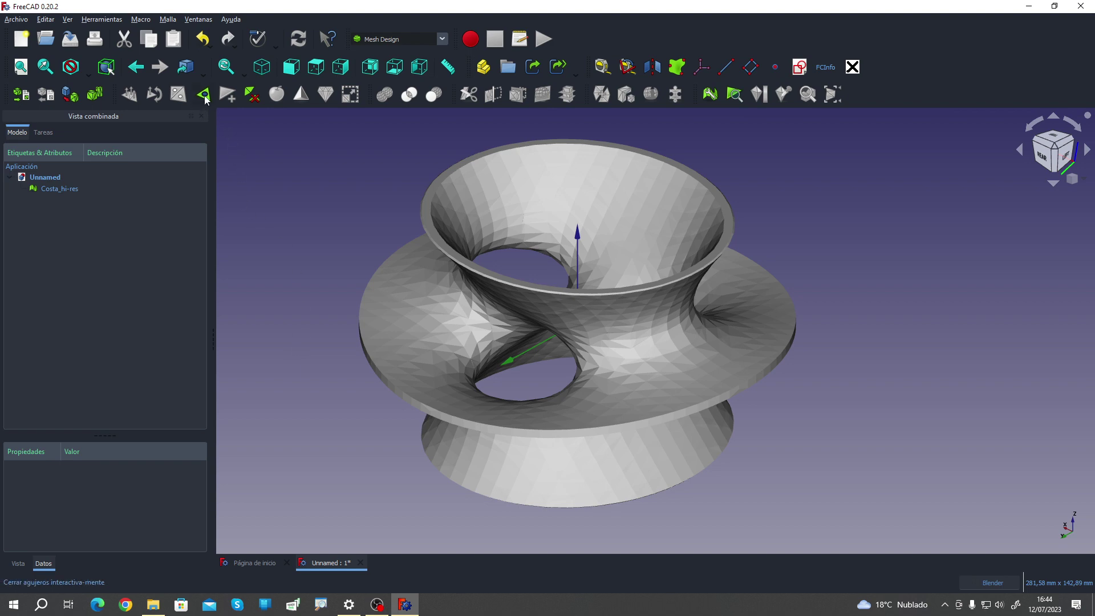
Step: Undo the hole filling and zoom in on the reopened triangular and two square holes
left_click(203, 41)
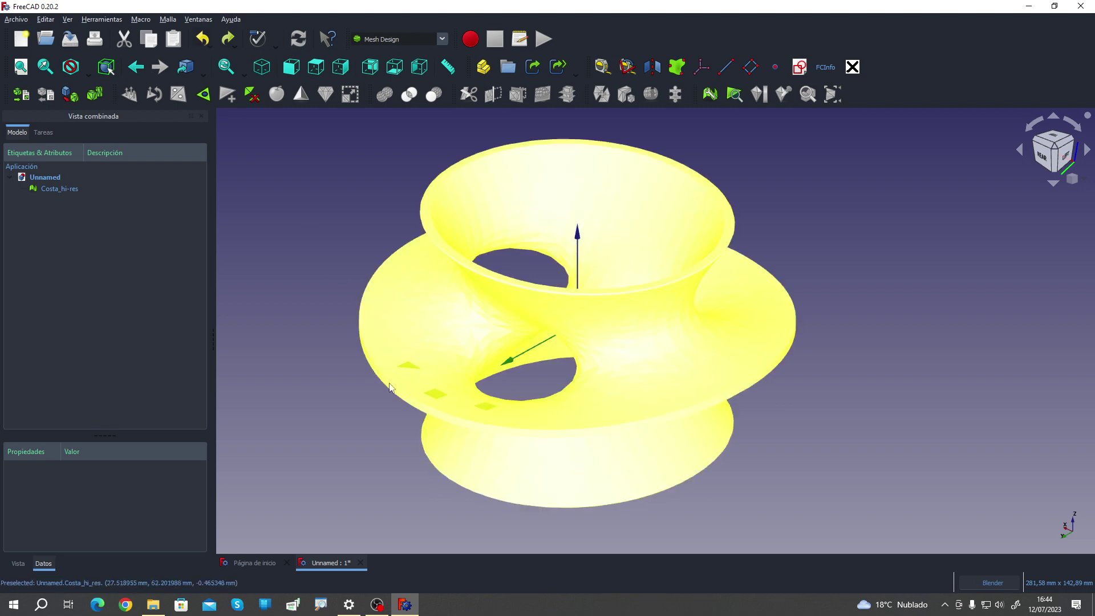
middle_click_drag(399, 365, 387, 460)
scroll(402, 479, "up", 3)
scroll(400, 497, "up", 2)
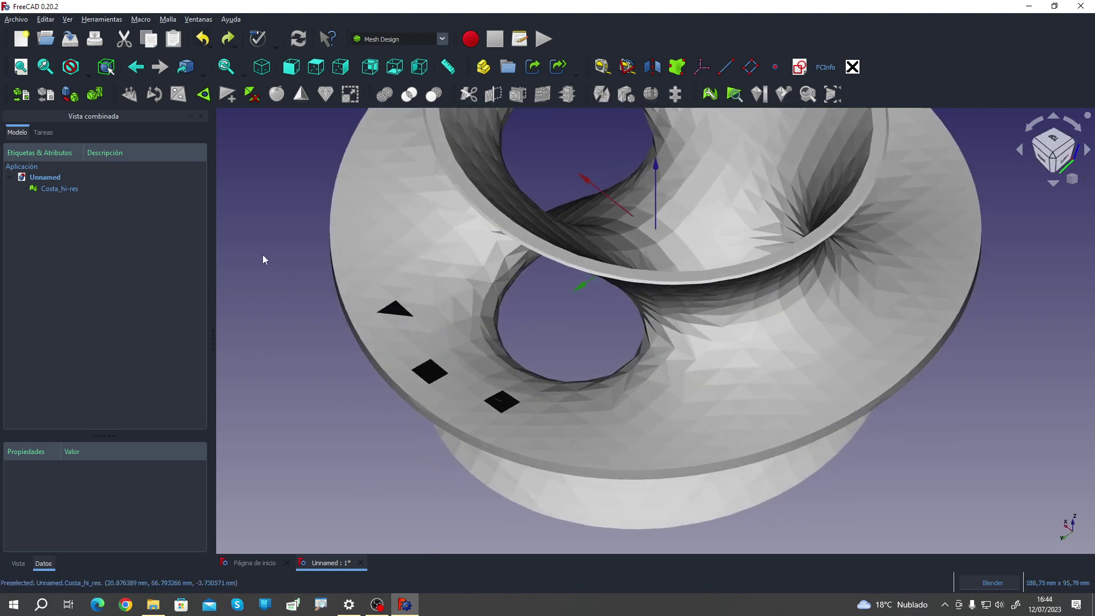
mouse_move(264, 450)
middle_mouse_down()
mouse_move(273, 427)
mouse_move(277, 436)
middle_mouse_up()
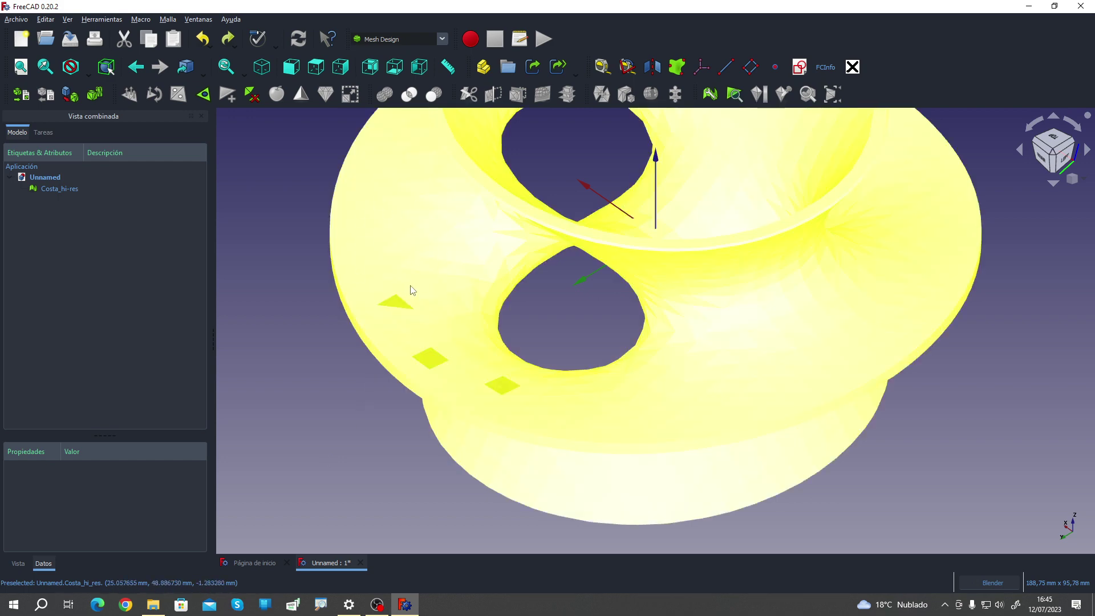
middle_click_drag(307, 519, 327, 498)
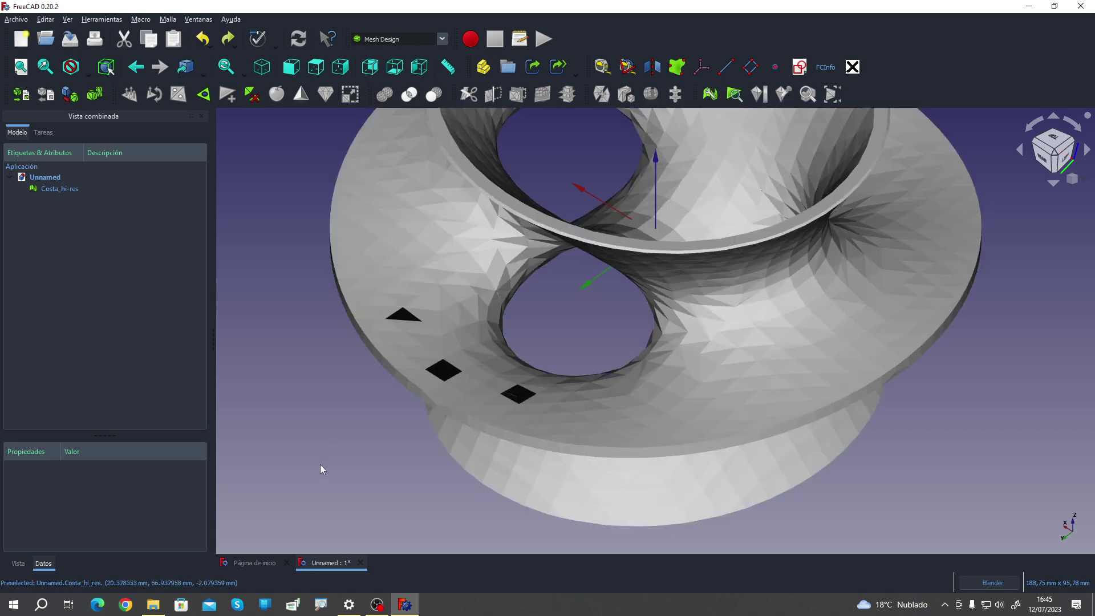
mouse_move(320, 464)
middle_mouse_down()
mouse_move(290, 455)
mouse_move(311, 416)
middle_mouse_up()
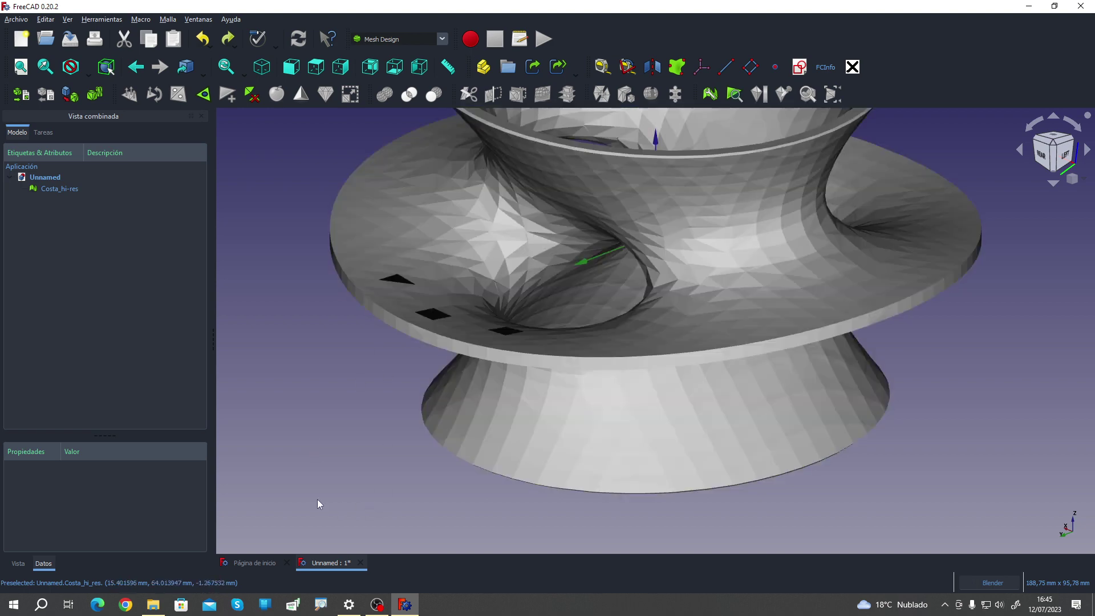
mouse_move(317, 504)
middle_mouse_down()
mouse_move(362, 518)
mouse_move(367, 543)
middle_mouse_up()
scroll(478, 389, "up", 3)
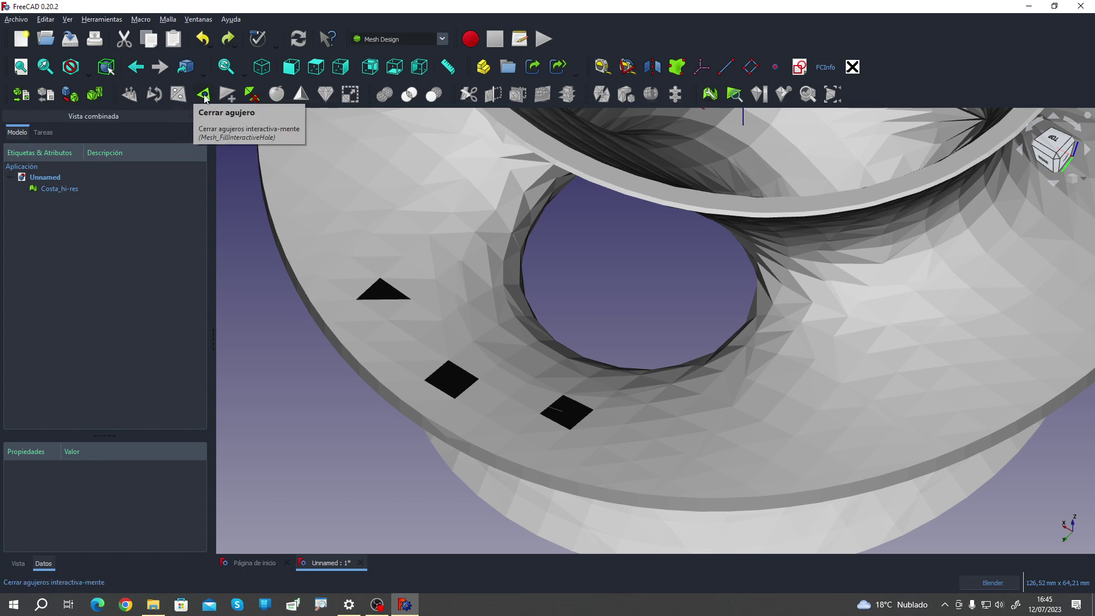
Step: Close the triangular hole and both square holes one by one, reaching 10572 faces
left_click(61, 191)
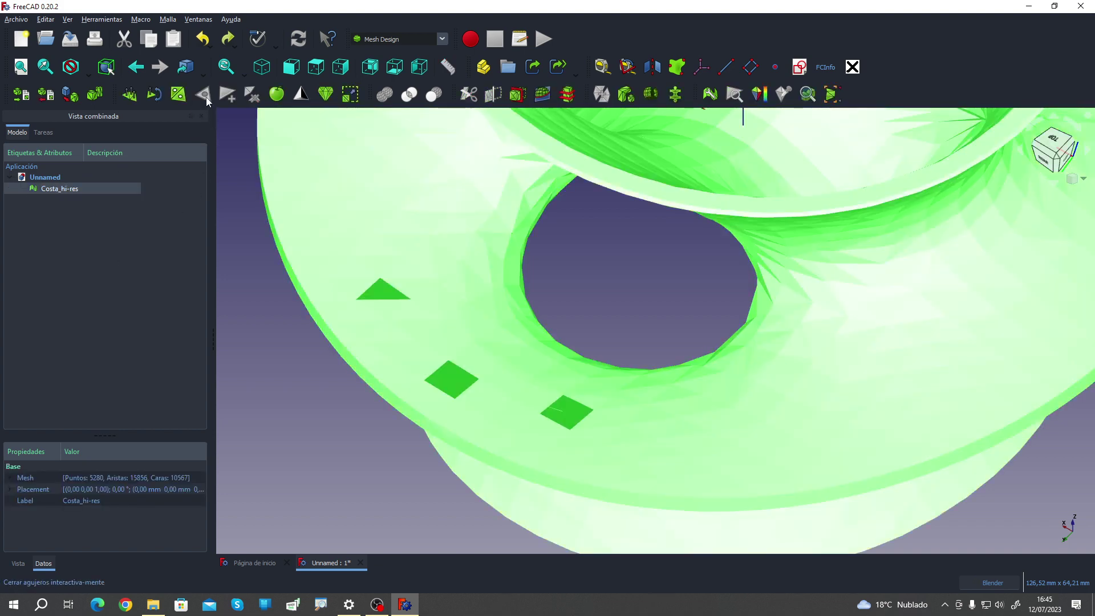
left_click(206, 98)
left_click(402, 294)
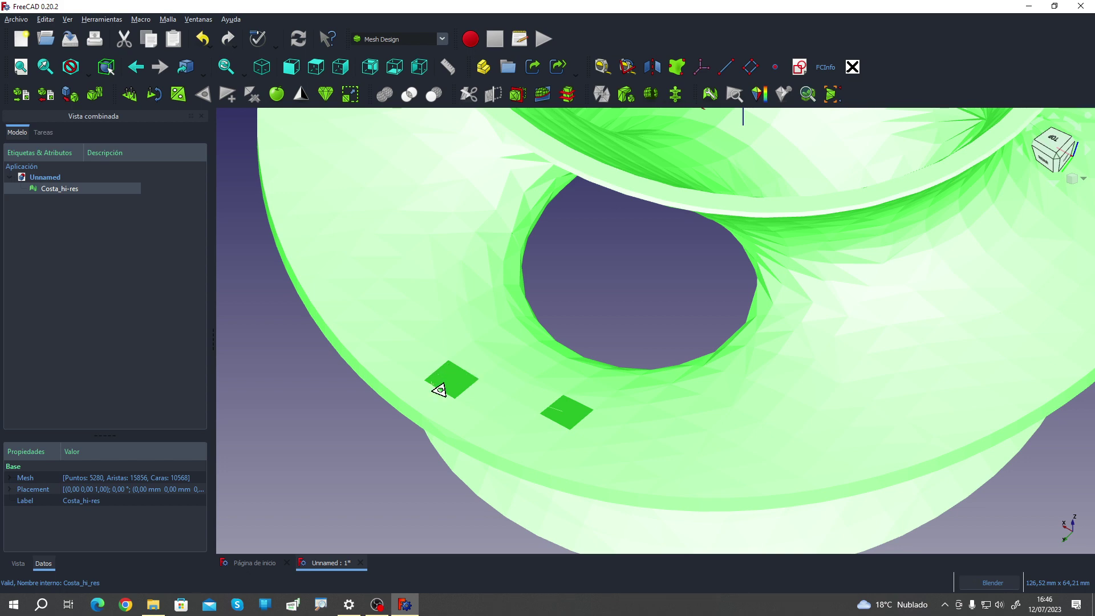
left_click(439, 390)
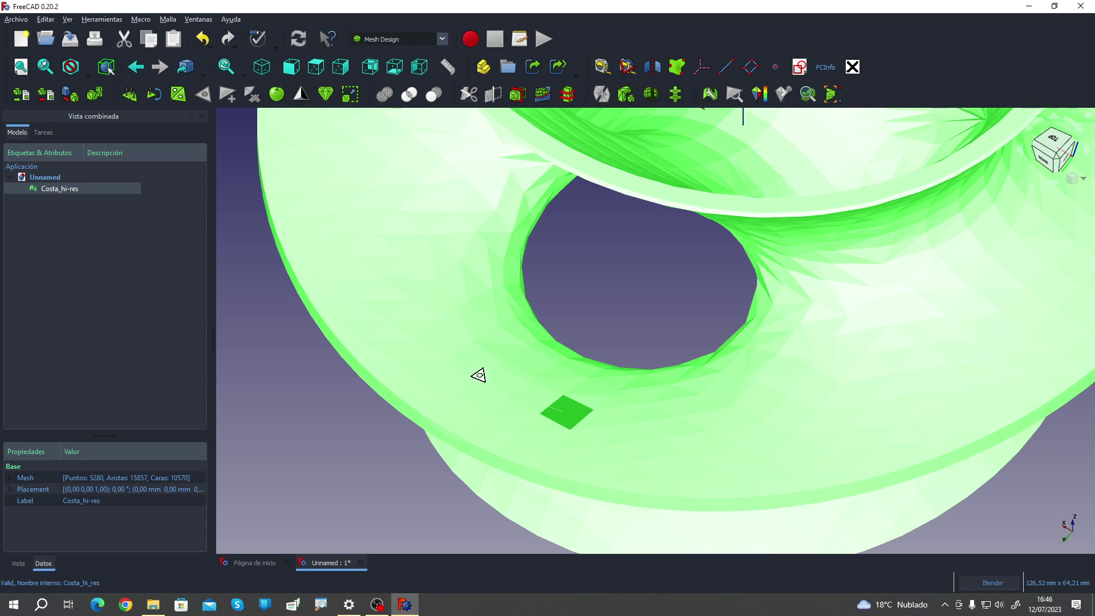
left_click(573, 432)
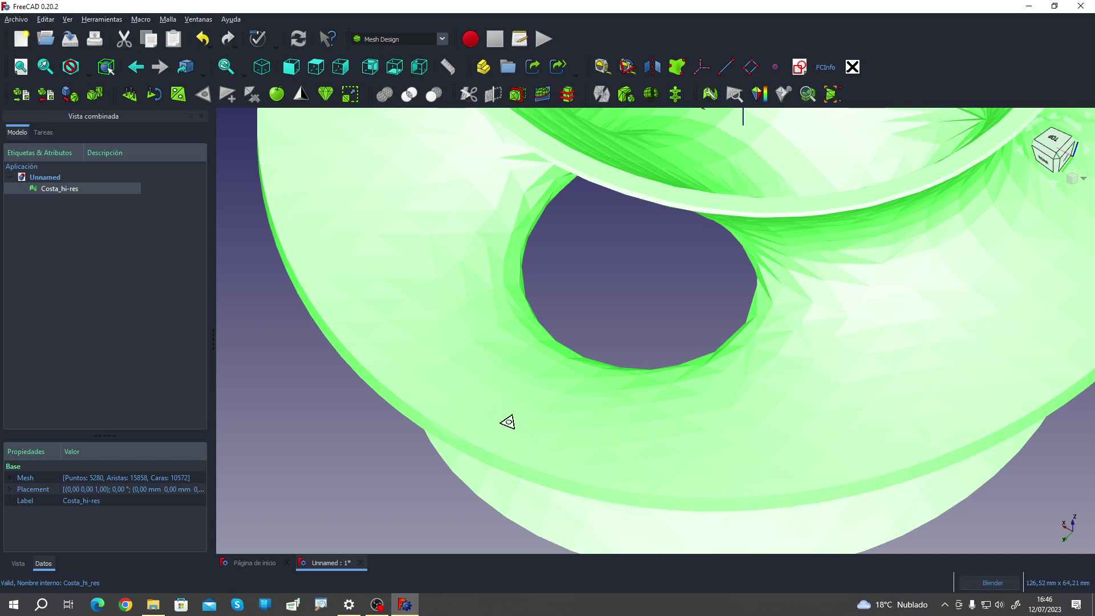
scroll(504, 420, "down", 5)
mouse_move(489, 435)
middle_mouse_down()
mouse_move(451, 403)
mouse_move(462, 391)
mouse_move(433, 414)
middle_mouse_up()
scroll(459, 397, "down", 3)
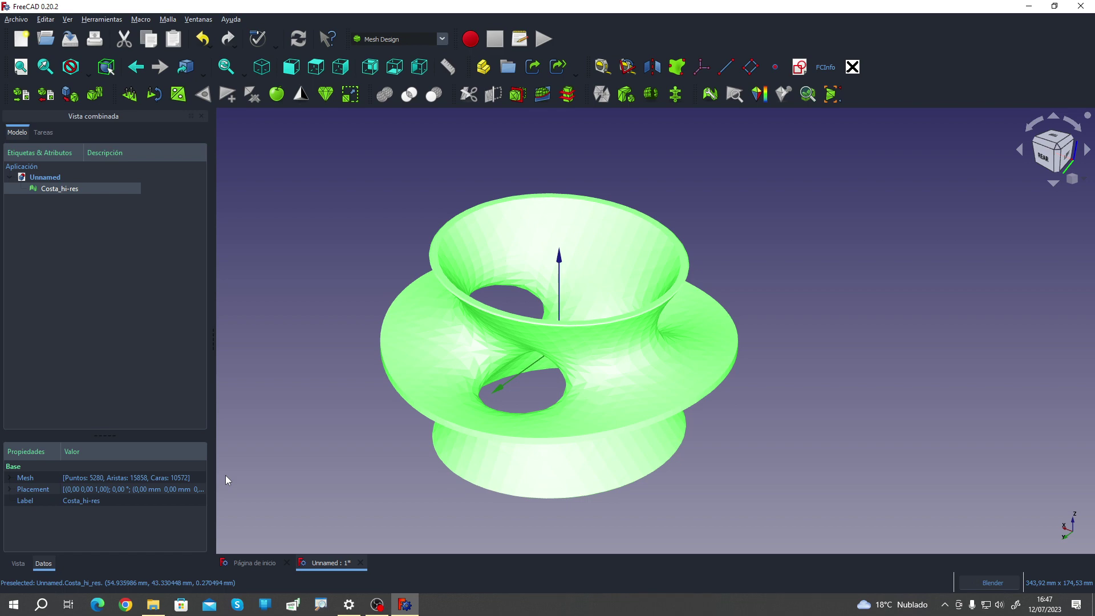
Step: Undo the hole closures back to 10567 faces, then reselect Costa_hi-res
mouse_move(258, 470)
middle_mouse_down()
mouse_move(399, 428)
mouse_move(486, 497)
mouse_move(362, 431)
mouse_move(282, 425)
middle_mouse_up()
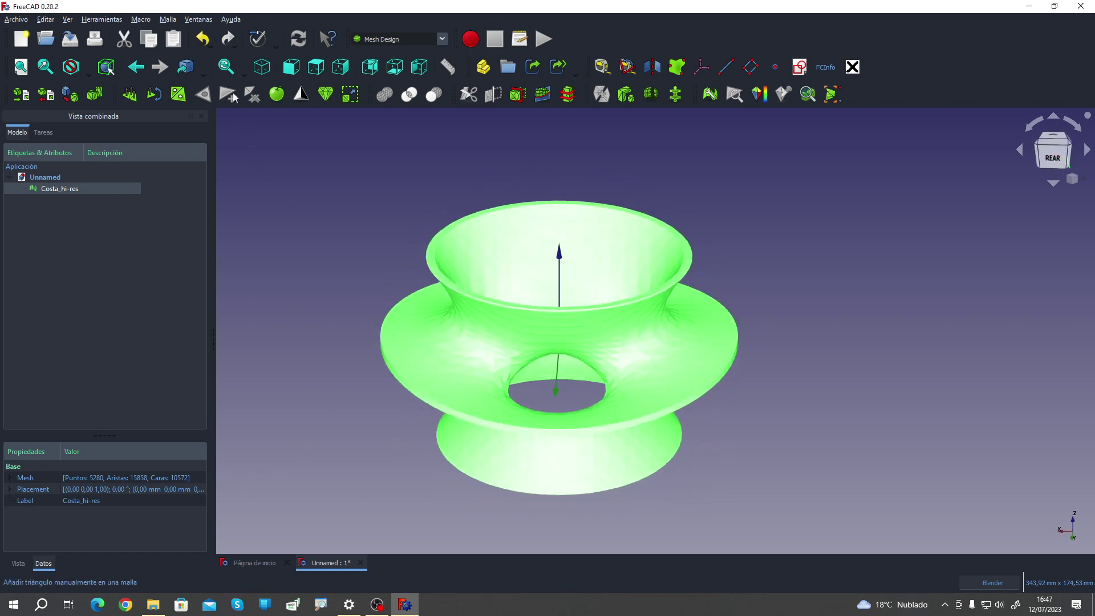
left_click(201, 40)
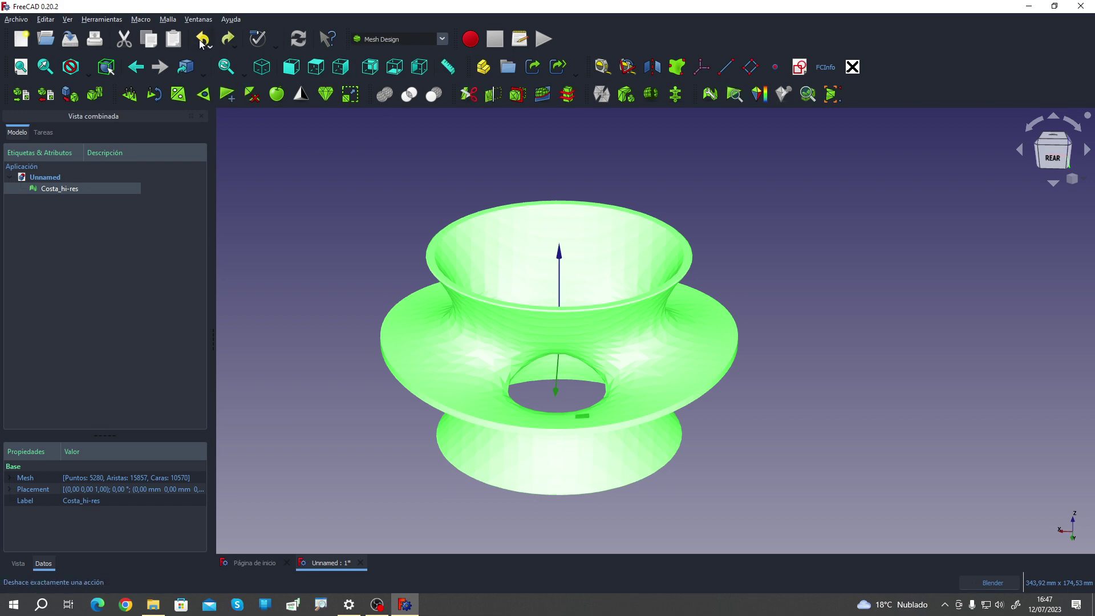
mouse_move(425, 359)
middle_mouse_down()
mouse_move(396, 455)
mouse_move(440, 412)
middle_mouse_up()
scroll(444, 422, "up", 2)
scroll(449, 411, "up", 2)
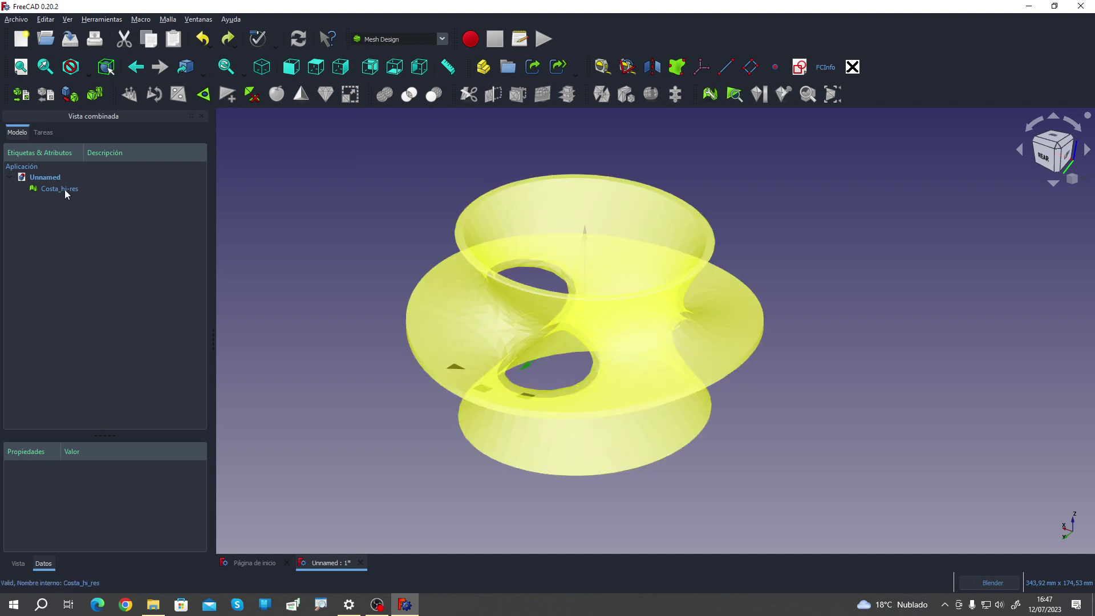
left_click(63, 188)
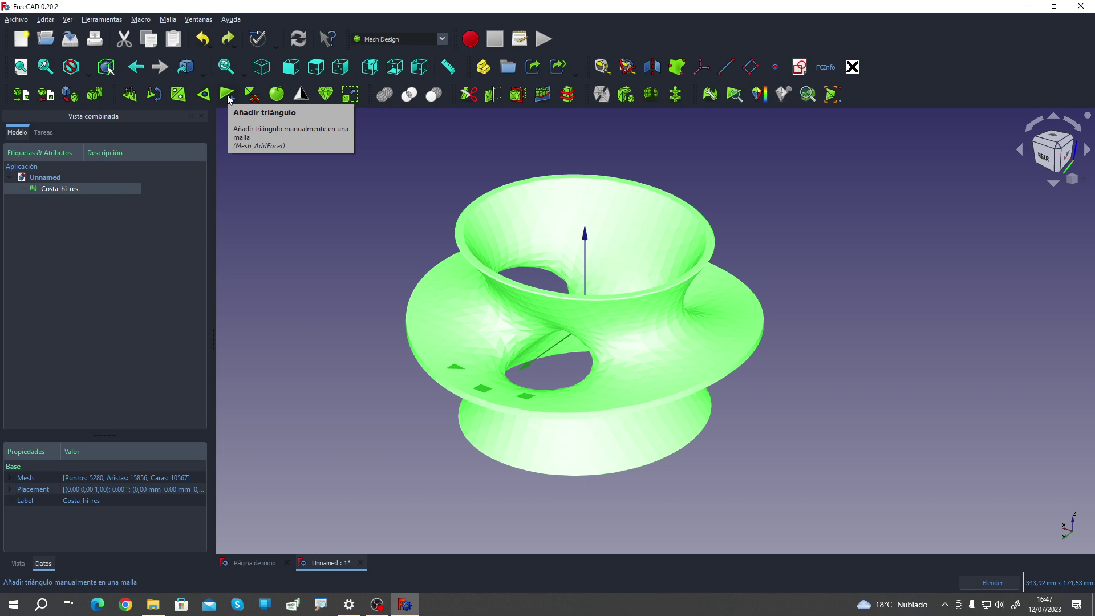
Step: Manually add one triangle across the triangular gap, bringing Costa_hi-res to 10568 faces
left_click(228, 96)
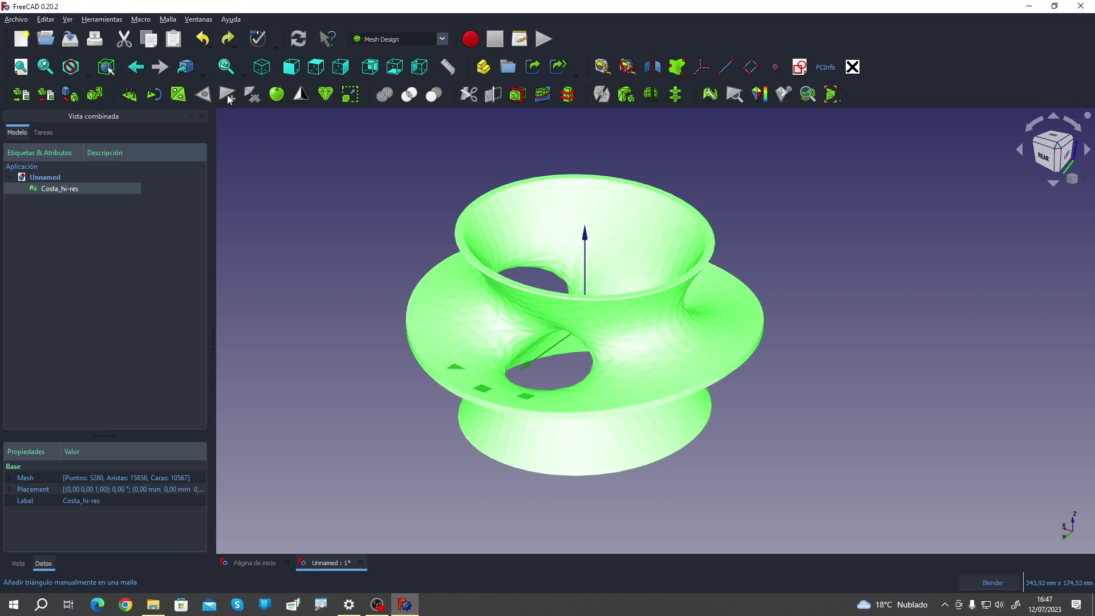
scroll(434, 370, "up", 2)
scroll(435, 370, "up", 3)
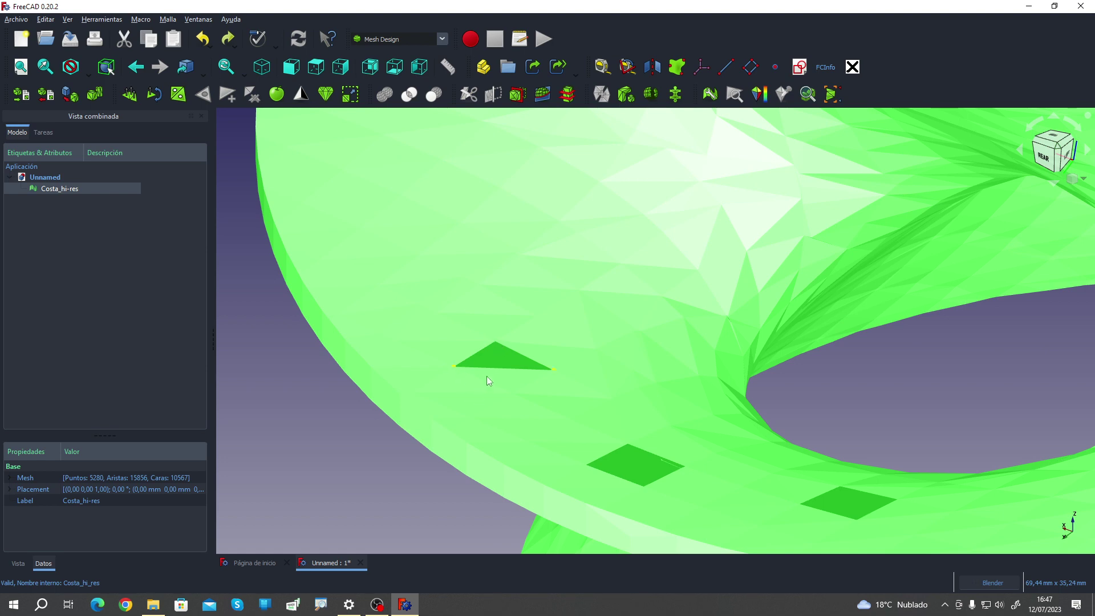
right_click(497, 341)
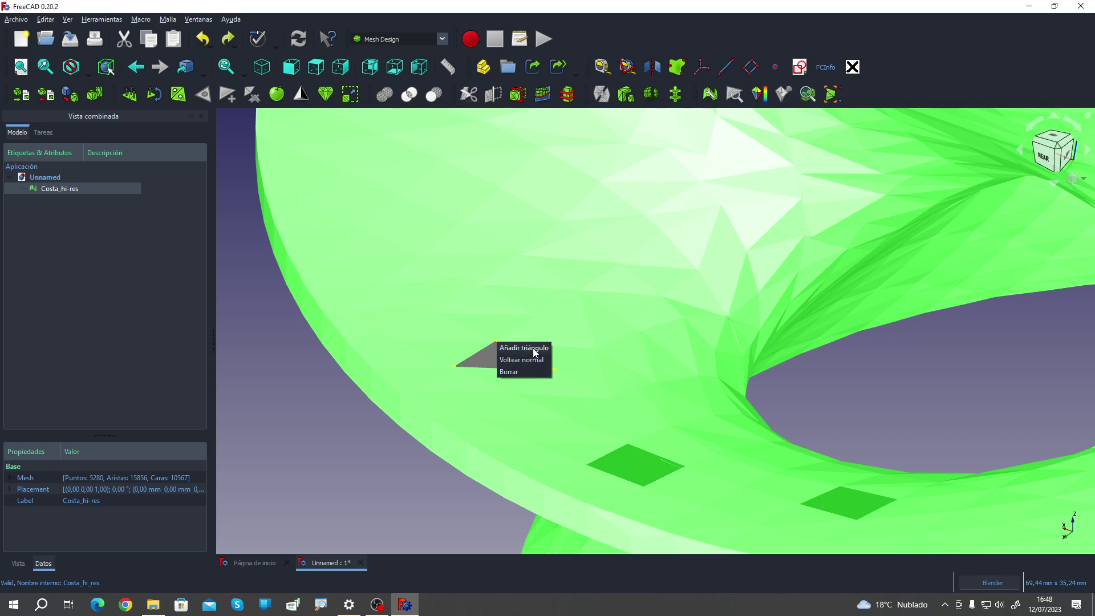
left_click(535, 348)
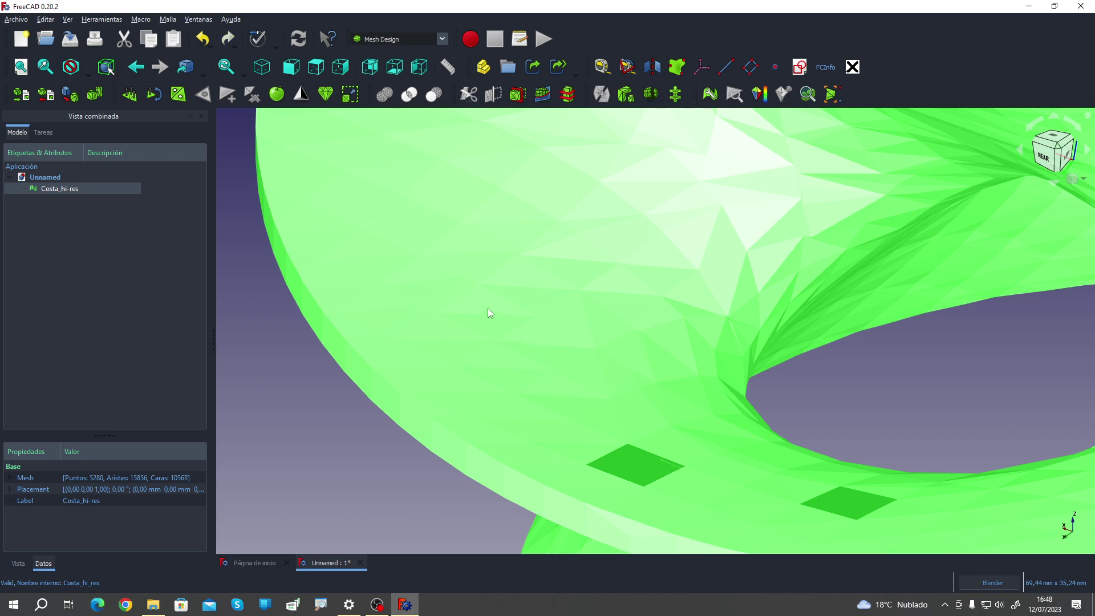
middle_click_drag(488, 308, 523, 372)
Step: Pick a corner vertex of the square hole and flip the proposed triangle's normal with Voltear normal
middle_click_drag(579, 401, 575, 391)
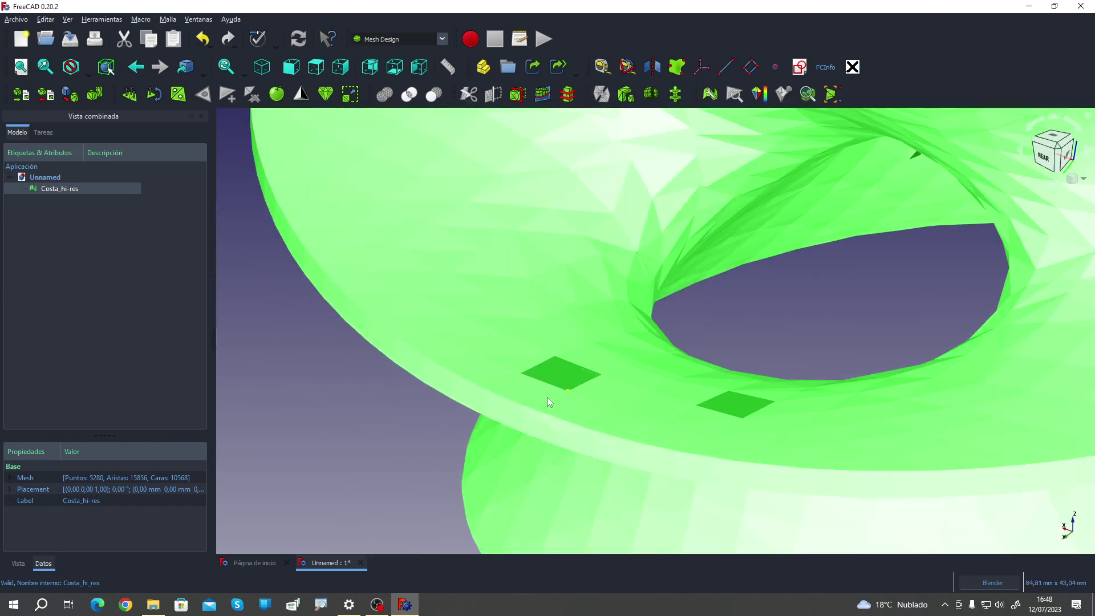
left_click(554, 357)
scroll(551, 382, "down", 5)
scroll(571, 269, "up", 5)
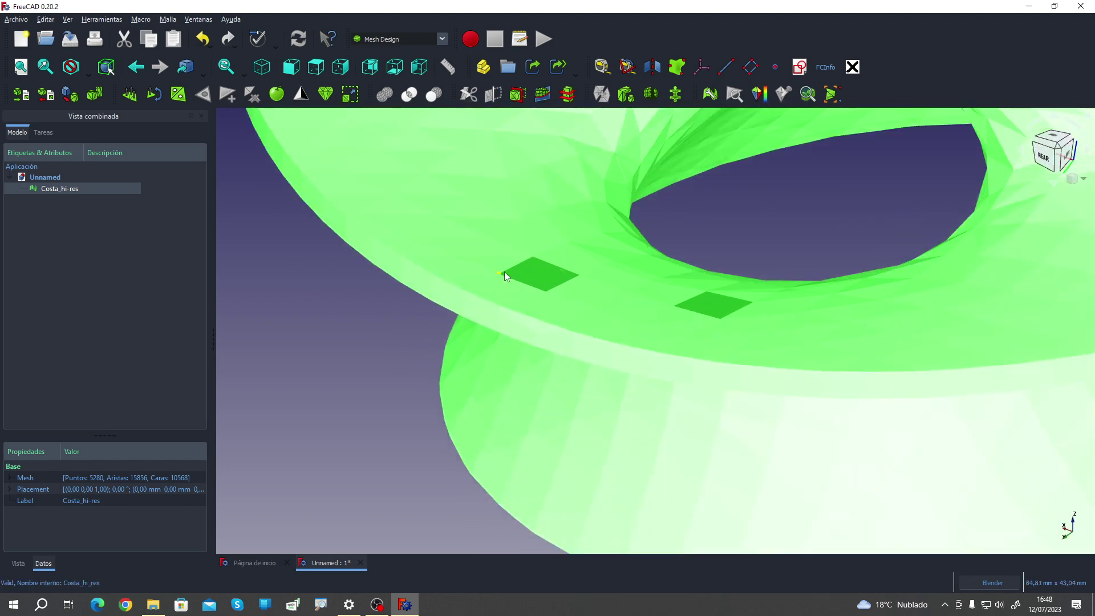
scroll(518, 236, "up", 3)
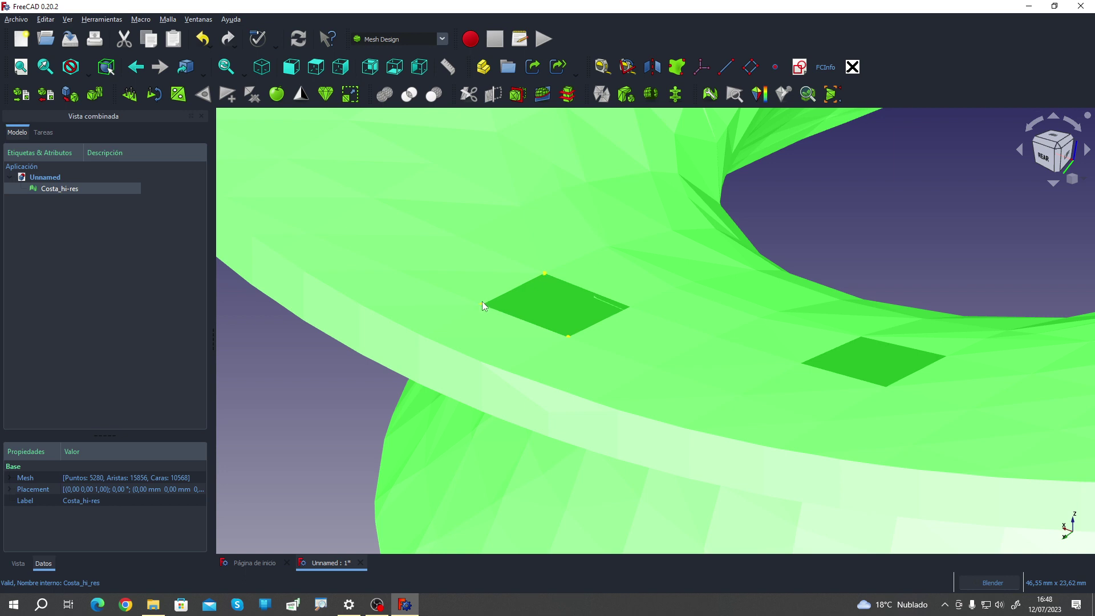
right_click(543, 276)
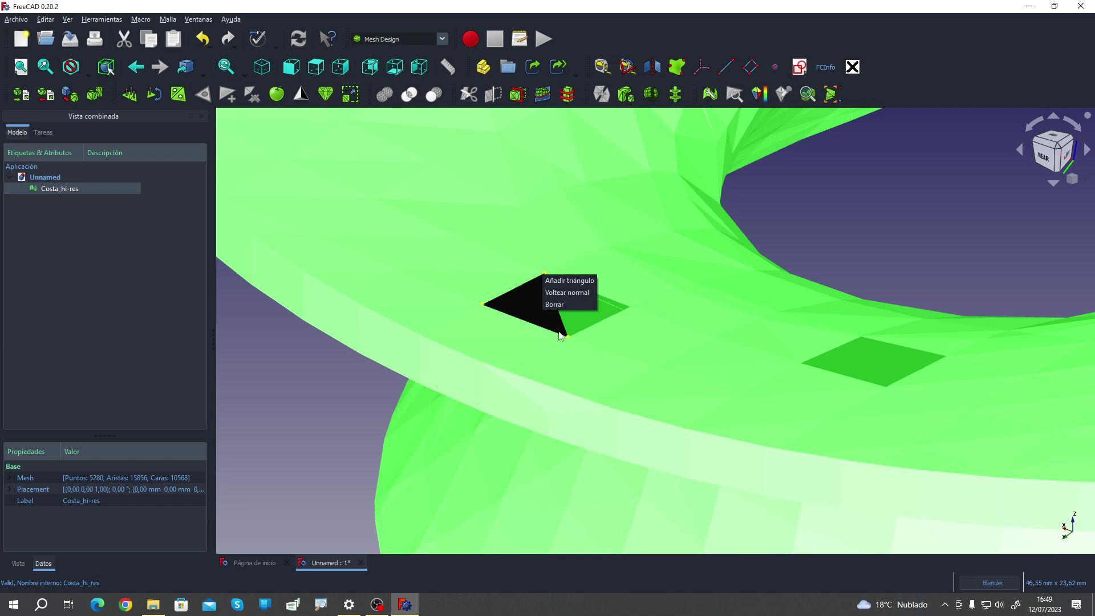
left_click(569, 293)
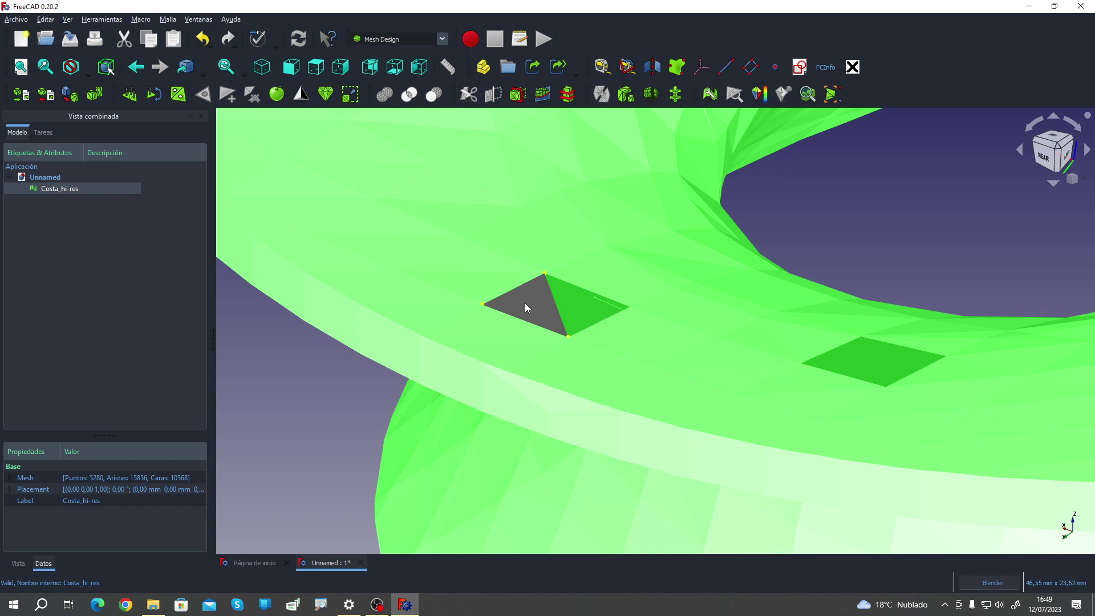
Step: Add two triangles with Añadir triángulo to close the square hole, reaching 10570 faces
right_click(544, 272)
left_click(580, 281)
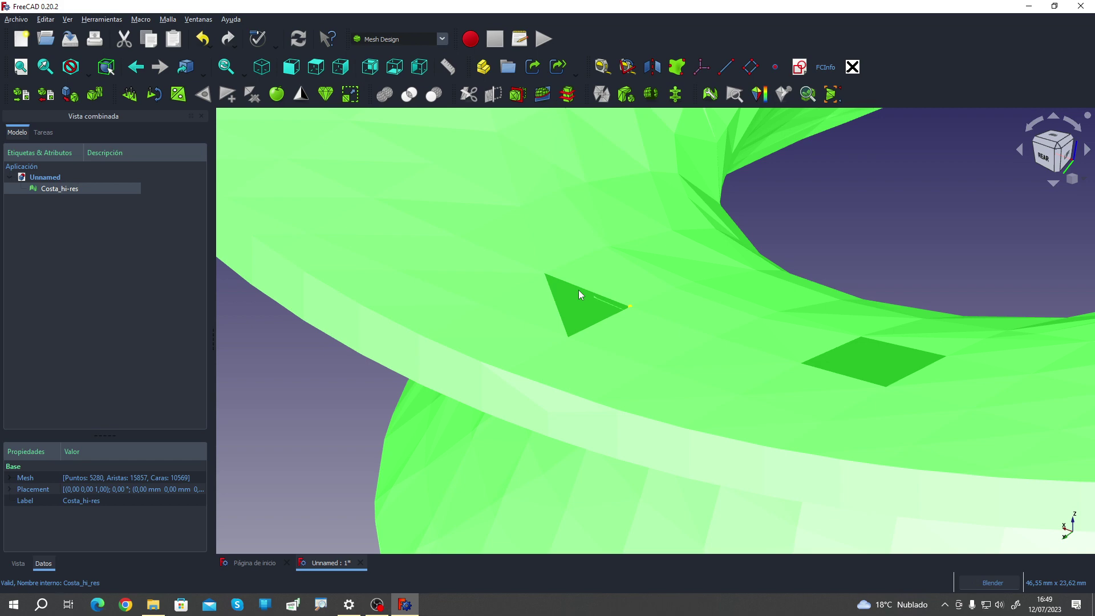
scroll(576, 320, "down", 3)
scroll(599, 331, "up", 2)
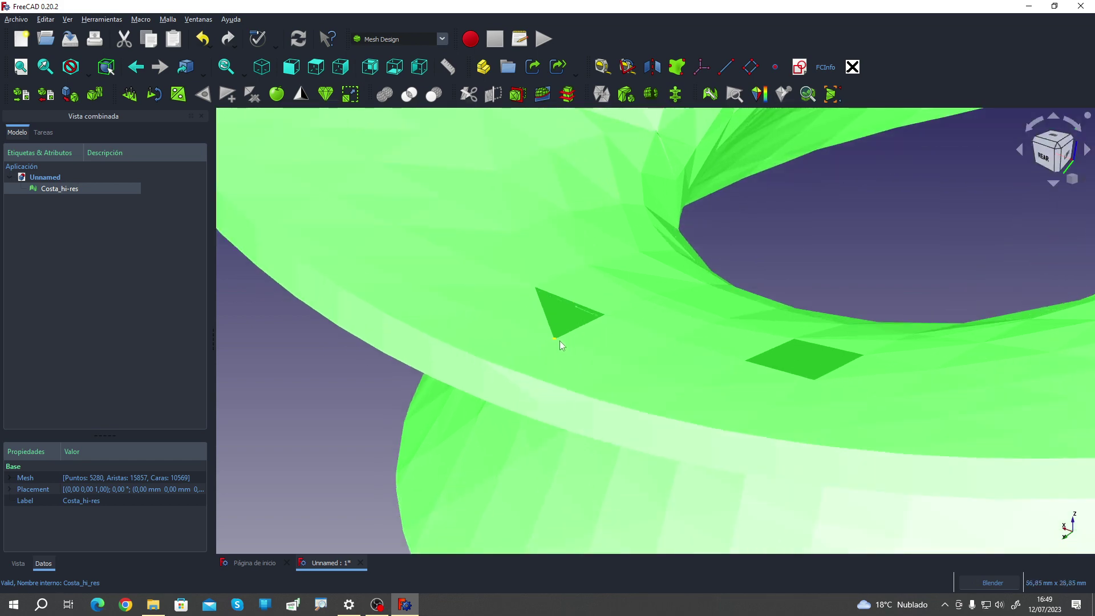
right_click(535, 288)
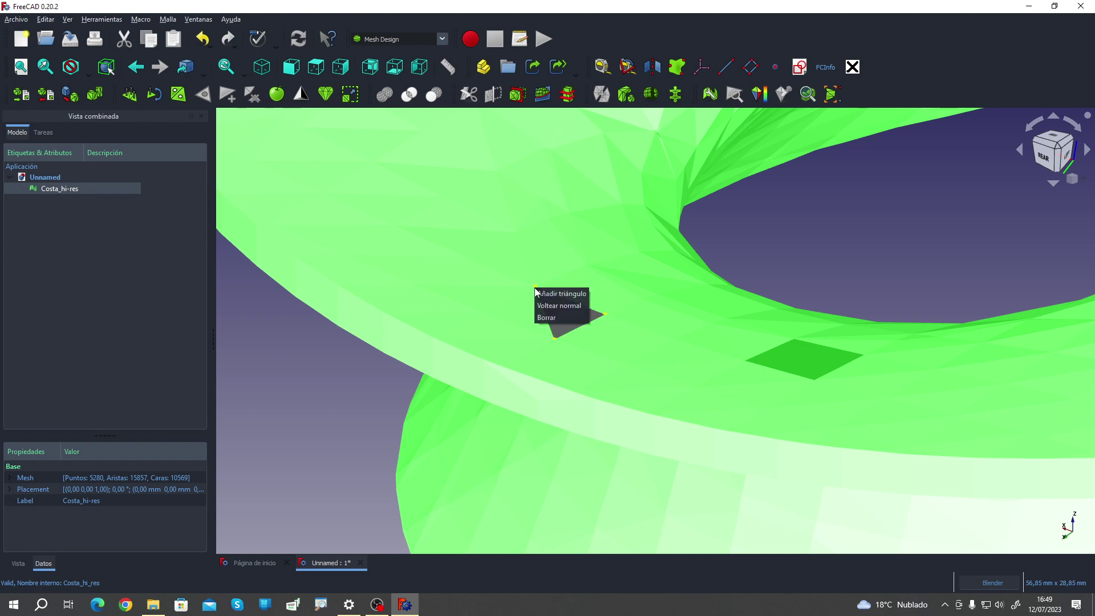
left_click(577, 293)
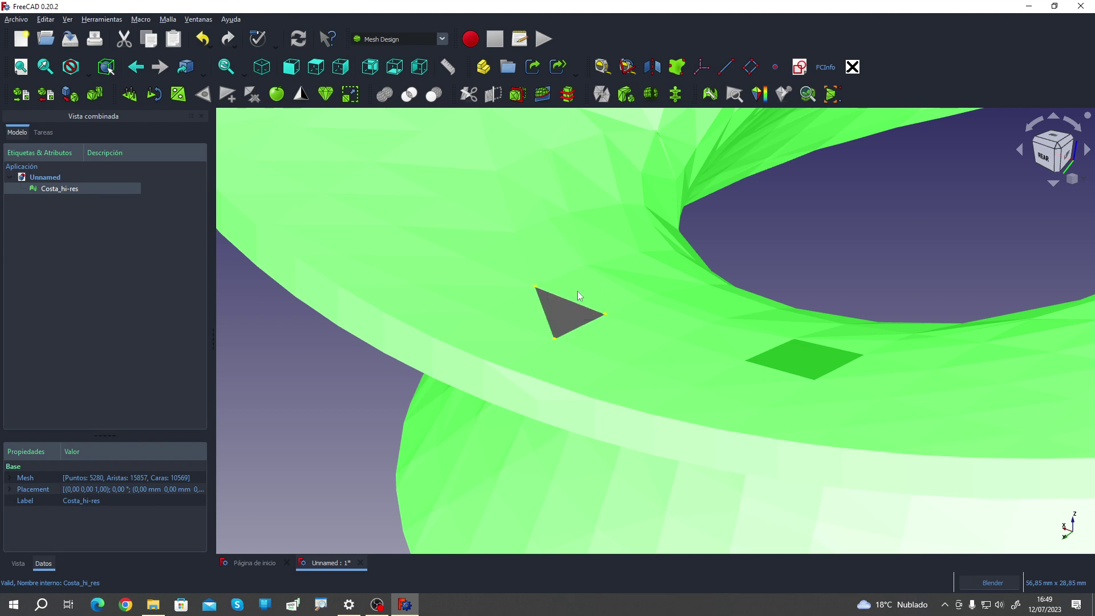
scroll(535, 313, "down", 2)
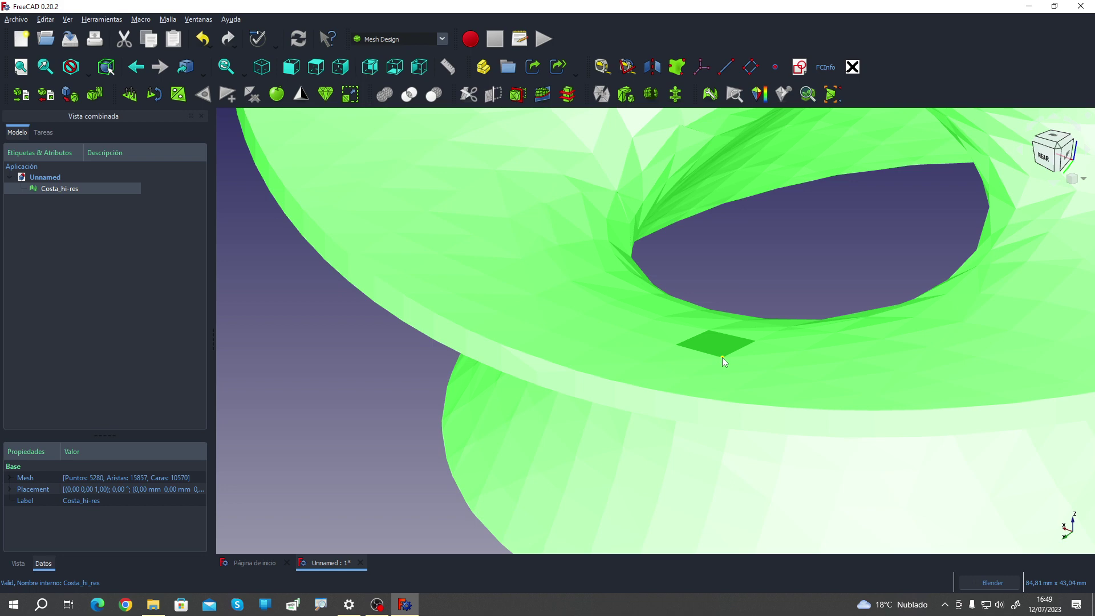
Step: Add two triangles closing the last hole (10572 faces), then zoom out to the whole mesh
left_click(676, 344)
right_click(676, 344)
left_click(684, 366)
right_click(707, 329)
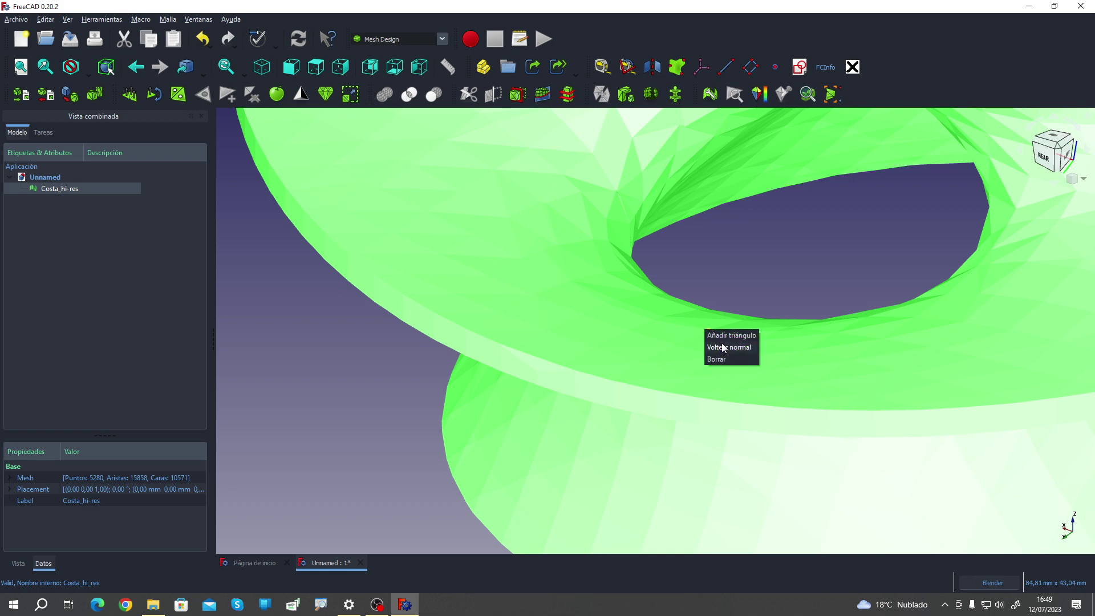
left_click(727, 337)
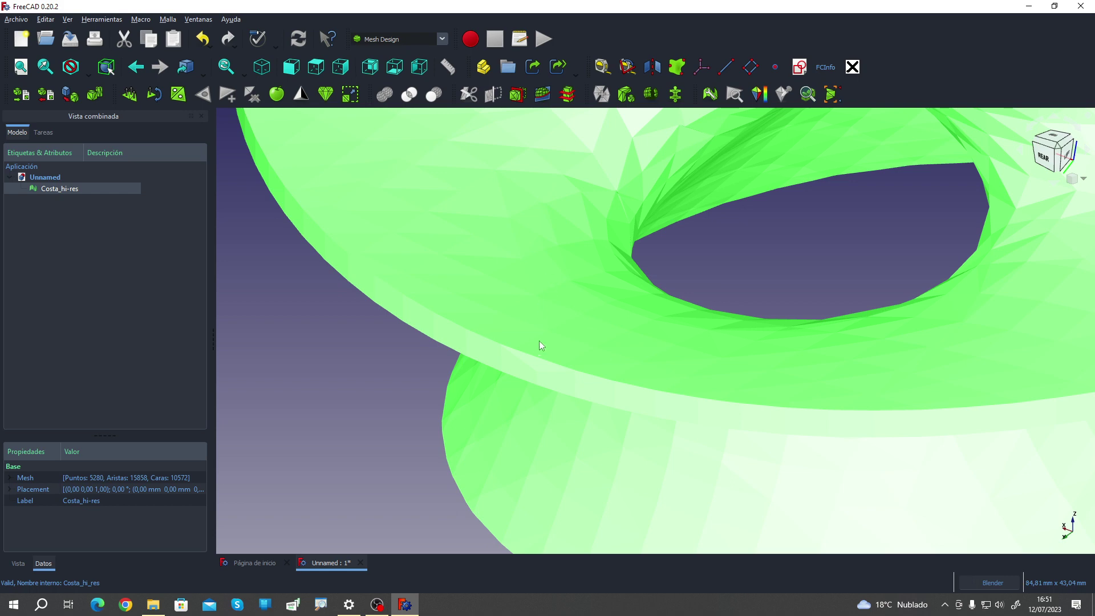
scroll(539, 346, "down", 5)
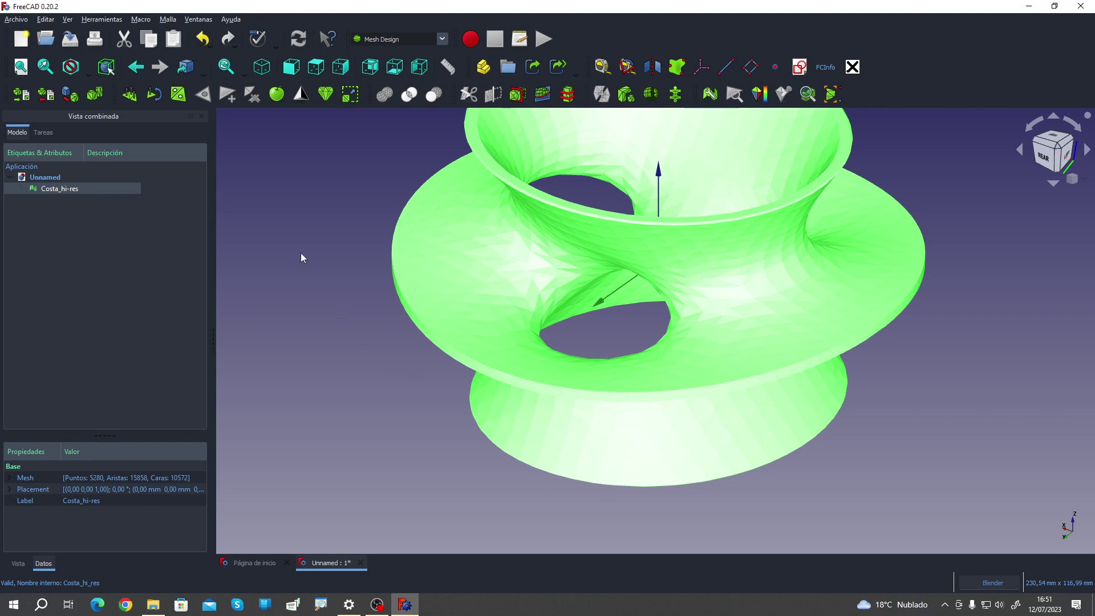
left_click(302, 346)
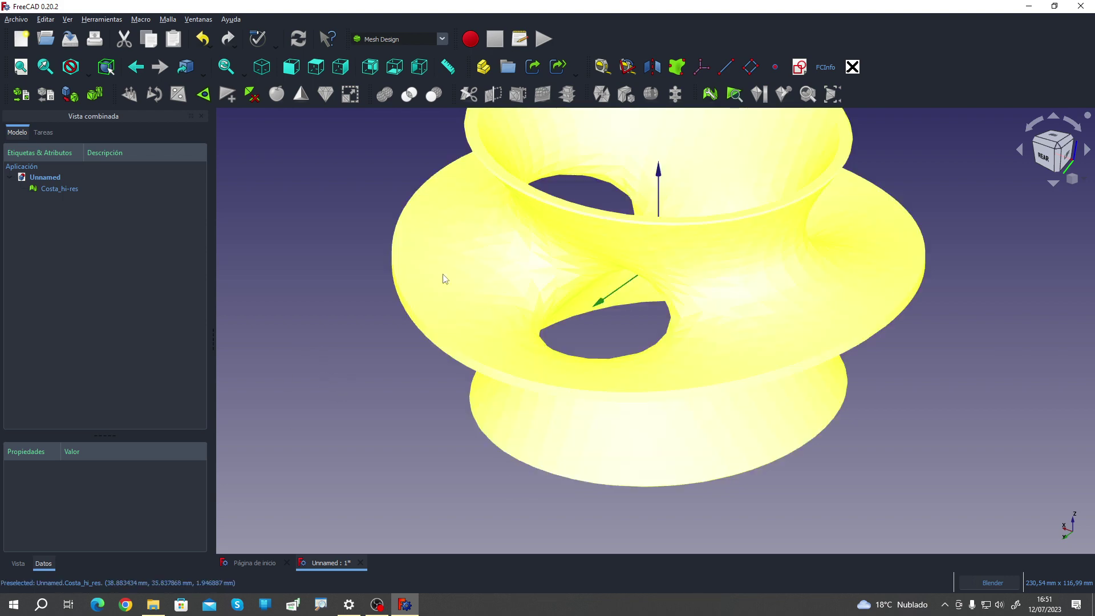
mouse_move(381, 448)
middle_mouse_down()
mouse_move(400, 407)
mouse_move(379, 337)
mouse_move(453, 379)
mouse_move(394, 212)
middle_mouse_up()
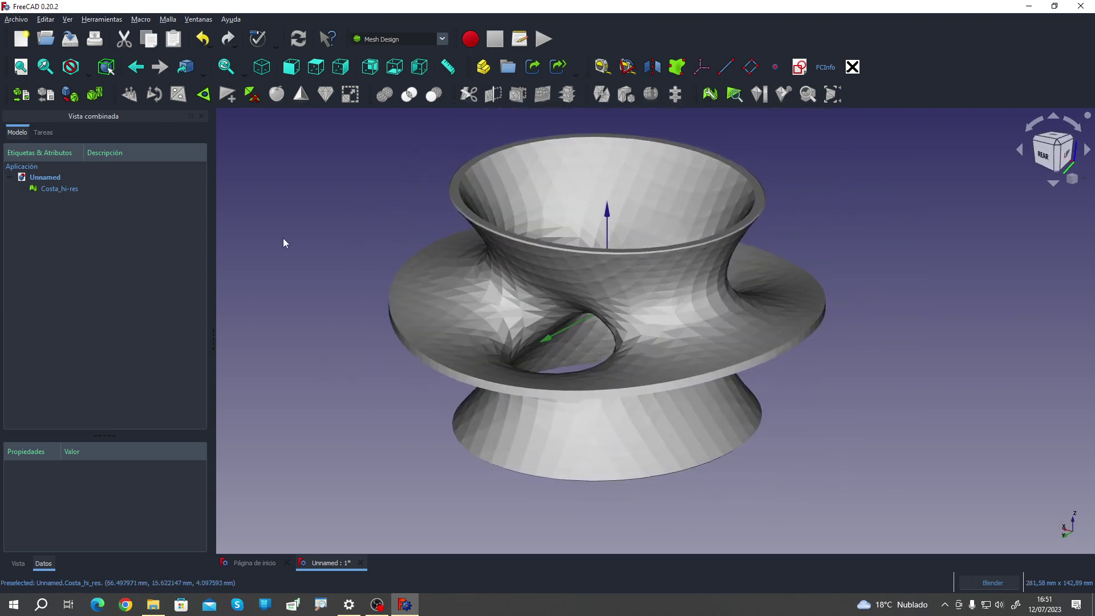
left_click(59, 189)
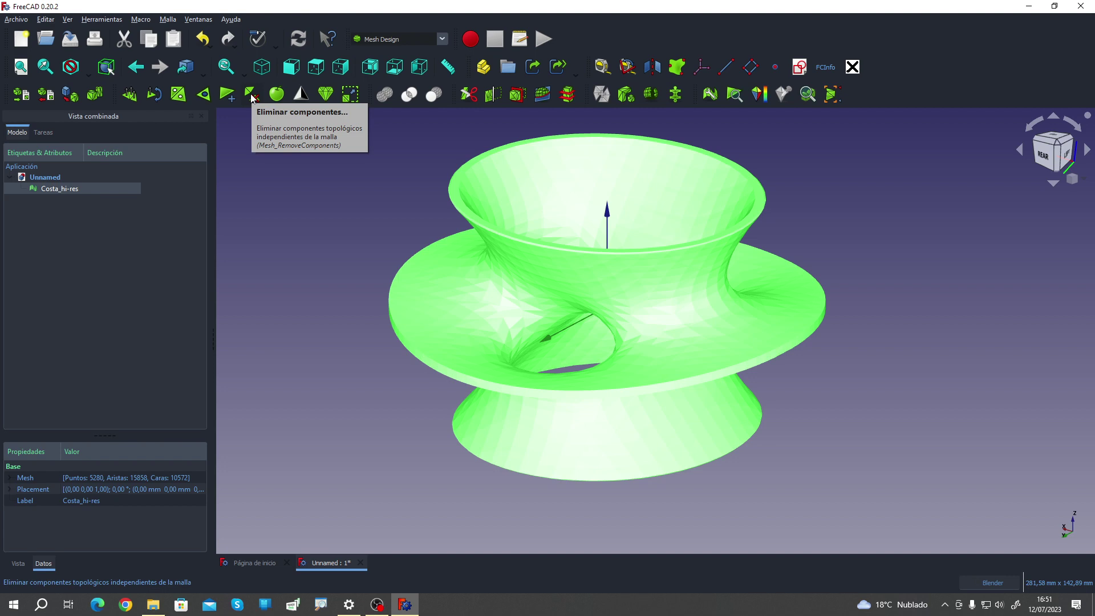
Step: Open Eliminar componentes, then try selecting and deselecting all mesh faces
left_click(253, 96)
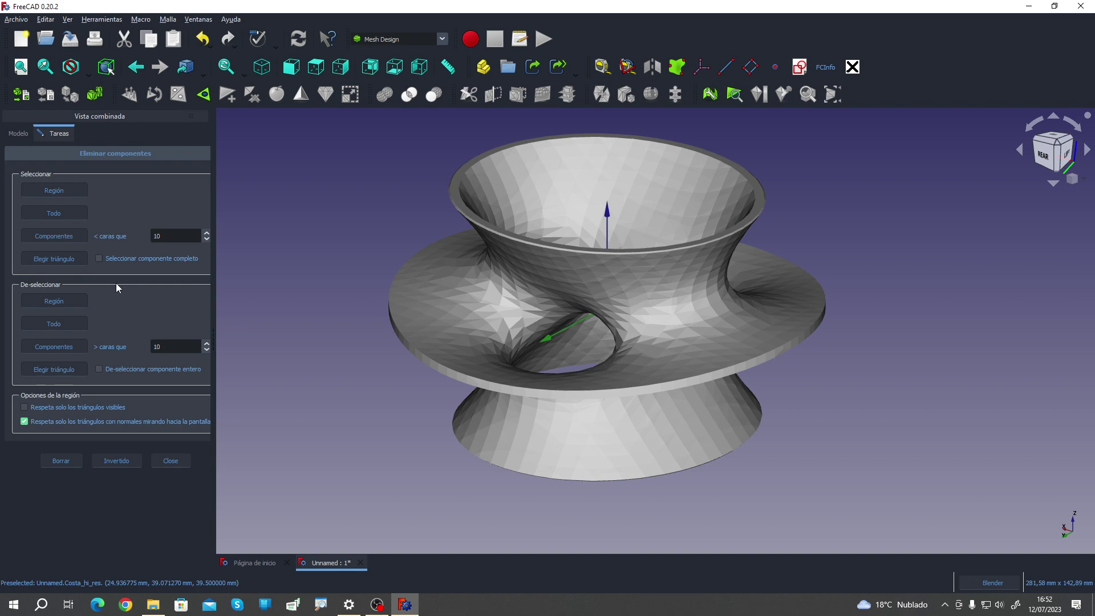
left_click(75, 193)
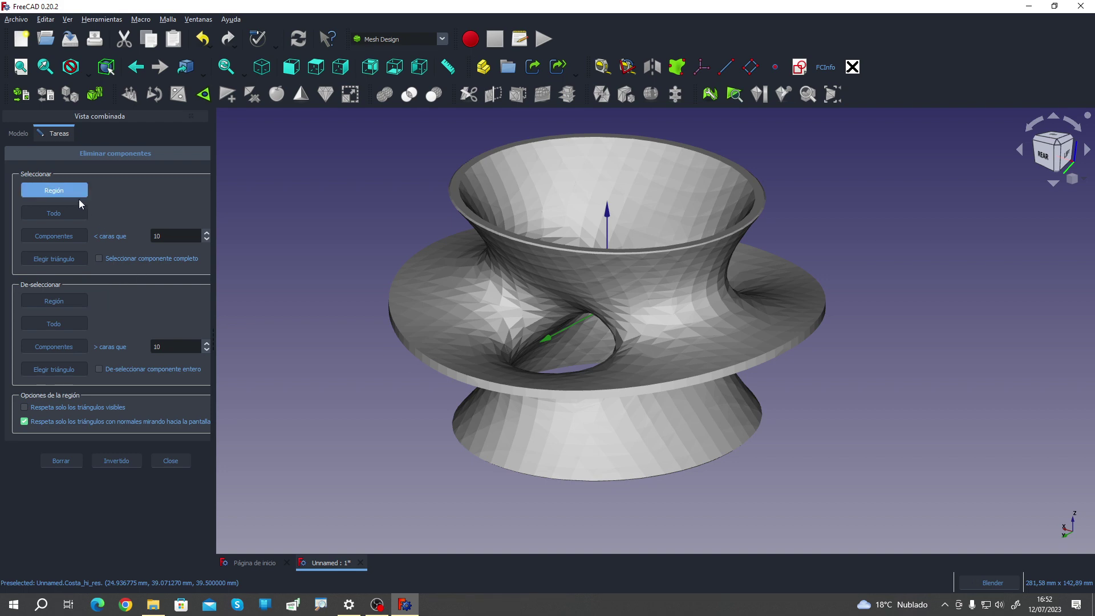
scroll(514, 378, "down", 3)
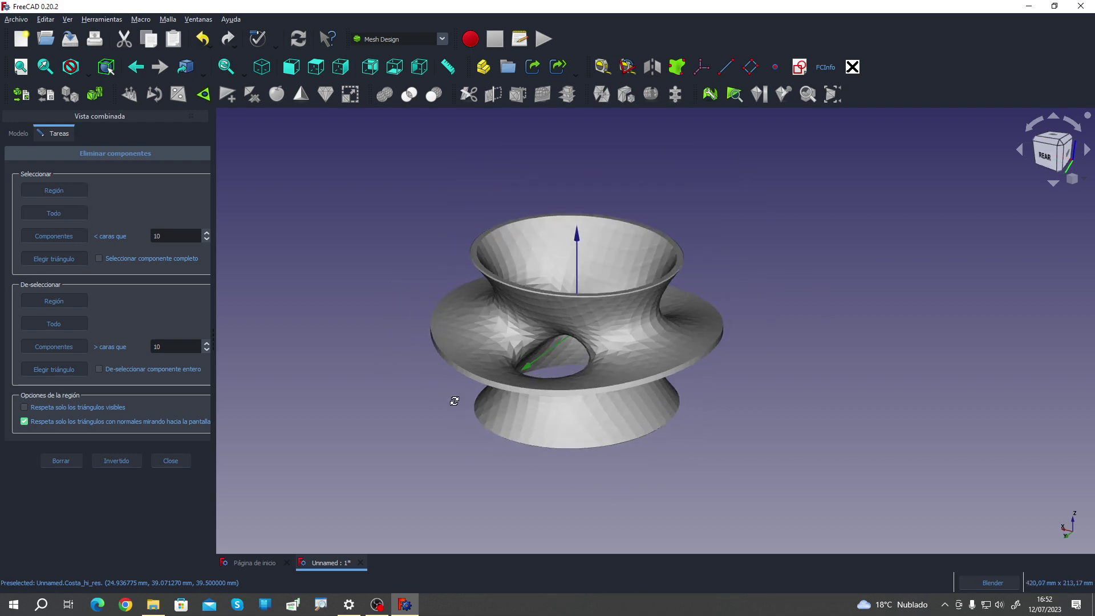
middle_click_drag(515, 378, 462, 433)
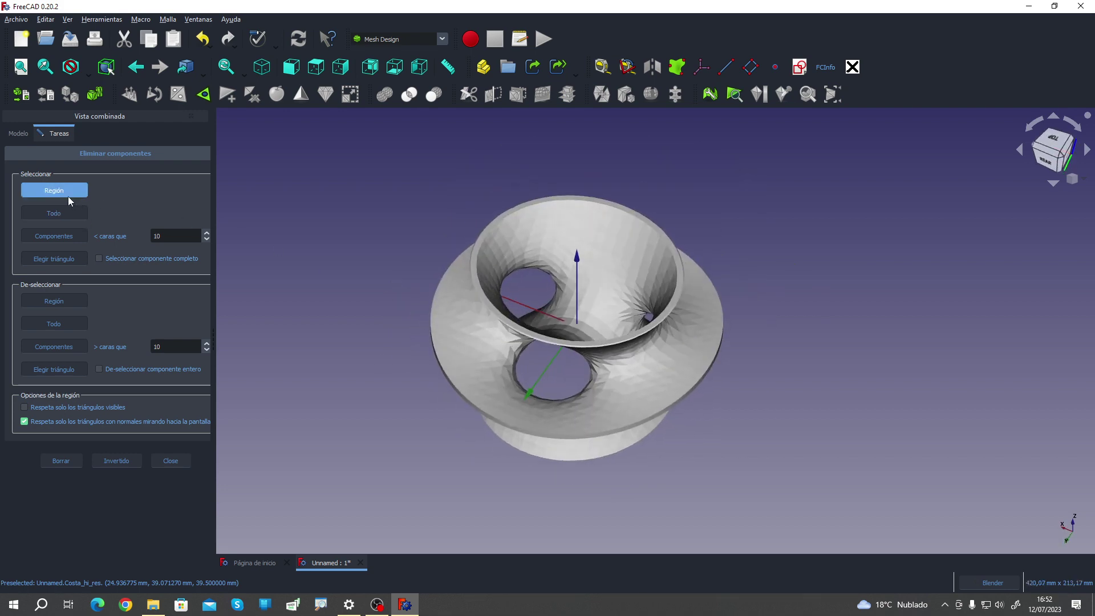
left_click(64, 215)
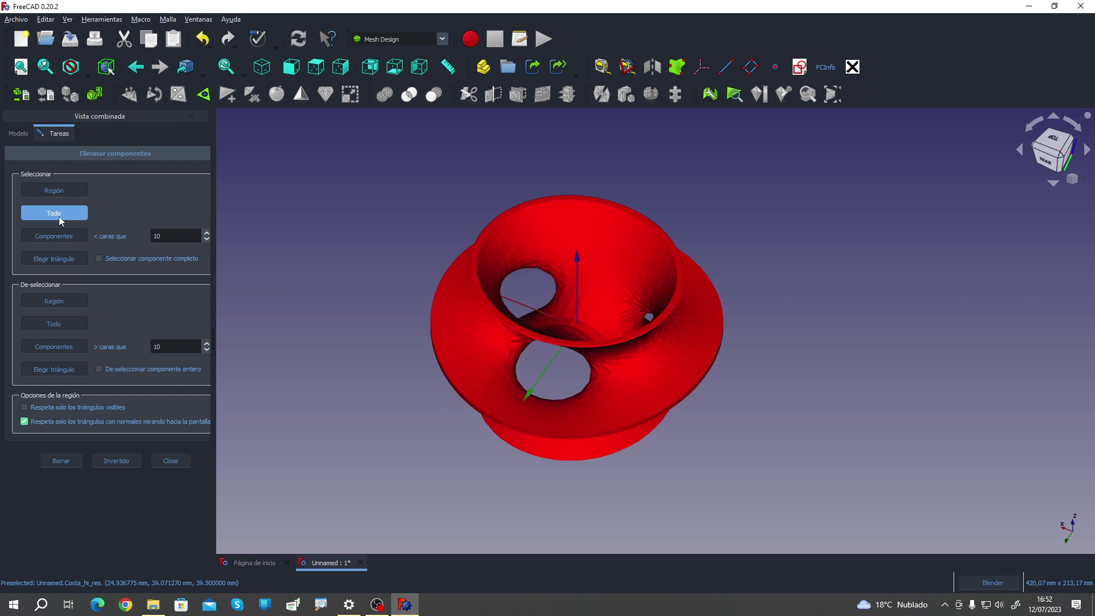
left_click(53, 328)
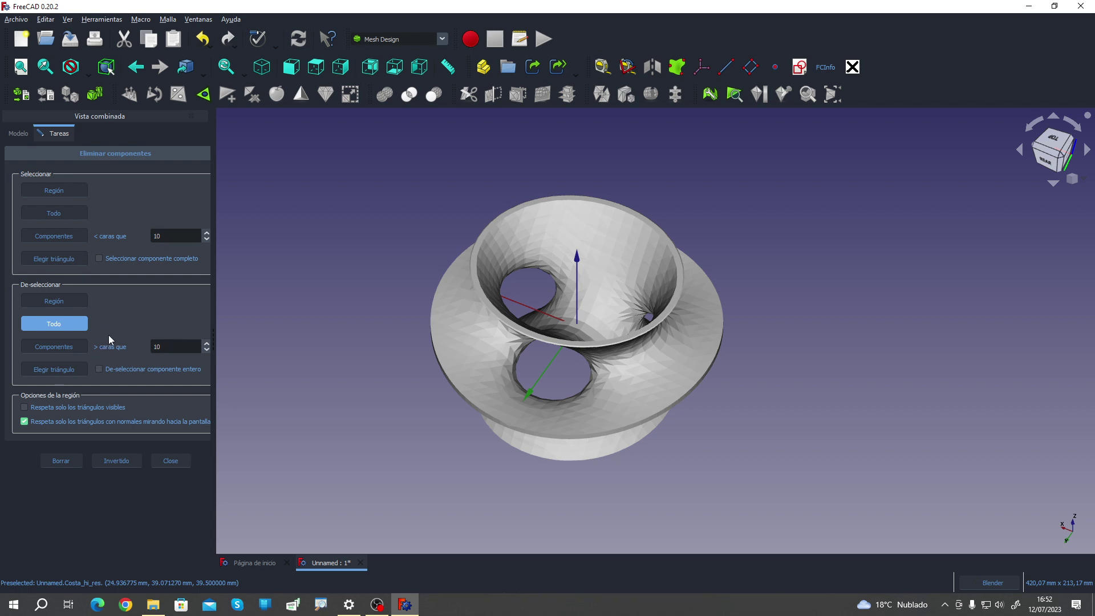
Step: Region-select the right half of Costa_hi-res, delete it, and close the task
left_click(73, 193)
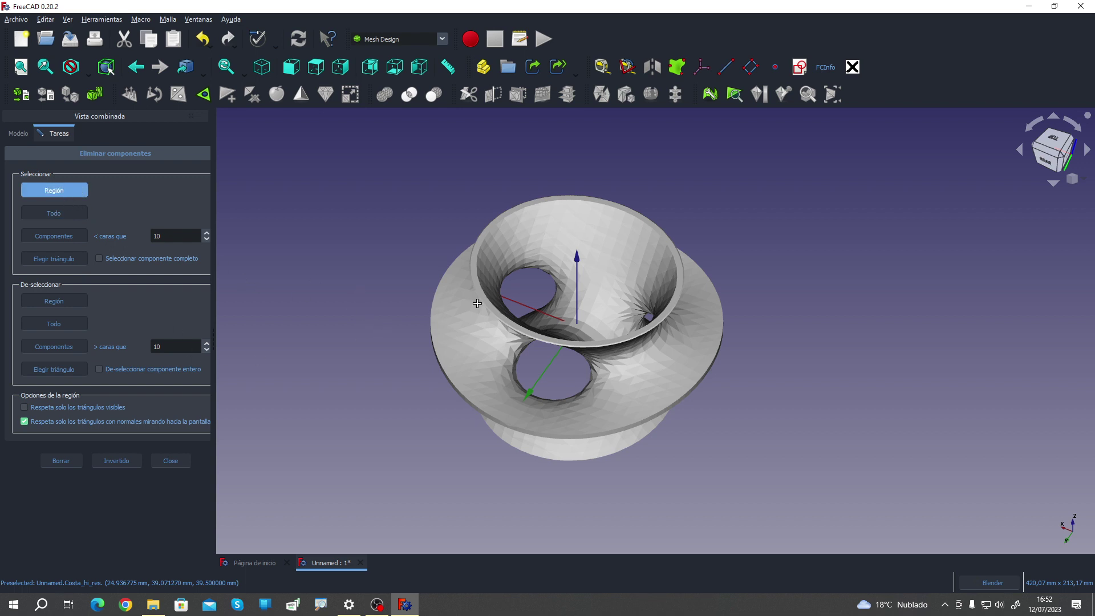
left_click(70, 190)
key("Escape")
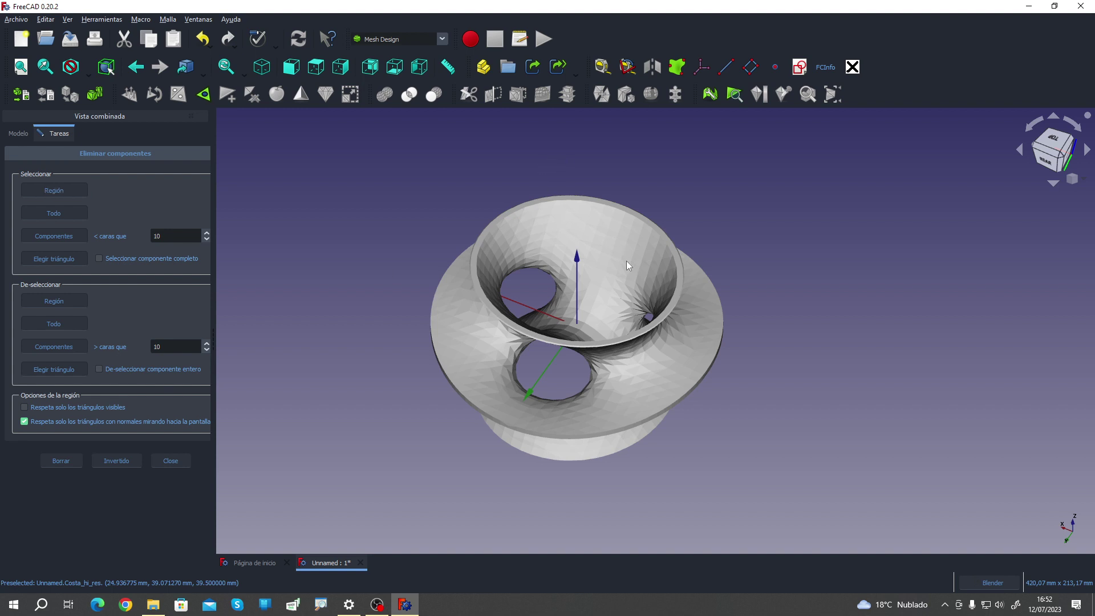
left_click(54, 190)
mouse_move(591, 165)
left_mouse_down()
mouse_move(756, 490)
mouse_move(605, 166)
left_mouse_up()
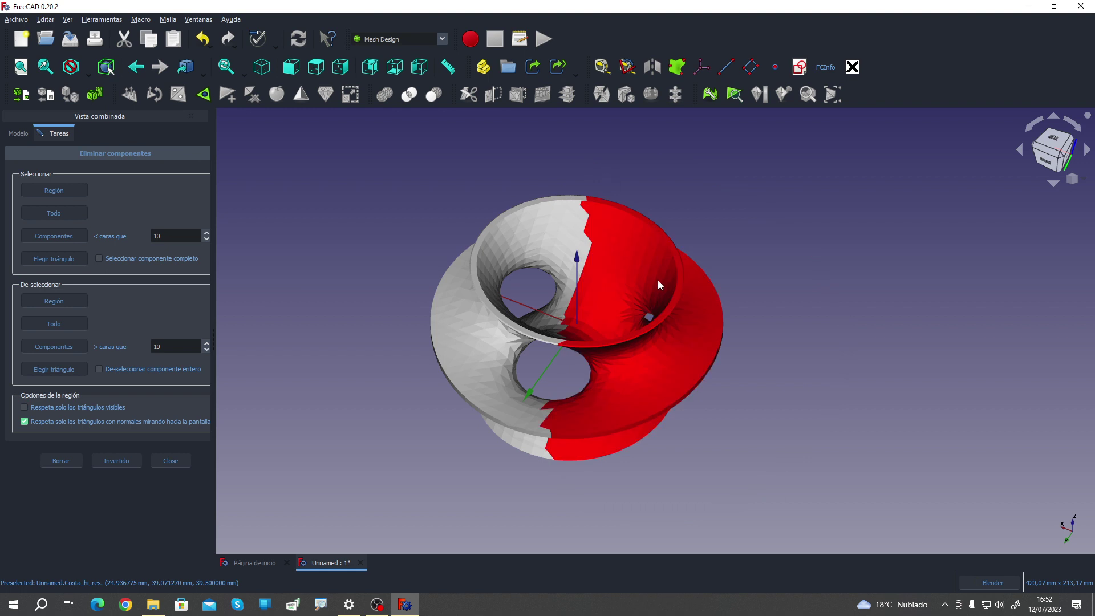
left_click(67, 462)
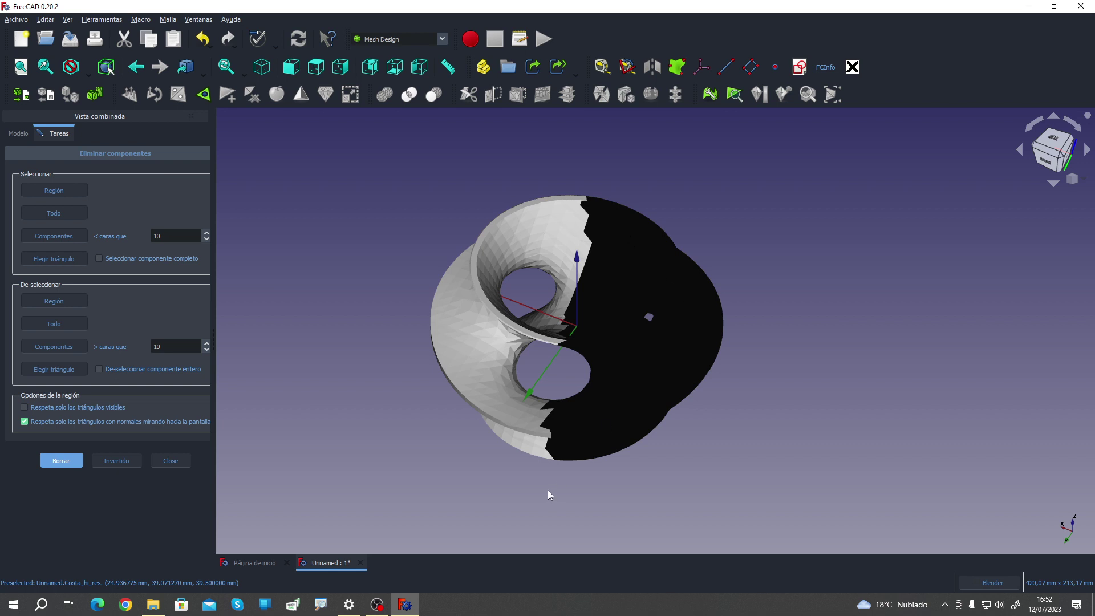
left_click(166, 459)
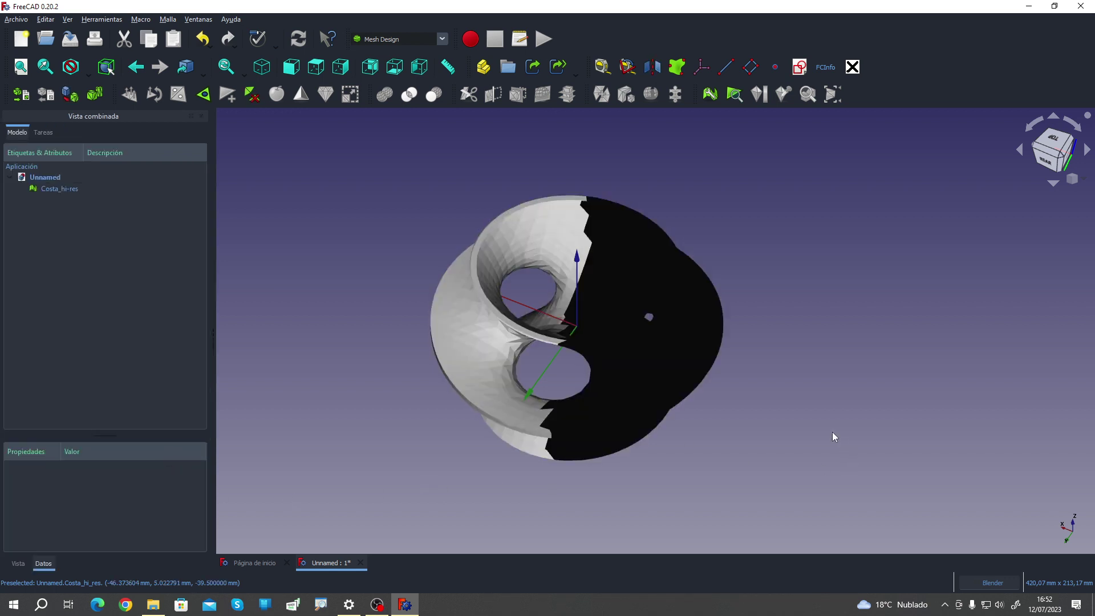
Step: Inspect the intact Costa_hi-res surface side-on, select it, and open Eliminar componentes
mouse_move(832, 437)
middle_mouse_down()
mouse_move(610, 292)
mouse_move(701, 396)
mouse_move(648, 286)
mouse_move(958, 411)
mouse_move(906, 364)
mouse_move(909, 448)
mouse_move(772, 476)
mouse_move(924, 454)
mouse_move(860, 409)
mouse_move(890, 394)
mouse_move(924, 396)
mouse_move(846, 447)
middle_mouse_up()
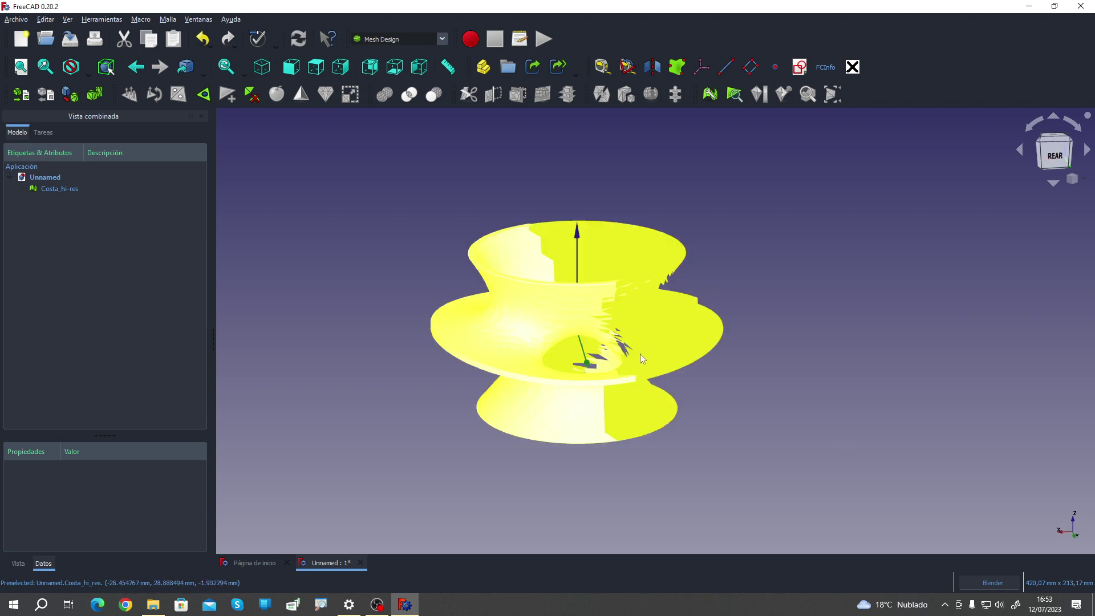
mouse_move(711, 313)
middle_mouse_down()
mouse_move(841, 439)
mouse_move(789, 409)
mouse_move(514, 350)
mouse_move(411, 340)
mouse_move(433, 310)
mouse_move(847, 412)
middle_mouse_up()
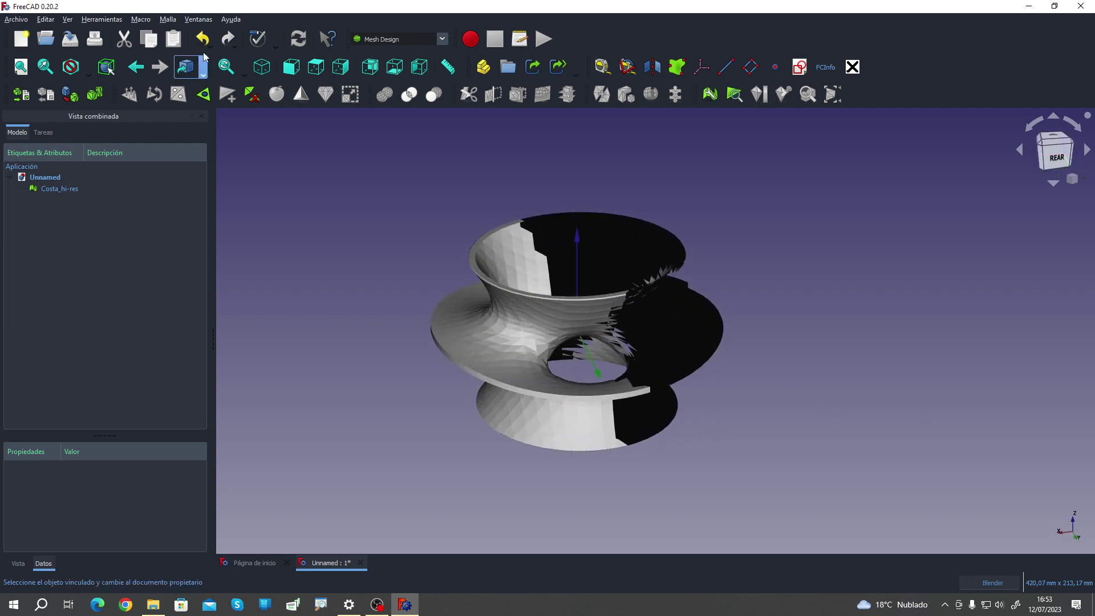
mouse_move(981, 378)
middle_mouse_down()
mouse_move(852, 375)
mouse_move(863, 385)
middle_mouse_up()
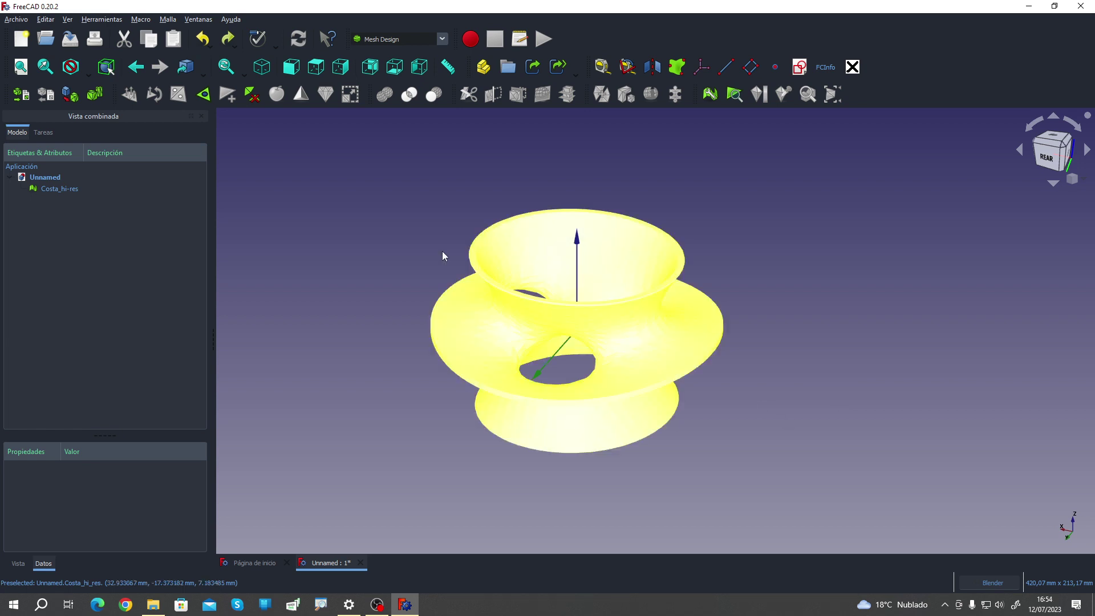
left_click(63, 190)
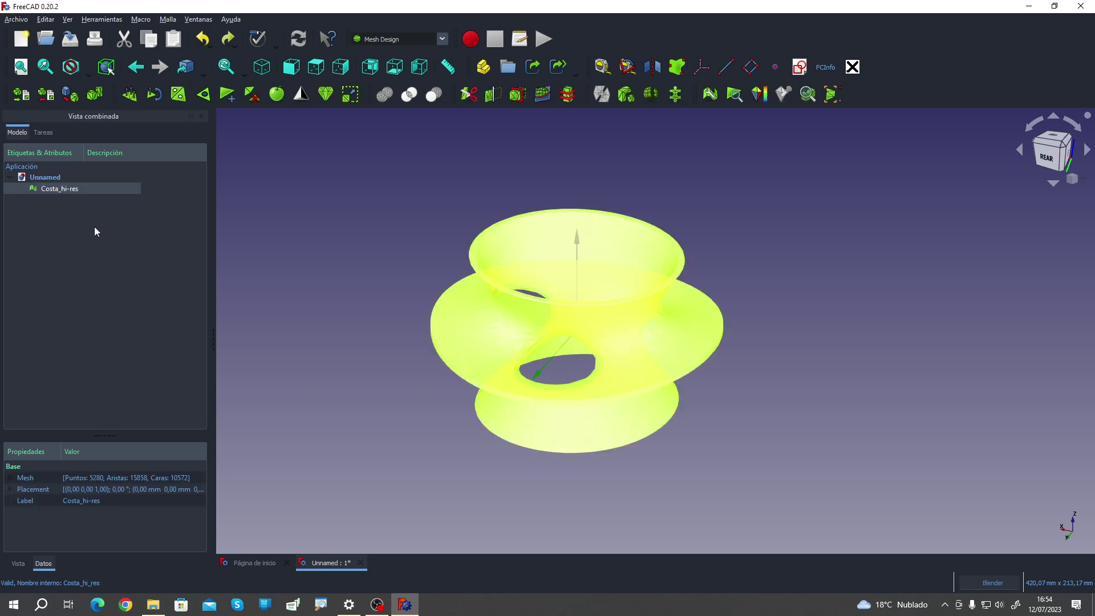
left_click(252, 94)
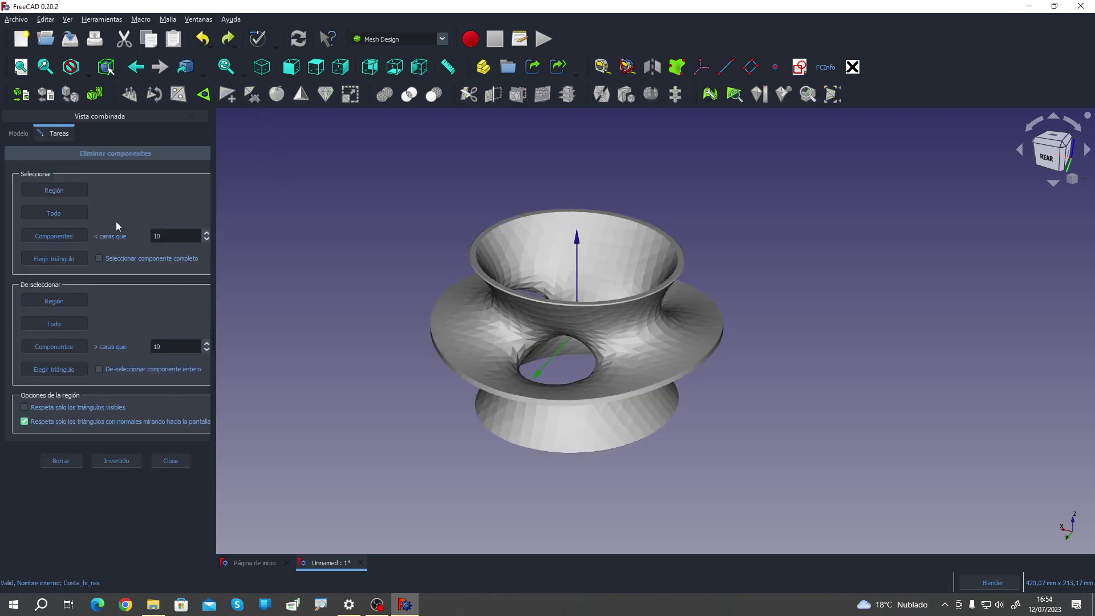
Step: Lasso a region on the mesh's left, deselect it again, and switch to Elegir triángulo
left_click(52, 193)
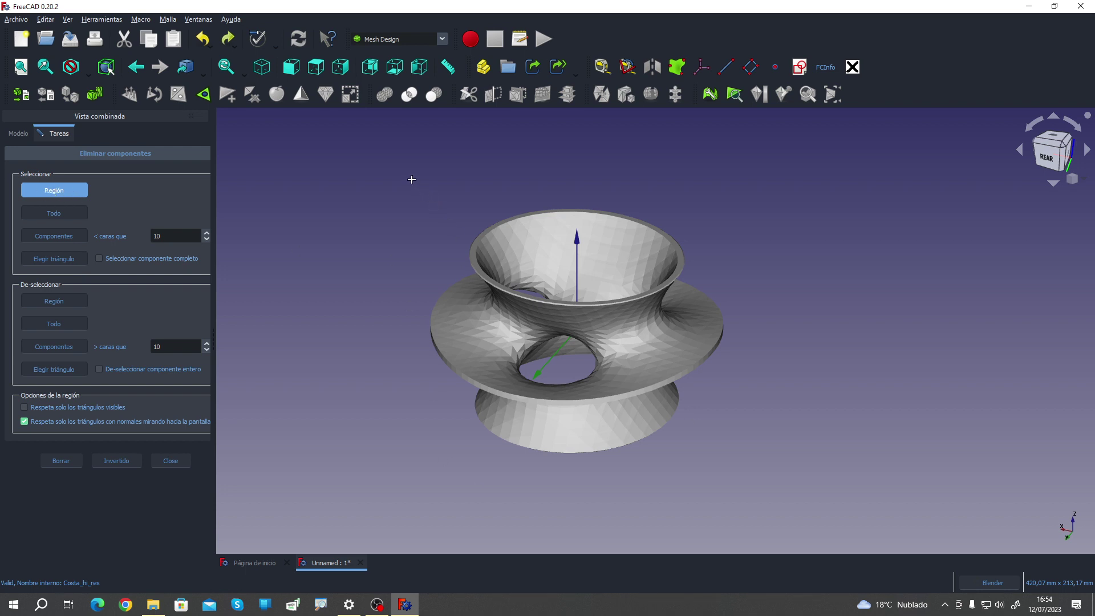
mouse_move(412, 179)
left_mouse_down()
mouse_move(435, 220)
mouse_move(404, 289)
mouse_move(443, 494)
mouse_move(565, 487)
mouse_move(491, 343)
mouse_move(533, 239)
mouse_move(470, 181)
mouse_move(409, 180)
left_mouse_up()
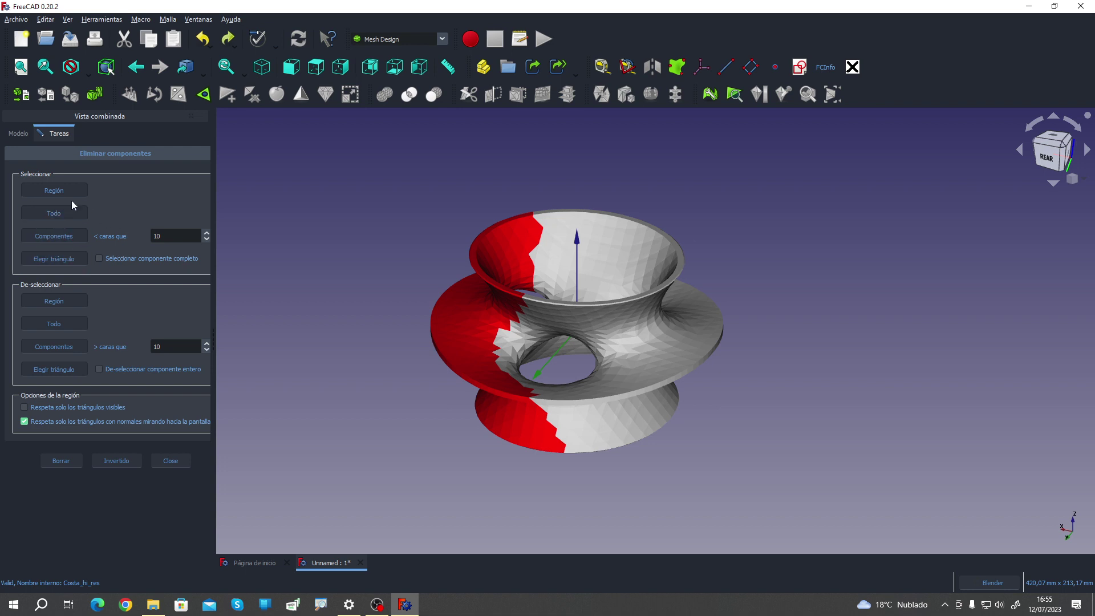
left_click(57, 304)
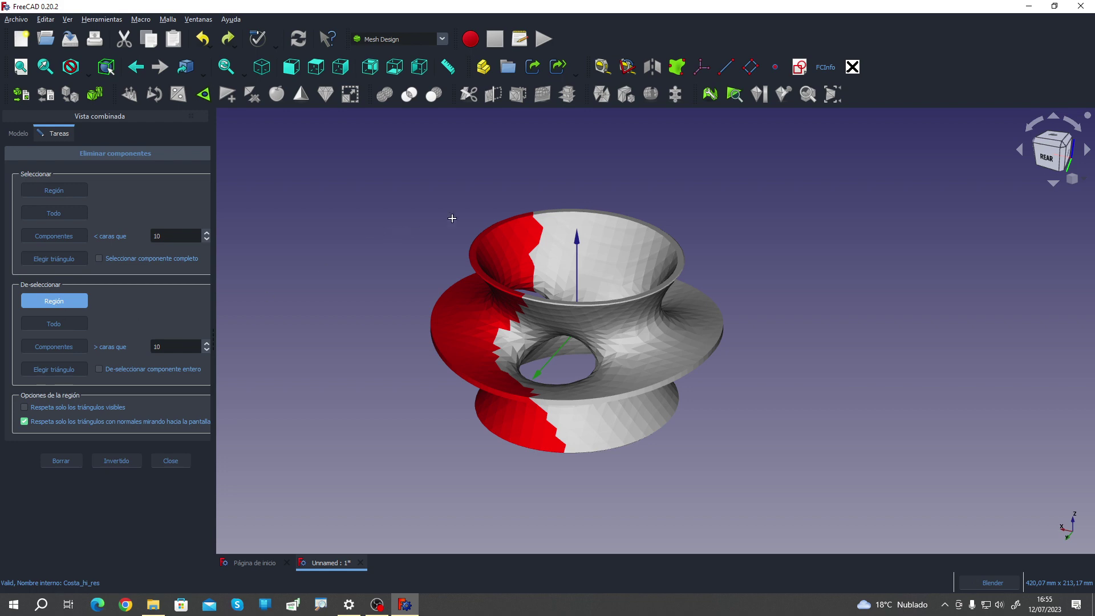
mouse_move(526, 181)
left_mouse_down()
mouse_move(447, 475)
mouse_move(527, 184)
left_mouse_up()
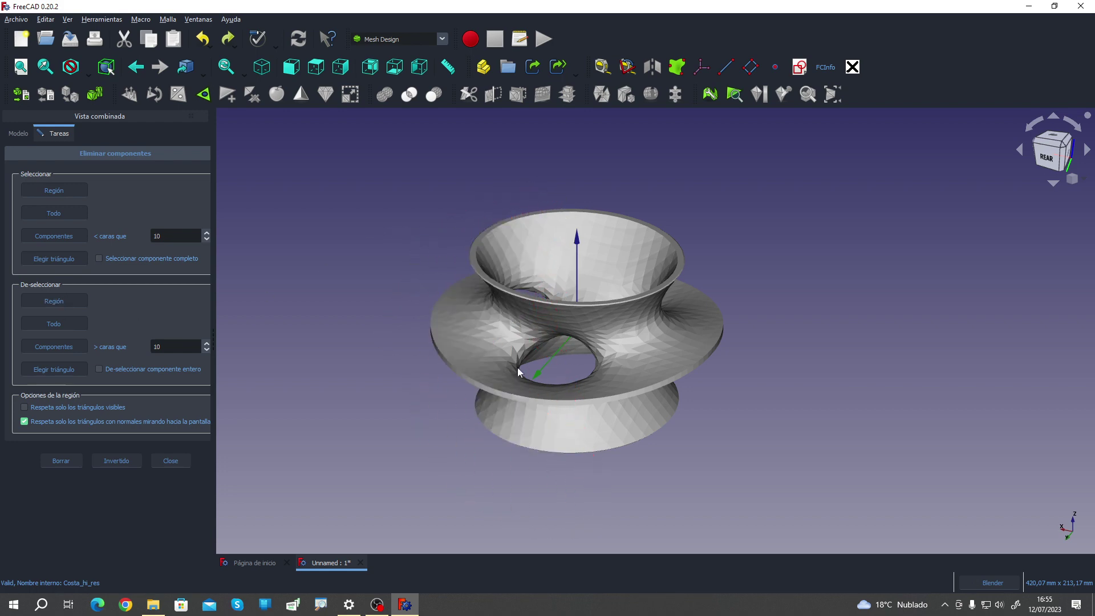
left_click(59, 193)
left_click(71, 242)
left_click(76, 238)
left_click(57, 260)
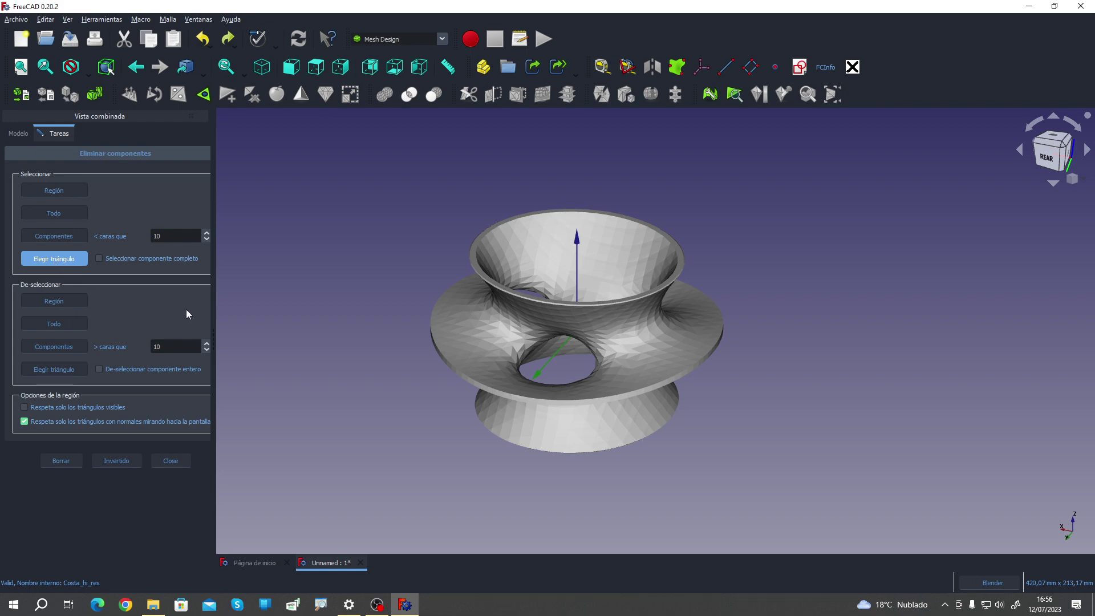
Step: Zoom in and pick a patch of adjacent triangles on the flange edge
scroll(487, 350, "up", 2)
scroll(479, 359, "up", 3)
scroll(450, 362, "up", 3)
mouse_move(450, 362)
middle_mouse_down()
mouse_move(554, 353)
mouse_move(473, 334)
middle_mouse_up()
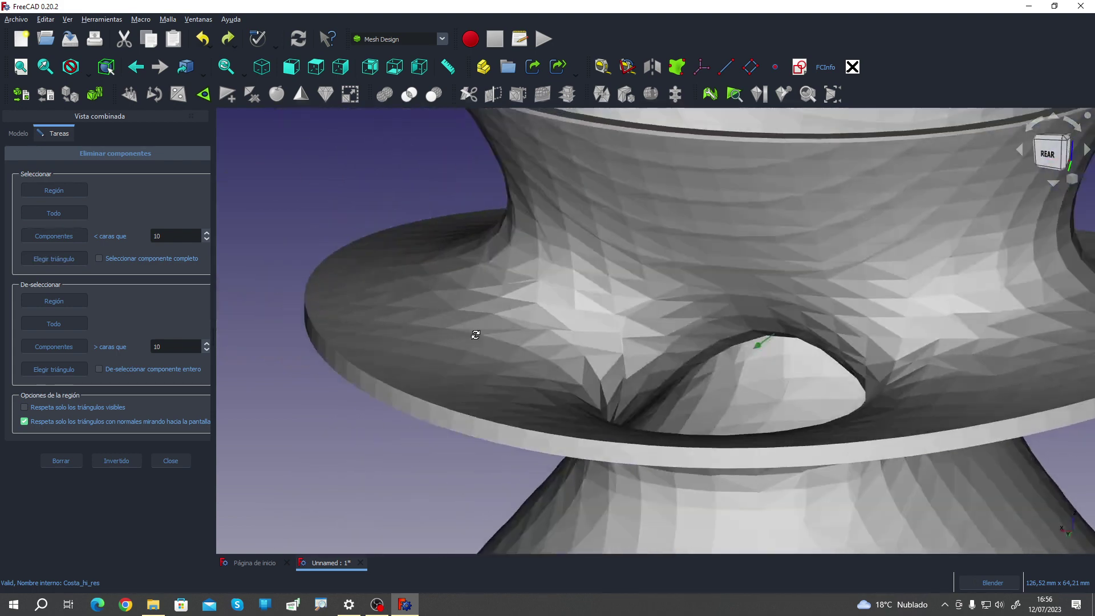
left_click(402, 405)
left_click(396, 404)
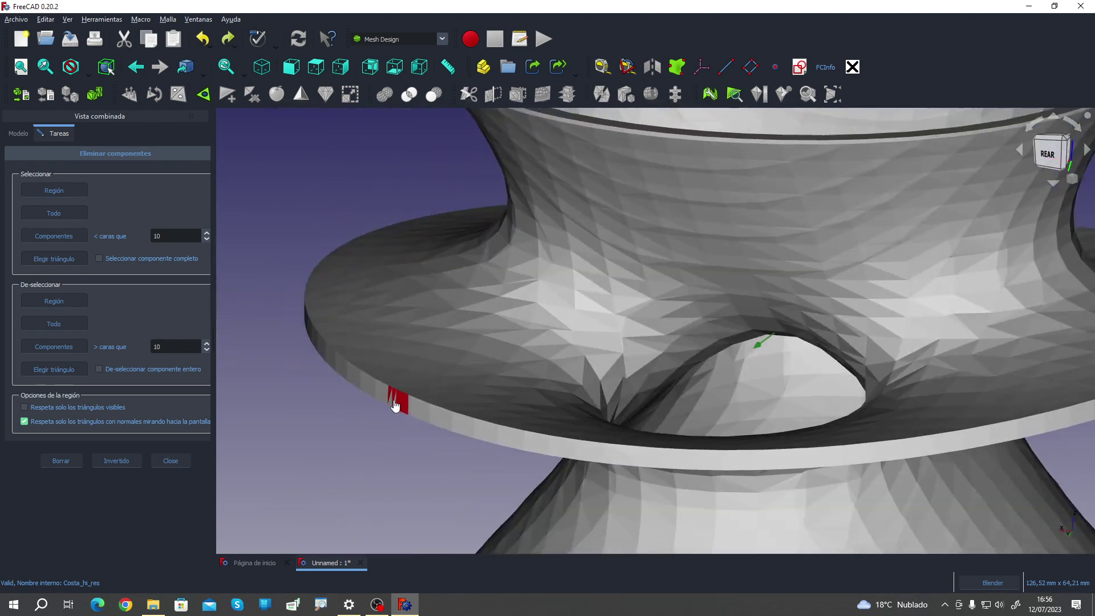
left_click(394, 405)
left_click(390, 399)
left_click(379, 399)
left_click(371, 394)
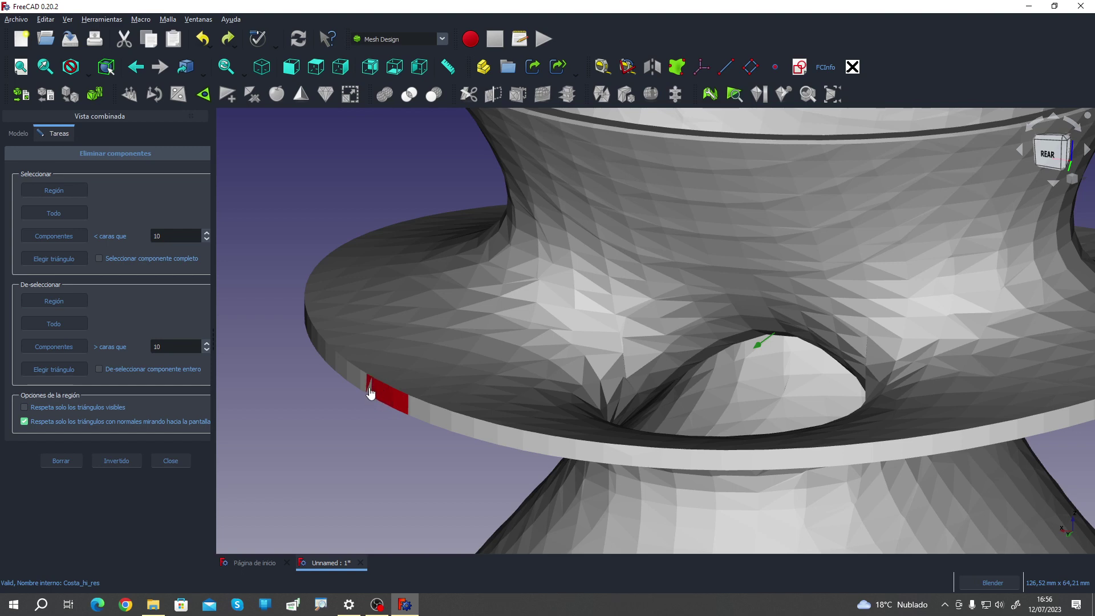
left_click(363, 384)
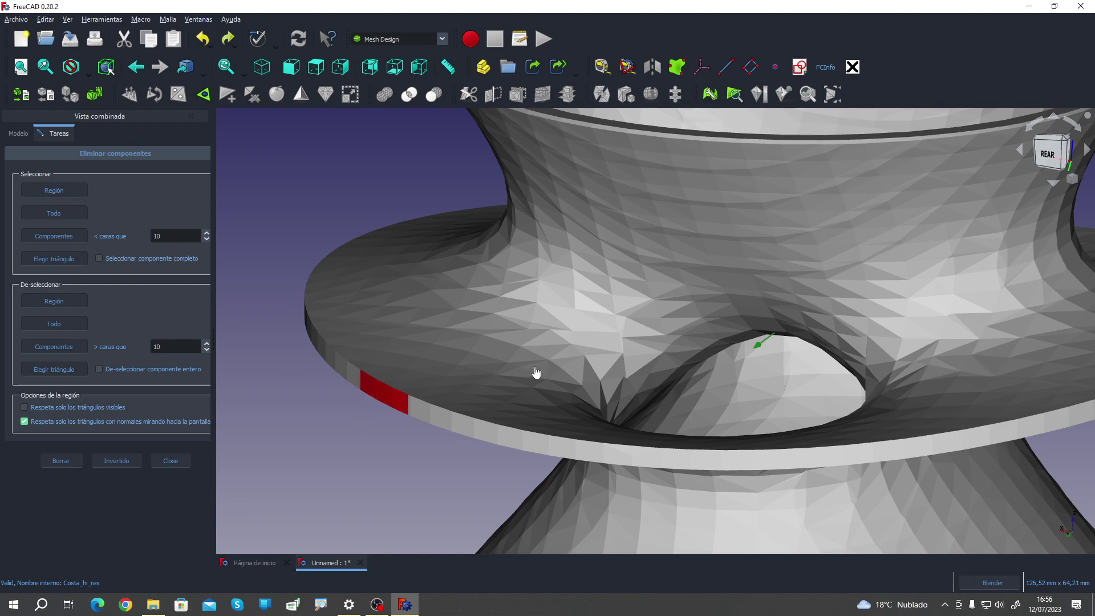
Step: Orbit around and pick a second patch of triangles on the brim edge
scroll(535, 375, "down", 5)
middle_click_drag(570, 354, 856, 367)
scroll(538, 440, "up", 5)
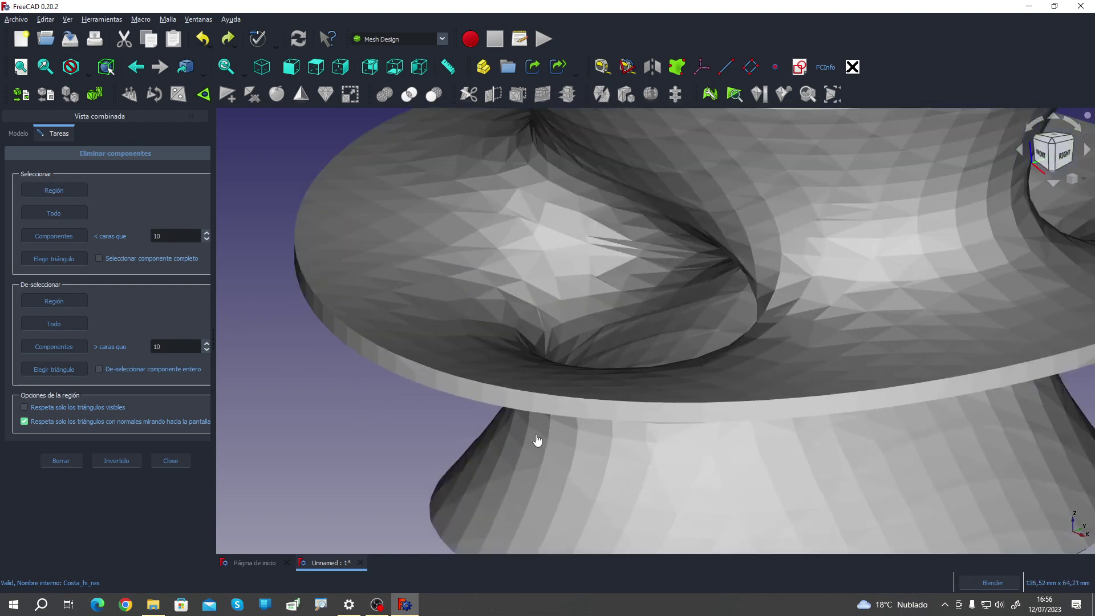
left_click(534, 387)
left_click(537, 393)
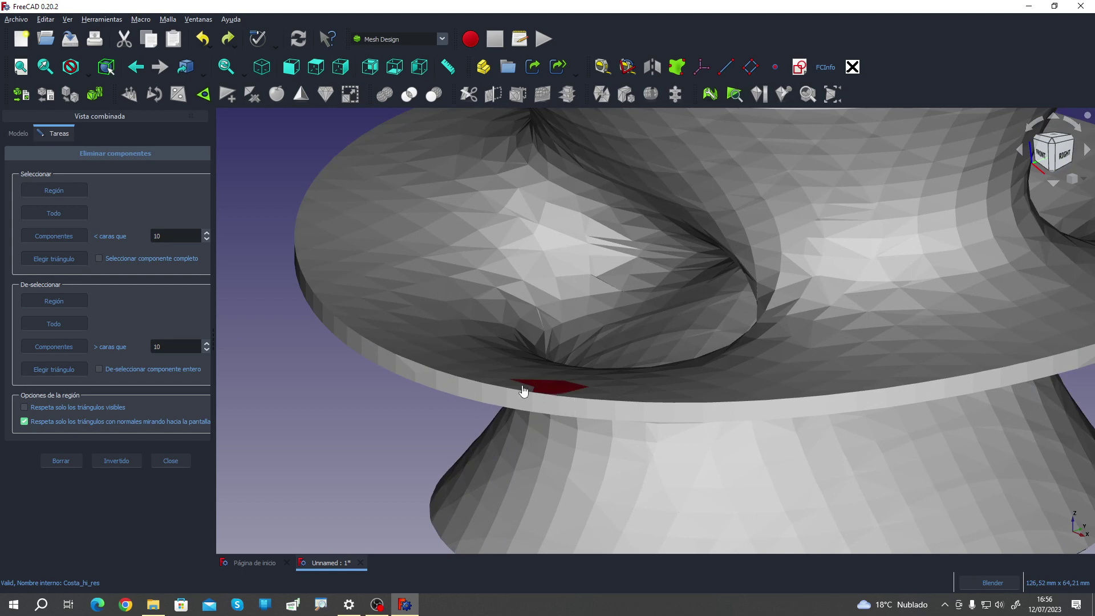
left_click(527, 392)
mouse_move(506, 372)
middle_mouse_down()
mouse_move(528, 391)
mouse_move(501, 416)
mouse_move(525, 392)
middle_mouse_up()
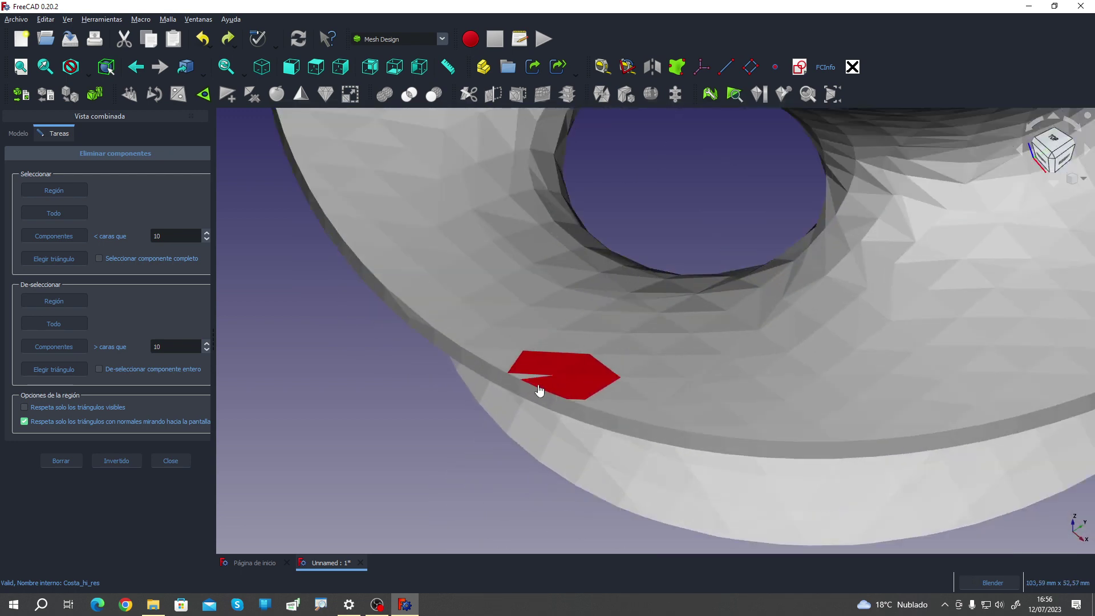
left_click(523, 380)
Step: Delete the picked triangles with Borrar and close the removal task
mouse_move(494, 416)
middle_mouse_down()
mouse_move(388, 358)
mouse_move(328, 379)
middle_mouse_up()
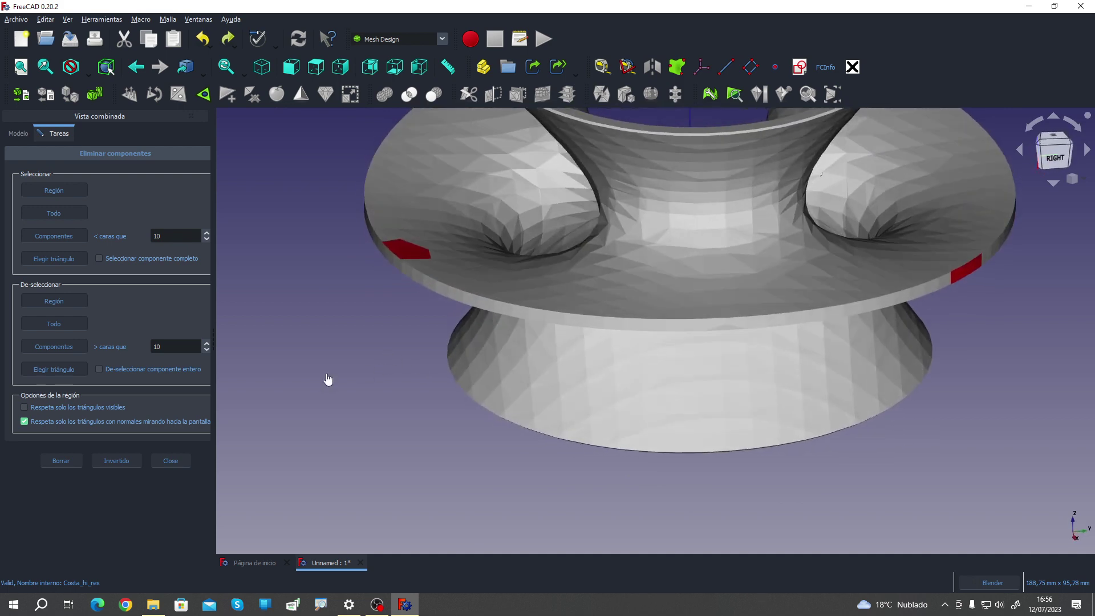
left_click(62, 462)
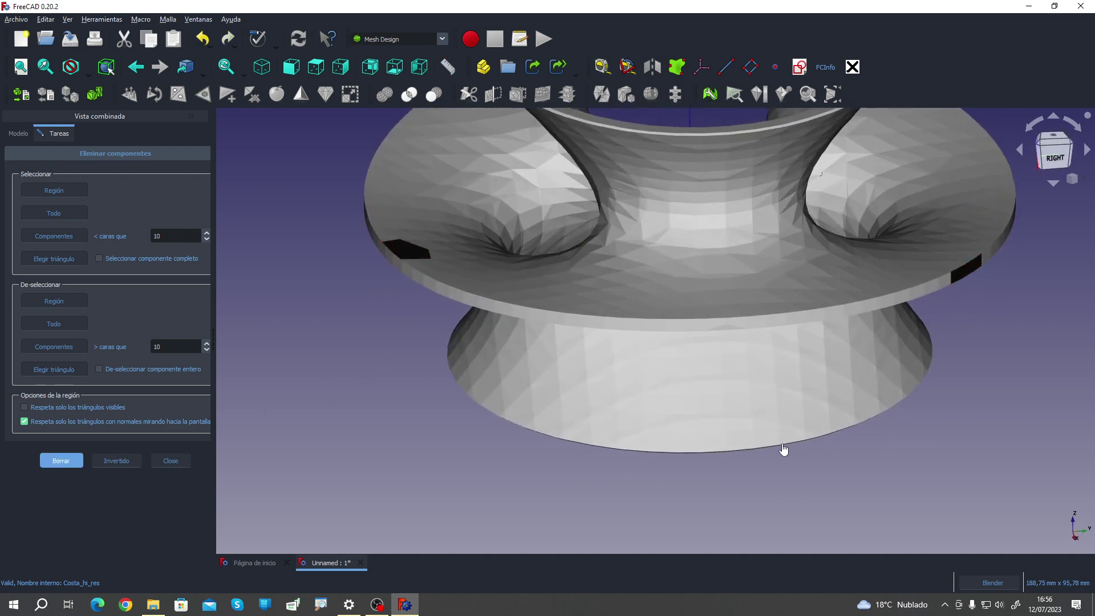
left_click(170, 460)
mouse_move(367, 288)
middle_mouse_down()
mouse_move(388, 412)
mouse_move(416, 281)
middle_mouse_up()
scroll(403, 289, "down", 3)
Step: Undo the deletion to restore the removed flange triangles
scroll(413, 237, "up", 3)
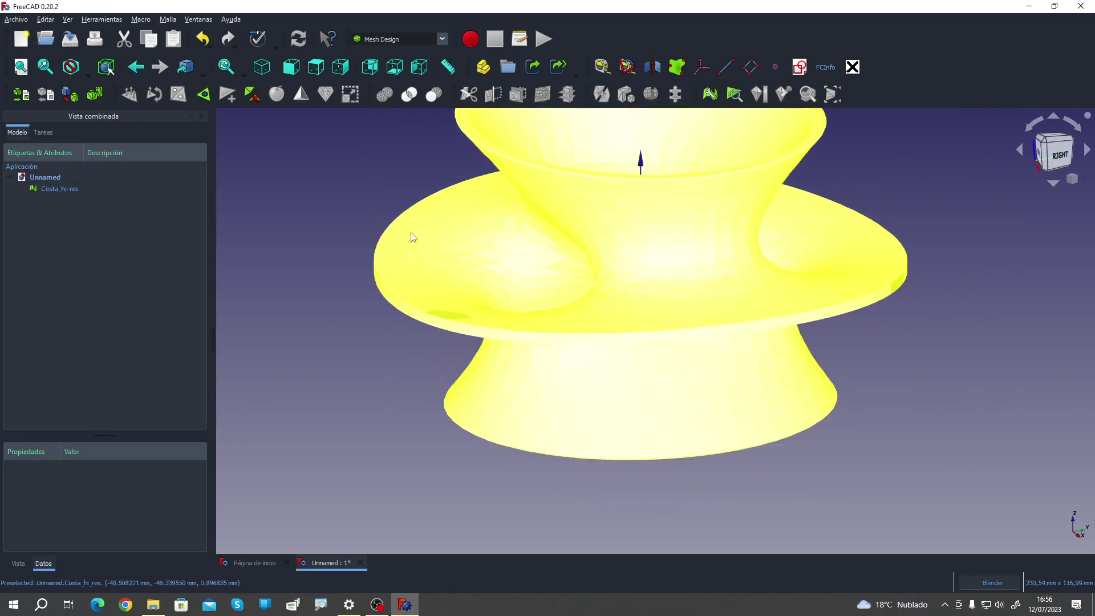
middle_click_drag(413, 237, 383, 222)
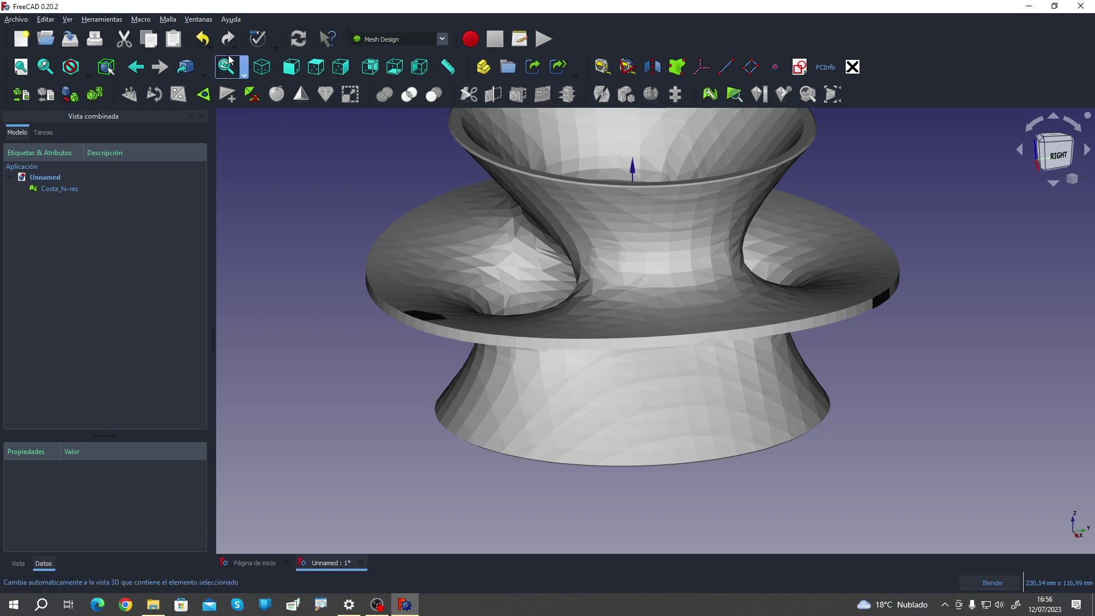
left_click(203, 40)
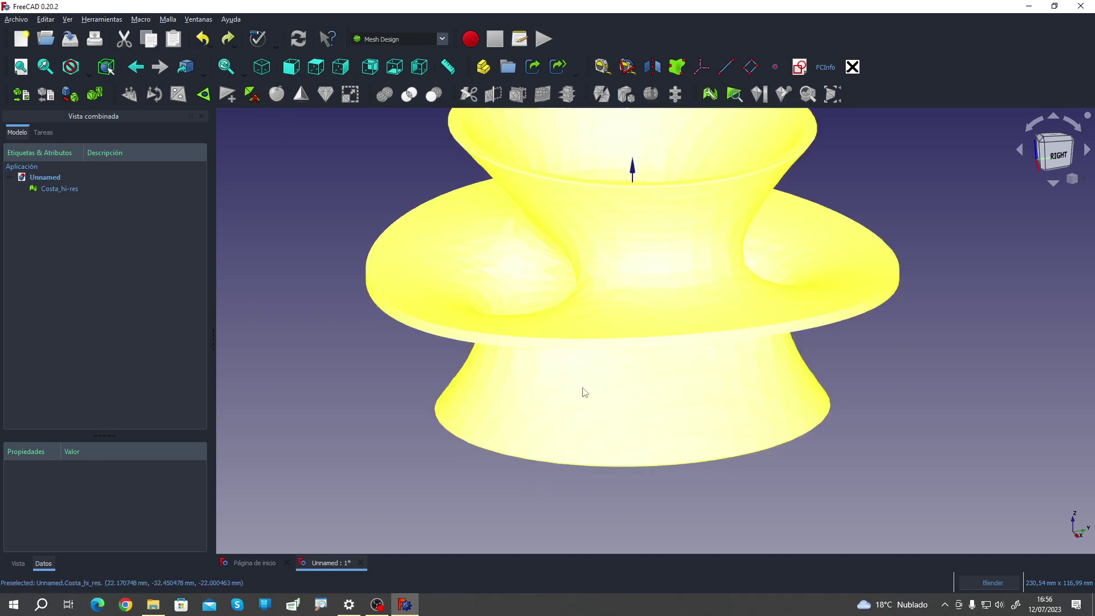
scroll(381, 427, "down", 3)
mouse_move(382, 428)
middle_mouse_down()
mouse_move(280, 471)
mouse_move(369, 454)
mouse_move(320, 479)
mouse_move(384, 421)
middle_mouse_up()
Step: Inspect the mesh's top opening, then show the Página de inicio start page
mouse_move(318, 428)
middle_mouse_down()
mouse_move(335, 409)
mouse_move(342, 416)
middle_mouse_up()
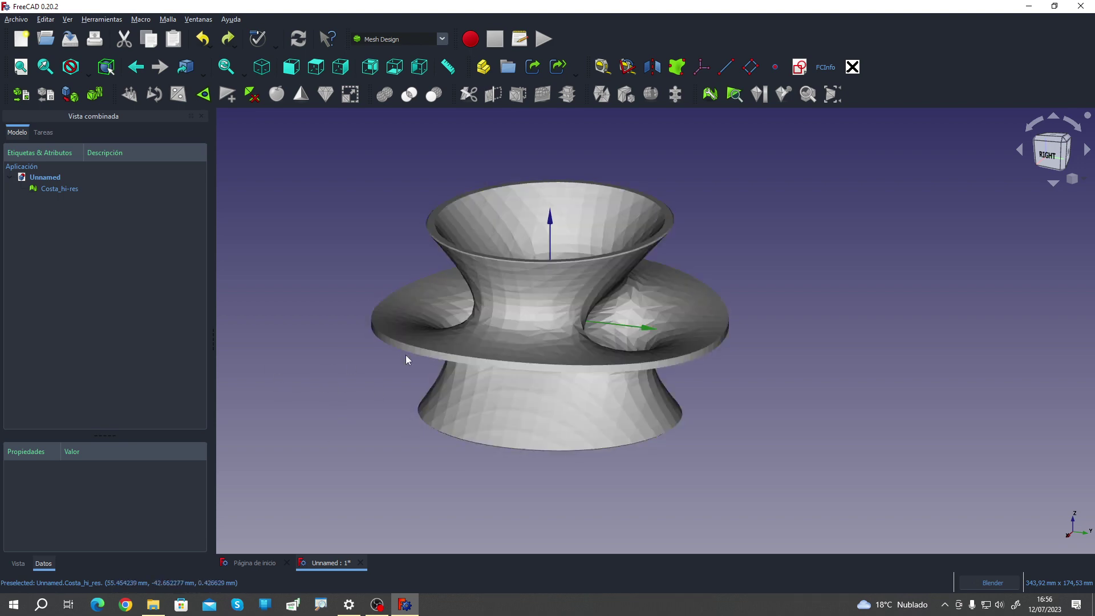
middle_click_drag(405, 357, 347, 445)
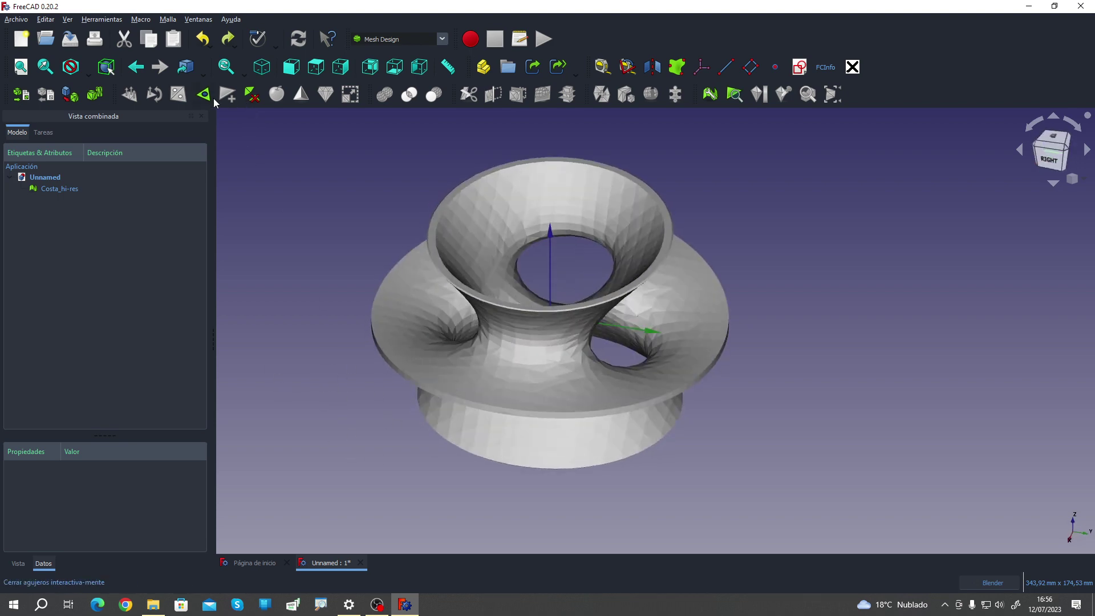
mouse_move(269, 360)
middle_mouse_down()
mouse_move(281, 428)
mouse_move(291, 419)
middle_mouse_up()
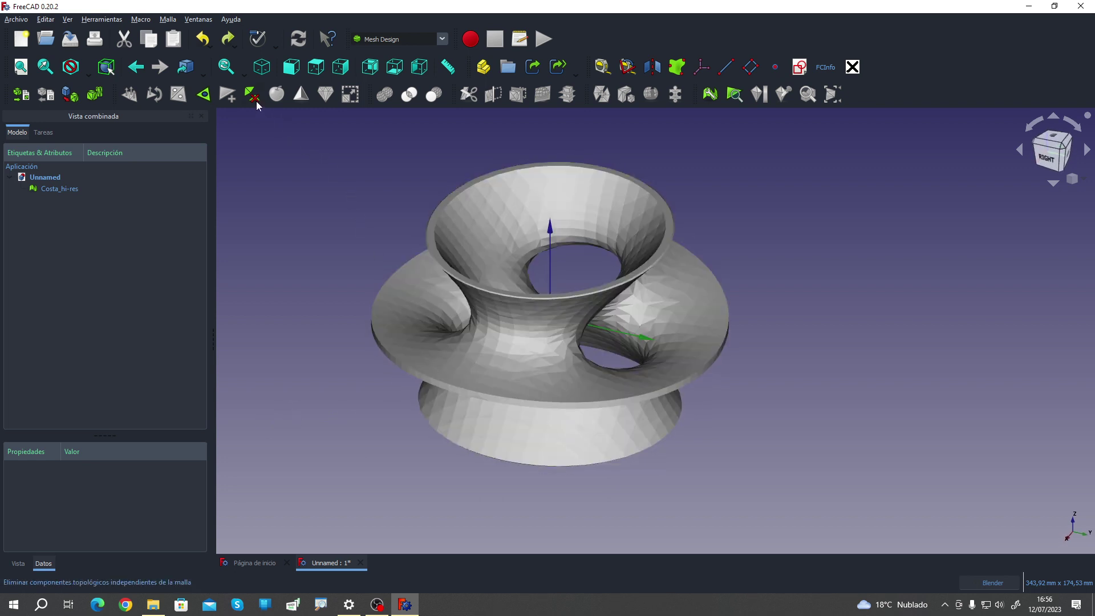
scroll(574, 435, "down", 5)
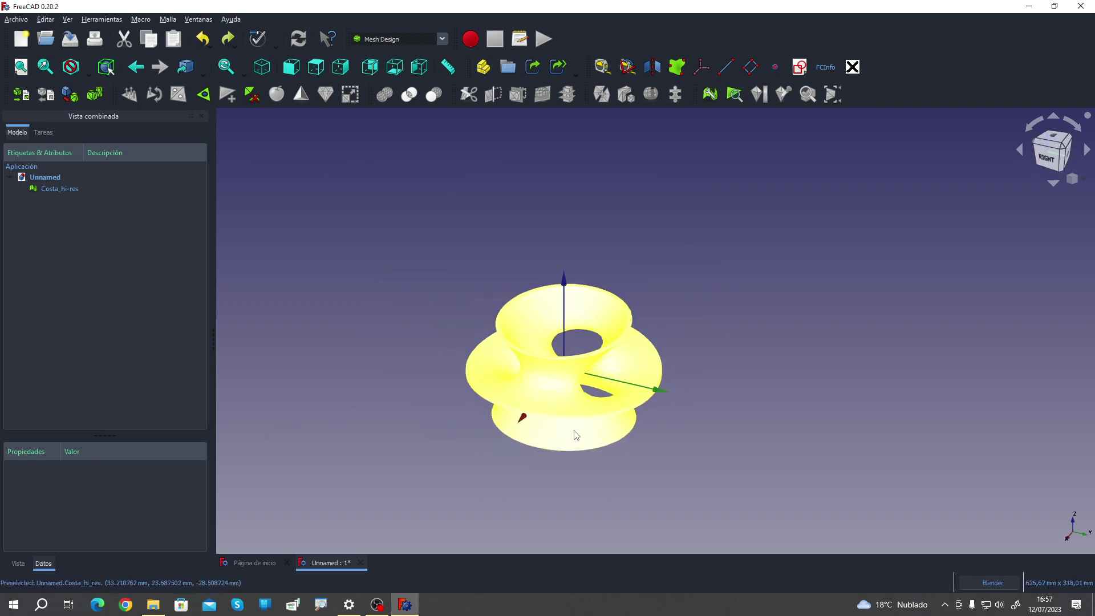
middle_click_drag(574, 435, 518, 409)
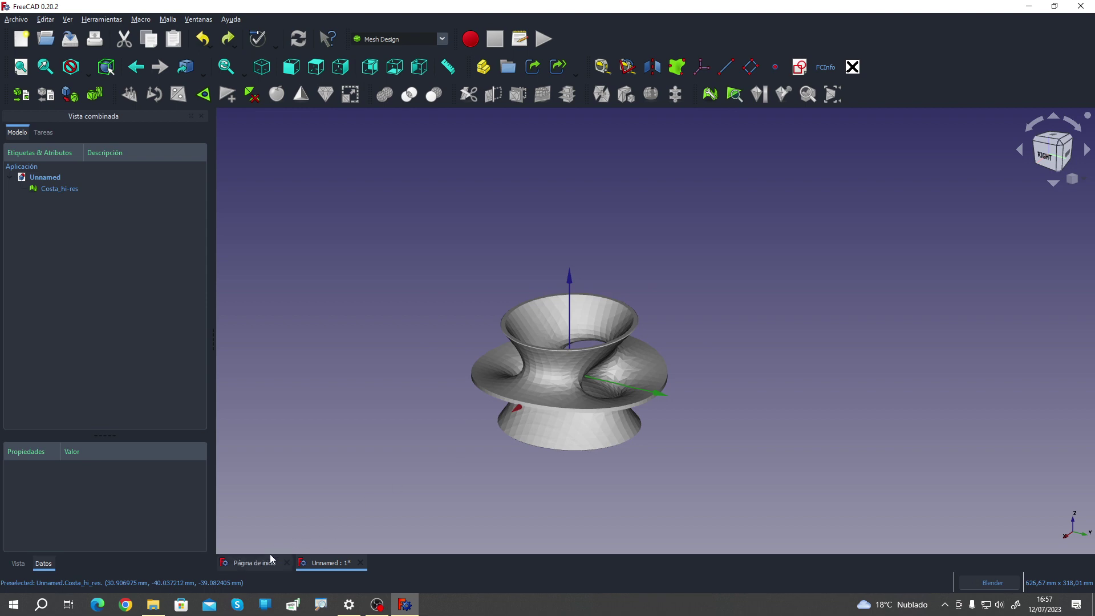
left_click(260, 566)
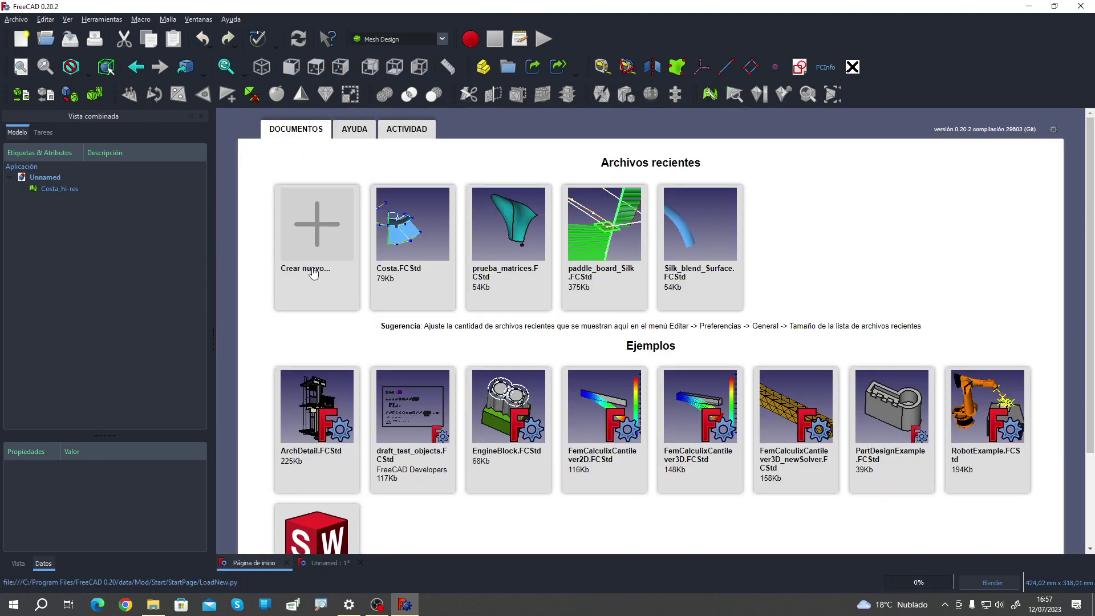
Step: Import 2CV_mod.stl into a new document and select the car mesh (18452 faces)
left_click(333, 231)
left_click(21, 94)
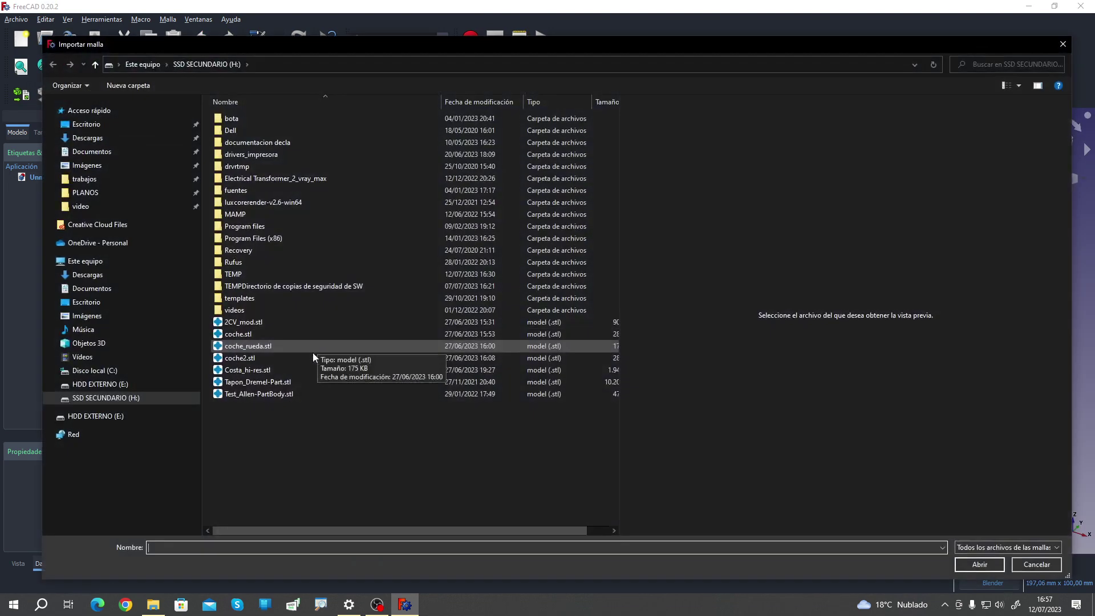
left_click(249, 323)
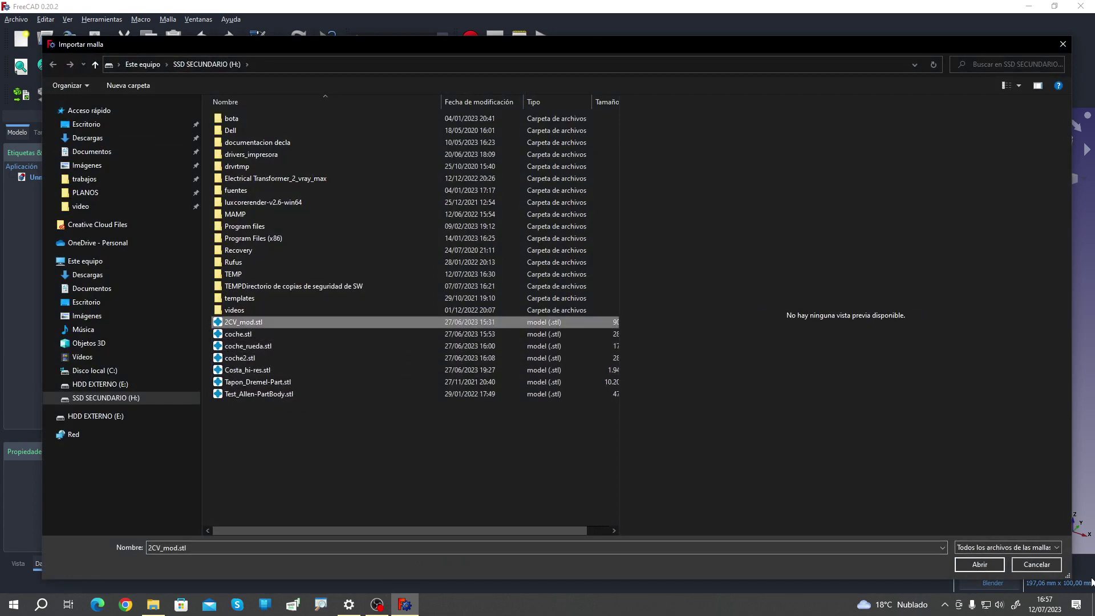
left_click(980, 564)
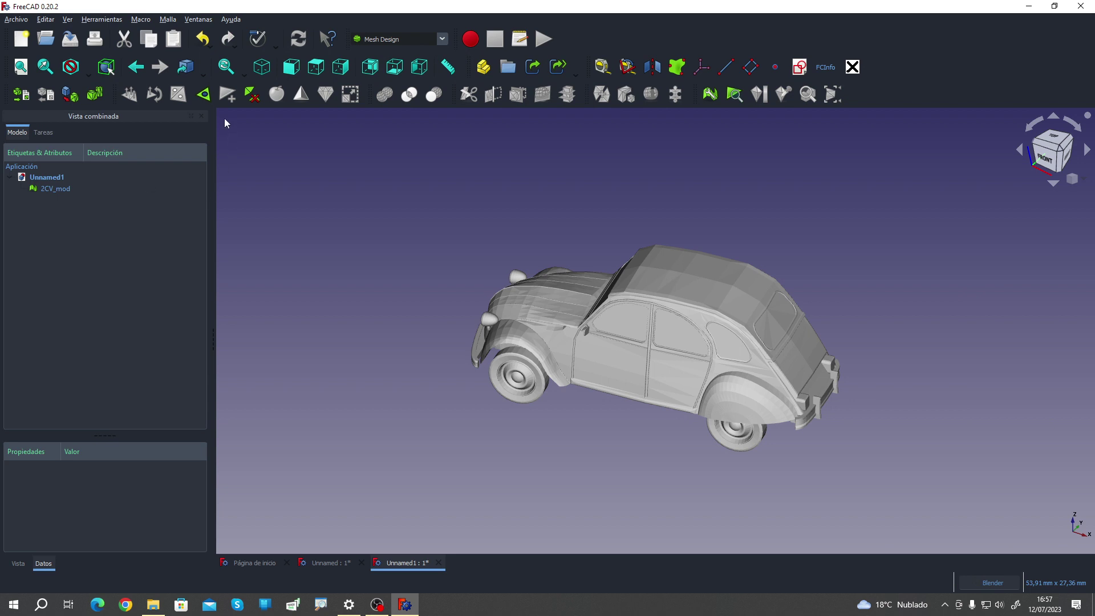
left_click(54, 188)
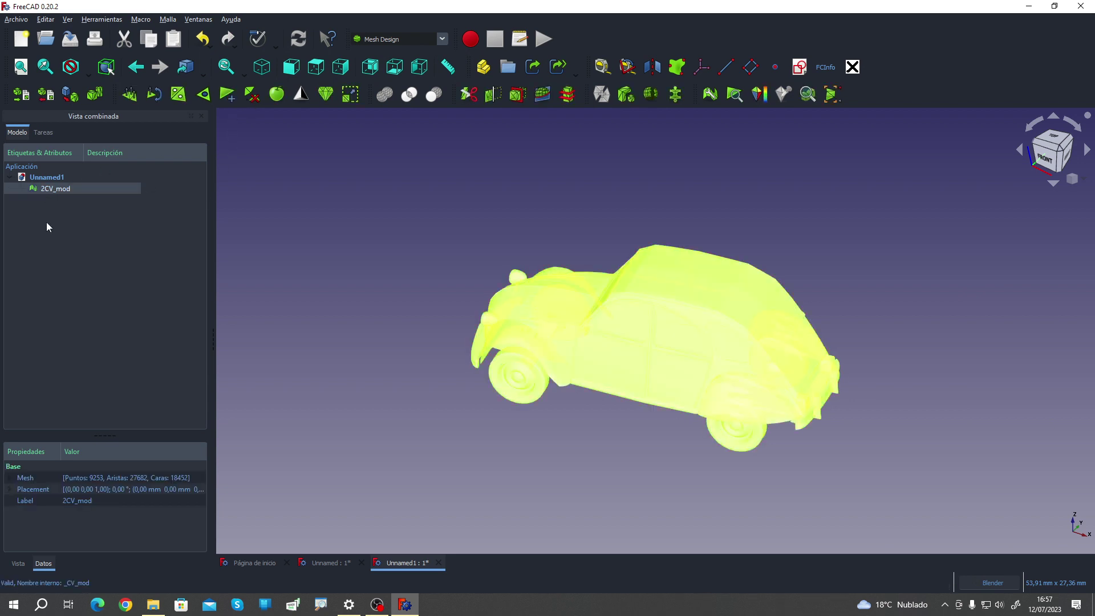
Step: Open Eliminar componentes on the 2CV mesh and tick Seleccionar componente completo
left_click(253, 94)
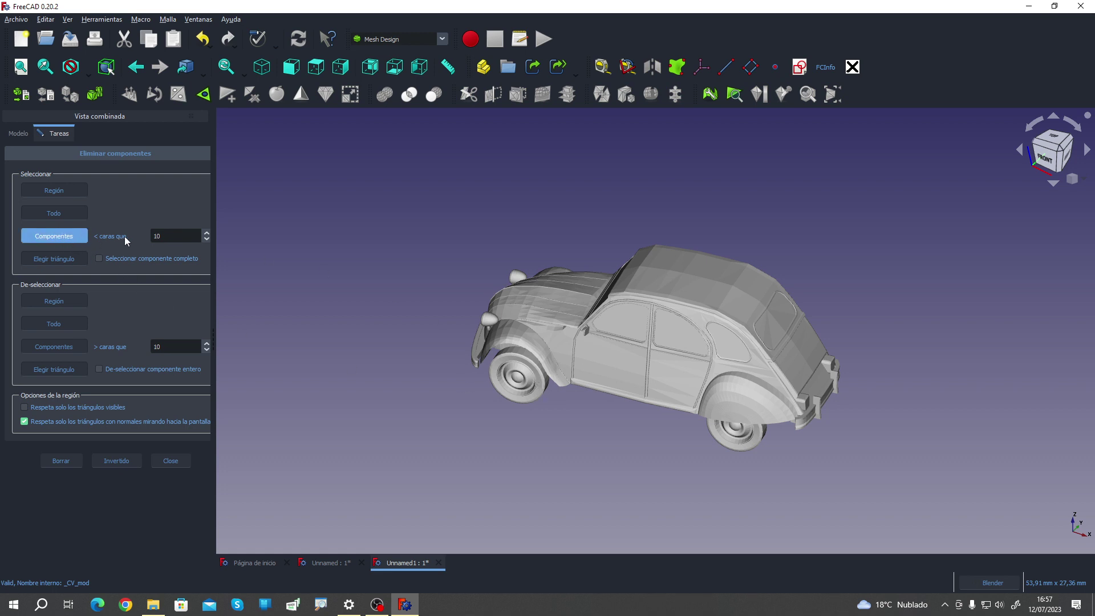
middle_click_drag(438, 411, 593, 421)
scroll(614, 460, "up", 3)
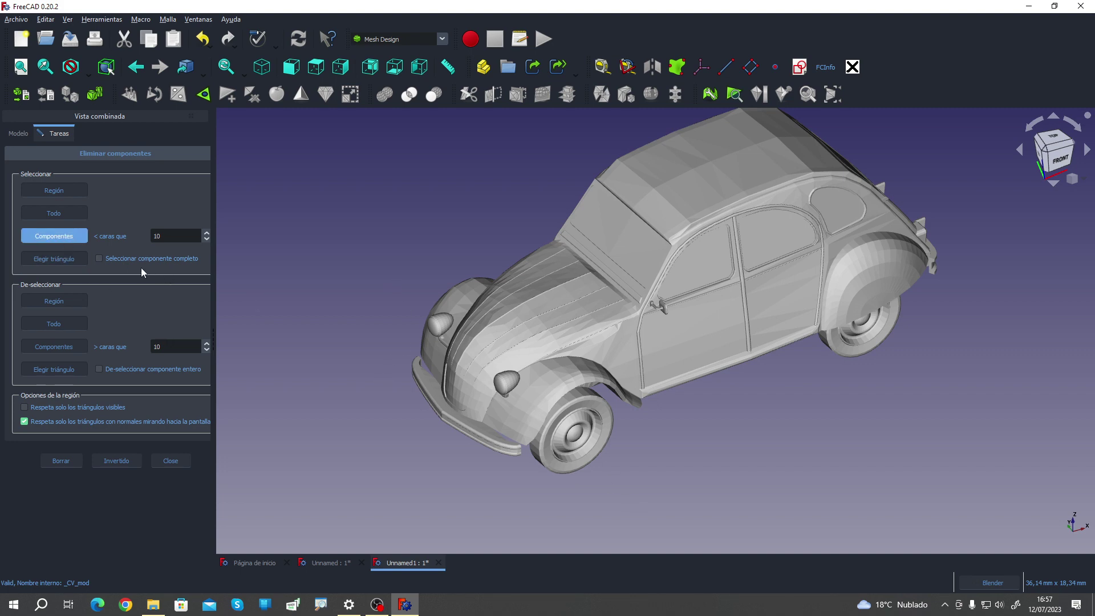
left_click(195, 263)
double_click(167, 239)
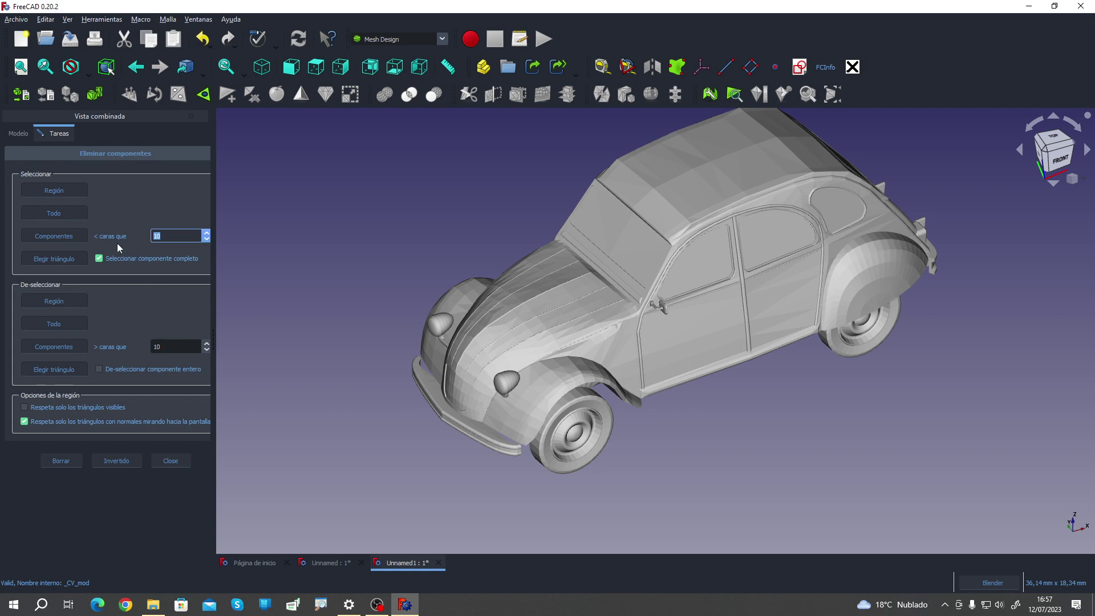
left_click(180, 239)
scroll(511, 387, "up", 5)
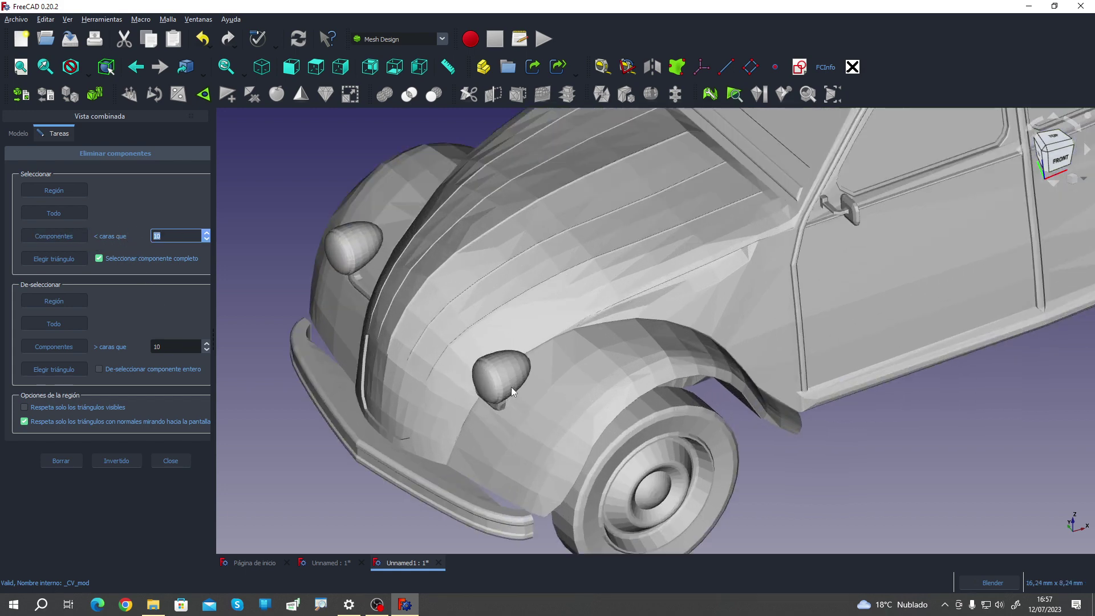
mouse_move(511, 387)
middle_mouse_down()
mouse_move(502, 351)
mouse_move(418, 303)
mouse_move(430, 247)
mouse_move(426, 286)
mouse_move(548, 395)
mouse_move(278, 291)
middle_mouse_up()
scroll(480, 347, "down", 5)
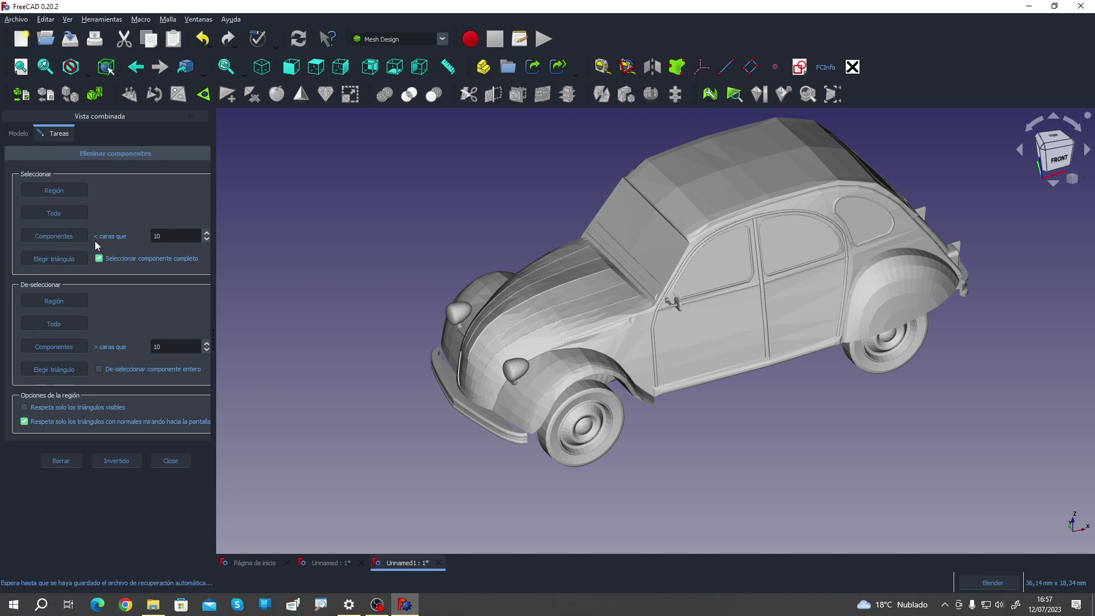
Step: Select components under 3000 faces, then under a 1000-face limit
double_click(157, 236)
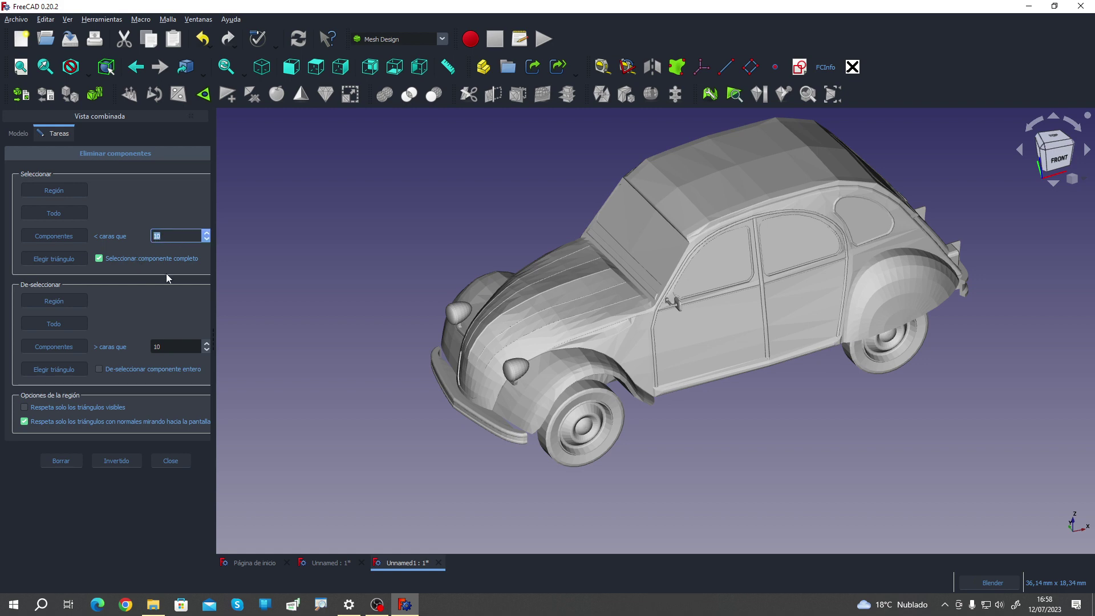
type("30")
type("00")
left_click(69, 238)
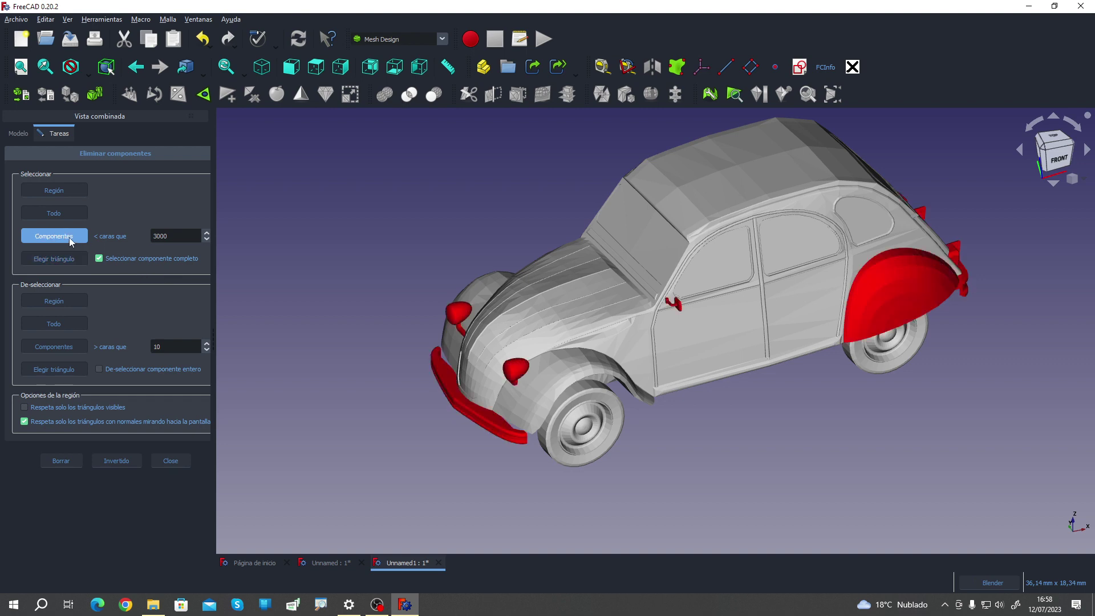
mouse_move(422, 449)
middle_mouse_down()
mouse_move(489, 414)
mouse_move(418, 367)
mouse_move(411, 293)
mouse_move(430, 391)
mouse_move(714, 410)
mouse_move(916, 374)
mouse_move(899, 306)
mouse_move(697, 398)
middle_mouse_up()
key("ctrl+a")
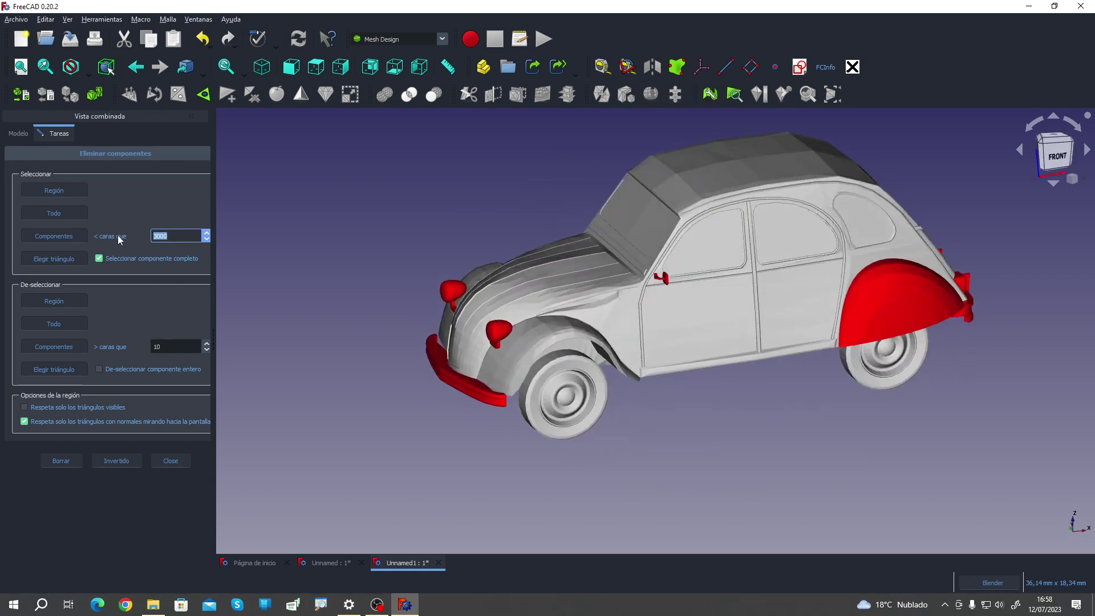
type("100")
left_click(78, 238)
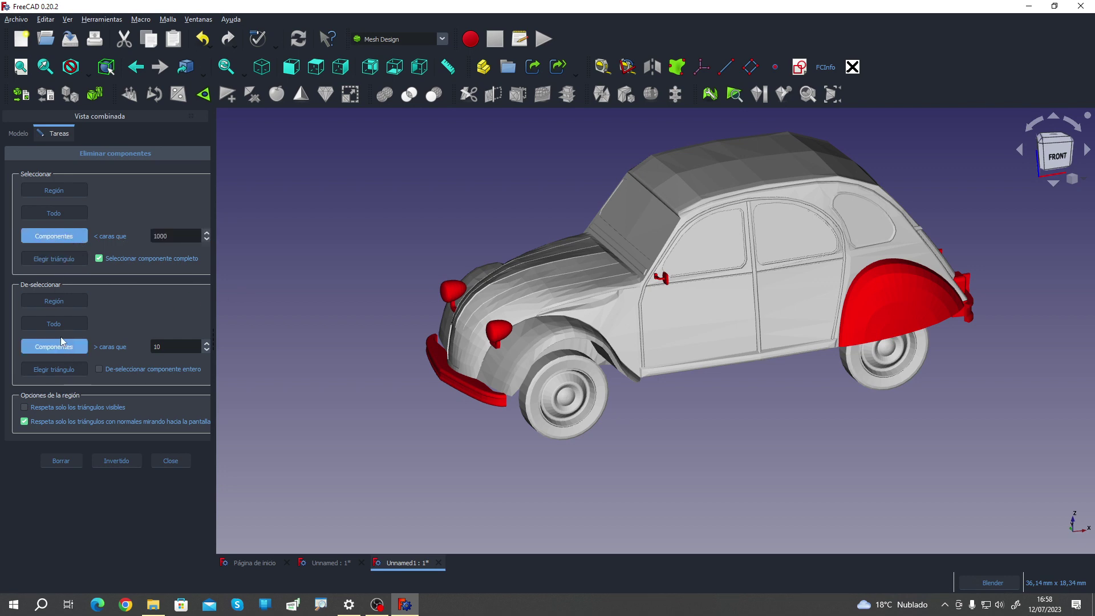
Step: Deselect components above a 3000-face limit, clearing the red selection
double_click(169, 351)
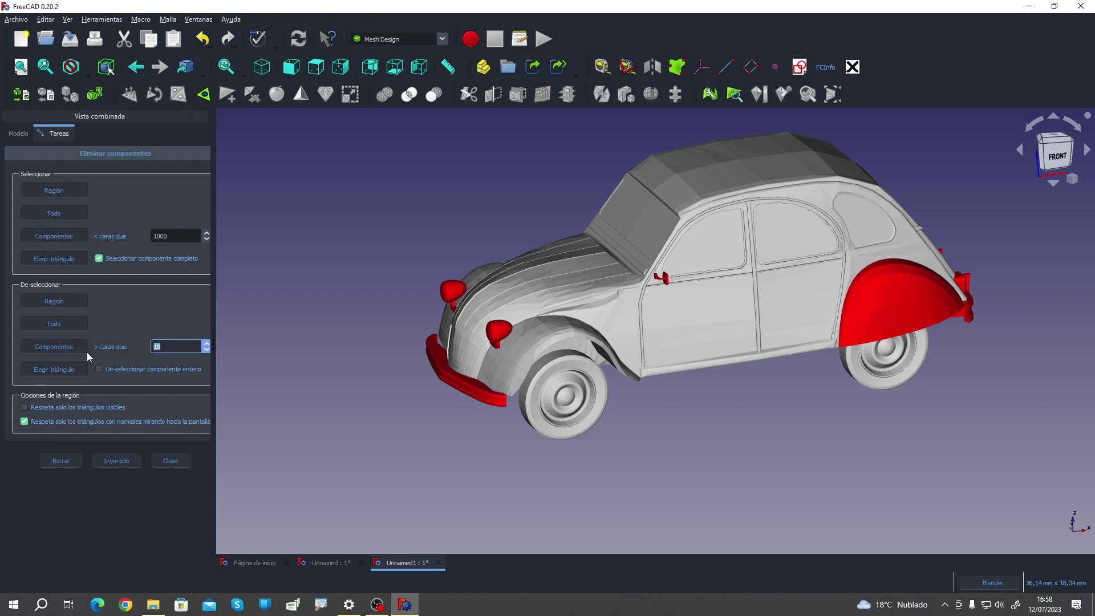
type("3000")
left_click(69, 352)
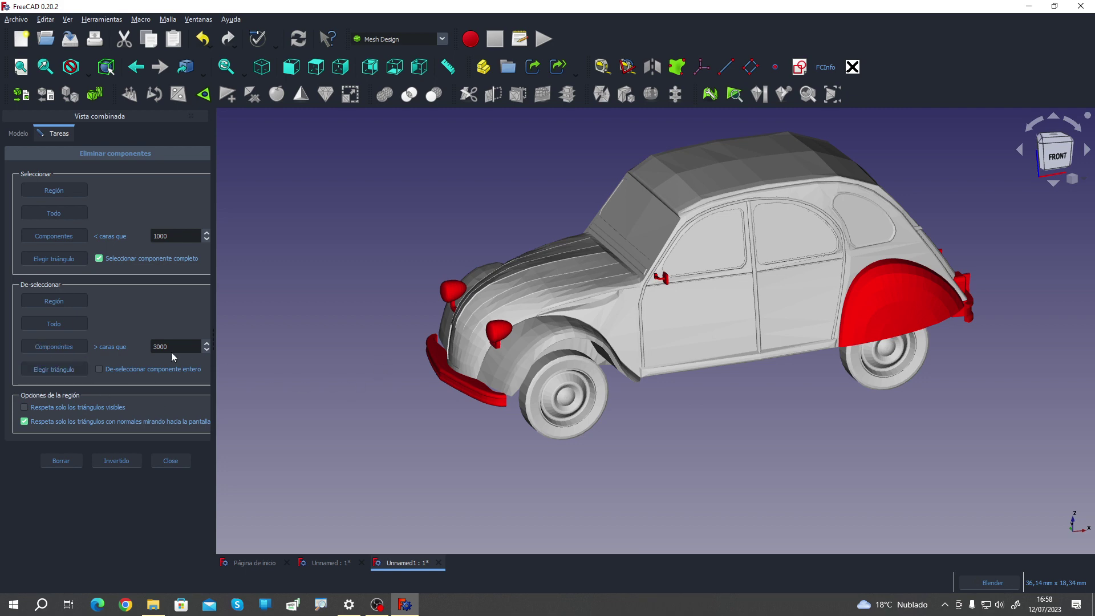
left_click(71, 351)
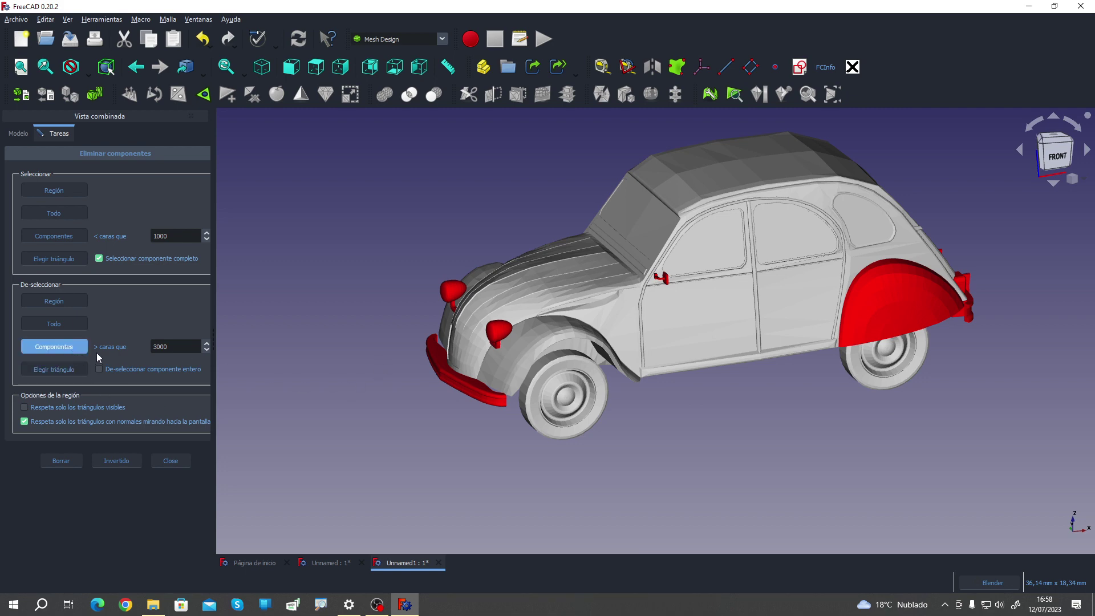
key("Tab")
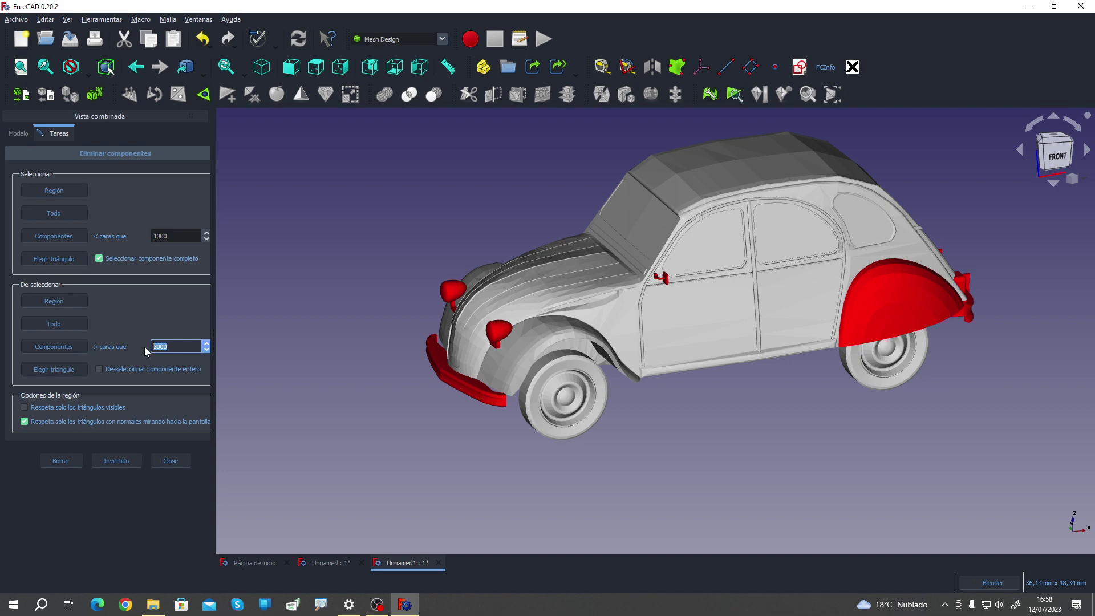
type("10")
left_click(64, 352)
middle_click_drag(342, 400, 433, 420)
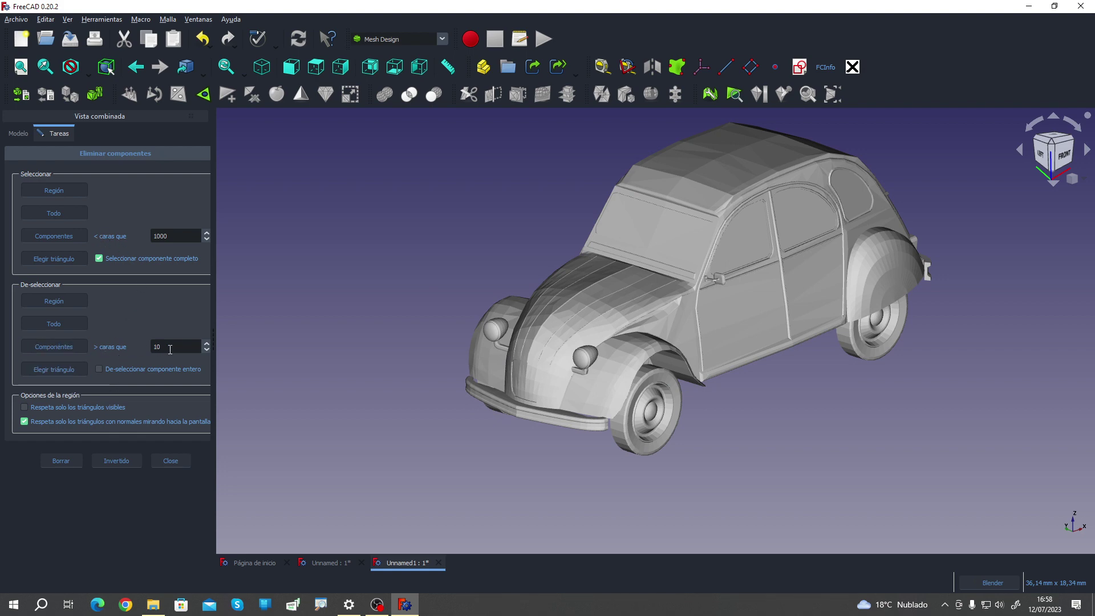
key("Tab")
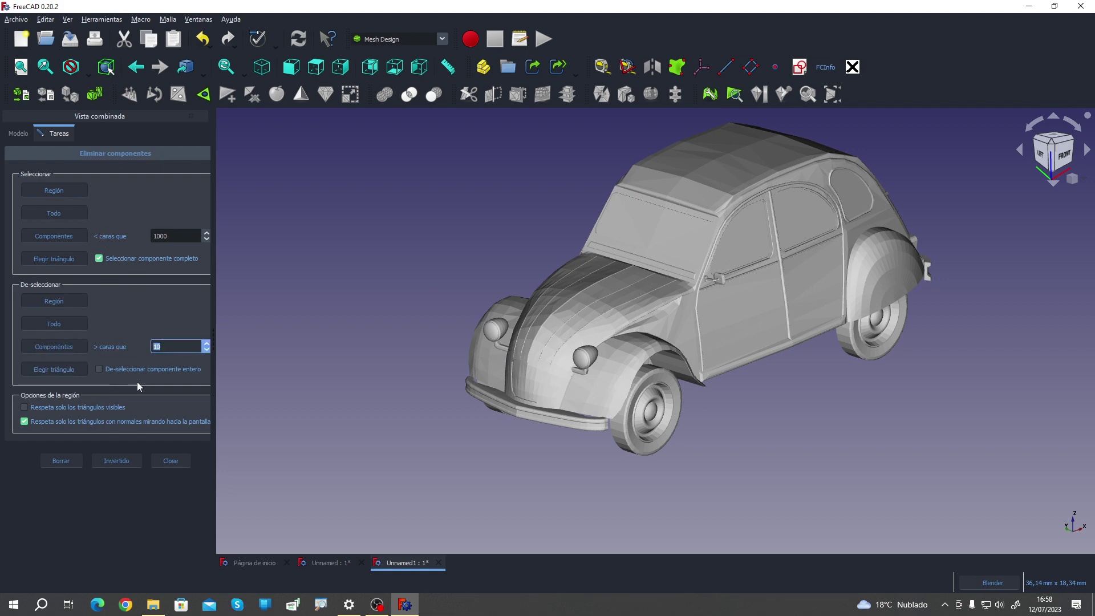
type("10")
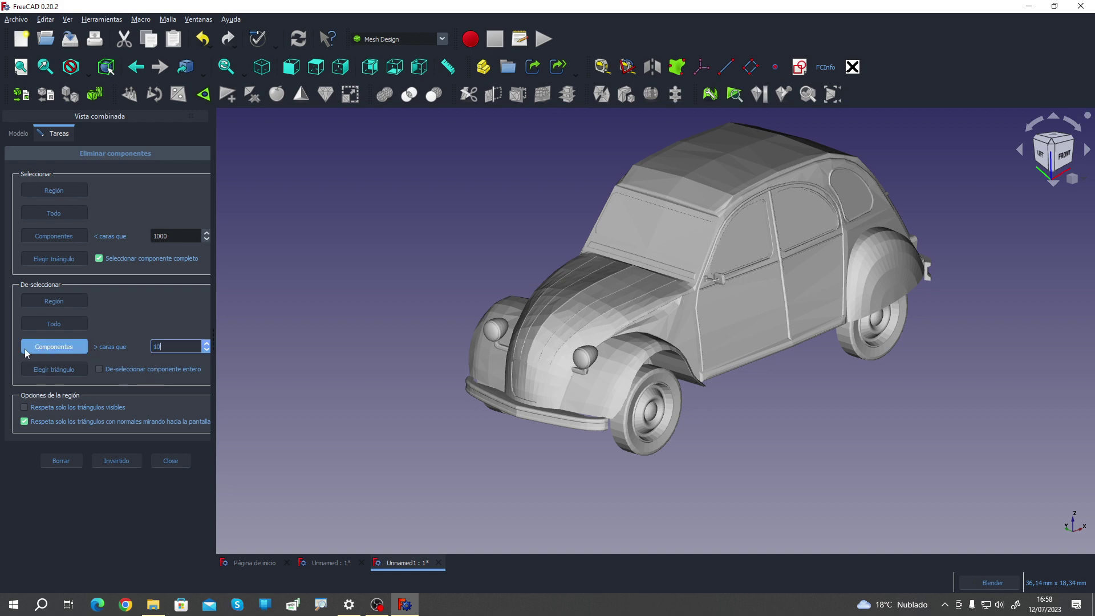
left_click(40, 351)
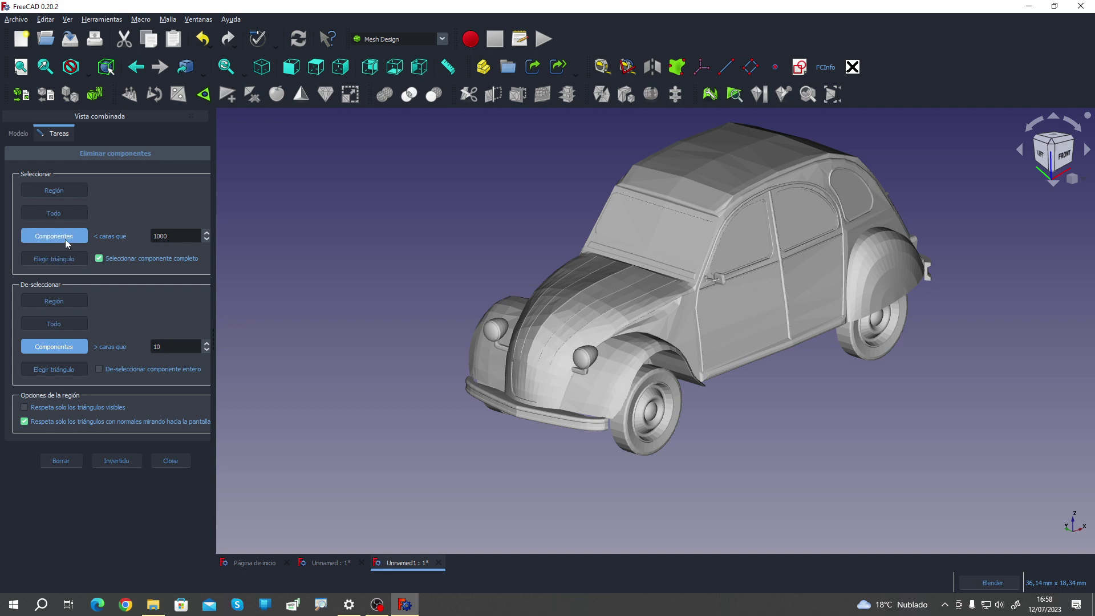
left_click(378, 369)
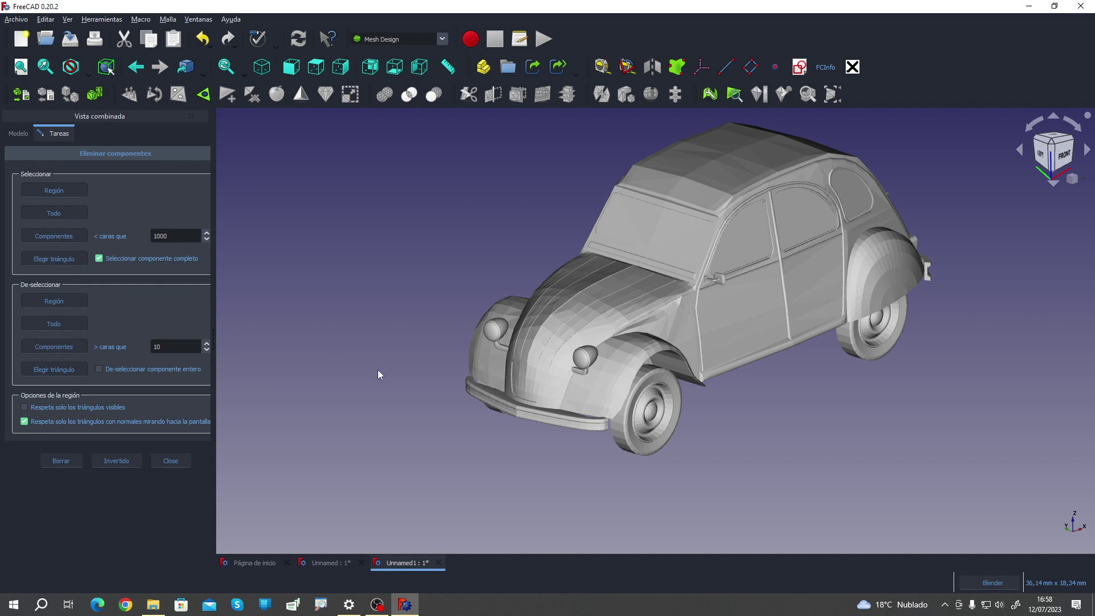
middle_click_drag(489, 347, 439, 448)
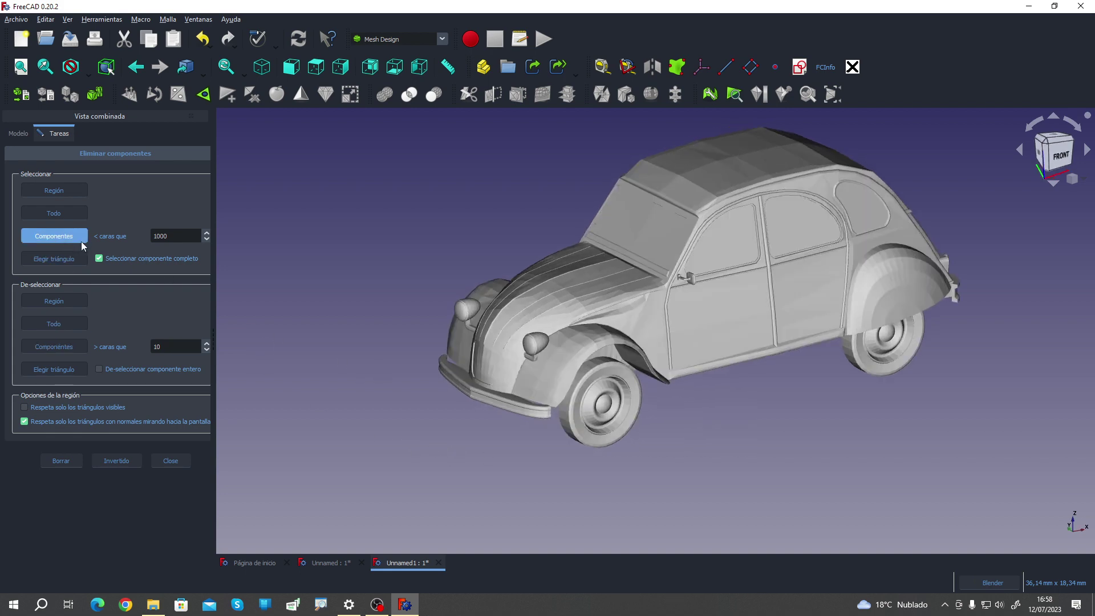
key("Tab")
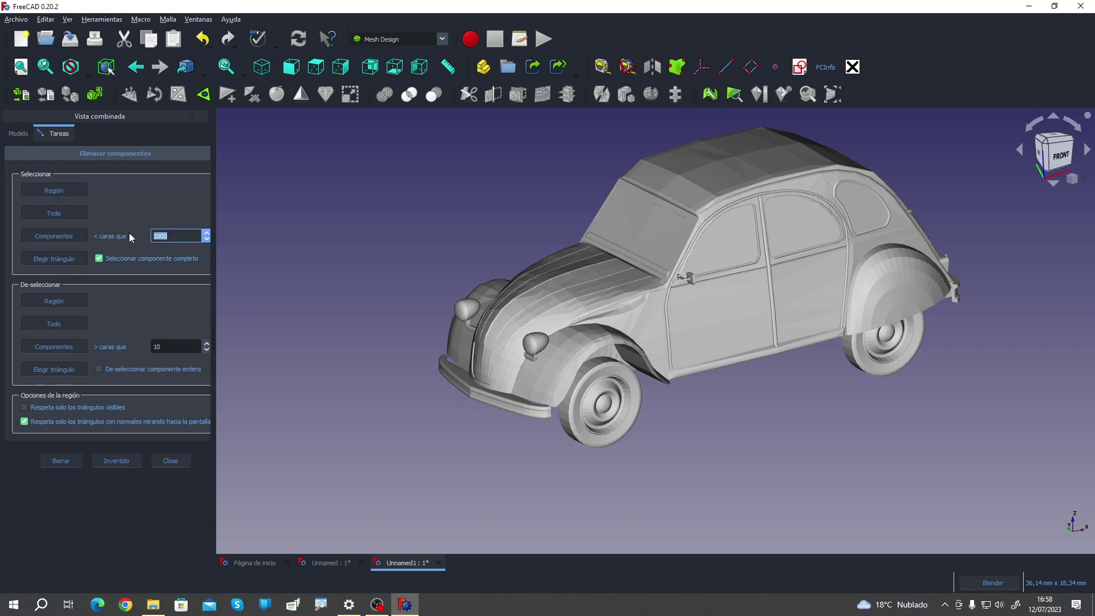
left_click(64, 238)
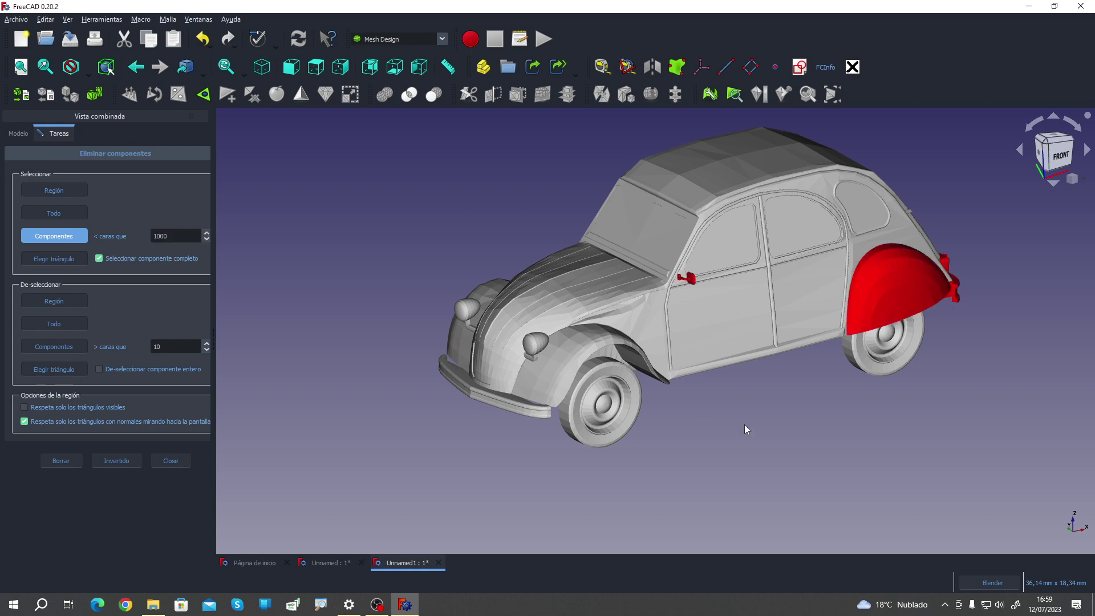
mouse_move(745, 428)
middle_mouse_down()
mouse_move(787, 415)
mouse_move(414, 408)
mouse_move(987, 383)
mouse_move(946, 392)
middle_mouse_up()
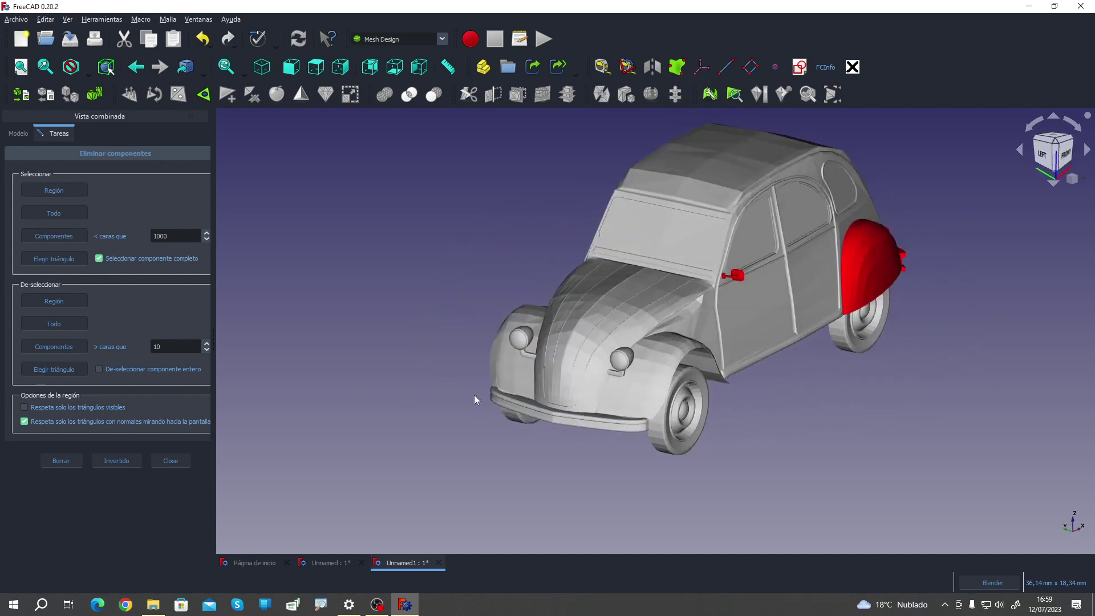
left_click(71, 348)
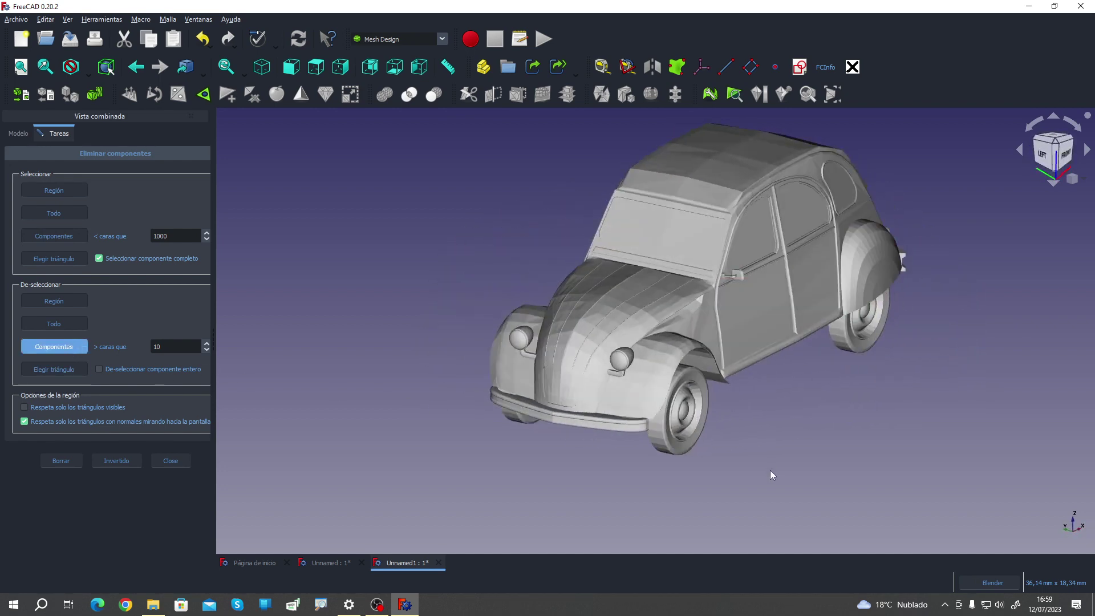
middle_click_drag(771, 471, 738, 469)
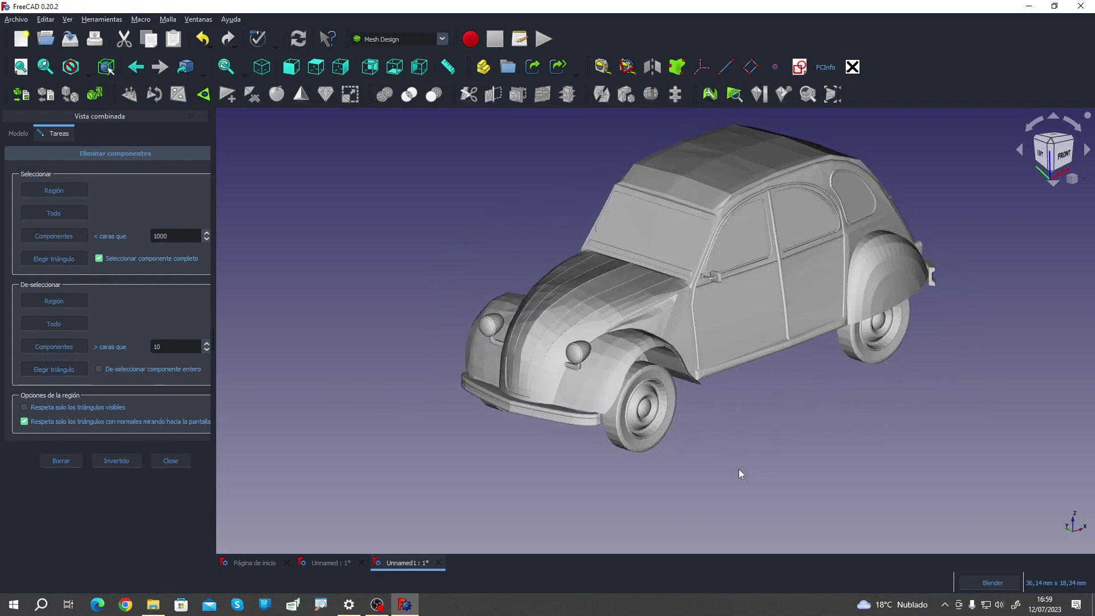
Step: Switch to picking components by triangle and select the 2CV's front wheel
left_click(63, 262)
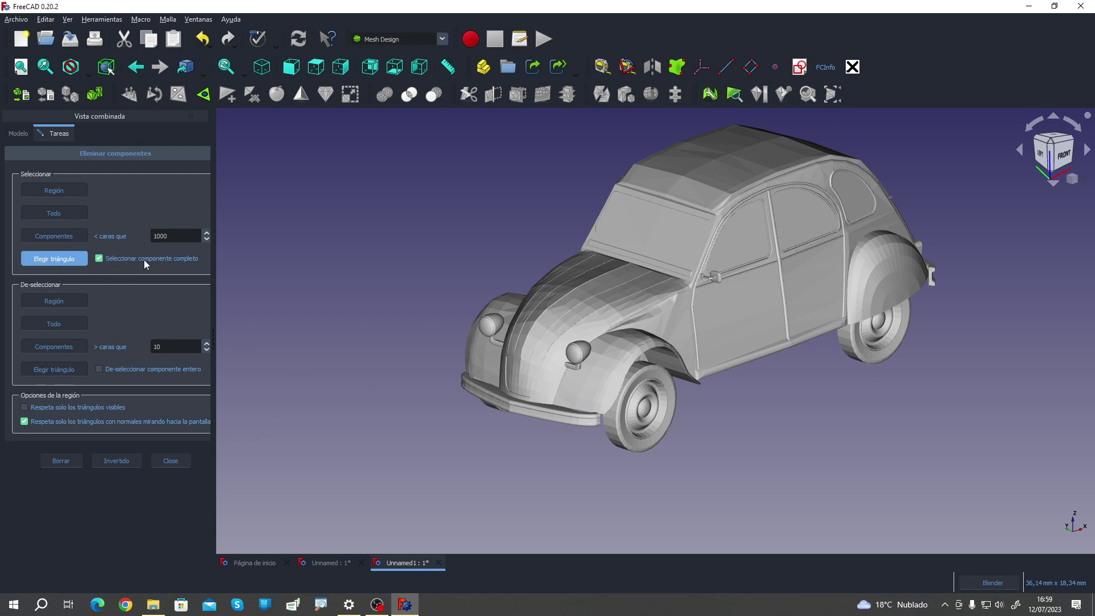
scroll(681, 426, "up", 1)
scroll(631, 368, "up", 2)
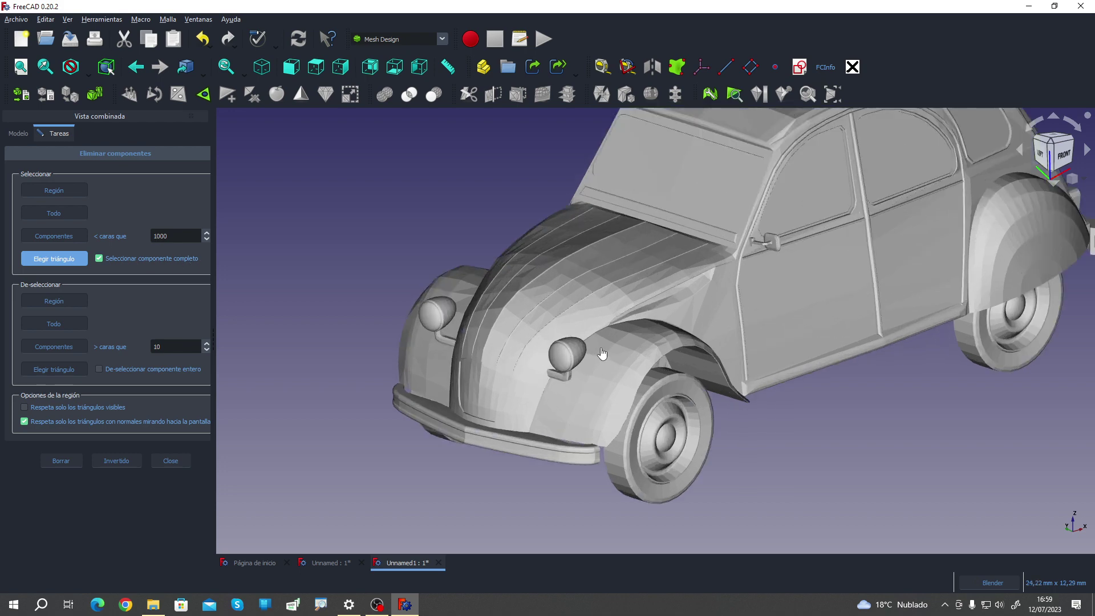
scroll(638, 411, "up", 2)
scroll(677, 505, "up", 2)
middle_click_drag(677, 506, 604, 508)
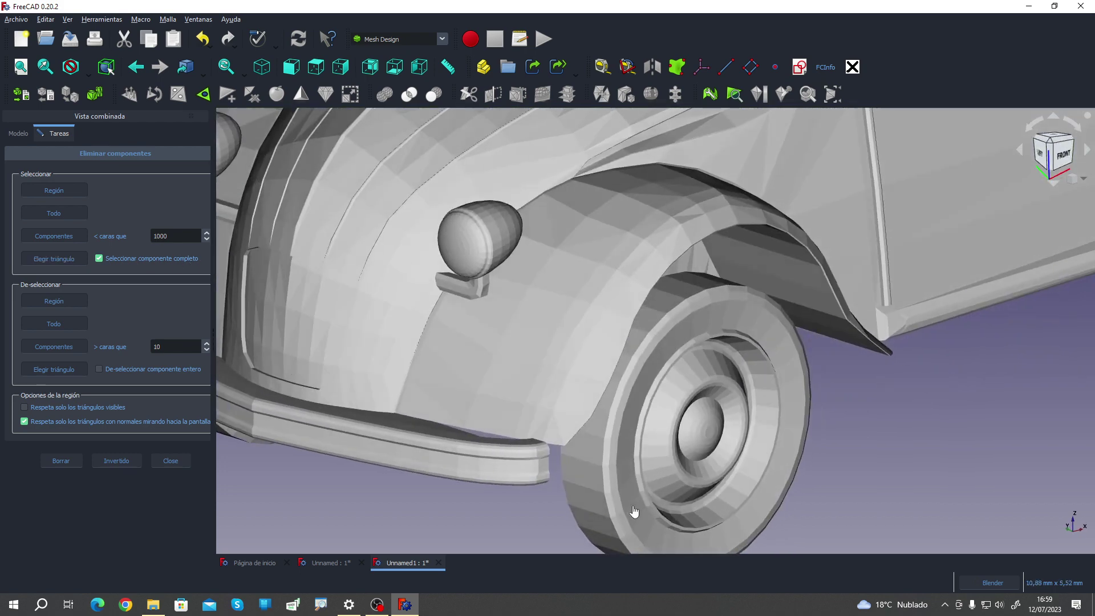
left_click(602, 505)
Step: Add both headlights to the selection, then invert it with Invertido
scroll(588, 417, "down", 5)
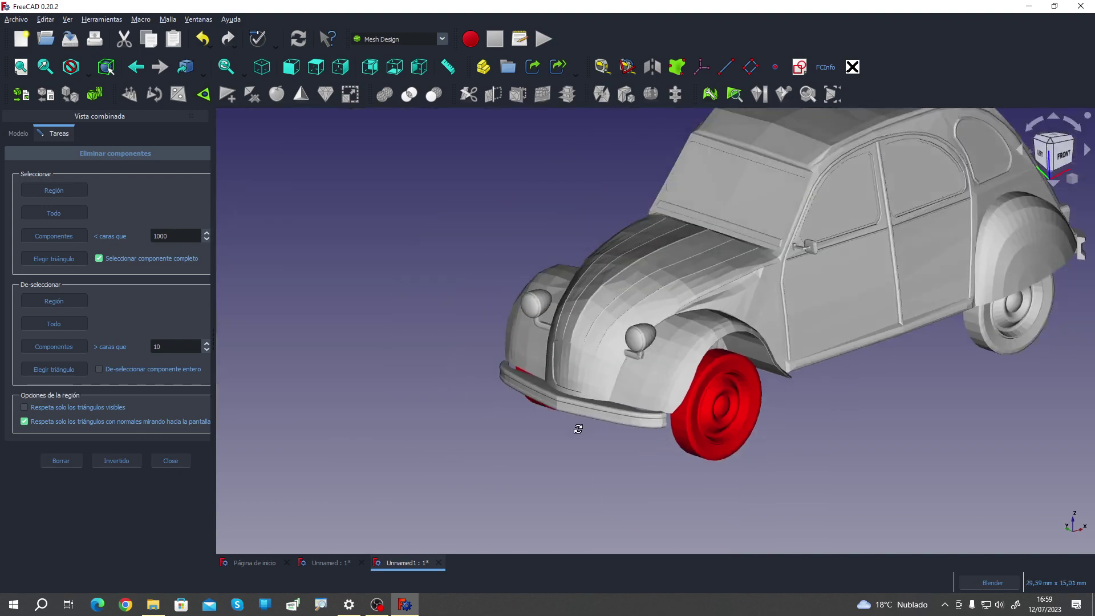
mouse_move(577, 430)
middle_mouse_down()
mouse_move(623, 335)
mouse_move(555, 274)
mouse_move(392, 388)
middle_mouse_up()
scroll(642, 373, "up", 5)
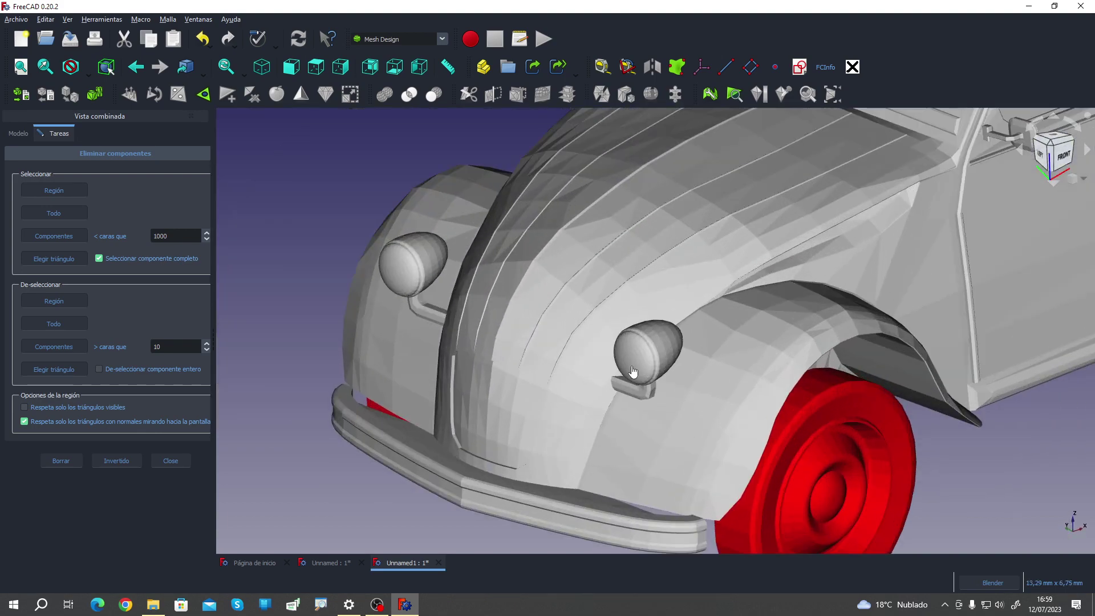
left_click(637, 399)
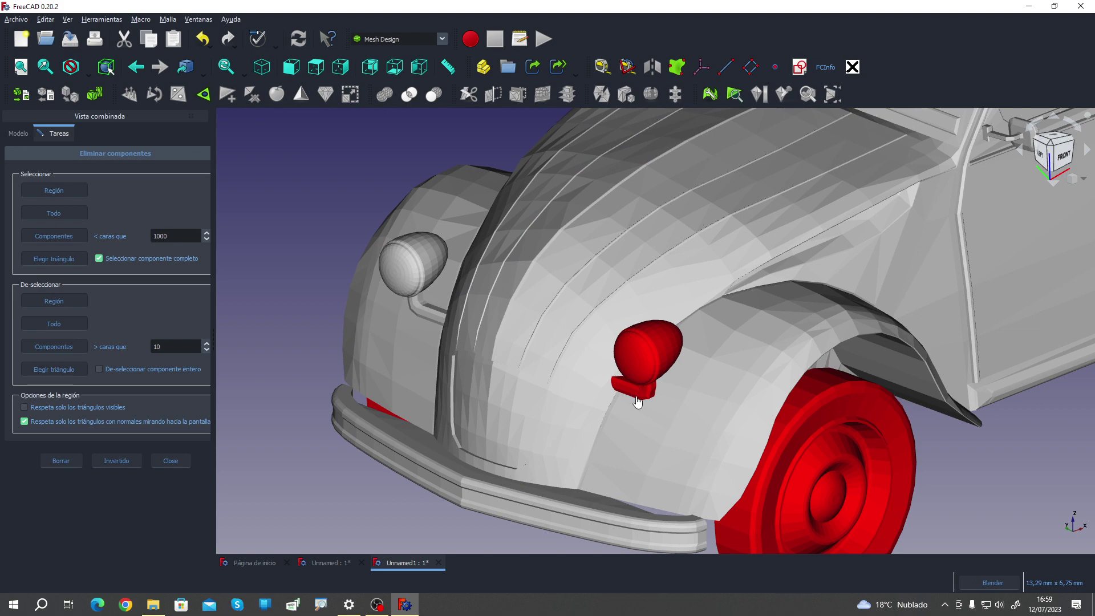
left_click(411, 269)
scroll(515, 279, "down", 5)
mouse_move(488, 282)
middle_mouse_down()
mouse_move(538, 279)
mouse_move(565, 390)
middle_mouse_up()
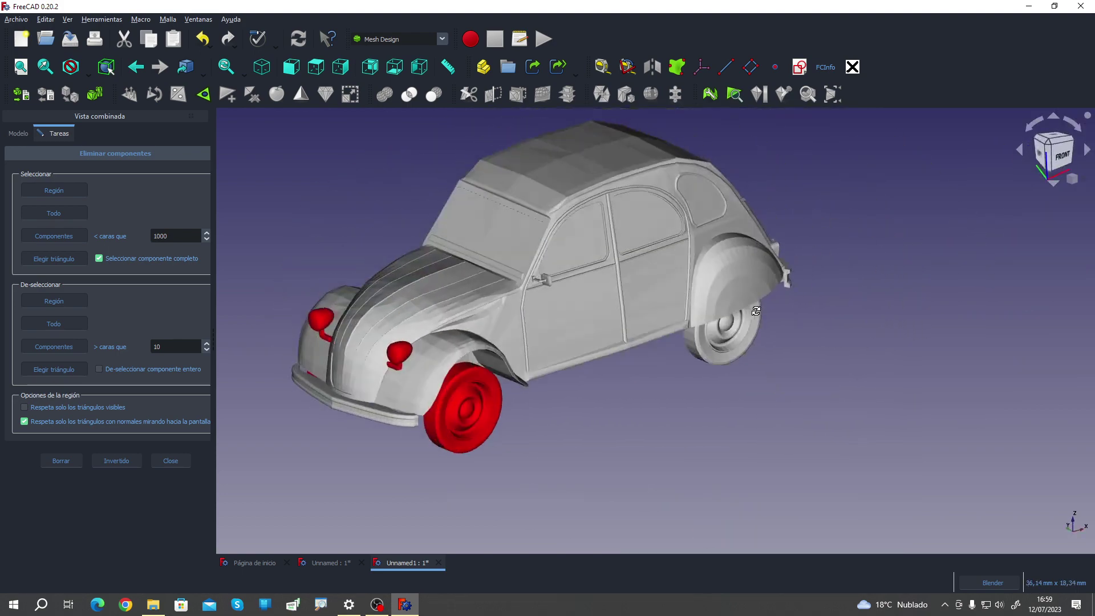
scroll(423, 325, "up", 2)
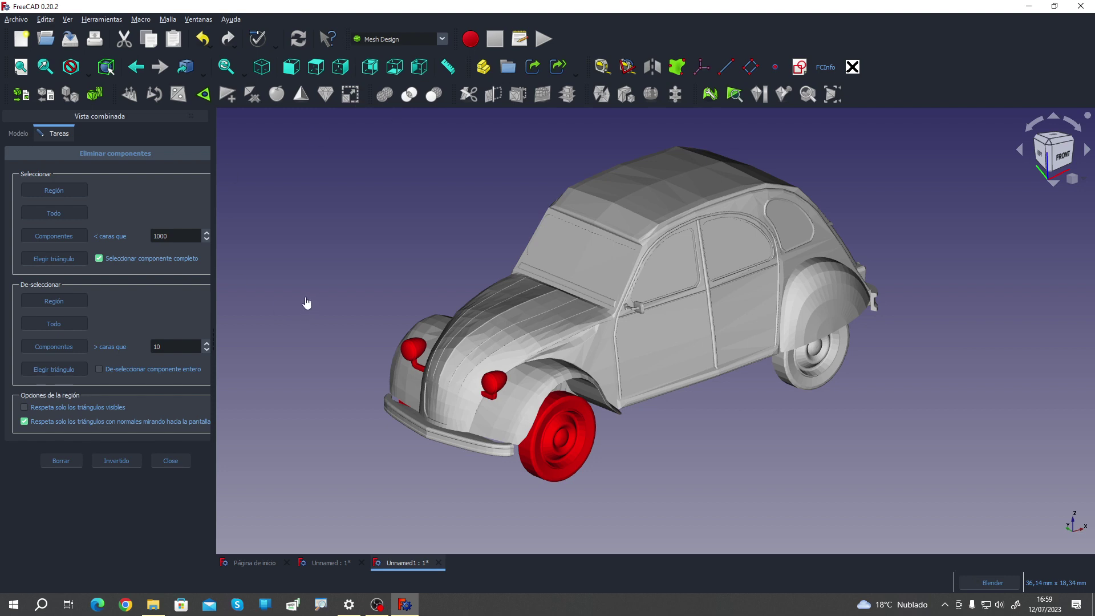
left_click(100, 462)
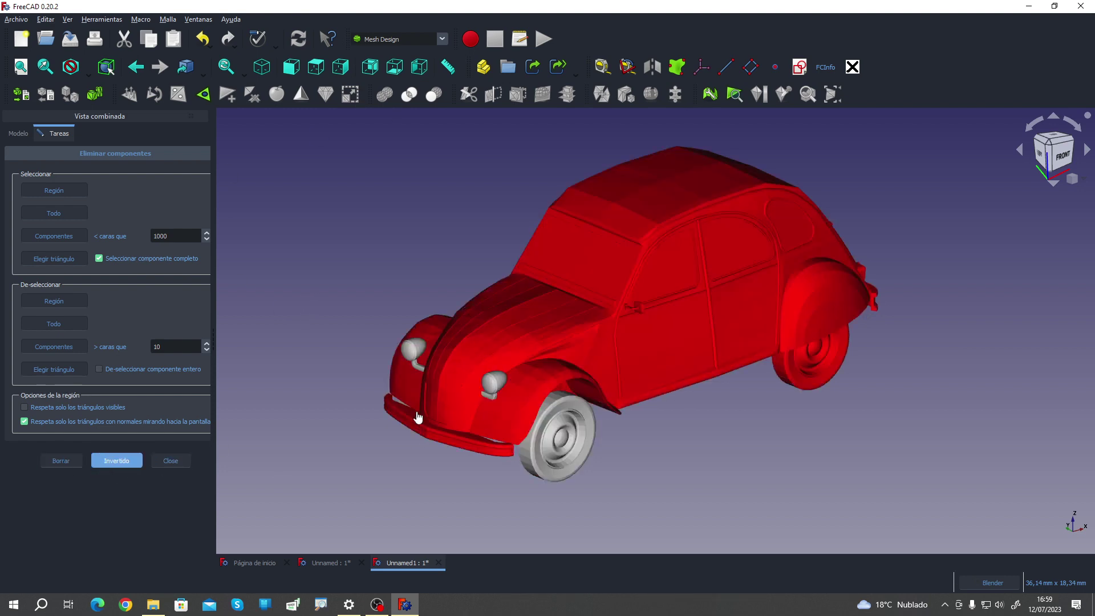
Step: Invert the selection back to the wheels and headlights and delete them from the 2CV mesh
left_click(121, 462)
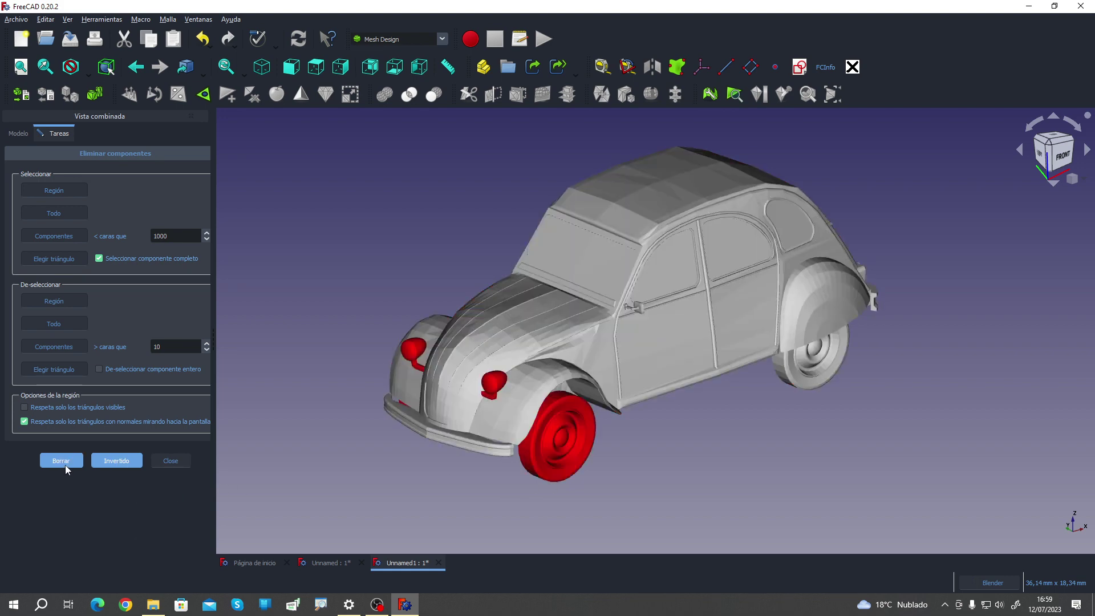
left_click(65, 464)
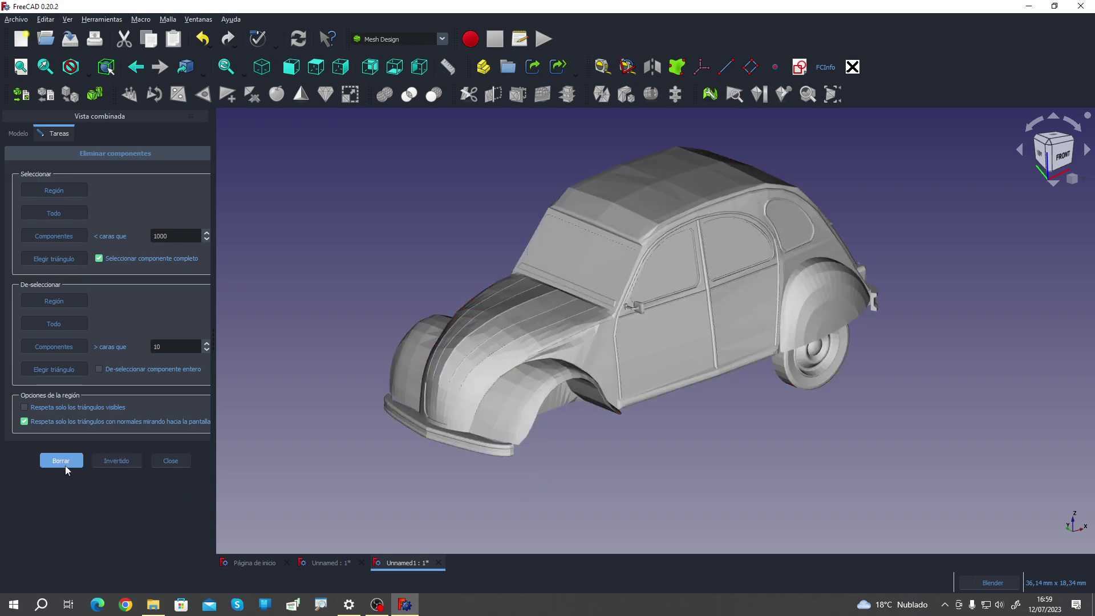
left_click(177, 463)
Step: Undo the deletion to restore the wheels and headlights, then return to the Costa_hi-res document
left_click(206, 40)
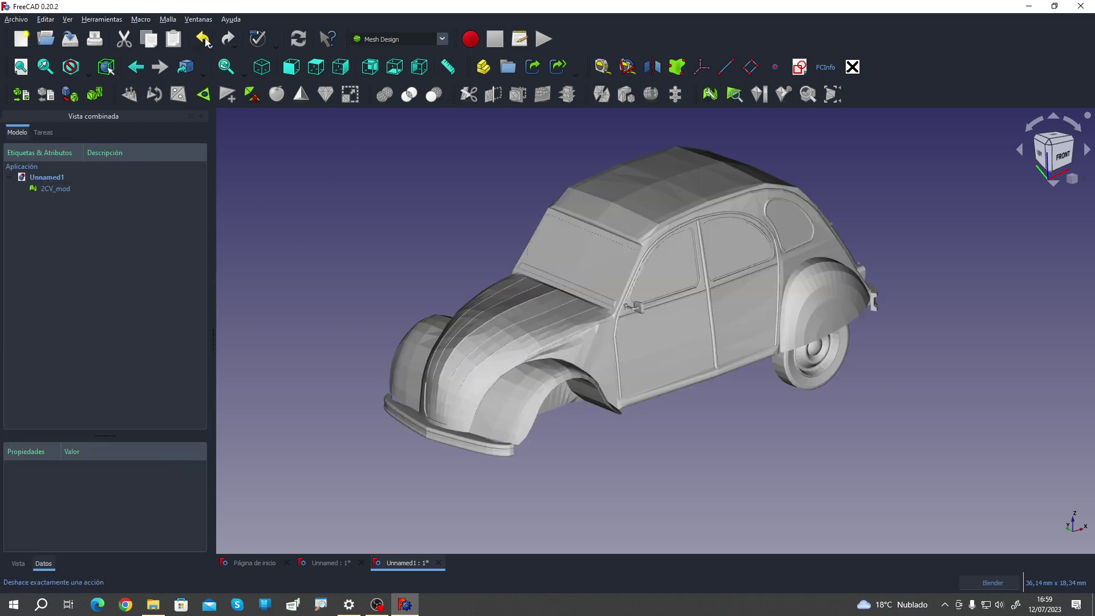
middle_click_drag(853, 445, 905, 421)
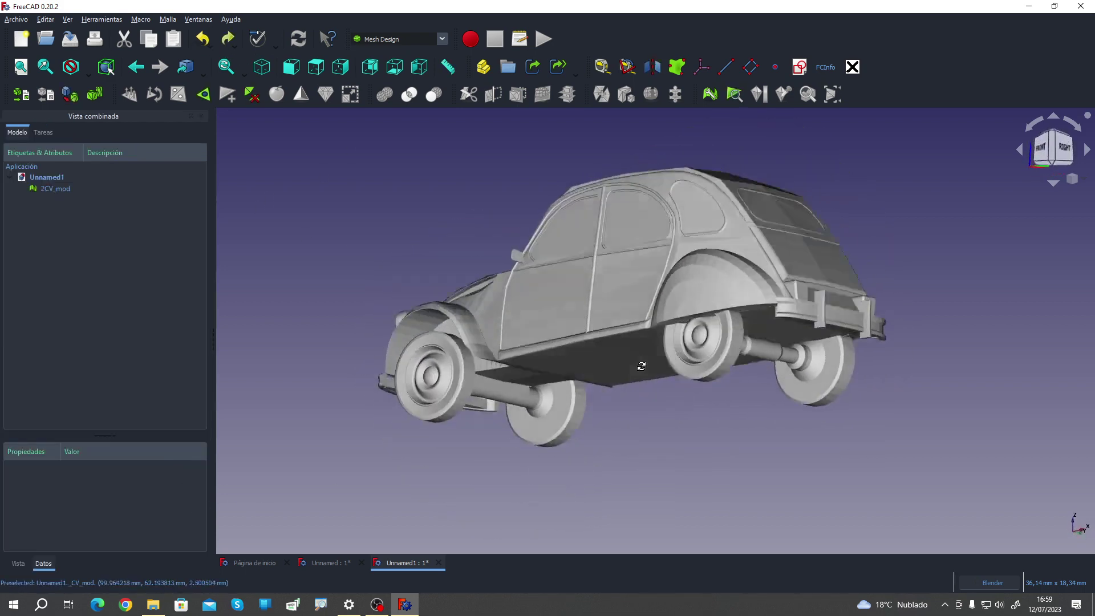
scroll(494, 386, "down", 5)
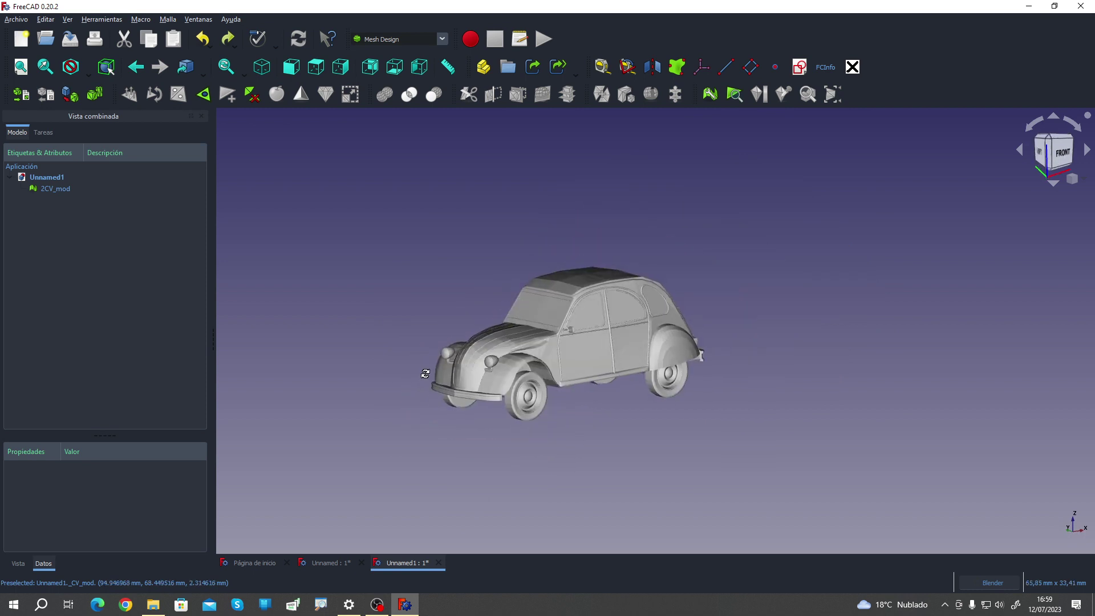
scroll(422, 376, "up", 2)
scroll(425, 391, "up", 2)
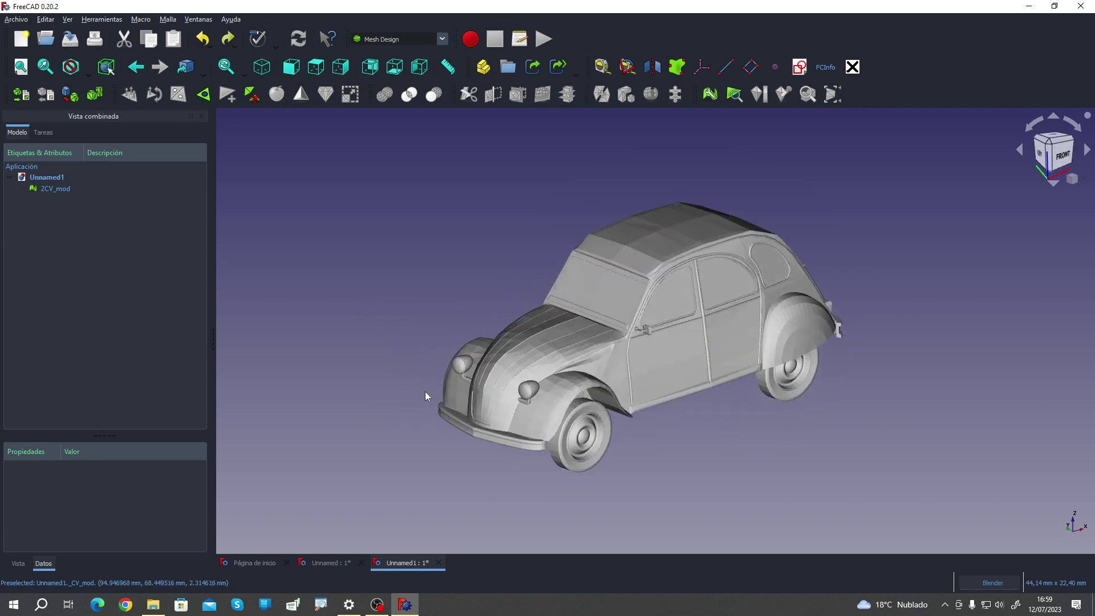
left_click(333, 562)
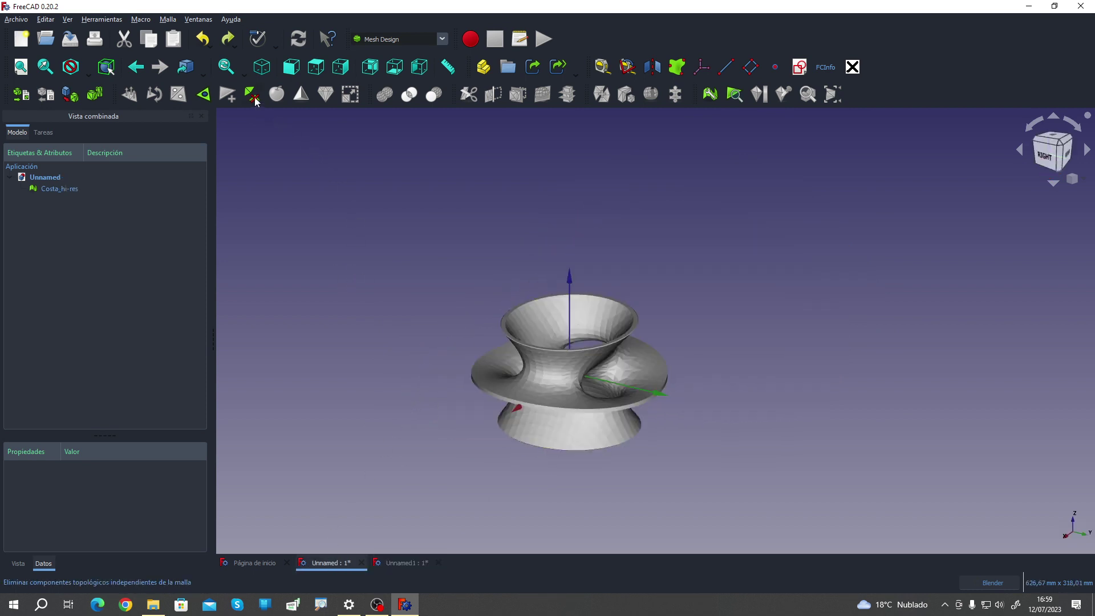
left_click(63, 187)
left_click(252, 94)
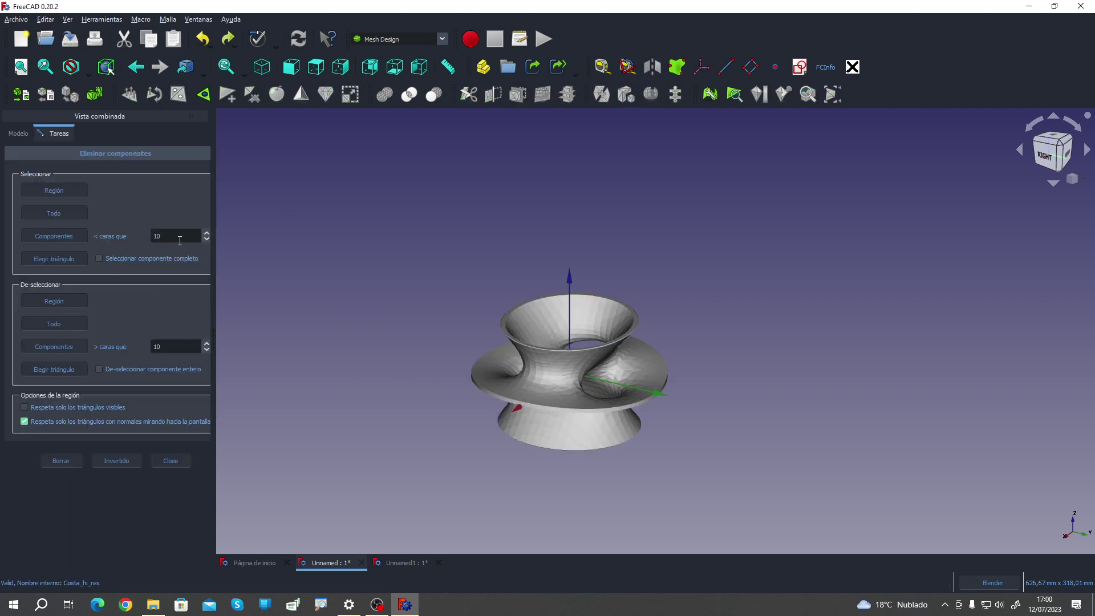
double_click(180, 239)
left_click(171, 461)
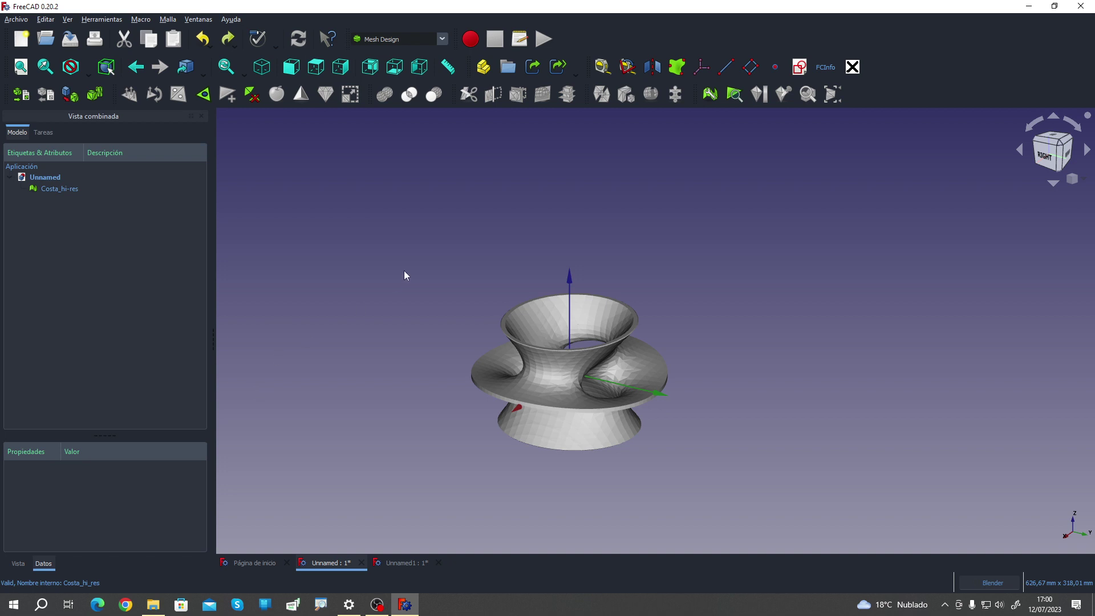
left_click(103, 188)
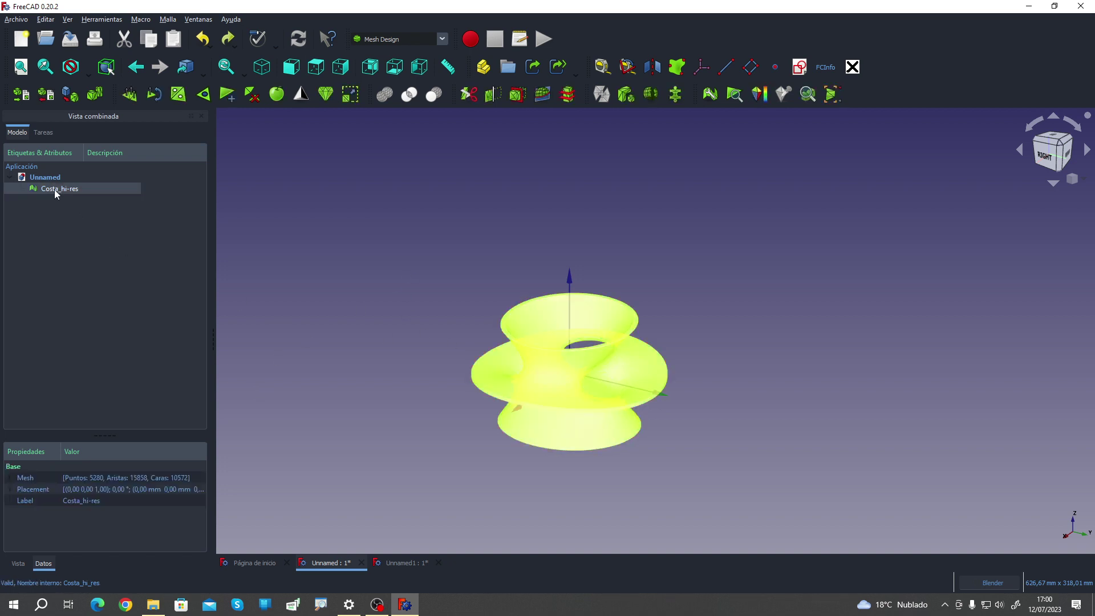
left_click(44, 134)
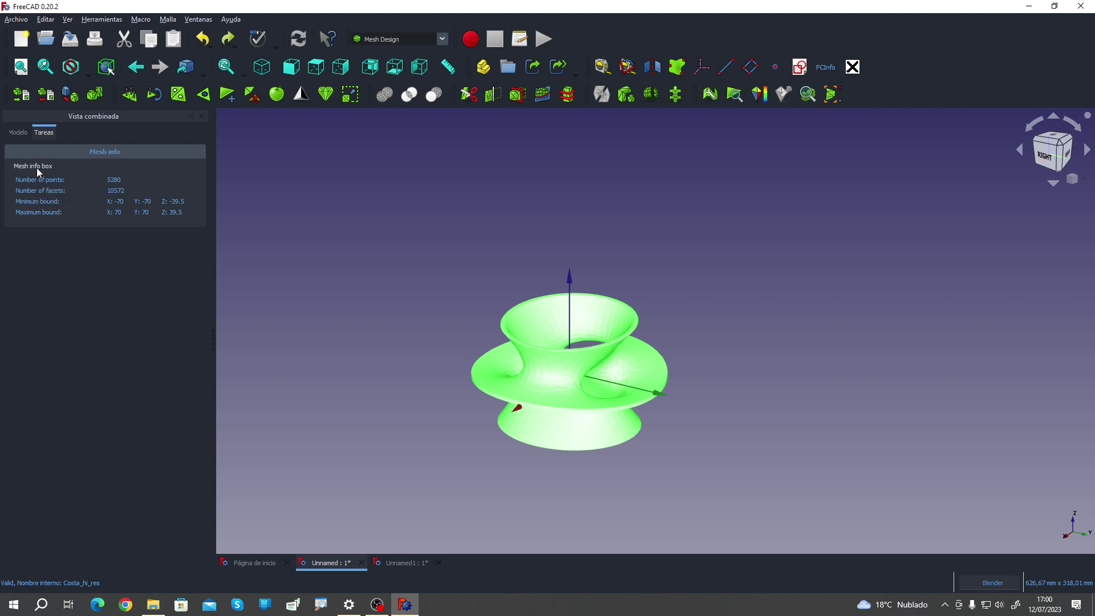
left_click(301, 232)
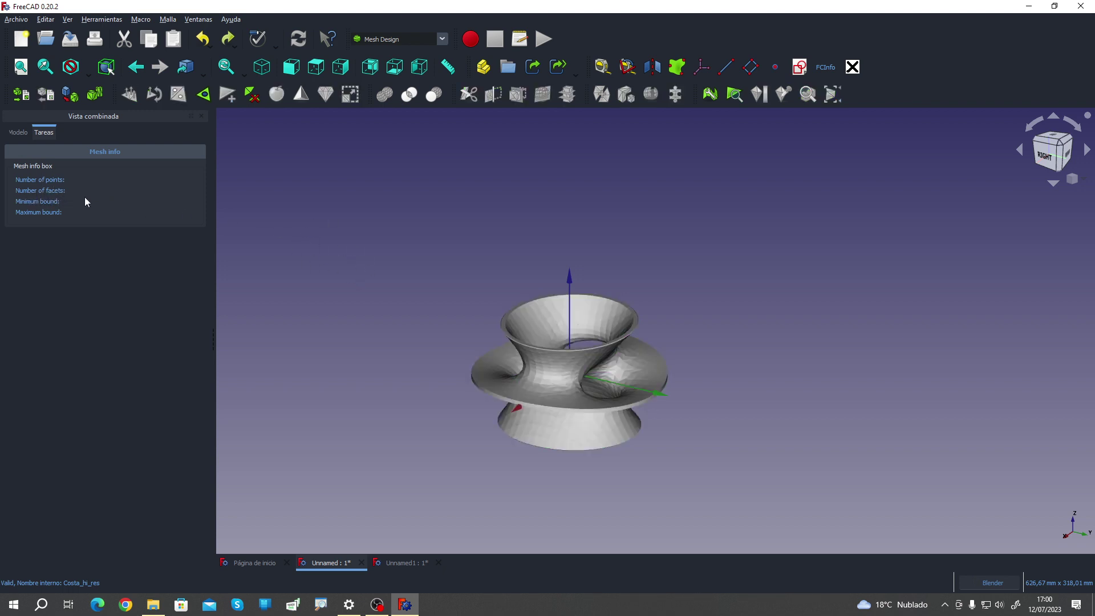
left_click(562, 381)
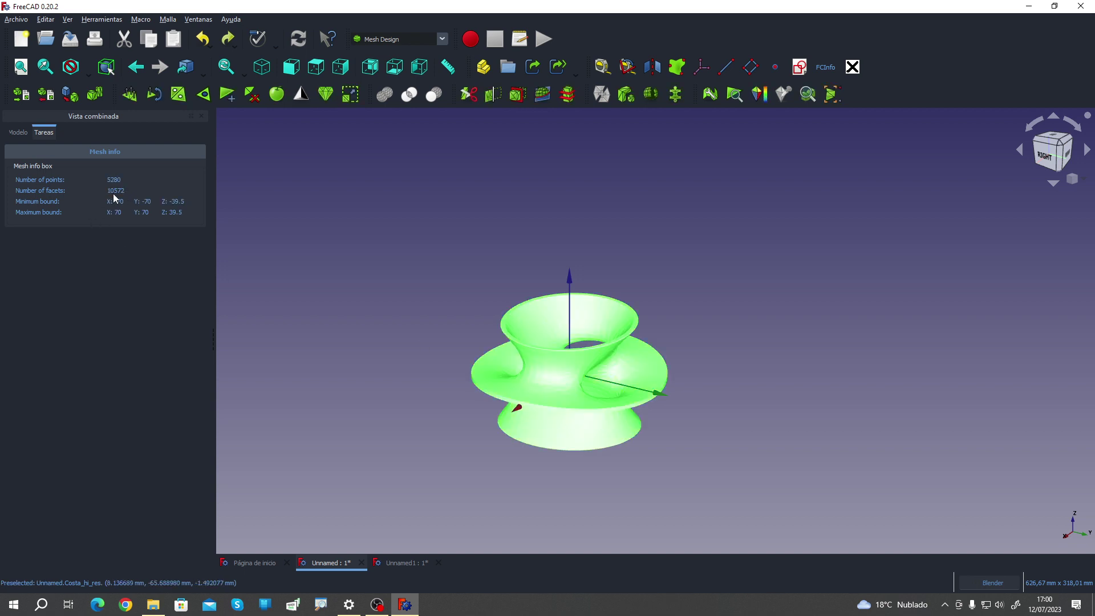
left_click(17, 132)
left_click(385, 200)
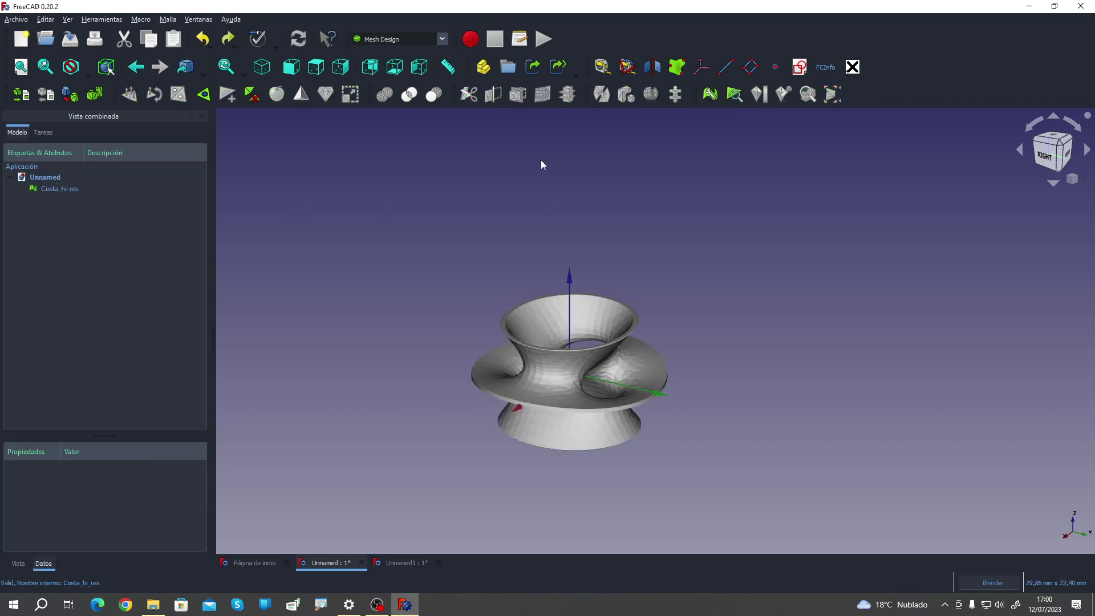
left_click(89, 186)
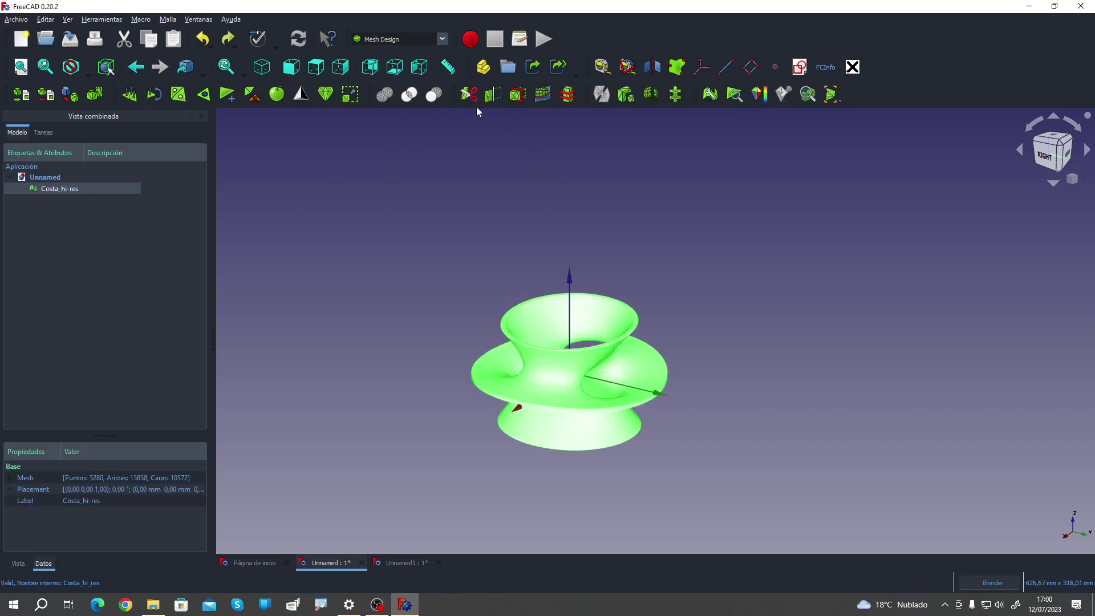
left_click(252, 94)
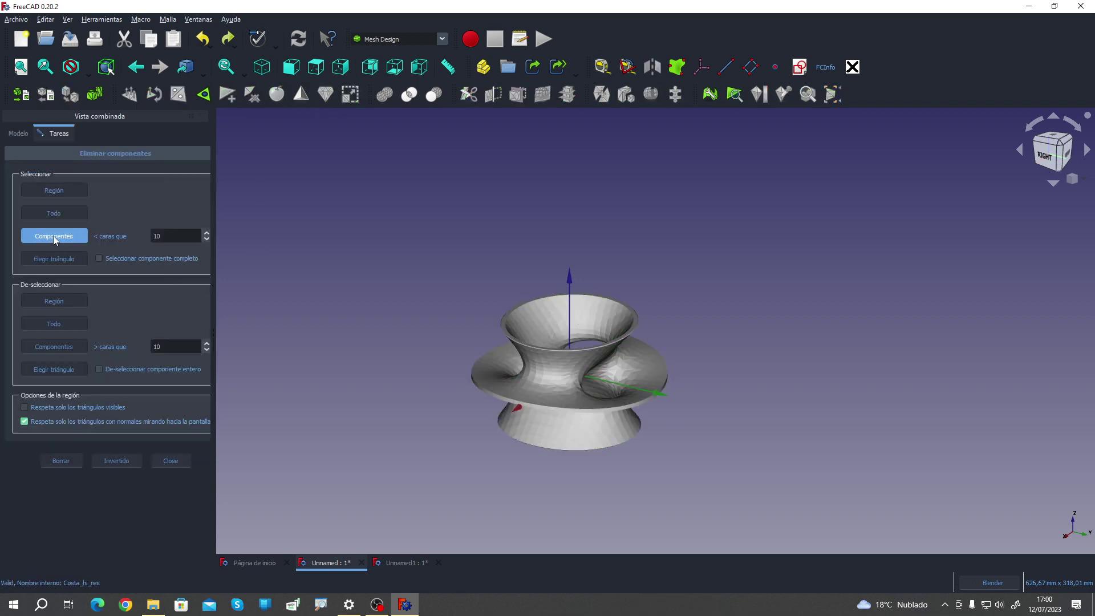
double_click(162, 235)
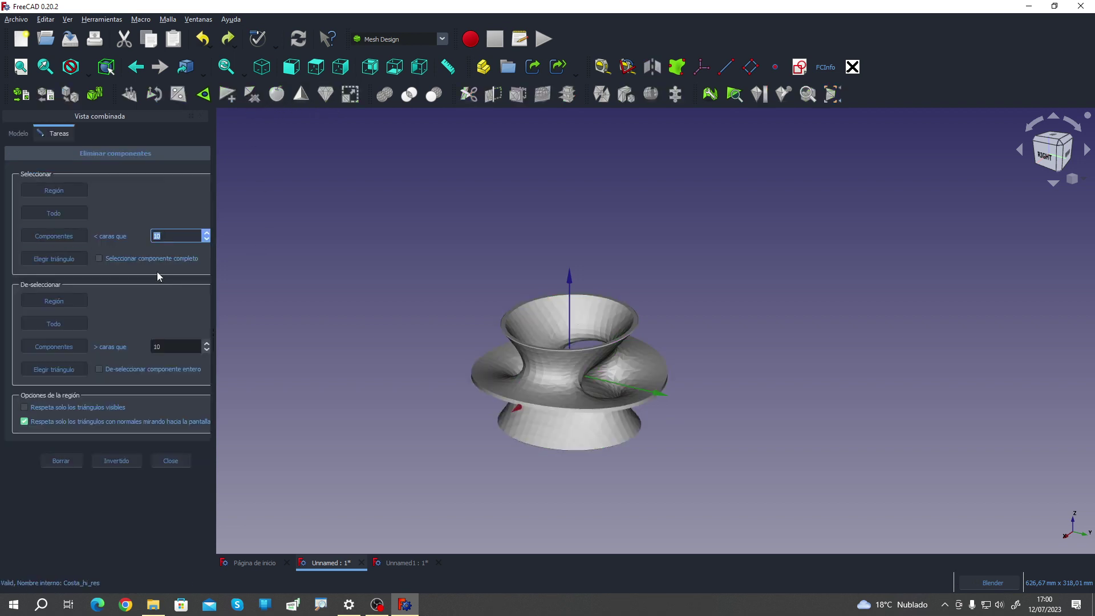
type("11000")
left_click(66, 239)
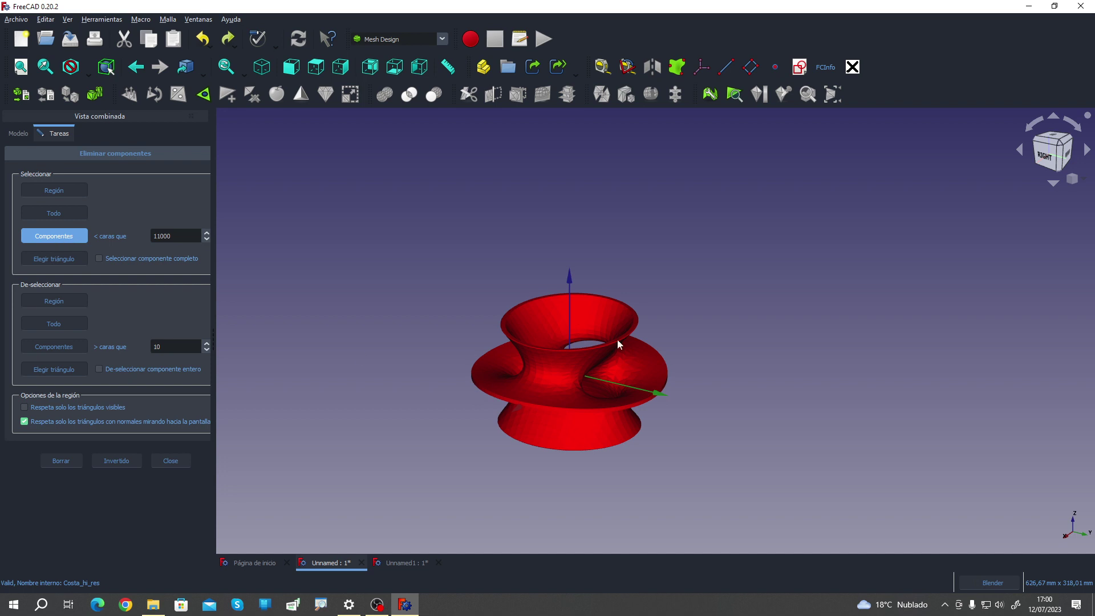
mouse_move(490, 461)
middle_mouse_down()
mouse_move(447, 457)
mouse_move(472, 465)
middle_mouse_up()
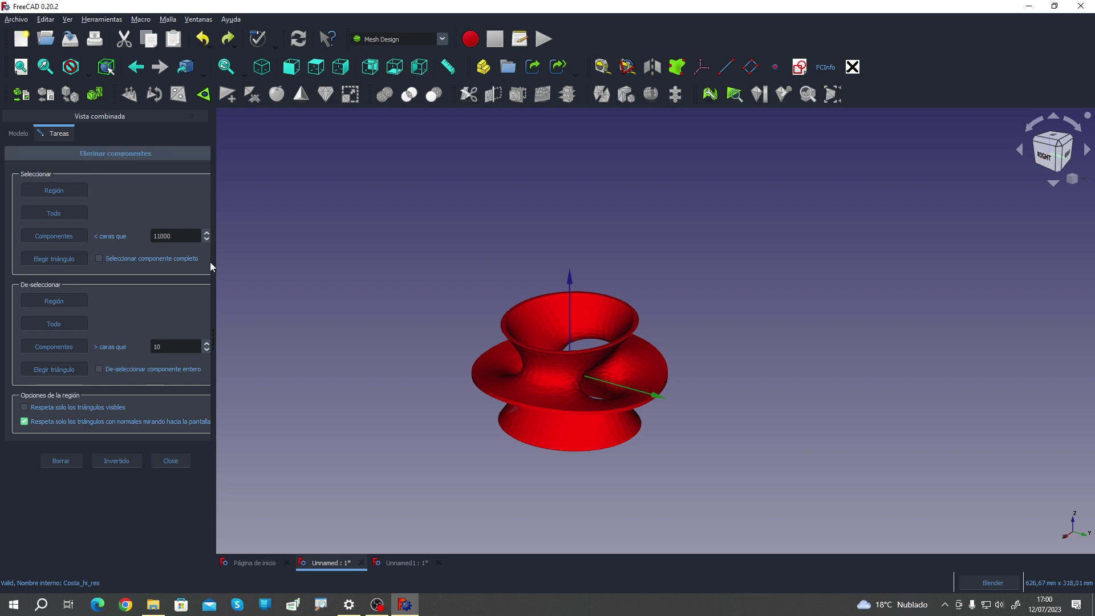
left_click(170, 461)
mouse_move(360, 364)
middle_mouse_down()
mouse_move(404, 432)
mouse_move(342, 367)
middle_mouse_up()
scroll(582, 285, "up", 3)
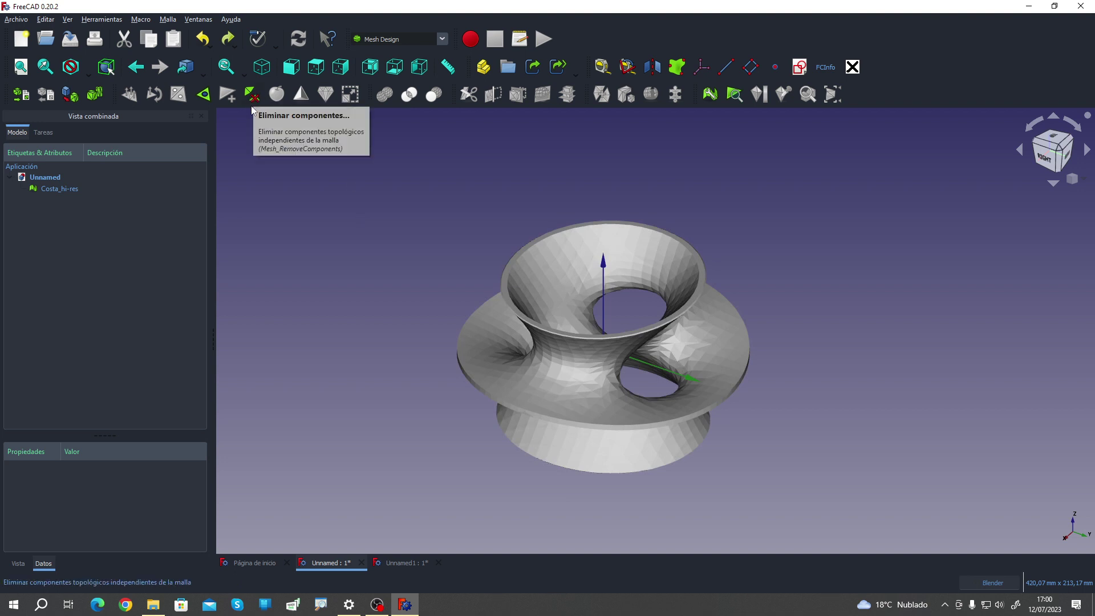
Step: Orbit around the Costa_hi-res surface to inspect it, then reselect the mesh (5280 points, 10572 faces)
left_click(45, 190)
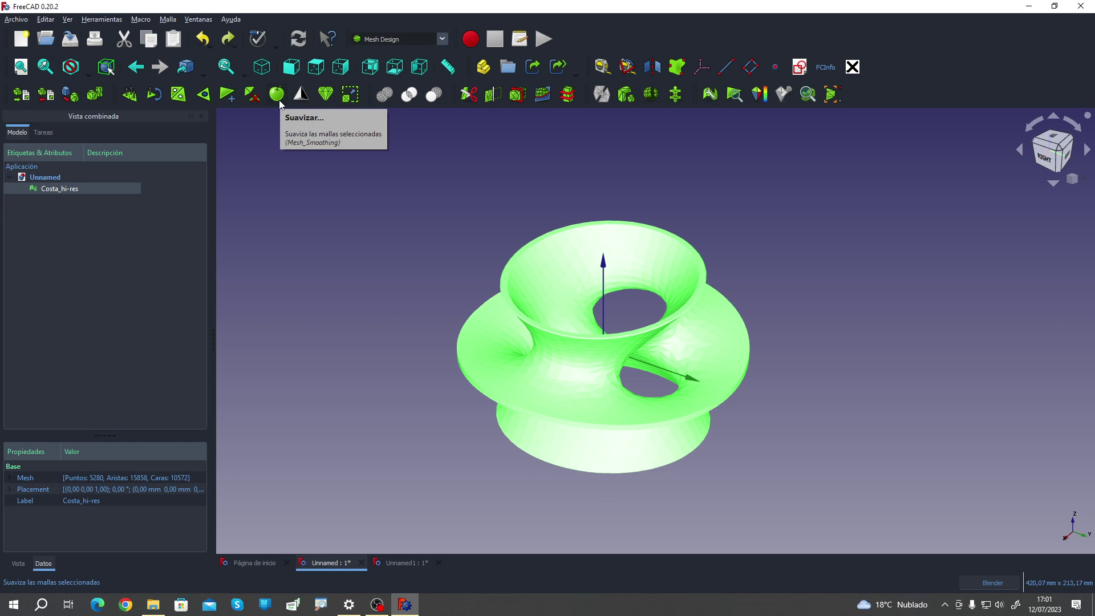
left_click(423, 344)
middle_click_drag(423, 344, 440, 455)
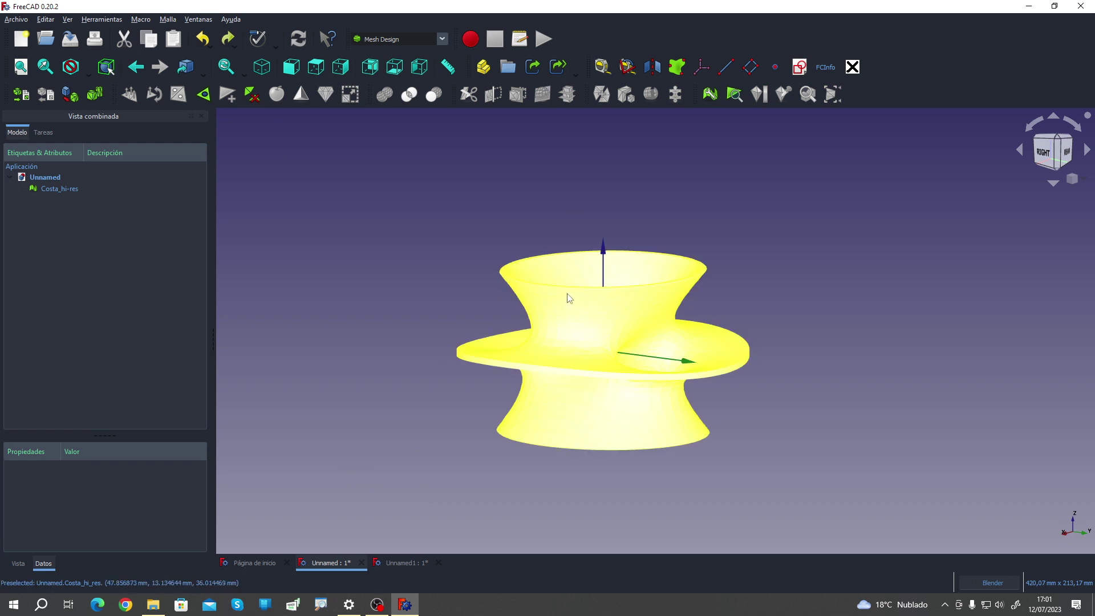
mouse_move(903, 366)
middle_mouse_down()
mouse_move(795, 371)
mouse_move(676, 398)
mouse_move(521, 362)
mouse_move(747, 334)
mouse_move(545, 370)
middle_mouse_up()
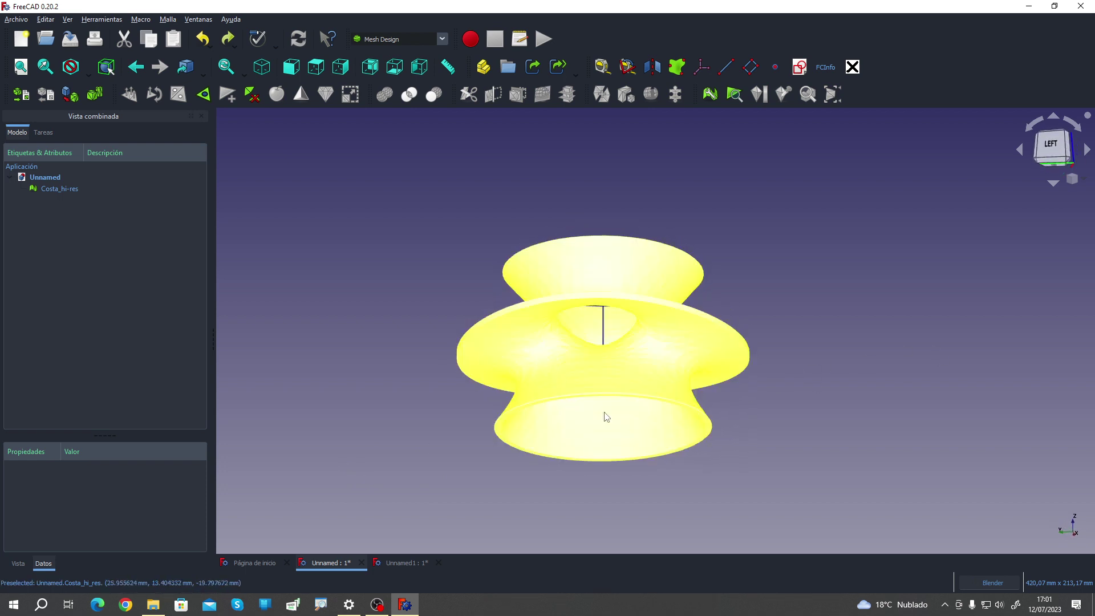
mouse_move(603, 415)
middle_mouse_down()
mouse_move(826, 379)
mouse_move(789, 423)
middle_mouse_up()
scroll(519, 404, "up", 5)
mouse_move(519, 403)
middle_mouse_down()
mouse_move(472, 420)
mouse_move(562, 377)
mouse_move(692, 367)
middle_mouse_up()
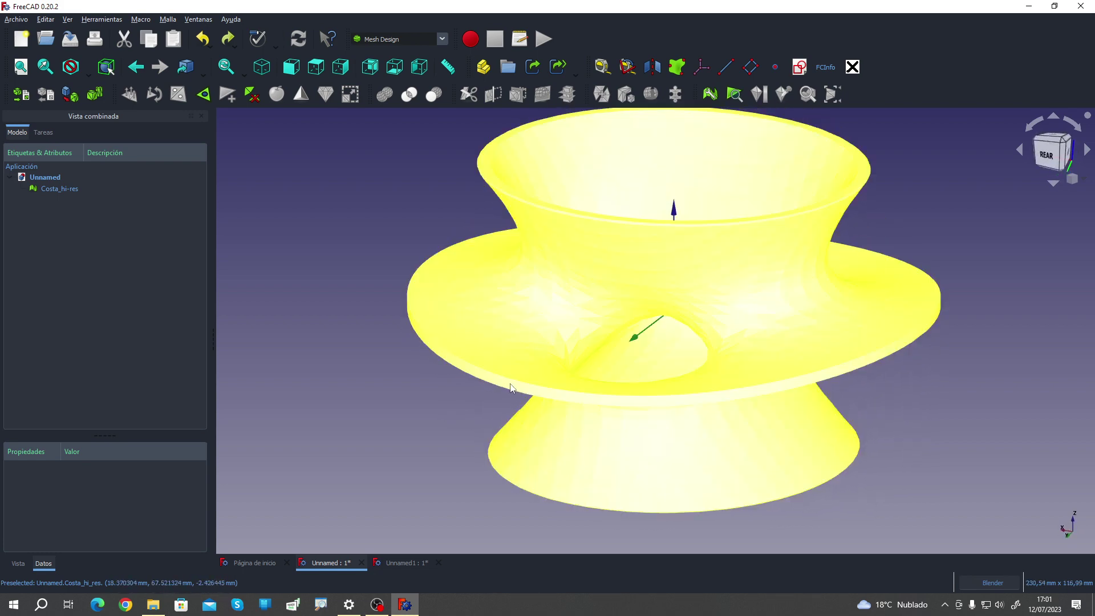
mouse_move(312, 204)
middle_mouse_down()
mouse_move(310, 398)
mouse_move(377, 165)
mouse_move(354, 237)
mouse_move(411, 315)
mouse_move(813, 281)
mouse_move(789, 279)
middle_mouse_up()
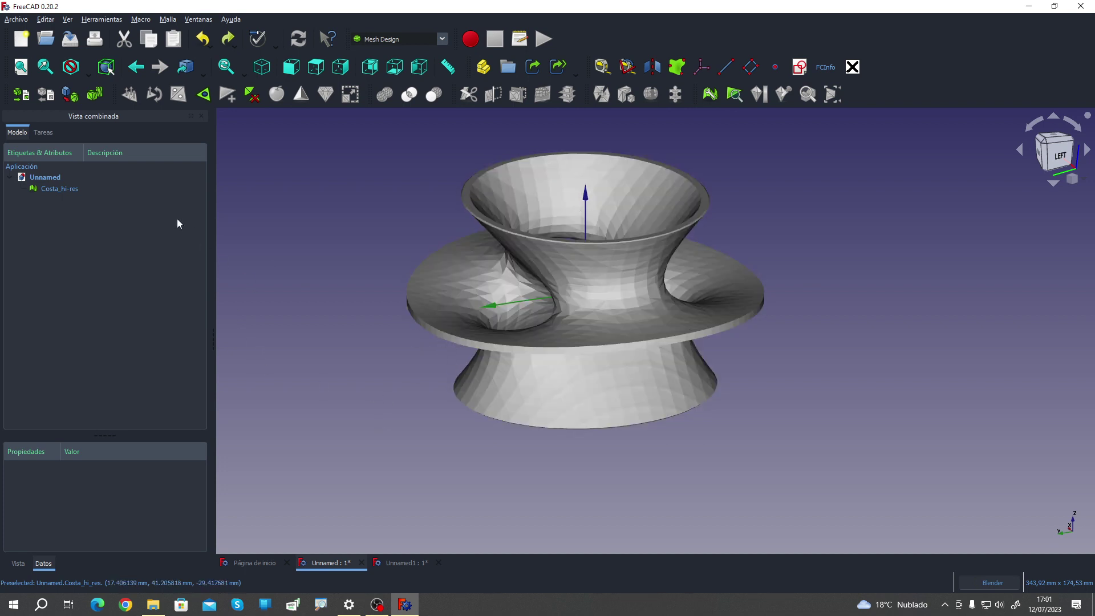
left_click(66, 189)
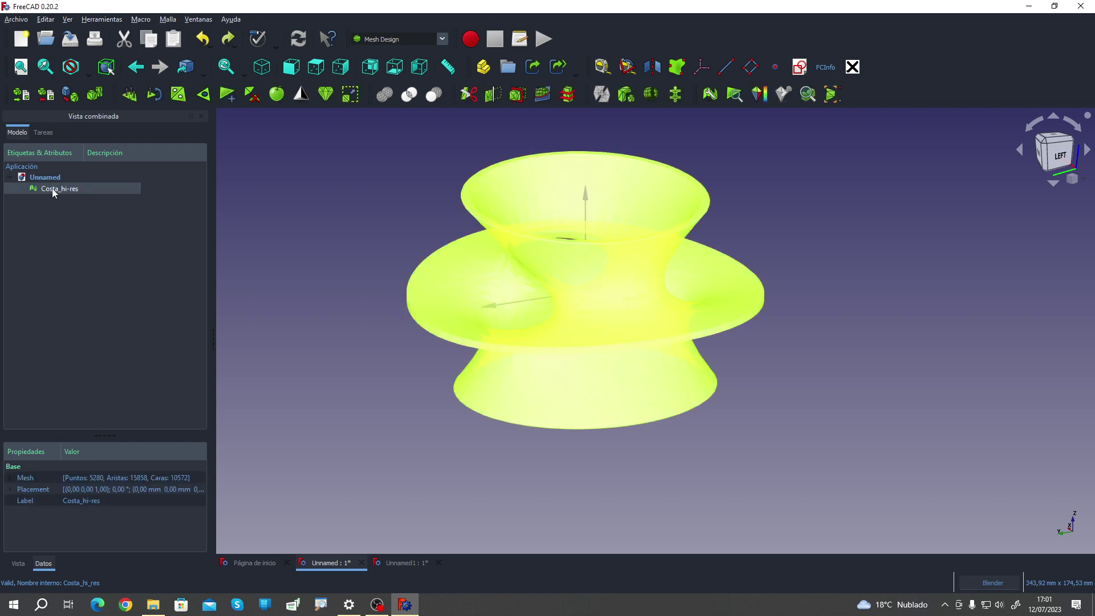
Step: Smooth Costa_hi-res with a 4-iteration Taubin pass and view its underside
left_click(277, 96)
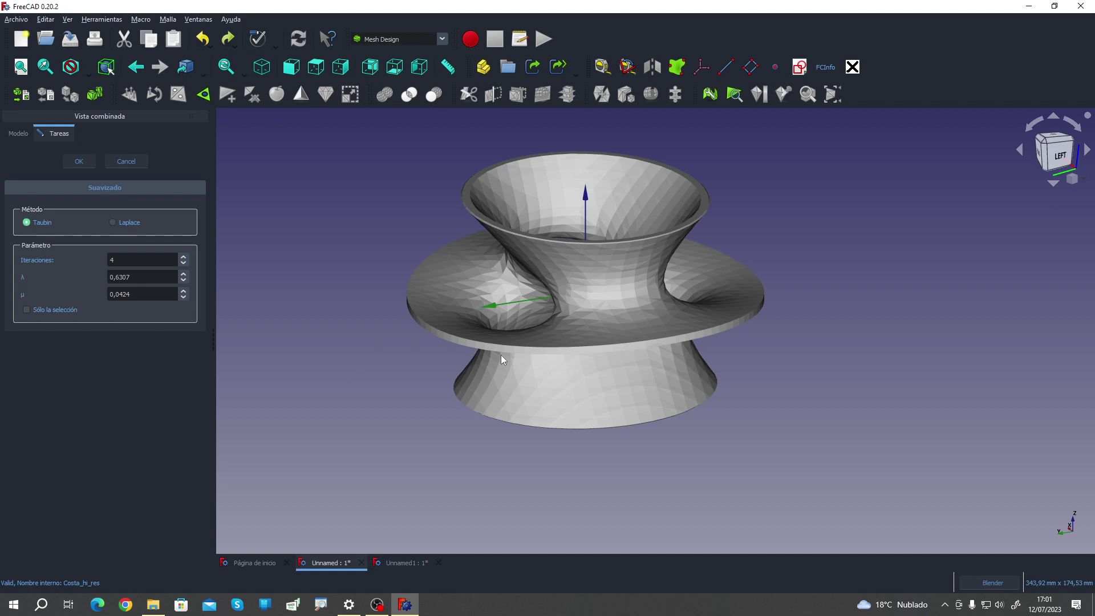
left_click(84, 162)
mouse_move(272, 372)
middle_mouse_down()
mouse_move(430, 415)
mouse_move(374, 394)
mouse_move(317, 379)
mouse_move(631, 492)
mouse_move(528, 451)
mouse_move(533, 411)
mouse_move(521, 396)
mouse_move(446, 374)
middle_mouse_up()
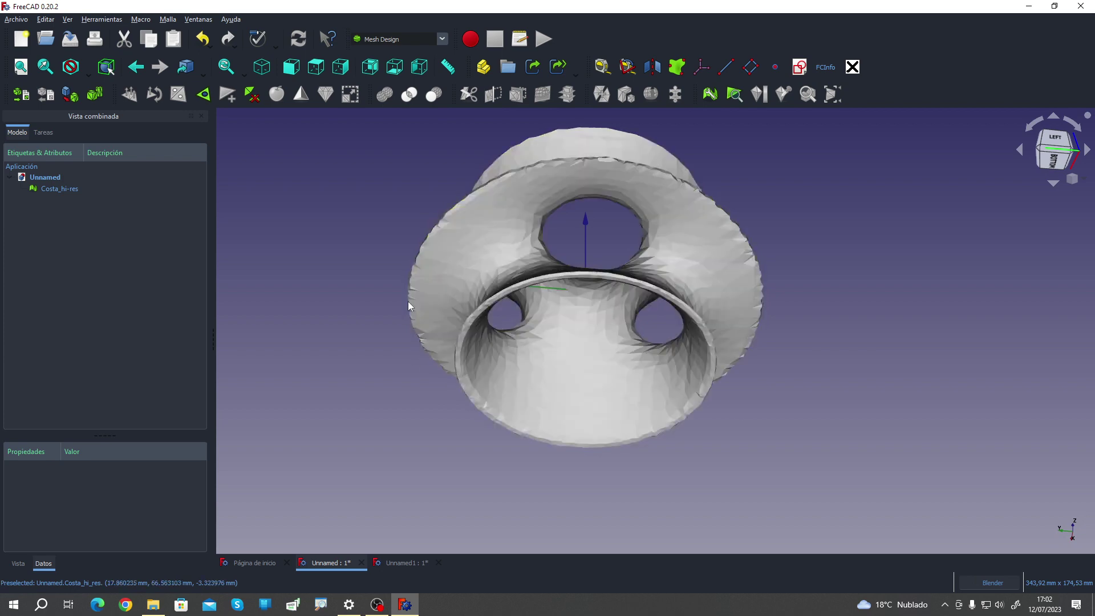
Step: Look over the smoothed Costa_hi-res surface from several angles, then undo the last mesh change
mouse_move(350, 244)
middle_mouse_down()
mouse_move(368, 374)
mouse_move(357, 379)
mouse_move(416, 384)
mouse_move(567, 298)
mouse_move(502, 233)
middle_mouse_up()
scroll(438, 361, "up", 3)
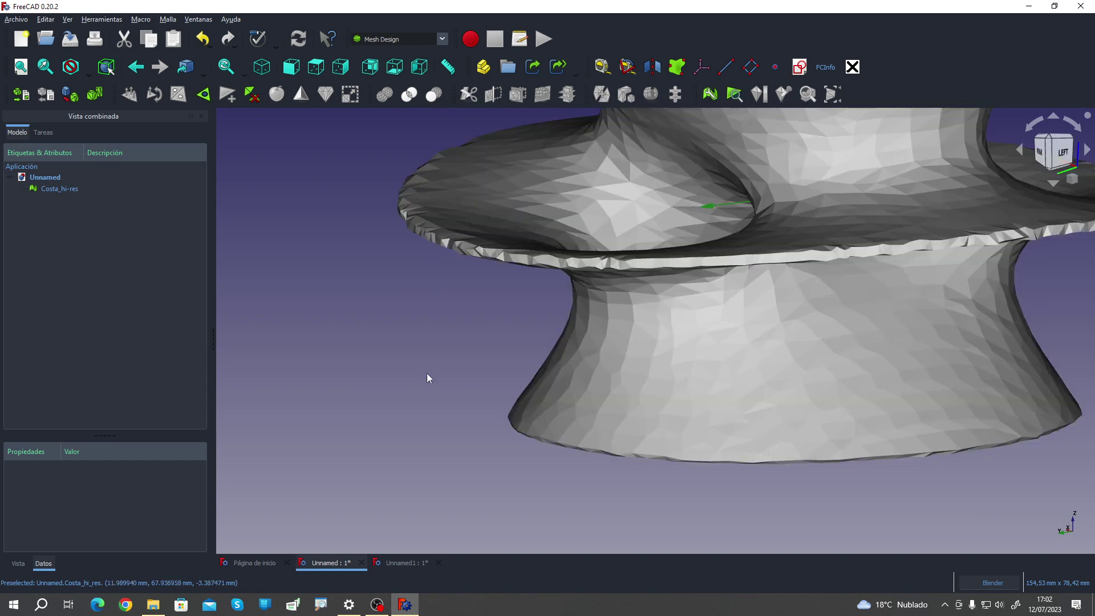
scroll(429, 379, "down", 5)
mouse_move(381, 381)
middle_mouse_down()
mouse_move(362, 403)
mouse_move(438, 416)
mouse_move(371, 435)
mouse_move(286, 391)
mouse_move(485, 367)
mouse_move(721, 428)
mouse_move(650, 467)
mouse_move(675, 421)
middle_mouse_up()
scroll(343, 354, "up", 5)
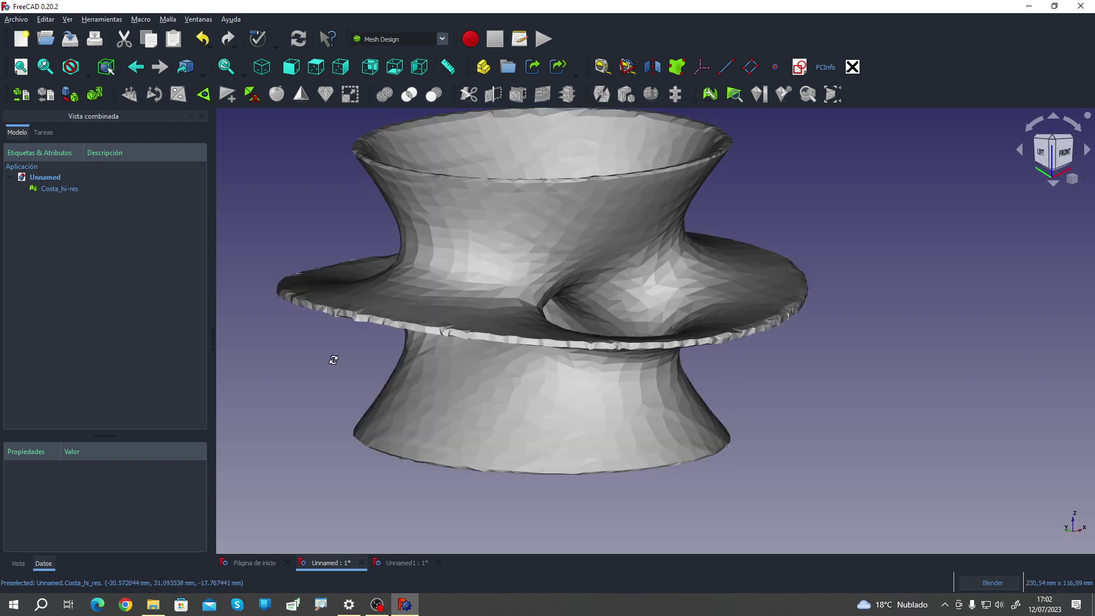
scroll(343, 365, "down", 2)
scroll(358, 371, "down", 2)
scroll(331, 370, "down", 2)
scroll(285, 366, "down", 1)
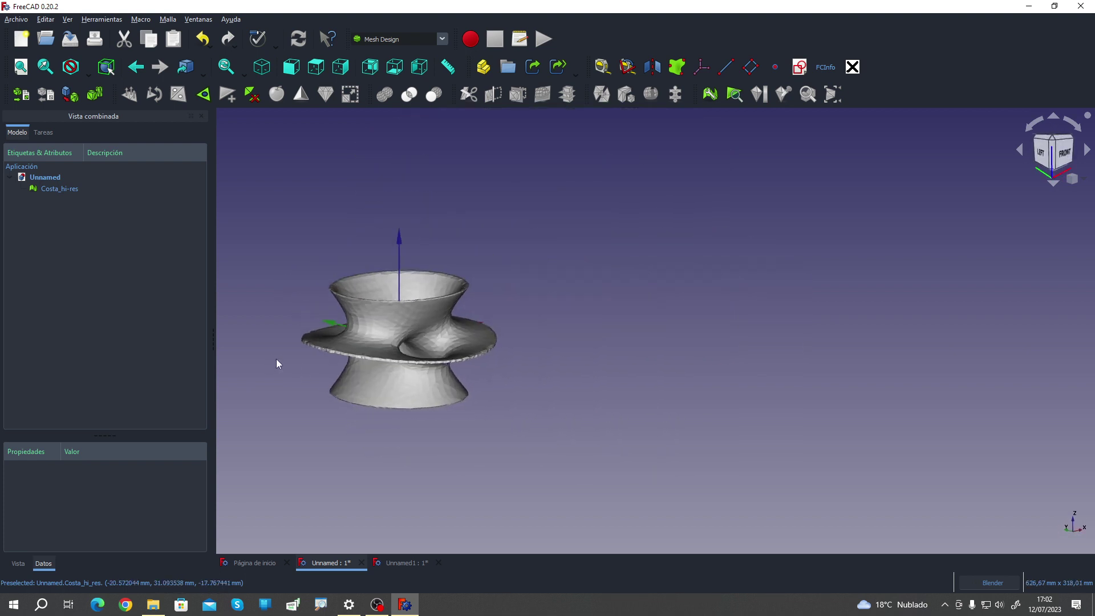
scroll(276, 360, "up", 3)
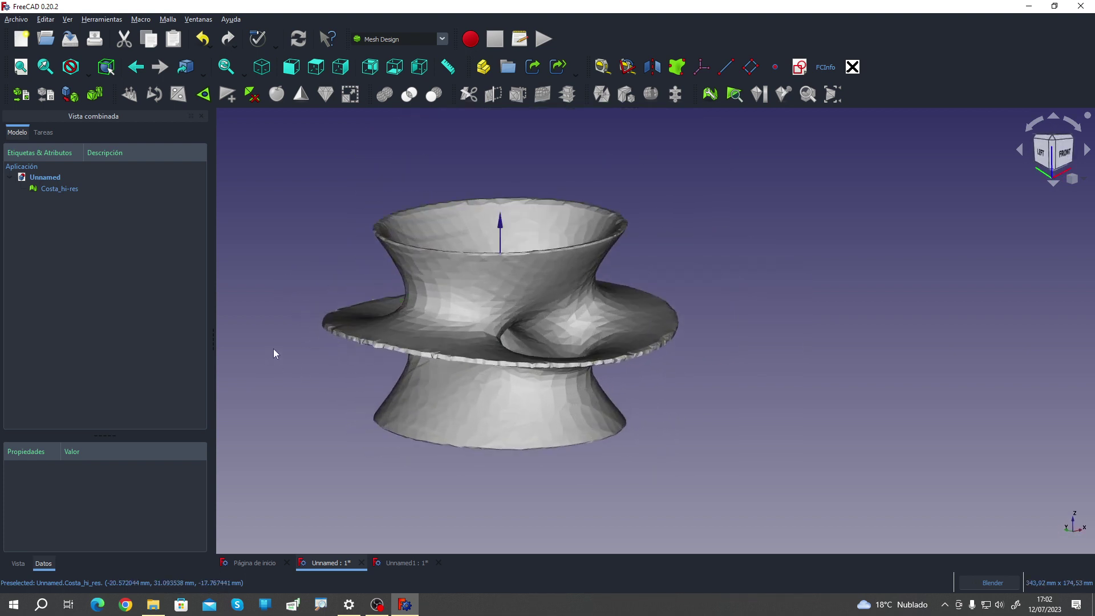
left_click(209, 41)
Step: In the Unnamed1 document, split the 2CV_mod car mesh into separate components
left_click(395, 566)
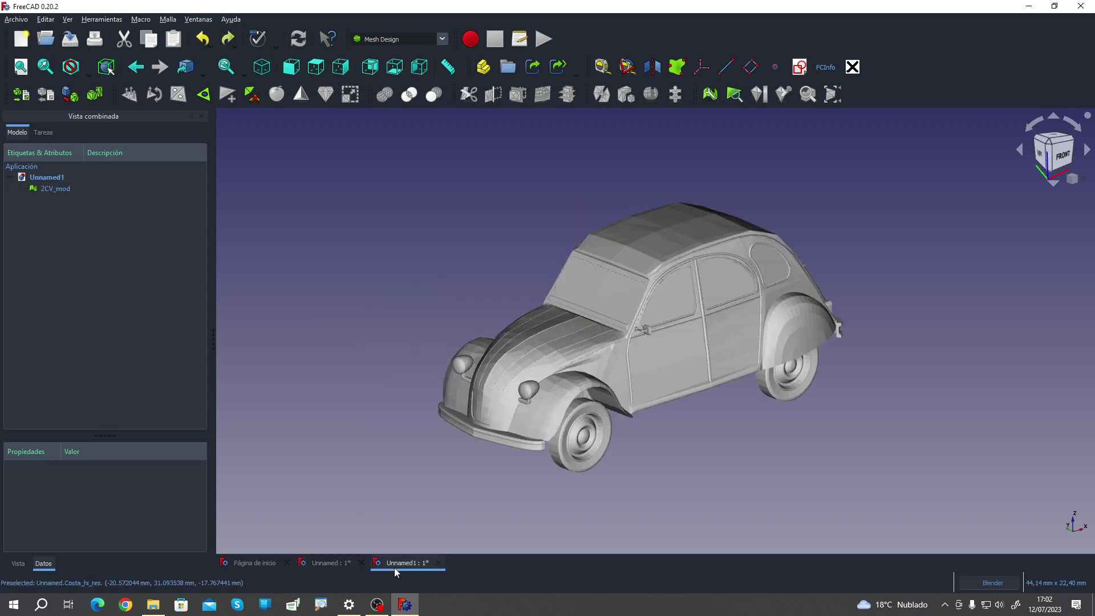
mouse_move(430, 493)
middle_mouse_down()
mouse_move(384, 454)
mouse_move(416, 464)
mouse_move(313, 479)
mouse_move(677, 481)
mouse_move(526, 472)
mouse_move(740, 486)
mouse_move(624, 466)
middle_mouse_up()
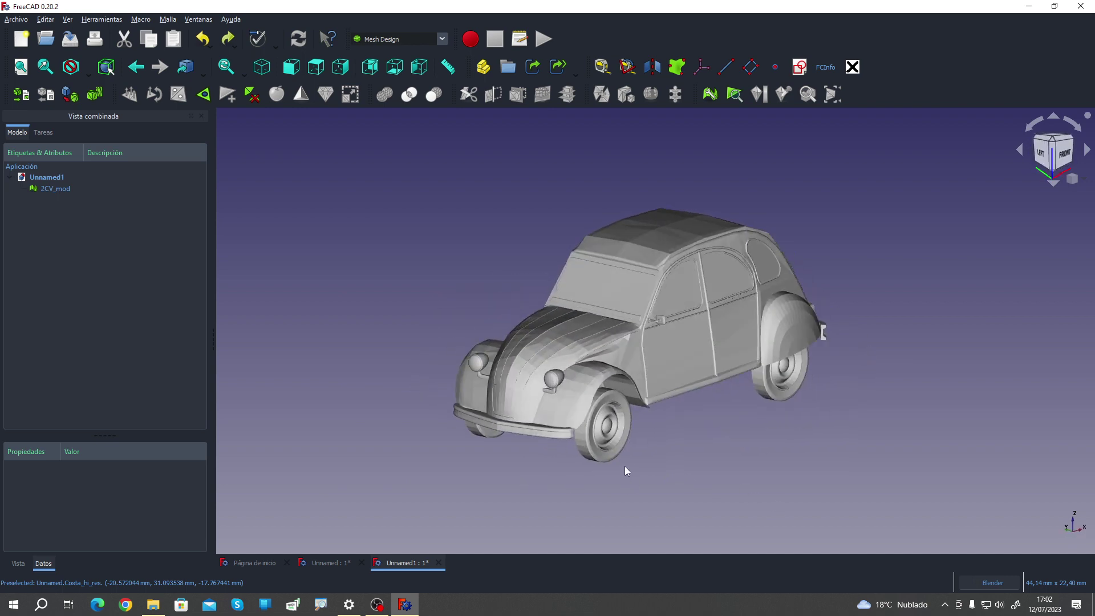
scroll(565, 398, "up", 5)
scroll(566, 397, "down", 2)
scroll(569, 367, "down", 3)
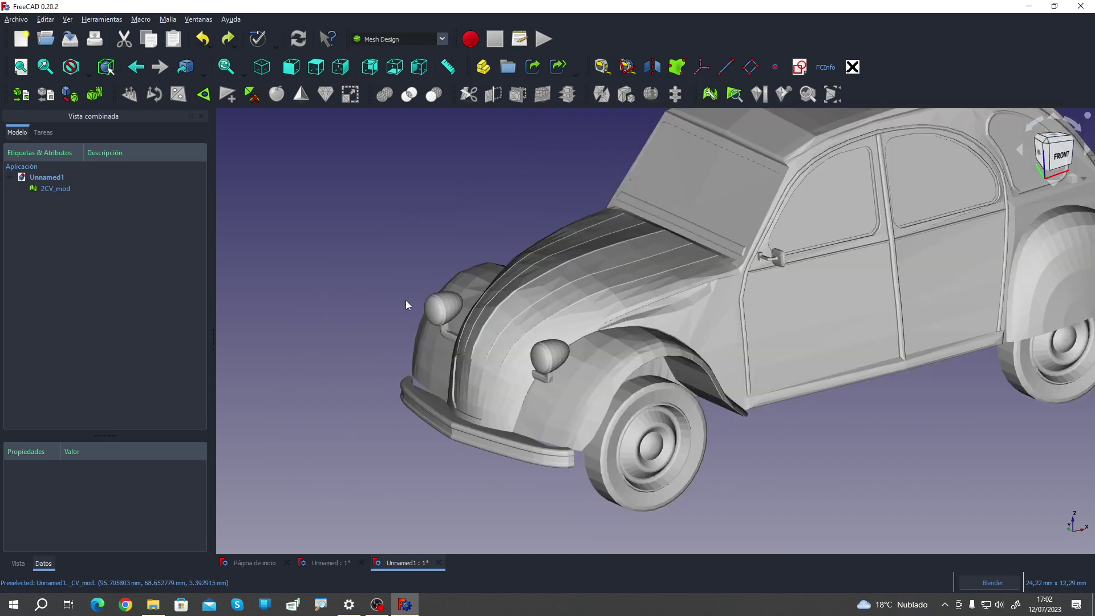
left_click(48, 188)
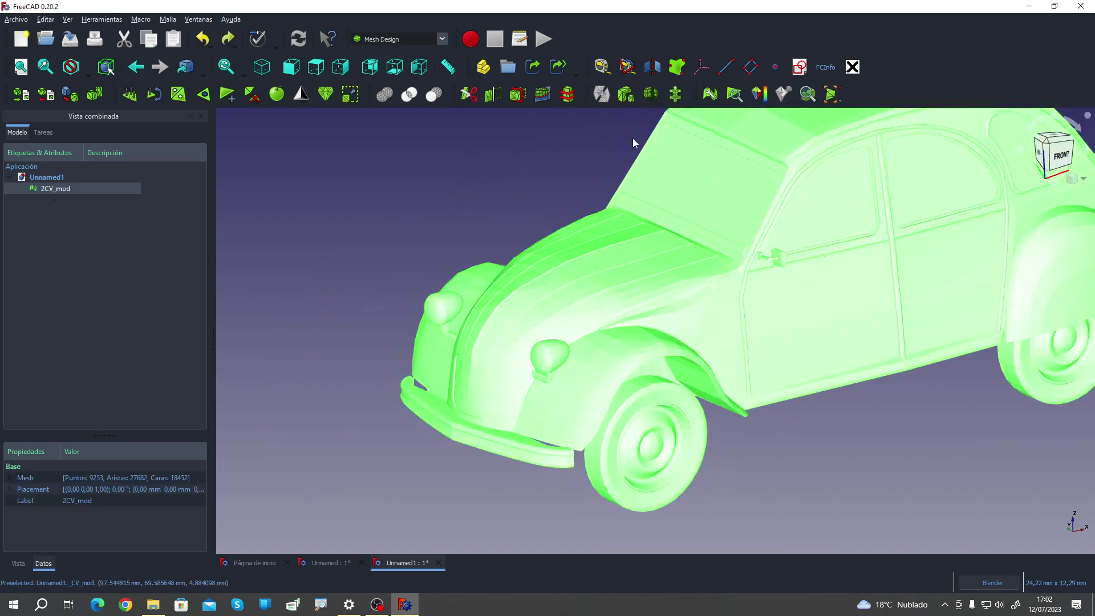
left_click(628, 98)
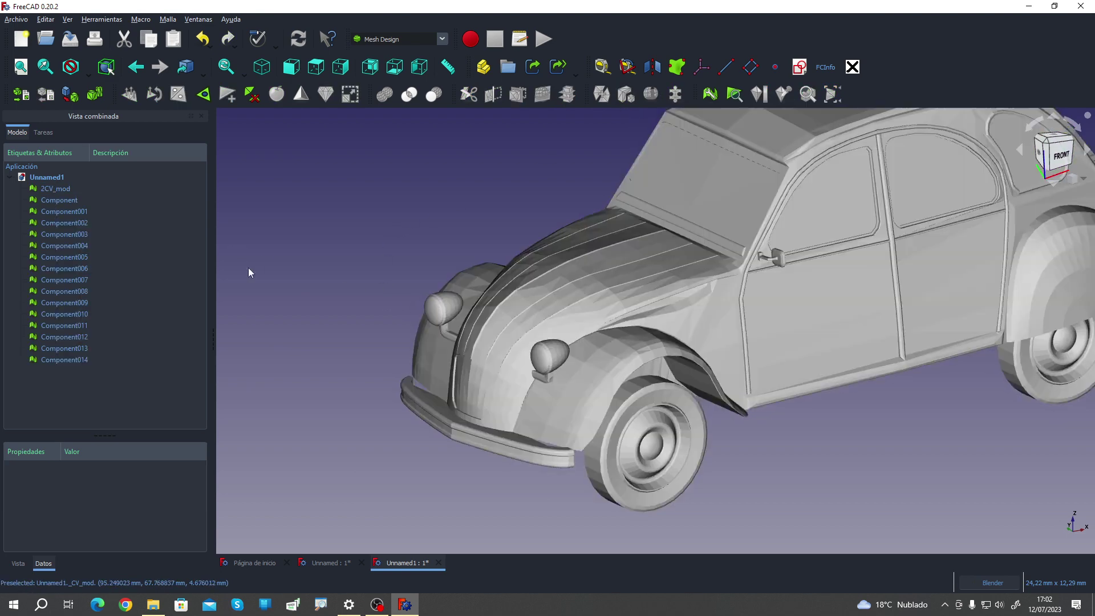
Step: Hide the original 2CV_mod mesh and select the Component004 headlight, zooming in on the car front
left_click(57, 189)
key("space")
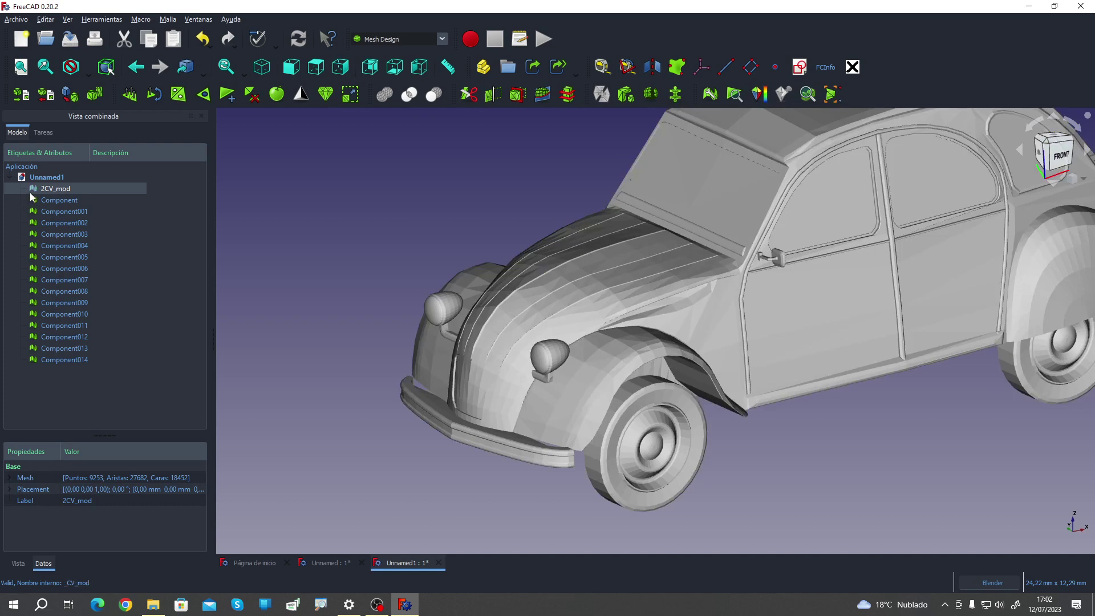
left_click(350, 322)
left_click(437, 317)
scroll(456, 331, "up", 2)
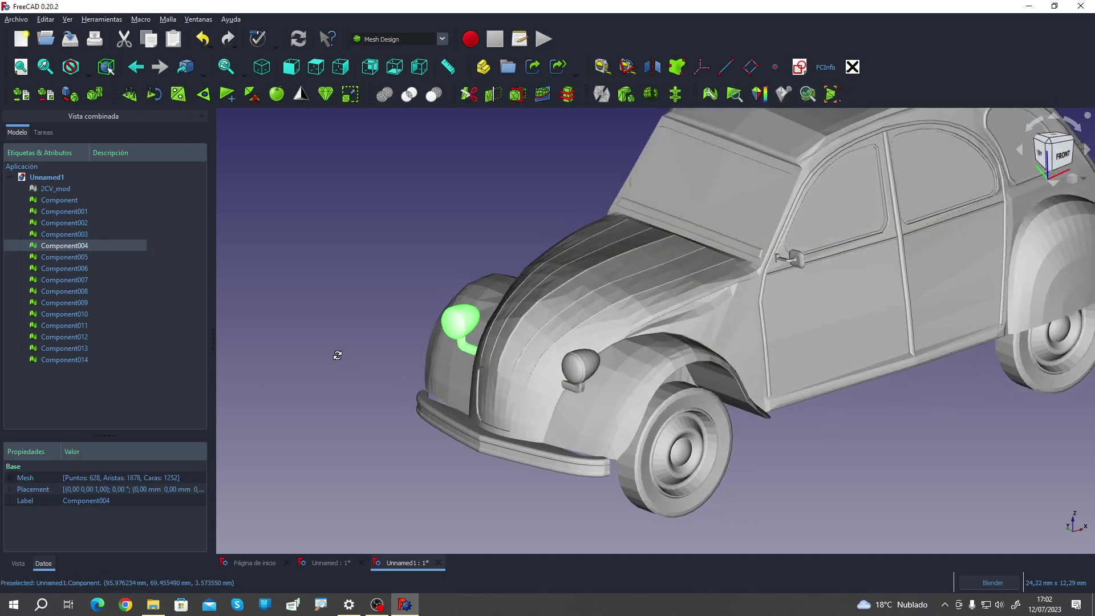
scroll(508, 346, "up", 3)
middle_click_drag(508, 346, 330, 178)
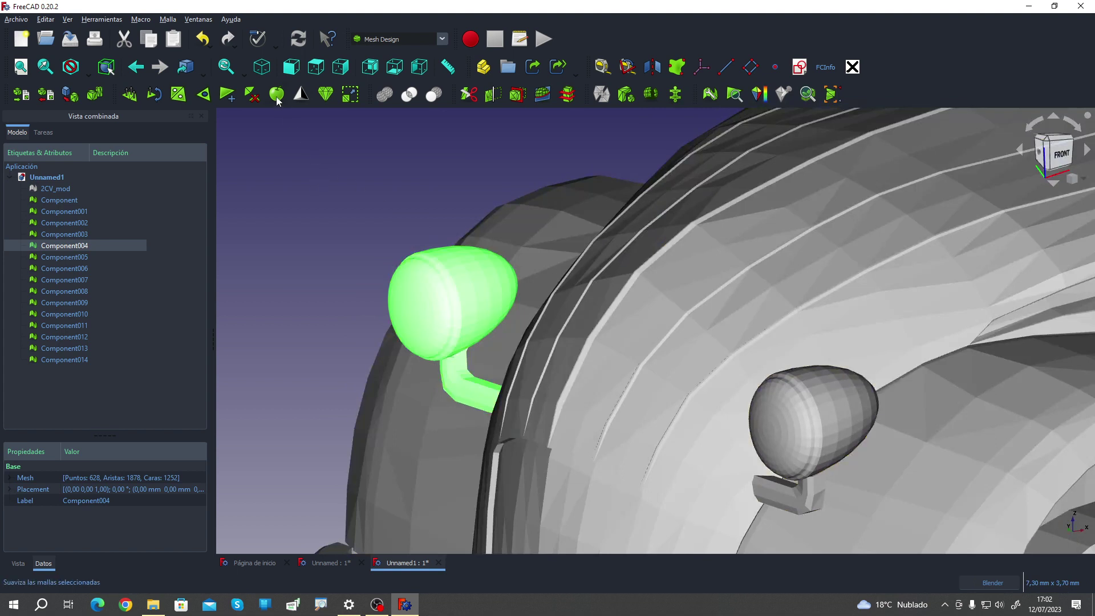
Step: Apply mesh smoothing to the Component004 headlight and inspect the result around the car
left_click(277, 98)
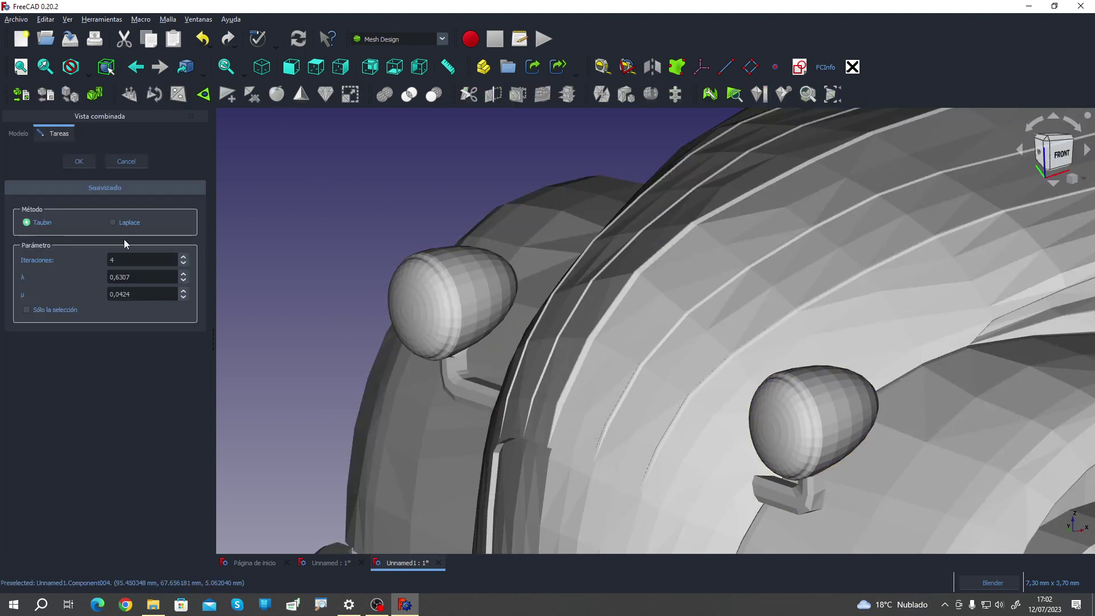
left_click(83, 161)
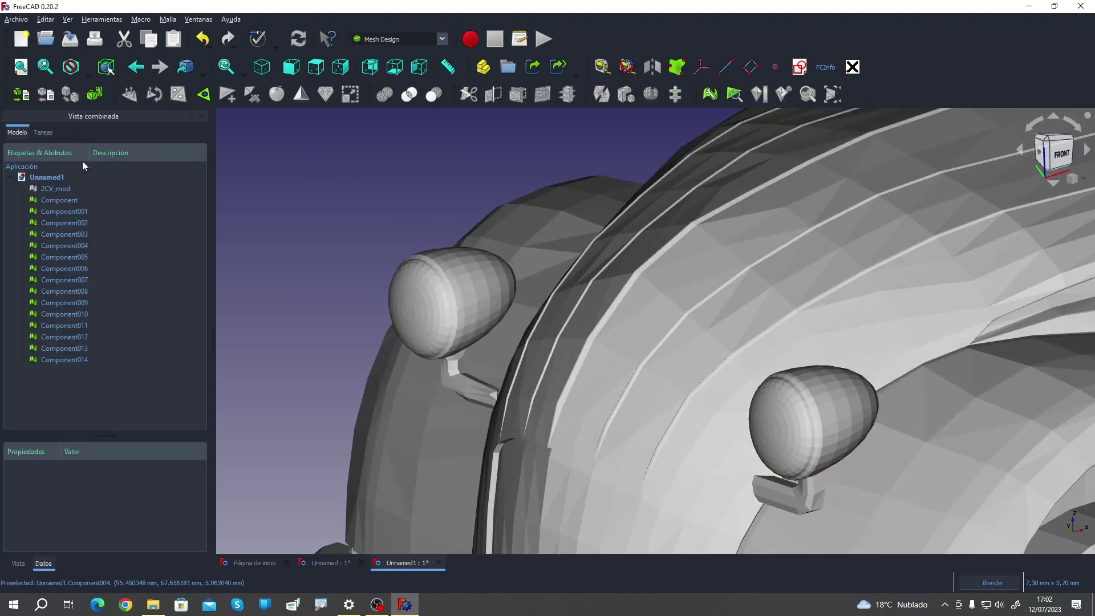
middle_click_drag(309, 300, 567, 379)
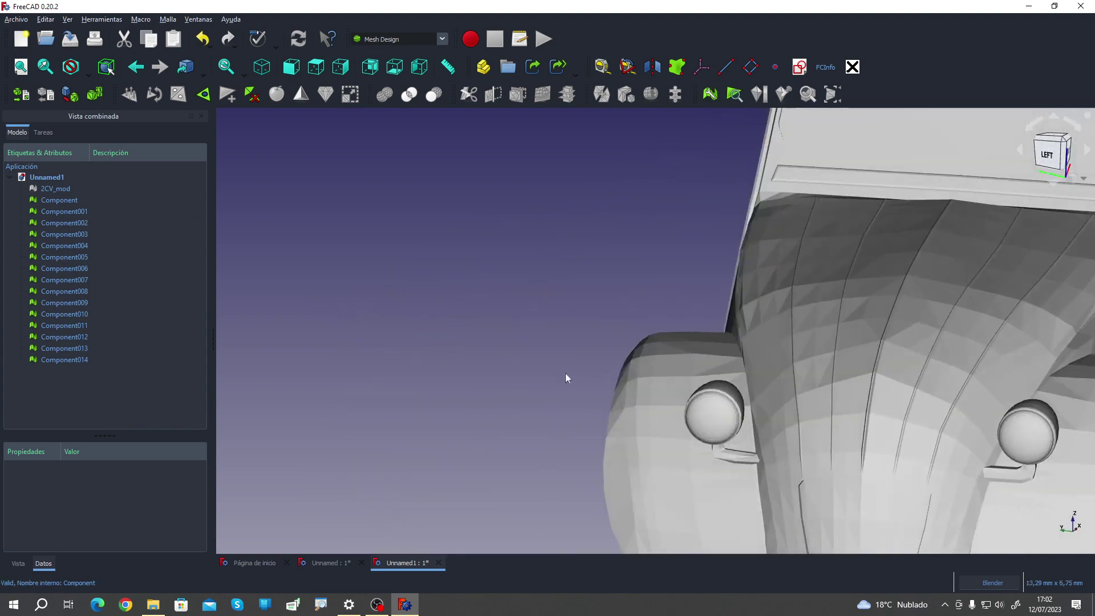
scroll(518, 342, "down", 5)
scroll(513, 348, "up", 3)
scroll(452, 360, "up", 5)
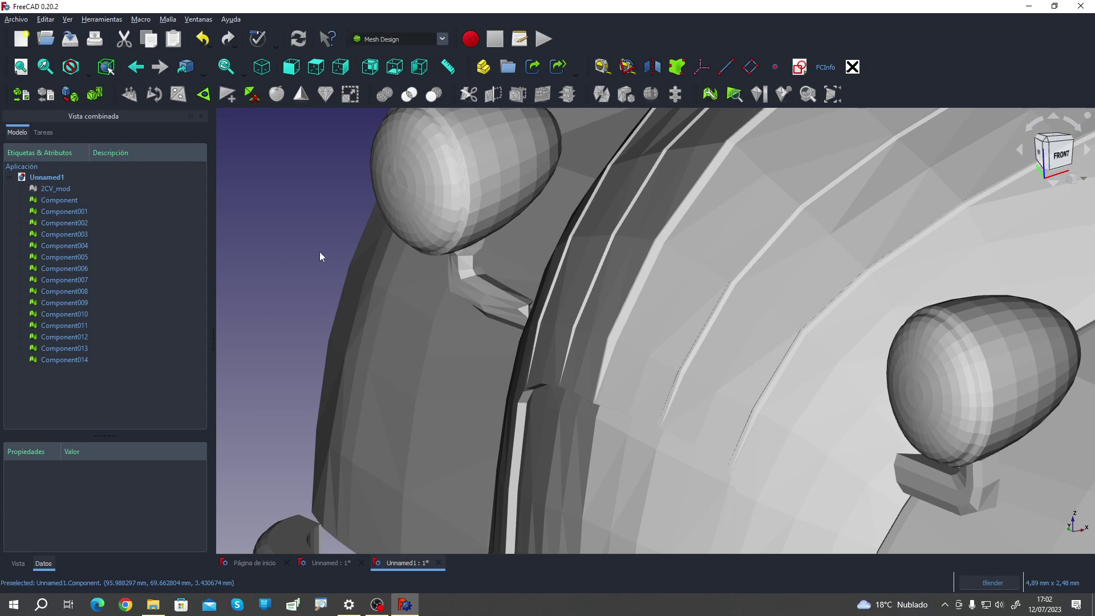
scroll(454, 267, "down", 2)
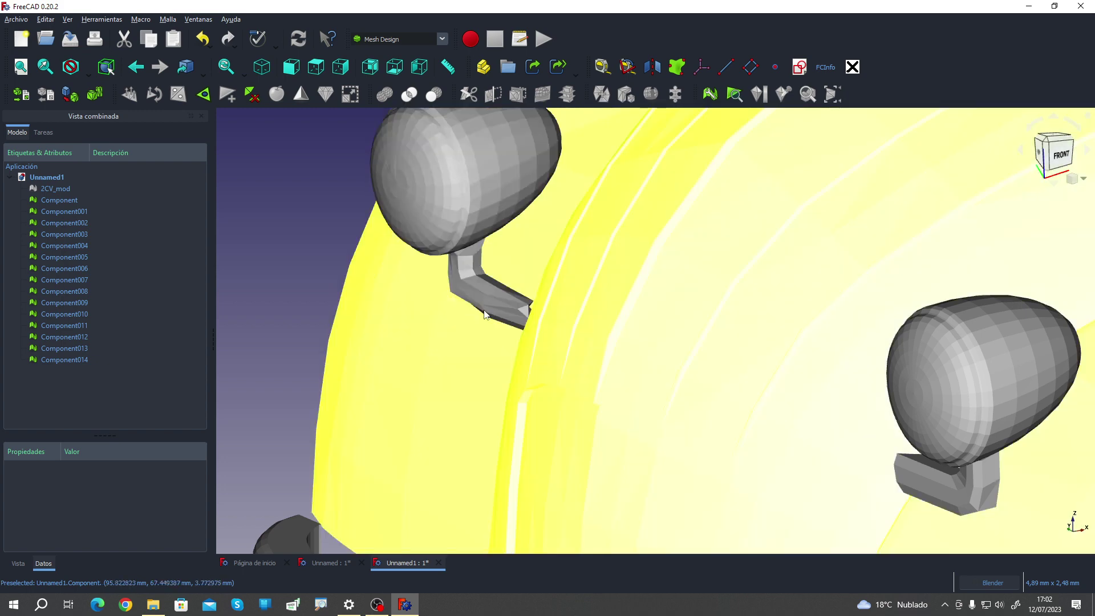
scroll(412, 396, "down", 3)
middle_click_drag(415, 390, 401, 381)
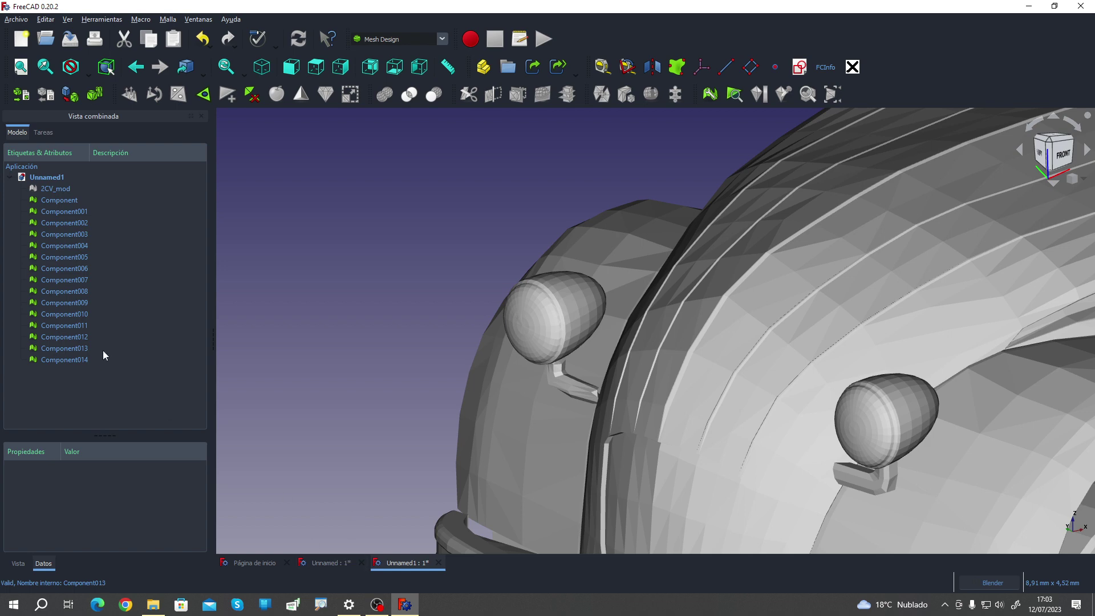
Step: Delete Component through Component014, show 2CV_mod again, and return to the Costa surface document
left_click(79, 365)
left_click(70, 201, "shift")
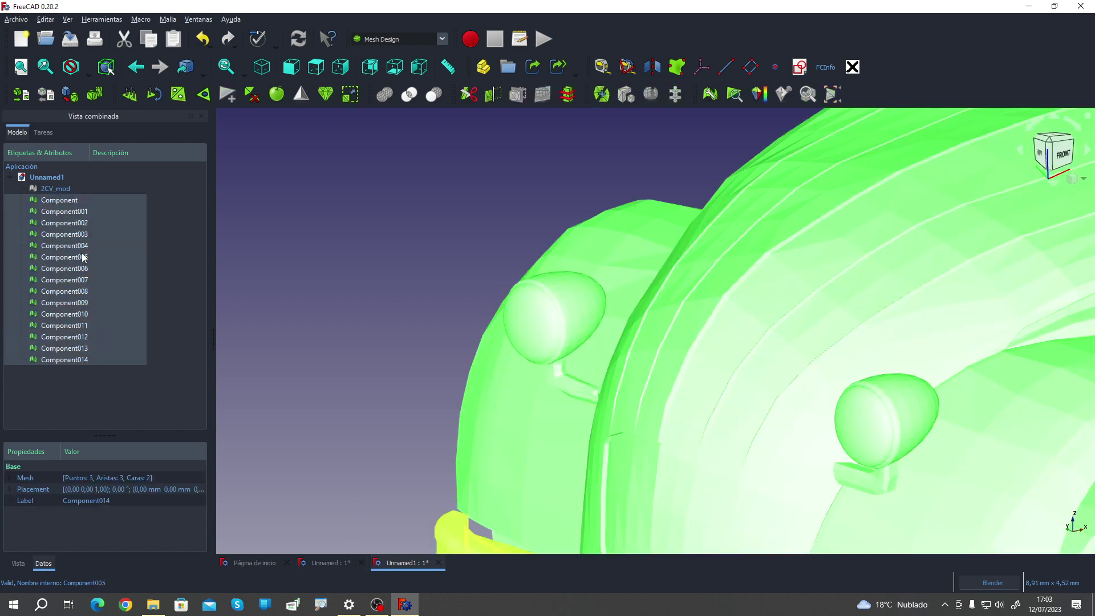
key("Delete")
left_click(55, 189)
key("space")
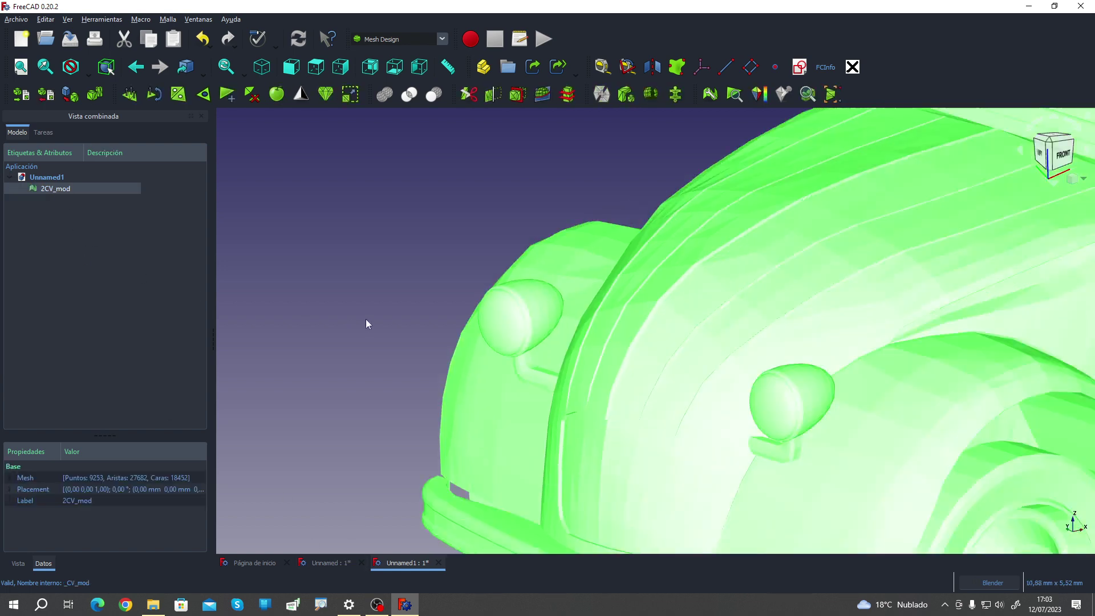
scroll(365, 320, "down", 5)
left_click(333, 563)
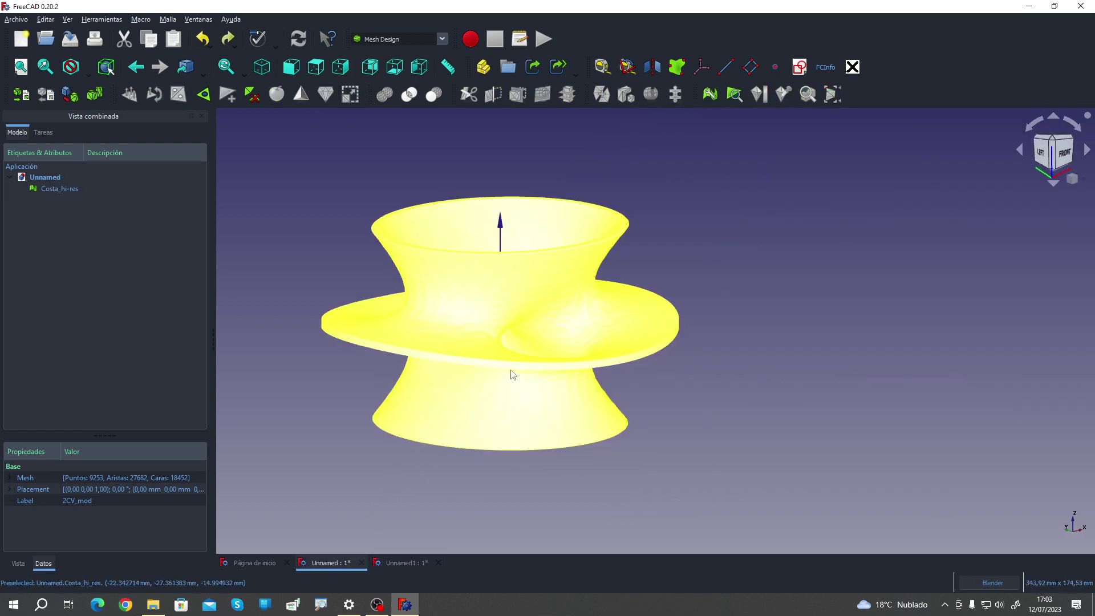
Step: Select Costa_hi-res and bring up the Remesh by Gmsh settings (automatic meshing, 40° angle)
middle_click_drag(702, 326, 697, 282)
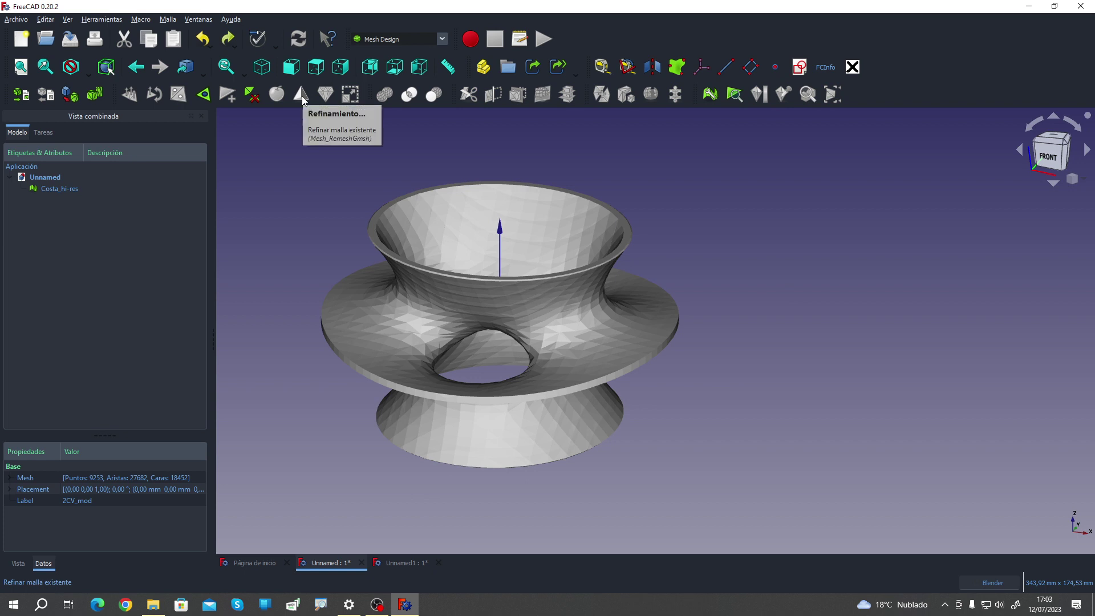
left_click(55, 188)
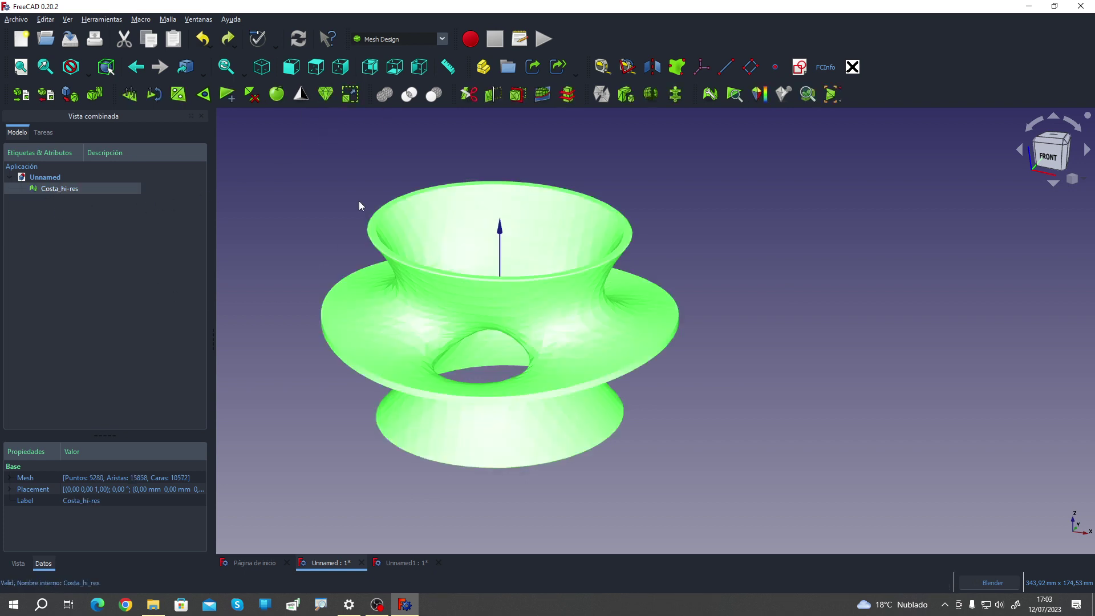
left_click(301, 99)
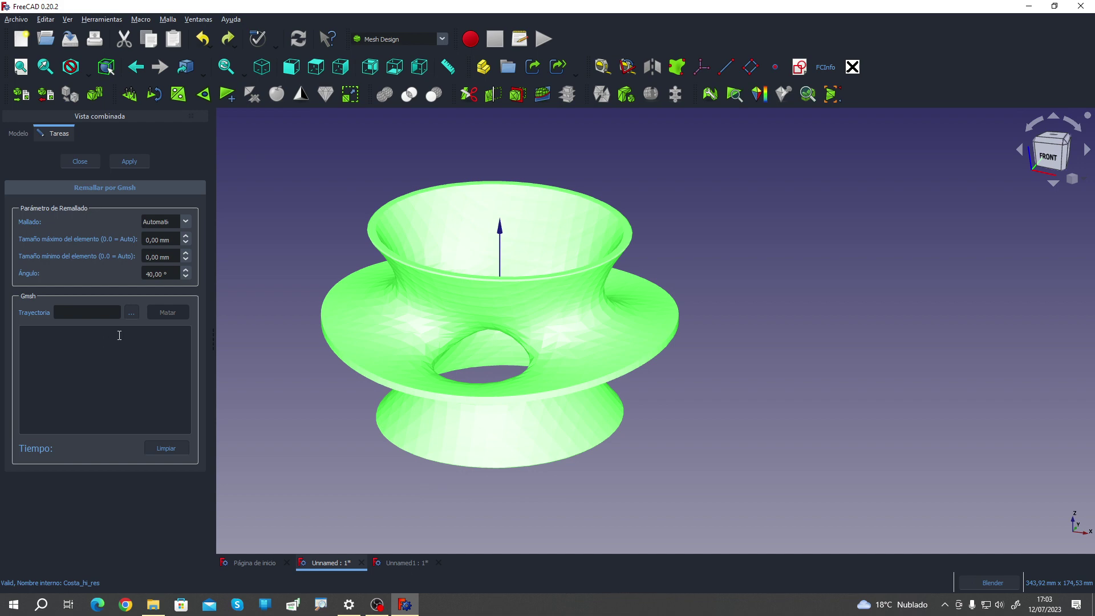
Step: Cancel the Gmsh path browse and close the Gmsh remeshing panel
left_click(130, 317)
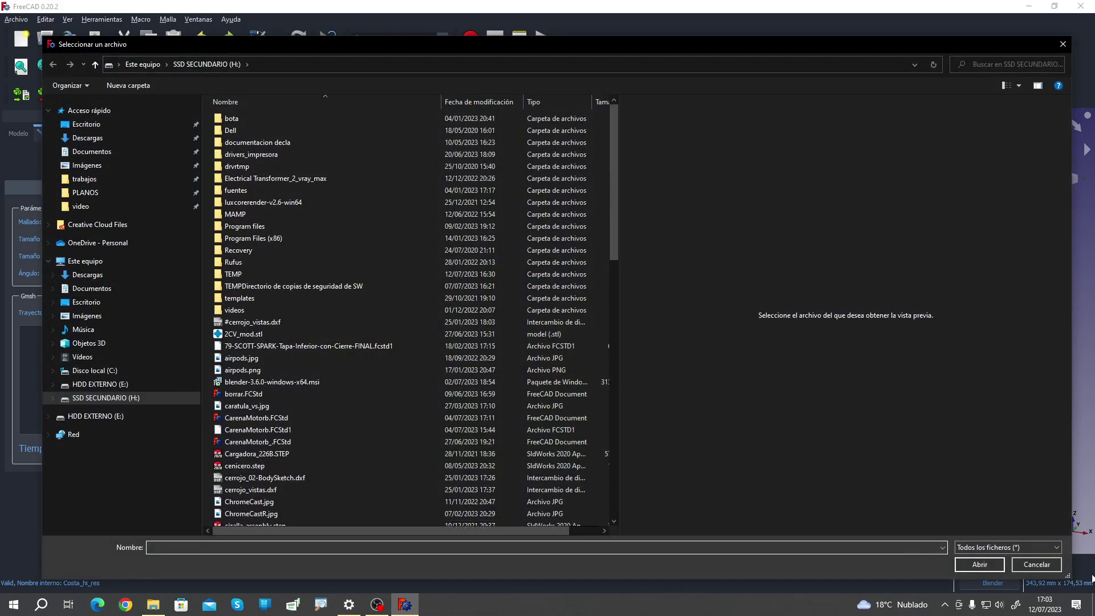
left_click(1036, 564)
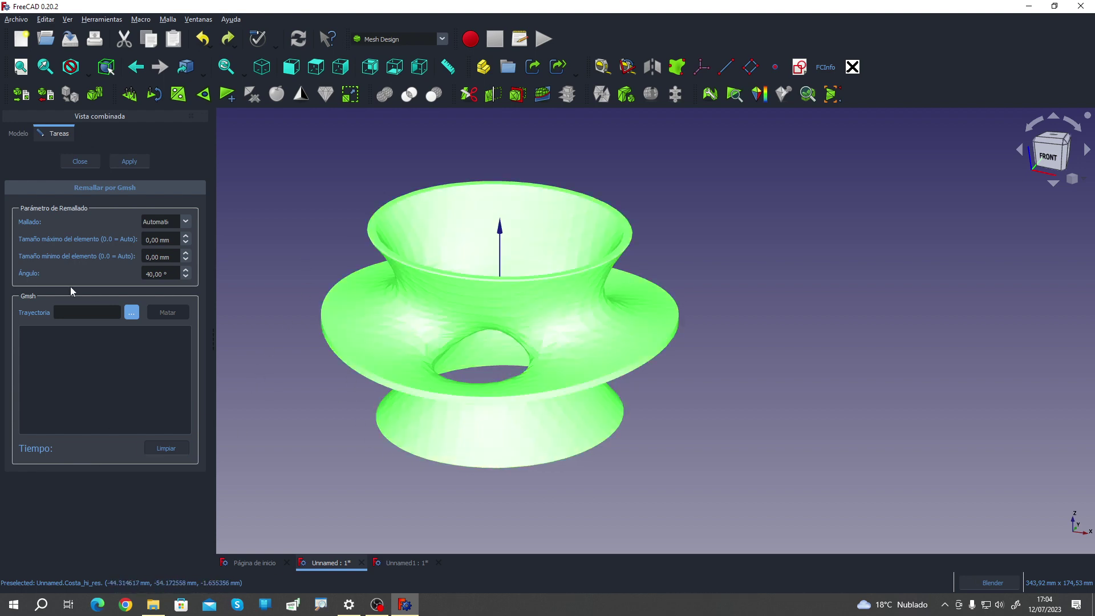
left_click(81, 162)
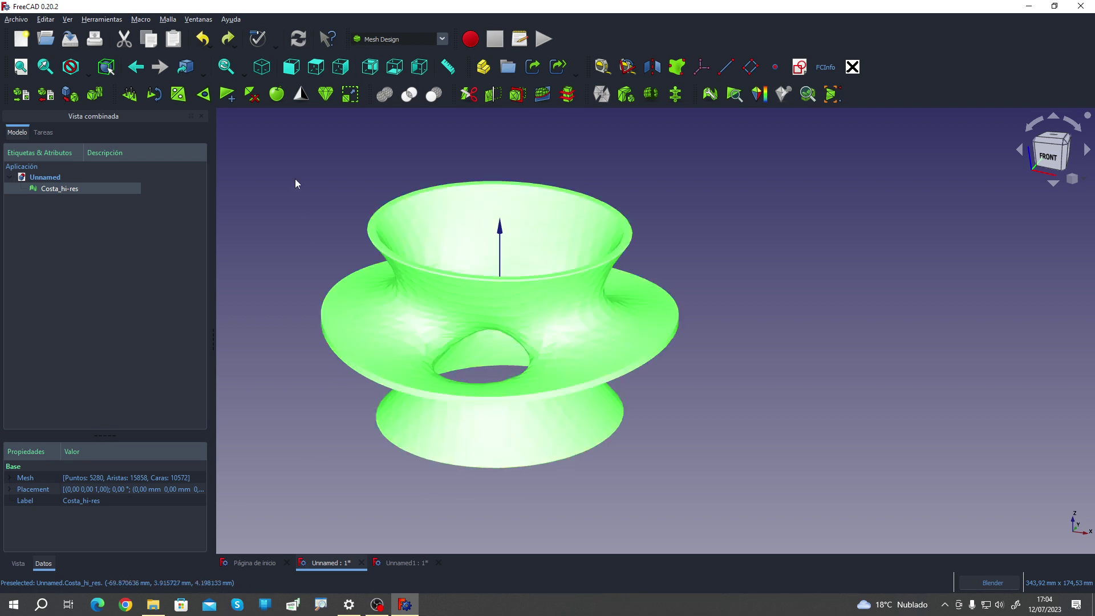
Step: Retry the Gmsh remesh, dismiss the 'Fallo al iniciar' error, and close the panel without remeshing
left_click(299, 101)
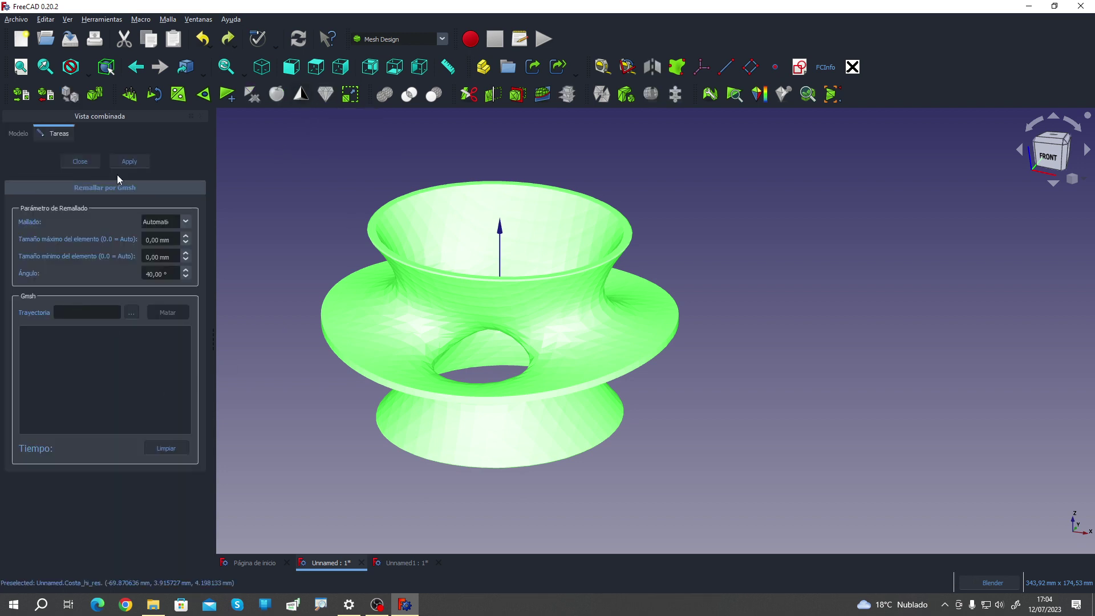
left_click(129, 162)
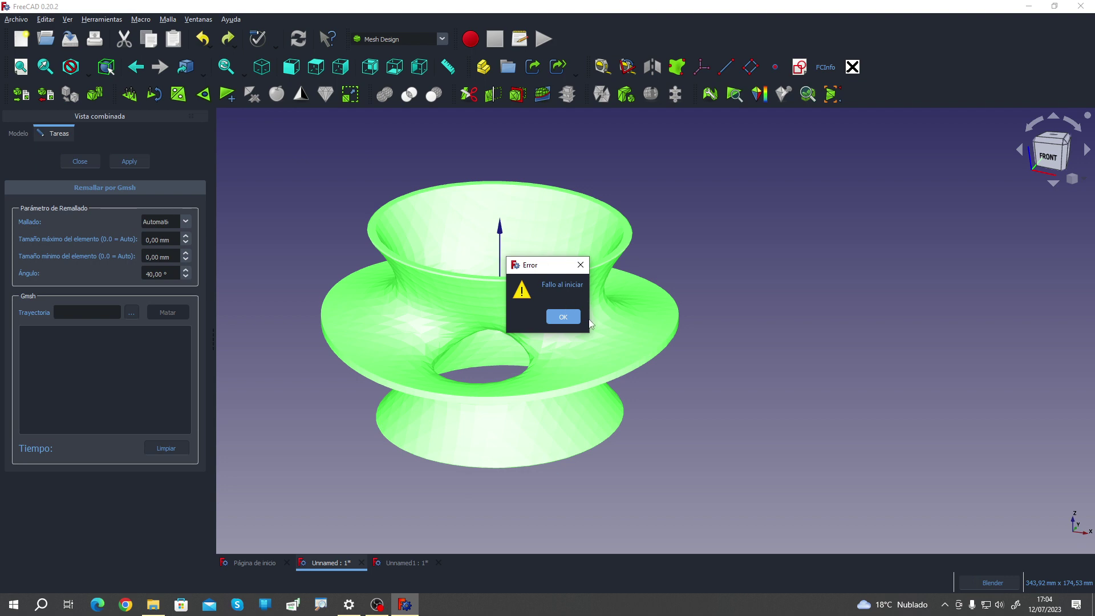
left_click(565, 316)
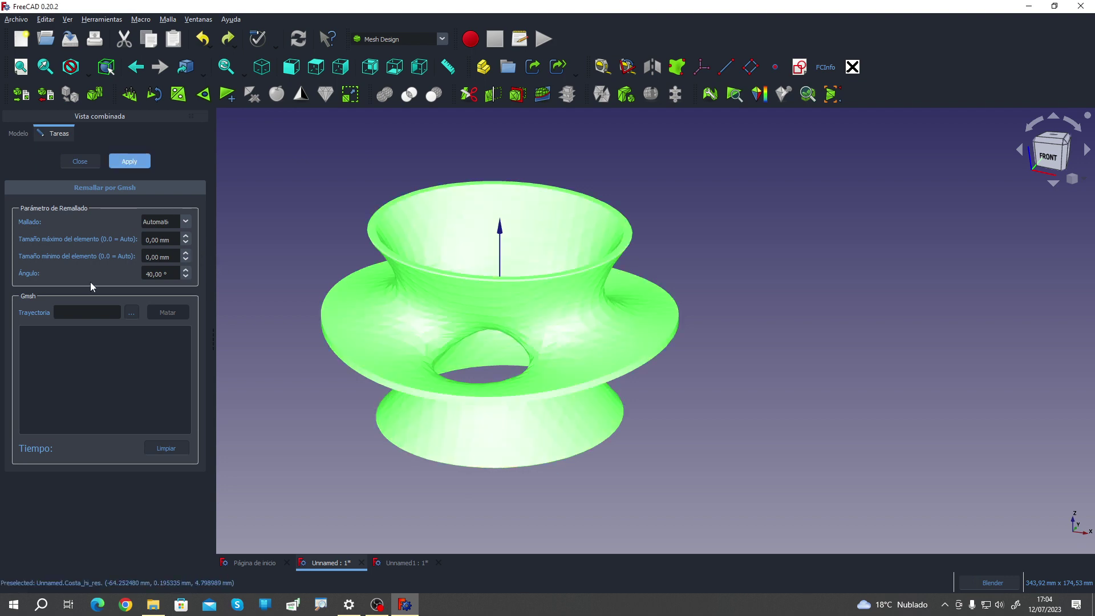
left_click(131, 313)
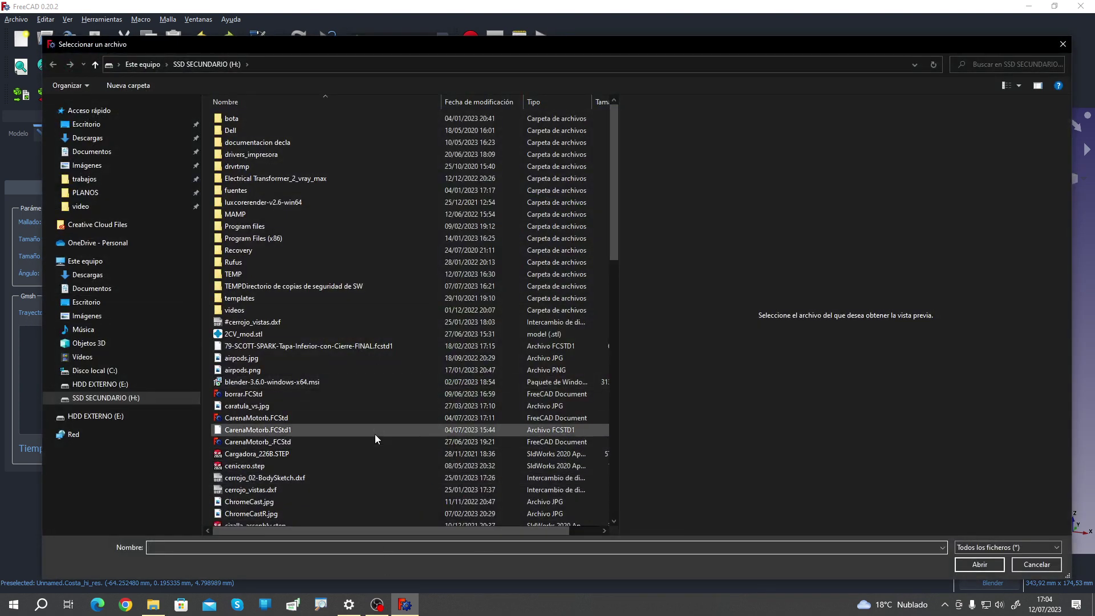
scroll(375, 438, "down", 5)
left_click(1036, 564)
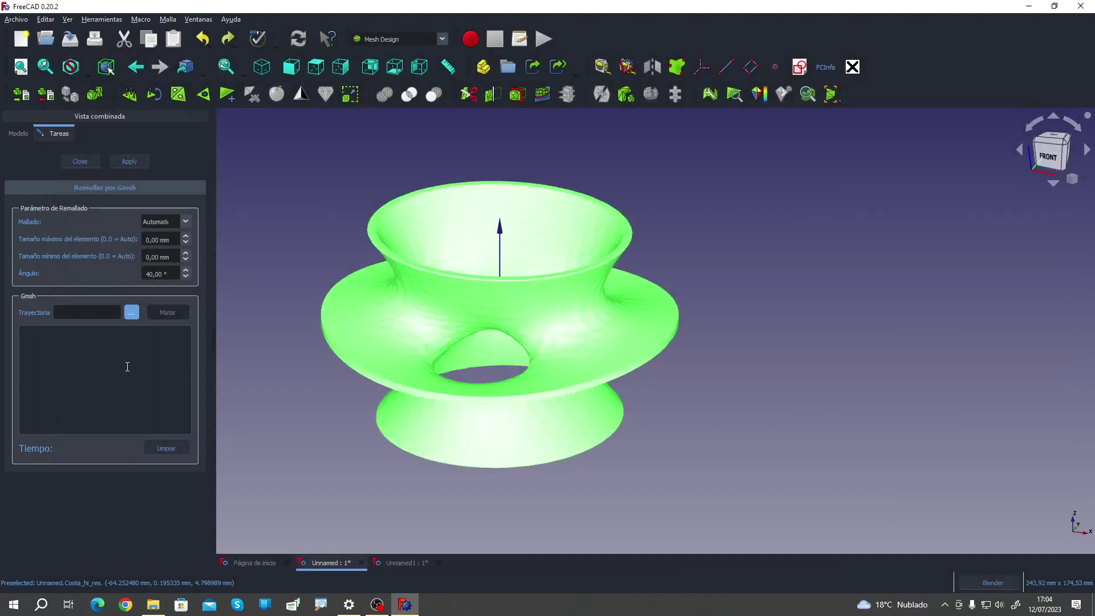
left_click(80, 162)
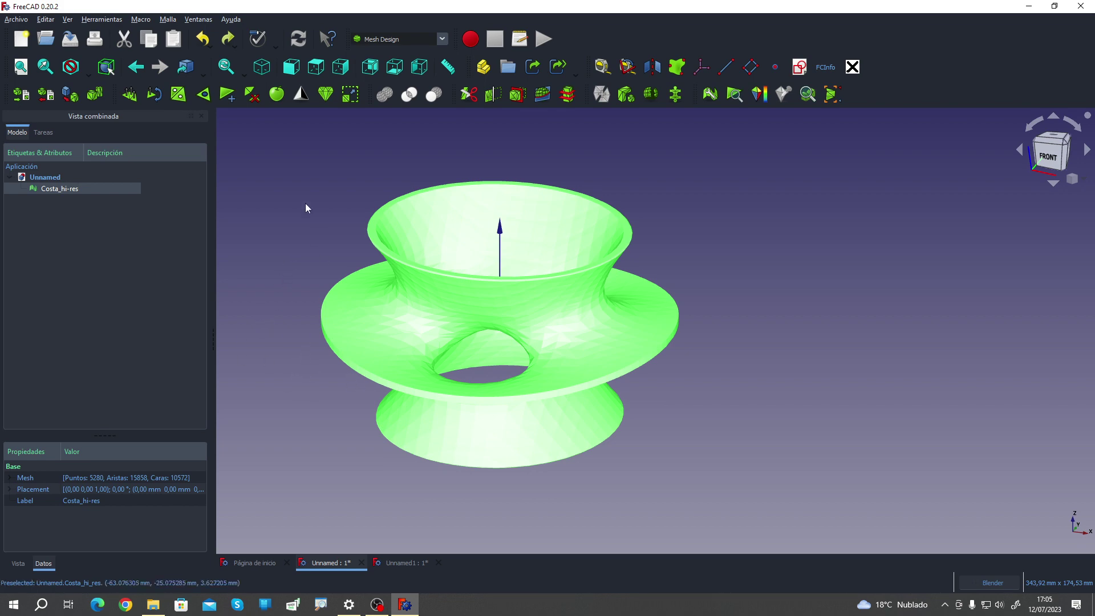
Step: Decimate Costa_hi-res at 50% reduction with tolerance 0,10, then check its point count
left_click(326, 96)
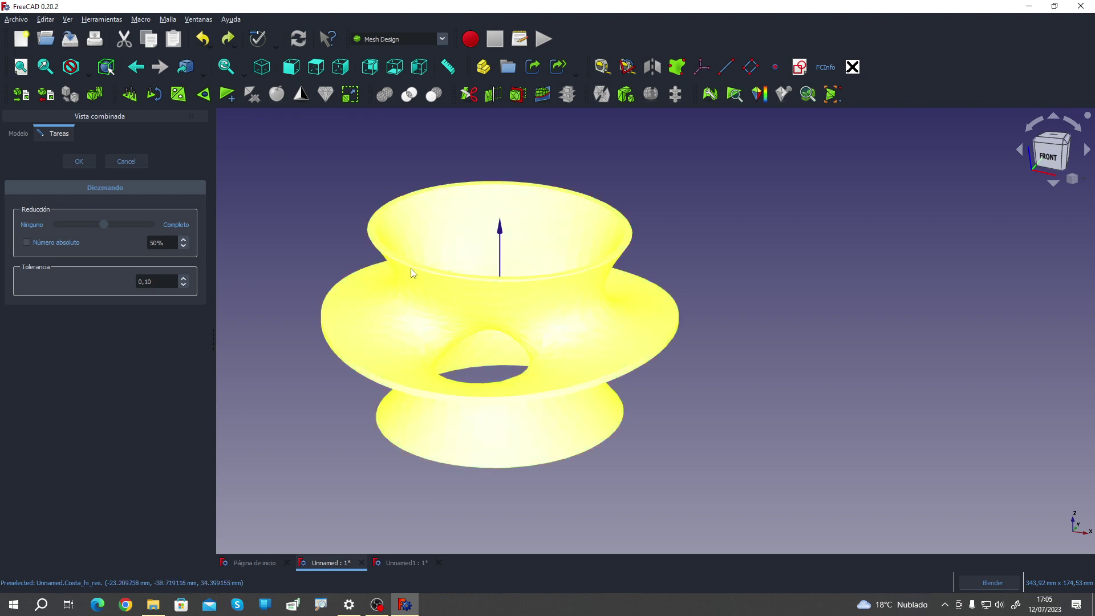
left_click(579, 245)
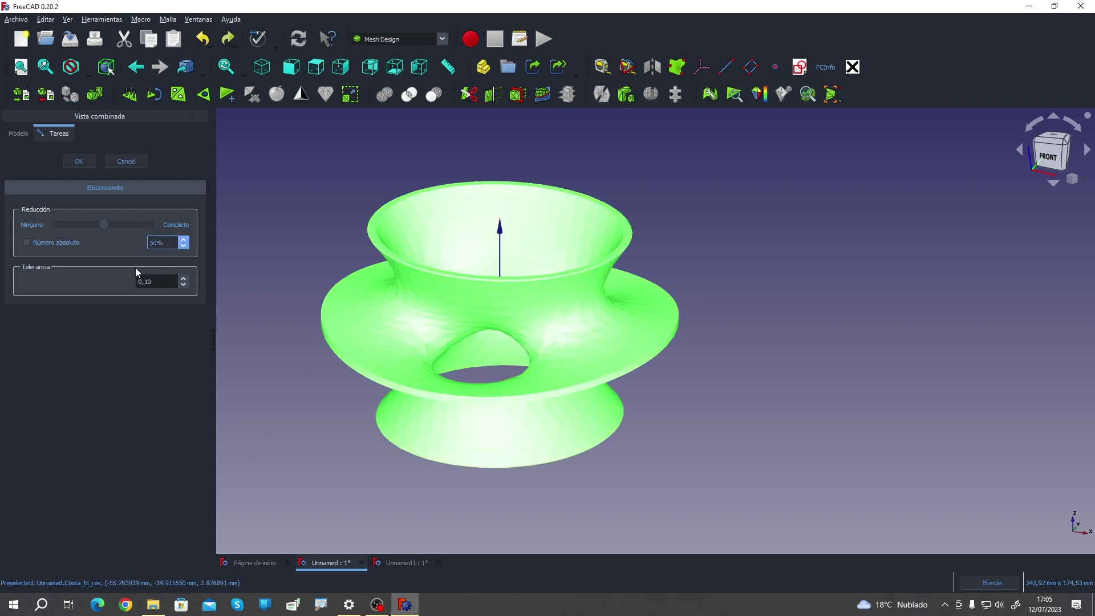
left_click(85, 160)
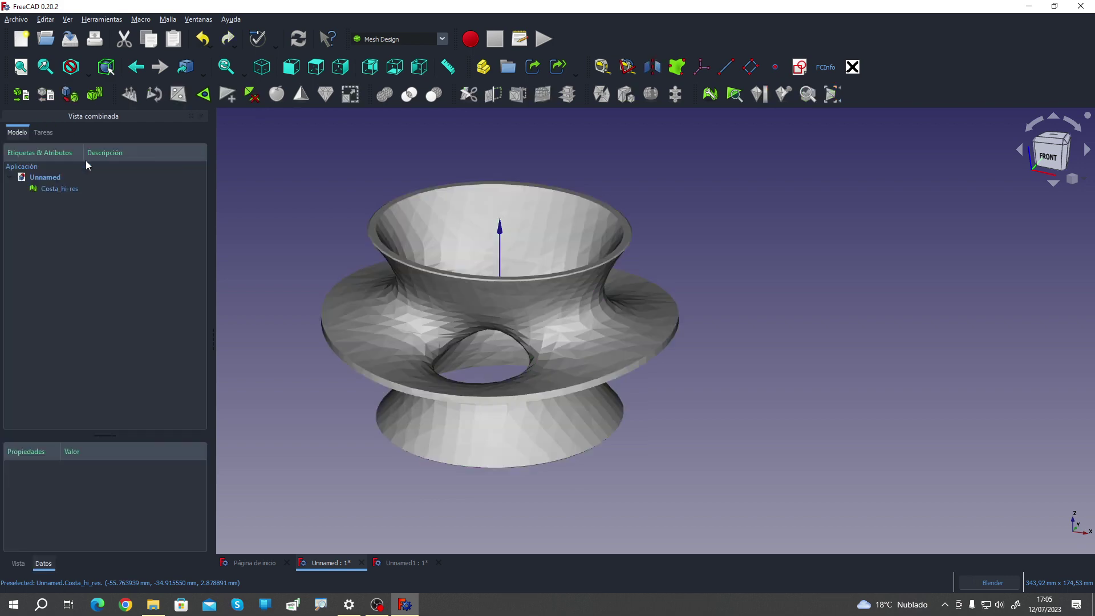
mouse_move(299, 254)
middle_mouse_down()
mouse_move(297, 272)
mouse_move(228, 256)
middle_mouse_up()
left_click(63, 189)
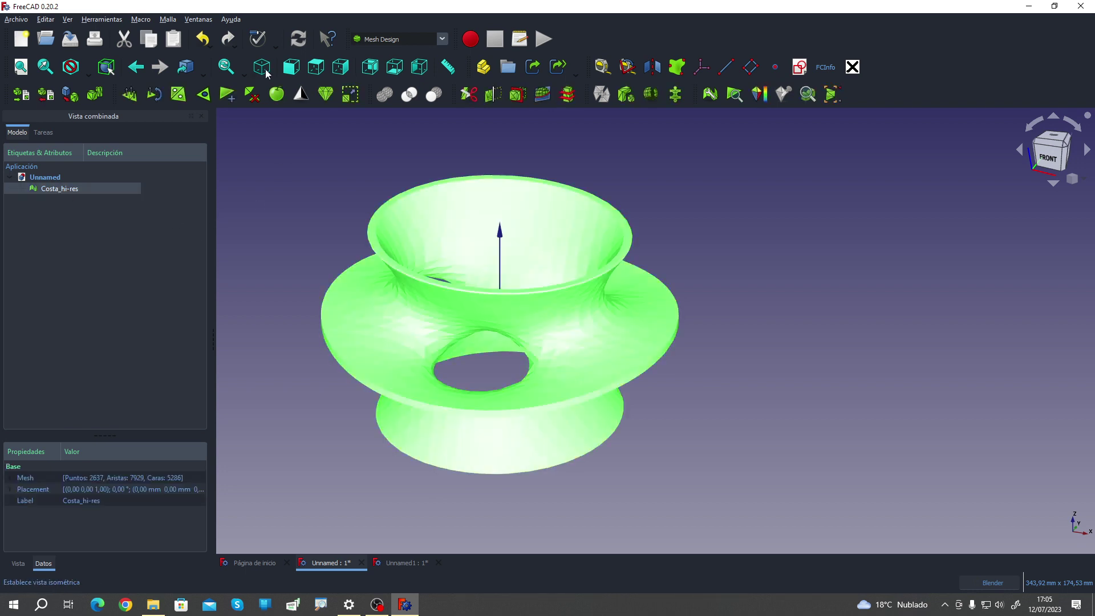
Step: Toggle undo and redo of the decimation to compare the original and reduced meshes
left_click(203, 39)
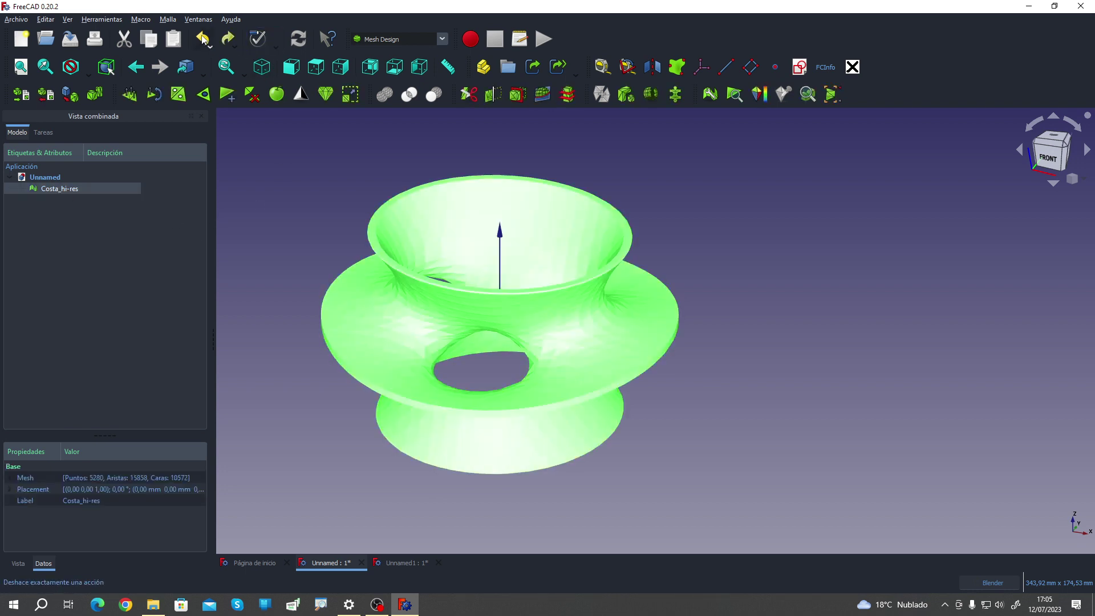
left_click(228, 38)
left_click(203, 38)
middle_click_drag(305, 252, 333, 244)
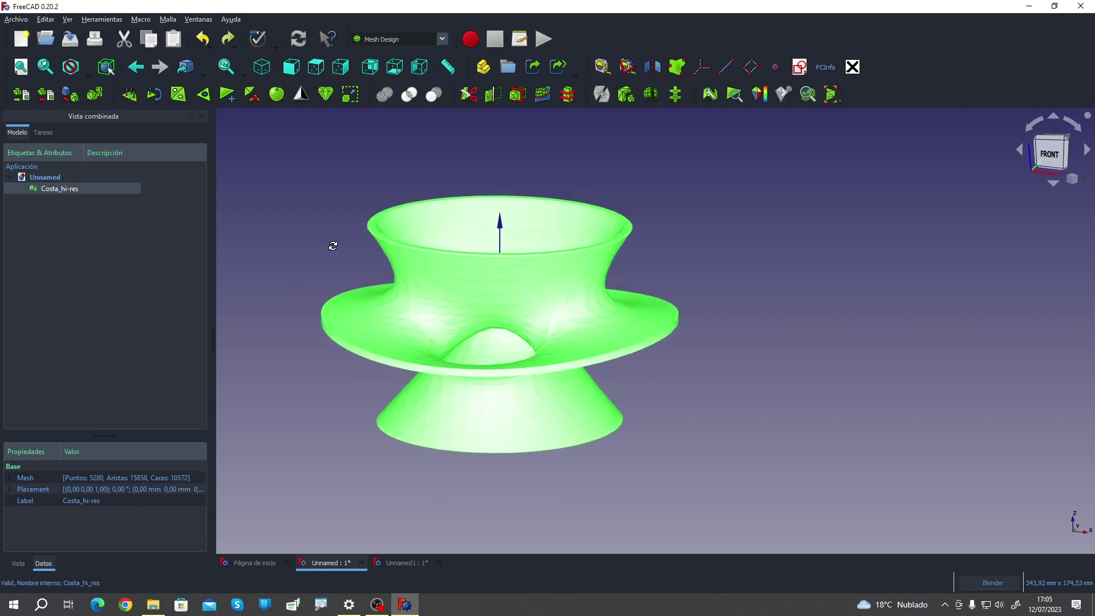
scroll(418, 296, "up", 3)
left_click(931, 301)
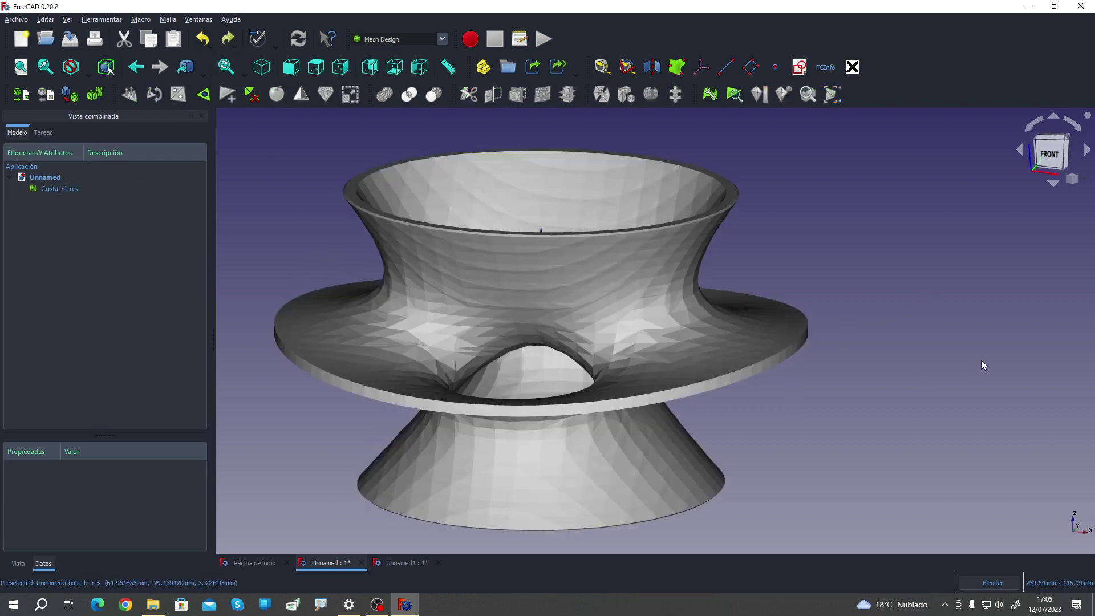
left_click(226, 39)
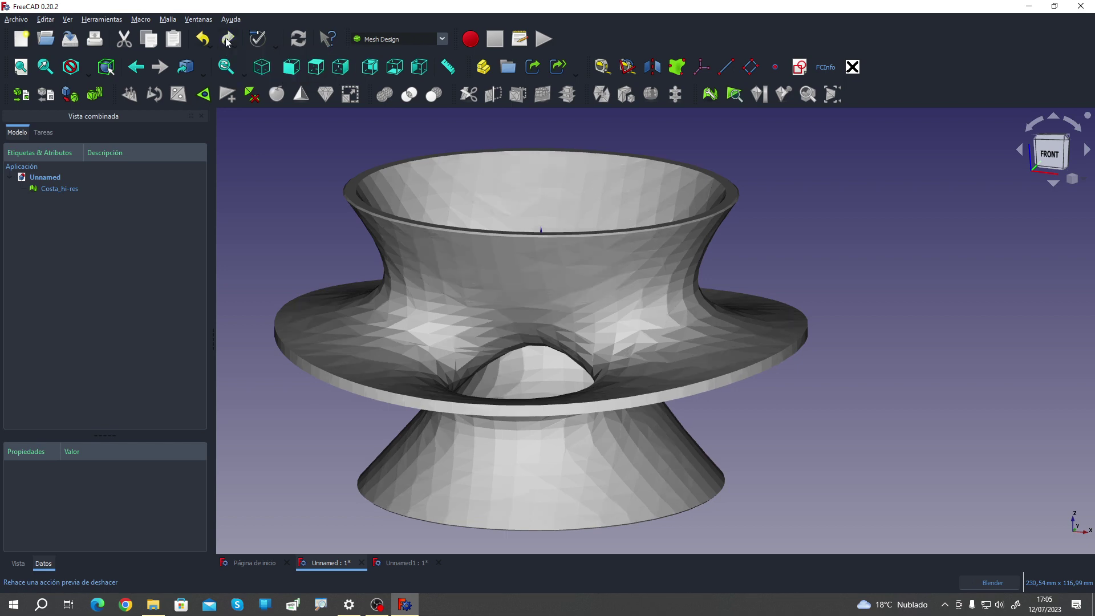
left_click(226, 40)
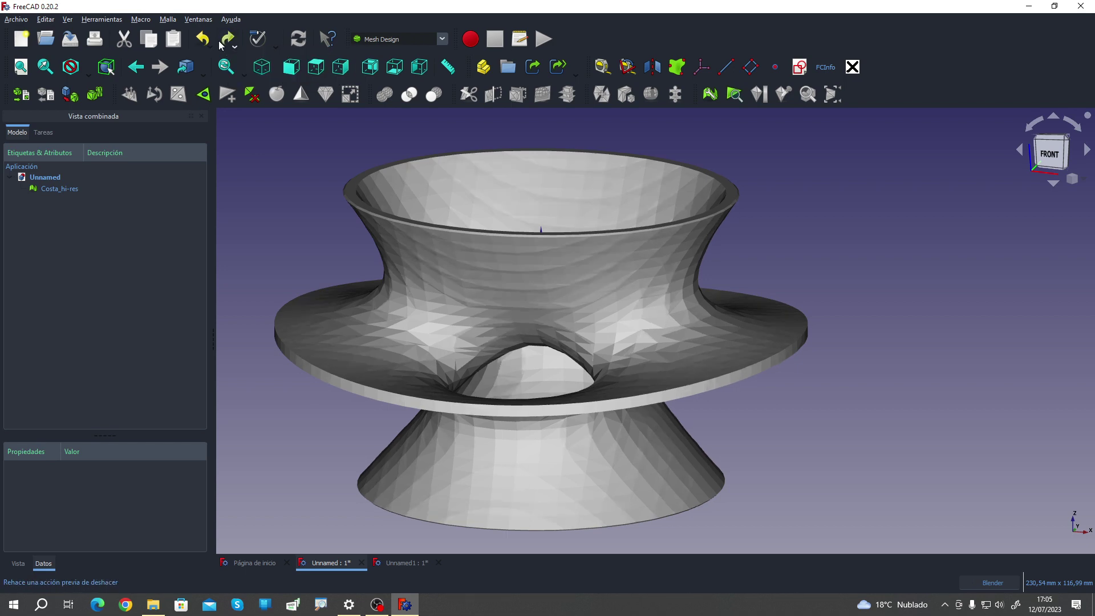
left_click(226, 40)
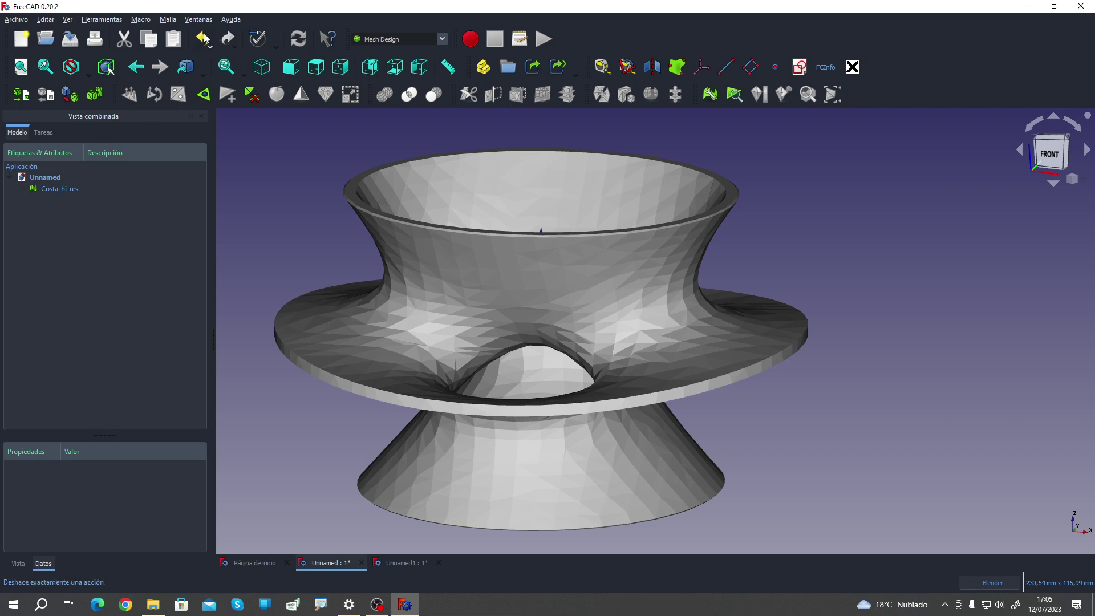
left_click(204, 39)
left_click(228, 41)
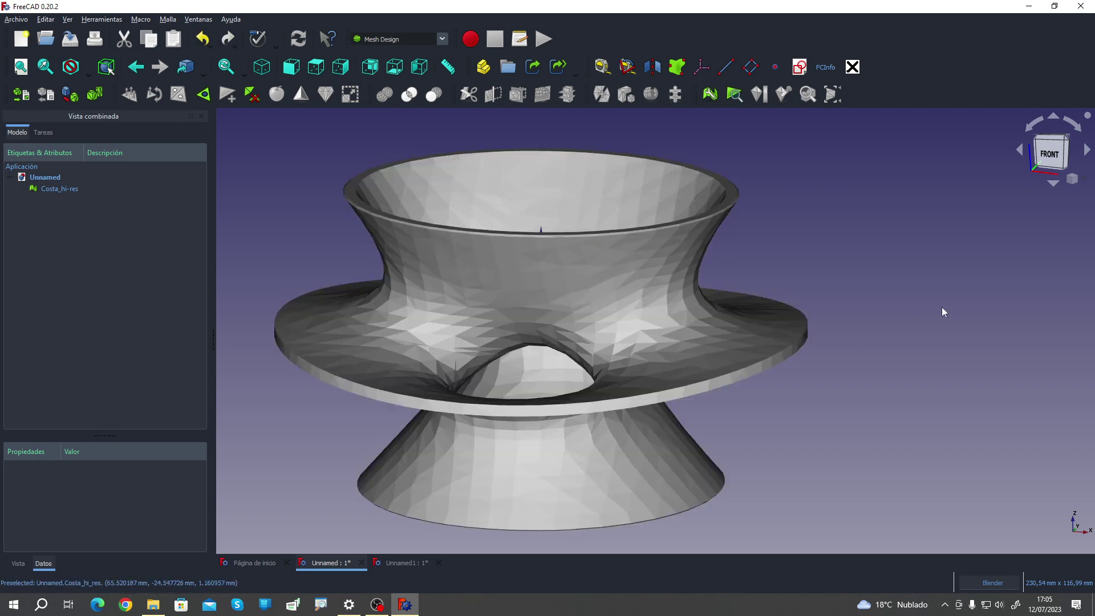
middle_click_drag(943, 308, 859, 351)
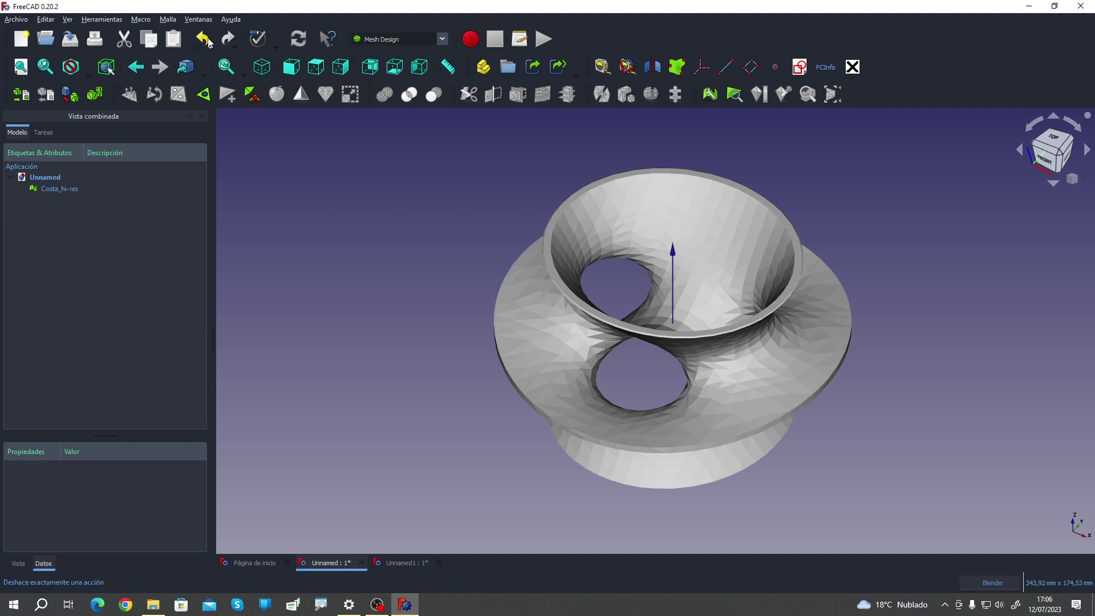
Step: Undo the mesh decimation from the undo history and check the 5280-point, 10572-face counts
left_click(207, 41)
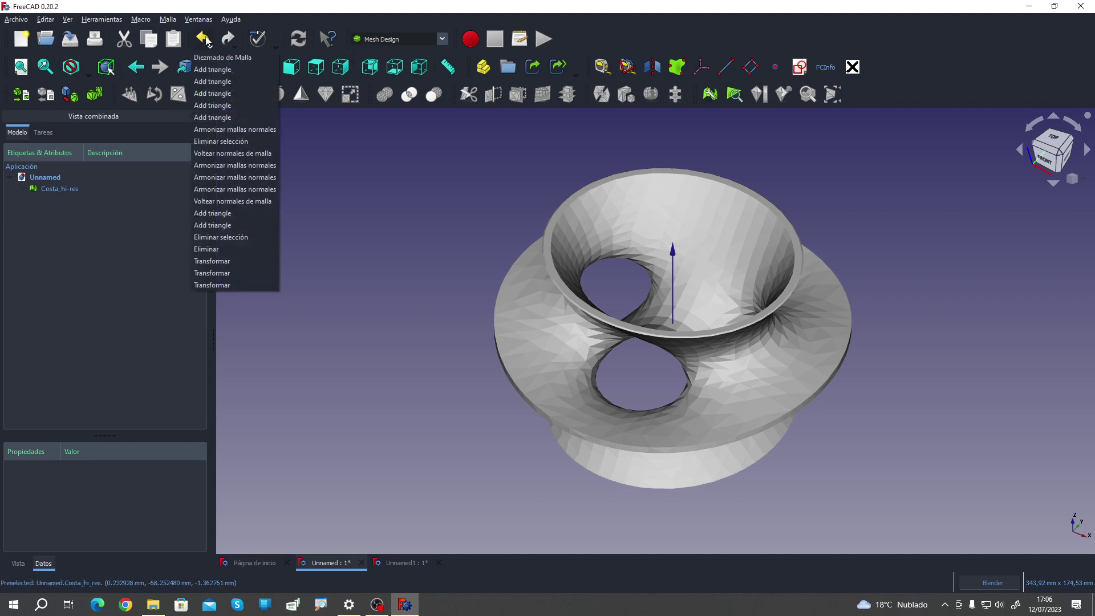
left_click(243, 62)
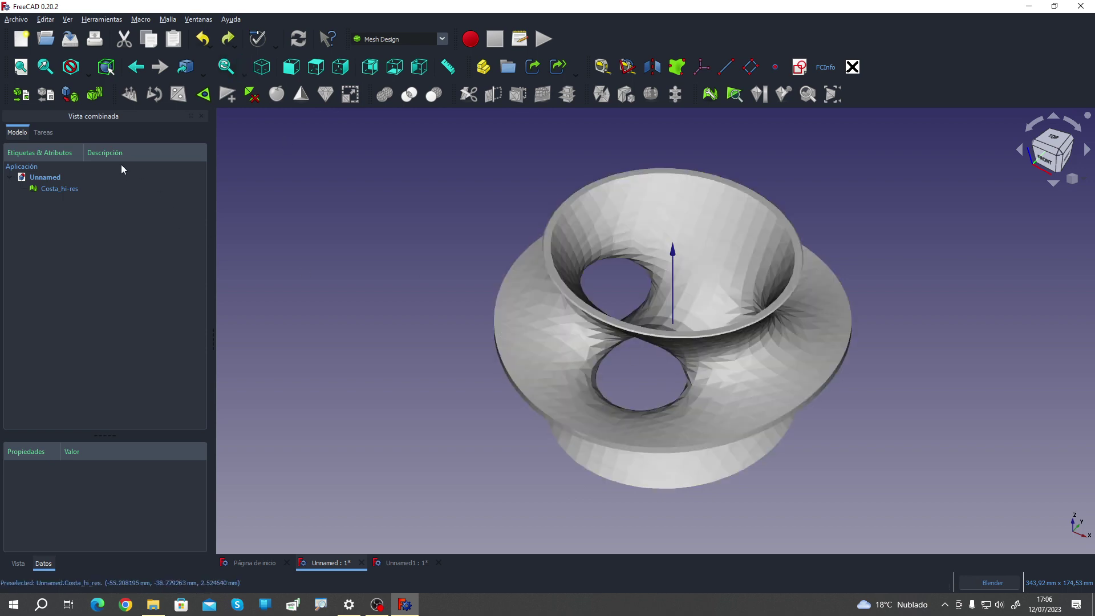
left_click(49, 136)
left_click(599, 313)
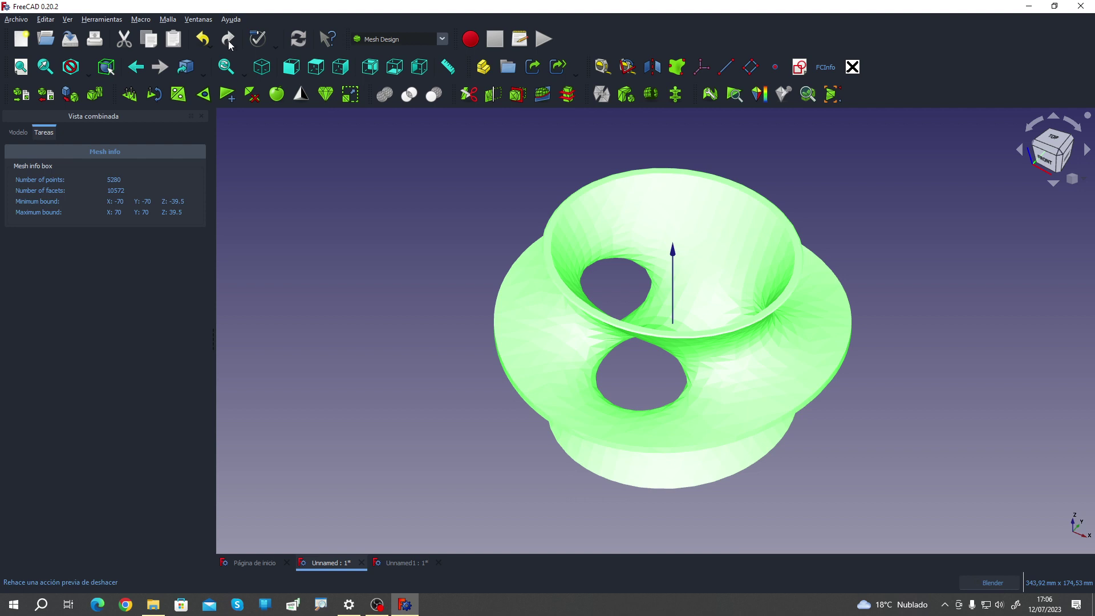
Step: Redo the decimation and check the decimated mesh's 2637-point count
left_click(283, 224)
left_click(17, 133)
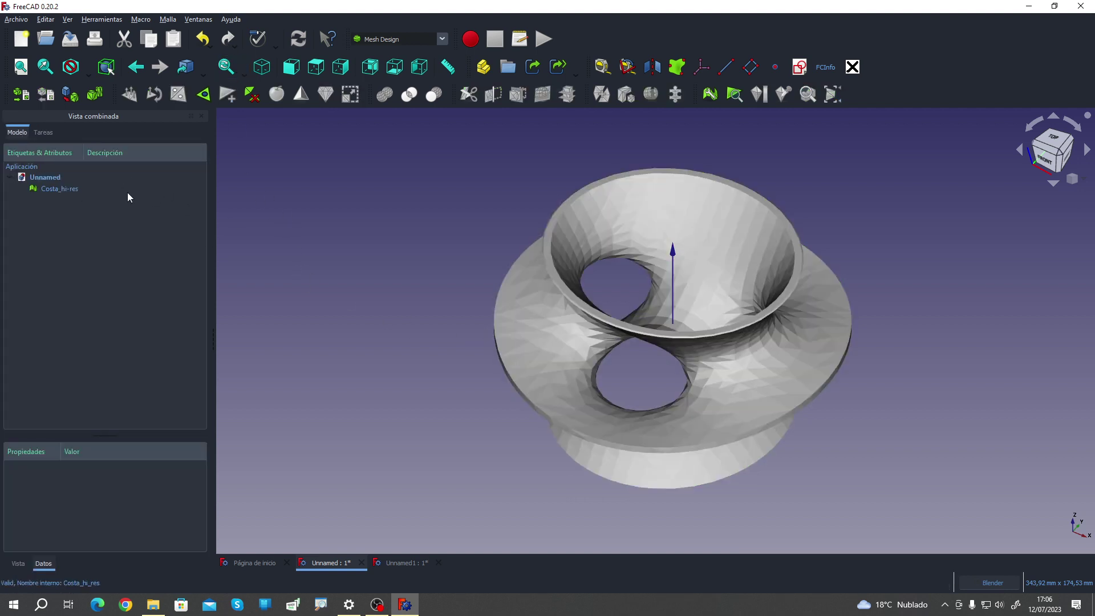
left_click(54, 188)
left_click(41, 133)
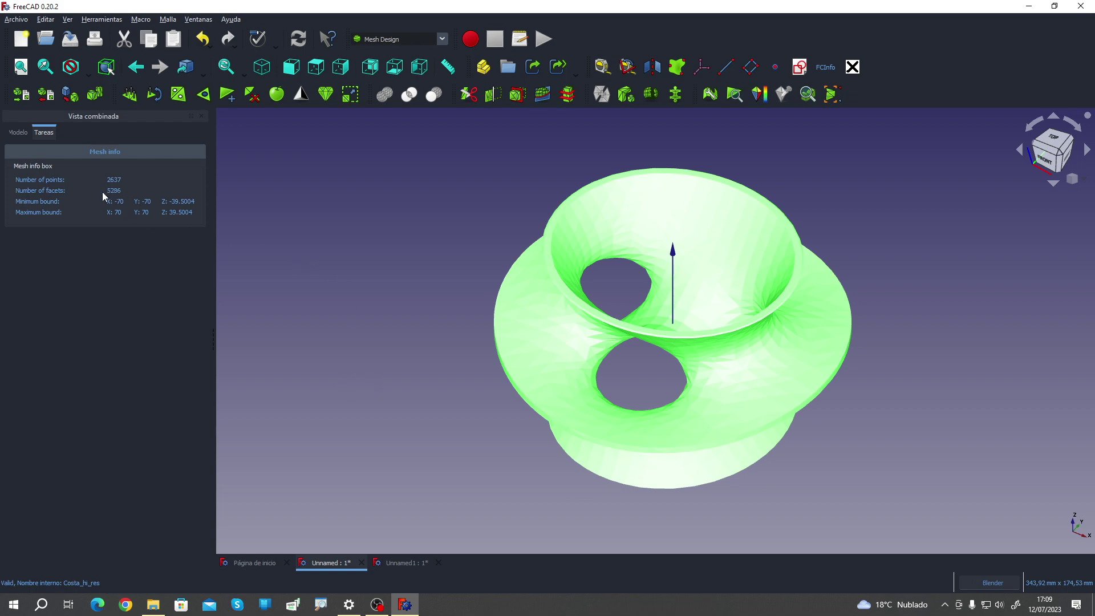
Step: Undo the decimation again and reselect Costa_hi-res to confirm its full 5280 points
left_click(403, 436)
mouse_move(403, 437)
middle_mouse_down()
mouse_move(435, 386)
mouse_move(479, 443)
mouse_move(440, 447)
mouse_move(413, 427)
middle_mouse_up()
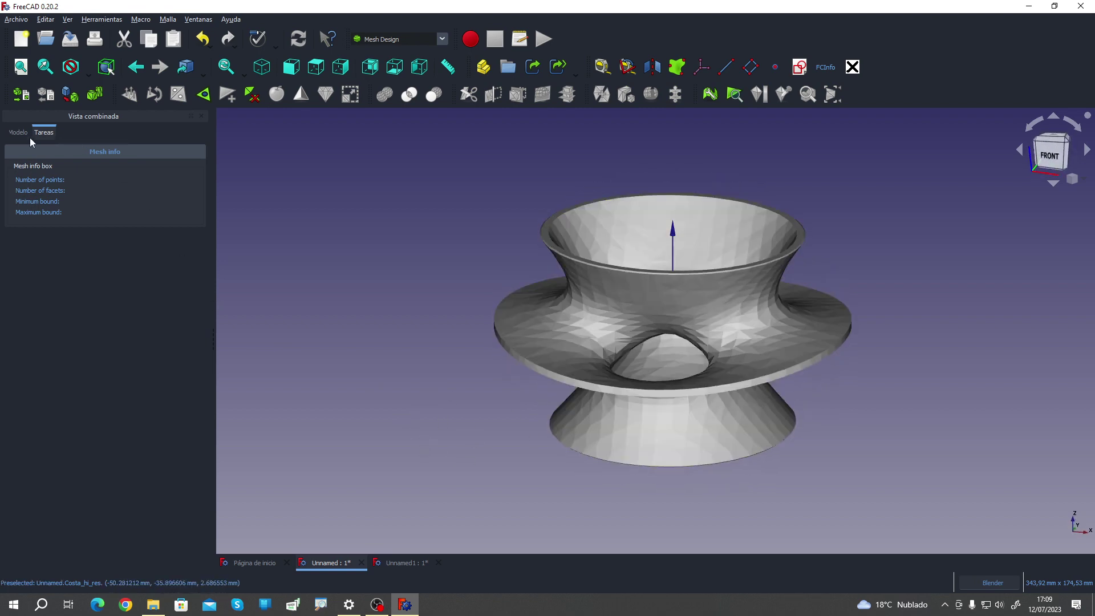
left_click(17, 133)
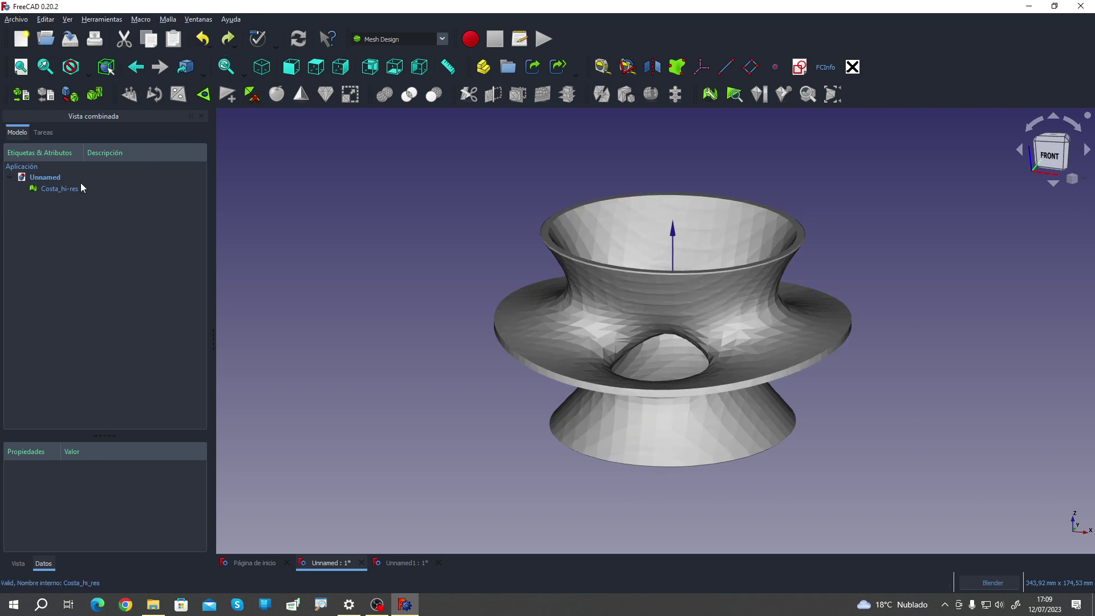
left_click(59, 193)
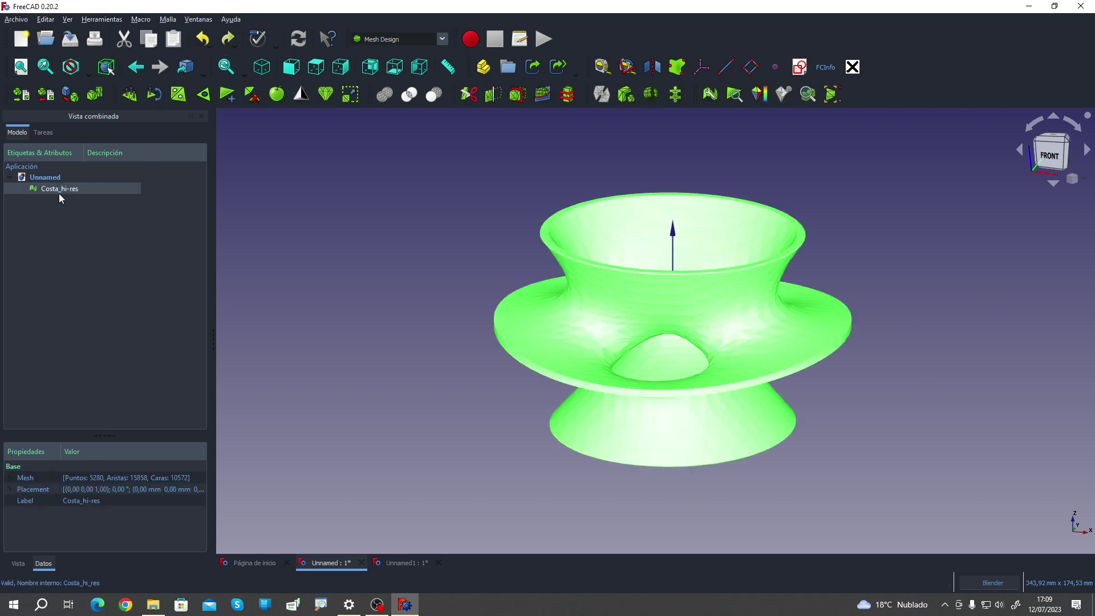
Step: Decimate Costa_hi-res again, raising the reduction to about 77% after trying 10%
left_click(325, 94)
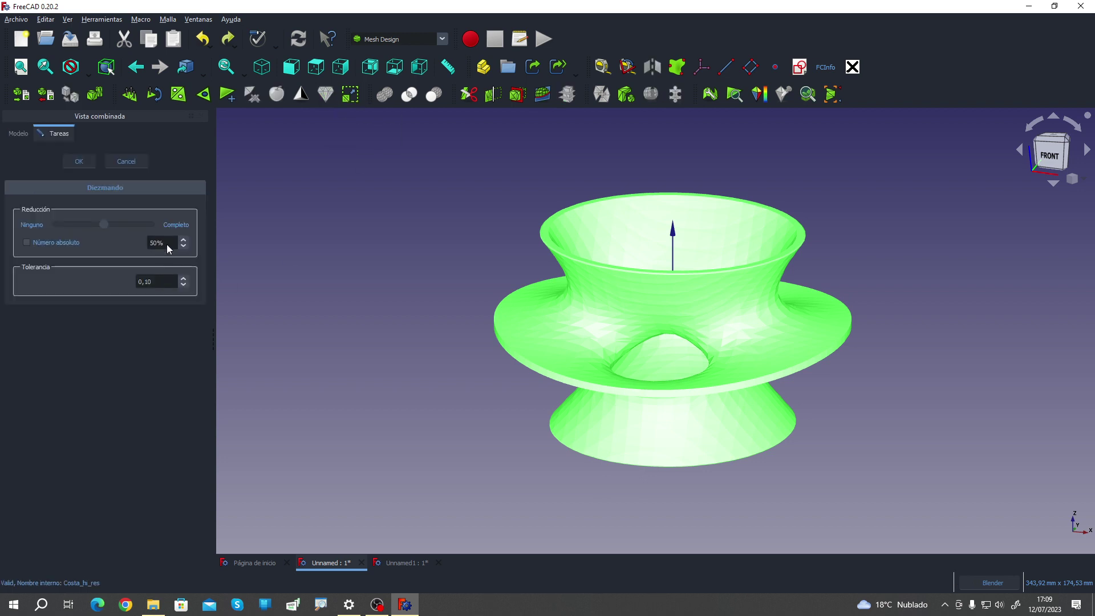
left_click(167, 244)
double_click(150, 243)
type("10")
key("Tab")
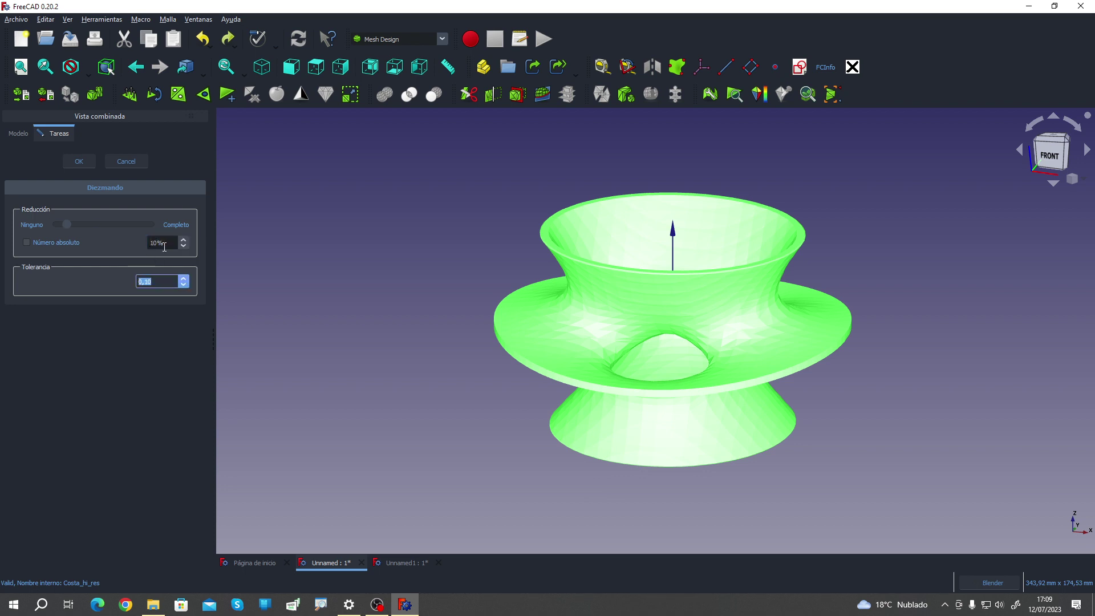
key("shift+Tab")
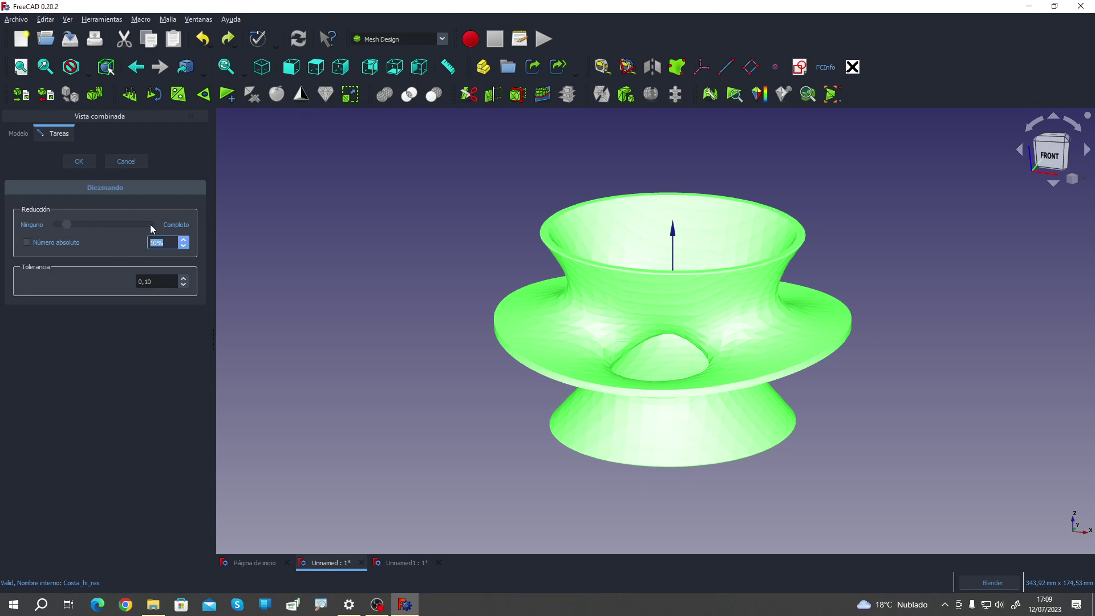
left_click_drag(67, 224, 145, 234)
left_click(84, 163)
Step: Inspect the decimated mesh and check its Mesh info of 1161 points
mouse_move(482, 449)
middle_mouse_down()
mouse_move(332, 420)
mouse_move(367, 274)
mouse_move(367, 359)
mouse_move(320, 326)
middle_mouse_up()
double_click(60, 188)
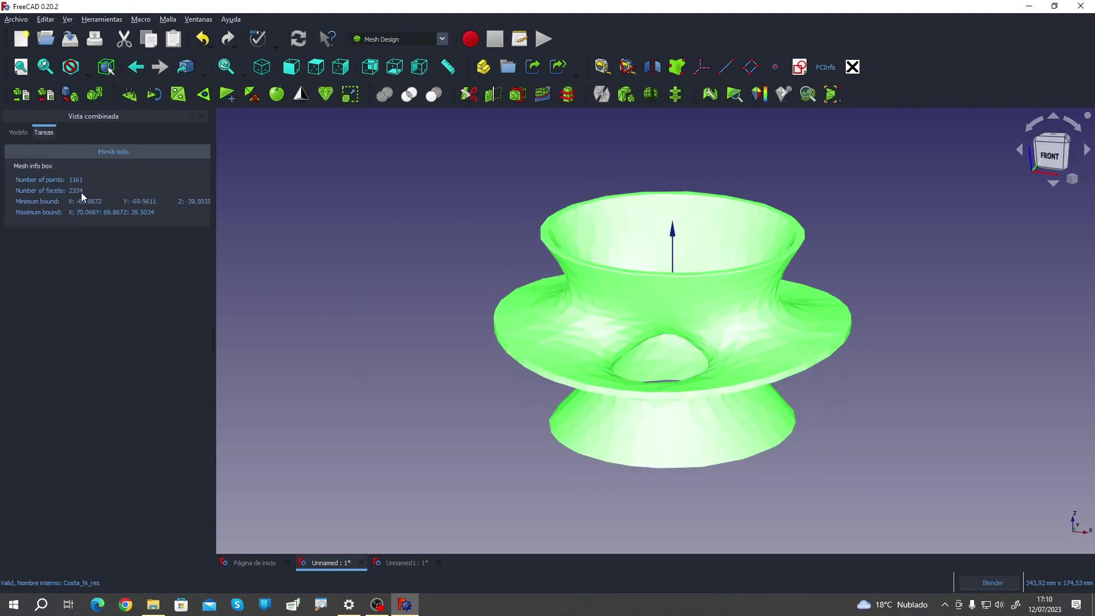
left_click(392, 386)
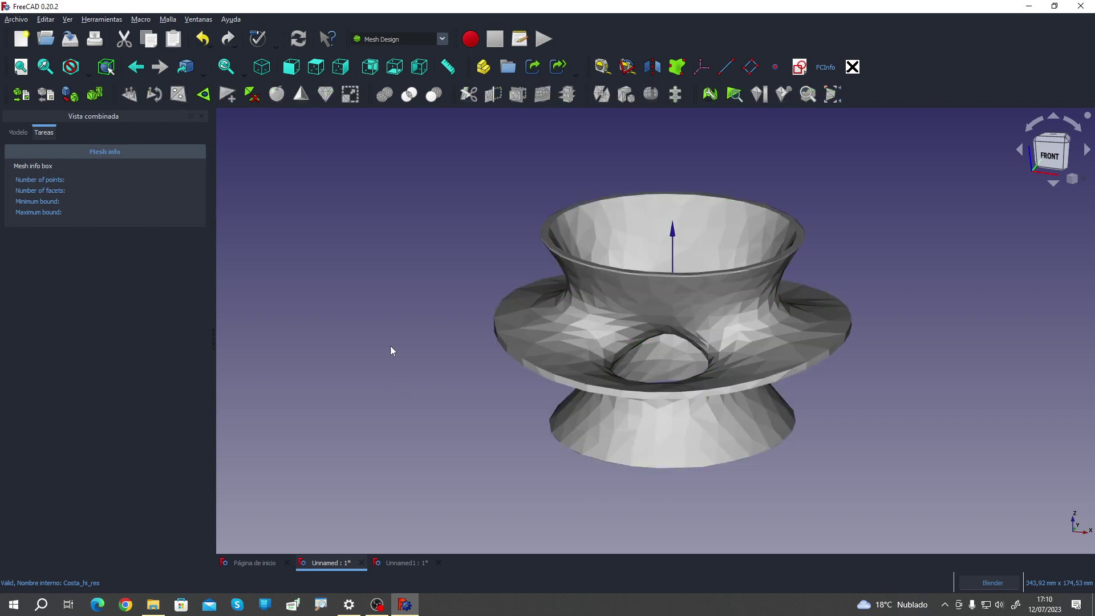
mouse_move(391, 350)
middle_mouse_down()
mouse_move(404, 355)
mouse_move(409, 428)
mouse_move(462, 178)
mouse_move(437, 252)
mouse_move(491, 325)
mouse_move(657, 367)
mouse_move(437, 252)
mouse_move(362, 225)
mouse_move(390, 177)
mouse_move(384, 208)
mouse_move(371, 152)
mouse_move(361, 310)
mouse_move(401, 337)
mouse_move(325, 305)
mouse_move(360, 304)
middle_mouse_up()
key("Escape")
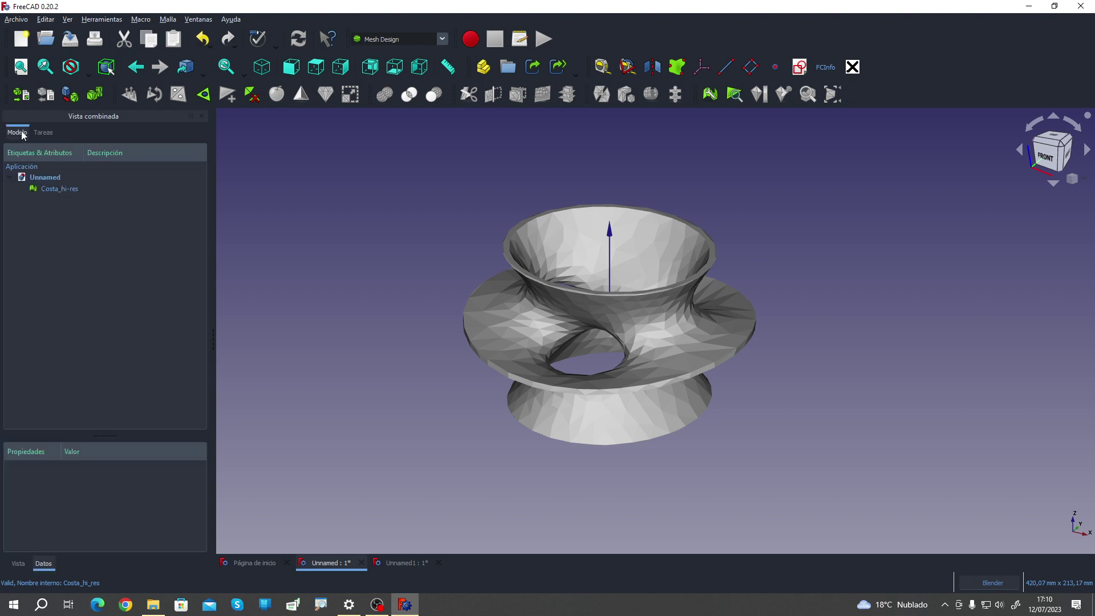
Step: Undo the heavier decimation to restore the 5280-point mesh and select Costa_hi-res
left_click(210, 45)
left_click(210, 61)
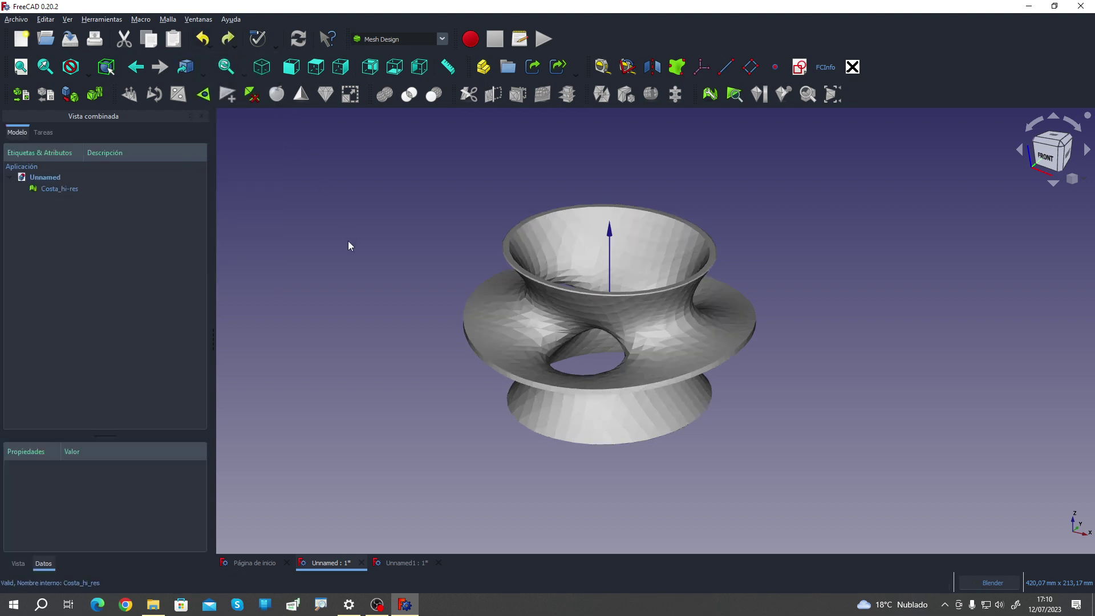
left_click(64, 188)
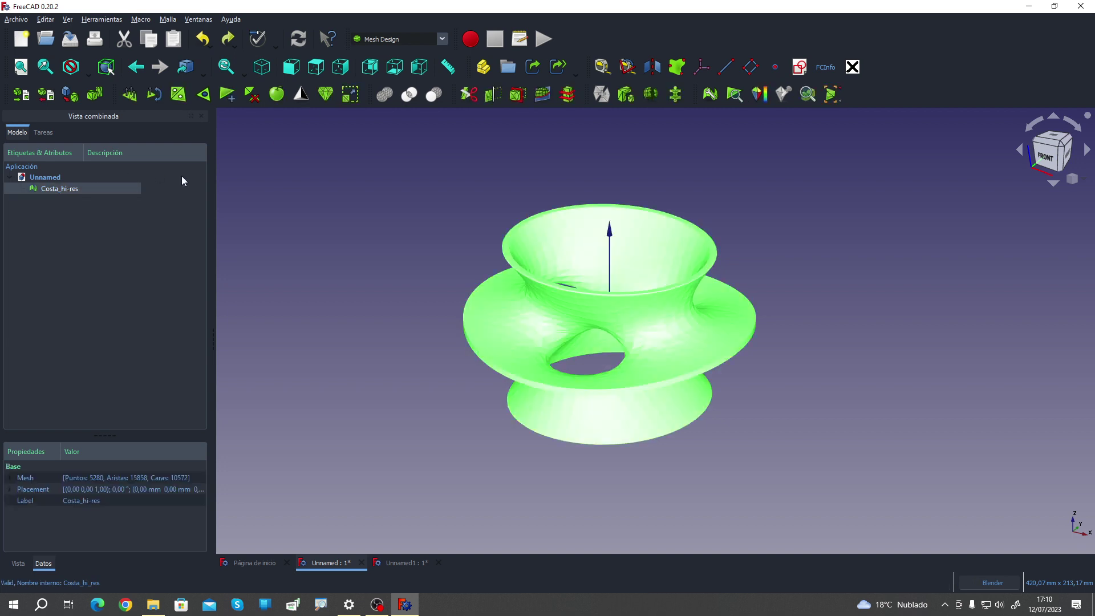
Step: Scale the mesh by 0,5, then undo the half-size scaling
left_click(350, 100)
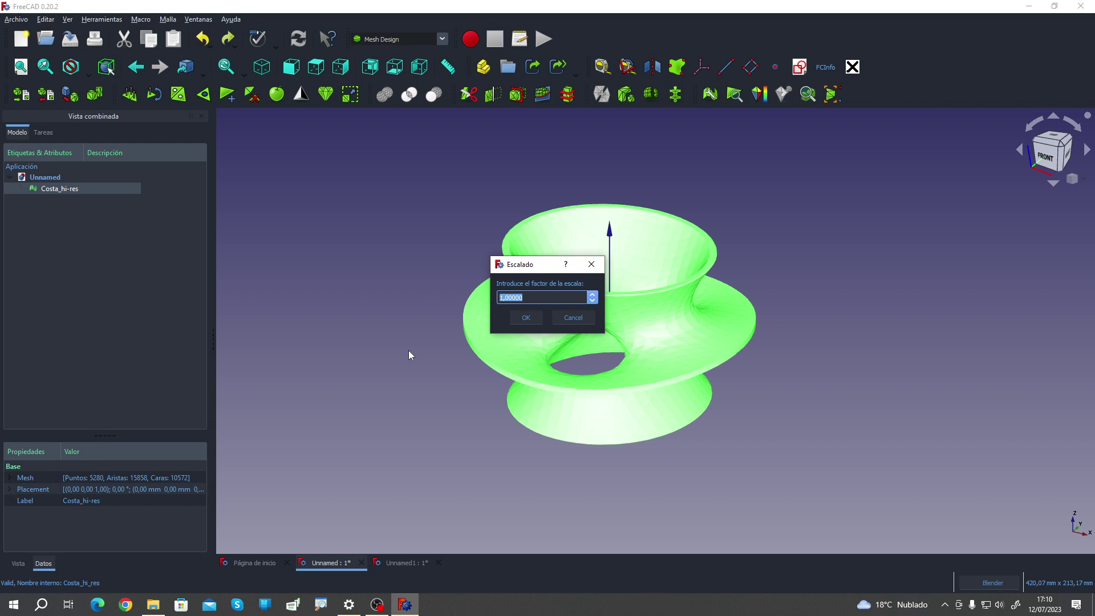
type(",5")
left_click(524, 326)
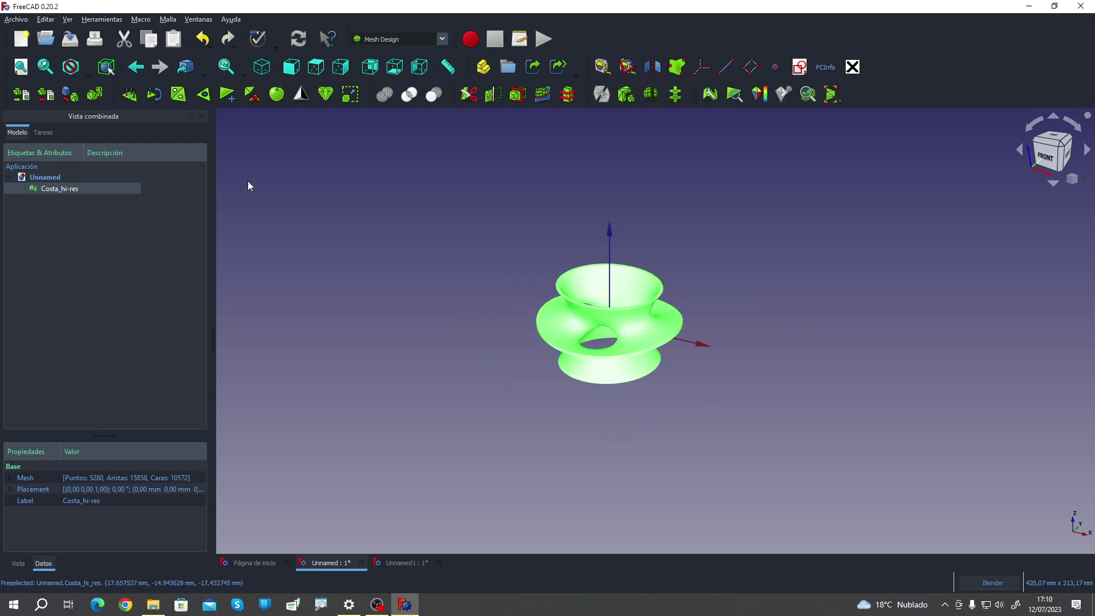
left_click(202, 39)
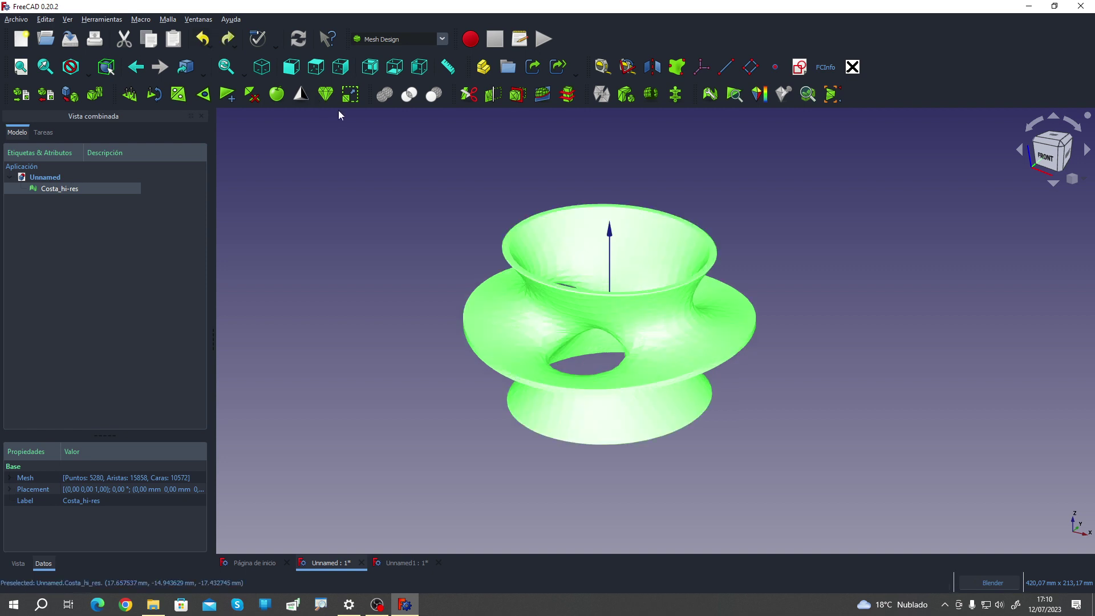
Step: Scale Costa_hi-res by a factor of 2 and inspect the enlarged mesh
left_click(351, 94)
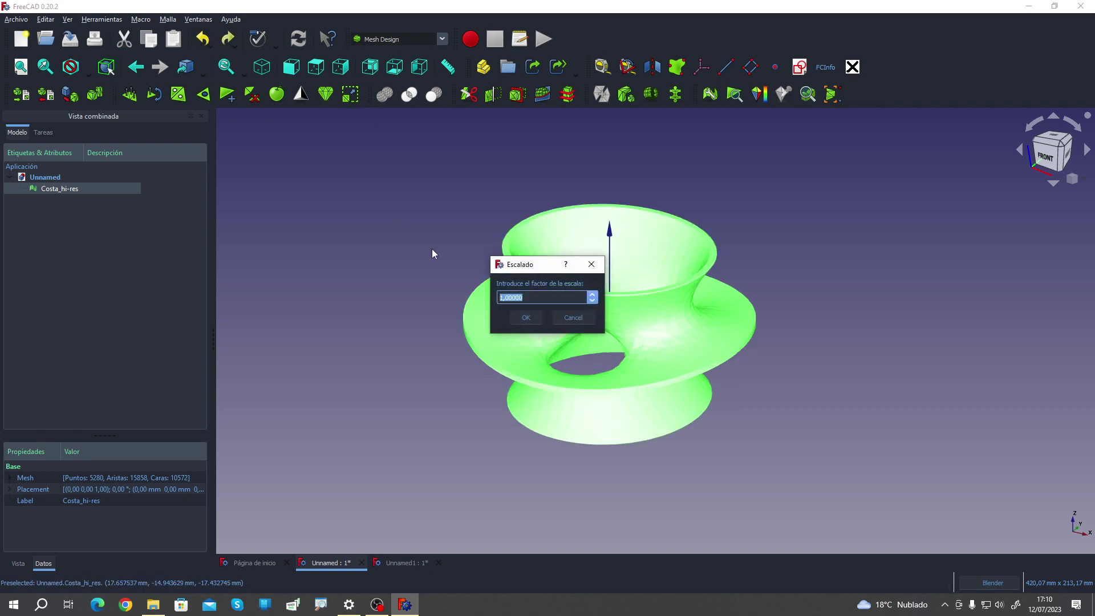
type("2")
left_click(526, 318)
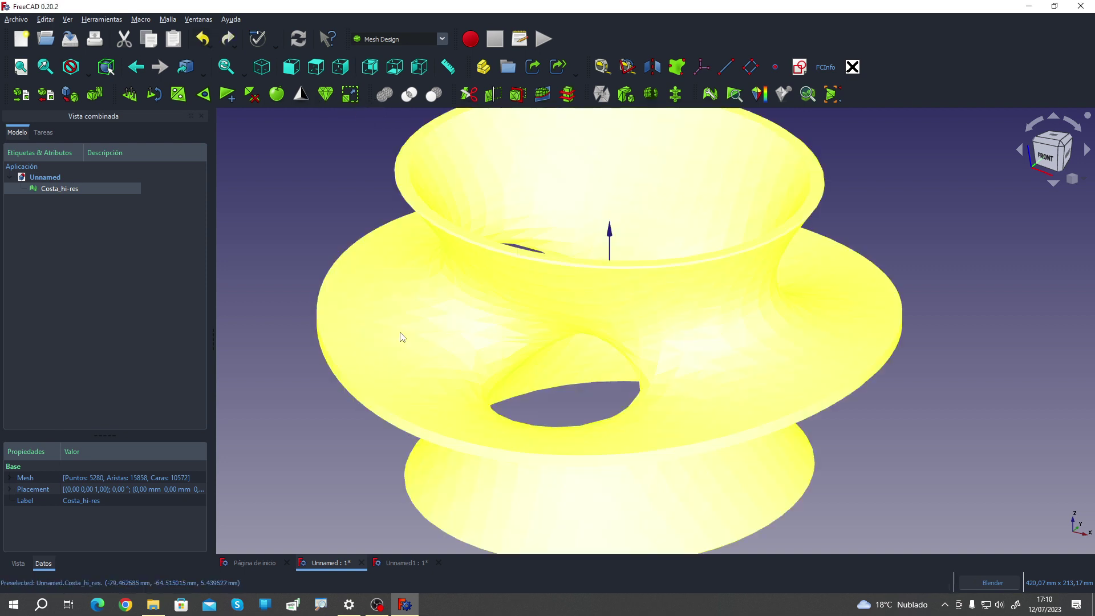
scroll(653, 355, "down", 4)
mouse_move(826, 372)
middle_mouse_down()
mouse_move(765, 247)
mouse_move(827, 388)
mouse_move(853, 376)
middle_mouse_up()
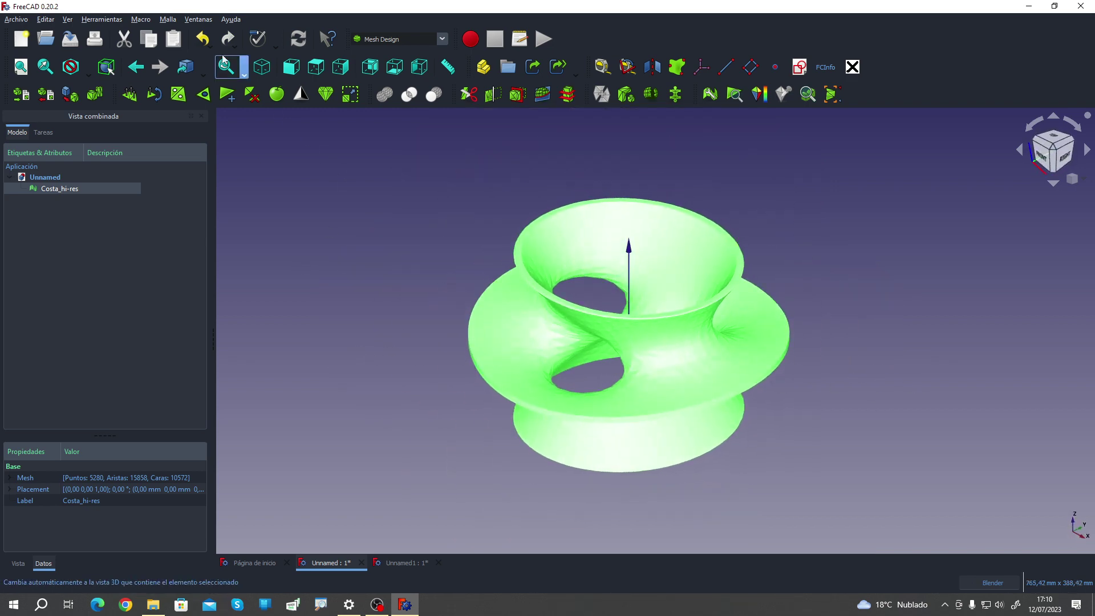
scroll(335, 285, "down", 2)
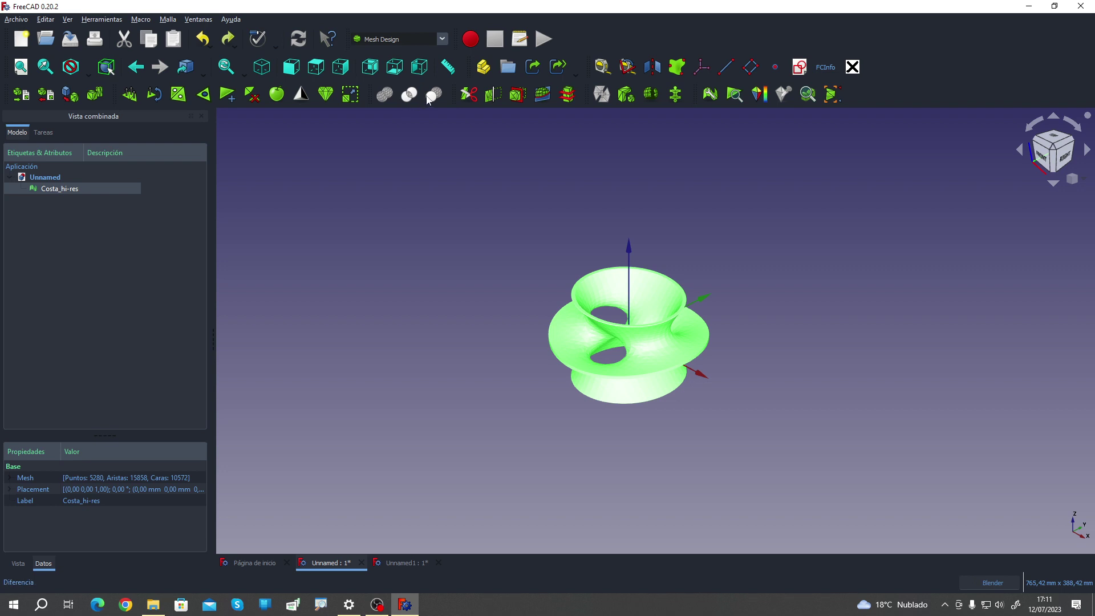
scroll(546, 311, "up", 2)
scroll(532, 341, "up", 2)
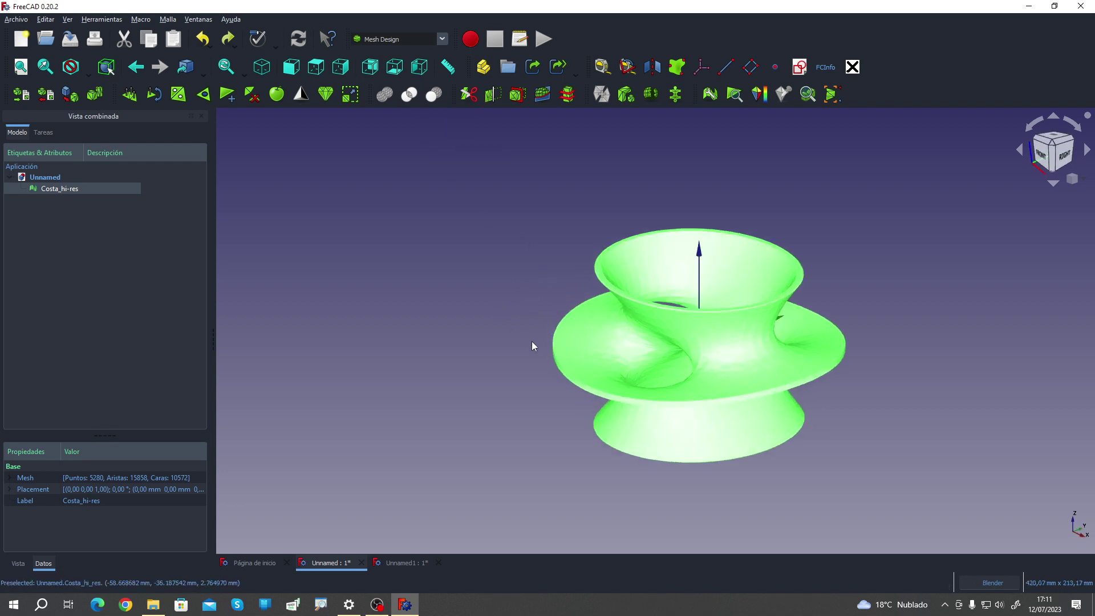
middle_click_drag(532, 346, 511, 325)
left_click(480, 331)
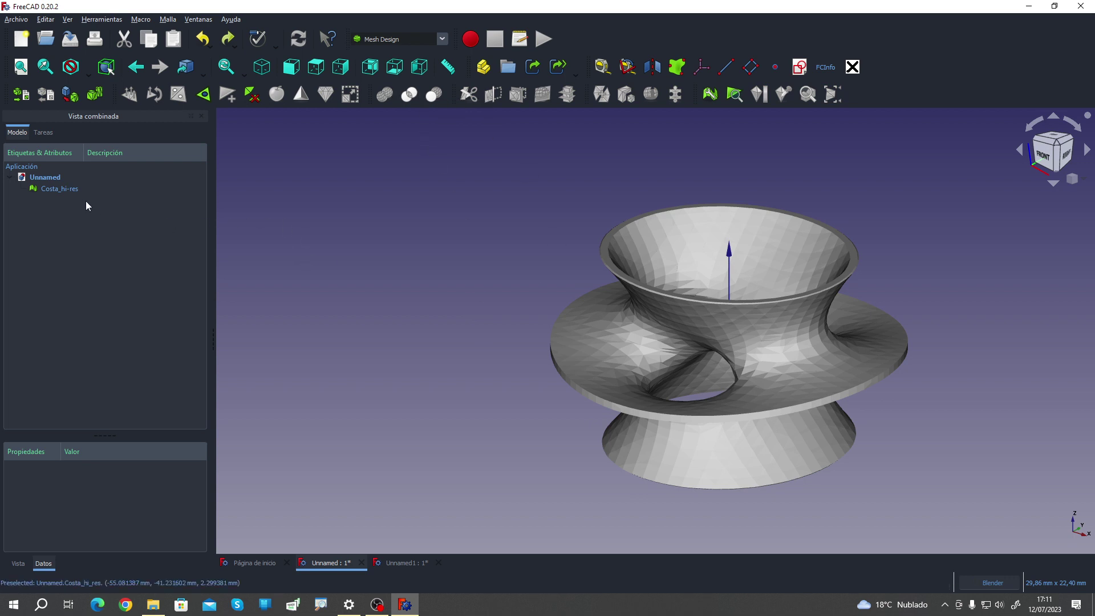
Step: Show Costa_hi-res's Vista properties (Shaded, line width 1,00) in an enlarged property editor
left_click(57, 190)
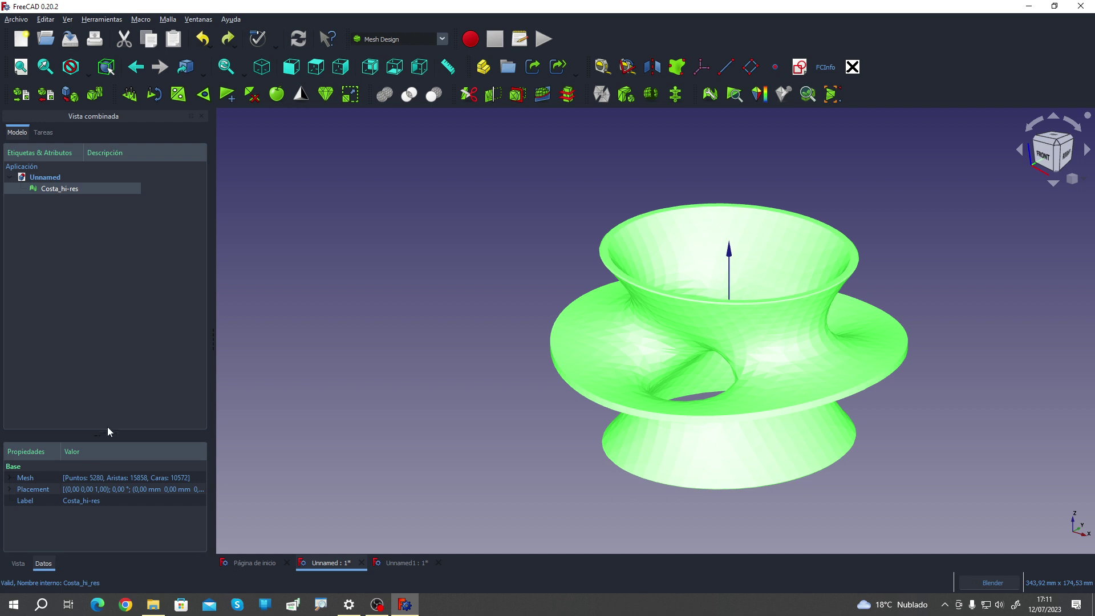
left_click_drag(107, 432, 105, 332)
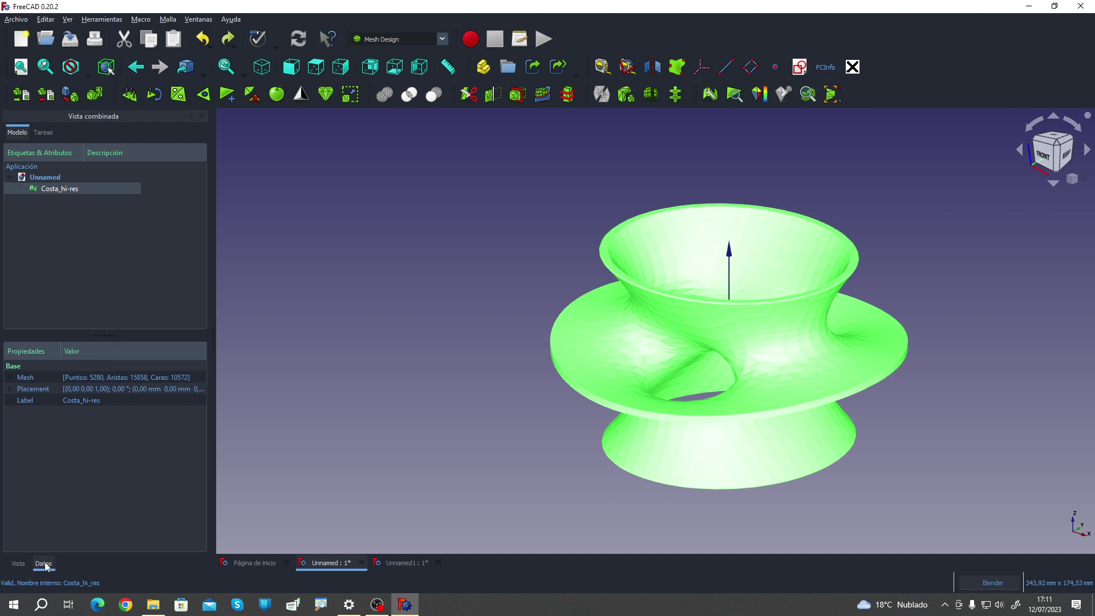
left_click(18, 563)
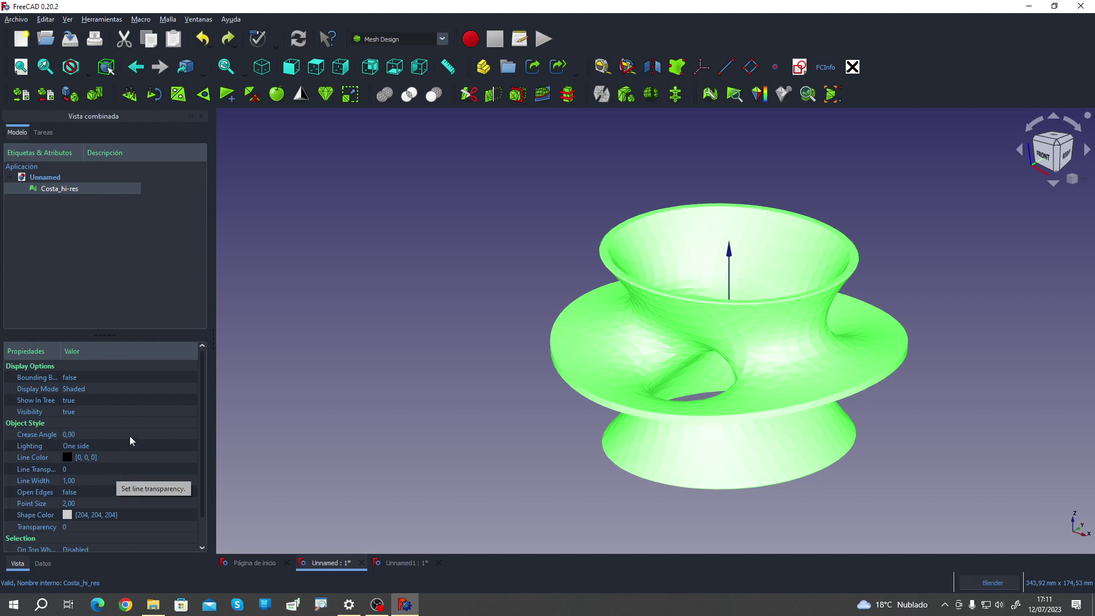
scroll(126, 448, "down", 1)
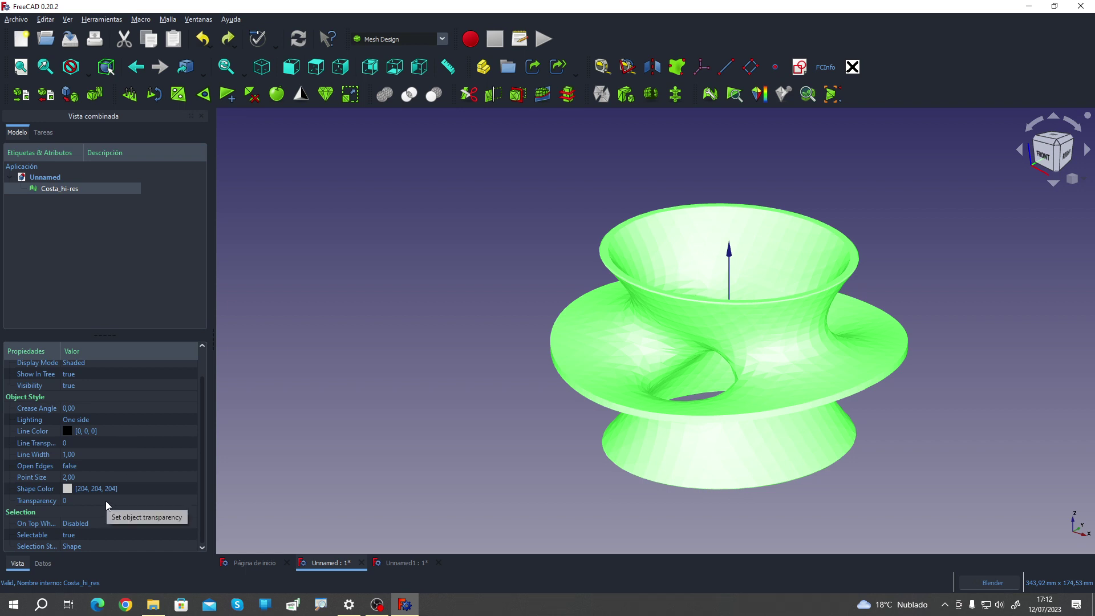
scroll(106, 505, "up", 1)
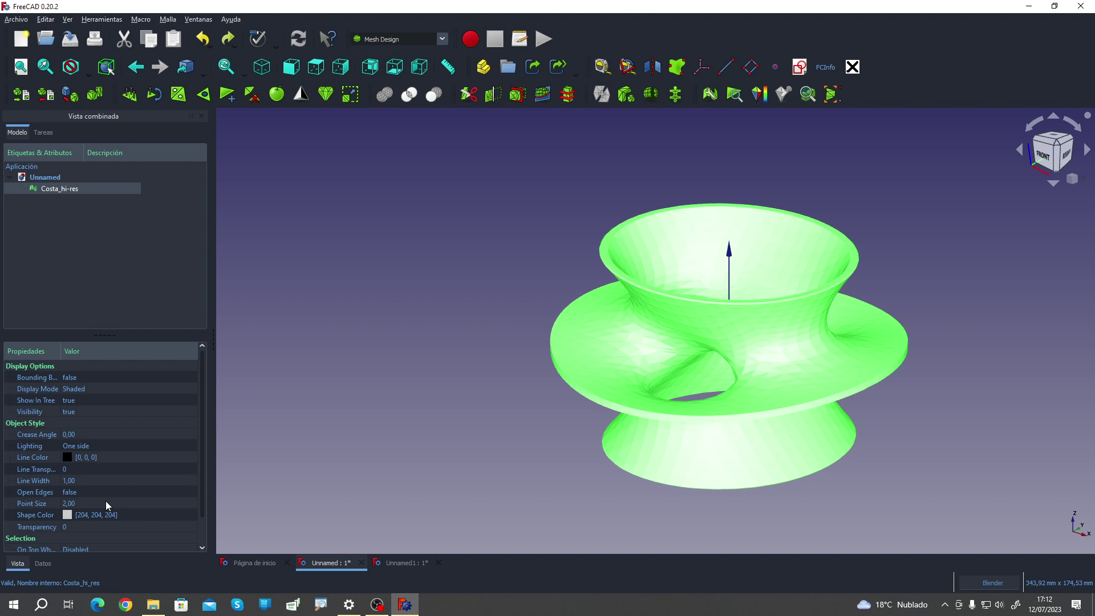
Step: Try Crease Angle values of 20, 30, 40 and 50 on the mesh
left_click(81, 432)
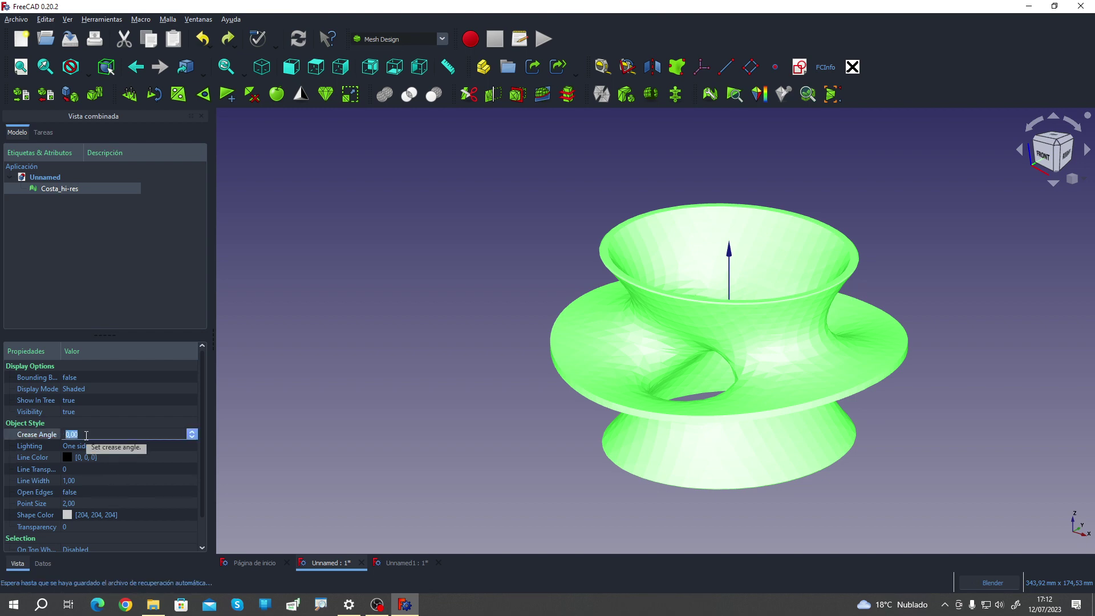
type("20")
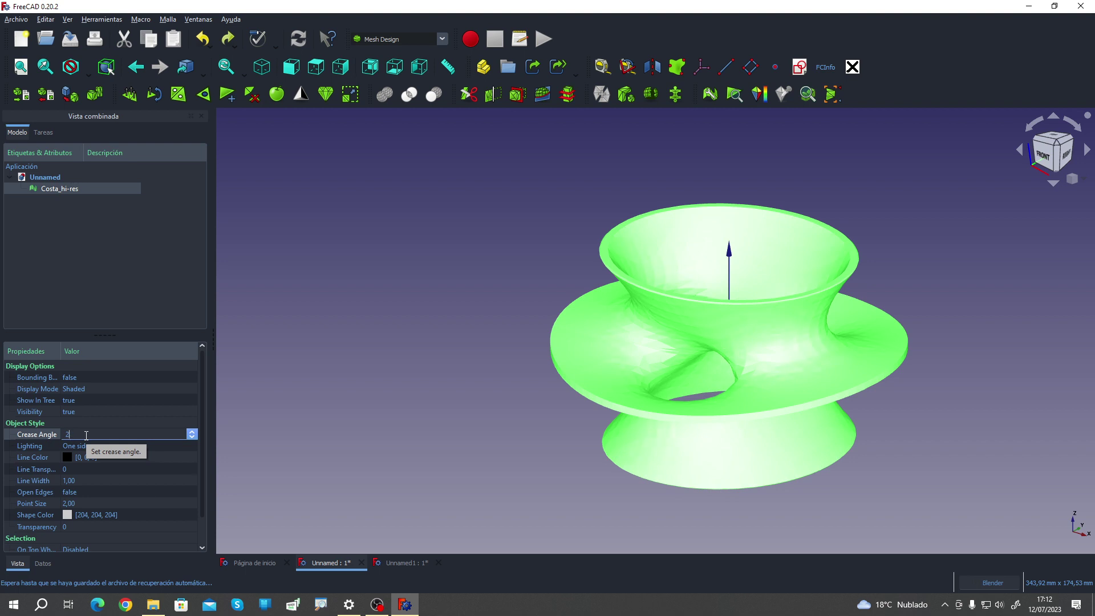
key("BackSpace")
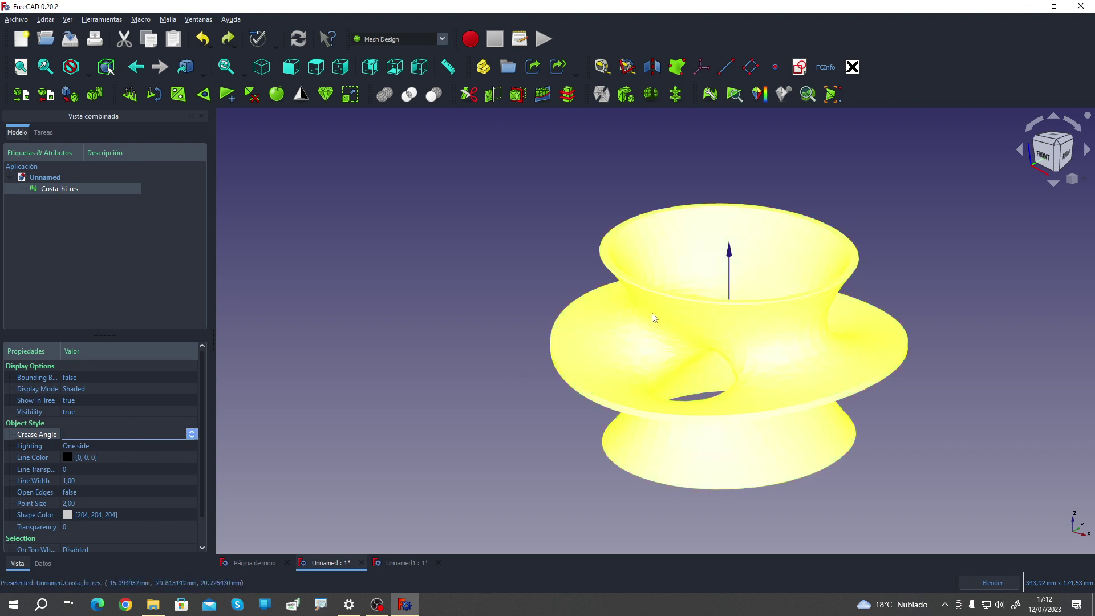
scroll(786, 371, "up", 5)
scroll(786, 371, "down", 5)
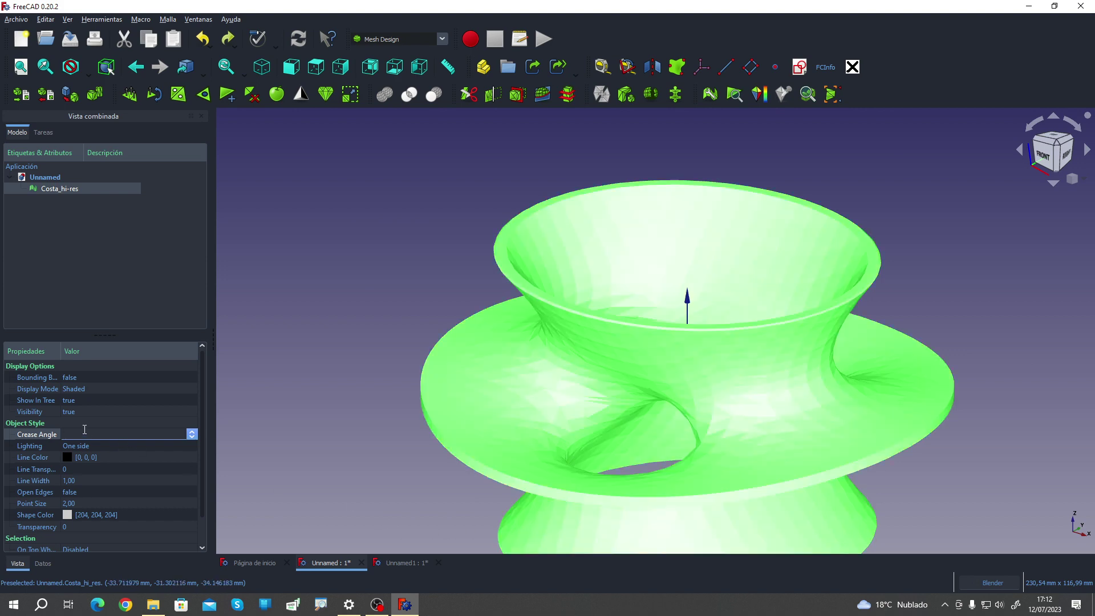
type("2")
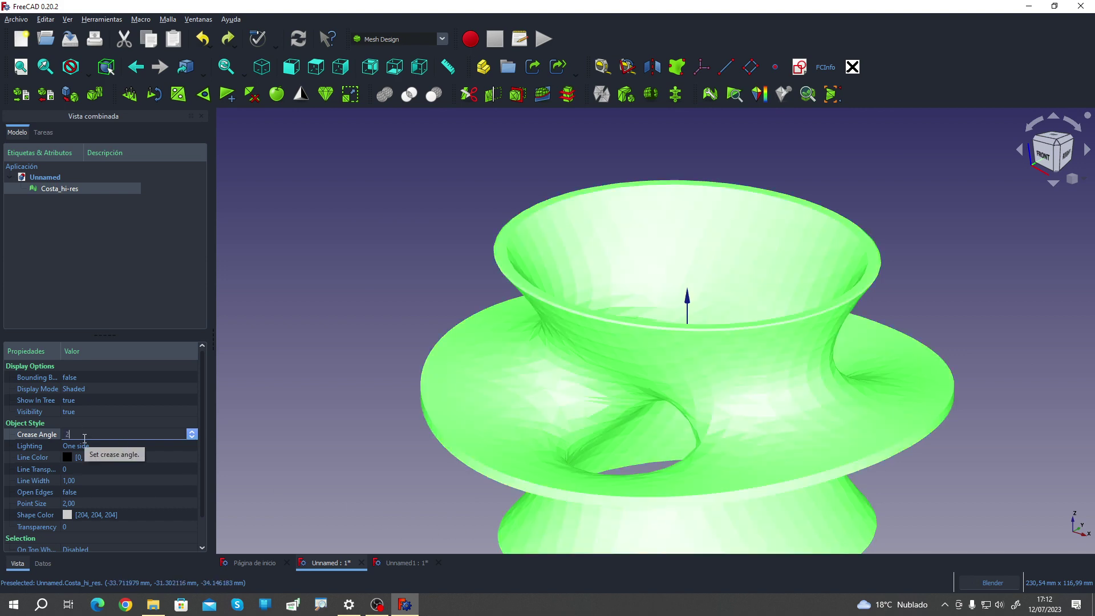
type("0")
key("BackSpace")
key("BackSpace")
type("30")
key("BackSpace")
key("BackSpace")
type("40")
key("BackSpace")
key("BackSpace")
type("50")
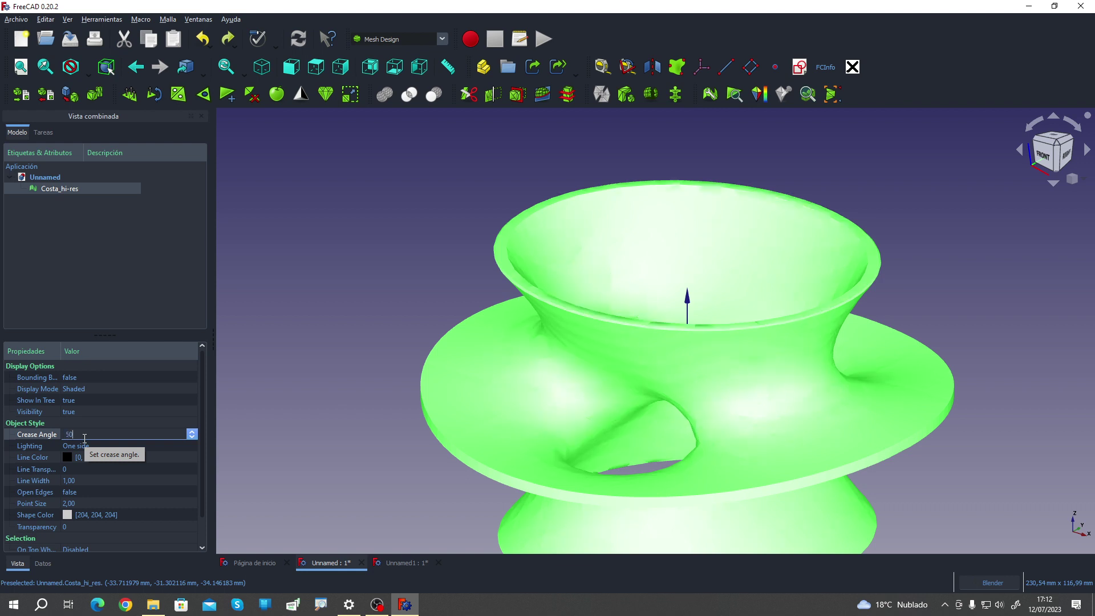
Step: Orbit around the mesh from the side and above to compare its shading
left_click(290, 367)
scroll(331, 282, "down", 3)
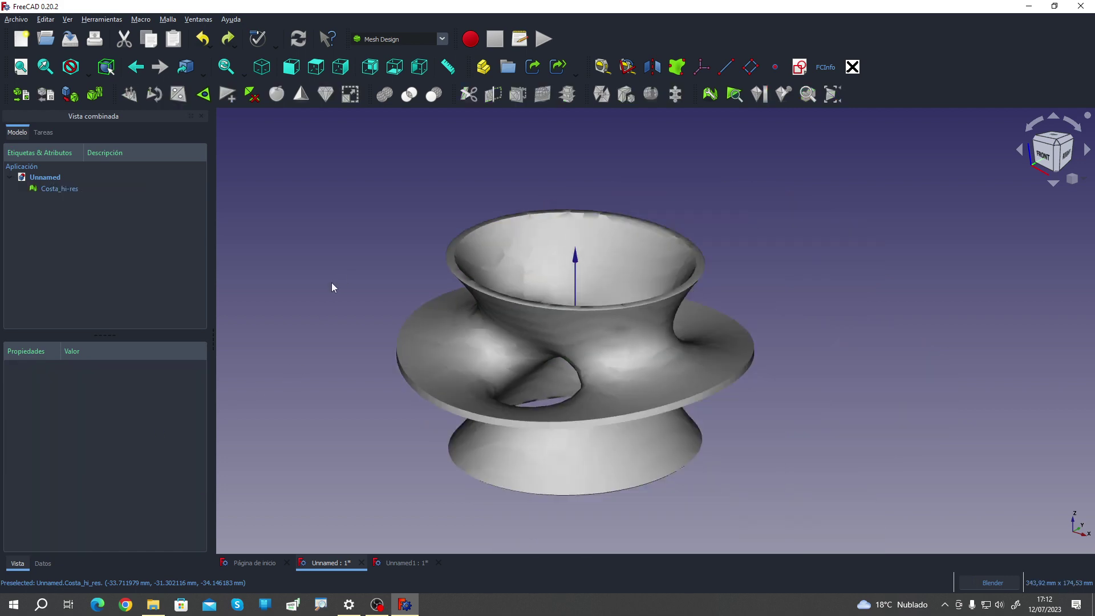
mouse_move(331, 283)
middle_mouse_down()
mouse_move(602, 238)
mouse_move(580, 217)
mouse_move(443, 237)
mouse_move(408, 179)
mouse_move(354, 259)
mouse_move(301, 289)
mouse_move(870, 411)
mouse_move(645, 391)
middle_mouse_up()
mouse_move(579, 345)
middle_mouse_down()
mouse_move(729, 459)
mouse_move(725, 523)
mouse_move(782, 452)
mouse_move(973, 435)
mouse_move(364, 499)
mouse_move(524, 487)
middle_mouse_up()
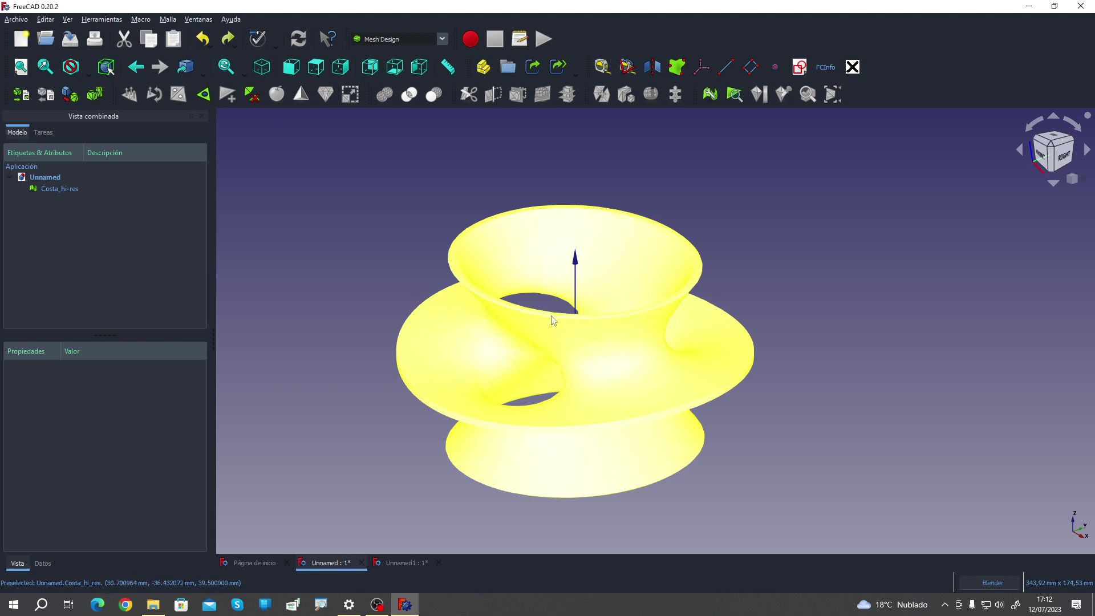
mouse_move(342, 494)
middle_mouse_down()
mouse_move(413, 488)
mouse_move(404, 478)
middle_mouse_up()
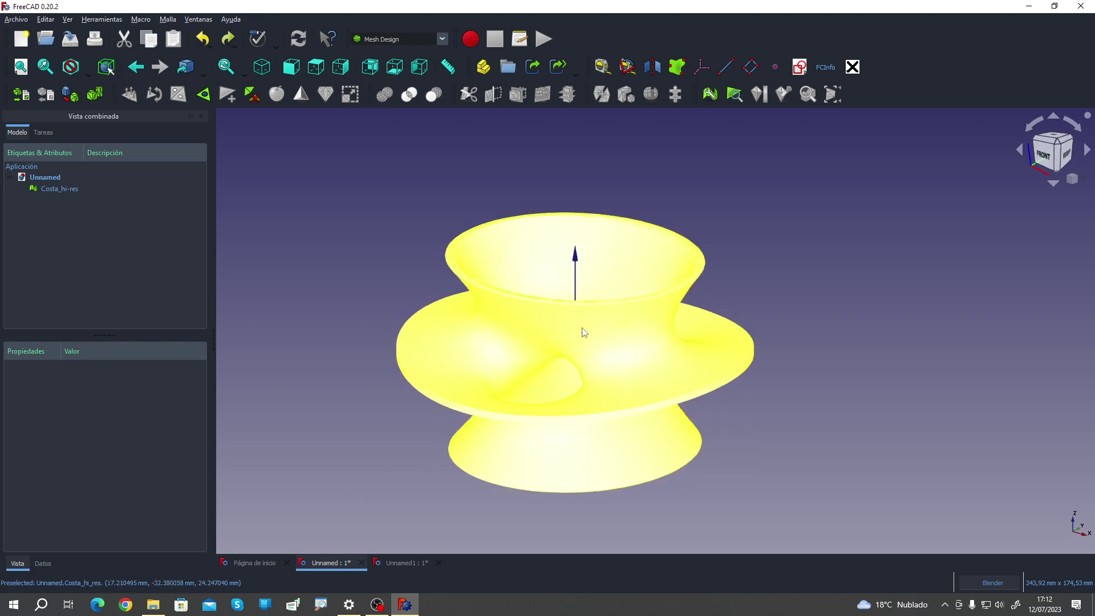
Step: Set Costa_hi-res's Crease Angle to 1, then to 0 for flat faceted shading
left_click(66, 189)
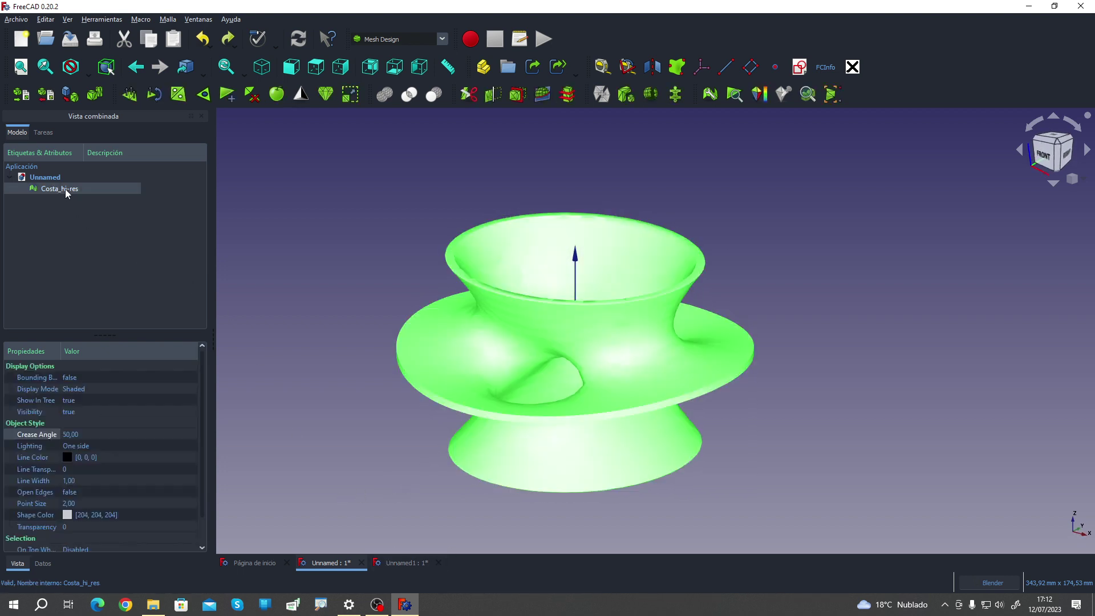
left_click(104, 438)
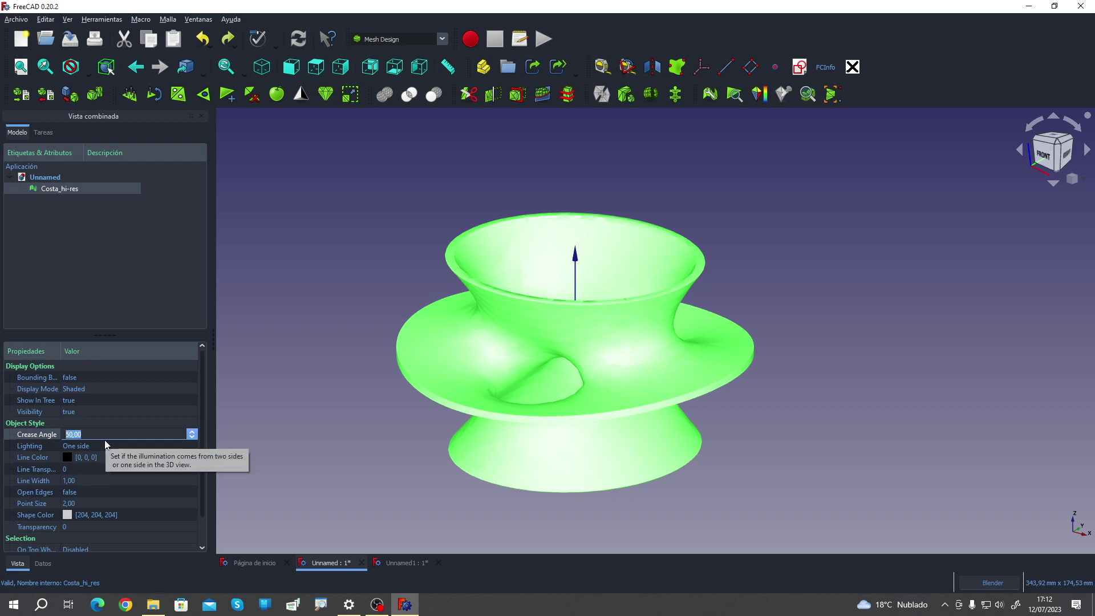
type("0")
key("Return")
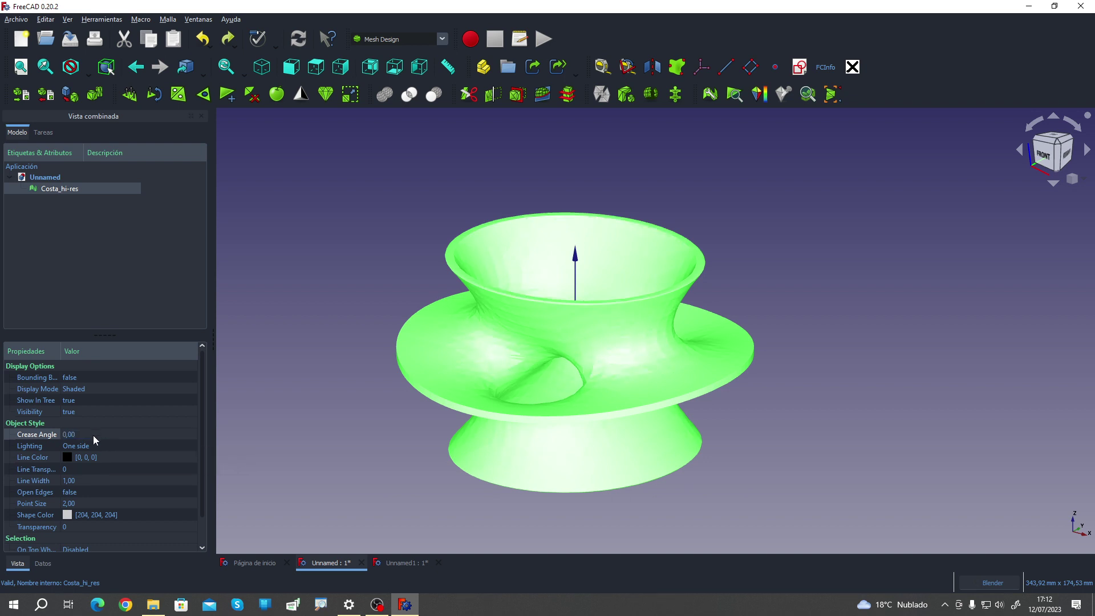
left_click(94, 435)
type("1")
key("Return")
left_click(94, 436)
type("0")
key("Return")
Step: Orbit to inspect the faceted shading and reselect Costa_hi-res
left_click(399, 446)
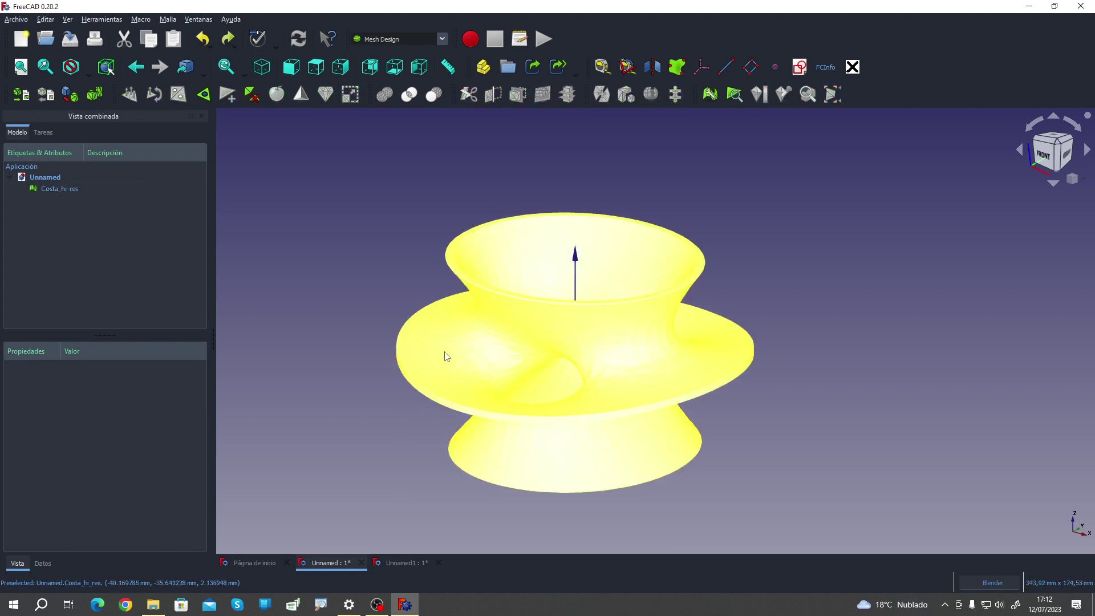
middle_click_drag(893, 433, 809, 429)
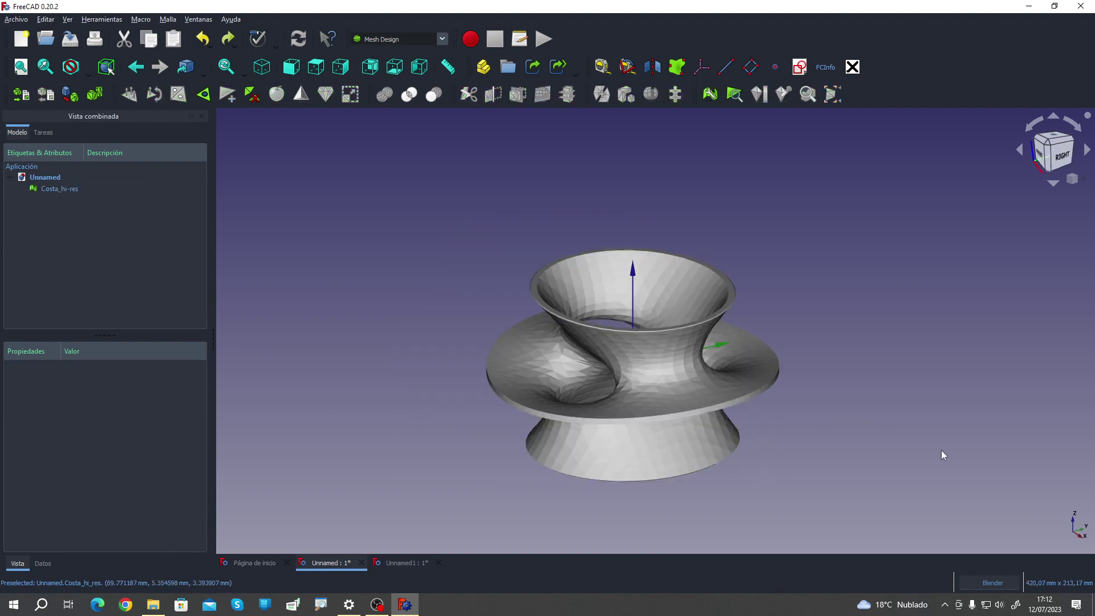
middle_click_drag(941, 450, 946, 450)
scroll(924, 393, "up", 1)
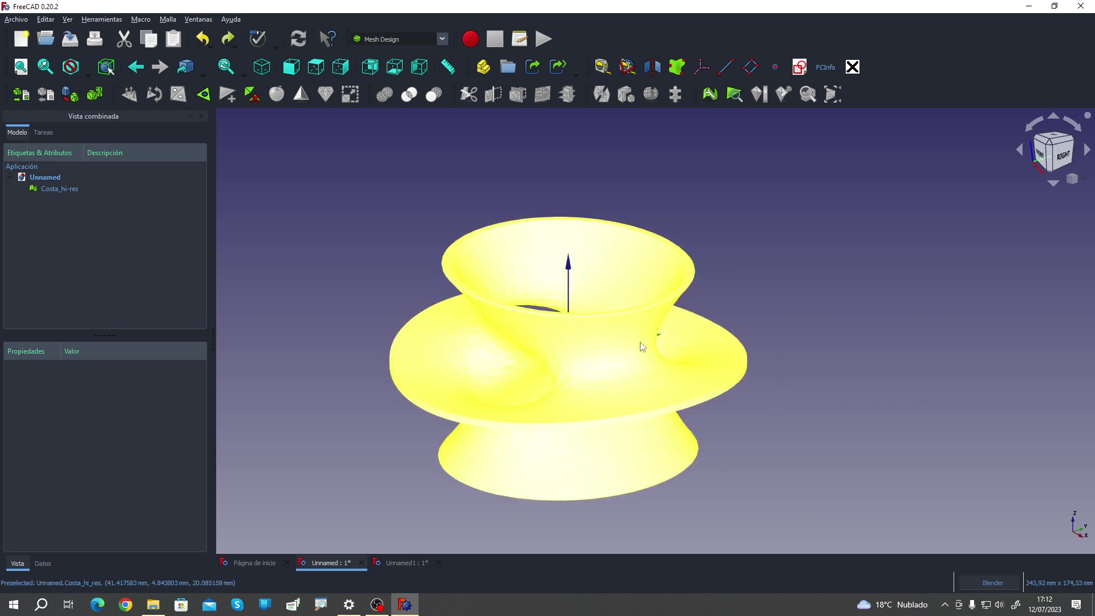
left_click(80, 188)
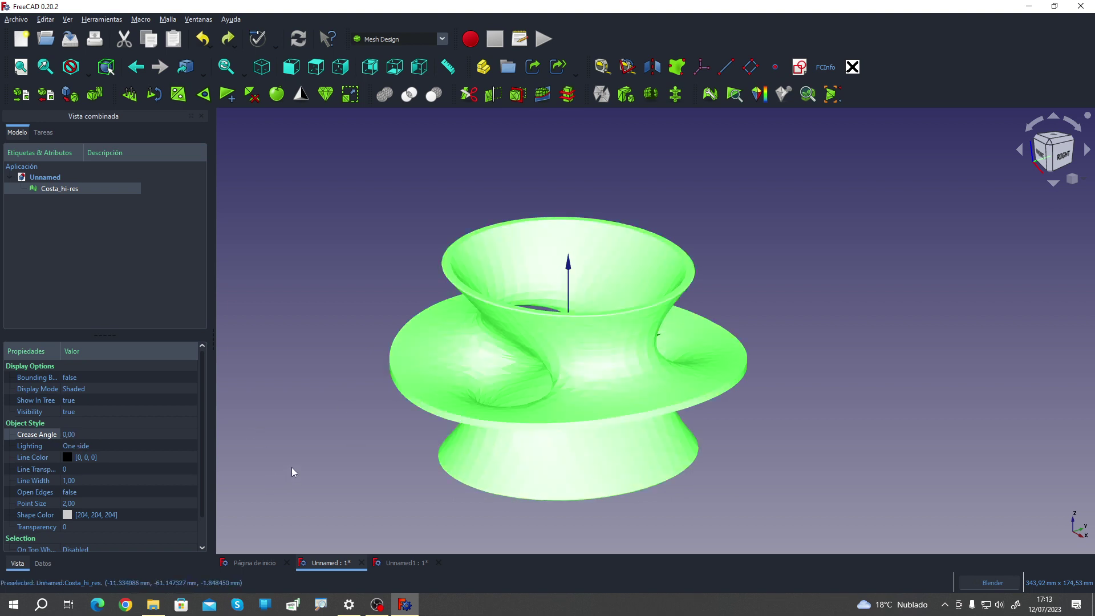
mouse_move(337, 235)
middle_mouse_down()
mouse_move(329, 241)
mouse_move(350, 236)
middle_mouse_up()
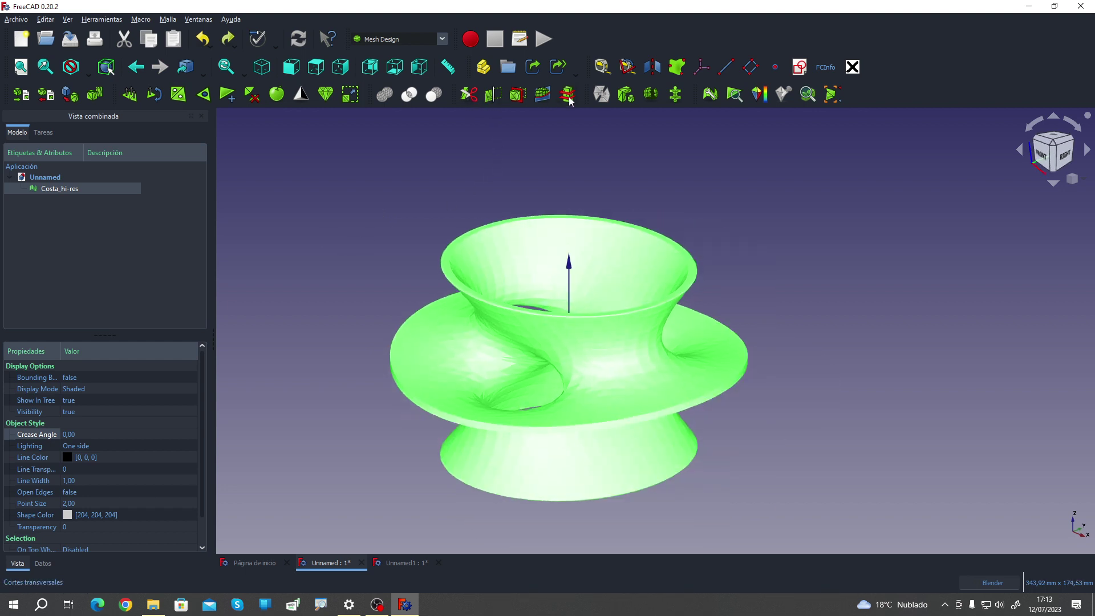
left_click(470, 98)
left_click(517, 162)
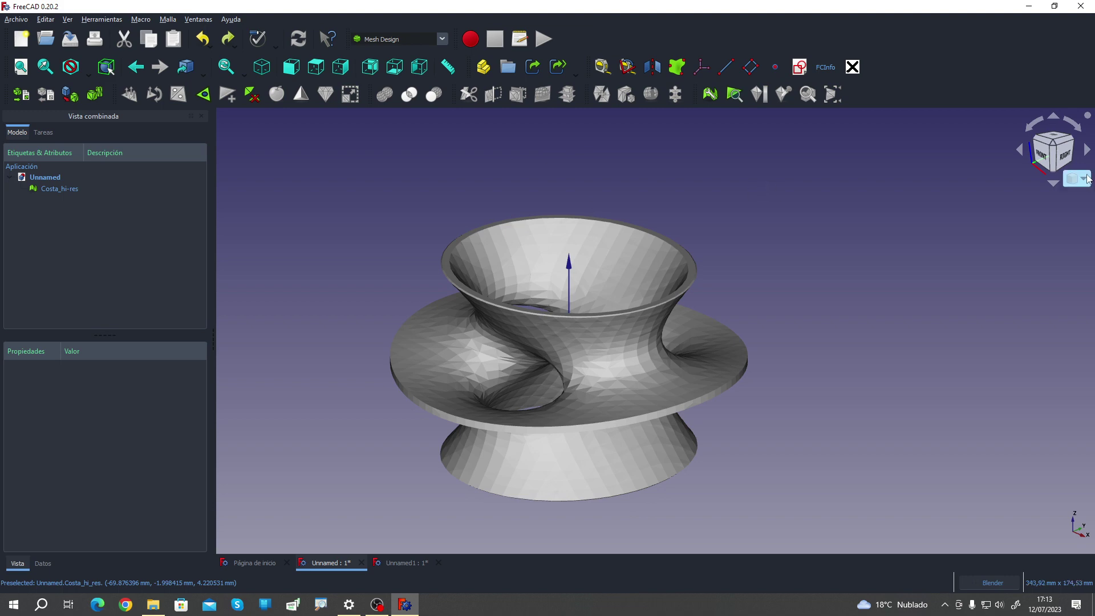
Step: Switch to the top view, zoom out, and pan Costa_hi-res to the right side
left_click(1056, 140)
scroll(816, 234, "down", 2)
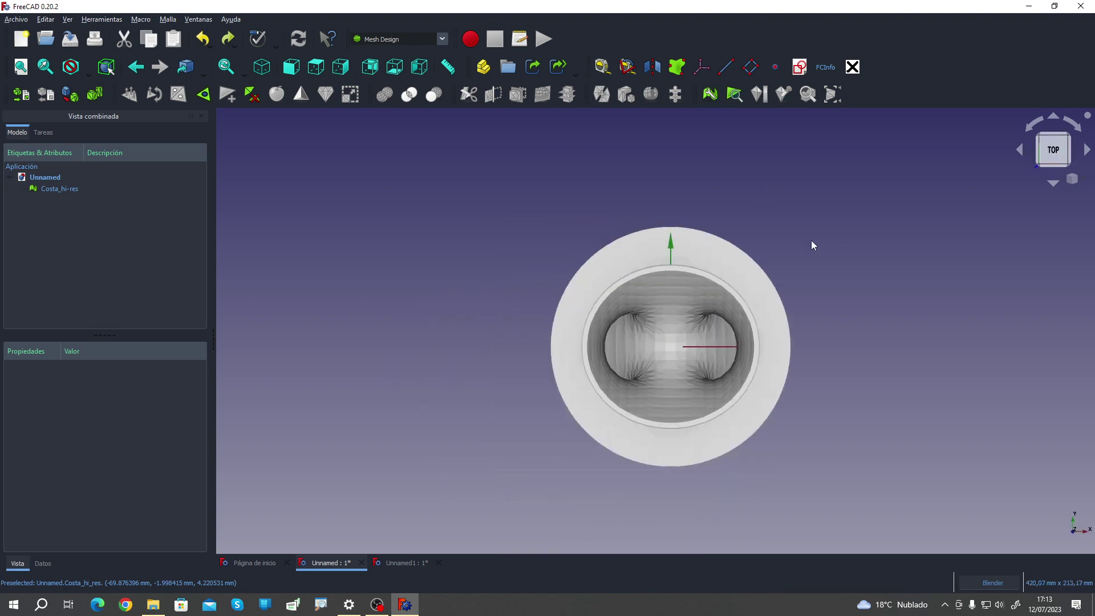
scroll(941, 358, "up", 1)
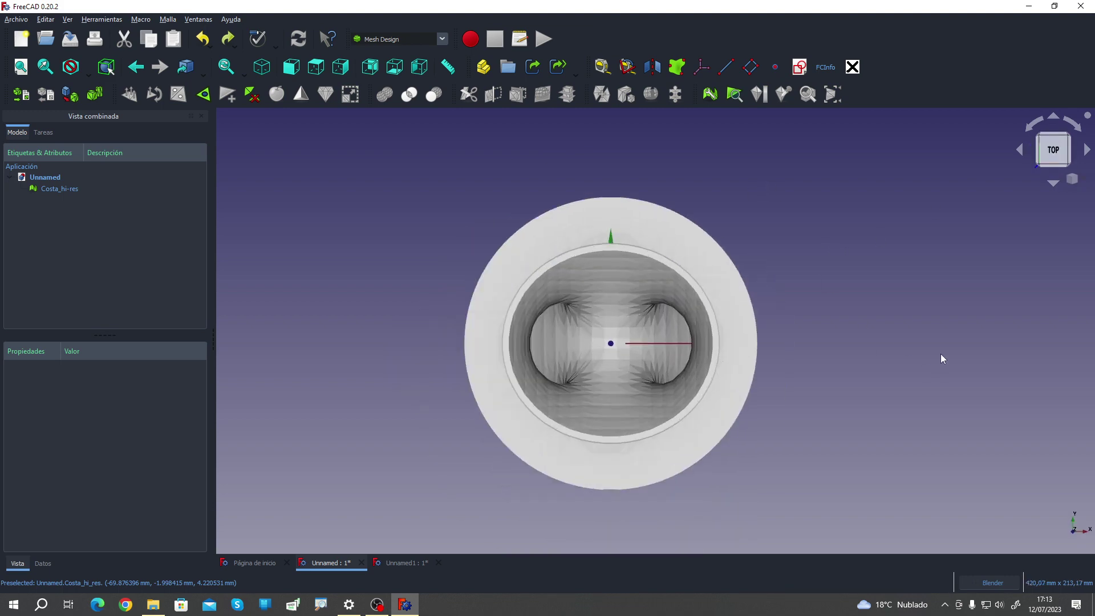
left_click(59, 189)
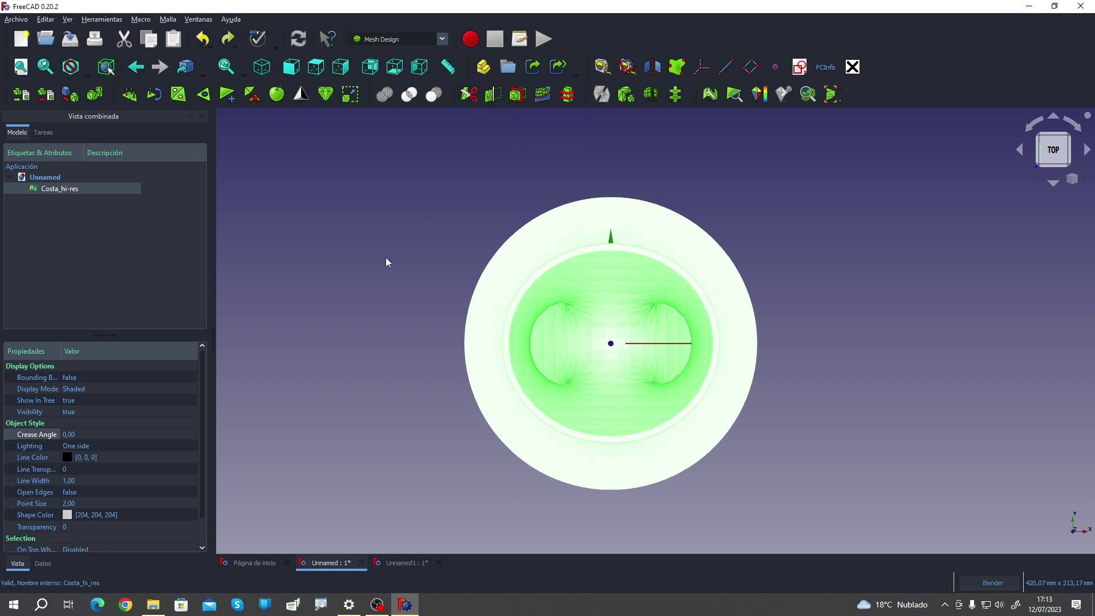
scroll(484, 305, "down", 4)
left_click(587, 418)
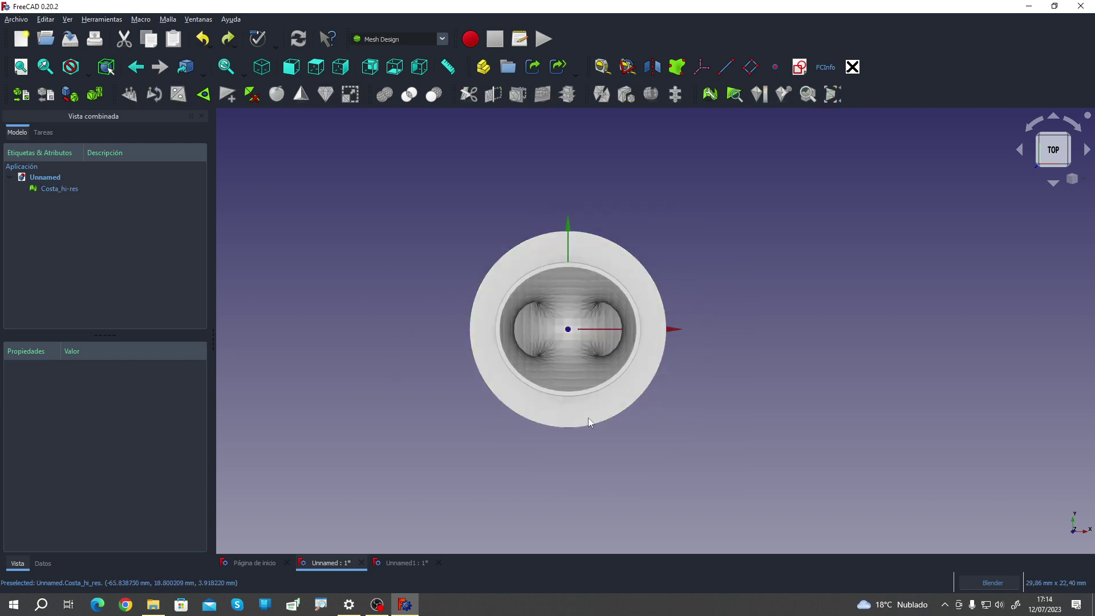
middle_click_drag(556, 371, 864, 384, "shift")
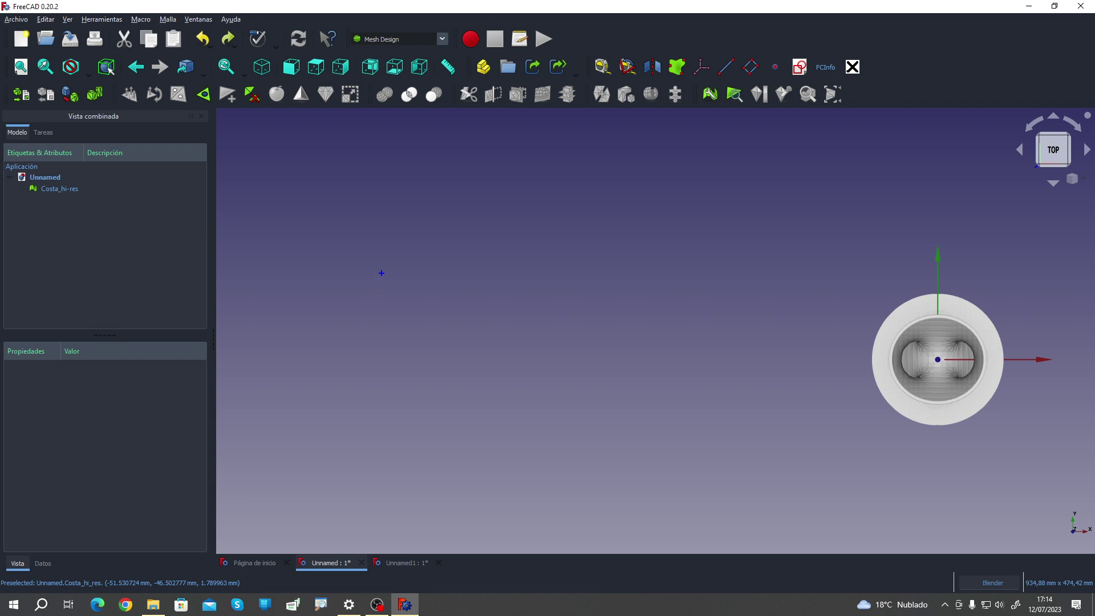
mouse_move(382, 273)
left_mouse_down()
mouse_move(423, 275)
mouse_move(398, 275)
mouse_move(461, 367)
mouse_move(470, 299)
mouse_move(453, 272)
mouse_move(423, 275)
mouse_move(529, 278)
mouse_move(518, 365)
mouse_move(478, 277)
left_mouse_up()
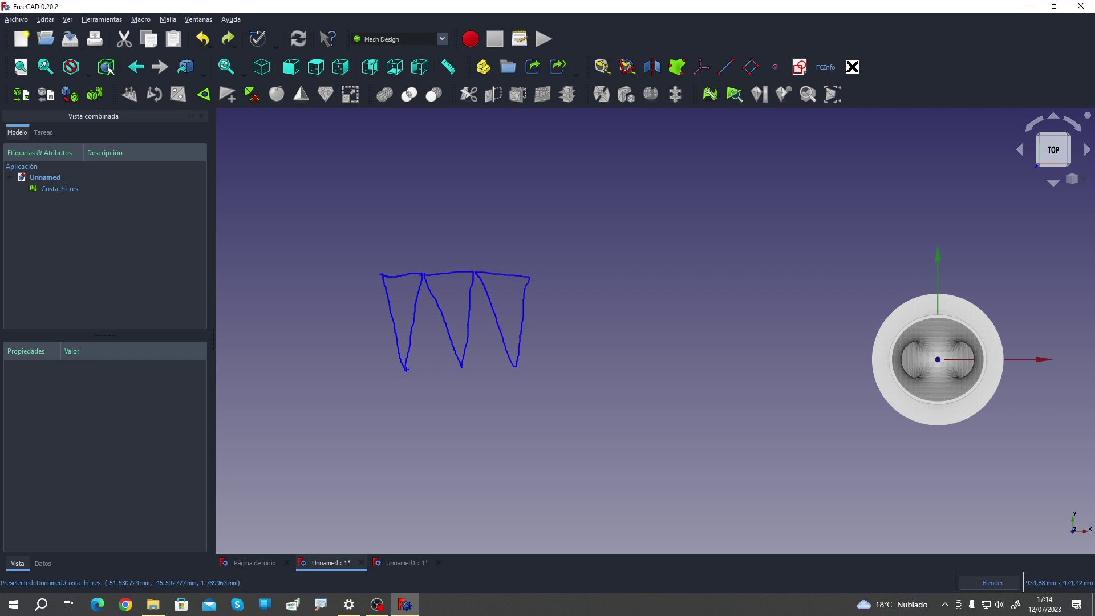
left_click_drag(405, 368, 516, 366)
left_click_drag(548, 322, 379, 325)
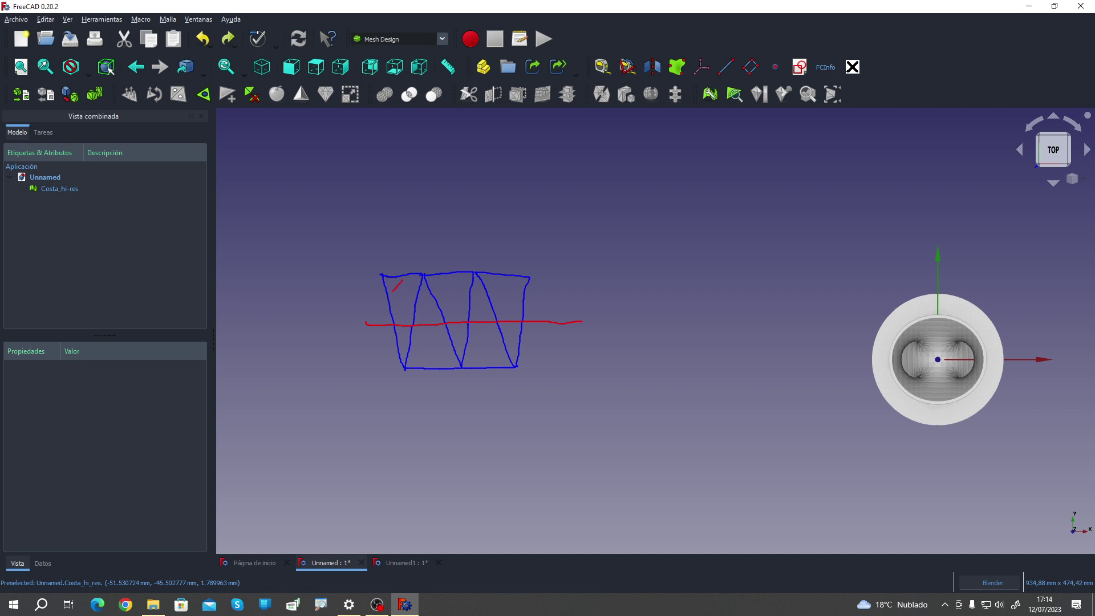
left_click_drag(393, 290, 415, 347)
left_click_drag(425, 304, 428, 357)
left_click_drag(457, 281, 460, 334)
left_click_drag(509, 295, 507, 339)
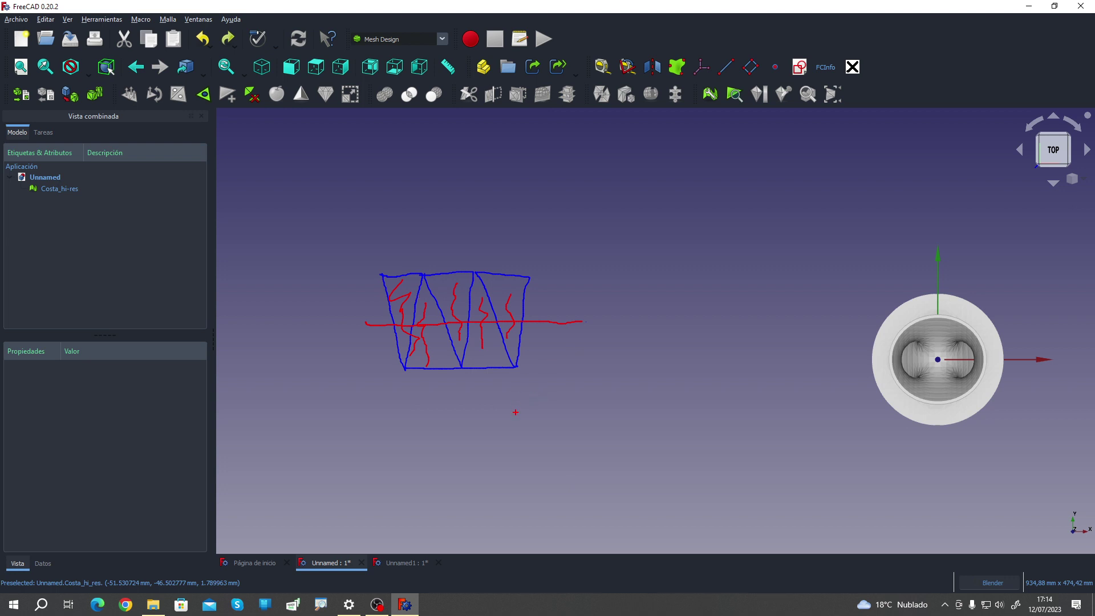
key("Escape")
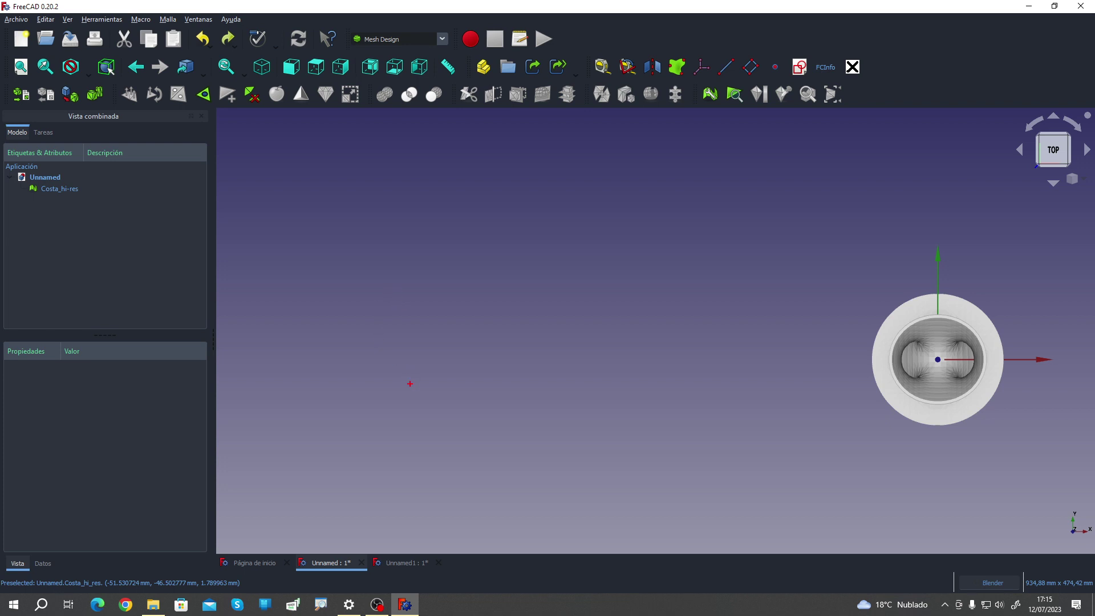
mouse_move(407, 388)
left_mouse_down()
mouse_move(441, 315)
mouse_move(465, 371)
mouse_move(455, 384)
mouse_move(410, 382)
mouse_move(492, 365)
mouse_move(519, 325)
mouse_move(539, 329)
mouse_move(566, 383)
mouse_move(475, 383)
left_mouse_up()
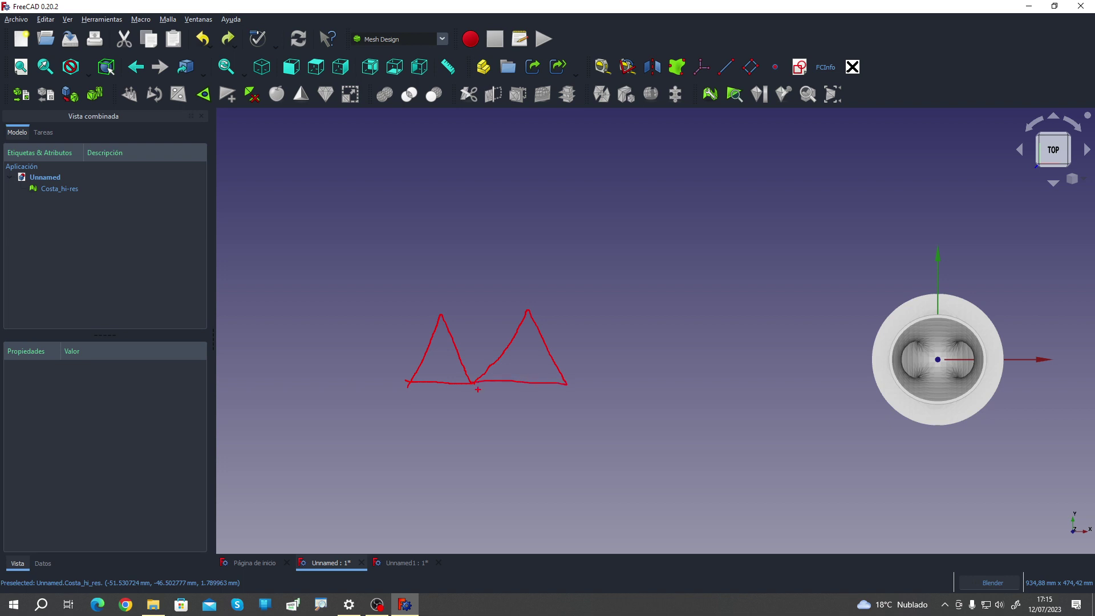
mouse_move(408, 379)
left_mouse_down()
mouse_move(355, 252)
mouse_move(438, 250)
mouse_move(433, 307)
left_mouse_up()
left_click_drag(455, 254, 427, 330)
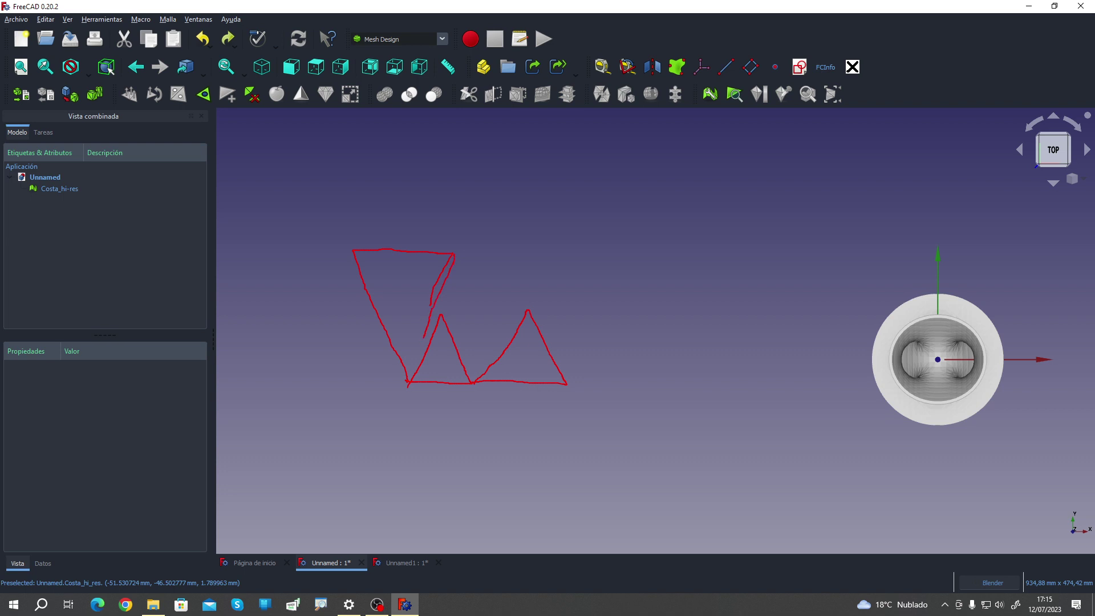
left_click_drag(454, 260, 425, 341)
mouse_move(454, 251)
left_mouse_down()
mouse_move(521, 257)
mouse_move(530, 312)
left_mouse_up()
mouse_move(537, 258)
left_mouse_down()
mouse_move(589, 262)
mouse_move(573, 378)
left_mouse_up()
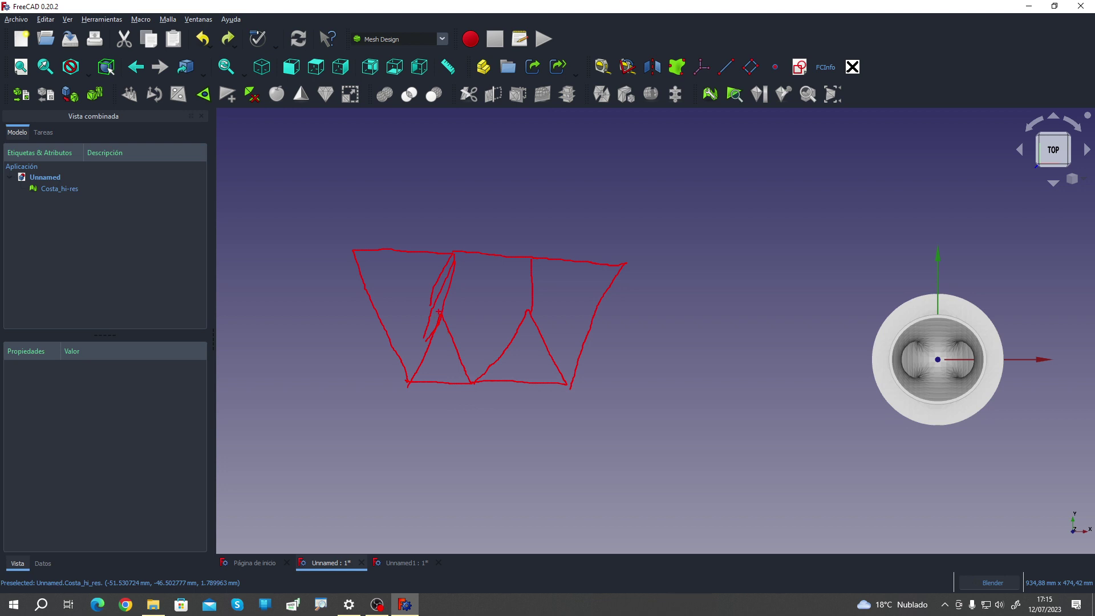
mouse_move(455, 315)
left_mouse_down()
mouse_move(525, 311)
mouse_move(618, 268)
left_mouse_up()
mouse_move(685, 312)
left_mouse_down()
mouse_move(405, 310)
mouse_move(320, 298)
left_mouse_up()
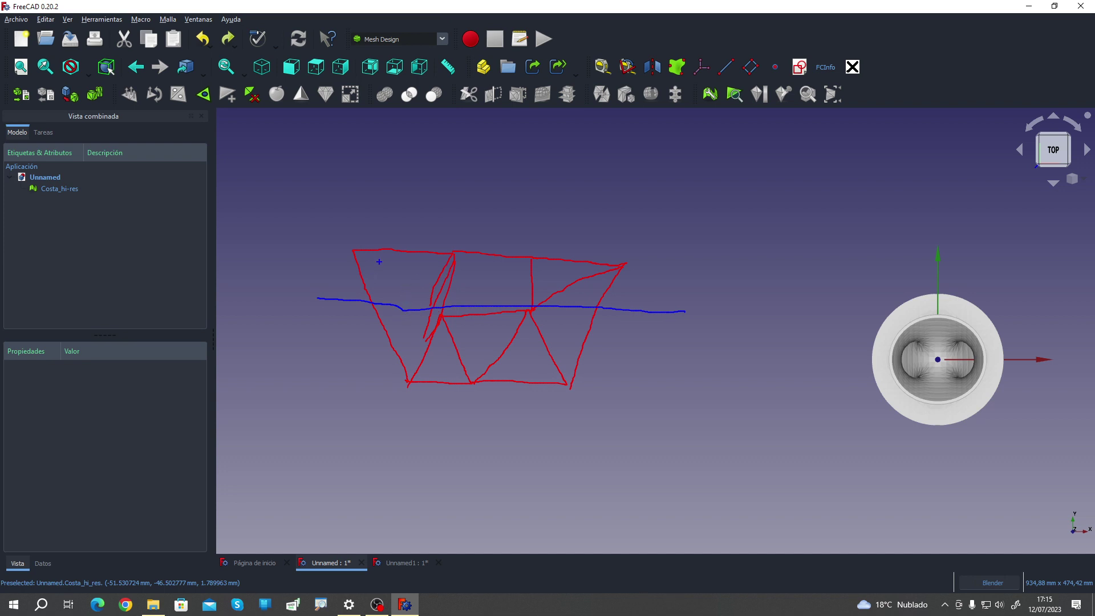
mouse_move(379, 261)
left_mouse_down()
mouse_move(396, 330)
mouse_move(411, 339)
left_mouse_up()
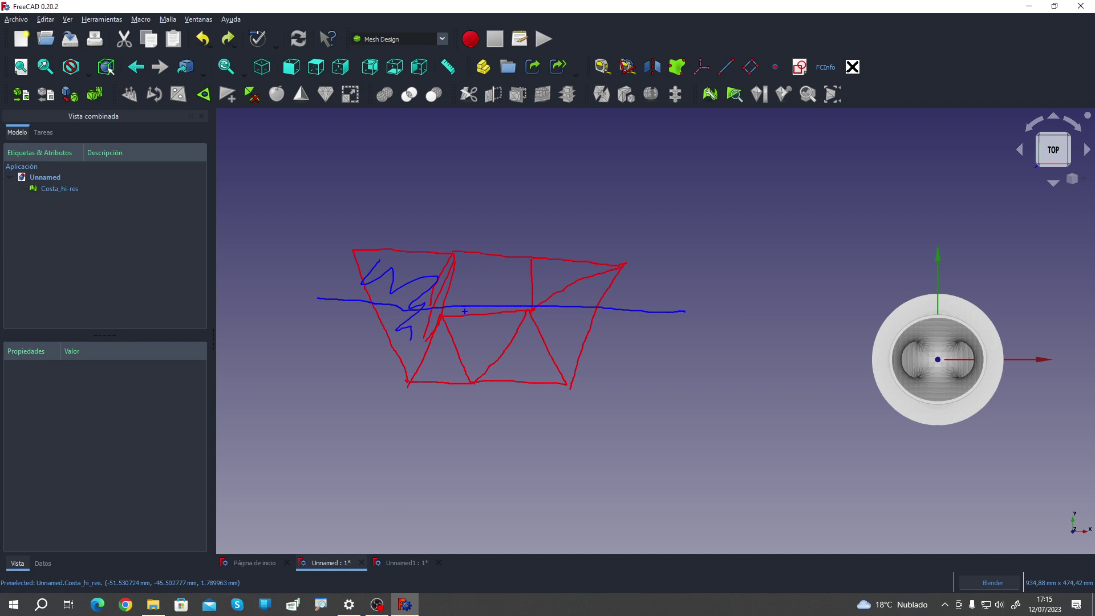
mouse_move(477, 269)
left_mouse_down()
mouse_move(473, 288)
mouse_move(500, 302)
left_mouse_up()
mouse_move(590, 290)
left_mouse_down()
mouse_move(563, 306)
mouse_move(566, 349)
left_mouse_up()
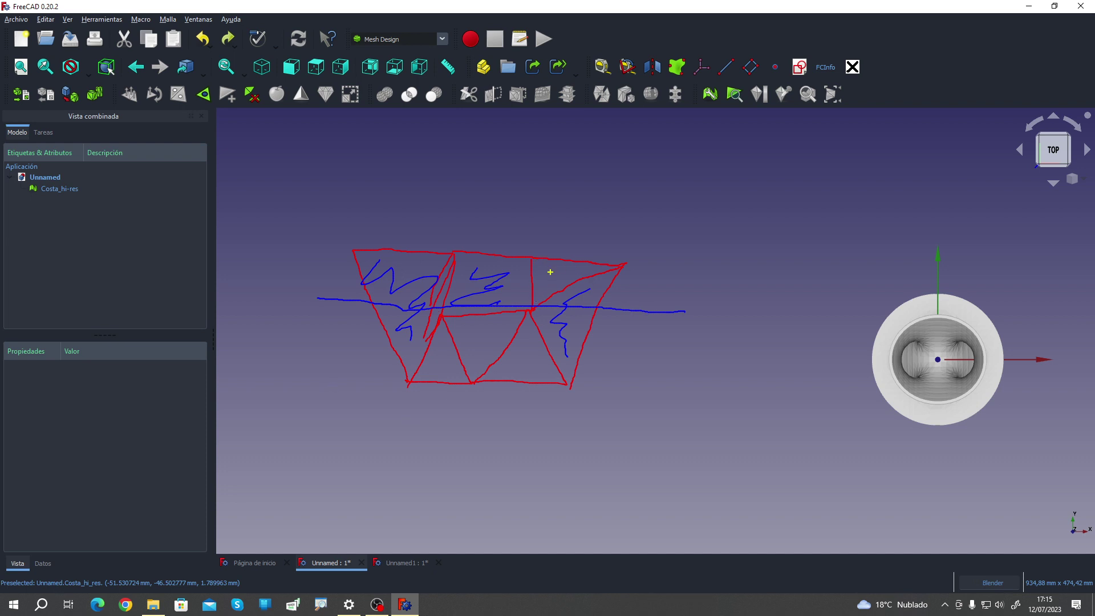
mouse_move(549, 274)
left_mouse_down()
mouse_move(568, 265)
mouse_move(540, 288)
mouse_move(567, 268)
left_mouse_up()
mouse_move(534, 333)
left_mouse_down()
mouse_move(536, 371)
mouse_move(534, 334)
mouse_move(494, 343)
mouse_move(497, 317)
left_mouse_up()
mouse_move(448, 351)
left_mouse_down()
mouse_move(440, 366)
mouse_move(449, 355)
left_mouse_up()
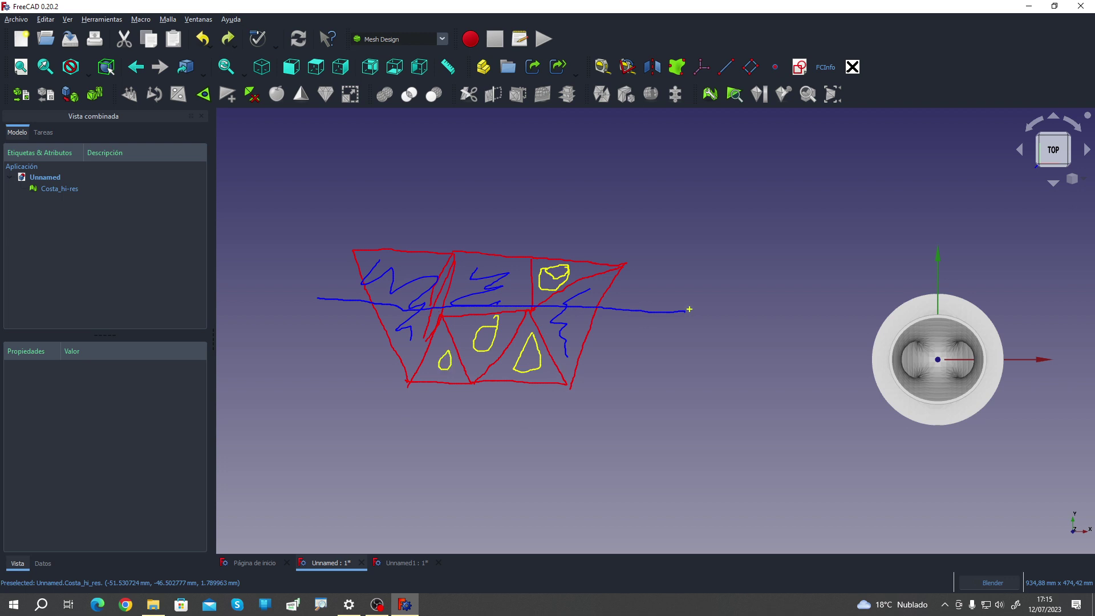
left_click_drag(690, 309, 323, 305)
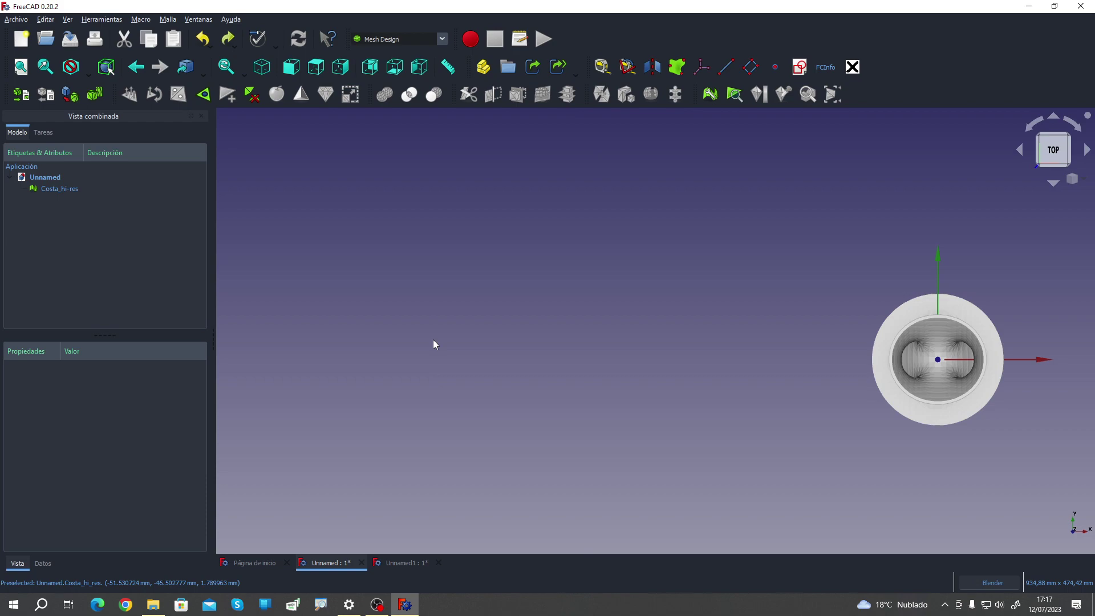
key("ctrl+2")
mouse_move(387, 414)
left_mouse_down()
mouse_move(456, 294)
mouse_move(498, 414)
mouse_move(384, 418)
left_mouse_up()
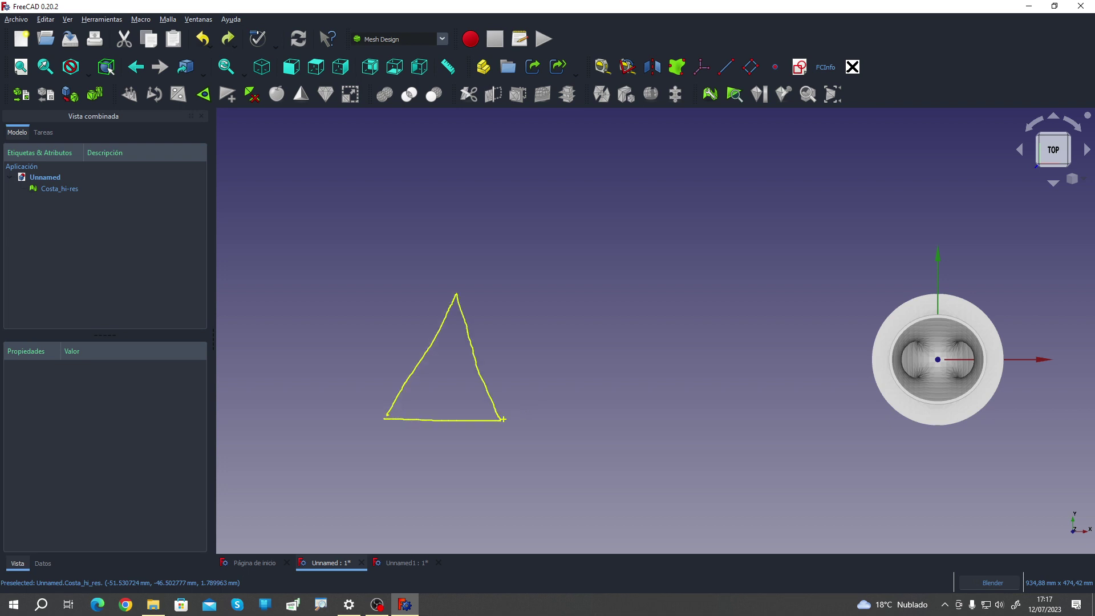
mouse_move(504, 419)
left_mouse_down()
mouse_move(582, 306)
mouse_move(613, 370)
mouse_move(594, 419)
mouse_move(501, 423)
mouse_move(460, 278)
mouse_move(521, 205)
mouse_move(557, 232)
mouse_move(583, 290)
left_mouse_up()
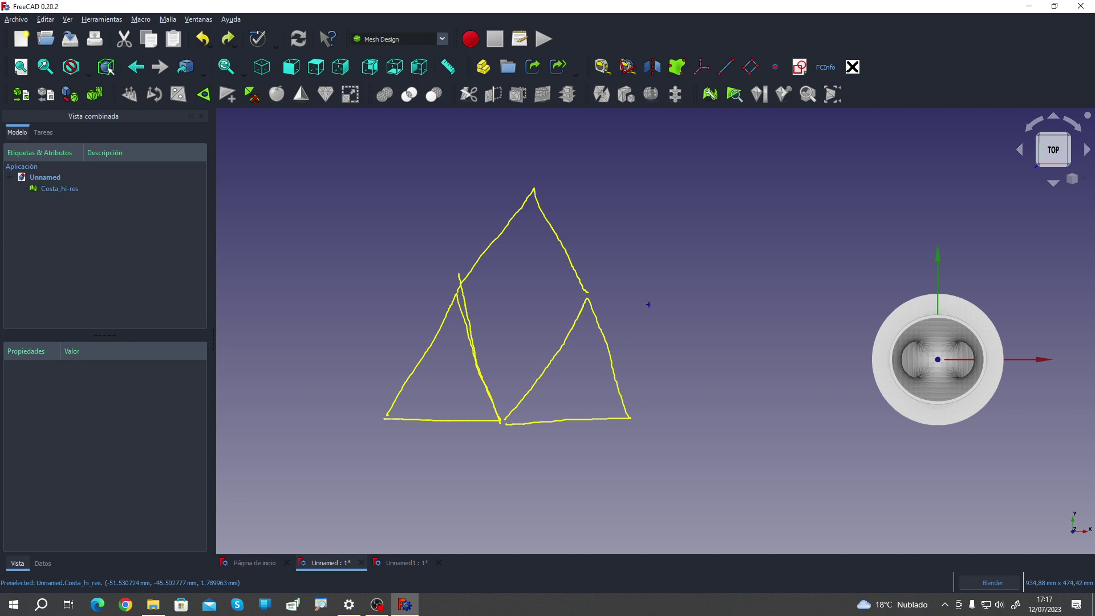
left_click_drag(717, 295, 340, 278)
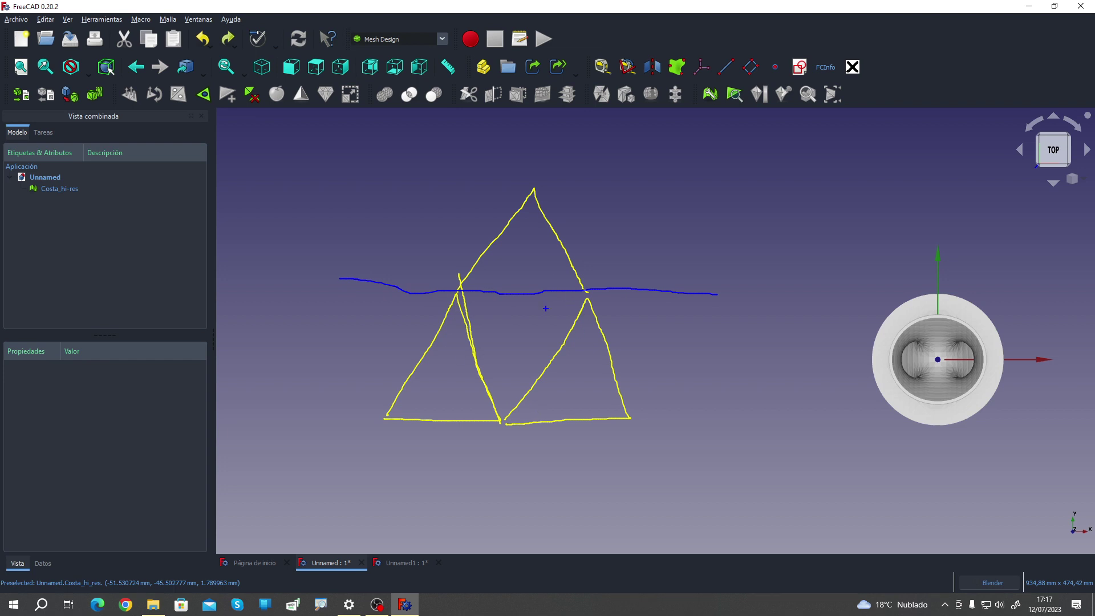
left_click_drag(458, 292, 596, 293)
mouse_move(515, 320)
left_mouse_down()
mouse_move(529, 351)
mouse_move(504, 350)
left_mouse_up()
mouse_move(432, 371)
left_mouse_down()
mouse_move(456, 393)
mouse_move(433, 397)
left_mouse_up()
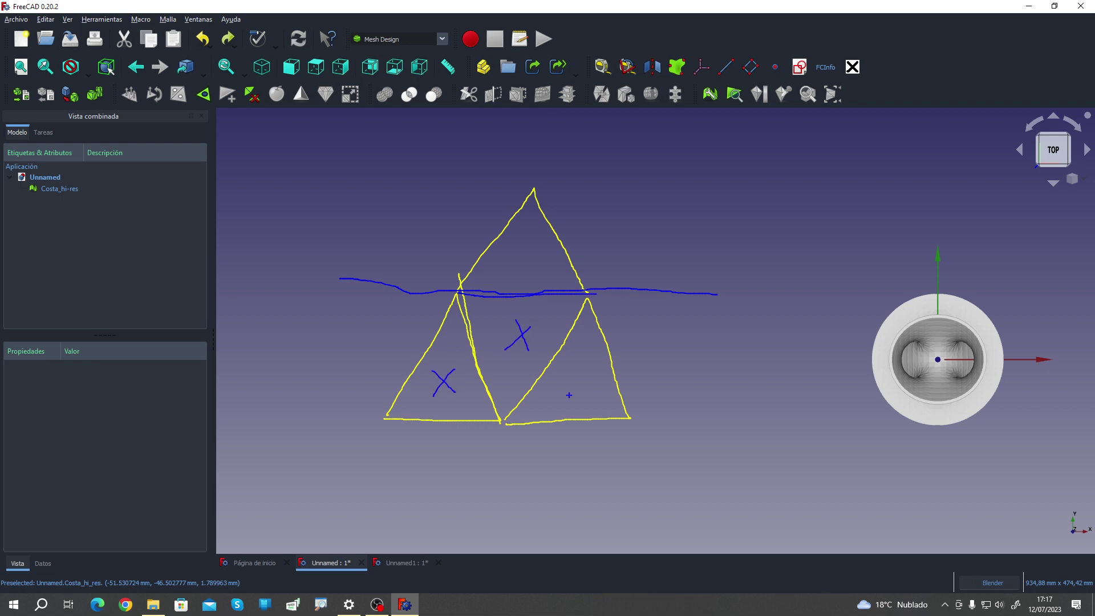
mouse_move(560, 373)
left_mouse_down()
mouse_move(590, 395)
mouse_move(564, 398)
left_mouse_up()
mouse_move(531, 247)
left_mouse_down()
mouse_move(506, 262)
mouse_move(532, 237)
left_mouse_up()
mouse_move(453, 376)
left_mouse_down()
mouse_move(436, 362)
mouse_move(451, 402)
mouse_move(457, 365)
left_mouse_up()
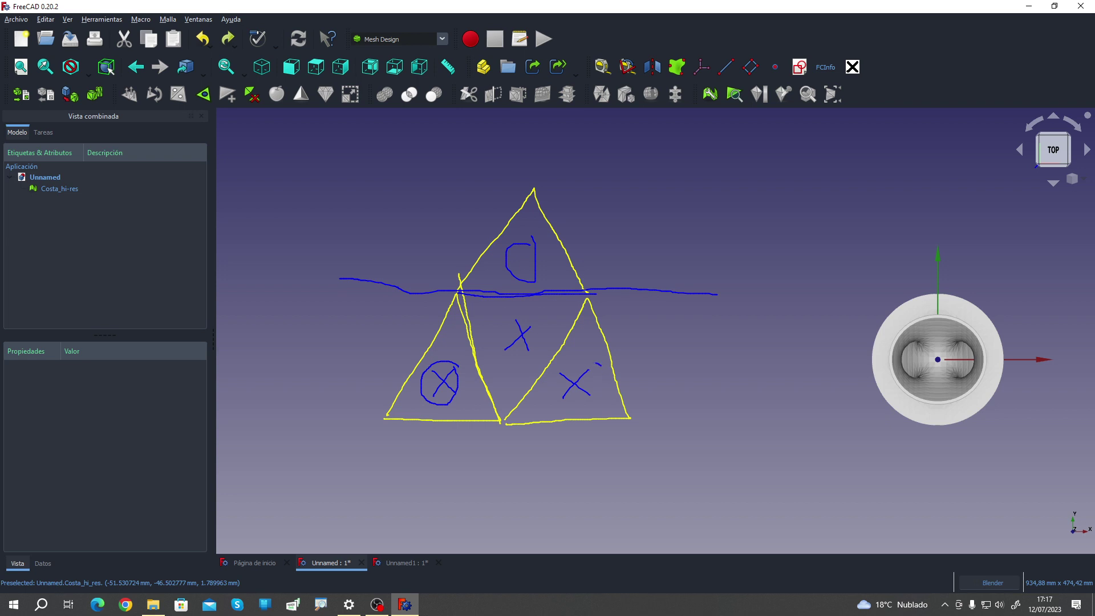
mouse_move(597, 363)
left_mouse_down()
mouse_move(564, 402)
mouse_move(600, 368)
left_mouse_up()
mouse_move(523, 247)
left_mouse_down()
mouse_move(485, 314)
mouse_move(567, 308)
mouse_move(538, 235)
left_mouse_up()
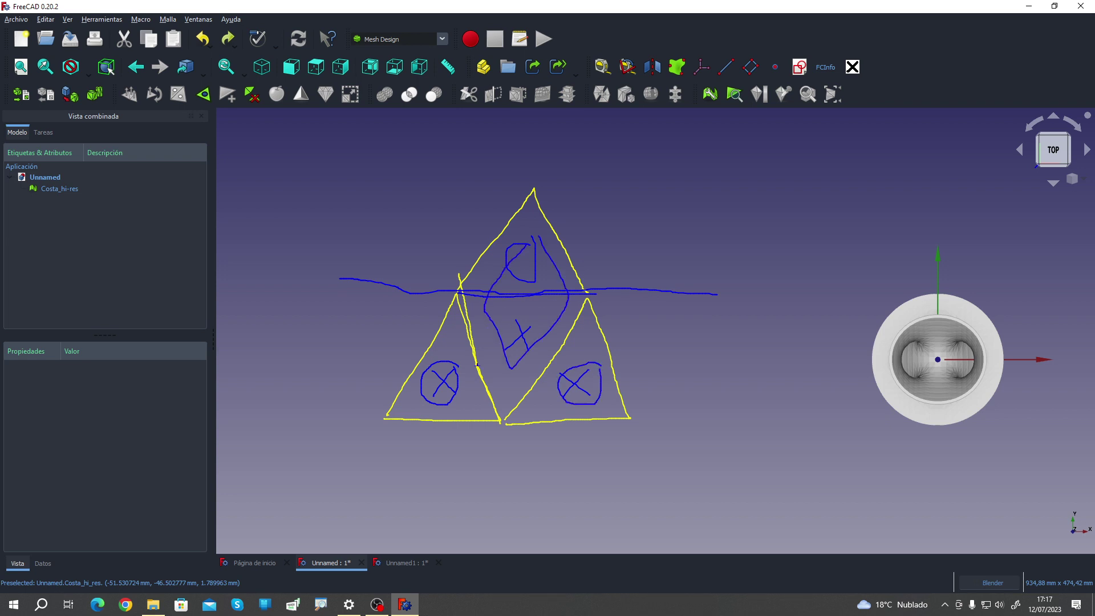
Step: Adjust the zoom and select the Costa_hi-res mesh
key("Escape")
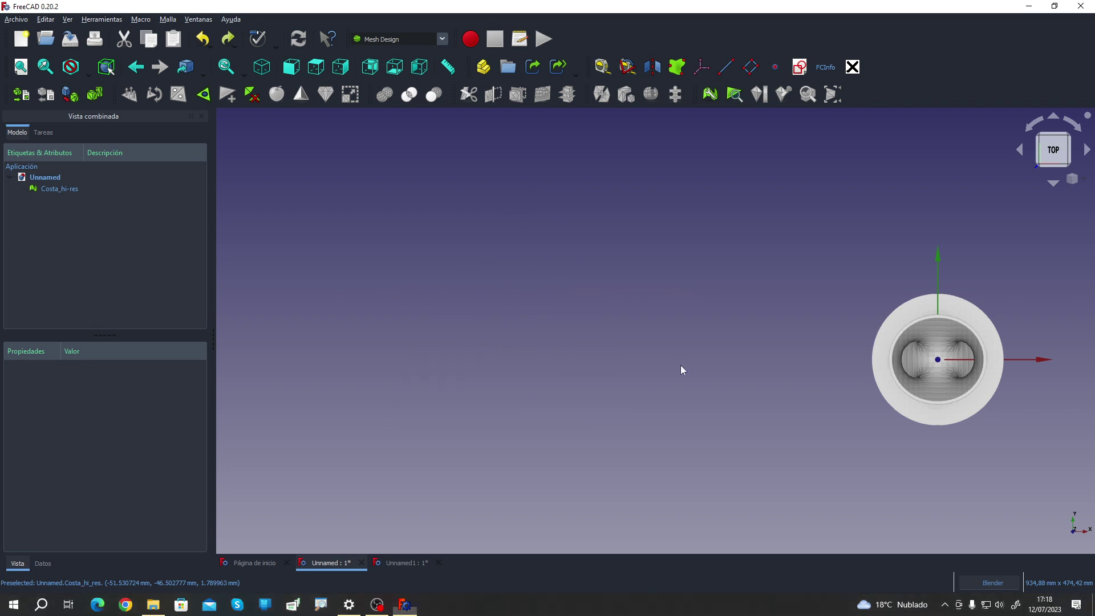
scroll(539, 429, "down", 4)
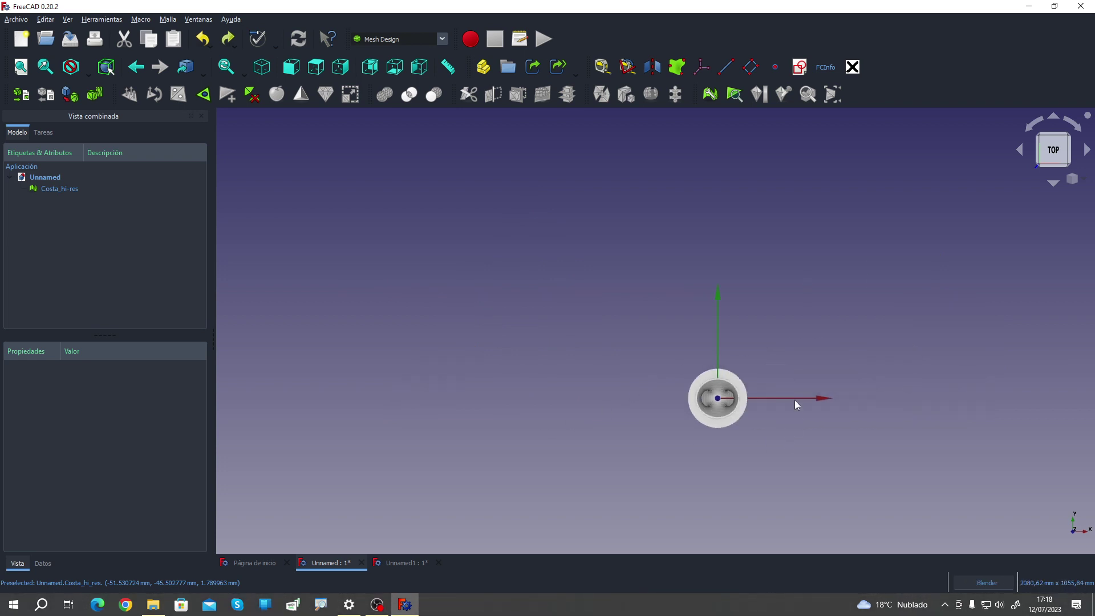
scroll(709, 461, "up", 3)
scroll(705, 463, "up", 2)
scroll(718, 429, "down", 2)
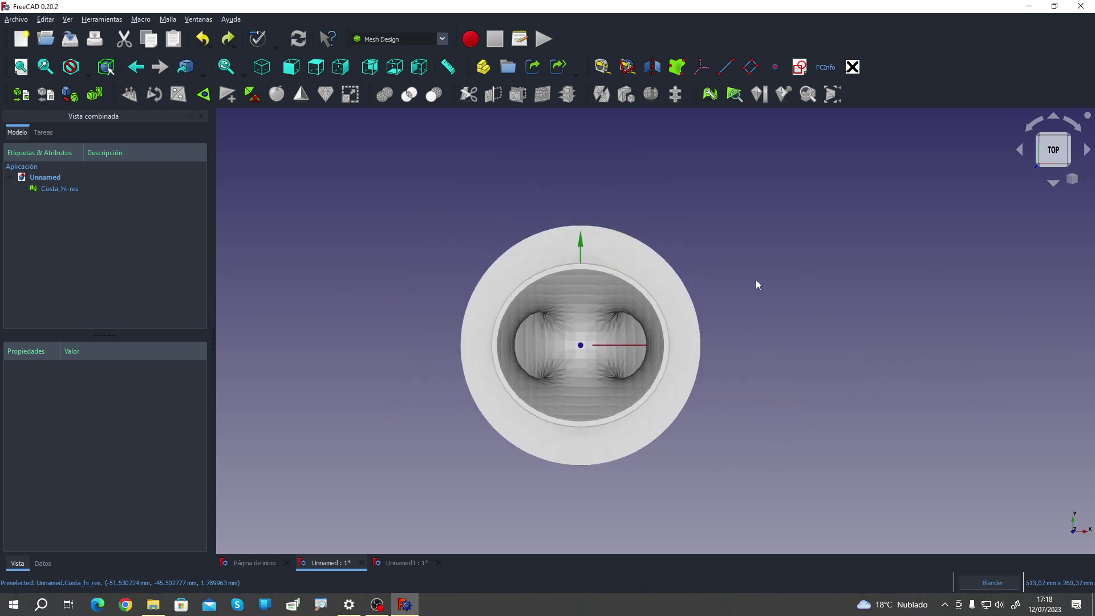
left_click(57, 190)
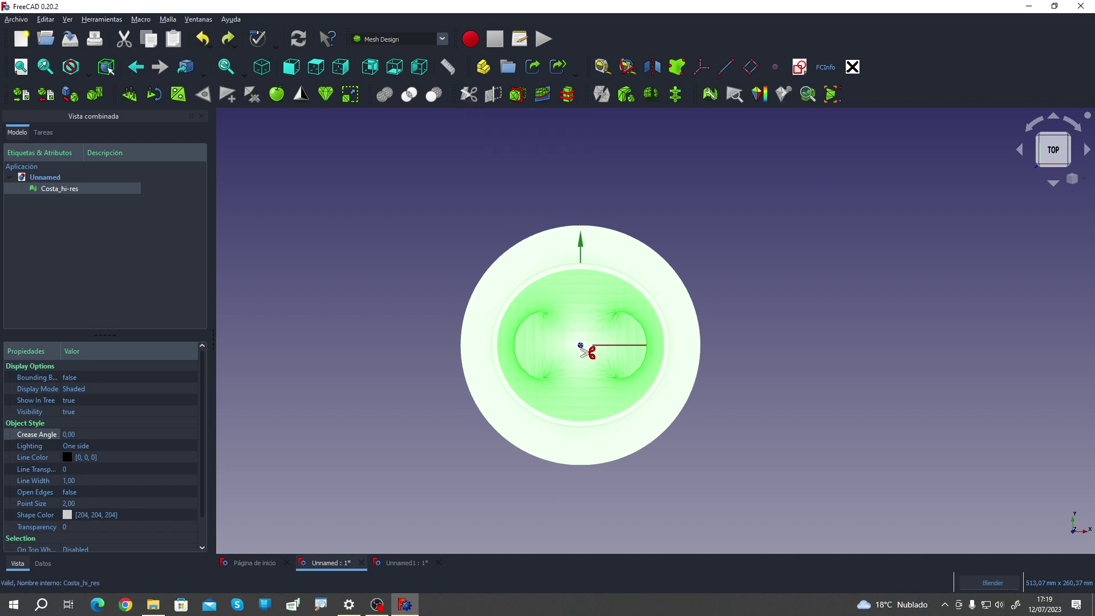
Step: Draw a four-corner polygon over the upper-left quarter and cut the mesh with Exterior
left_click(581, 345)
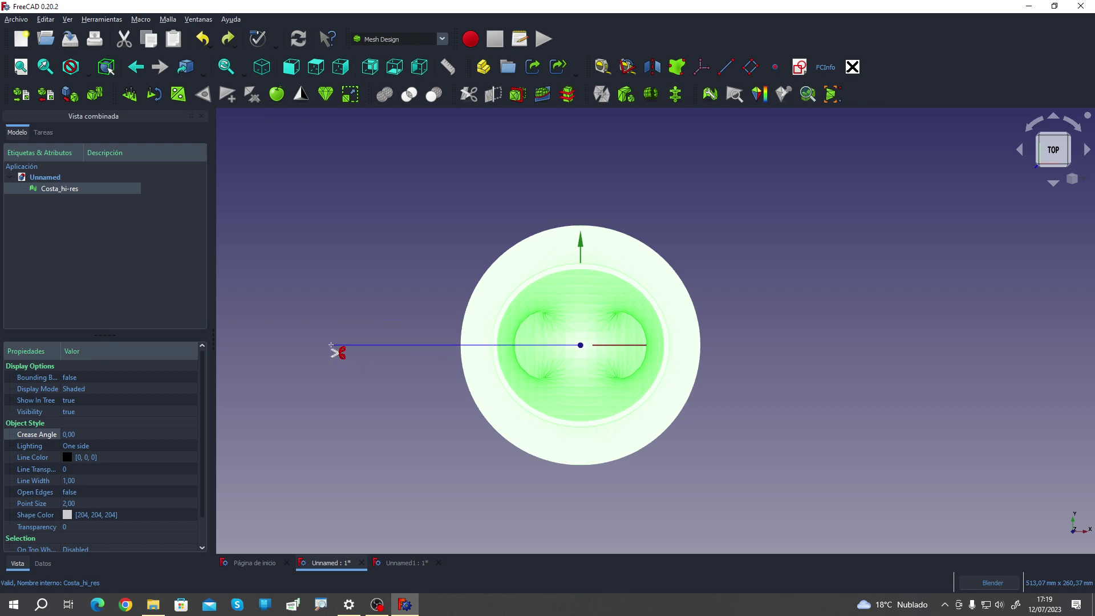
left_click(330, 346)
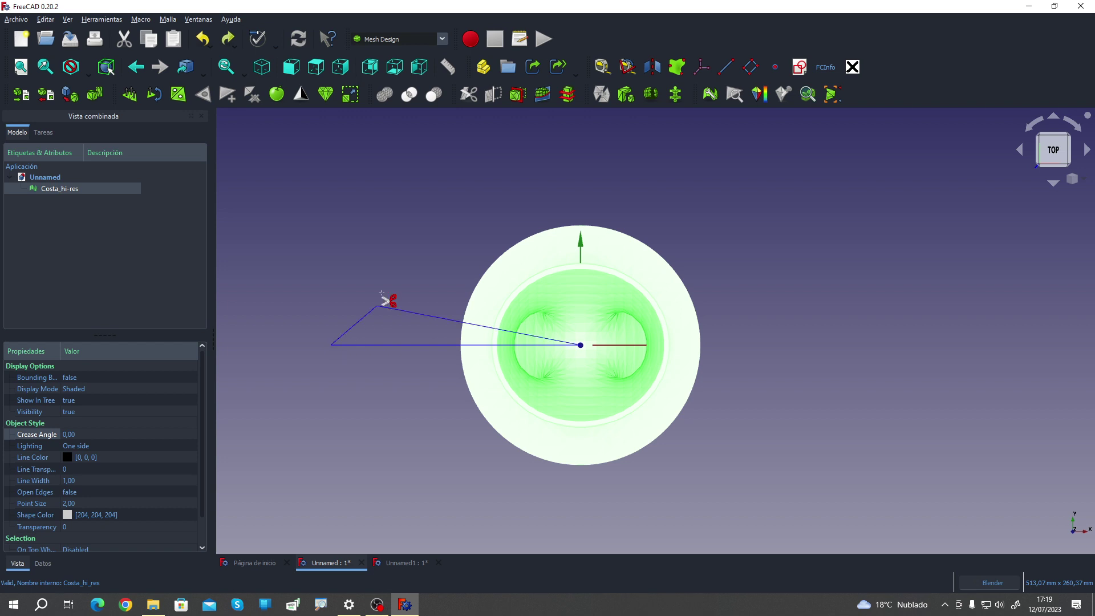
left_click(357, 144)
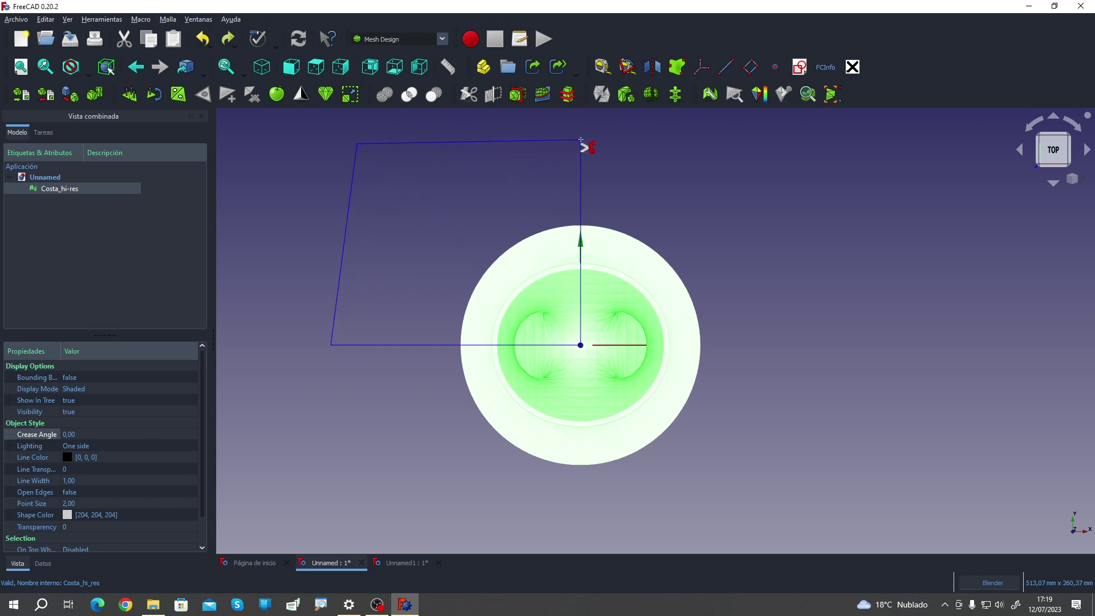
left_click(581, 140)
right_click(580, 143)
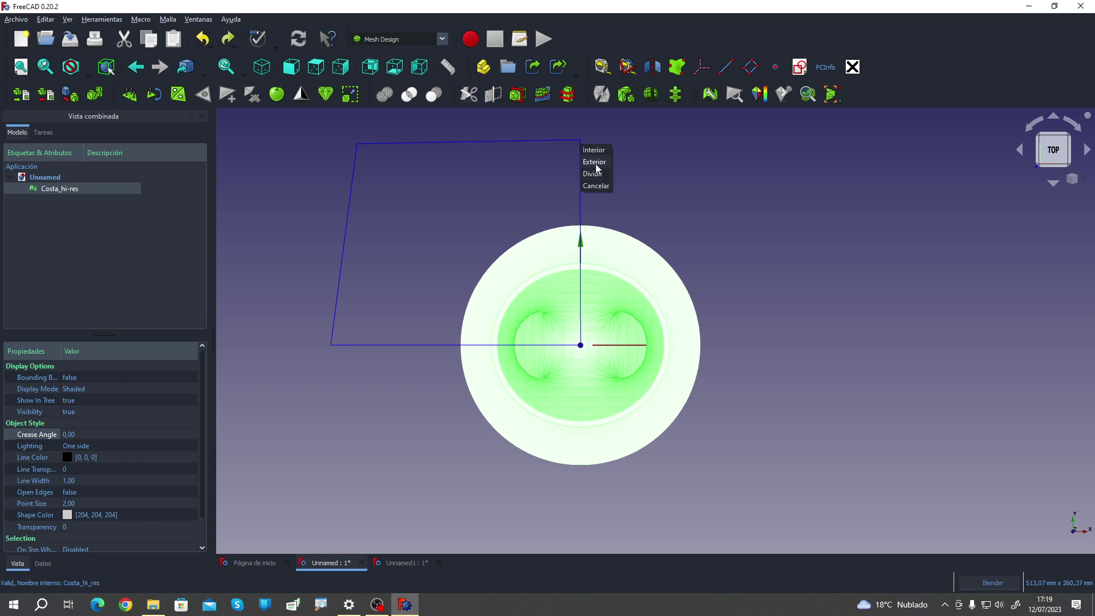
left_click(595, 163)
mouse_move(587, 261)
middle_mouse_down()
mouse_move(550, 392)
mouse_move(545, 311)
mouse_move(477, 298)
mouse_move(376, 303)
mouse_move(842, 304)
mouse_move(428, 296)
middle_mouse_up()
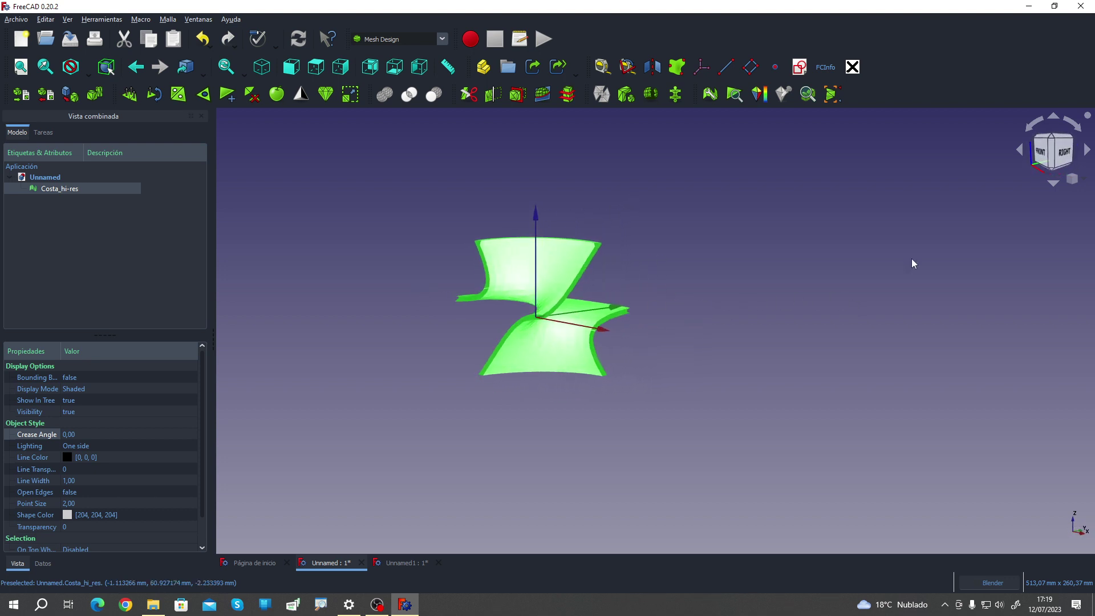
left_click(1064, 153)
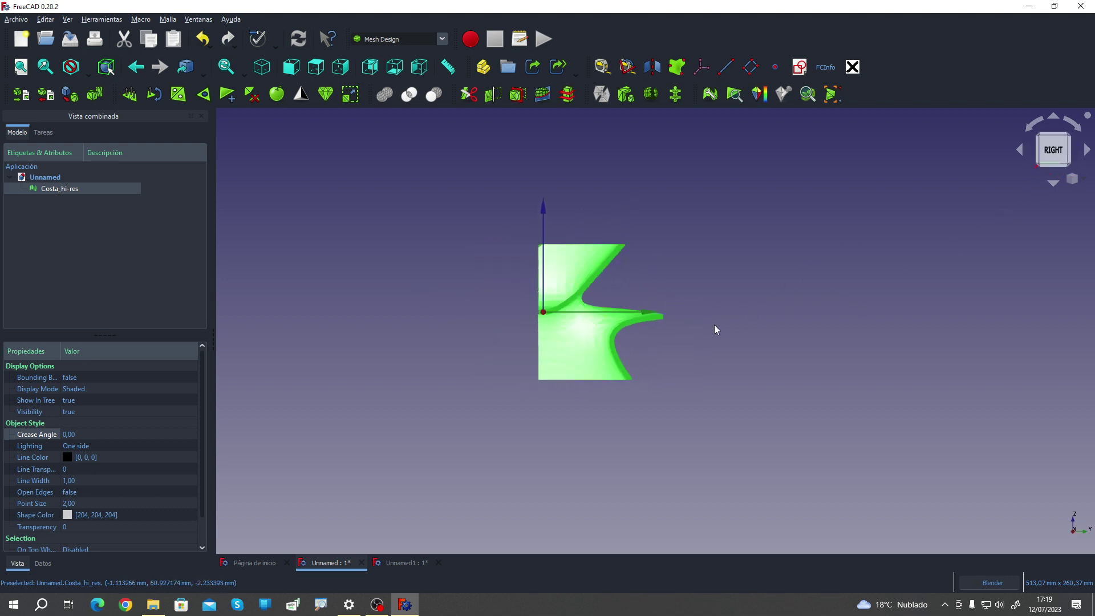
scroll(714, 330, "up", 2)
left_click(469, 94)
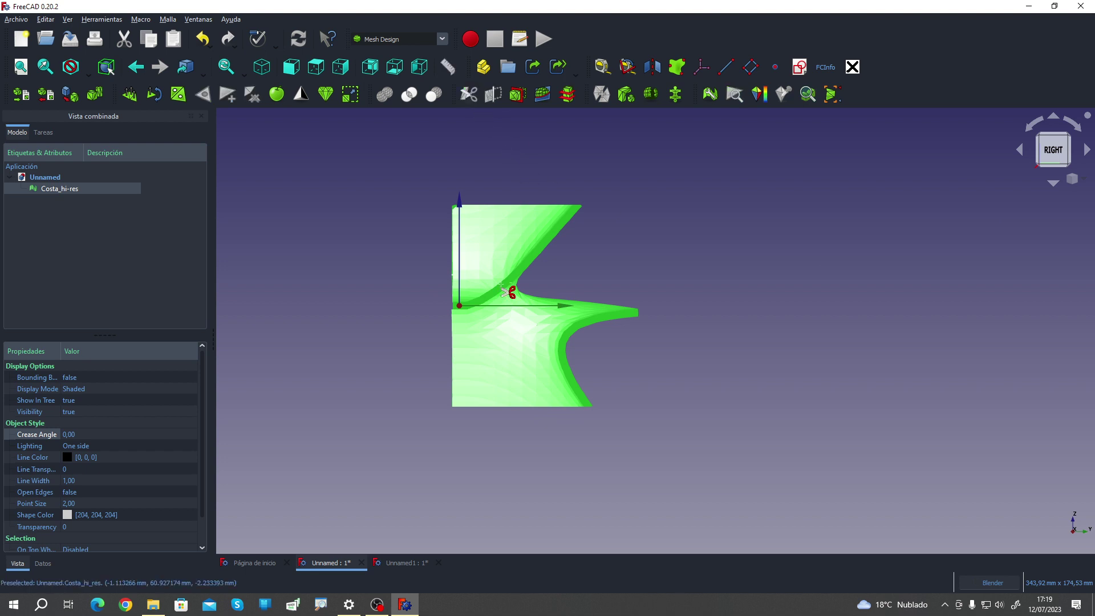
left_click(442, 306)
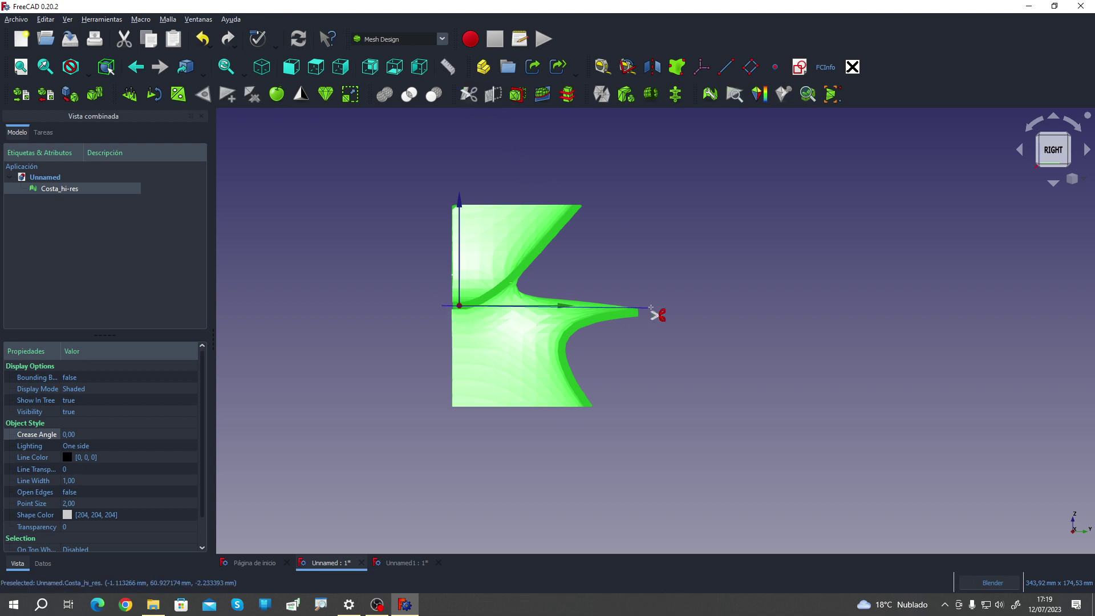
left_click(711, 305)
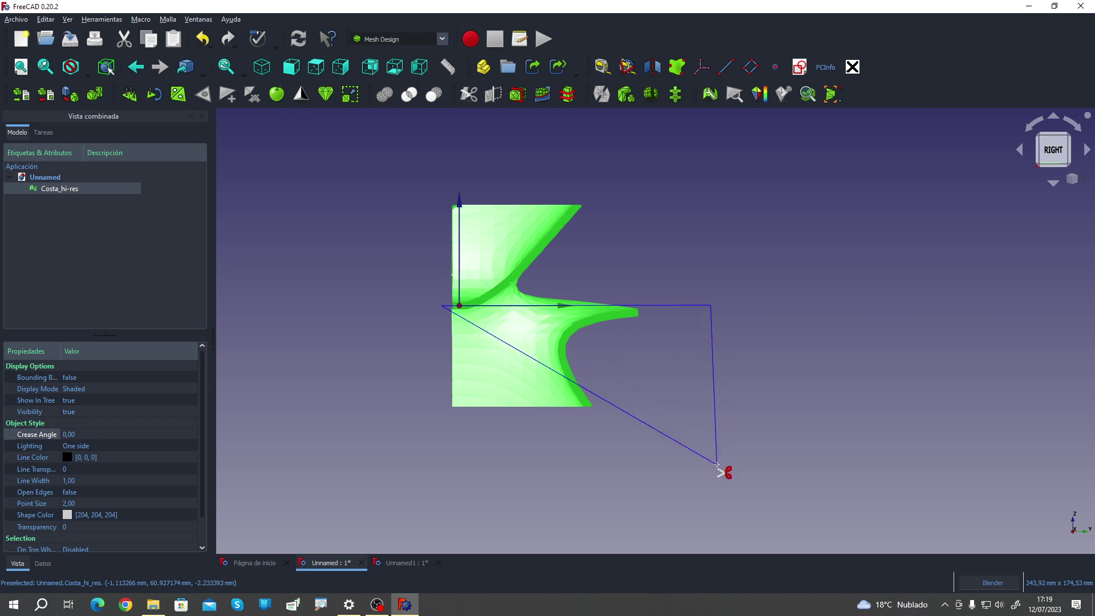
left_click(717, 464)
right_click(395, 448)
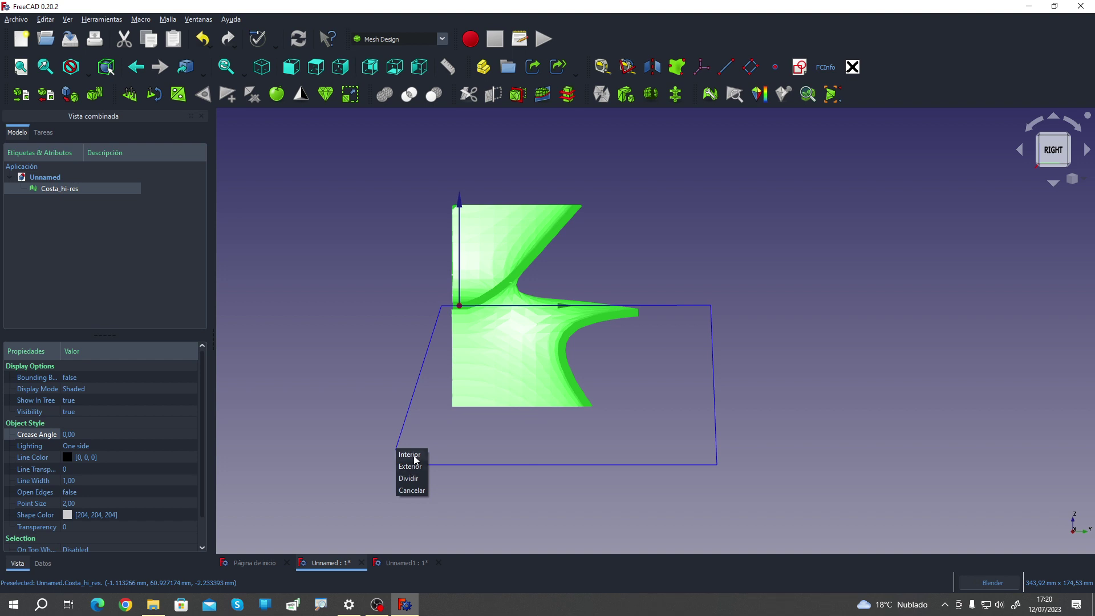
left_click(414, 459)
mouse_move(552, 423)
middle_mouse_down()
mouse_move(687, 279)
mouse_move(511, 364)
middle_mouse_up()
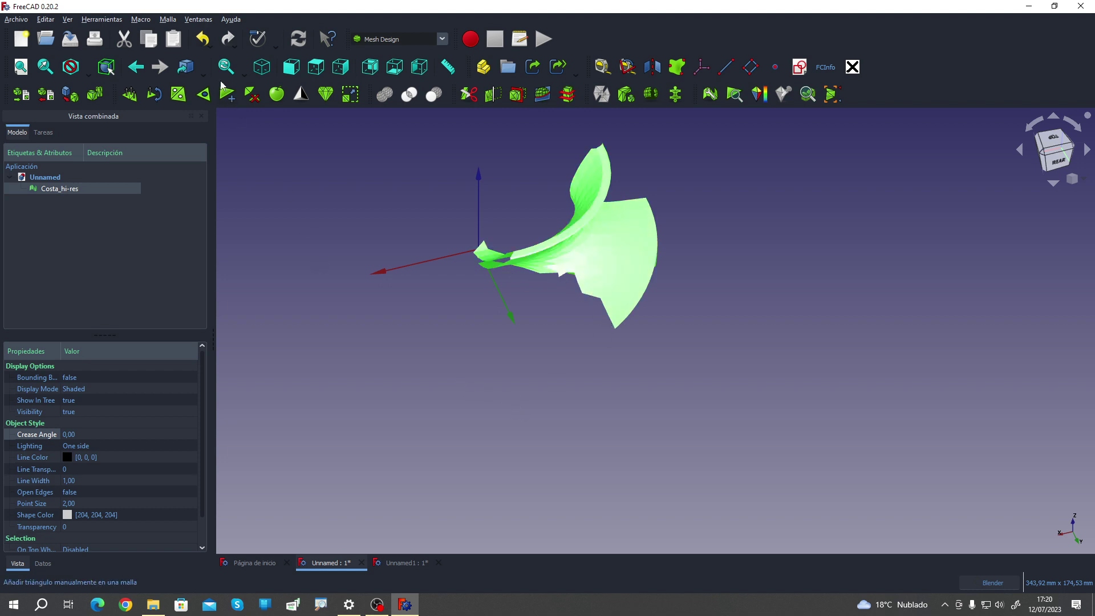
left_click(203, 38)
middle_click_drag(330, 309, 469, 247)
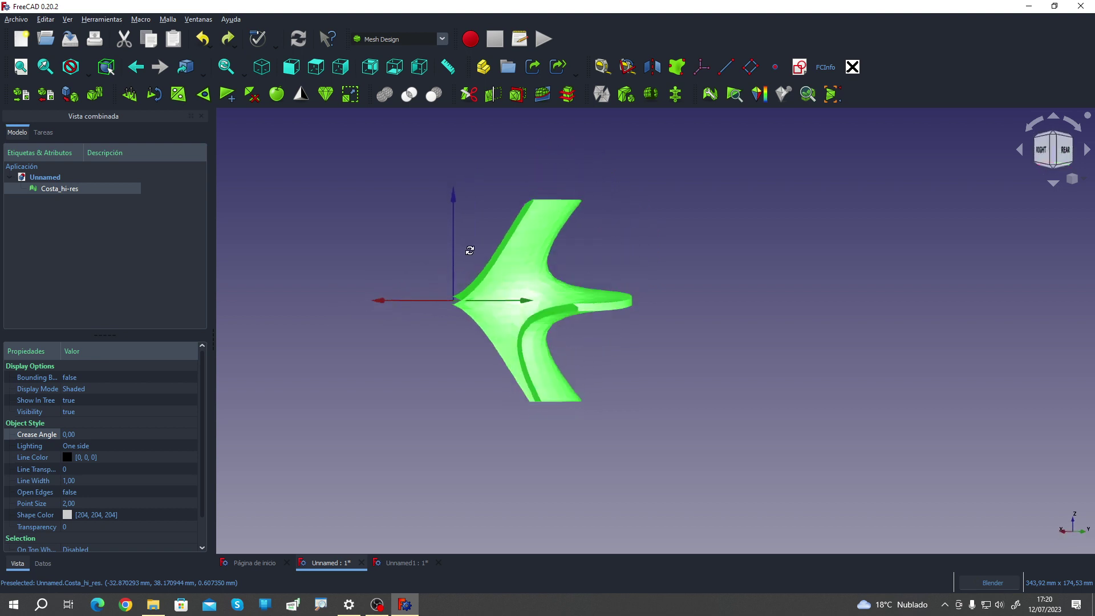
left_click(1051, 153)
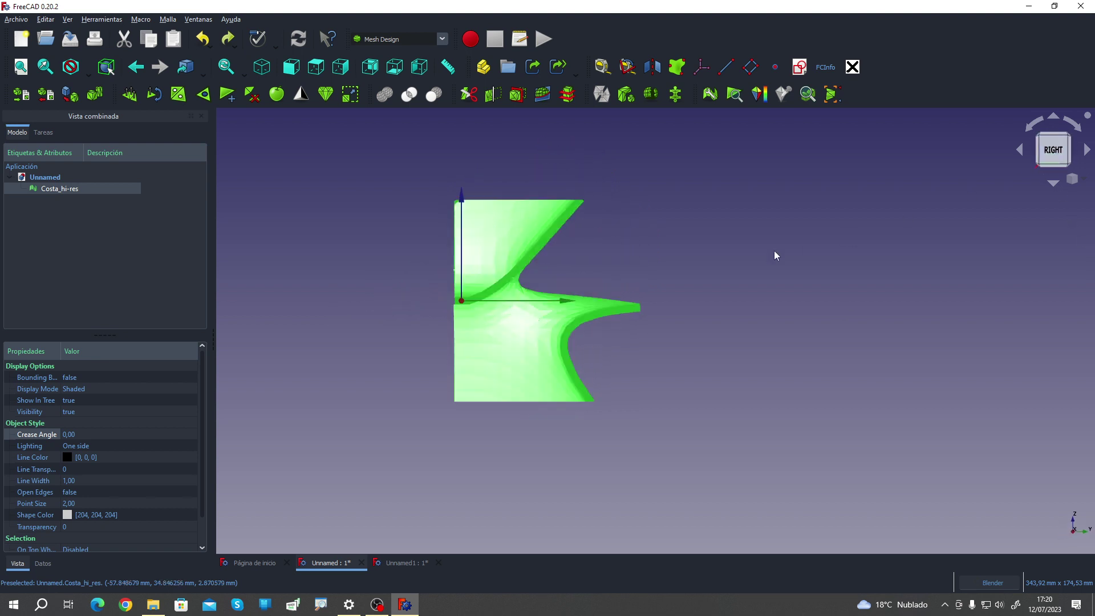
Step: Trim the lower part of Costa_hi-res with a three-corner polygon, using the Interior option
left_click(494, 98)
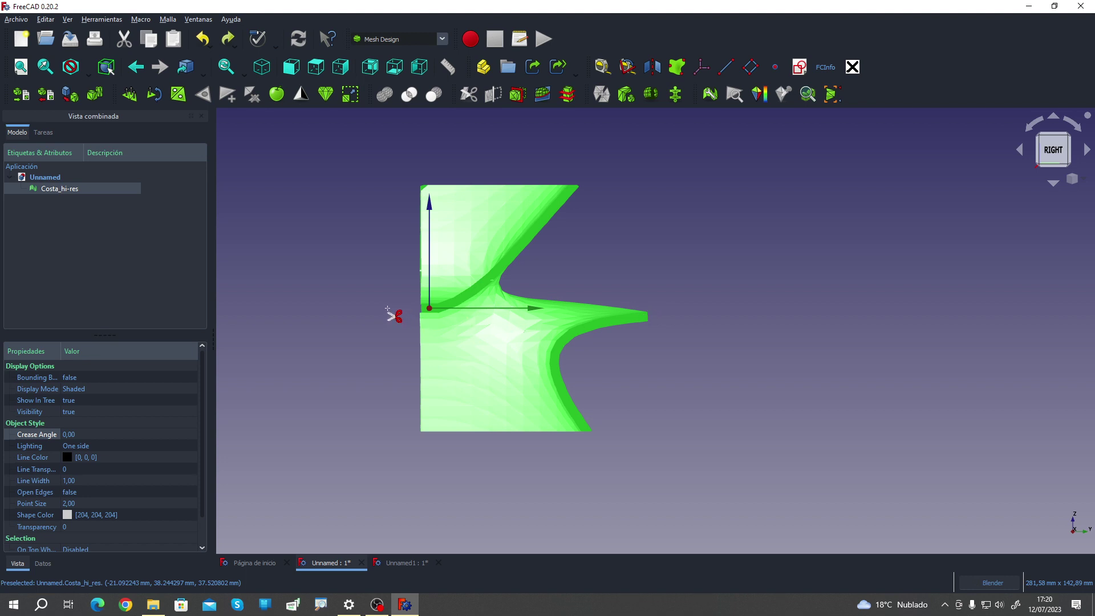
left_click(387, 309)
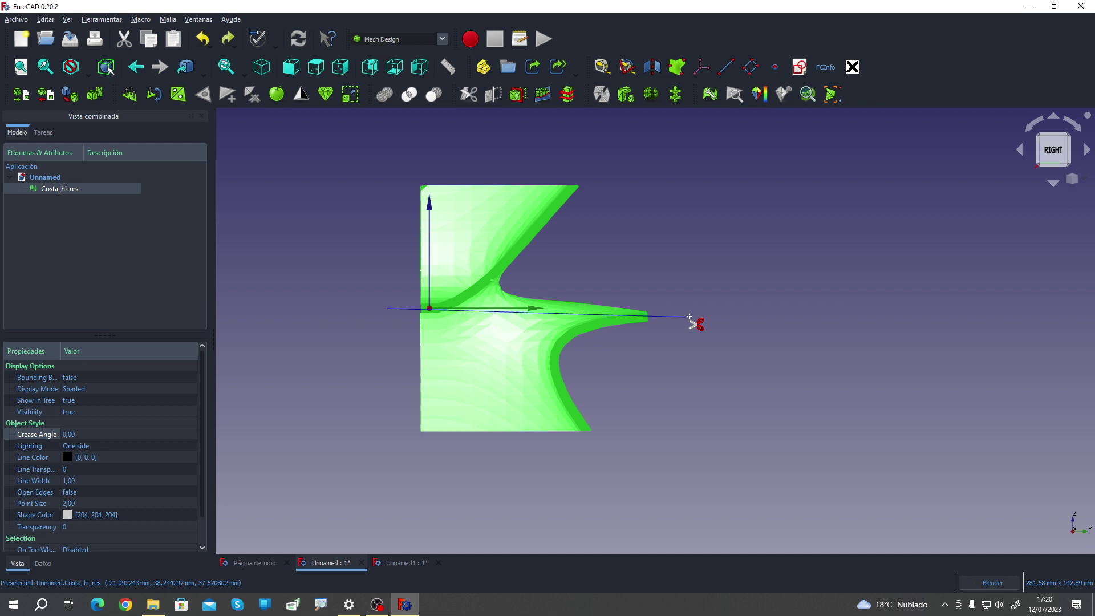
left_click(728, 308)
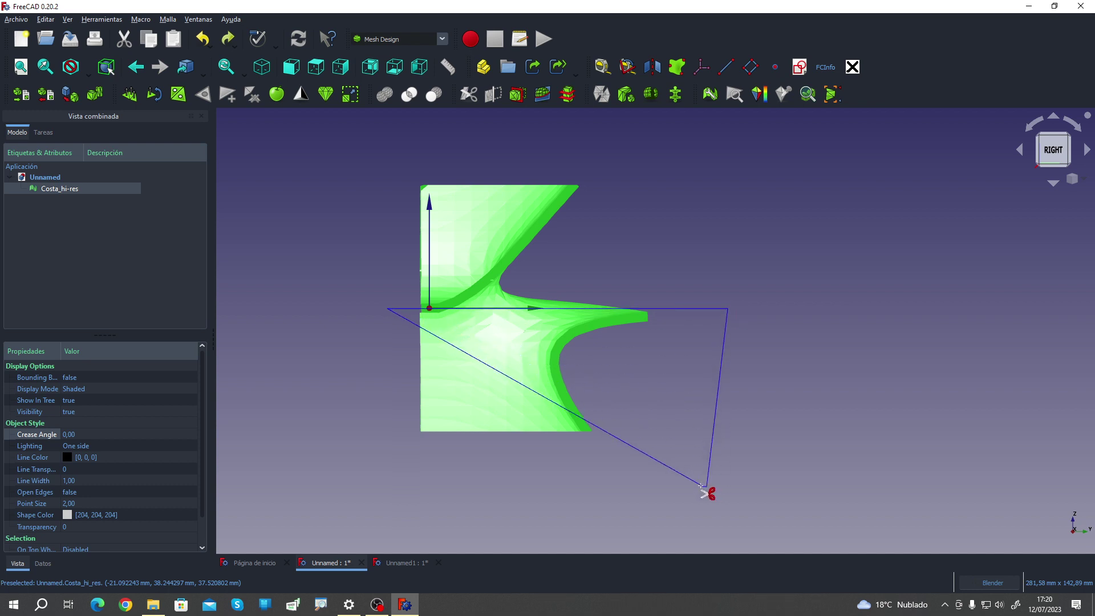
left_click(708, 486)
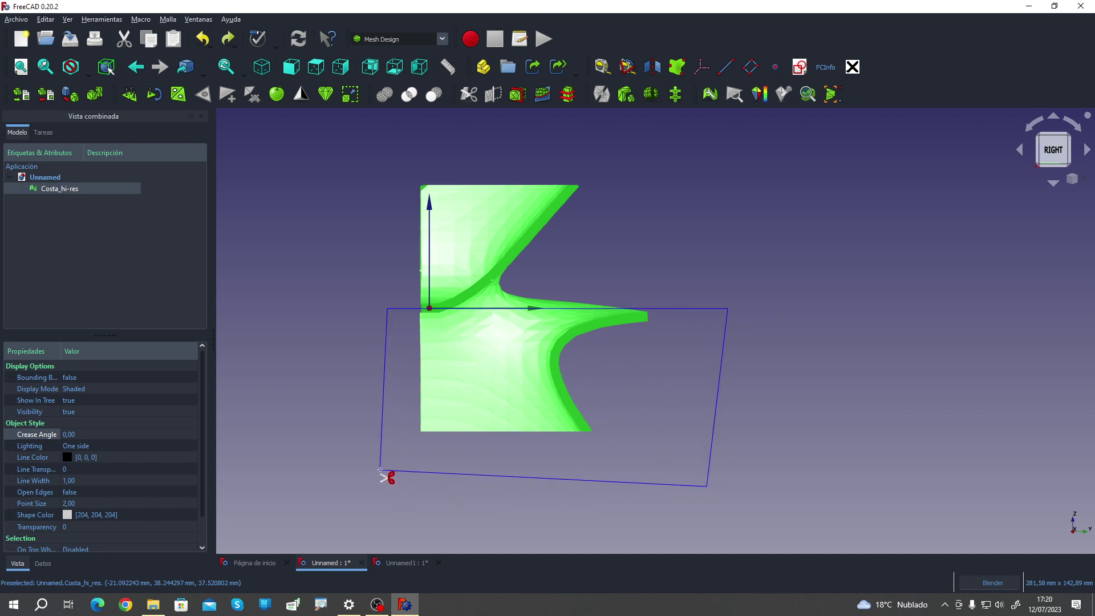
right_click(381, 471)
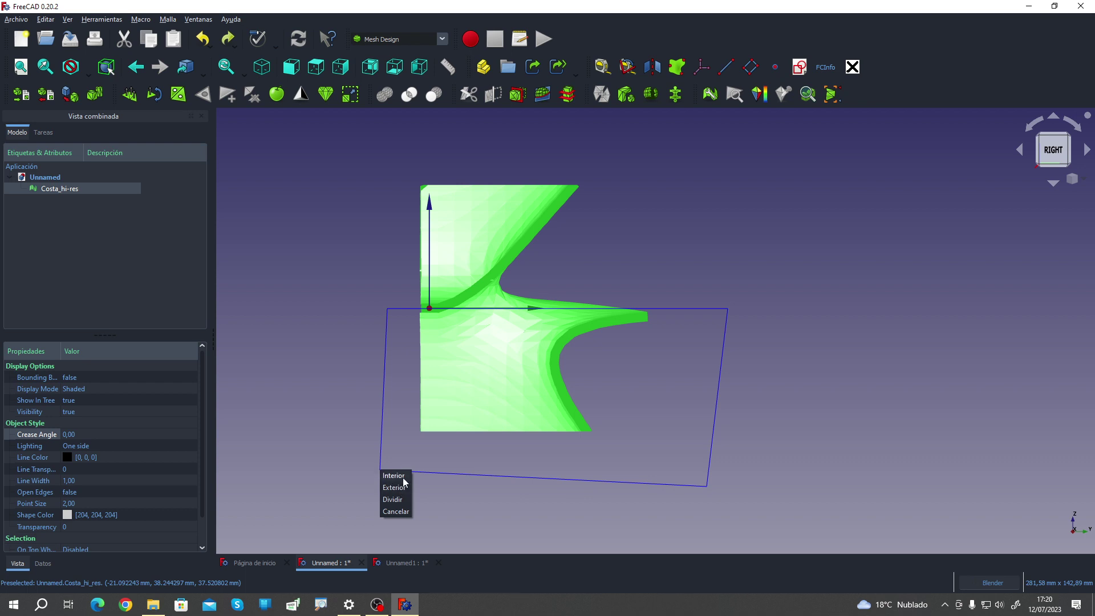
left_click(403, 478)
Step: Inspect the trimmed mesh, then undo the trim twice and return to the Right view
mouse_move(802, 284)
middle_mouse_down()
mouse_move(712, 259)
mouse_move(663, 295)
middle_mouse_up()
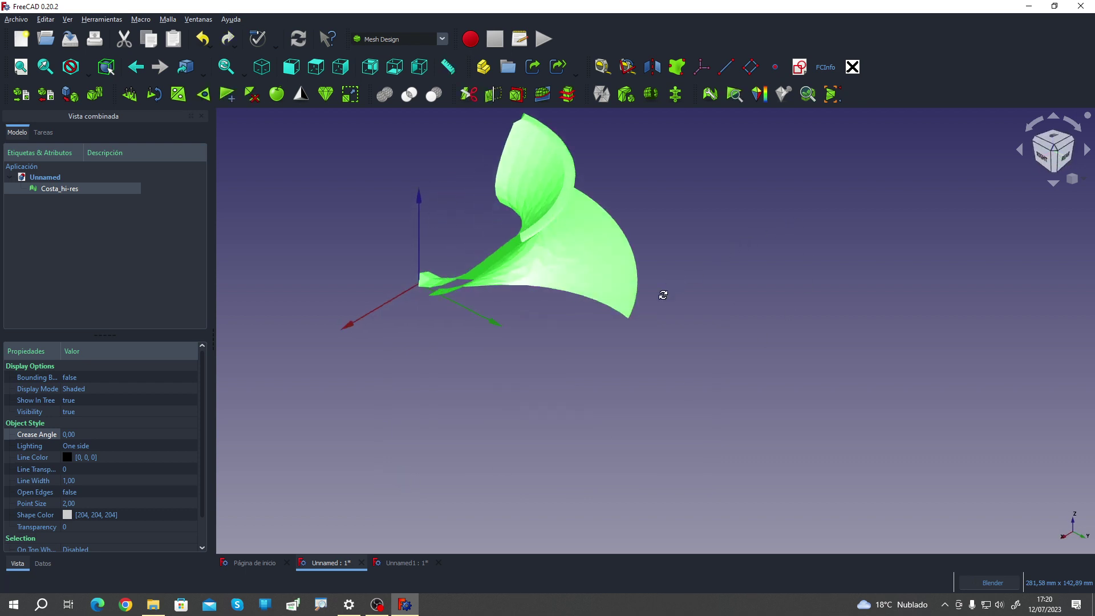
scroll(582, 242, "up", 2)
scroll(582, 242, "up", 1)
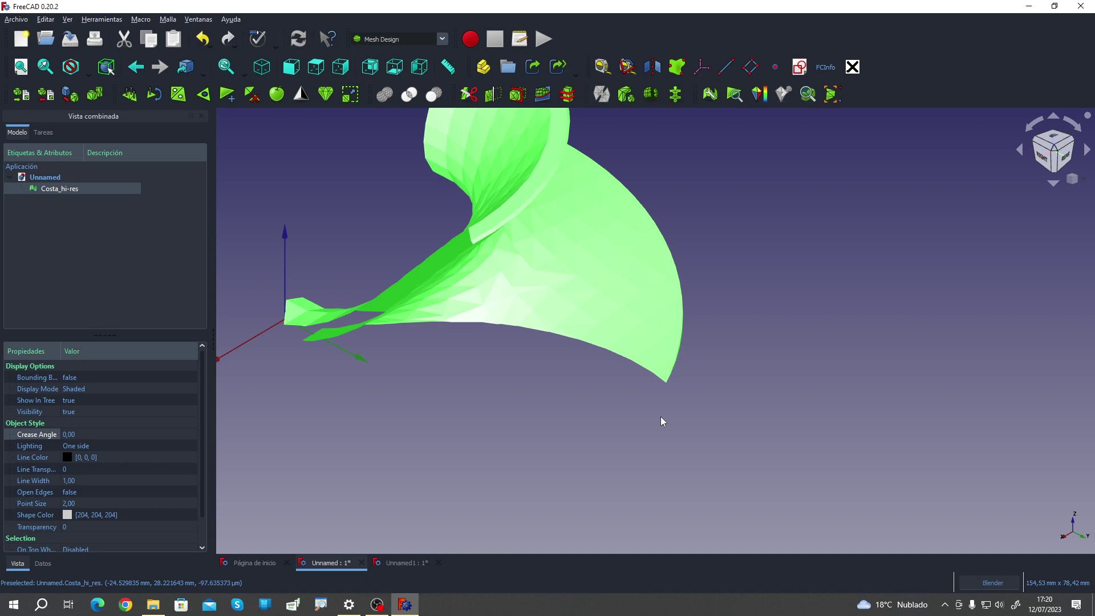
scroll(569, 476, "down", 3)
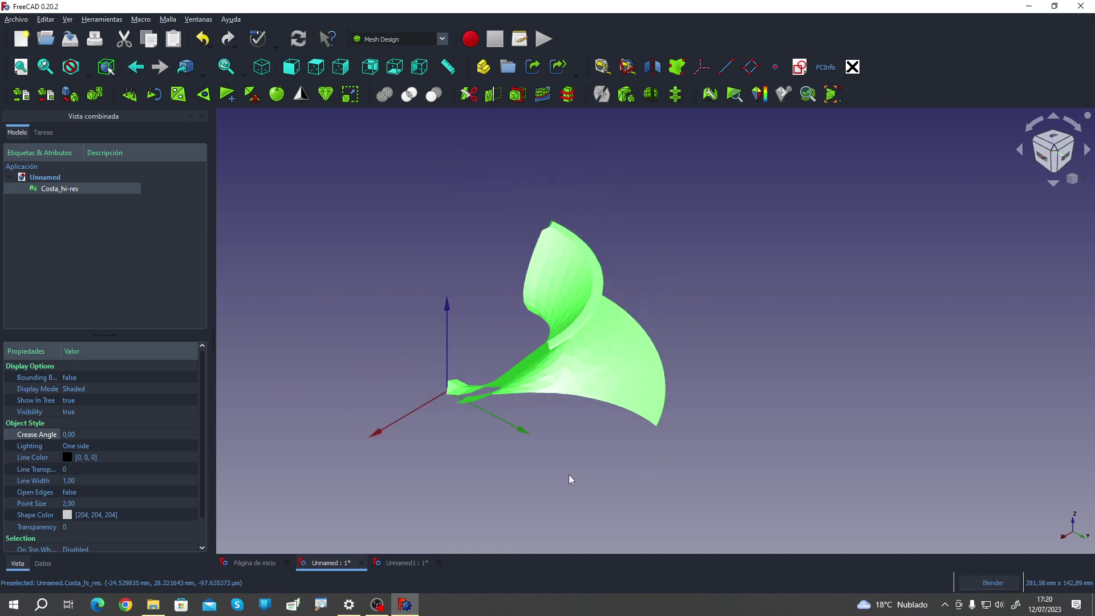
mouse_move(569, 476)
middle_mouse_down()
mouse_move(665, 396)
mouse_move(647, 305)
mouse_move(587, 378)
mouse_move(707, 474)
mouse_move(565, 491)
mouse_move(485, 537)
middle_mouse_up()
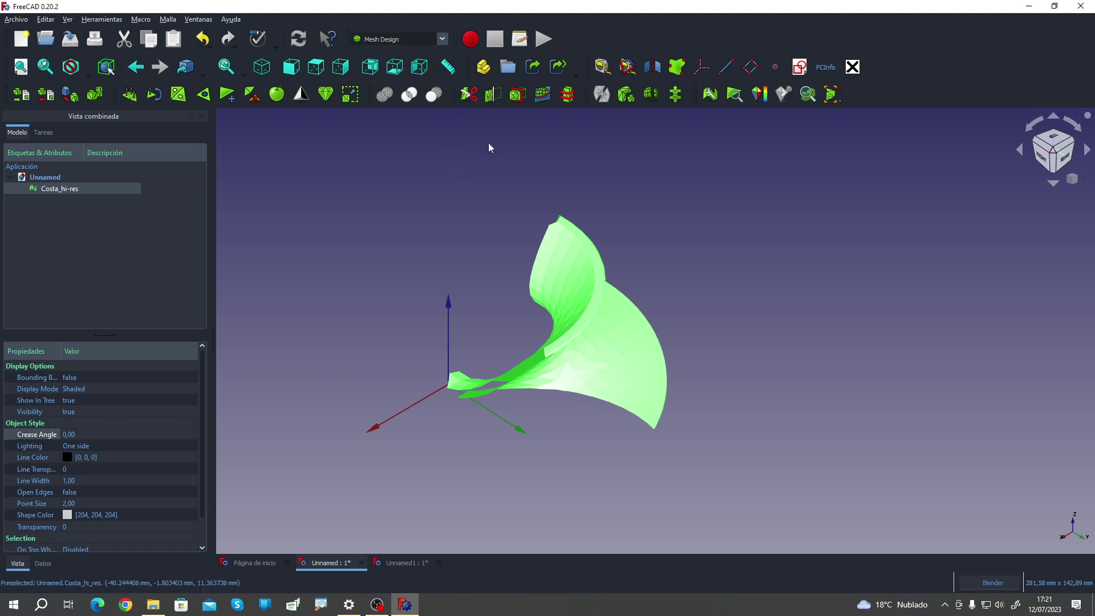
middle_click_drag(501, 180, 374, 215)
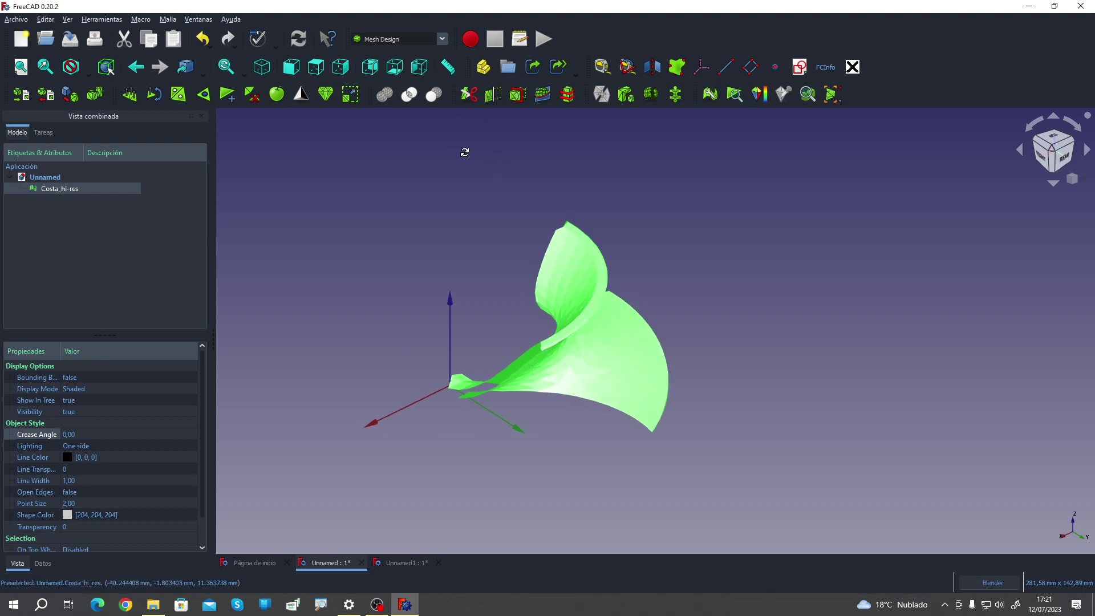
left_click(374, 215)
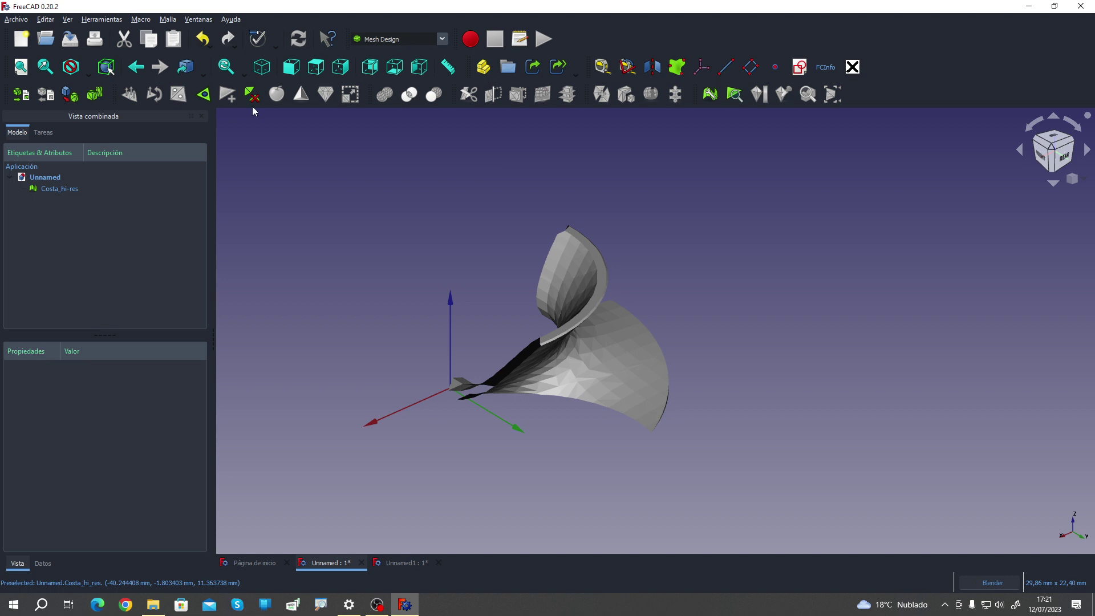
left_click(203, 39)
key("1")
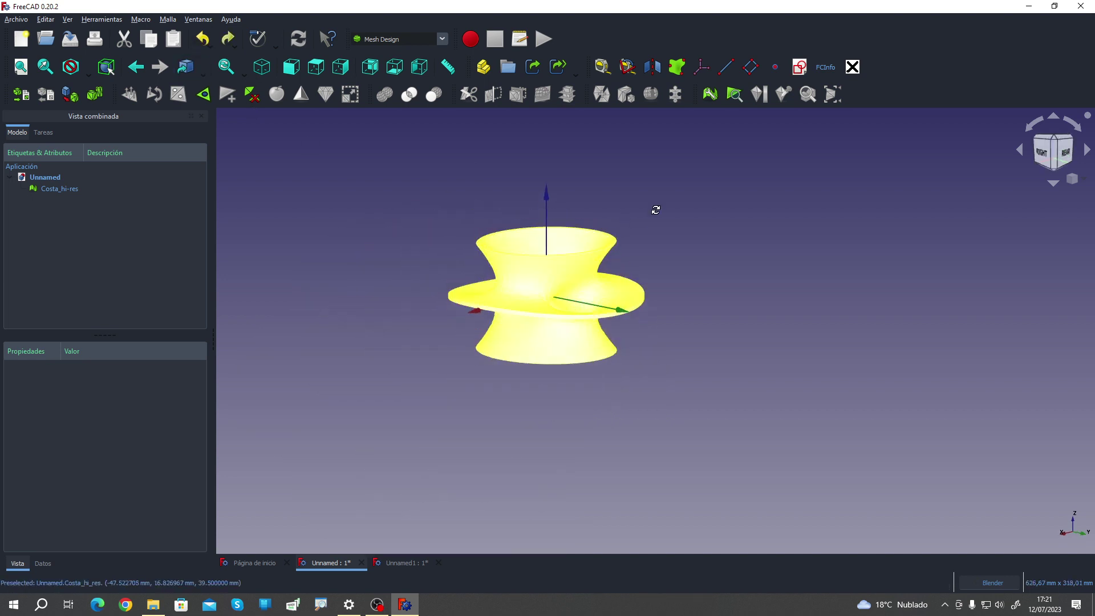
left_click(1049, 153)
Step: Split Costa_hi-res into two meshes along a ten-point outline with Cut mesh's Dividir option
scroll(764, 223, "up", 3)
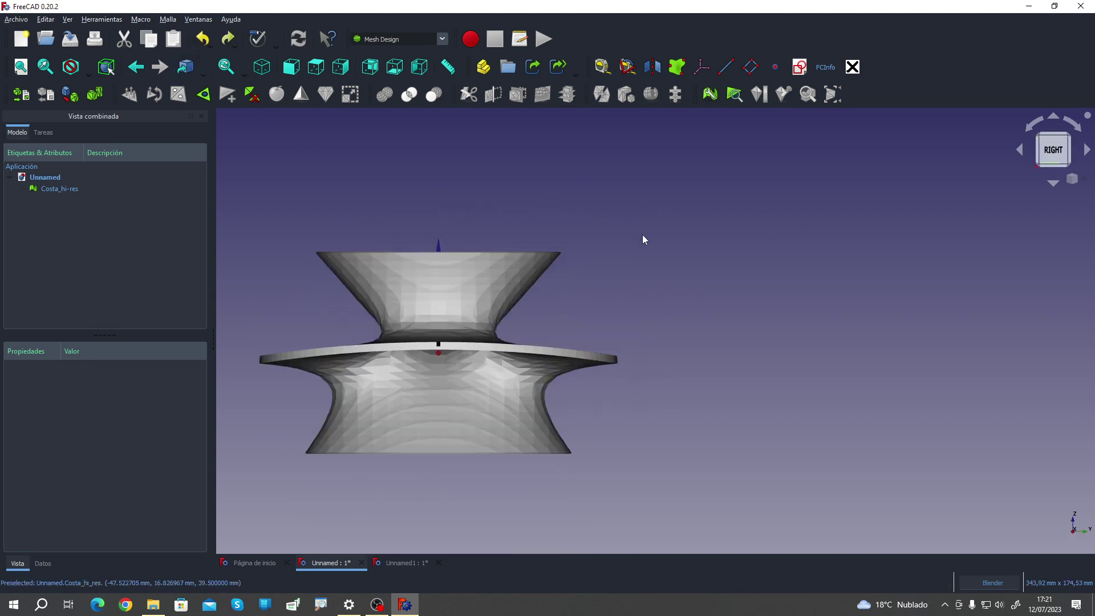
left_click(71, 189)
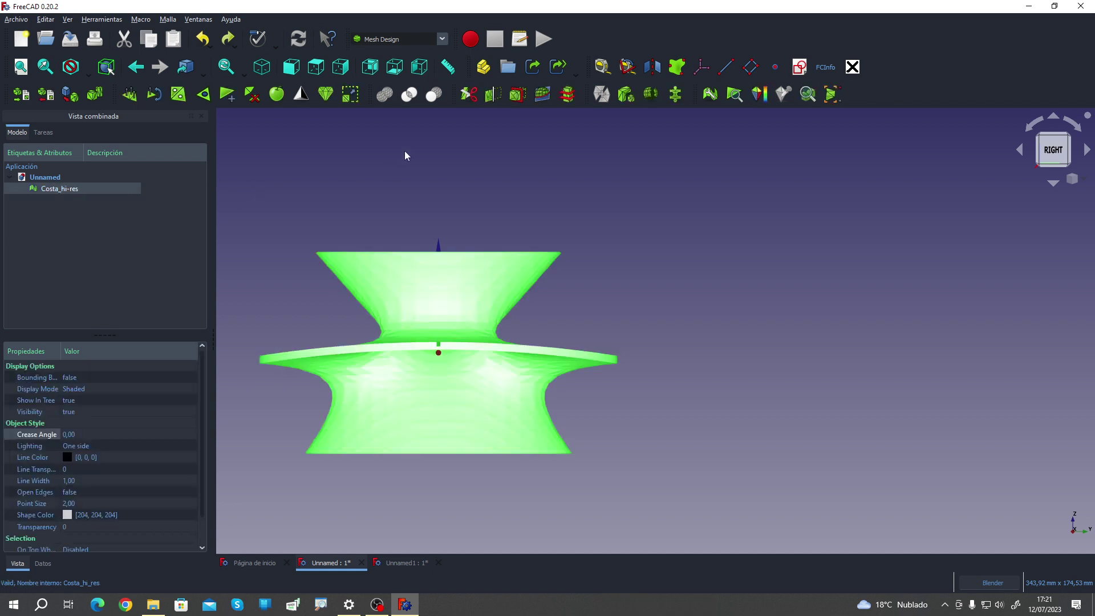
left_click(470, 96)
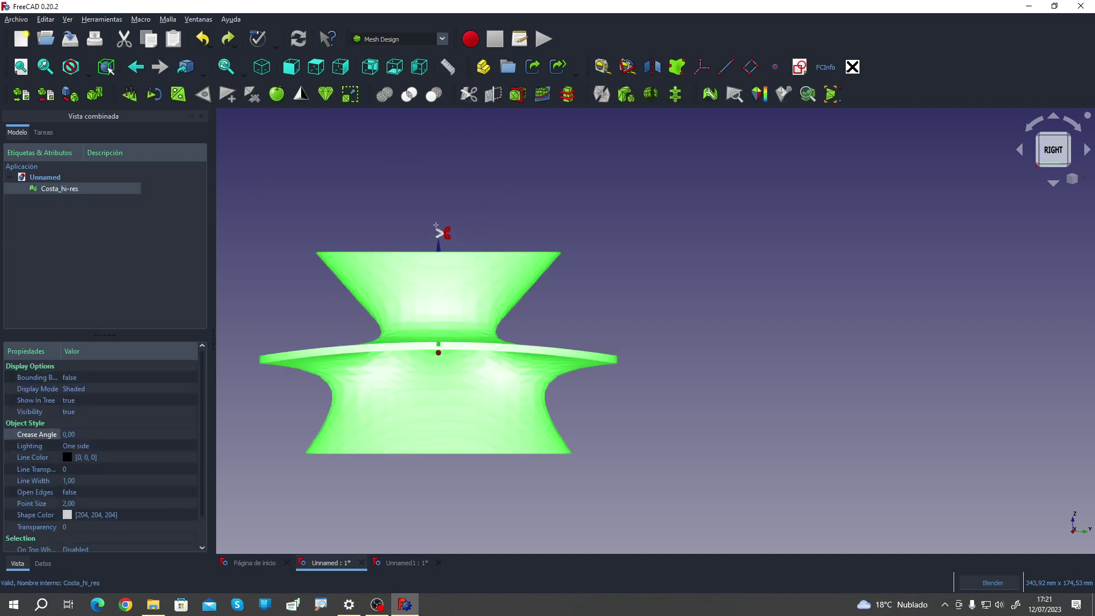
left_click(438, 225)
left_click(438, 352)
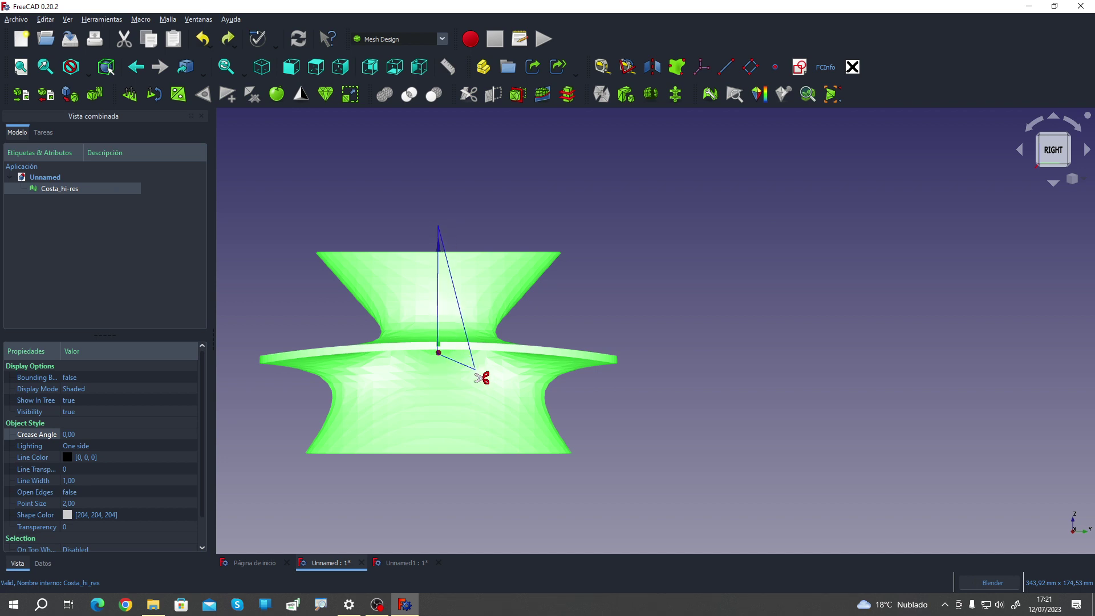
left_click(521, 389)
left_click(519, 429)
left_click(541, 444)
left_click(591, 443)
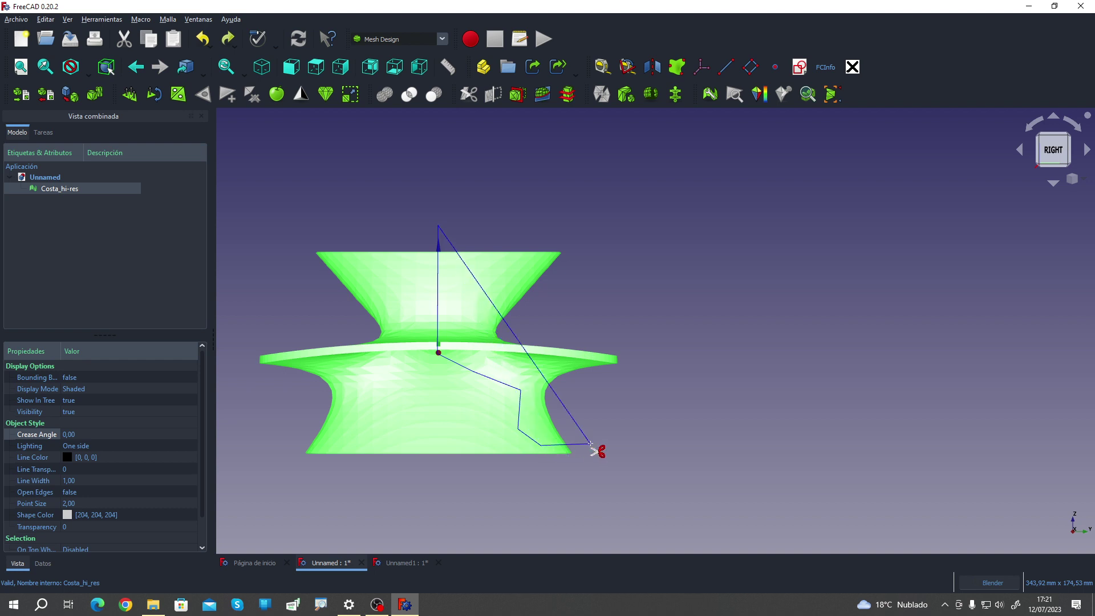
left_click(653, 392)
left_click(657, 329)
left_click(590, 296)
left_click(603, 227)
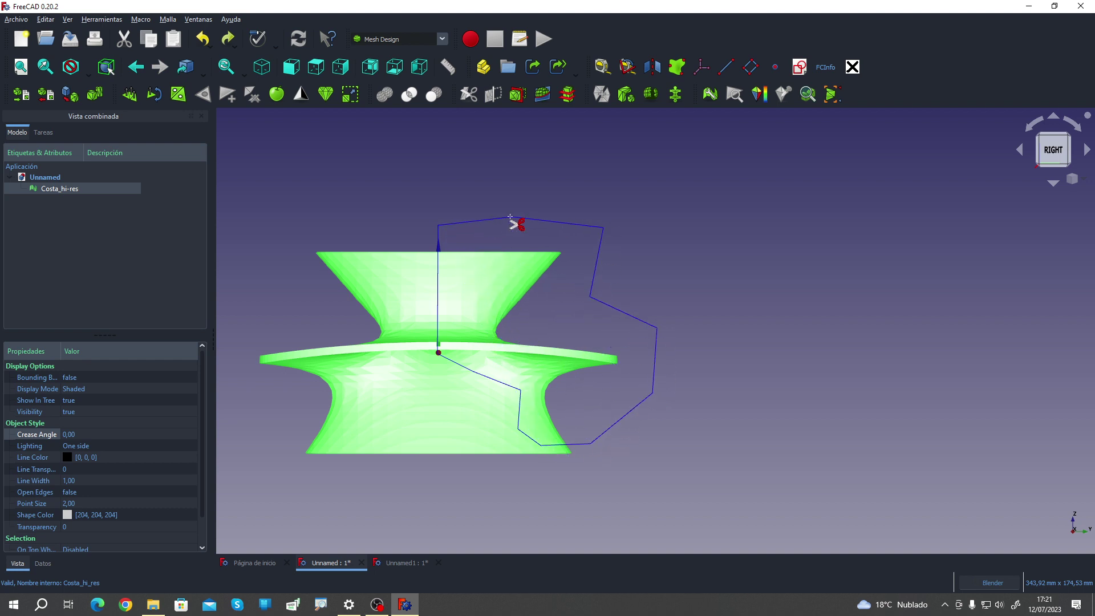
right_click(447, 225)
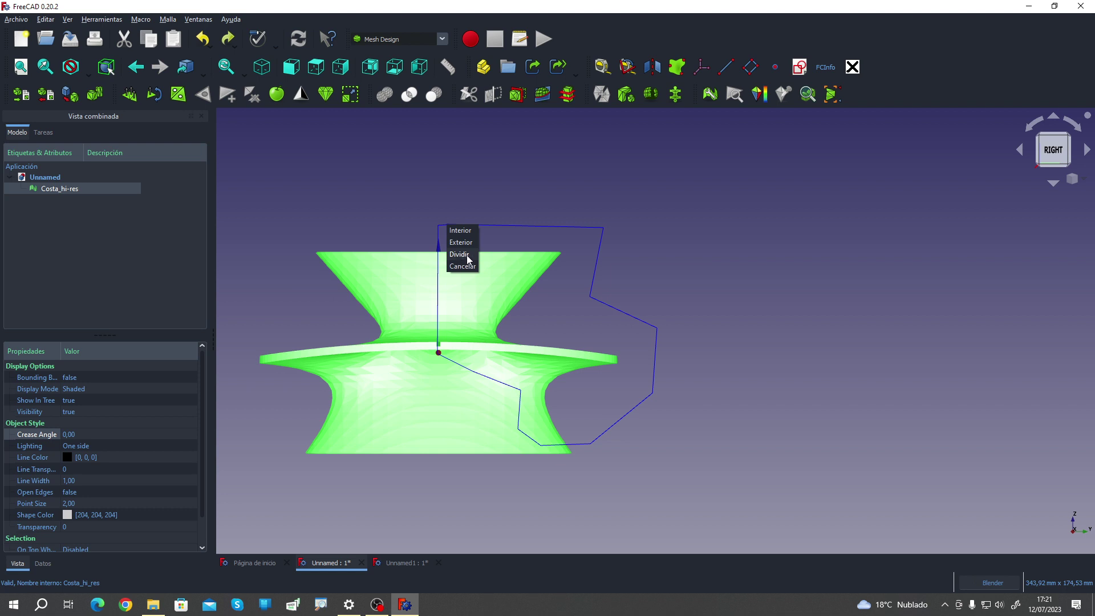
left_click(467, 255)
Step: Transform the new Costa_hi-res001 piece about 70 mm along the green axis
middle_click_drag(741, 276, 601, 328)
scroll(685, 312, "down", 3)
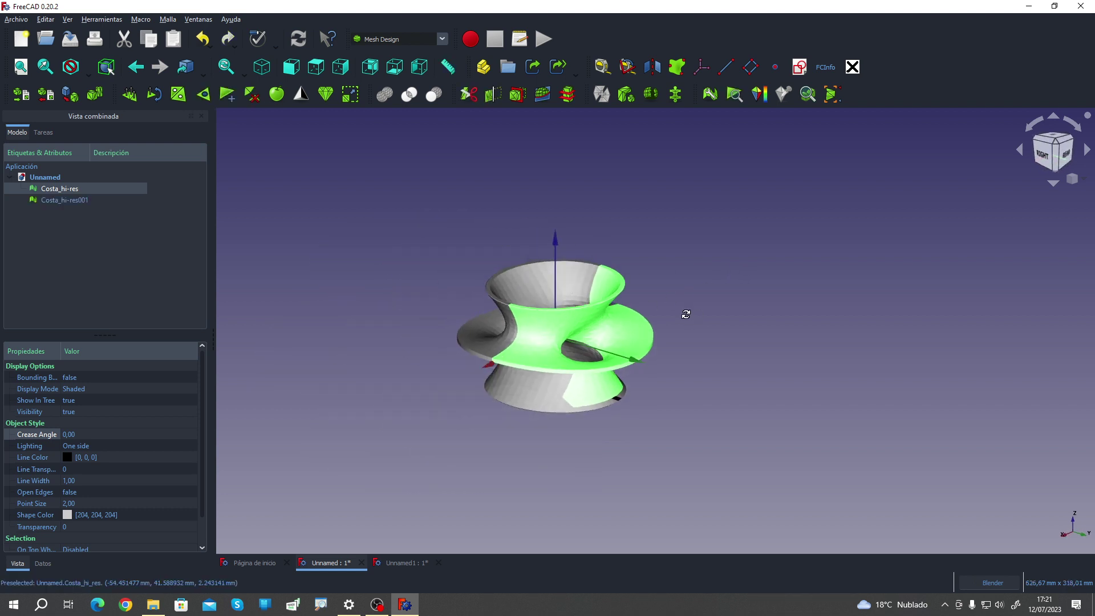
middle_click_drag(684, 312, 704, 320)
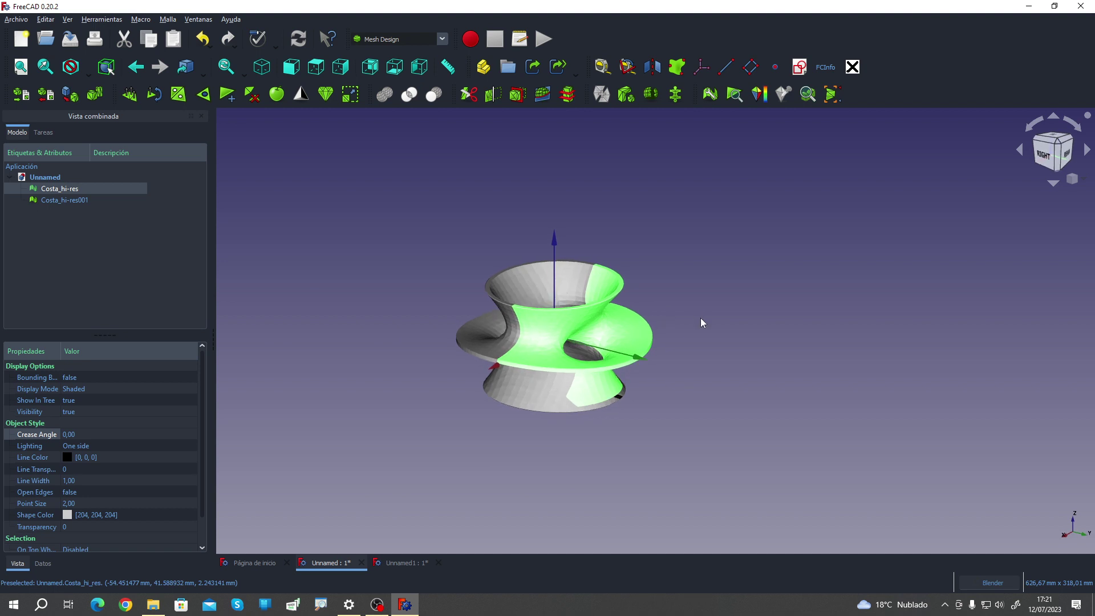
left_click(51, 199)
right_click(51, 200)
left_click(69, 204)
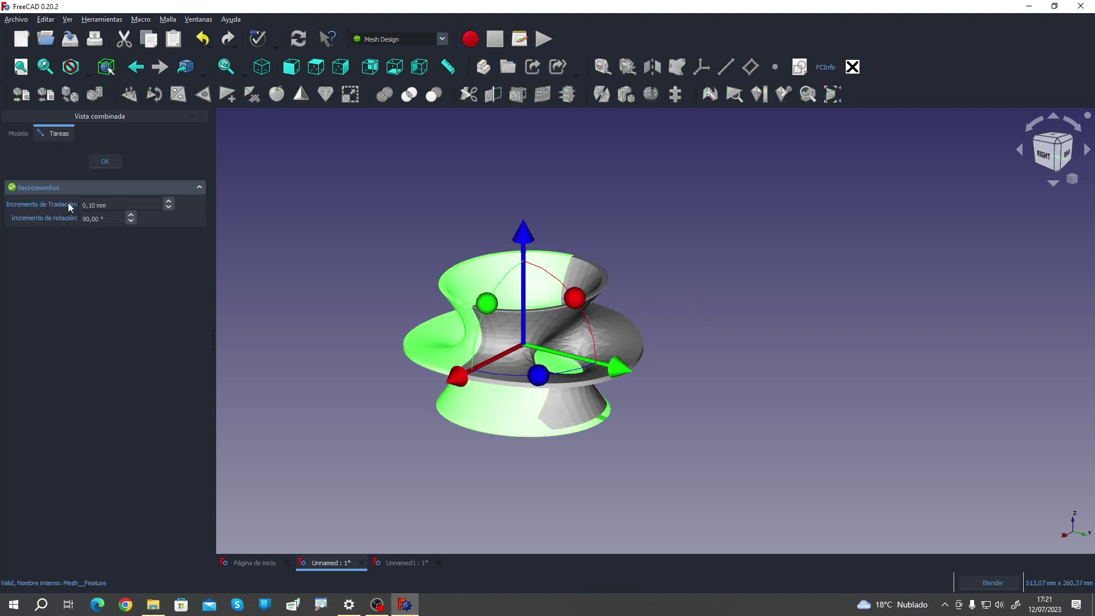
left_click_drag(614, 370, 513, 336)
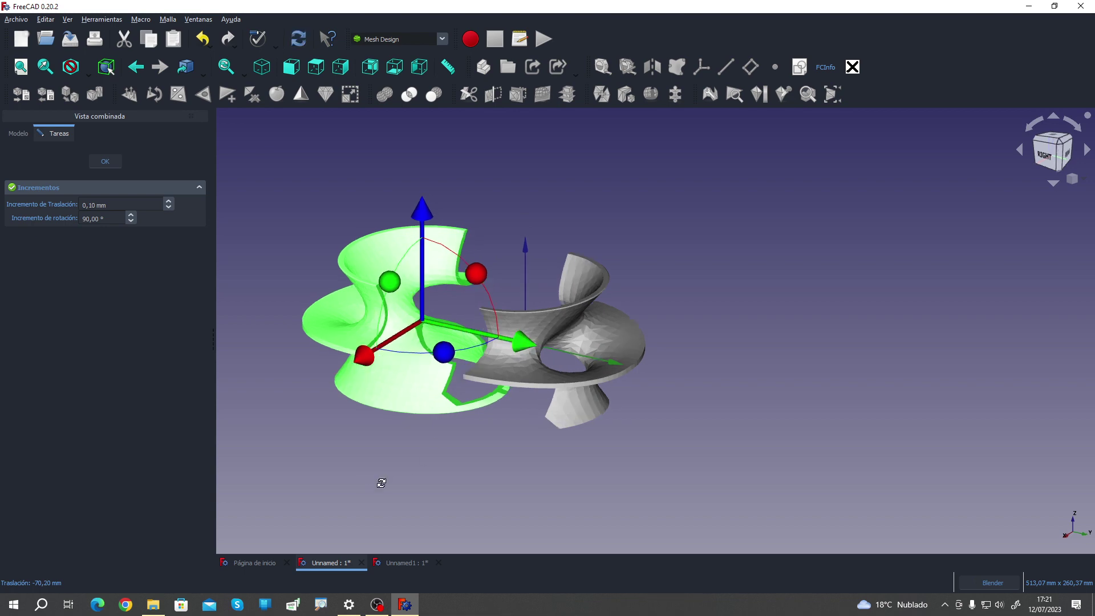
mouse_move(378, 499)
middle_mouse_down()
mouse_move(655, 553)
mouse_move(662, 237)
mouse_move(568, 341)
mouse_move(796, 370)
middle_mouse_up()
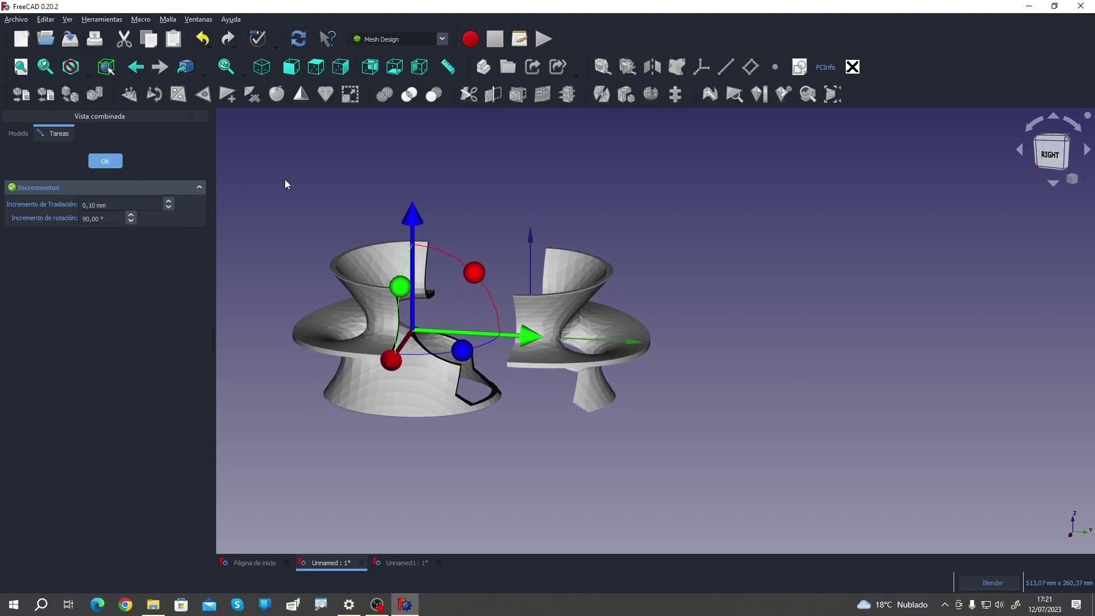
left_click(106, 162)
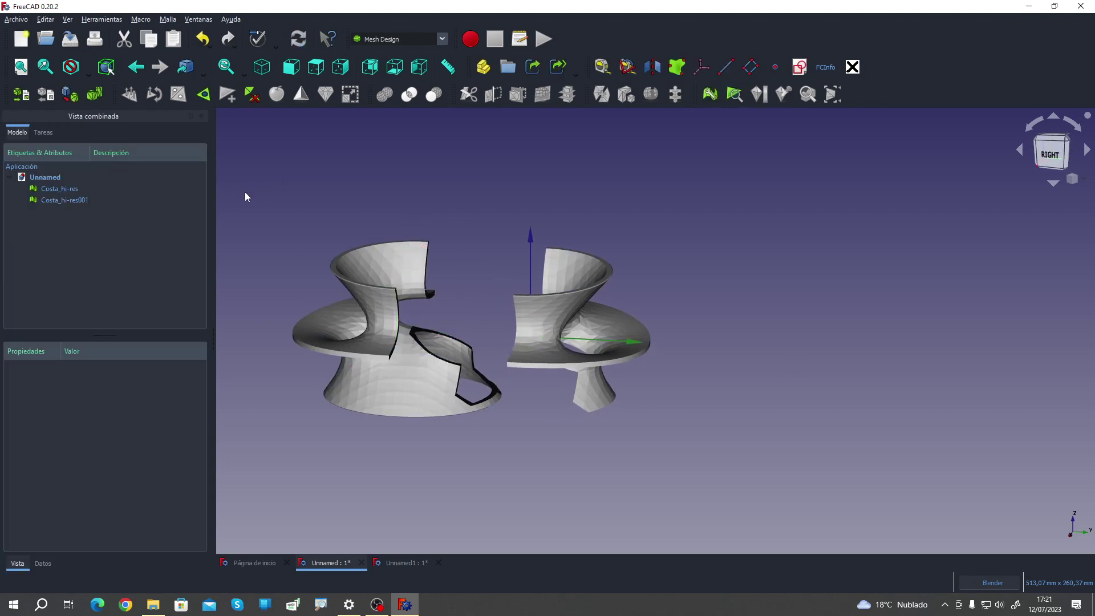
Step: Remove the first split and reselect the whole Costa_hi-res from the Right view
key("Delete")
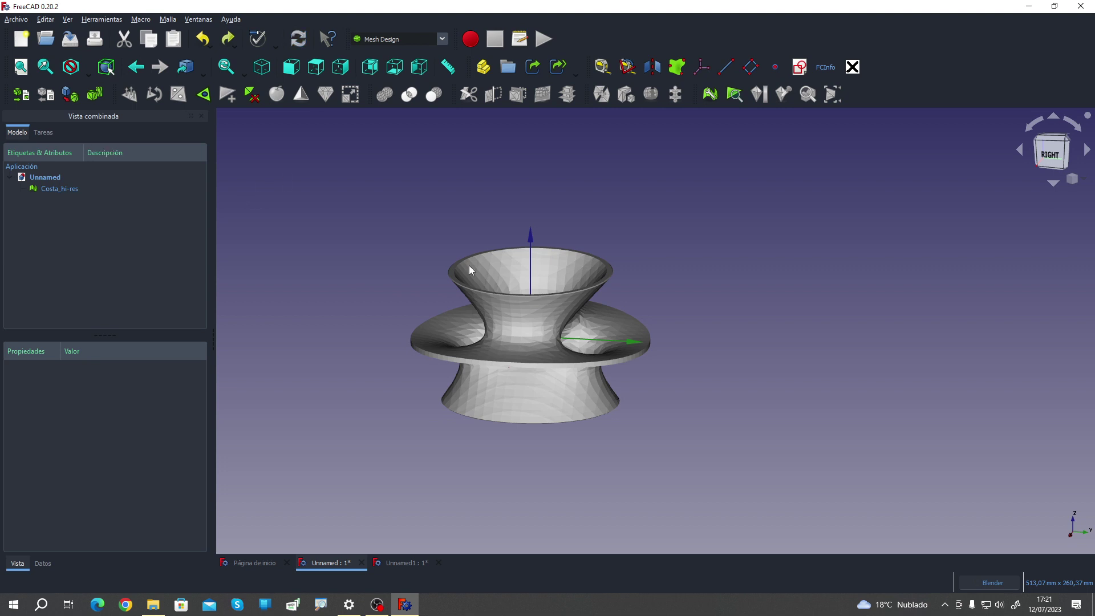
key("3")
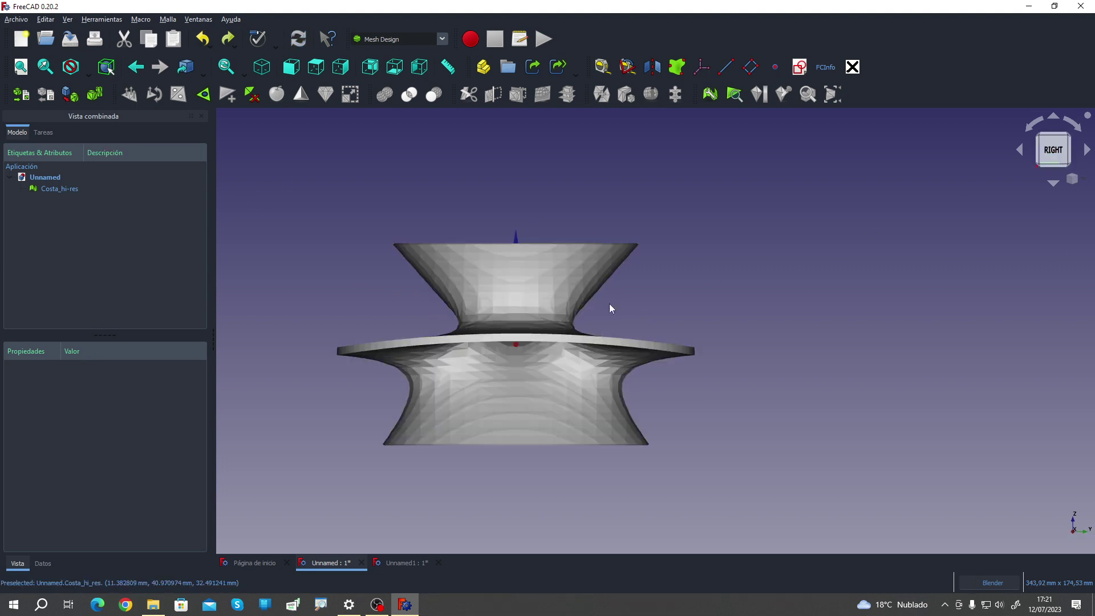
left_click(70, 189)
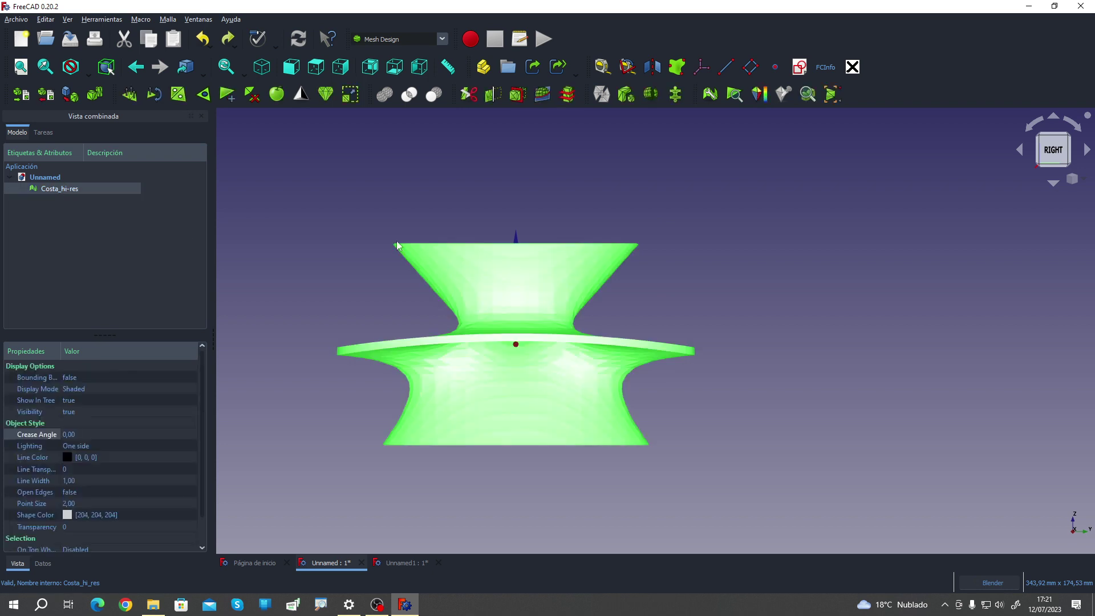
Step: Split Costa_hi-res again along a new eight-point outline with Dividir
left_click(469, 97)
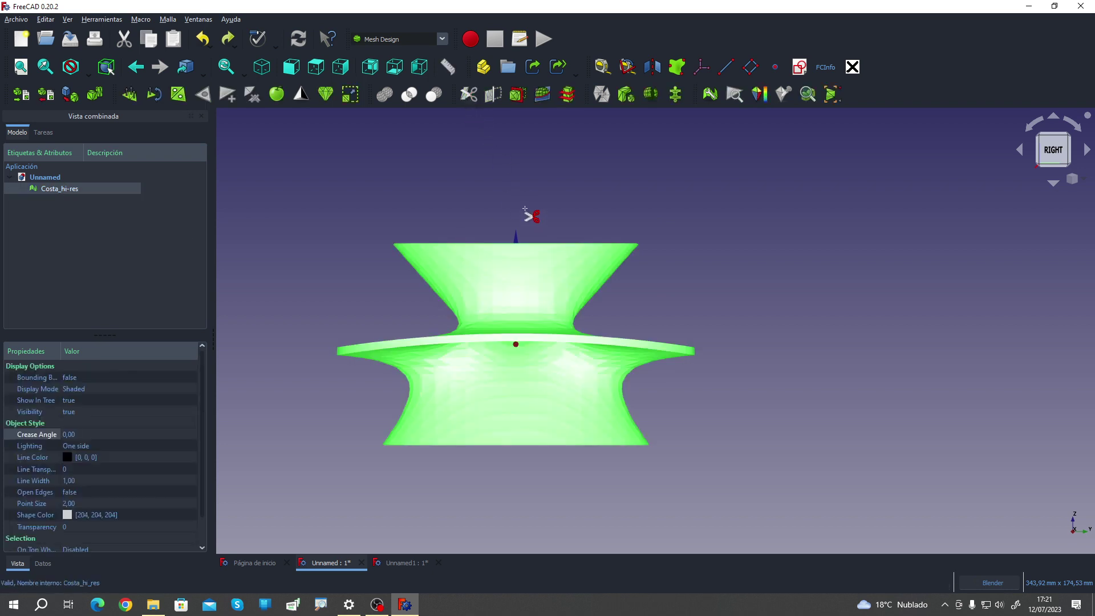
left_click(516, 199)
left_click(516, 319)
left_click(548, 361)
left_click(517, 401)
left_click(581, 410)
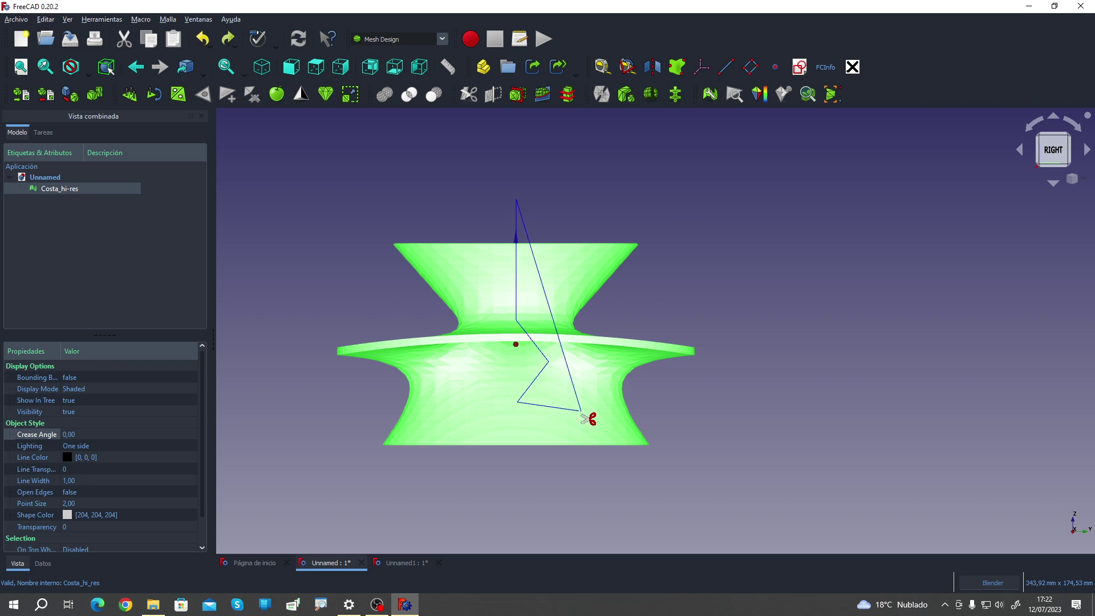
left_click(602, 432)
left_click(687, 428)
left_click(750, 284)
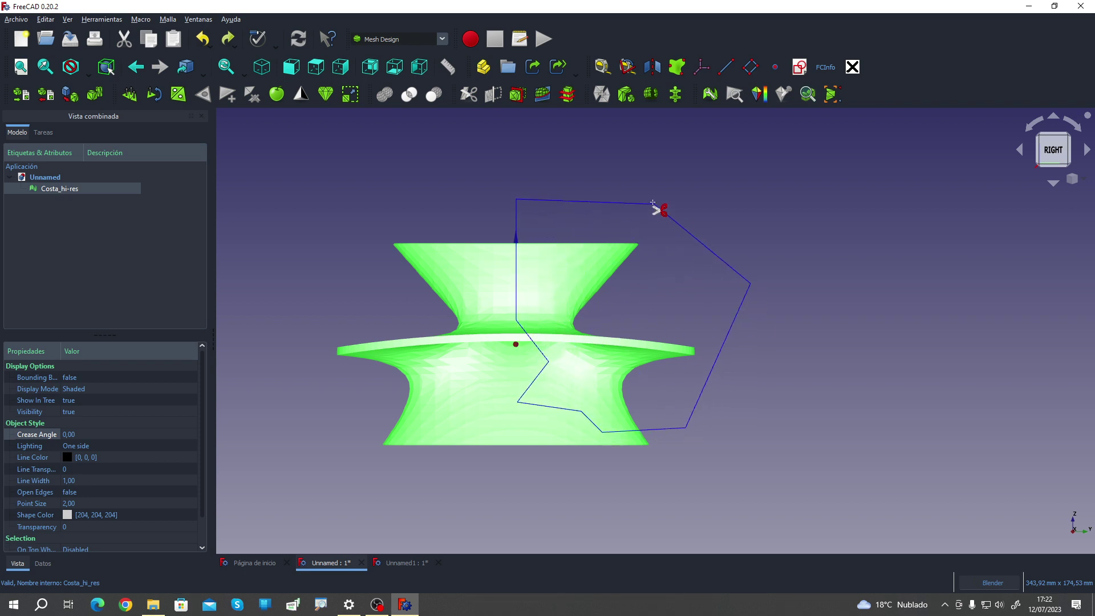
right_click(609, 204)
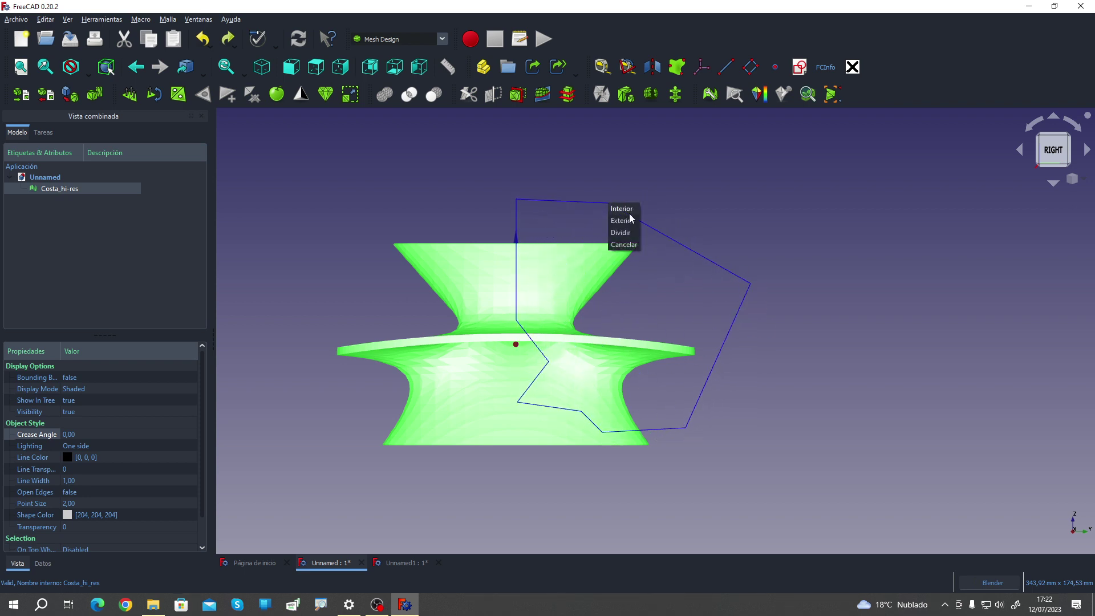
left_click(632, 232)
Step: Move the new Costa_hi-res001 piece about 73 mm aside, then undo the second split
middle_click_drag(705, 191, 600, 215)
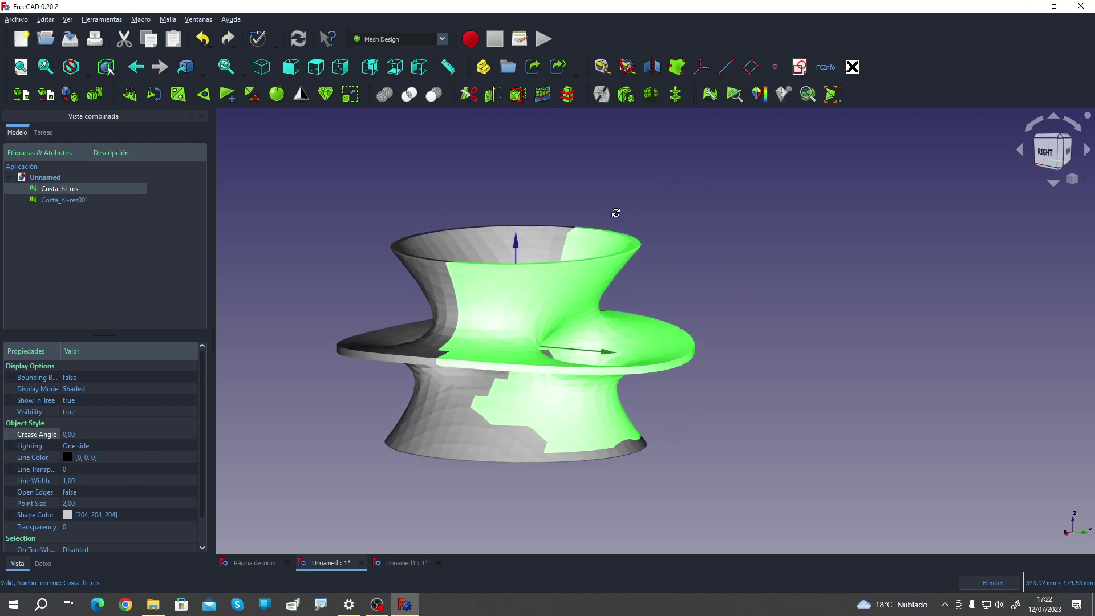
left_click(90, 209)
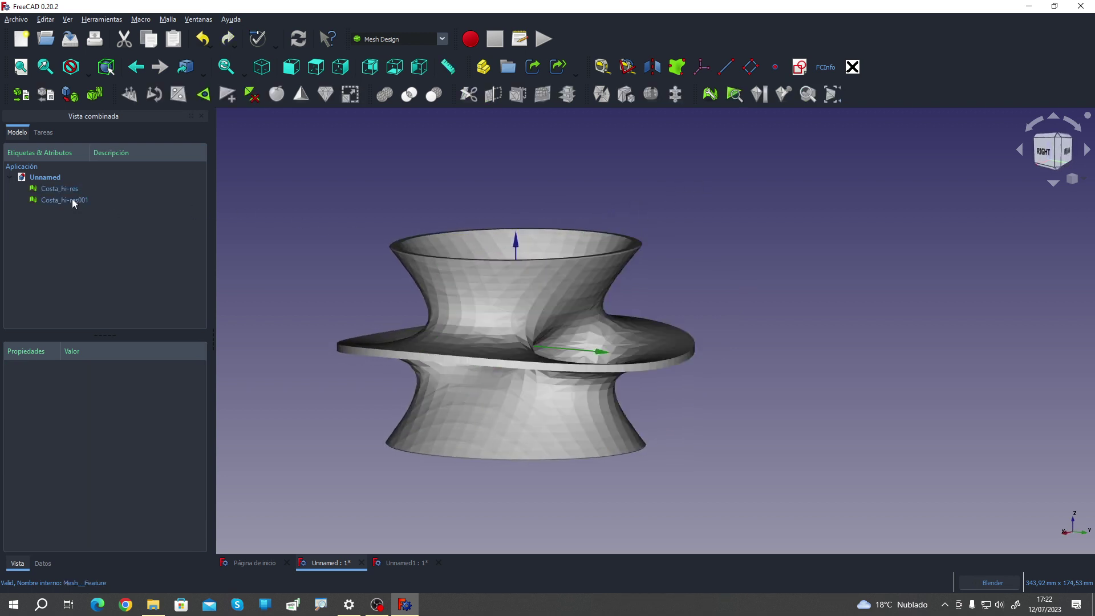
left_click(72, 200)
right_click(72, 200)
left_click(91, 206)
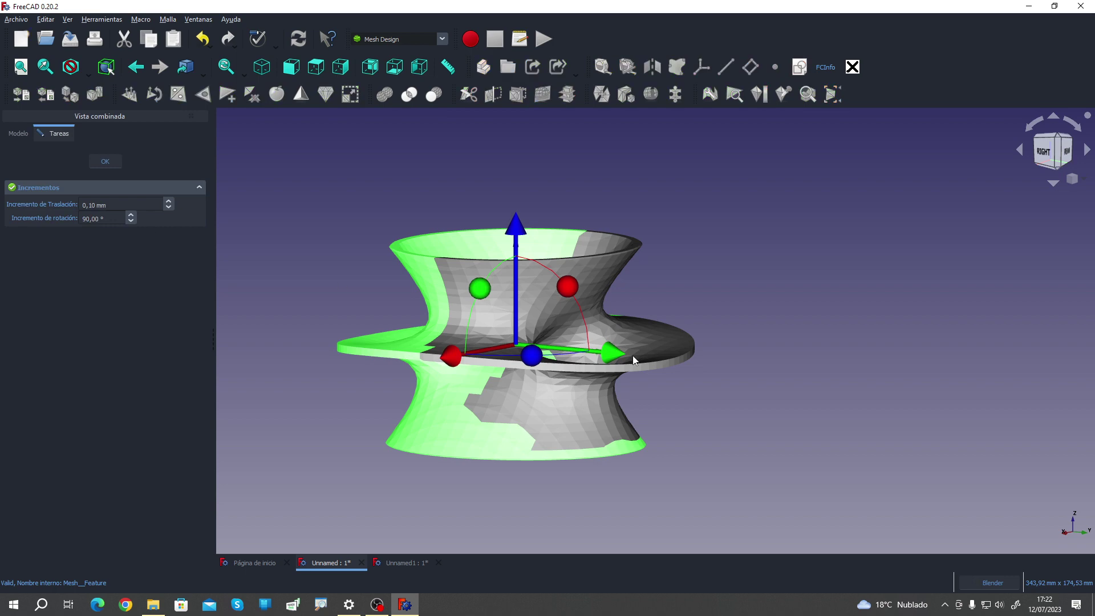
left_click_drag(623, 356, 435, 342)
mouse_move(435, 343)
middle_mouse_down()
mouse_move(697, 254)
mouse_move(539, 338)
mouse_move(485, 434)
mouse_move(640, 443)
mouse_move(691, 409)
mouse_move(636, 398)
mouse_move(443, 464)
mouse_move(542, 399)
mouse_move(608, 336)
mouse_move(768, 374)
mouse_move(576, 339)
middle_mouse_up()
left_click(106, 162)
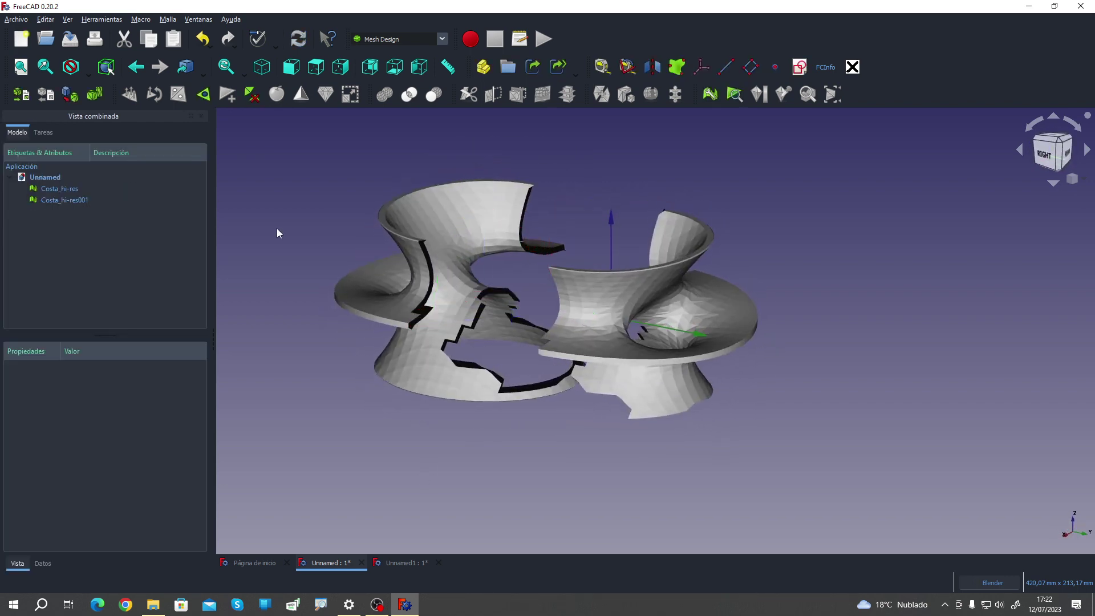
key("ctrl+z")
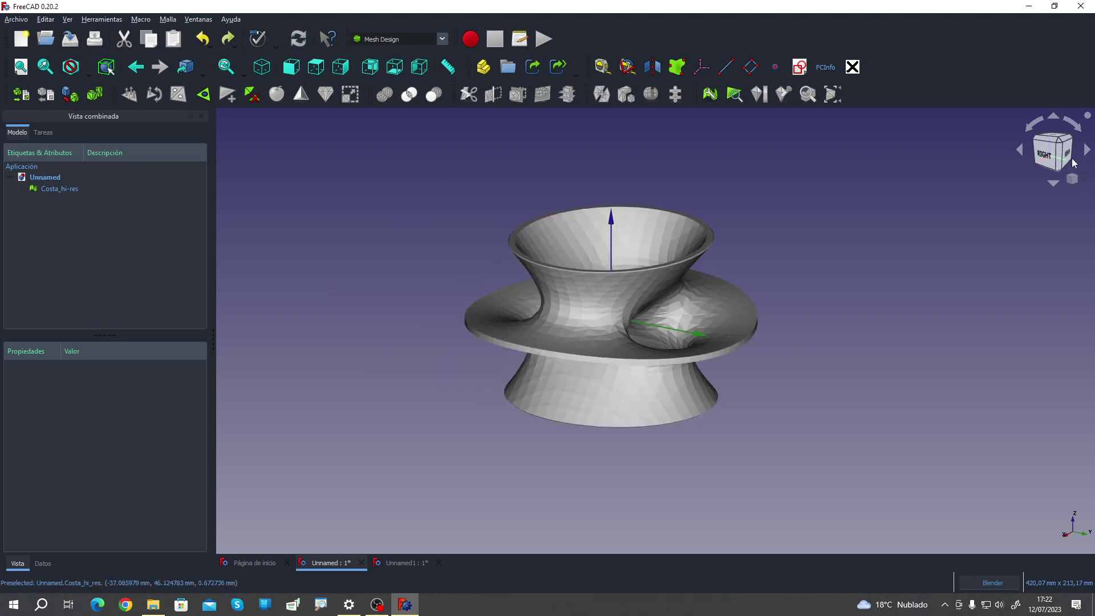
Step: From the Right view, trim the right section of Costa_hi-res with a polygon using Interior
left_click(1048, 158)
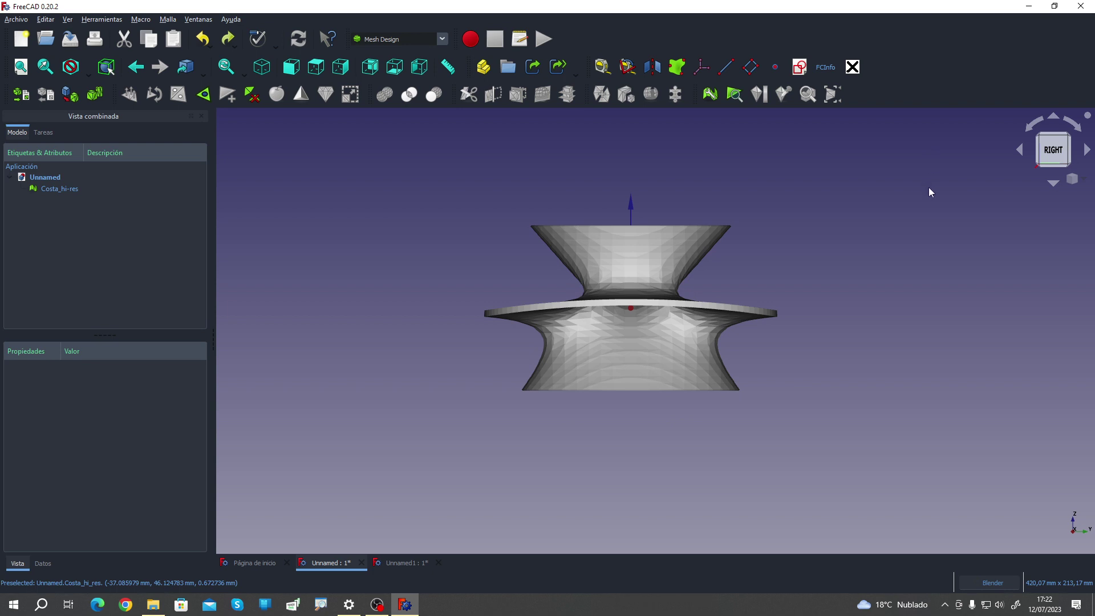
left_click(79, 189)
left_click(493, 96)
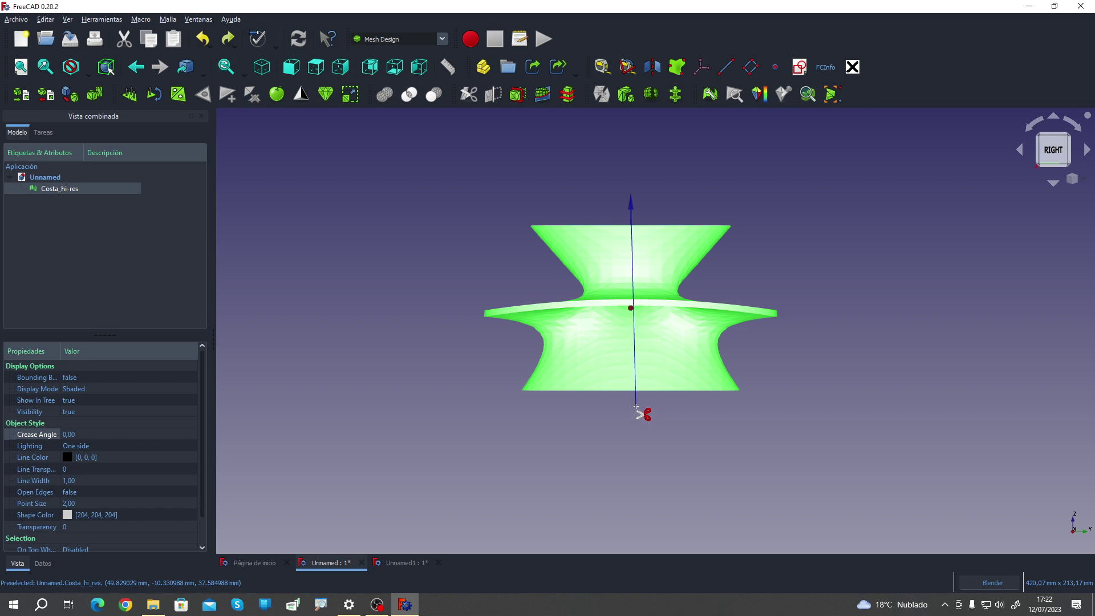
left_click(632, 417)
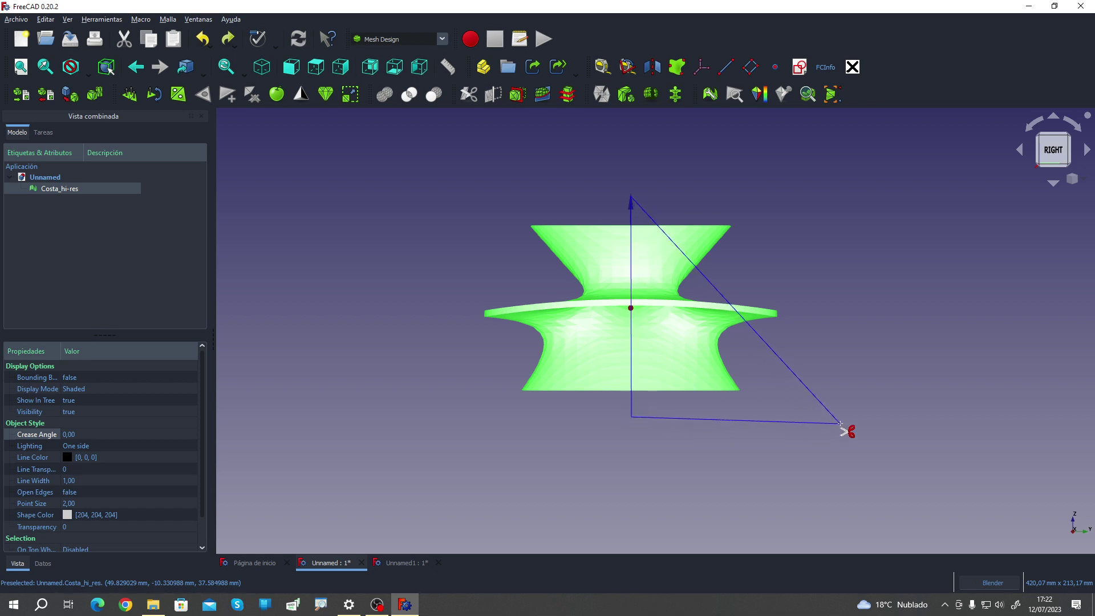
left_click(839, 423)
right_click(819, 176)
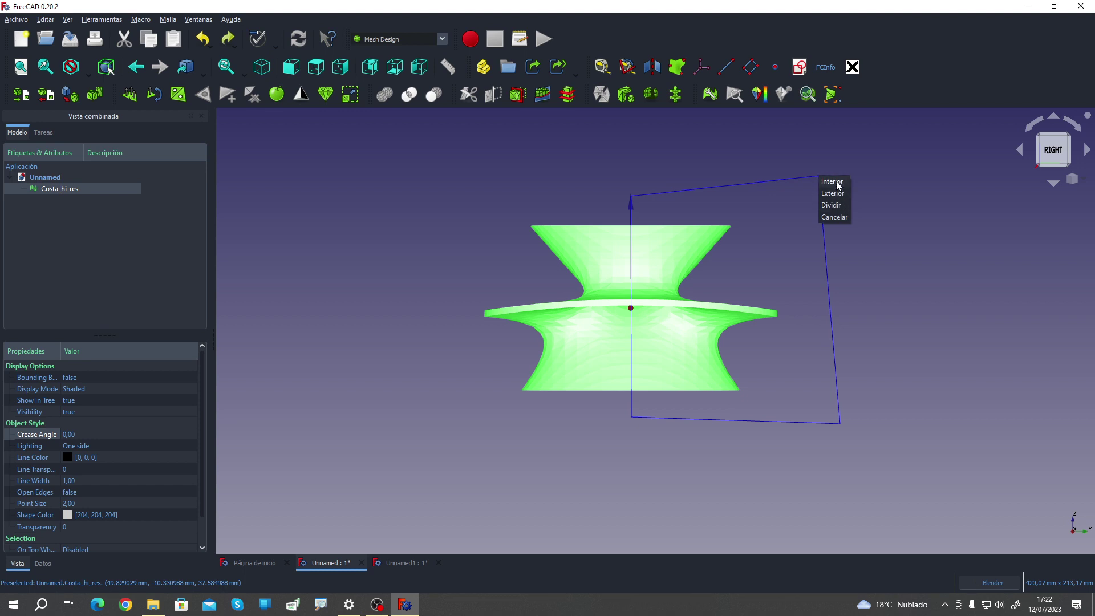
left_click(837, 184)
middle_click_drag(879, 247, 559, 316)
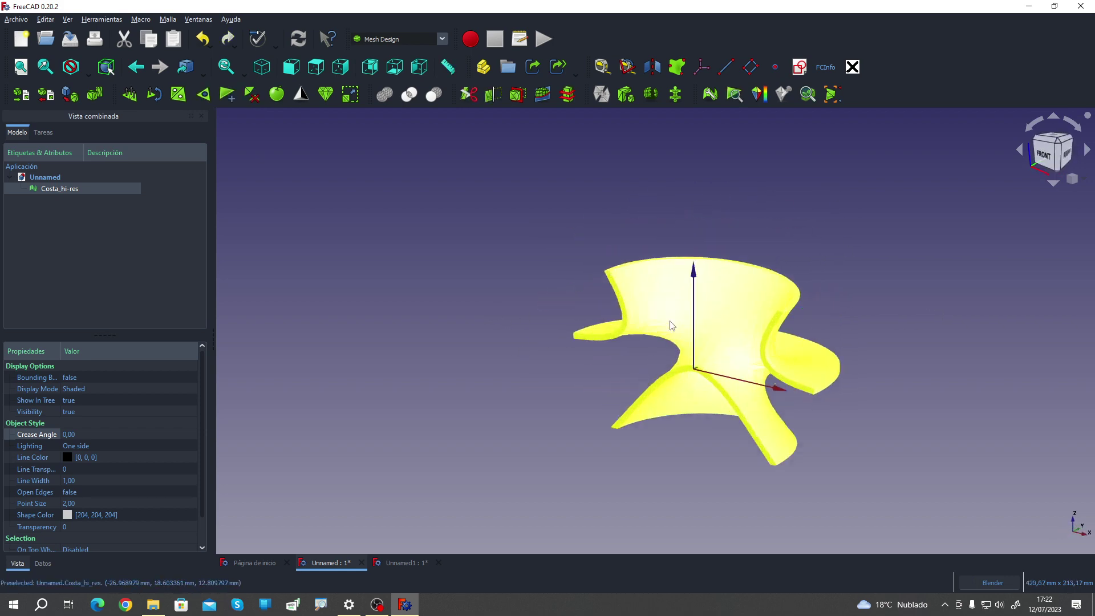
Step: Zoom out and orbit to show the trimmed mesh's open cut edges, then reselect Costa_hi-res
left_click(672, 325)
scroll(672, 325, "up", 5)
mouse_move(612, 381)
middle_mouse_down()
mouse_move(570, 362)
mouse_move(511, 358)
mouse_move(631, 262)
mouse_move(594, 238)
mouse_move(396, 313)
mouse_move(467, 281)
mouse_move(352, 231)
middle_mouse_up()
middle_click_drag(403, 358, 423, 319)
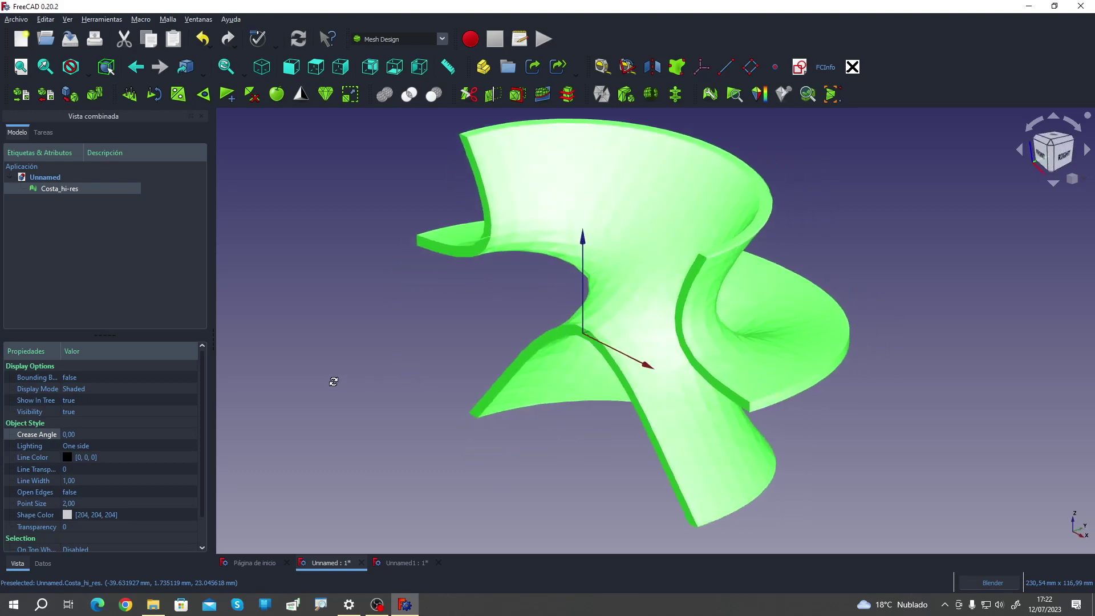
scroll(431, 243, "up", 5)
scroll(474, 330, "down", 5)
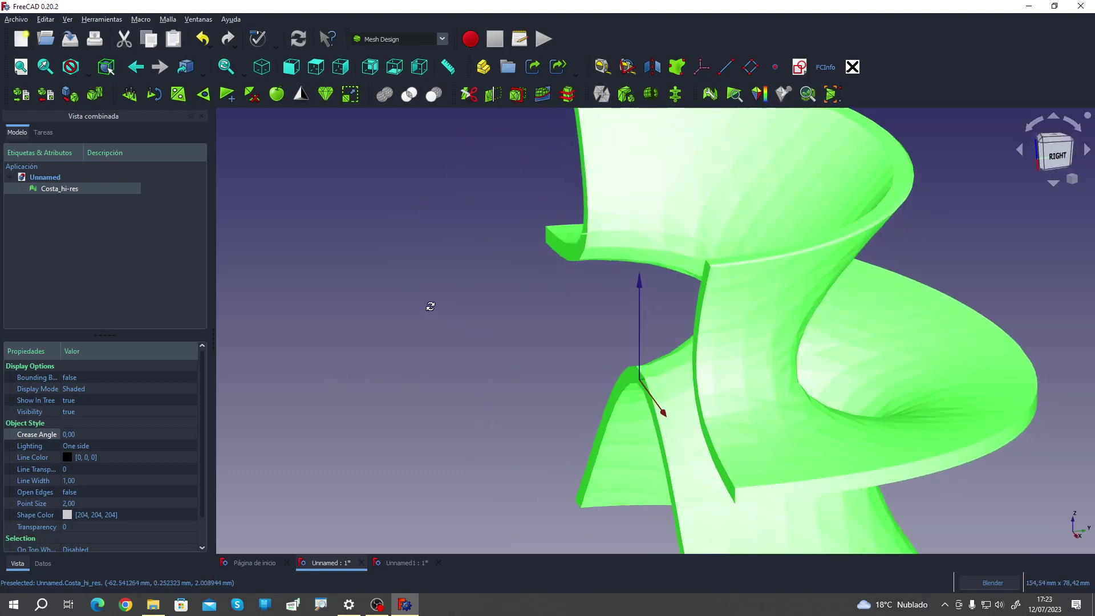
middle_click_drag(431, 306, 503, 217)
scroll(477, 409, "down", 3)
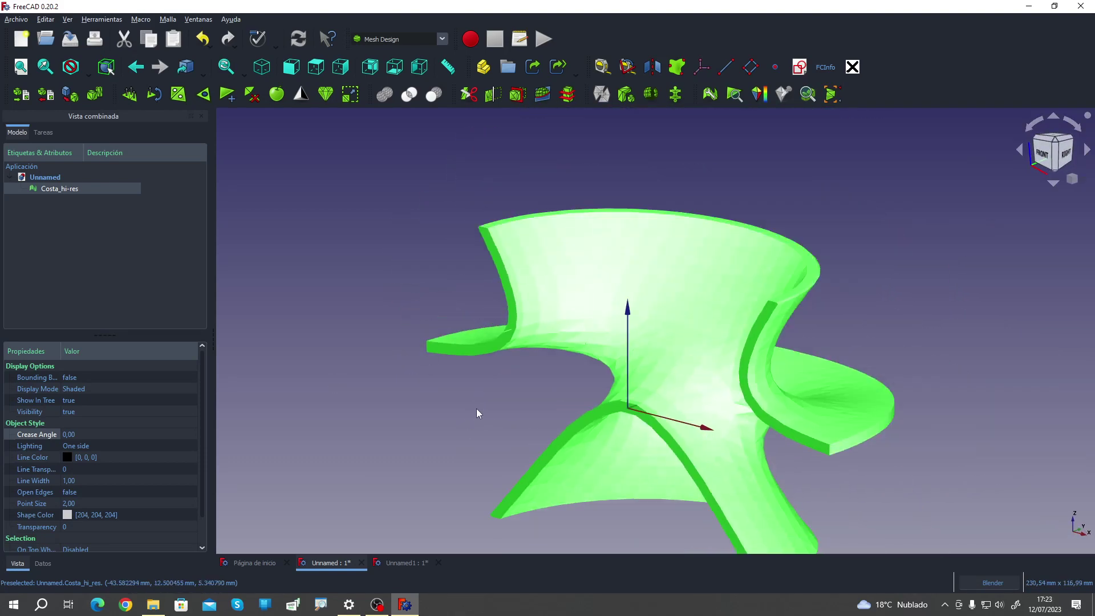
mouse_move(477, 408)
middle_mouse_down()
mouse_move(471, 423)
mouse_move(435, 412)
middle_mouse_up()
left_click(381, 356)
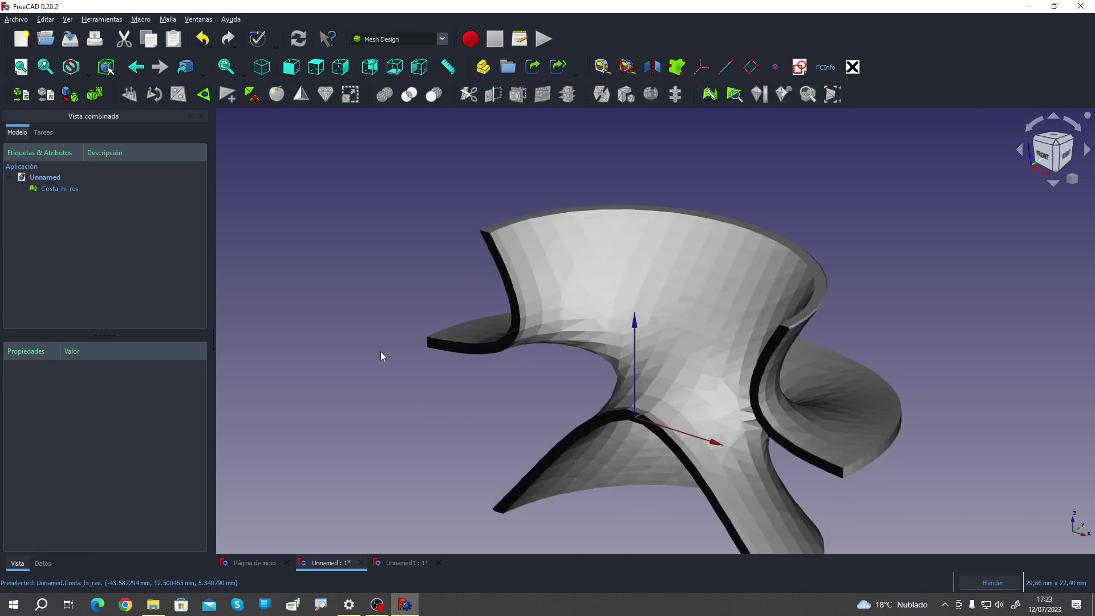
left_click(63, 189)
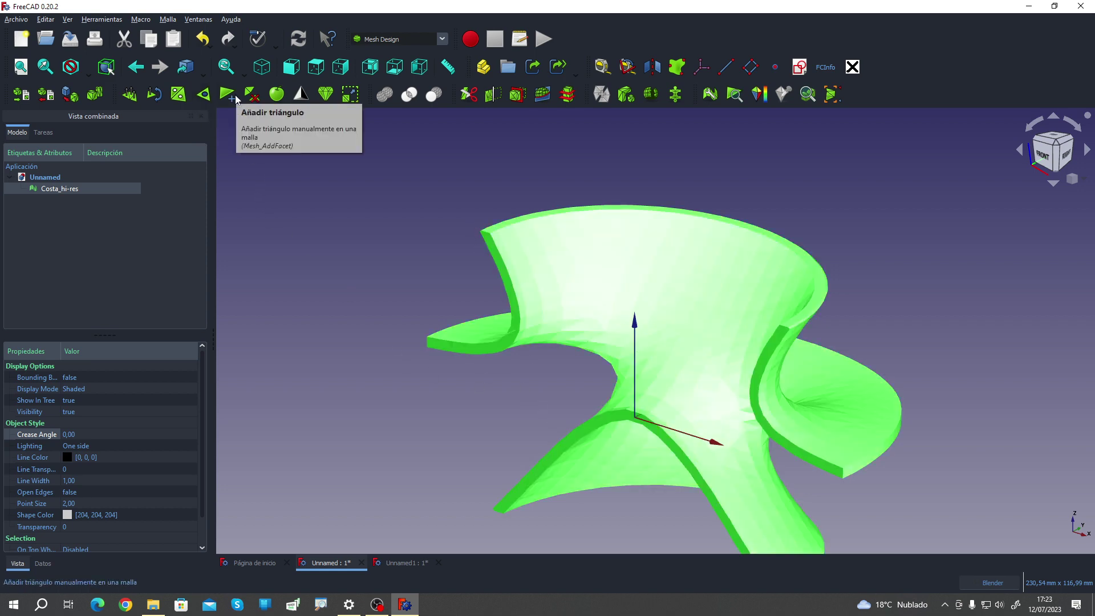
Step: Activate the interactive Close hole tool on the Costa_hi-res mesh
scroll(480, 358, "up", 5)
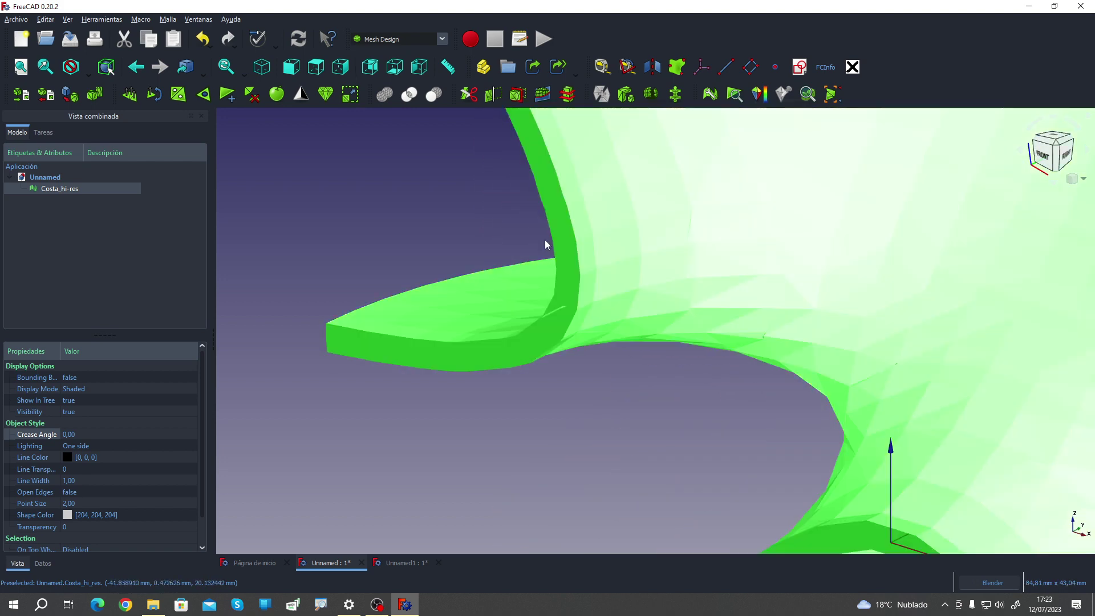
scroll(593, 453, "down", 5)
mouse_move(594, 453)
middle_mouse_down()
mouse_move(570, 434)
mouse_move(587, 472)
mouse_move(633, 504)
mouse_move(661, 483)
mouse_move(569, 423)
middle_mouse_up()
scroll(570, 423, "up", 1)
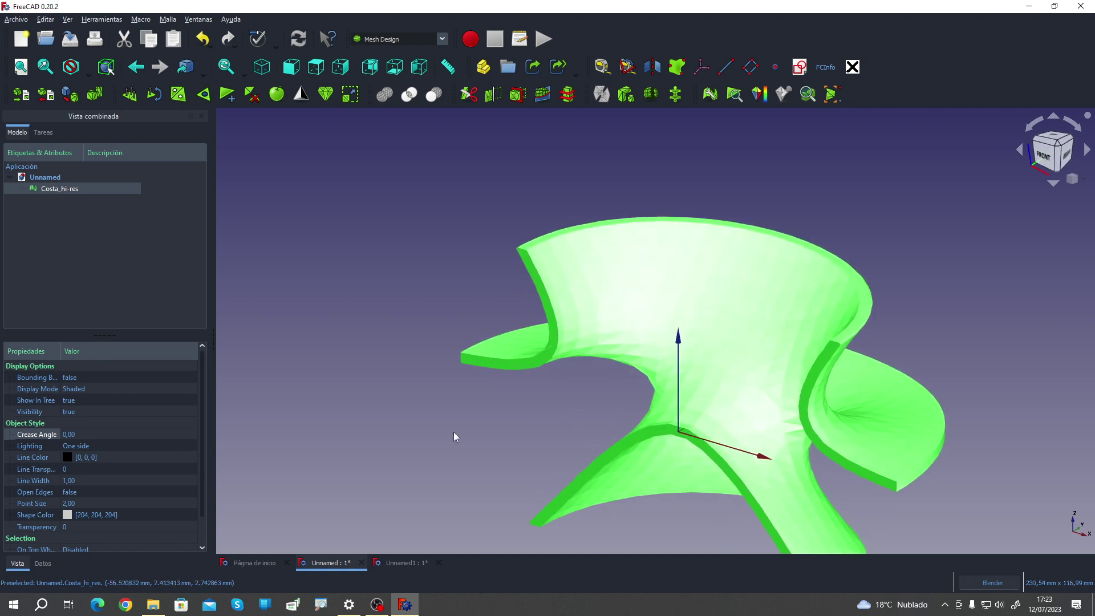
left_click(207, 100)
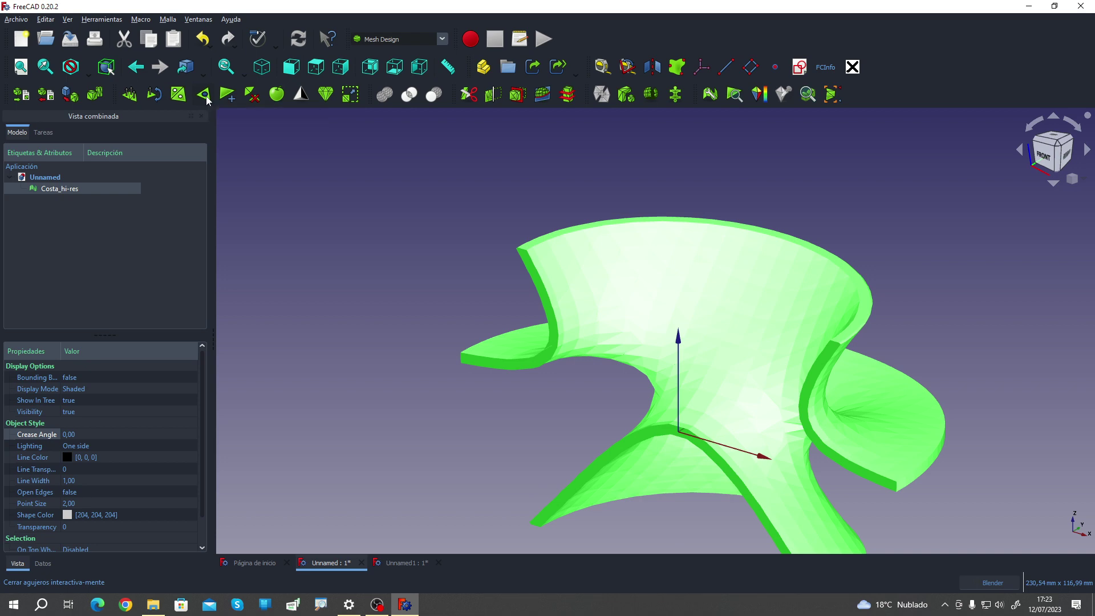
Step: Zoom and orbit around the mesh arms to look for open borders
scroll(482, 376, "up", 5)
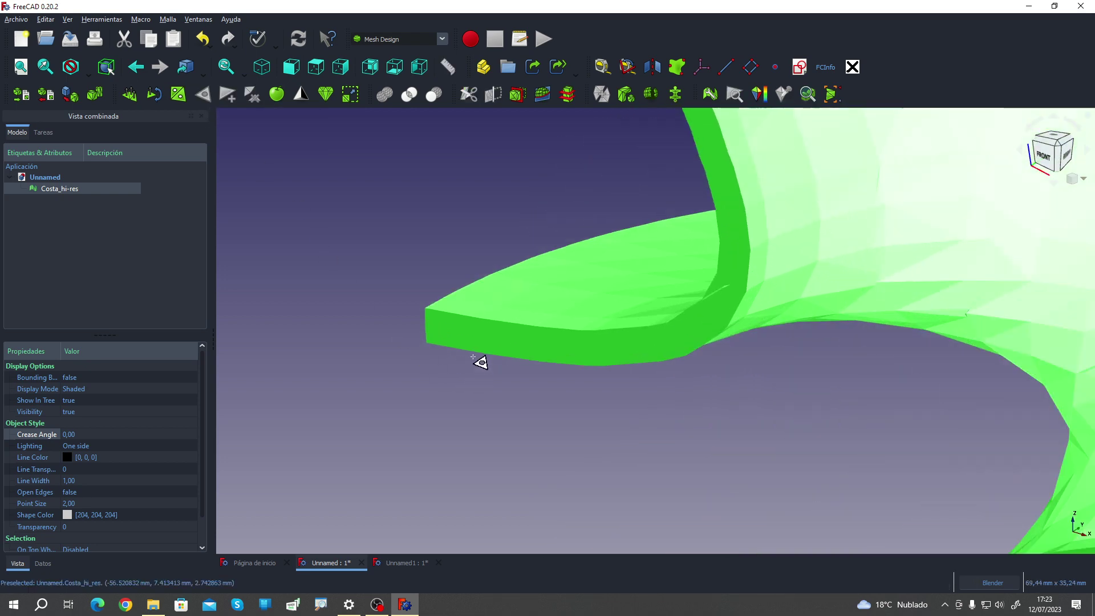
scroll(478, 357, "down", 5)
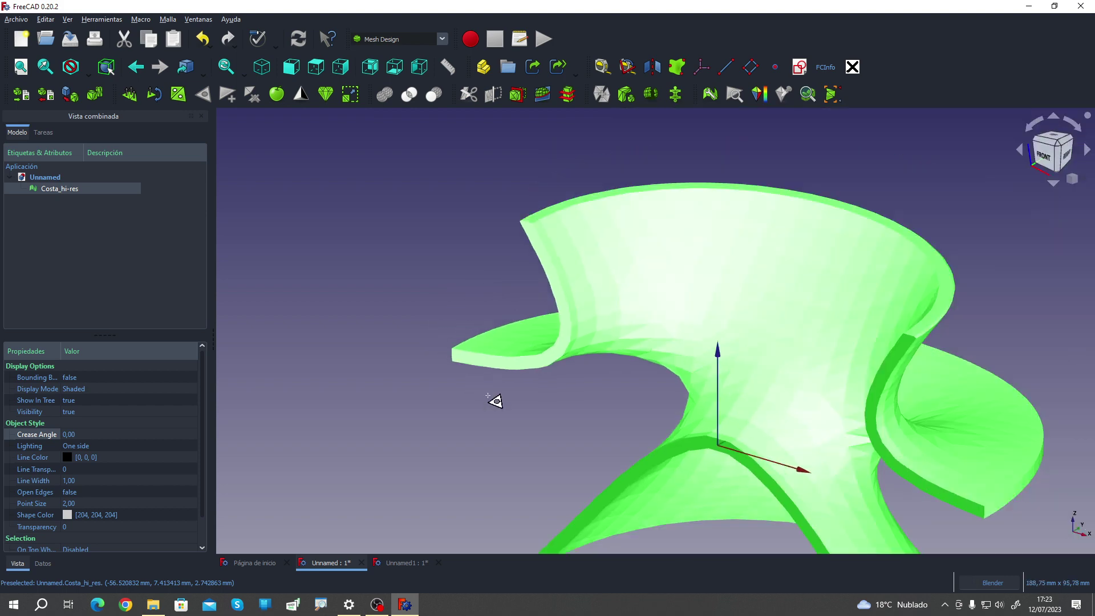
mouse_move(494, 401)
middle_mouse_down()
mouse_move(535, 410)
mouse_move(480, 391)
mouse_move(616, 377)
middle_mouse_up()
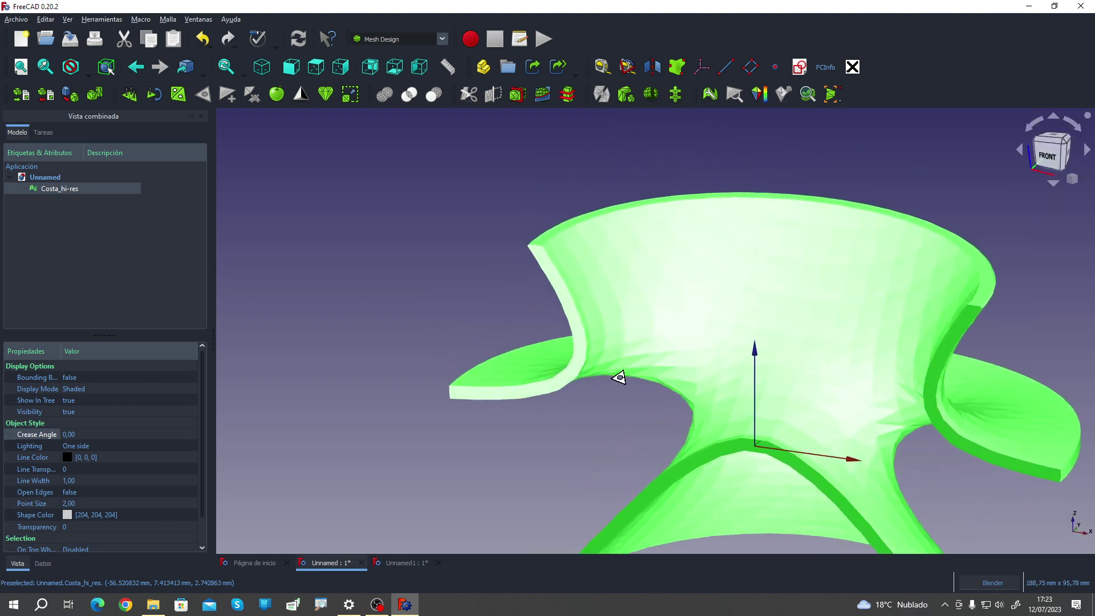
scroll(473, 317, "down", 2)
middle_click_drag(473, 316, 755, 337)
scroll(745, 313, "up", 2)
scroll(742, 325, "up", 3)
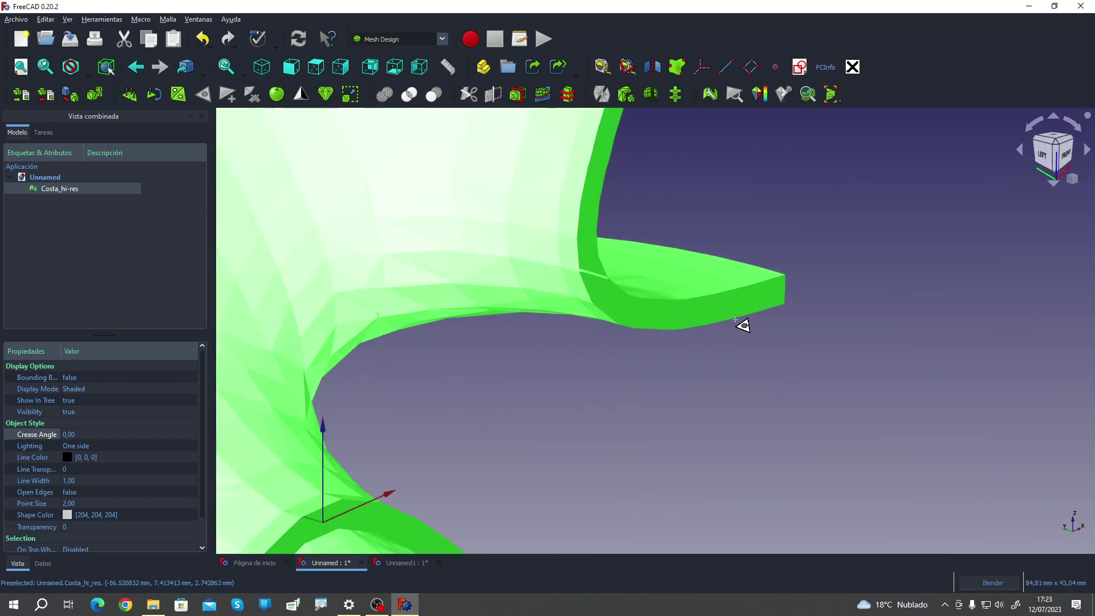
scroll(735, 319, "down", 1)
scroll(753, 325, "down", 2)
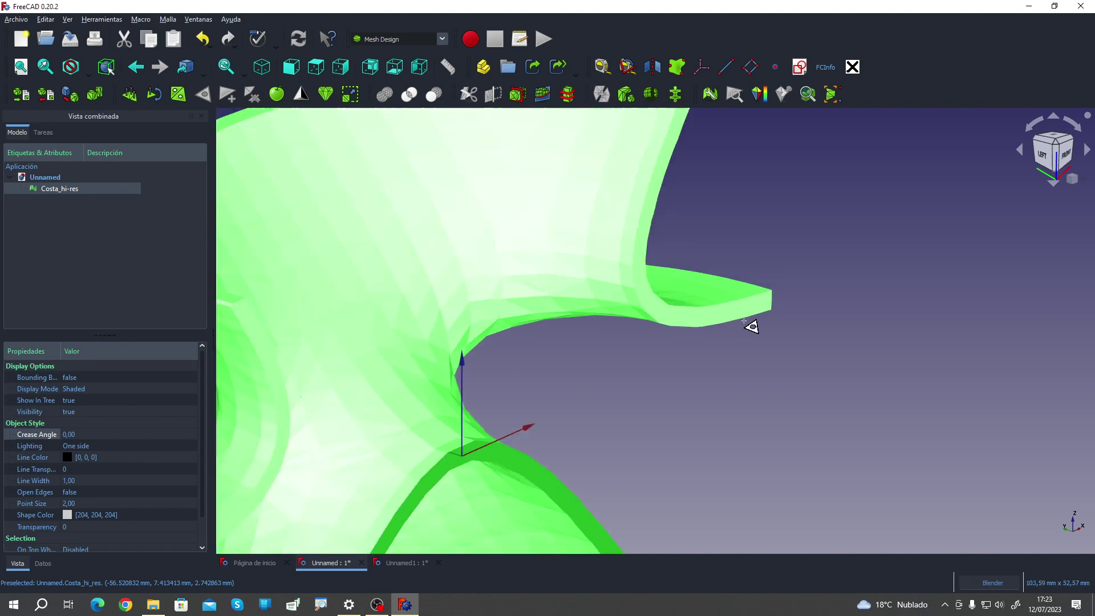
scroll(751, 372, "down", 3)
mouse_move(751, 372)
middle_mouse_down()
mouse_move(561, 362)
mouse_move(523, 467)
middle_mouse_up()
scroll(523, 467, "up", 2)
scroll(447, 440, "up", 4)
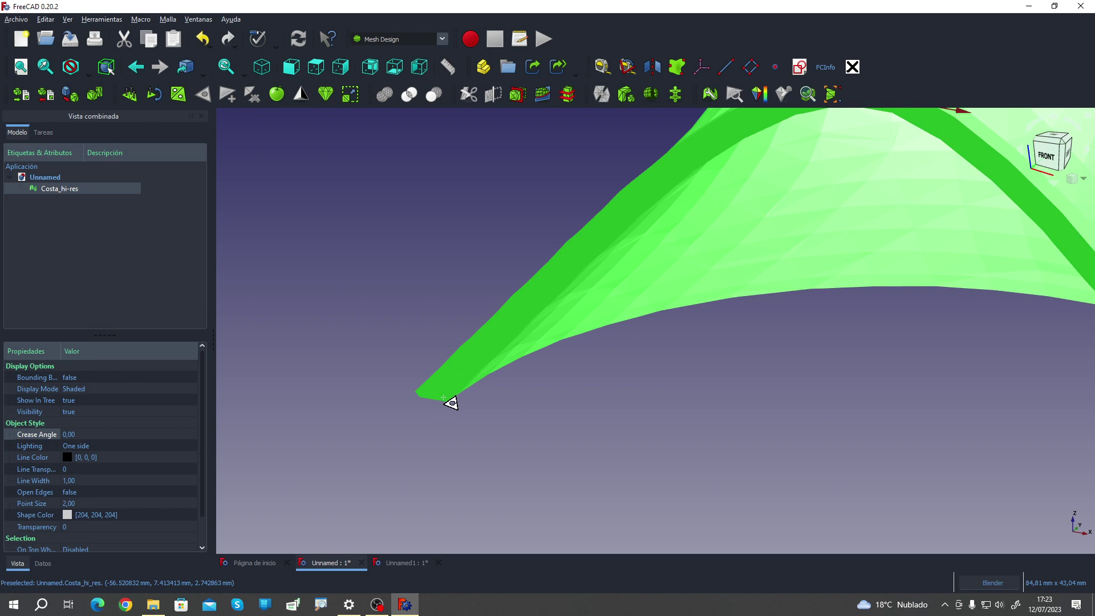
scroll(584, 433, "down", 3)
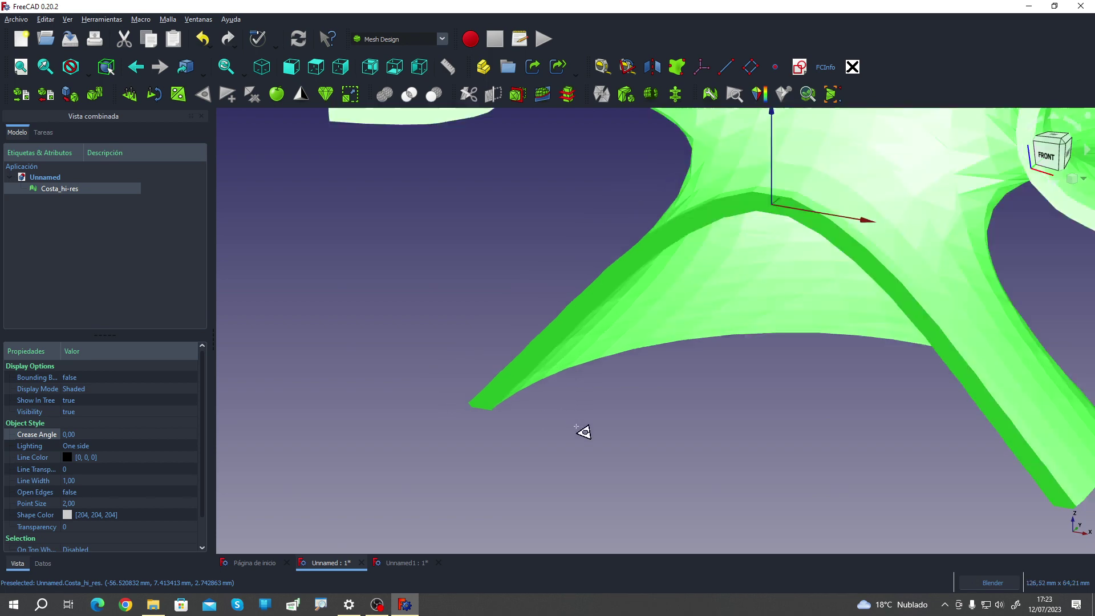
middle_click_drag(584, 433, 667, 288)
scroll(656, 315, "up", 3)
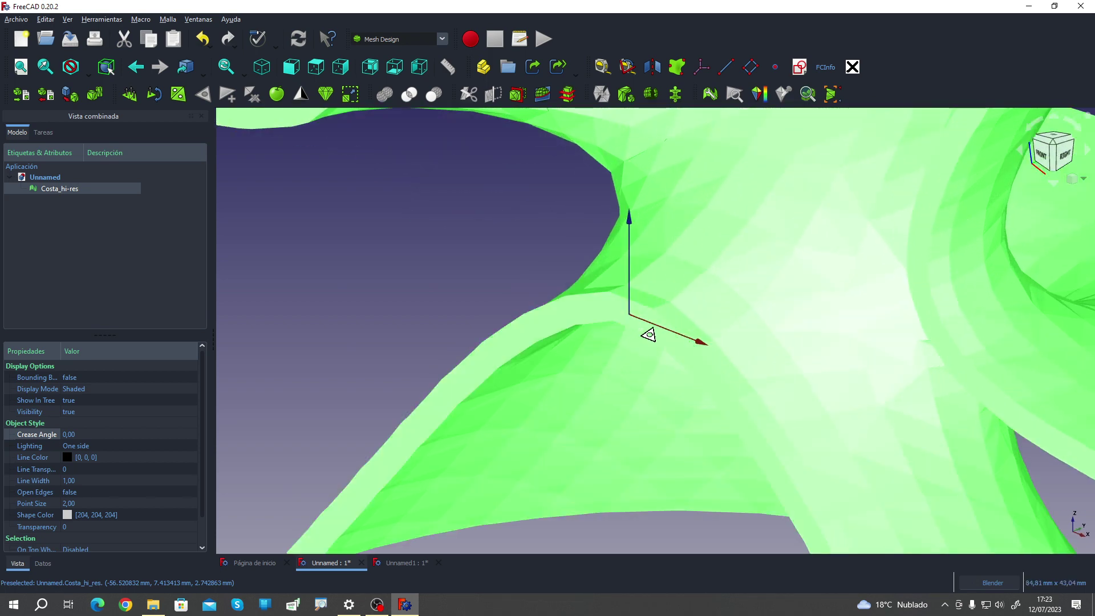
scroll(583, 278, "down", 5)
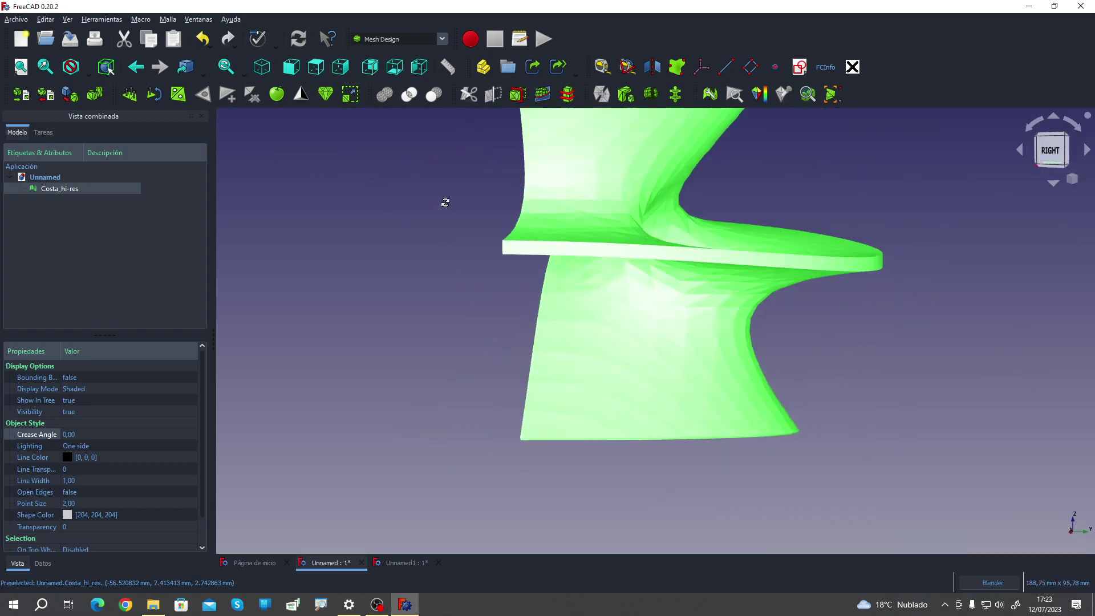
mouse_move(435, 234)
middle_mouse_down()
mouse_move(660, 305)
mouse_move(563, 343)
mouse_move(533, 313)
middle_mouse_up()
scroll(659, 304, "up", 3)
scroll(563, 342, "down", 3)
scroll(527, 309, "up", 2)
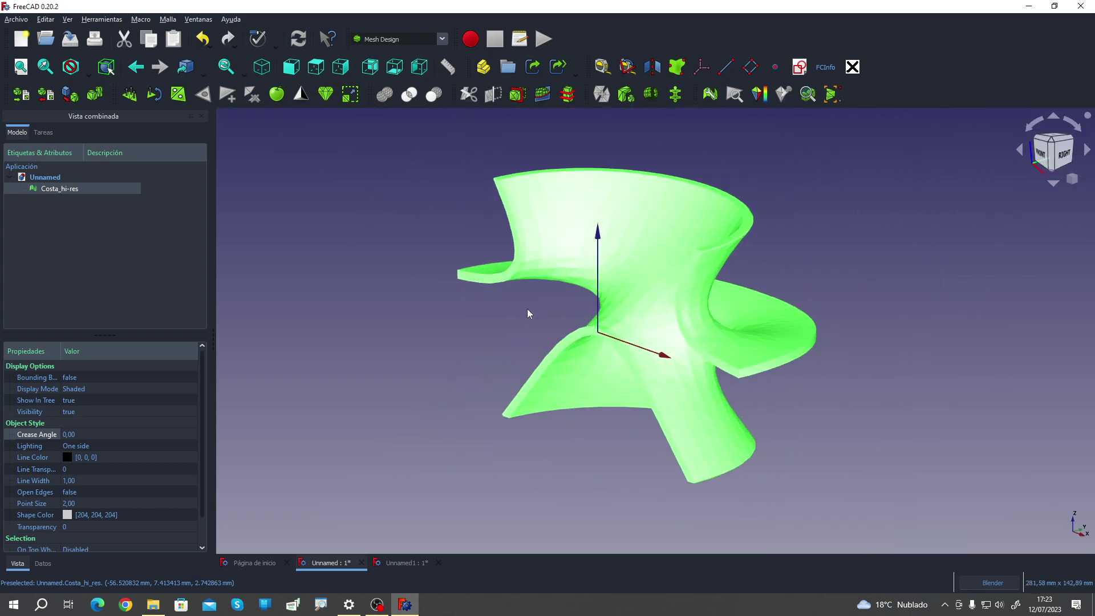
Step: Exit hole filling, check the mesh triangles in Wireframe, then restore As is shading
left_click(471, 315)
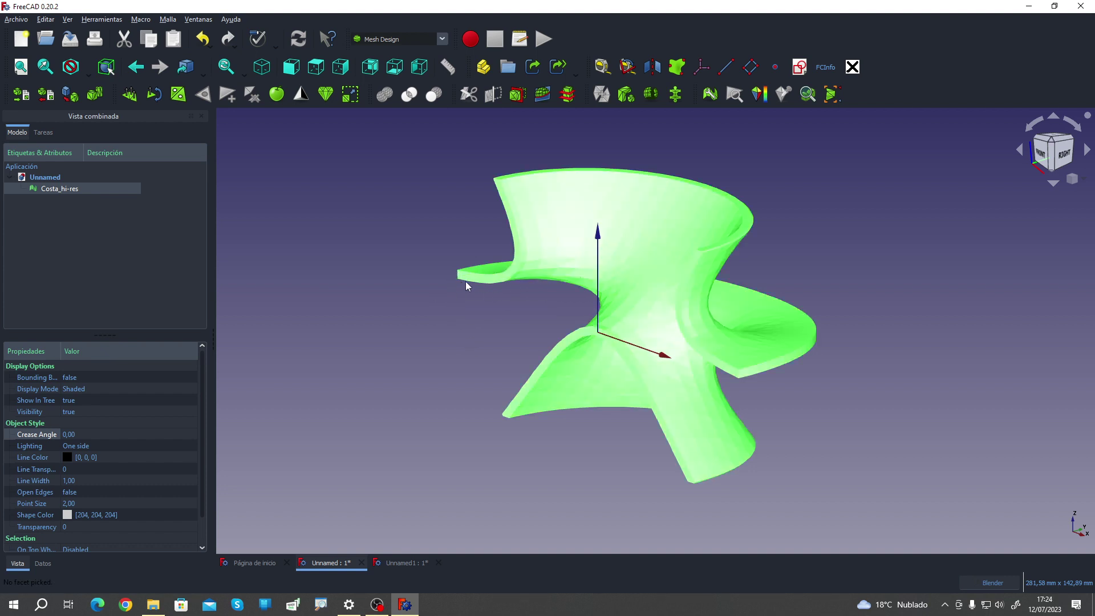
mouse_move(496, 181)
middle_mouse_down()
mouse_move(443, 315)
mouse_move(404, 306)
mouse_move(478, 327)
middle_mouse_up()
left_click(88, 73)
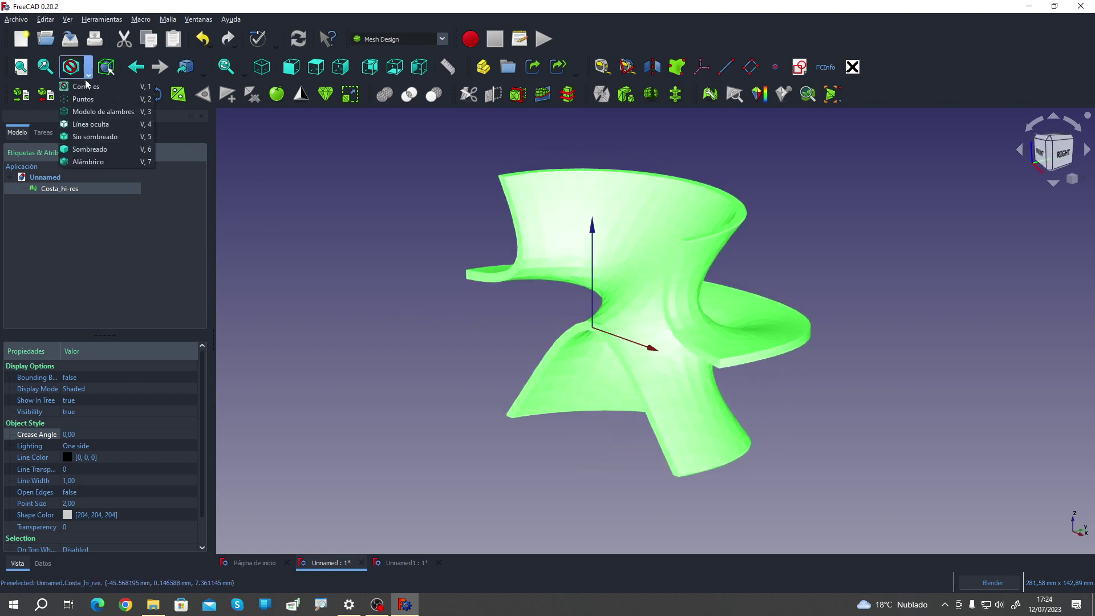
left_click(103, 111)
key("3")
scroll(504, 164, "up", 5)
scroll(494, 215, "up", 3)
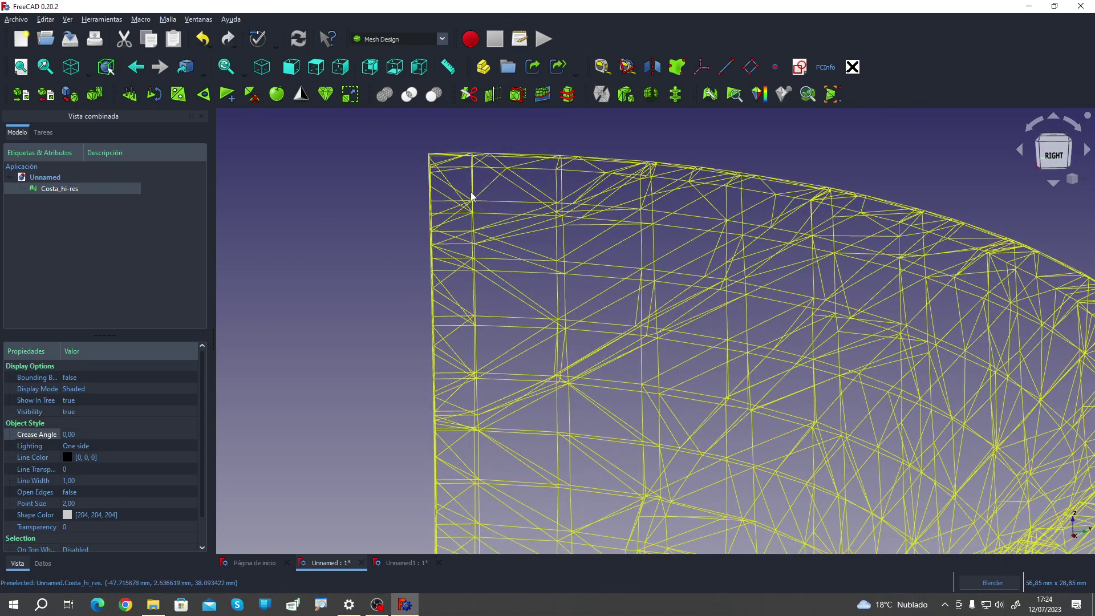
left_click(89, 73)
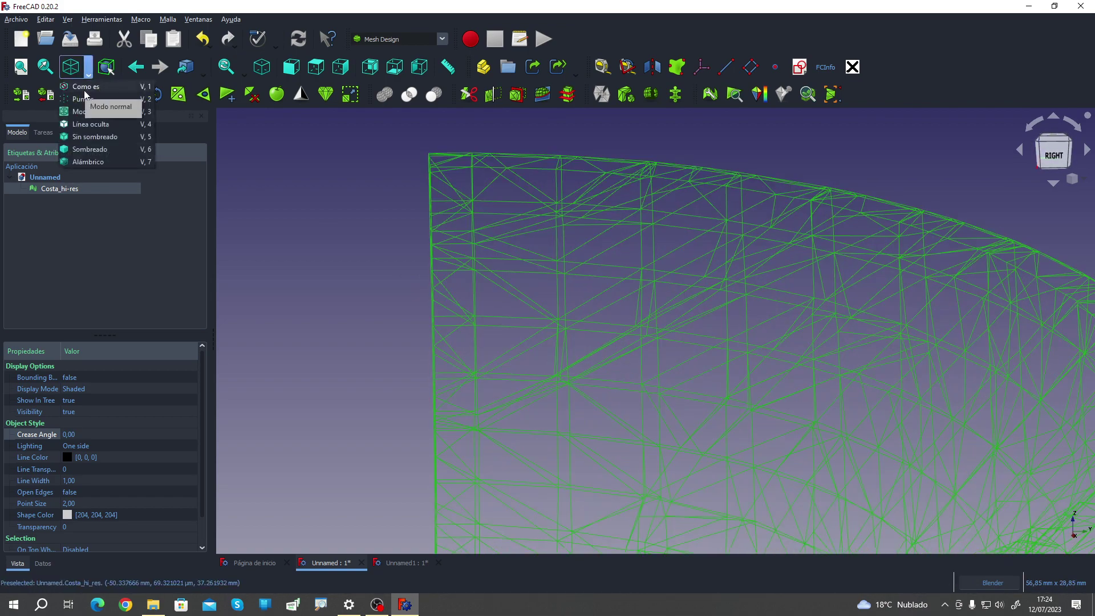
Step: Undo the last two mesh edits and reselect the restored Costa_hi-res
scroll(472, 202, "down", 5)
mouse_move(269, 306)
middle_mouse_down()
mouse_move(303, 349)
mouse_move(540, 245)
mouse_move(592, 289)
middle_mouse_up()
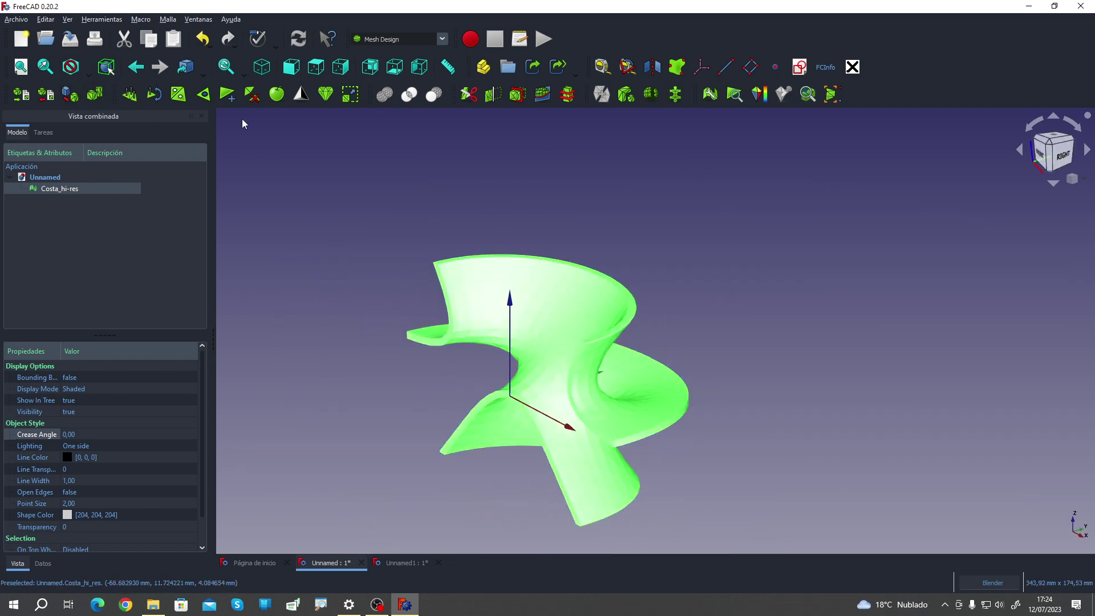
left_click(204, 39)
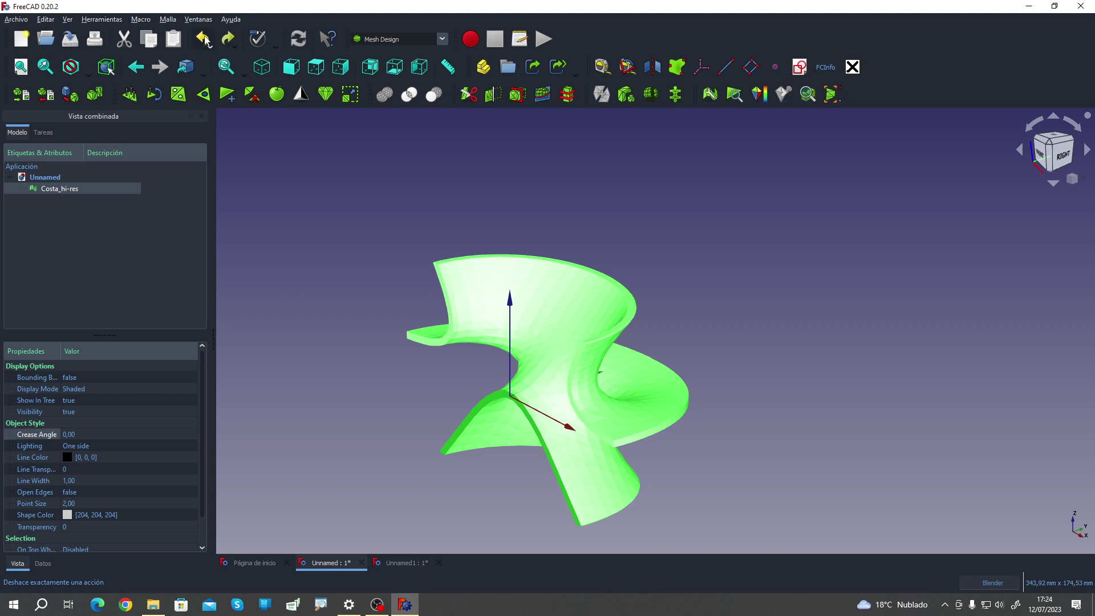
left_click(204, 40)
mouse_move(394, 251)
middle_mouse_down()
mouse_move(406, 263)
mouse_move(335, 335)
mouse_move(268, 288)
middle_mouse_up()
left_click(269, 288)
left_click(51, 189)
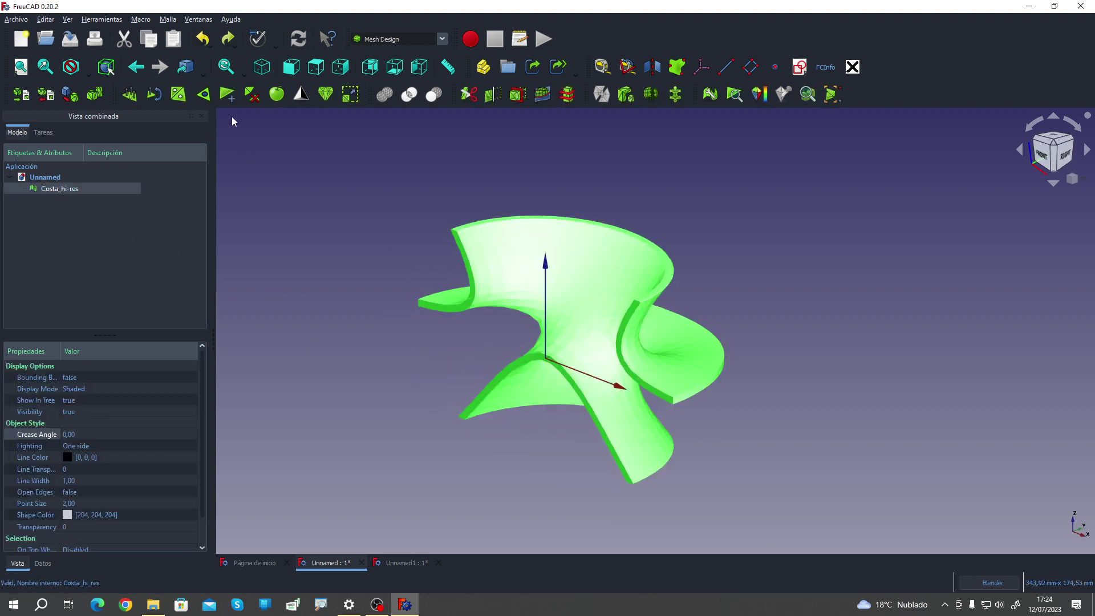
Step: Fill Costa_hi-res holes with a maximum of 3000 edges, then view the mesh from the rear
left_click(179, 100)
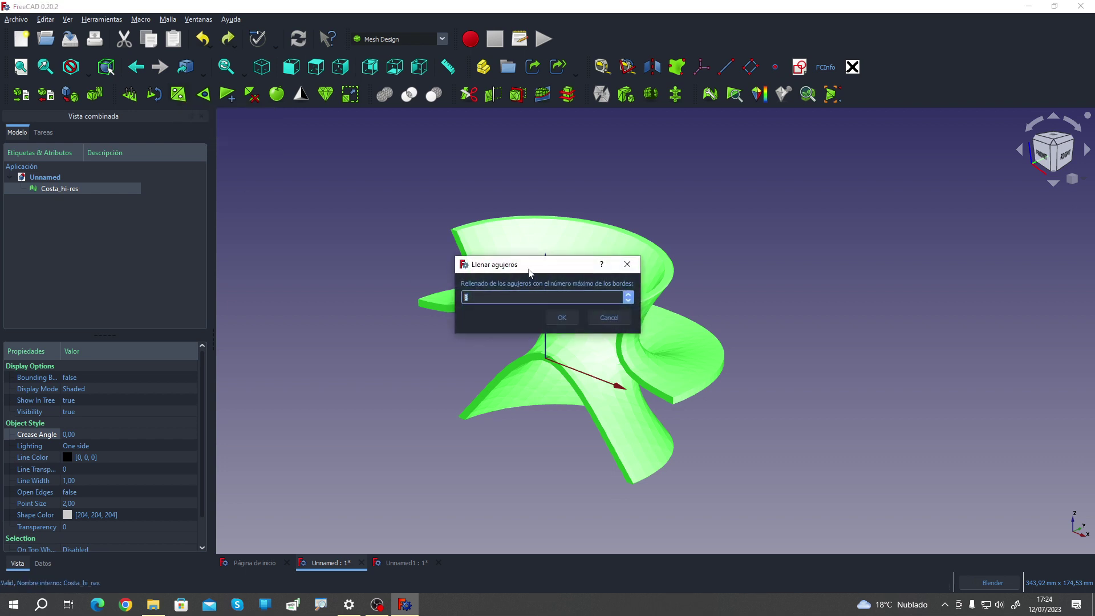
left_click_drag(529, 273, 344, 393)
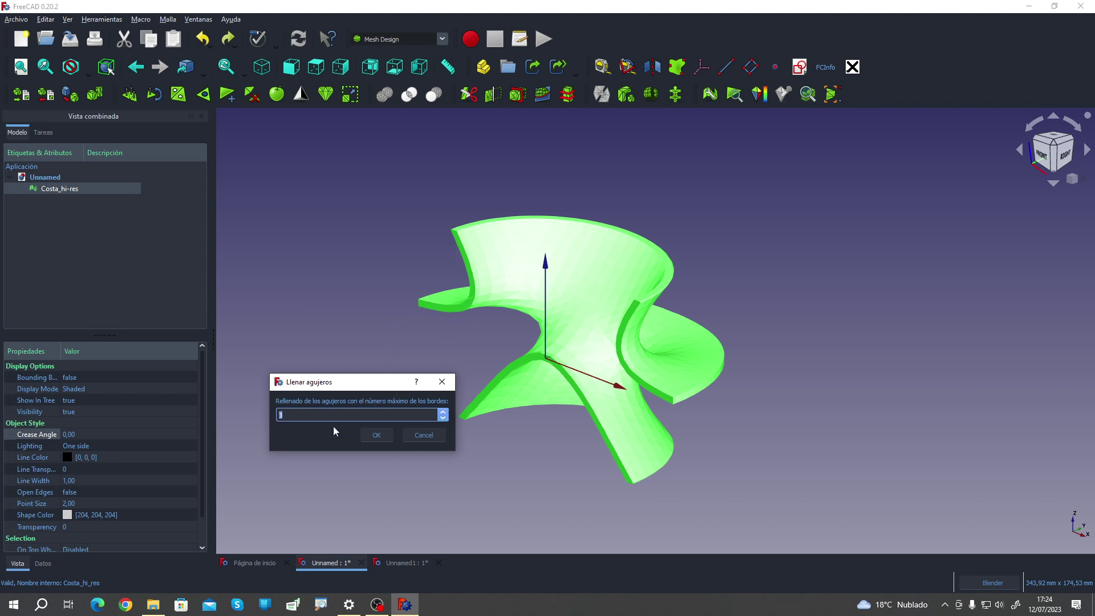
type("3")
type("000")
left_click(373, 437)
mouse_move(409, 301)
middle_mouse_down()
mouse_move(553, 400)
mouse_move(403, 410)
mouse_move(541, 435)
mouse_move(582, 529)
mouse_move(443, 455)
mouse_move(479, 273)
mouse_move(414, 257)
middle_mouse_up()
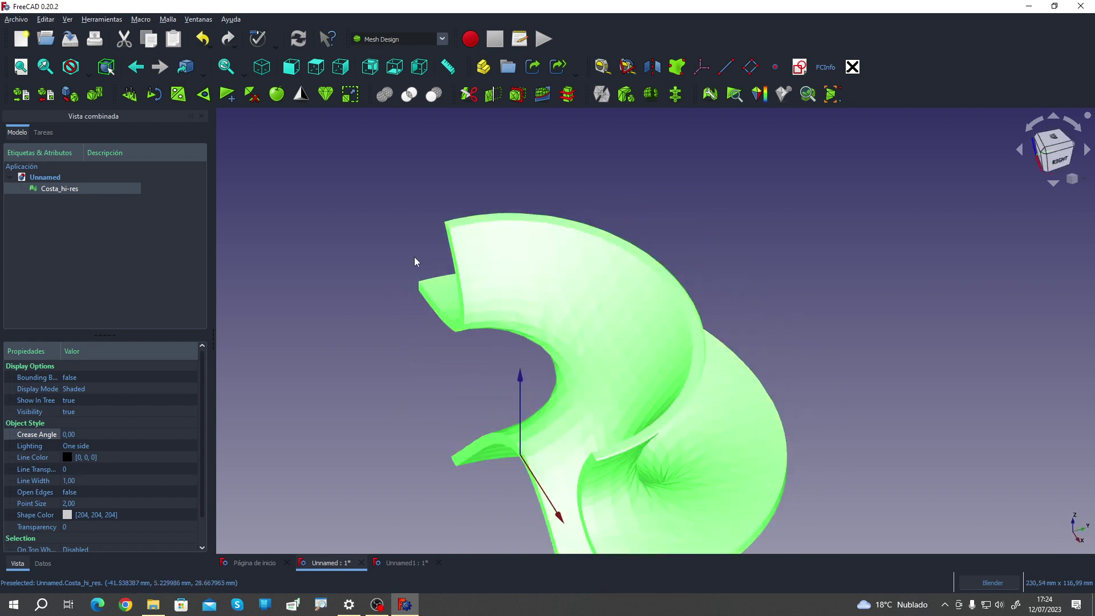
Step: Show Costa_hi-res as a wireframe and inspect it from the right-side and oblique views
left_click(89, 70)
left_click(103, 111)
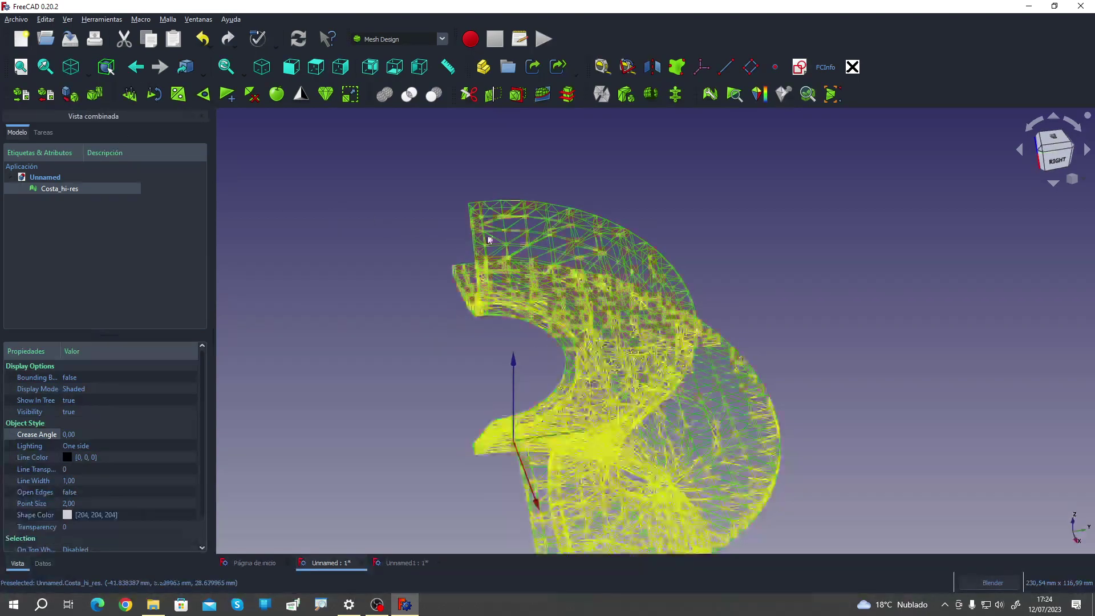
scroll(394, 171, "up", 5)
scroll(398, 166, "up", 2)
scroll(358, 181, "down", 5)
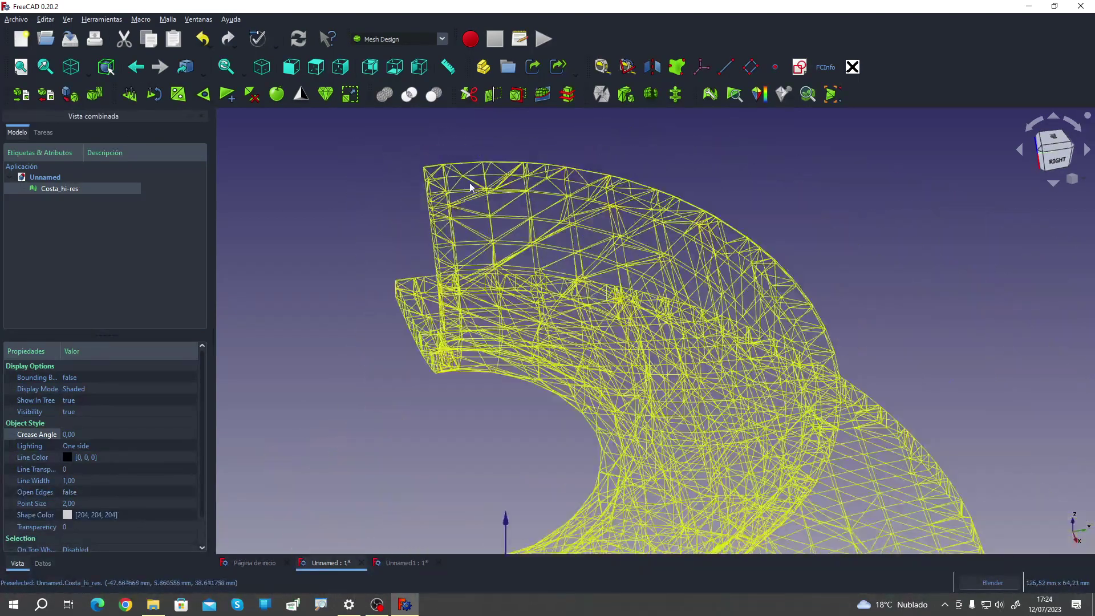
mouse_move(464, 176)
middle_mouse_down()
mouse_move(409, 244)
mouse_move(365, 355)
mouse_move(371, 371)
middle_mouse_up()
scroll(365, 355, "up", 4)
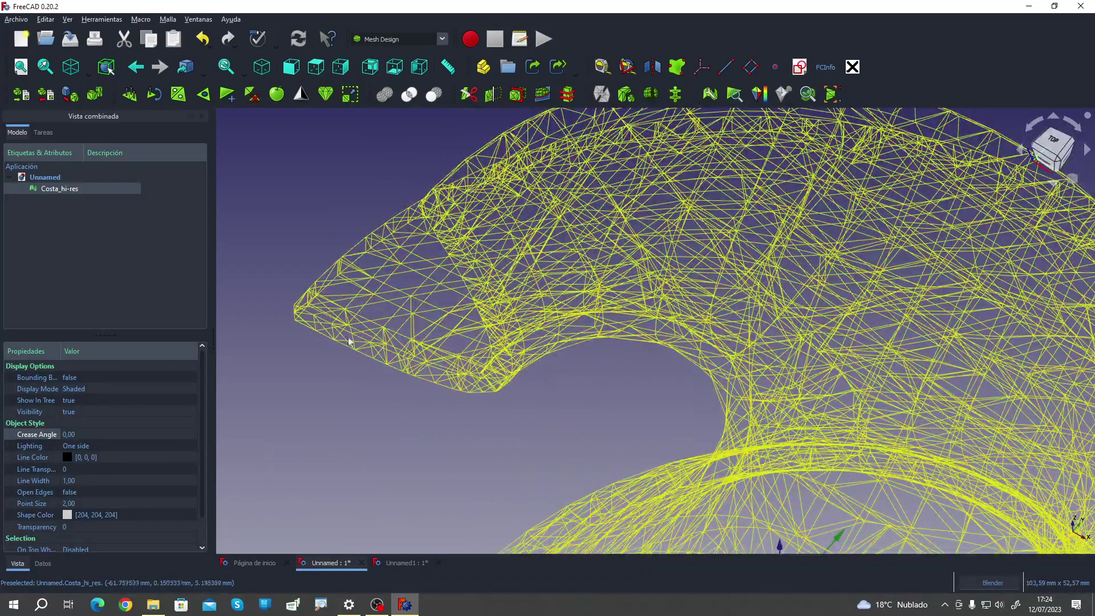
scroll(349, 342, "down", 3)
key("3")
scroll(563, 501, "up", 3)
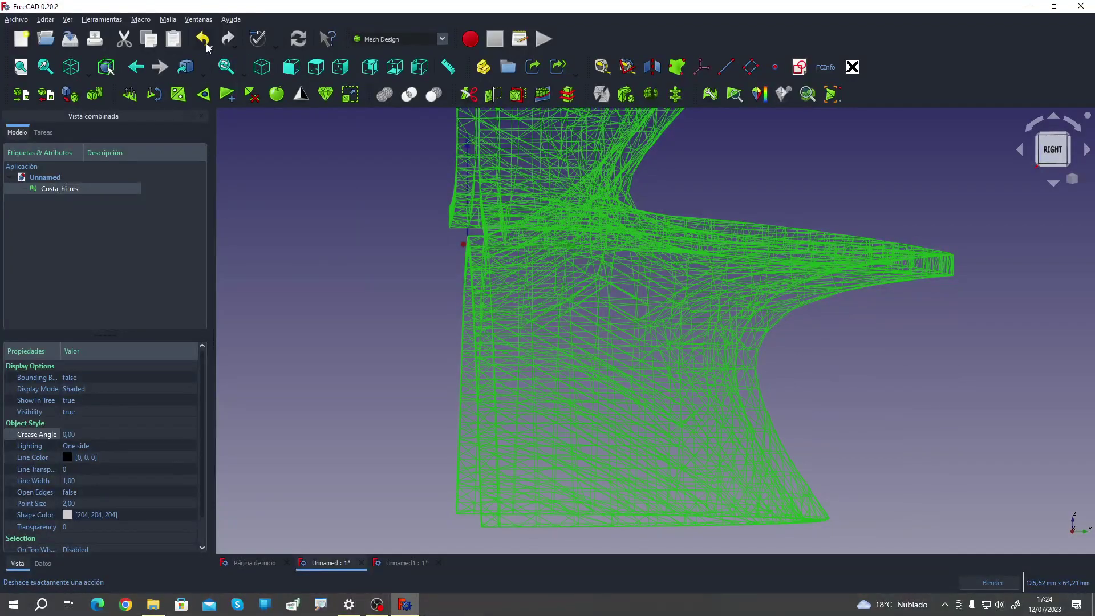
scroll(425, 350, "down", 2)
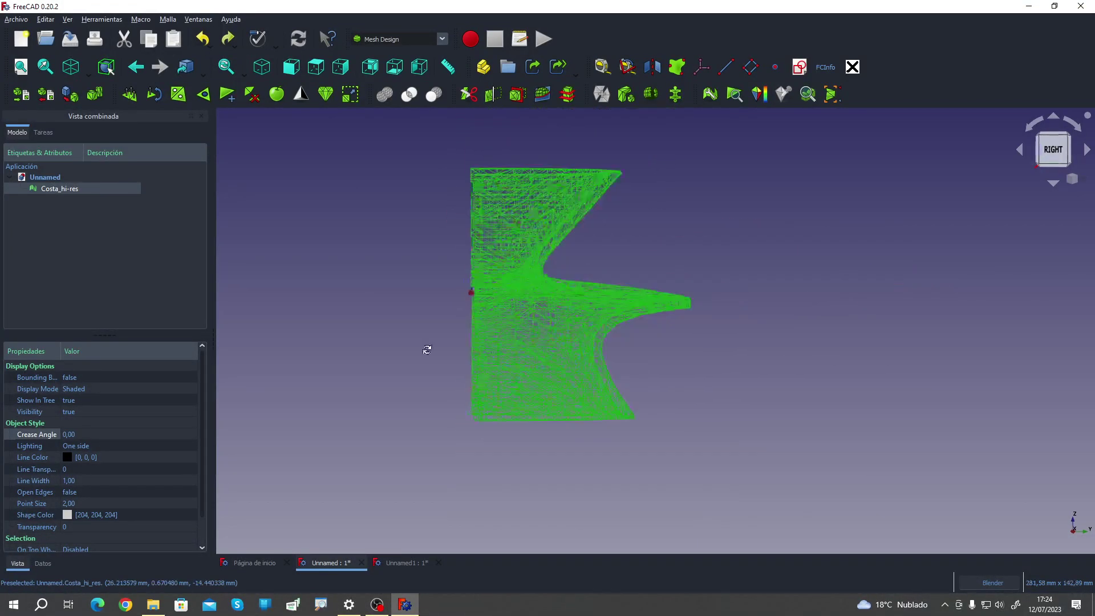
middle_click_drag(426, 350, 500, 408)
scroll(425, 225, "up", 5)
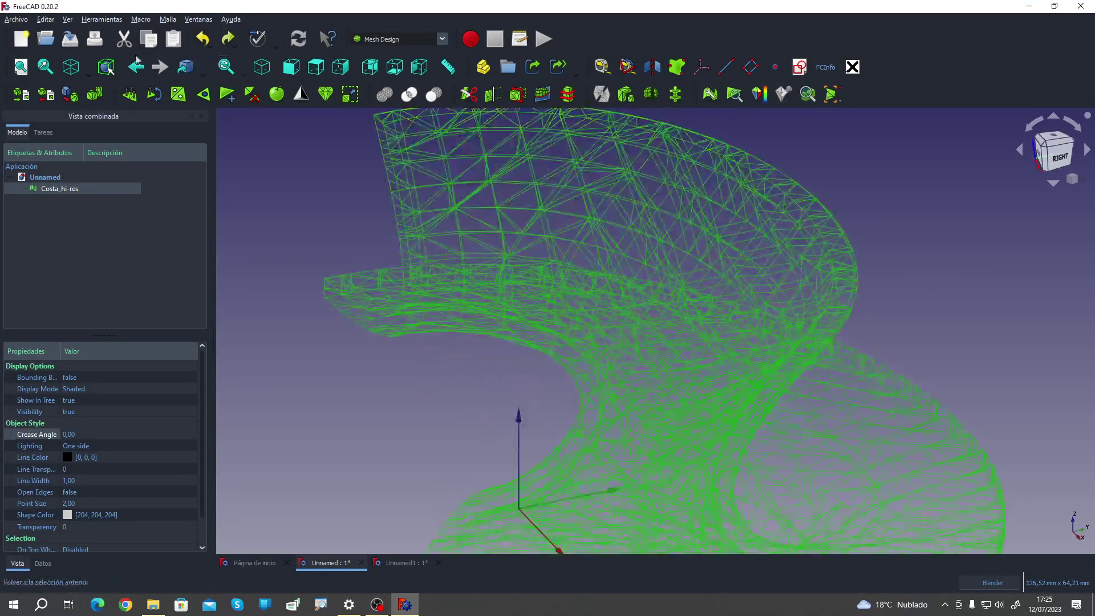
Step: Switch the mesh back to shaded display and orbit and zoom around it
left_click(89, 73)
left_click(84, 85)
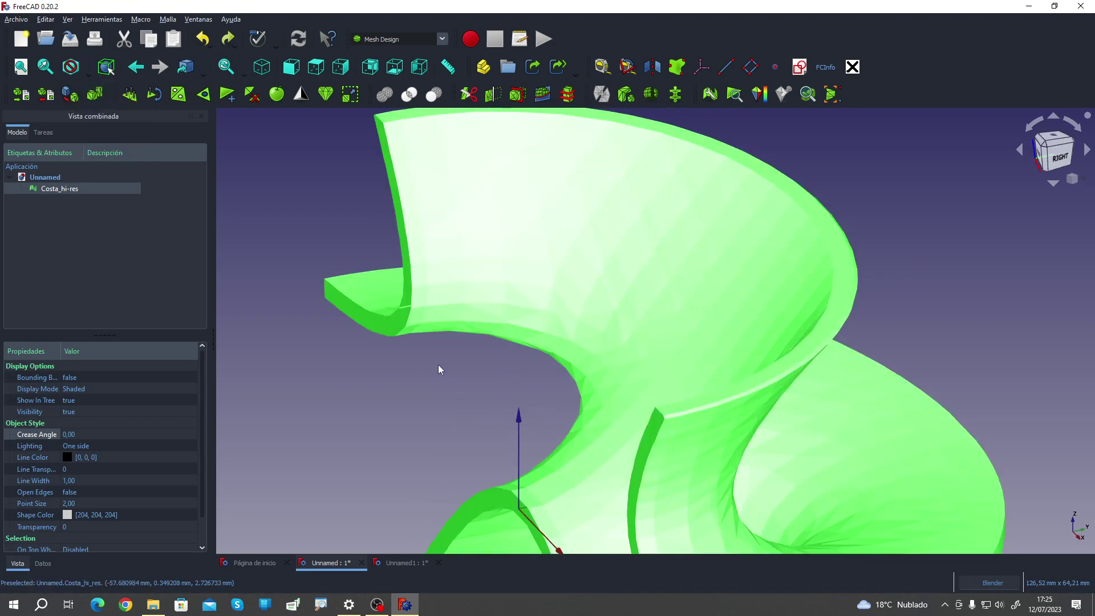
mouse_move(438, 365)
middle_mouse_down()
mouse_move(569, 359)
mouse_move(477, 391)
mouse_move(643, 337)
mouse_move(506, 430)
mouse_move(497, 362)
middle_mouse_up()
scroll(496, 377, "down", 3)
scroll(497, 404, "up", 3)
scroll(495, 405, "up", 2)
middle_click_drag(495, 405, 525, 389)
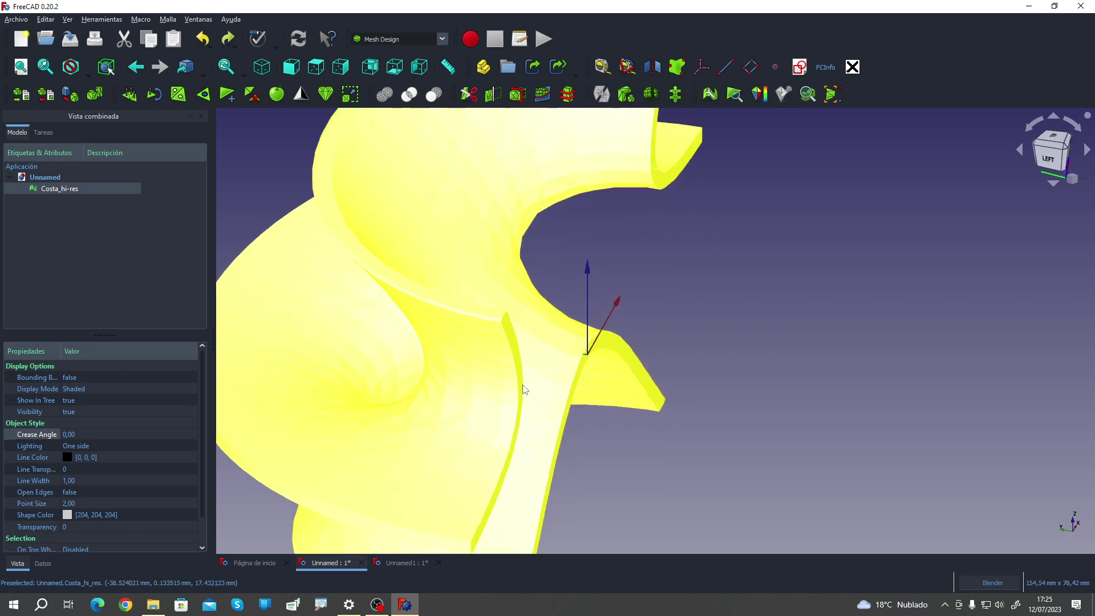
scroll(685, 351, "down", 5)
mouse_move(684, 351)
middle_mouse_down()
mouse_move(557, 318)
mouse_move(384, 325)
middle_mouse_up()
scroll(379, 319, "up", 3)
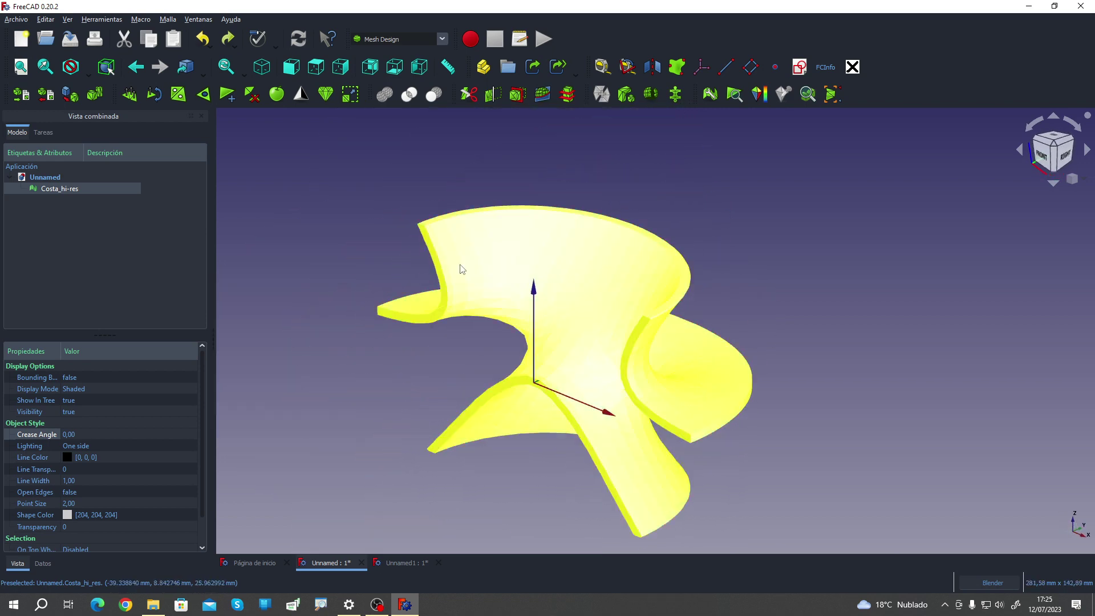
scroll(486, 358, "up", 2)
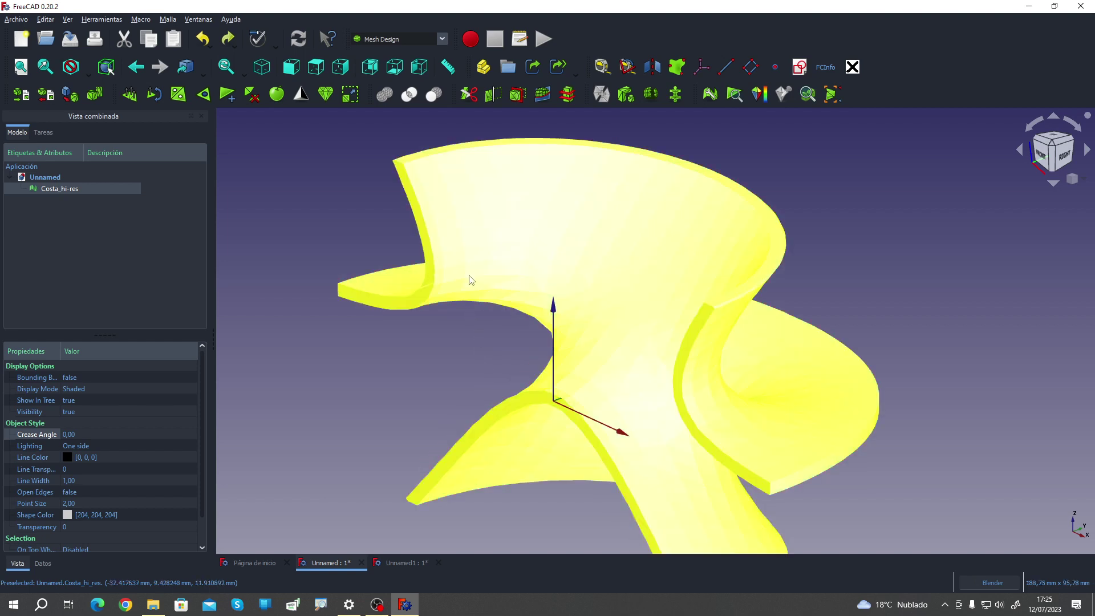
Step: Select the Costa_hi-res mesh and adjust the view slightly
left_click(456, 247)
middle_click_drag(405, 249, 437, 205)
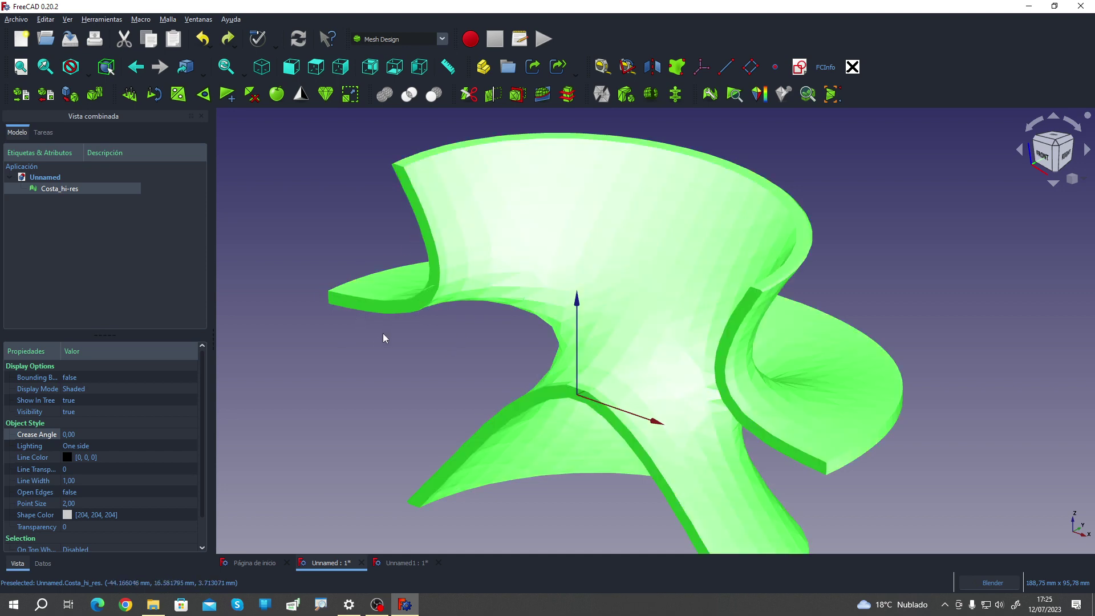
scroll(383, 338, "down", 2)
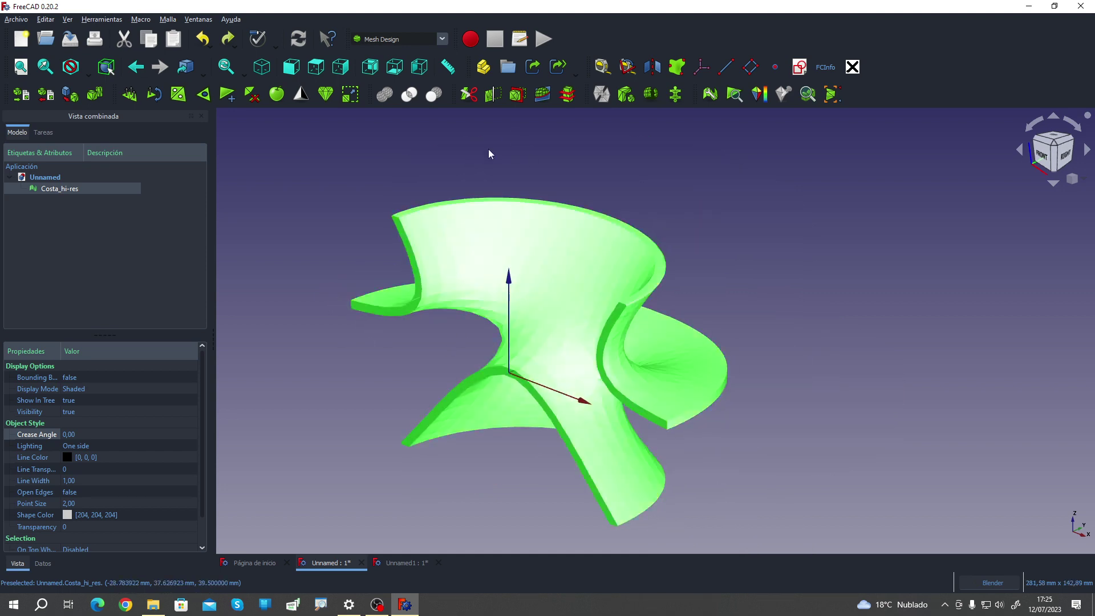
Step: Split Costa_hi-res into components, hide the original, and inspect the thin edge strips
left_click(628, 95)
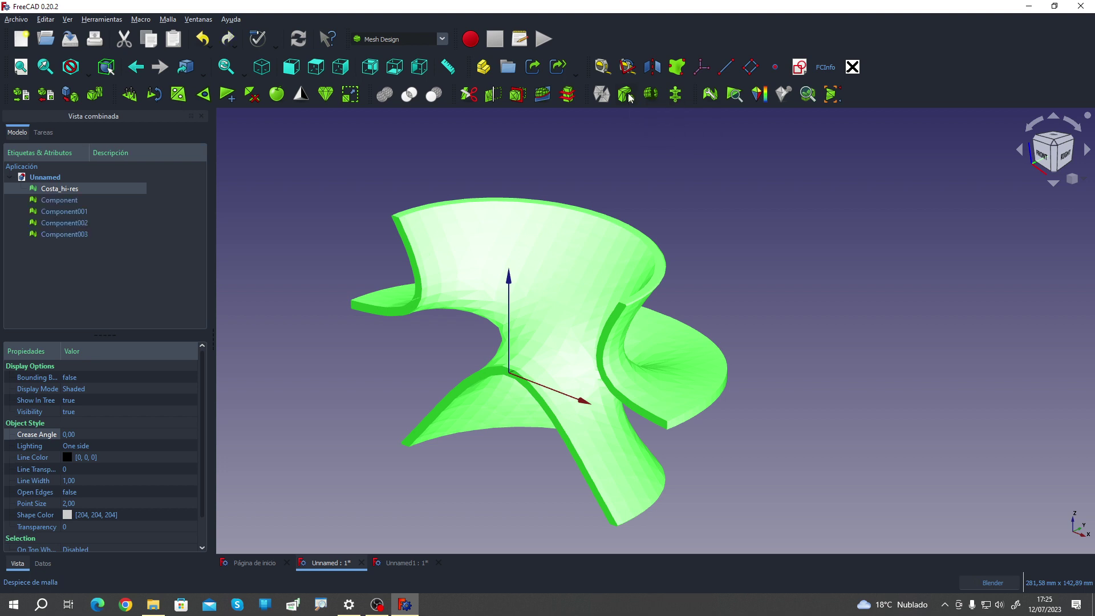
left_click(64, 200)
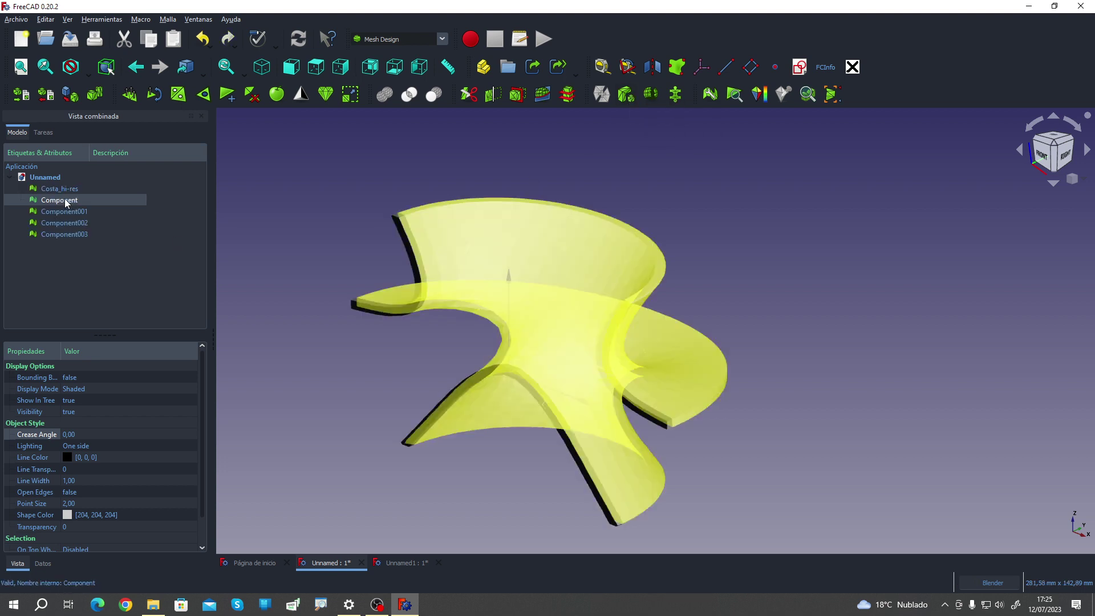
key("space")
key("space")
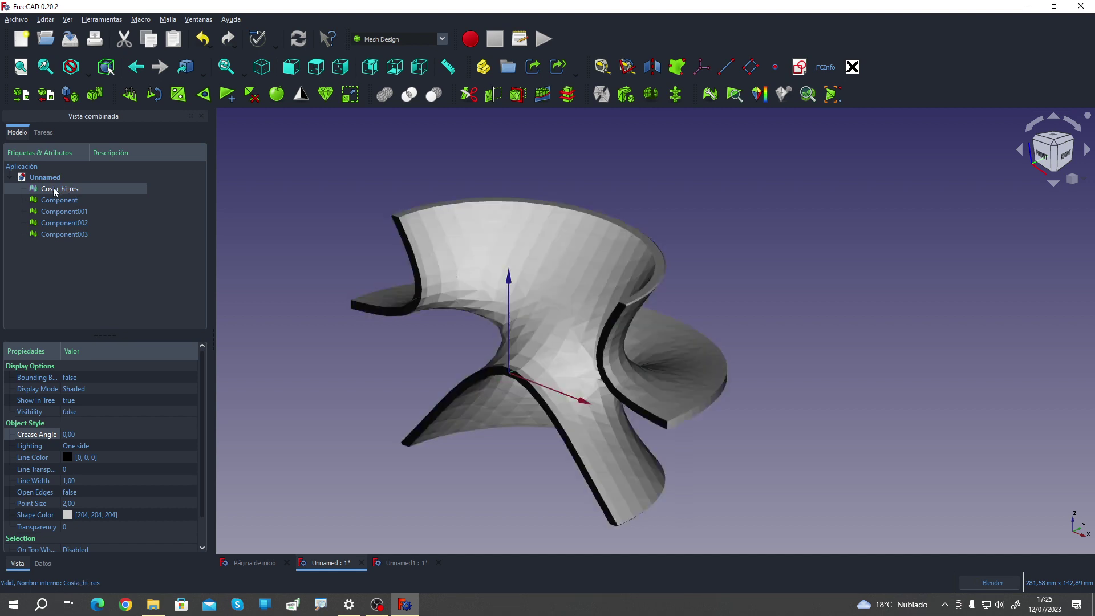
key("space")
key("space")
middle_click_drag(367, 252, 534, 256)
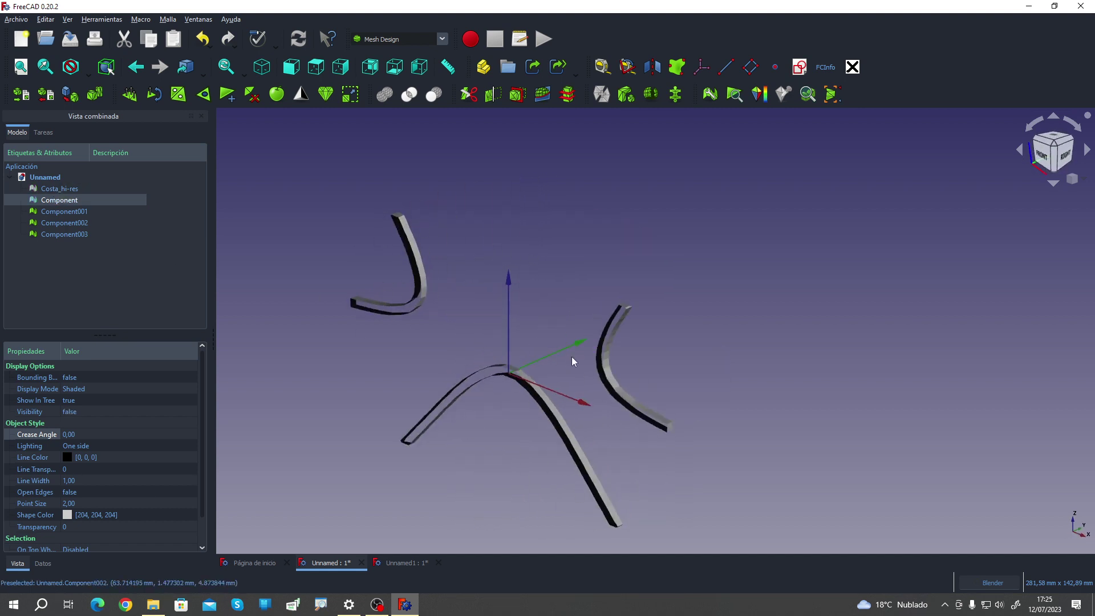
mouse_move(573, 361)
middle_mouse_down()
mouse_move(428, 264)
mouse_move(306, 278)
mouse_move(257, 268)
middle_mouse_up()
key("space")
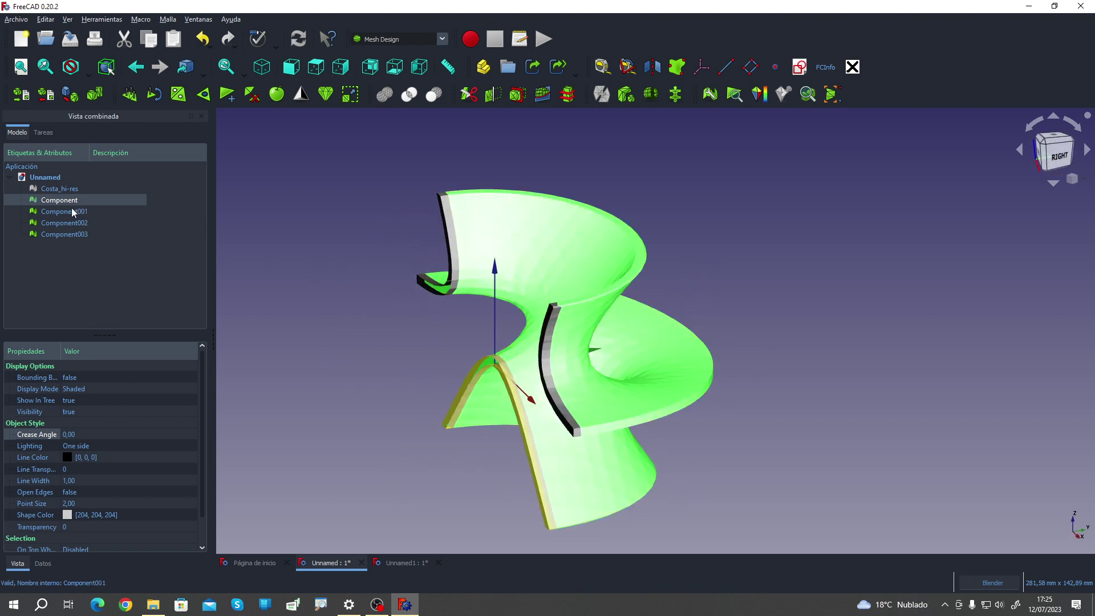
Step: Delete the edge-strip pieces Component001–Component003, leaving only Component selected
left_click(72, 212)
left_click(64, 235, "shift")
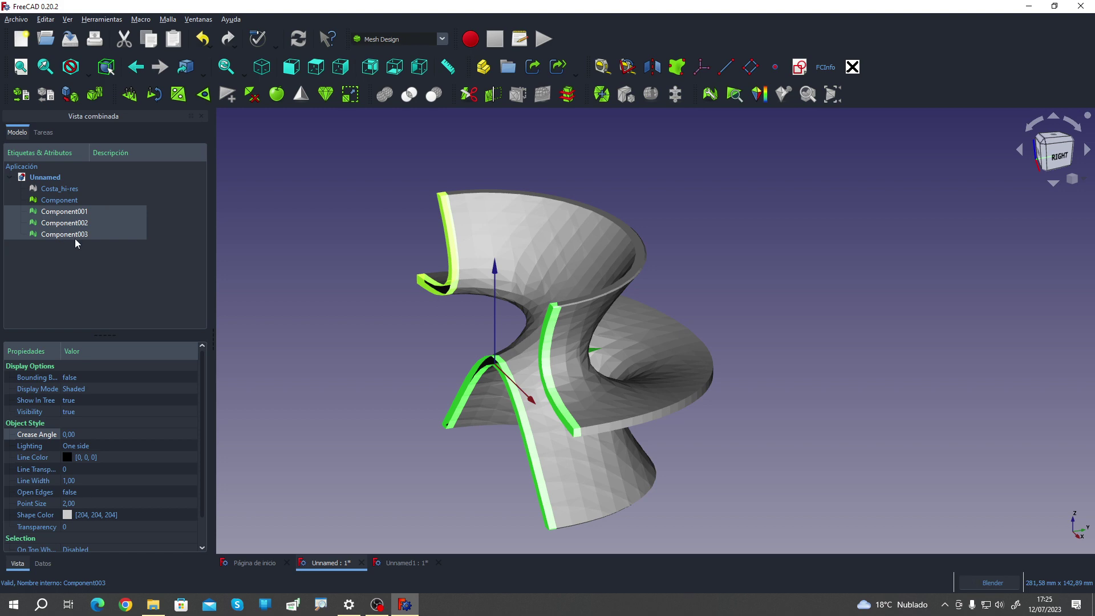
key("Delete")
mouse_move(411, 323)
middle_mouse_down()
mouse_move(532, 334)
mouse_move(744, 320)
mouse_move(622, 303)
mouse_move(655, 298)
mouse_move(770, 330)
mouse_move(520, 433)
mouse_move(515, 466)
mouse_move(516, 419)
middle_mouse_up()
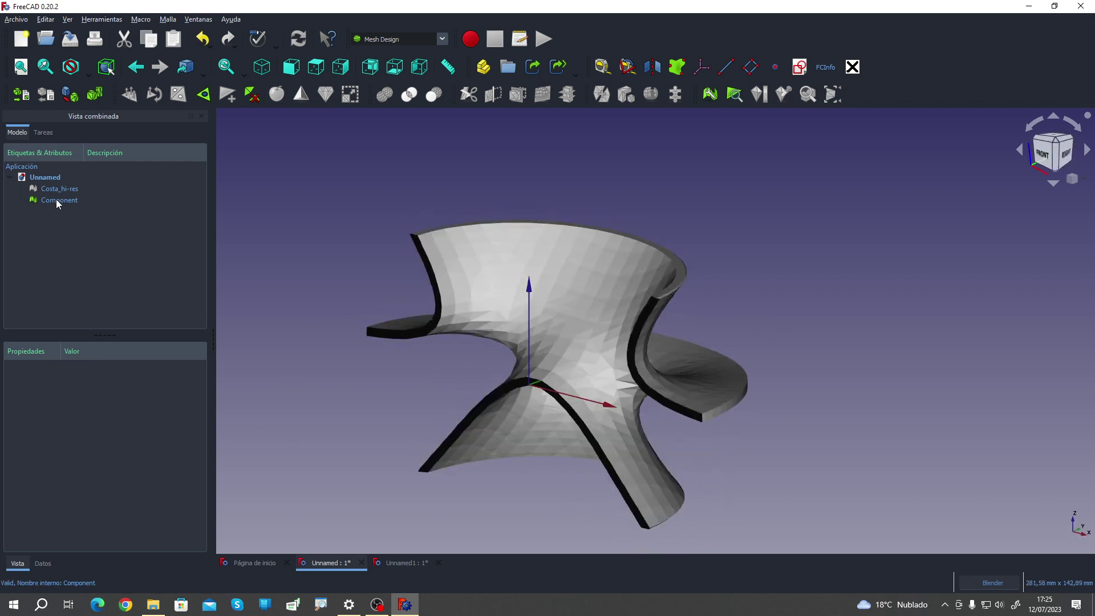
left_click(57, 200)
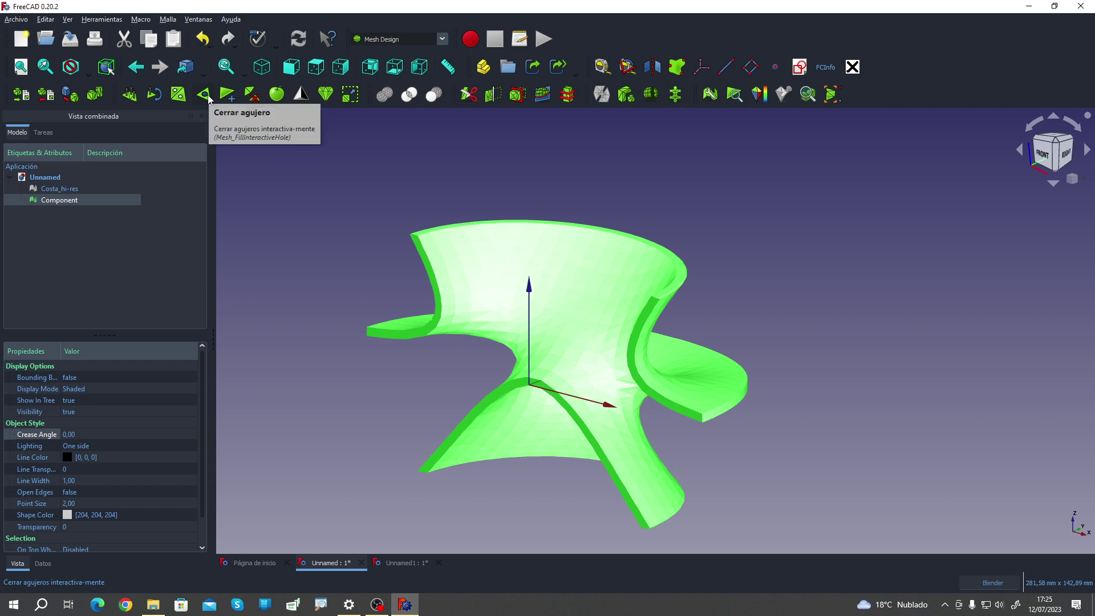
Step: Fill the holes in Component with a maximum of 3000 edges
left_click(177, 95)
type("3000")
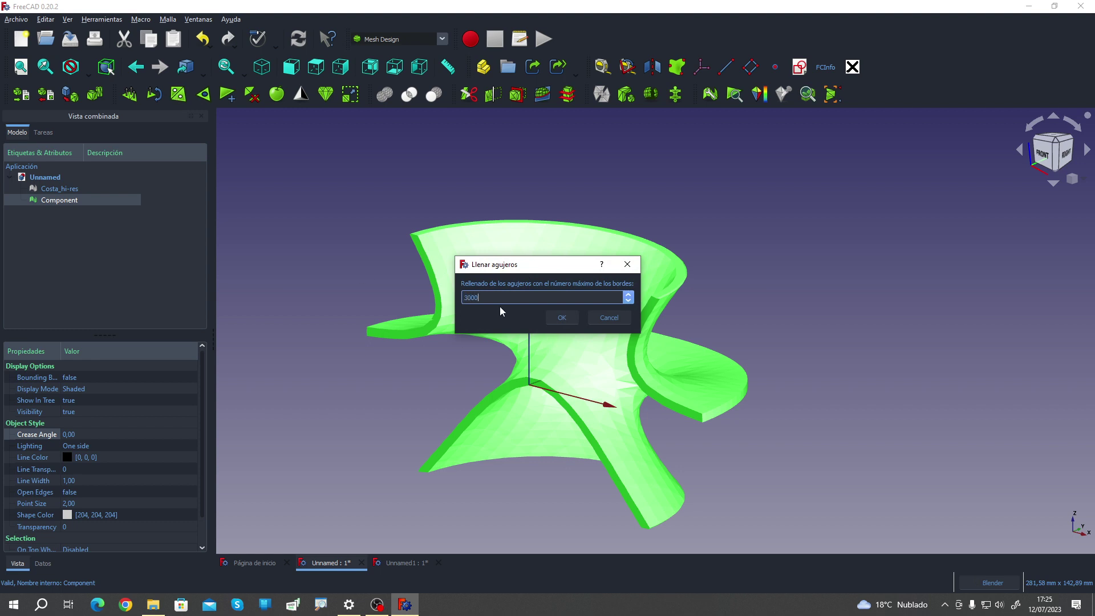
left_click(562, 317)
middle_click_drag(565, 320, 293, 415)
left_click(334, 411)
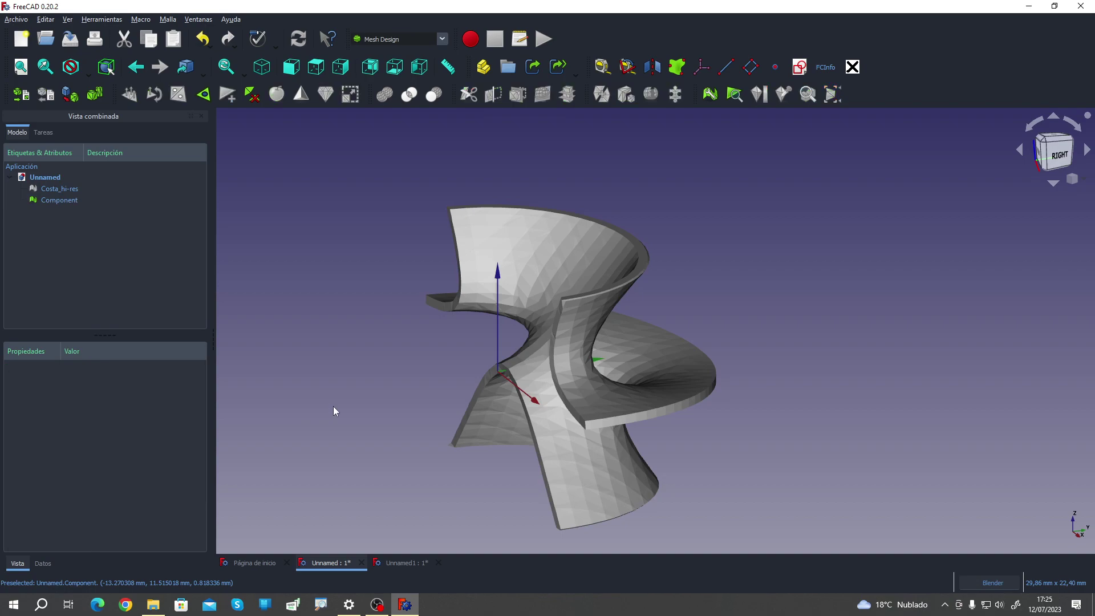
Step: Show Component as a wireframe and zoom and orbit to check the filled edges
left_click(86, 72)
left_click(109, 106)
middle_click_drag(335, 244, 392, 214)
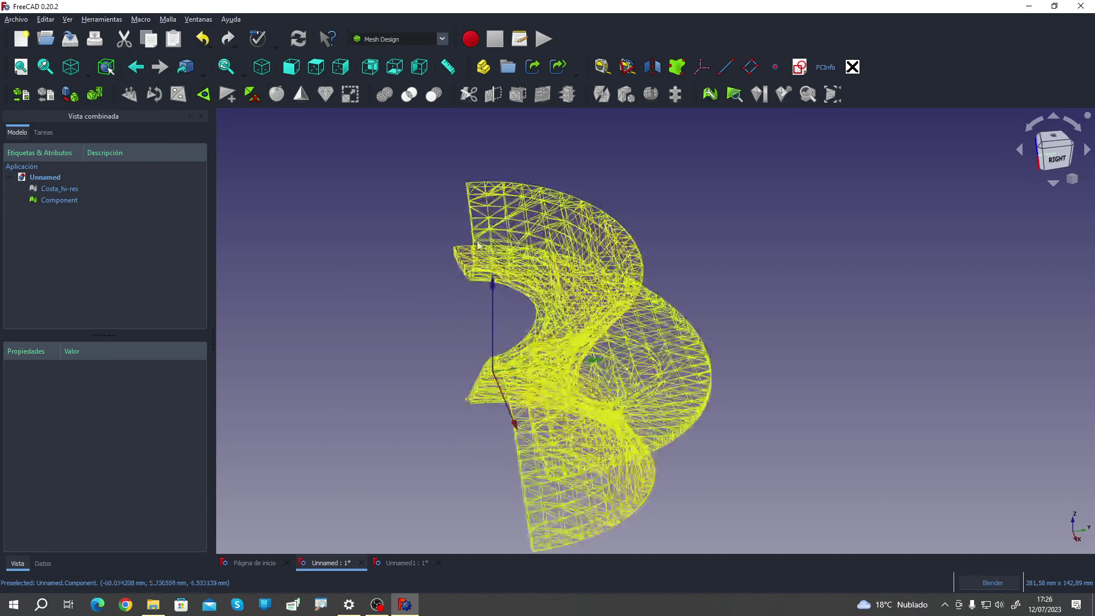
scroll(392, 215, "up", 3)
scroll(392, 215, "up", 2)
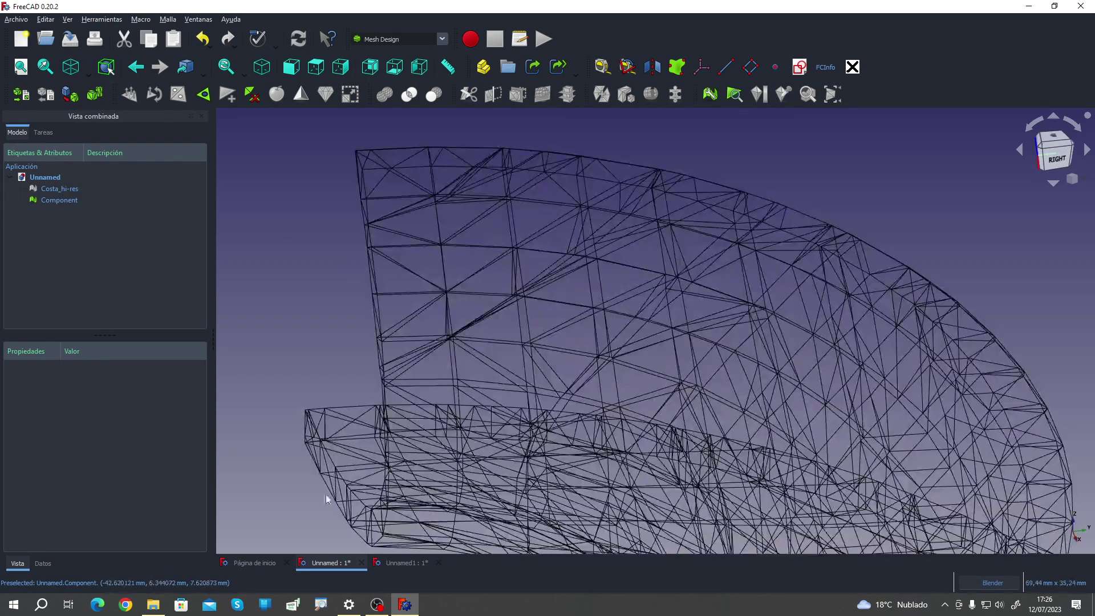
scroll(340, 269, "down", 5)
middle_click_drag(331, 255, 553, 293)
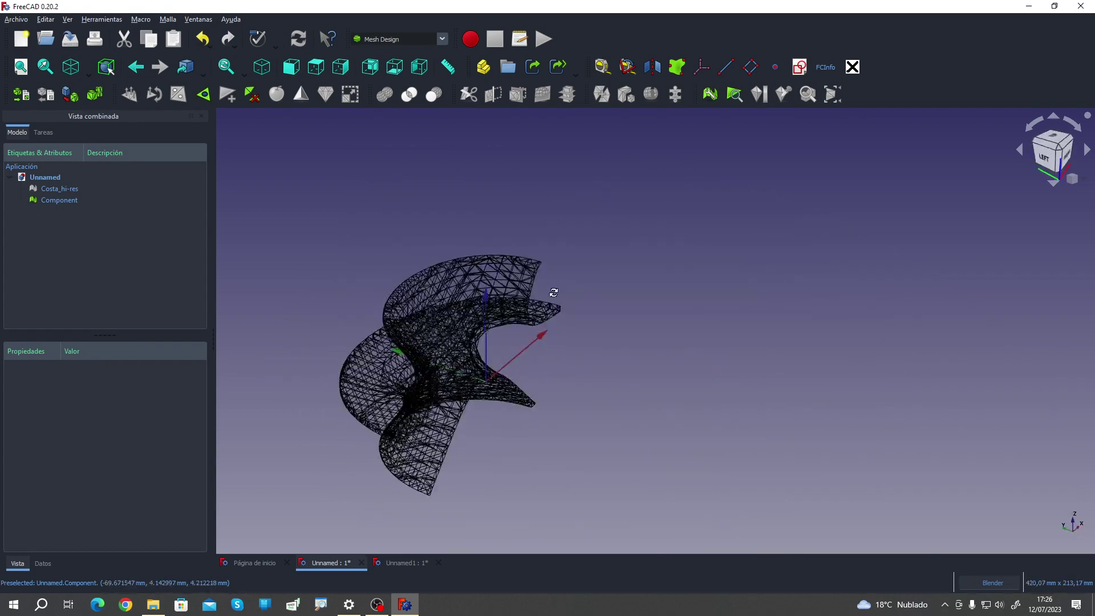
scroll(517, 271, "up", 3)
scroll(496, 203, "up", 2)
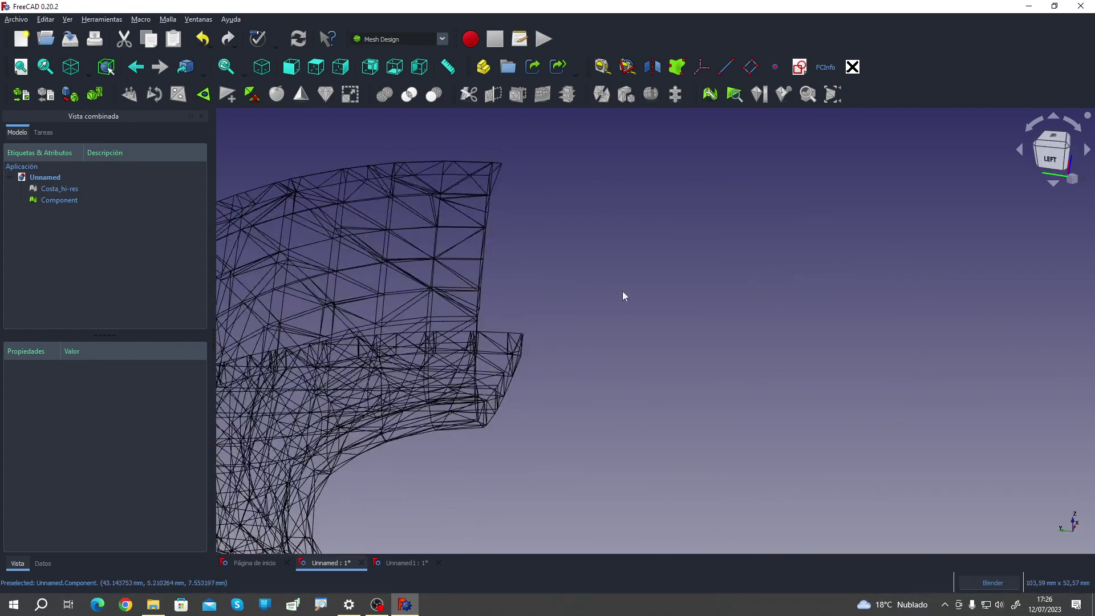
scroll(656, 300, "down", 3)
mouse_move(687, 303)
middle_mouse_down()
mouse_move(480, 225)
mouse_move(422, 247)
mouse_move(389, 395)
middle_mouse_up()
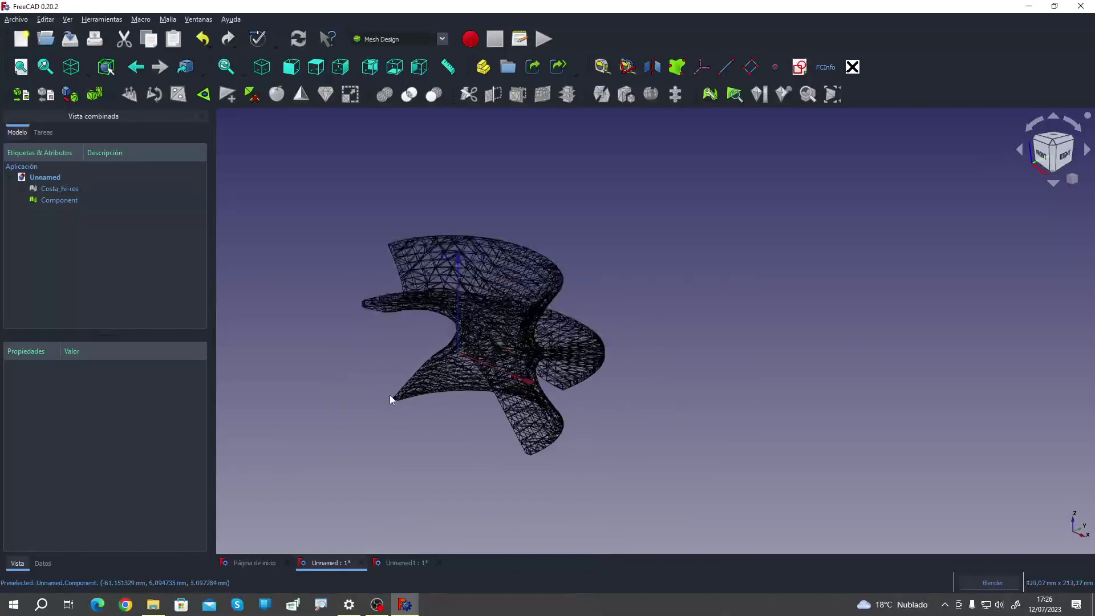
scroll(376, 358, "up", 2)
Step: Return Component to shaded display and view it from the front
left_click(88, 69)
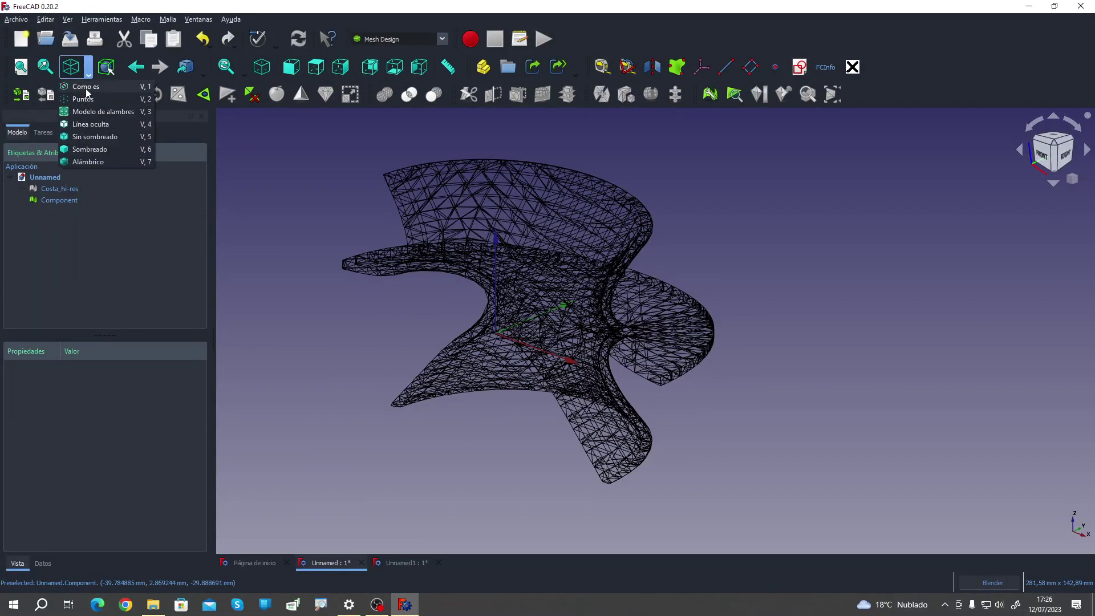
left_click(88, 123)
mouse_move(430, 325)
middle_mouse_down()
mouse_move(374, 316)
mouse_move(495, 239)
mouse_move(452, 225)
mouse_move(443, 286)
mouse_move(394, 370)
middle_mouse_up()
scroll(443, 286, "down", 2)
key("3")
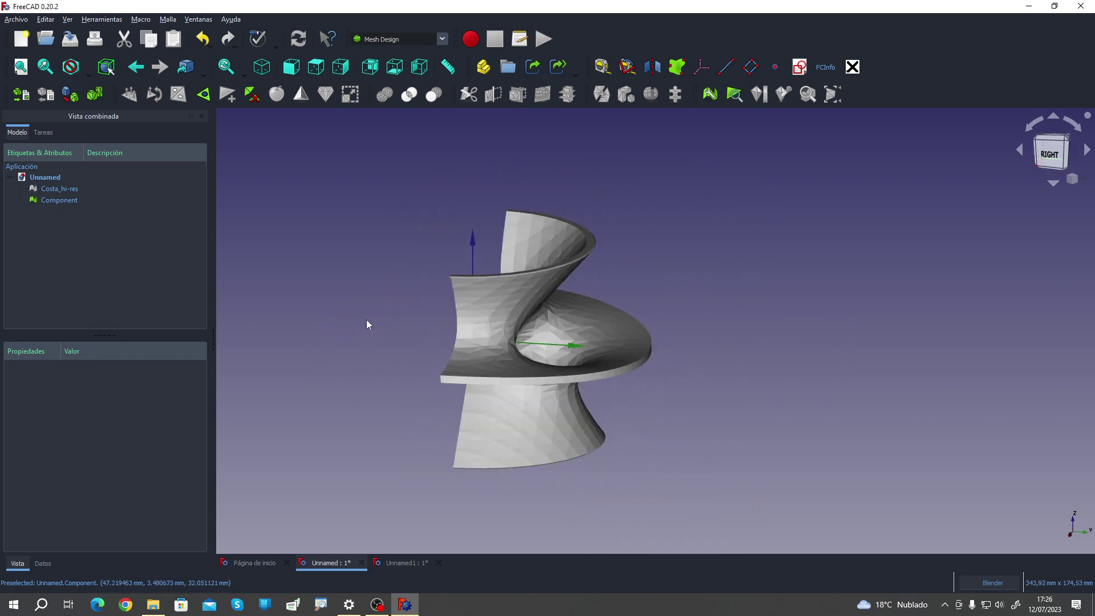
key("0")
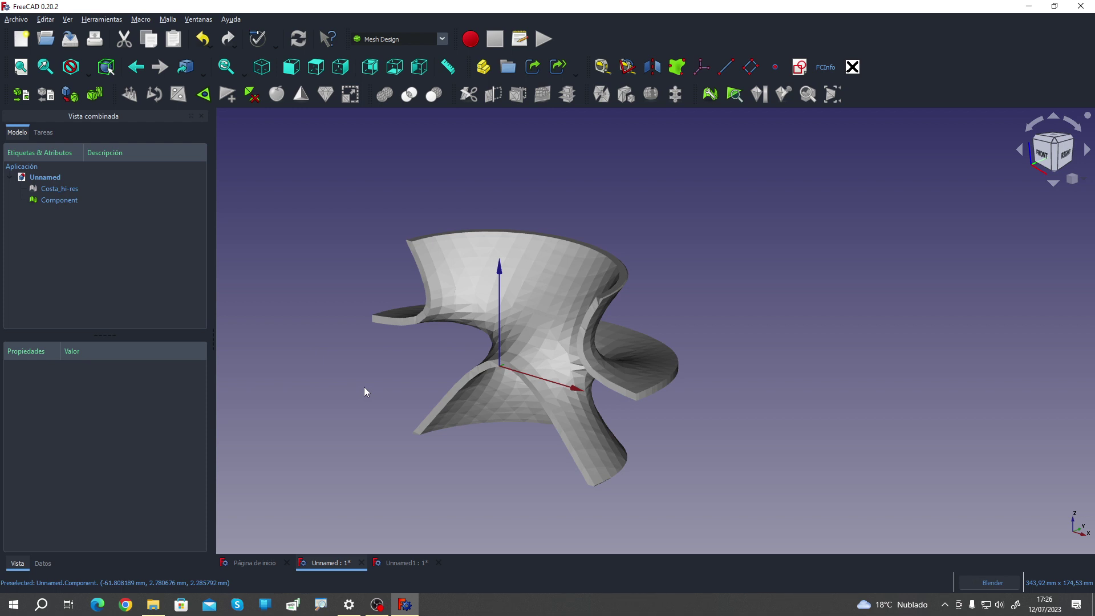
mouse_move(365, 391)
middle_mouse_down()
mouse_move(489, 405)
mouse_move(618, 391)
mouse_move(443, 357)
mouse_move(405, 320)
mouse_move(387, 321)
mouse_move(578, 415)
mouse_move(429, 361)
middle_mouse_up()
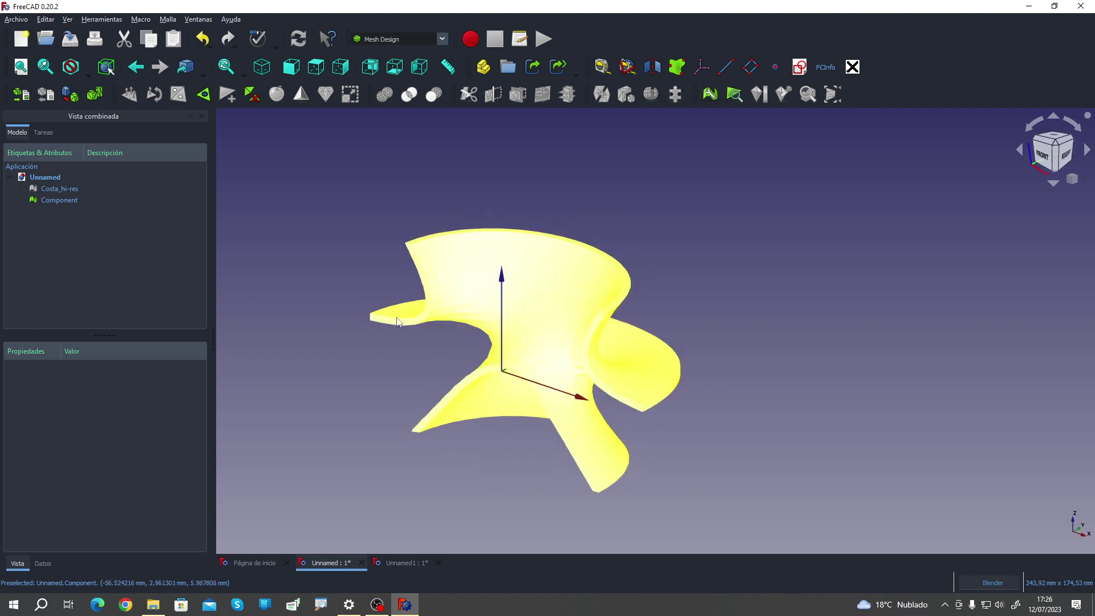
mouse_move(398, 321)
middle_mouse_down()
mouse_move(367, 464)
mouse_move(360, 411)
mouse_move(399, 418)
mouse_move(364, 457)
mouse_move(362, 440)
mouse_move(420, 408)
mouse_move(434, 370)
middle_mouse_up()
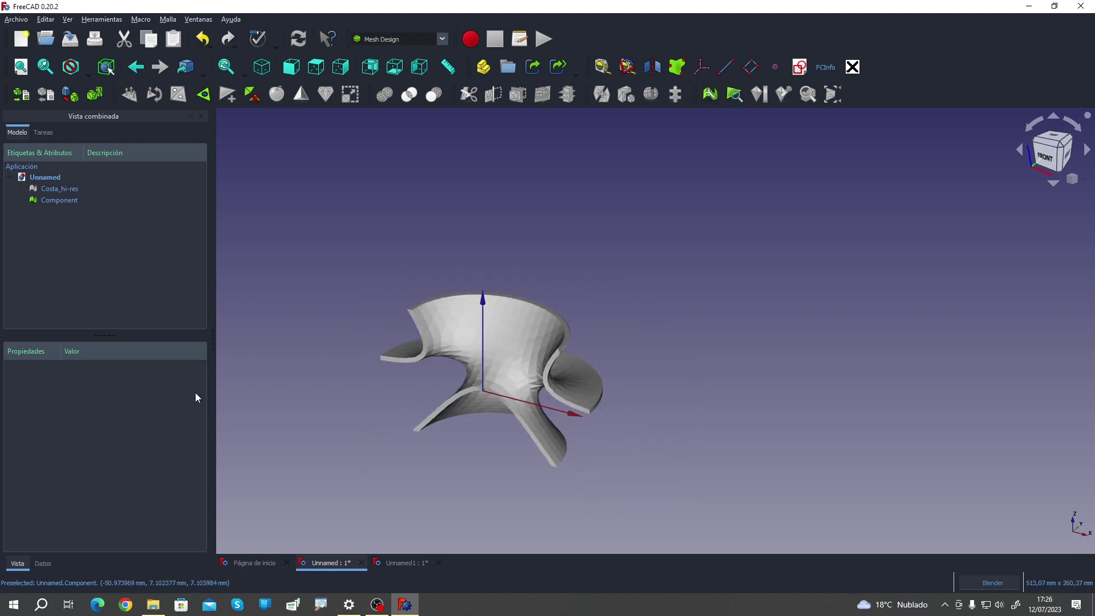
Step: Delete the Component mesh and make Costa_hi-res visible again
left_click(59, 200)
key("Delete")
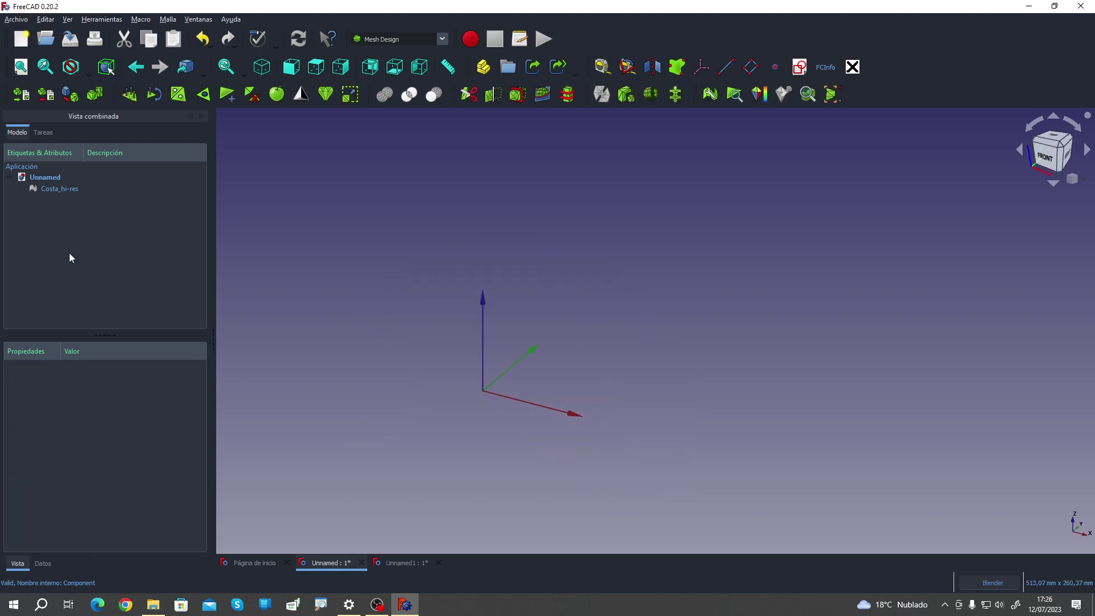
left_click(46, 188)
key("space")
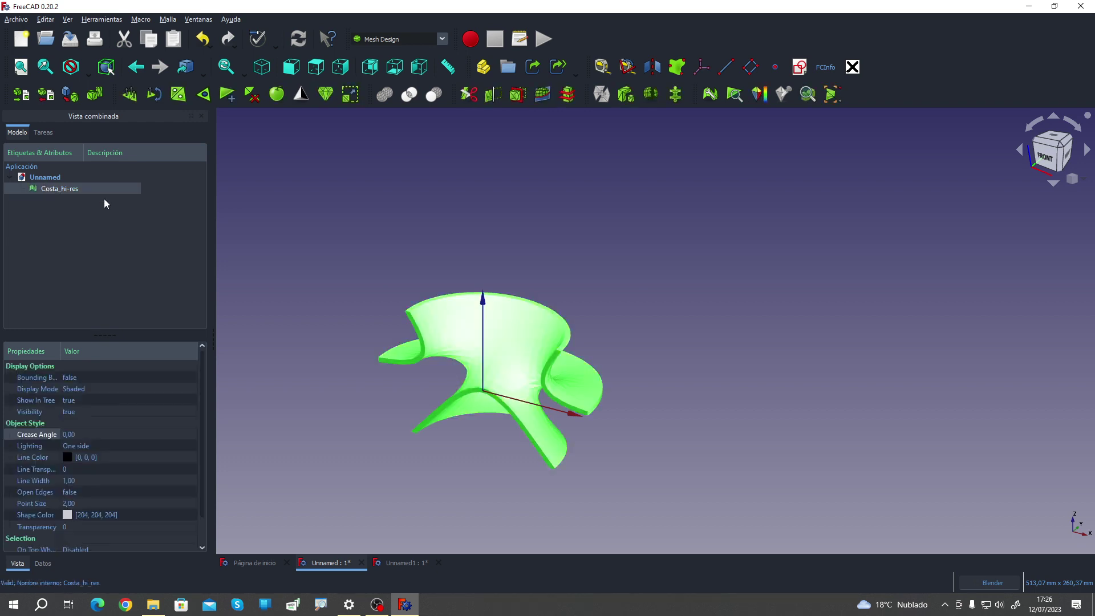
left_click(329, 210)
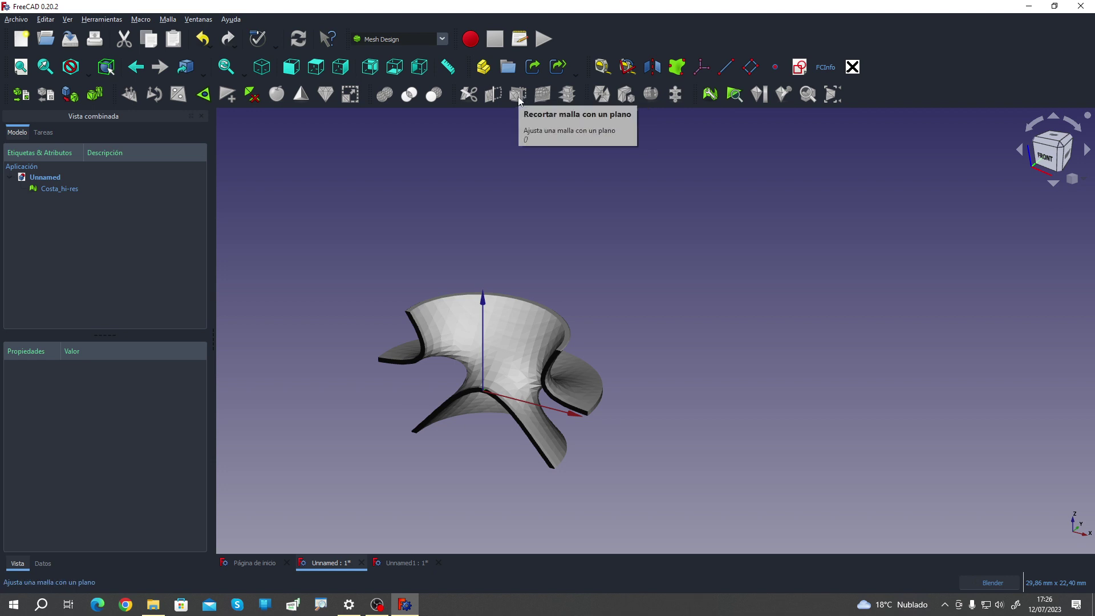
Step: Add a datum plane through Costa_hi-res and try trimming the mesh with it
left_click(60, 189)
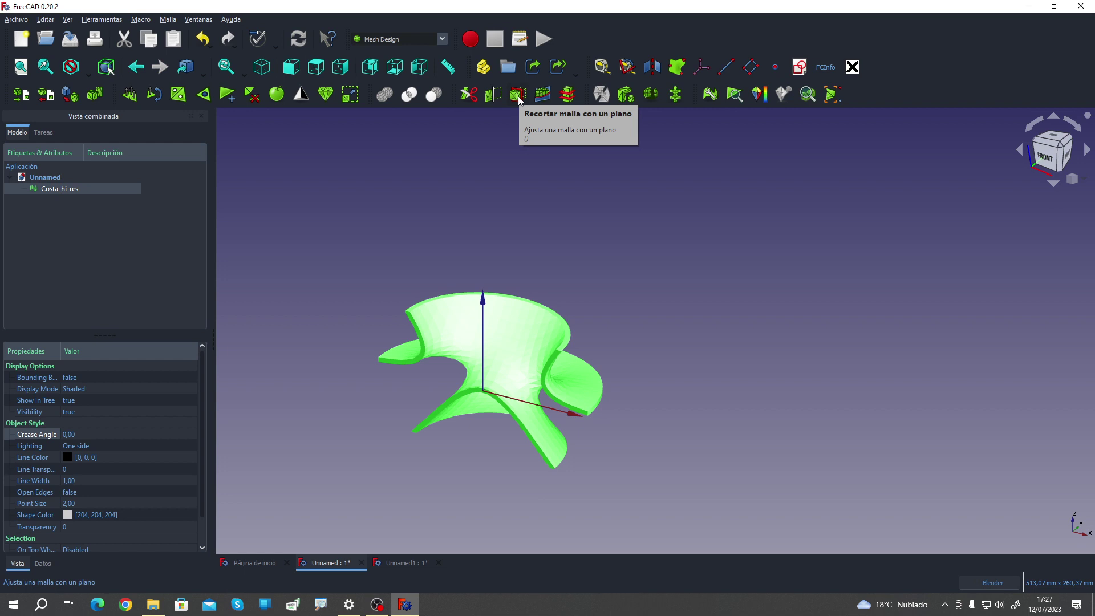
left_click(517, 95)
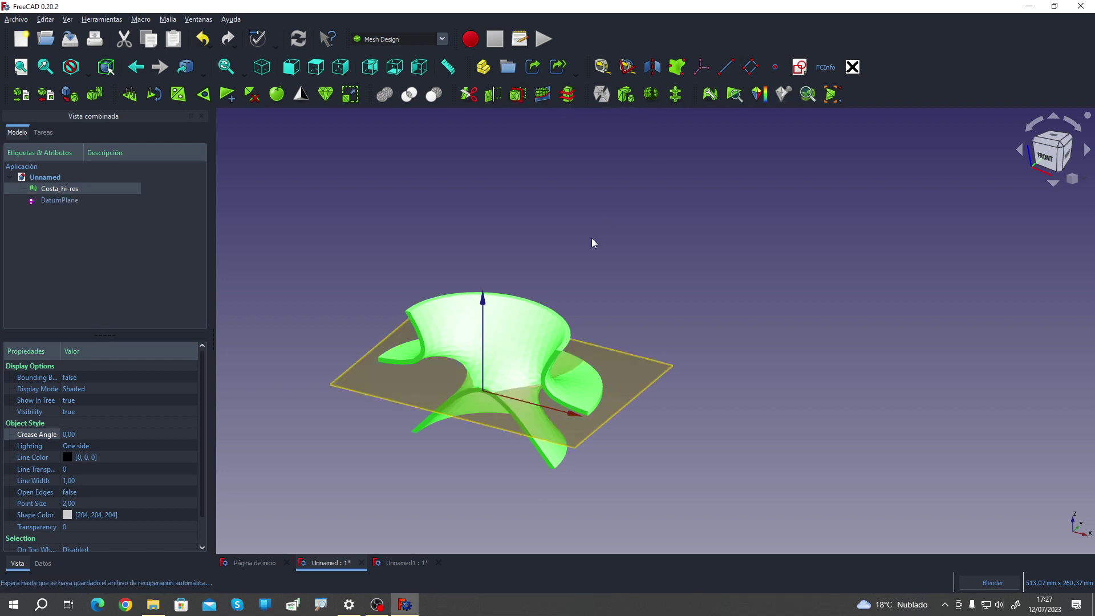
left_click(60, 203, "ctrl")
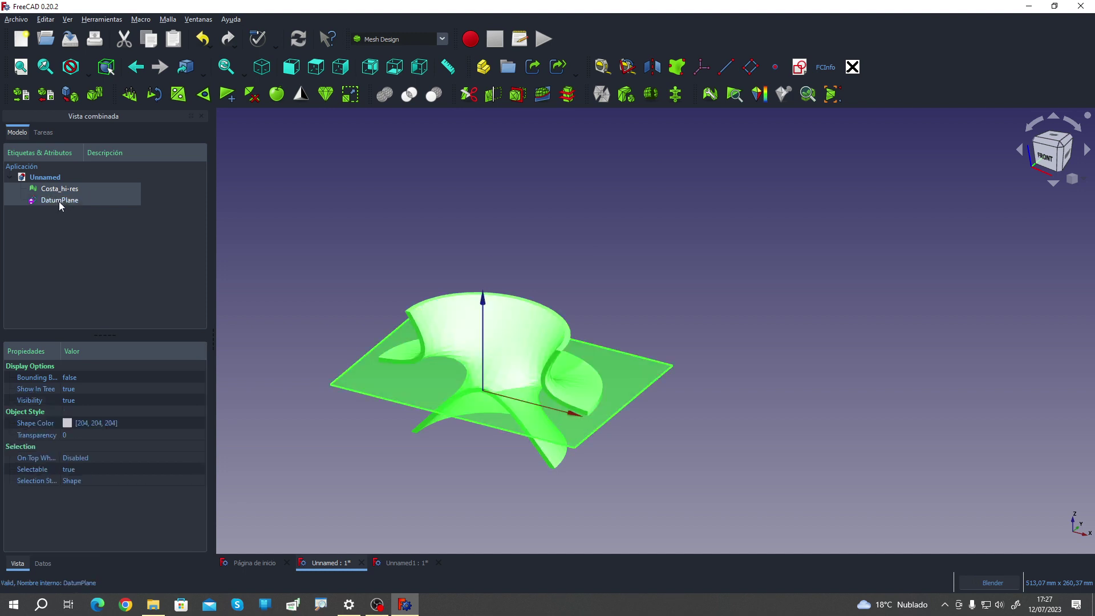
left_click(518, 94)
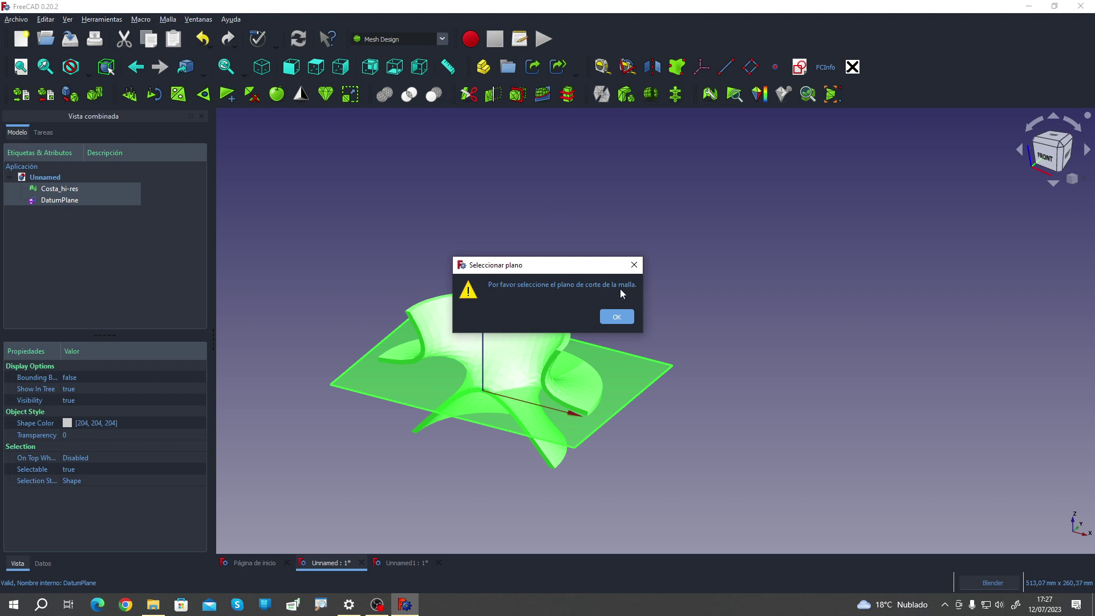
left_click(628, 315)
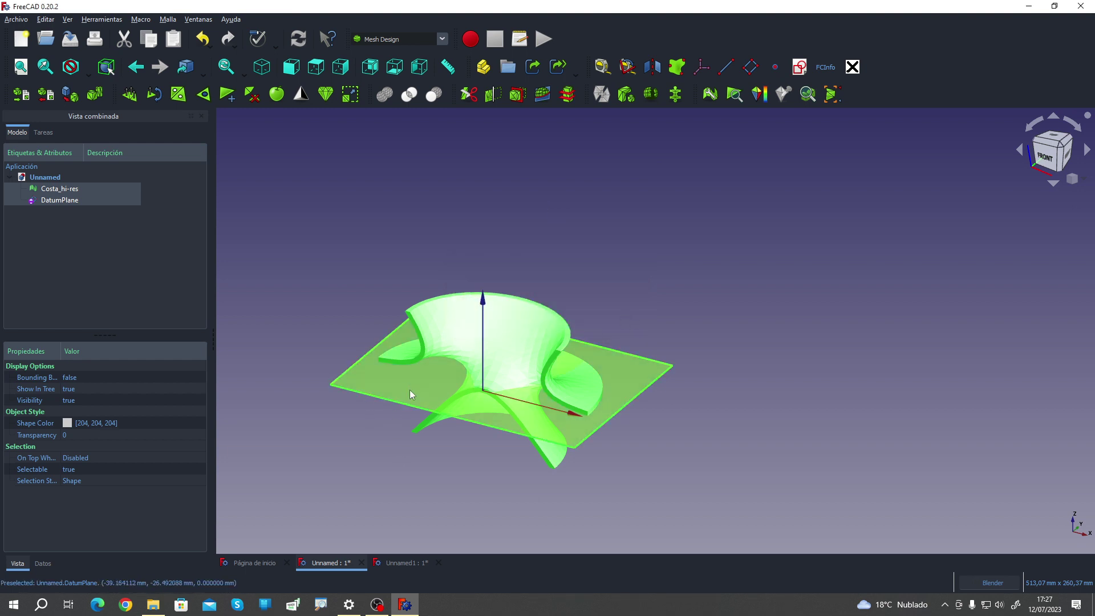
Step: Retry the plane trim with DatumPlane and Costa_hi-res selected, dismissing the warning
left_click(379, 429)
left_click(51, 201)
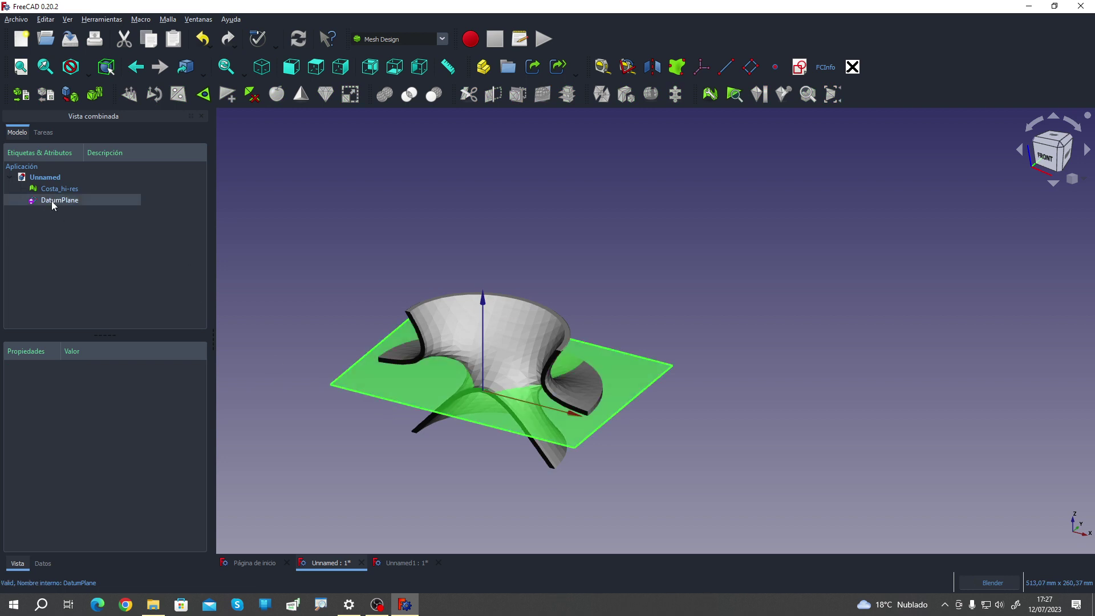
left_click(66, 190)
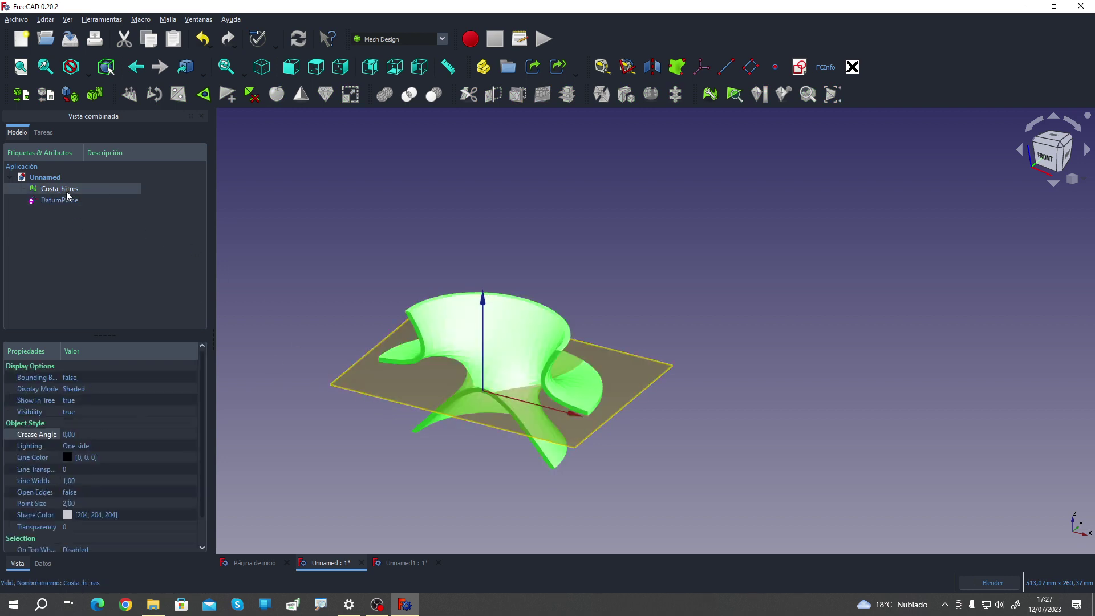
left_click(516, 97)
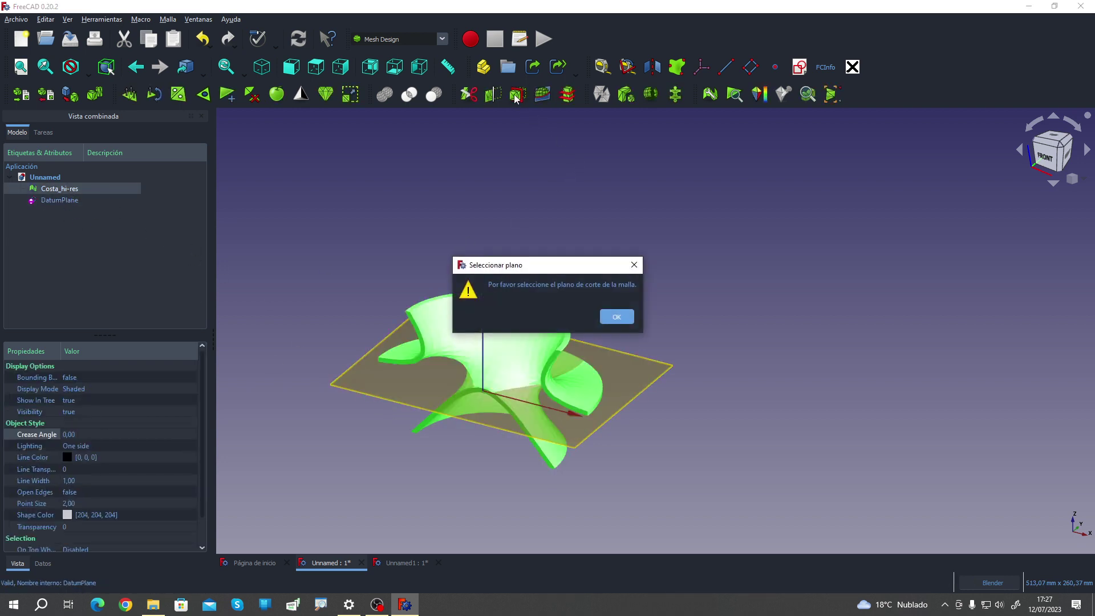
left_click(613, 321)
left_click(624, 374, "ctrl")
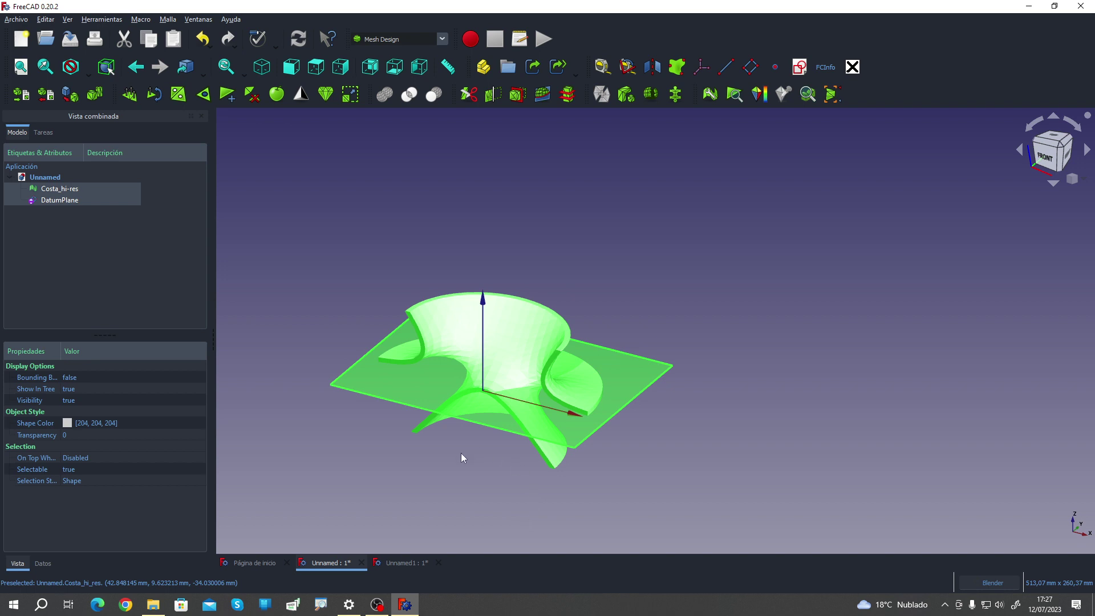
middle_click_drag(462, 458, 456, 463)
left_click(453, 467)
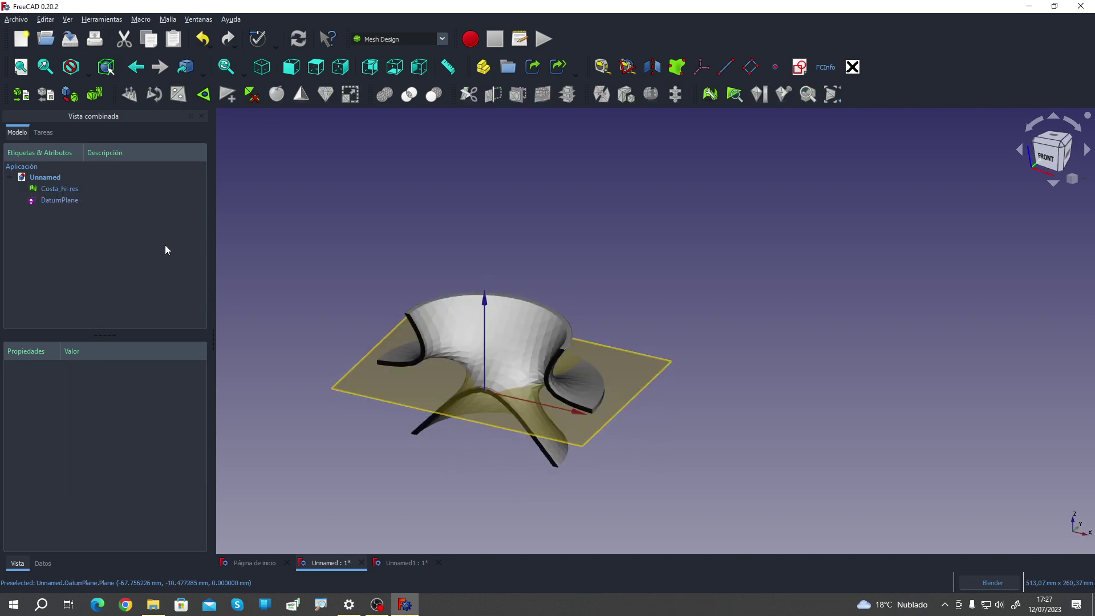
left_click(66, 200)
Step: Delete the DatumPlane and orbit around the trimmed mesh
key("Delete")
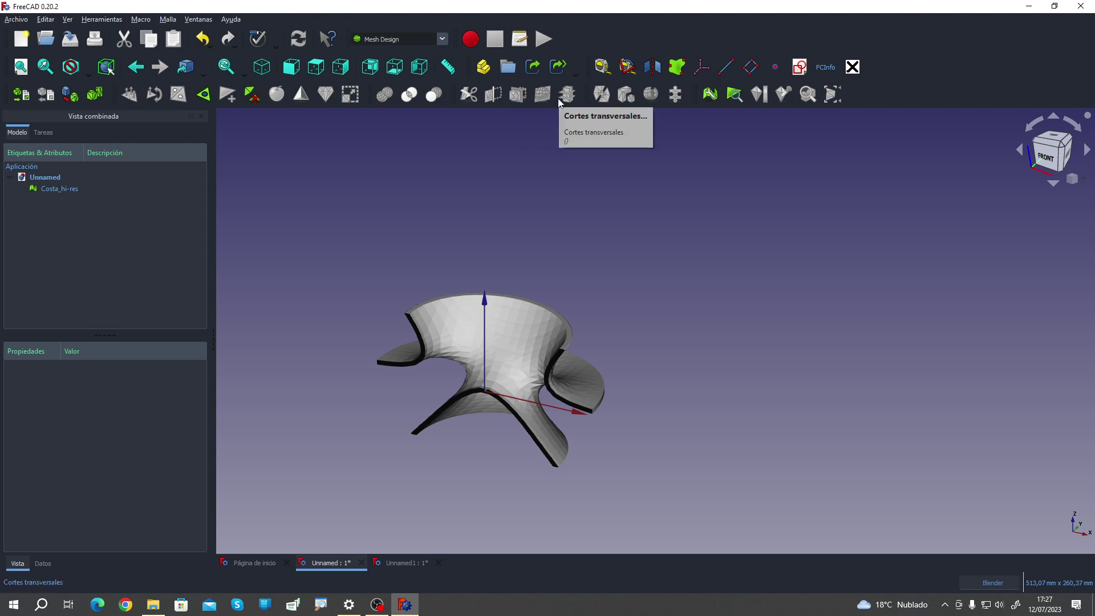
mouse_move(707, 428)
middle_mouse_down()
mouse_move(648, 413)
mouse_move(587, 442)
mouse_move(712, 507)
mouse_move(561, 419)
middle_mouse_up()
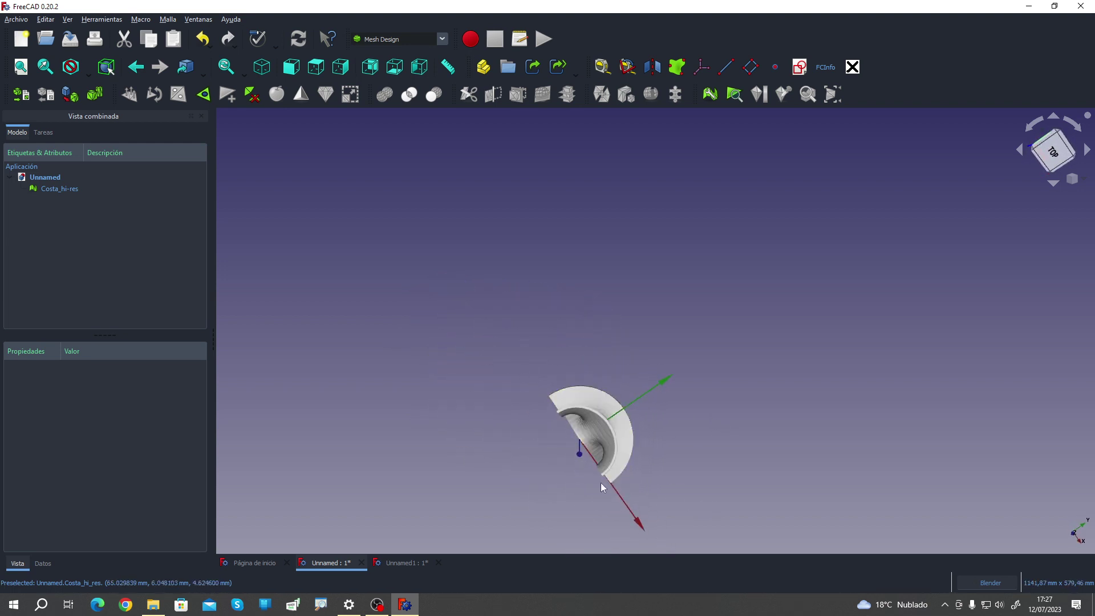
mouse_move(631, 455)
middle_mouse_down()
mouse_move(563, 383)
mouse_move(580, 395)
mouse_move(581, 494)
mouse_move(576, 213)
mouse_move(404, 222)
middle_mouse_up()
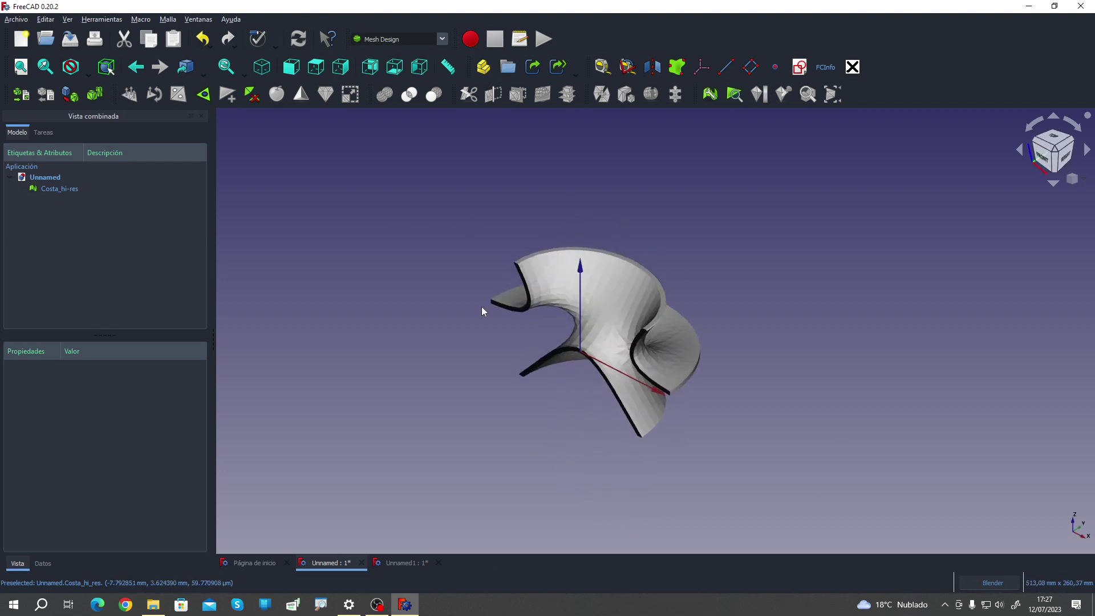
middle_click_drag(481, 308, 496, 319)
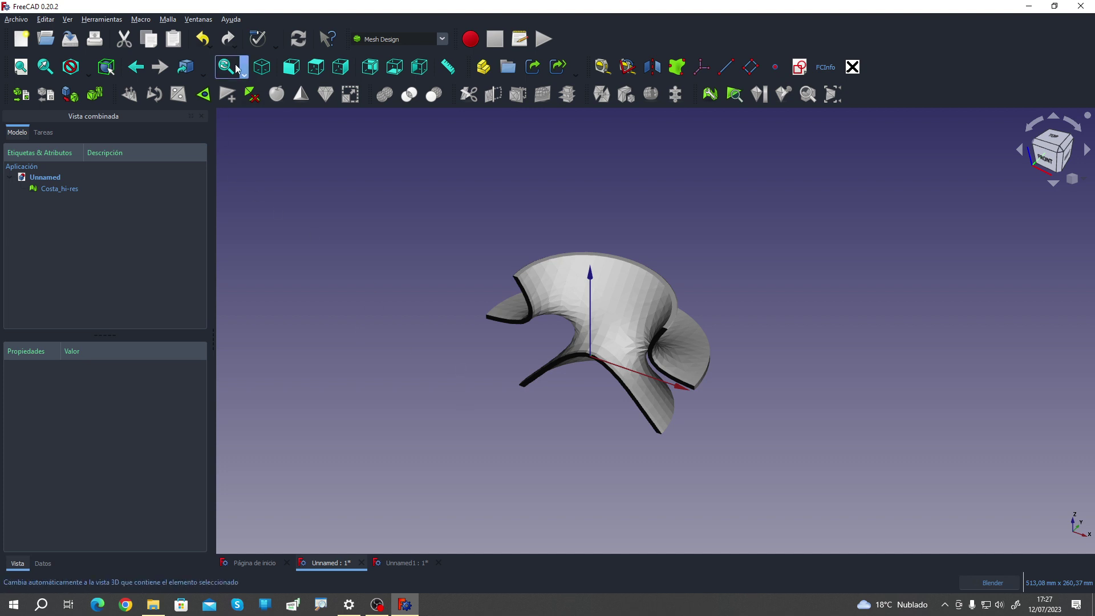
Step: Undo twice to restore the uncut mesh, then delete the reappeared DatumPlane
left_click(203, 40)
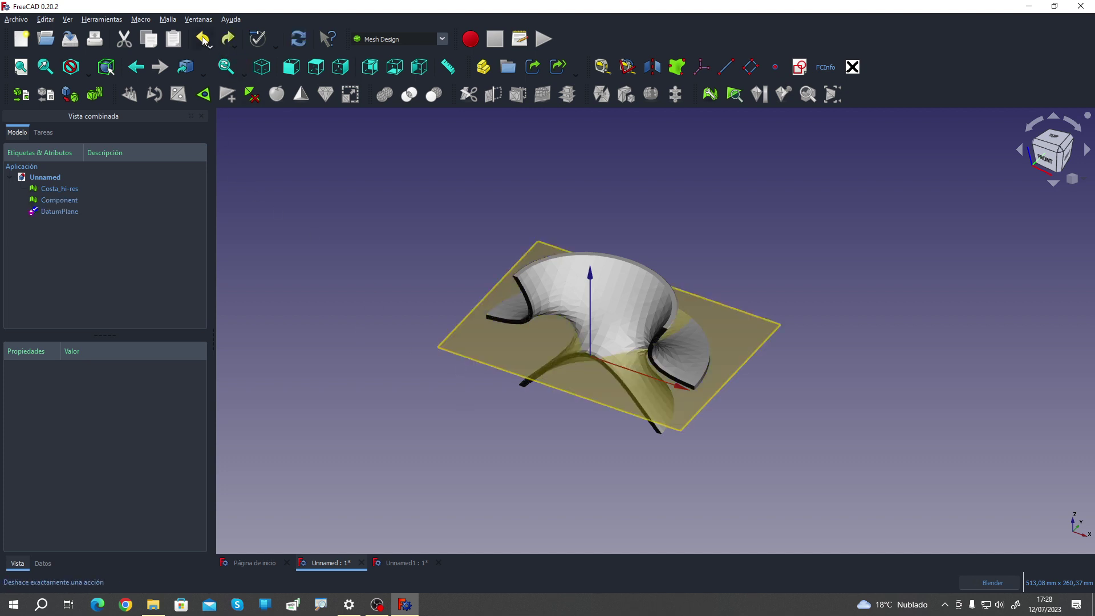
left_click(203, 40)
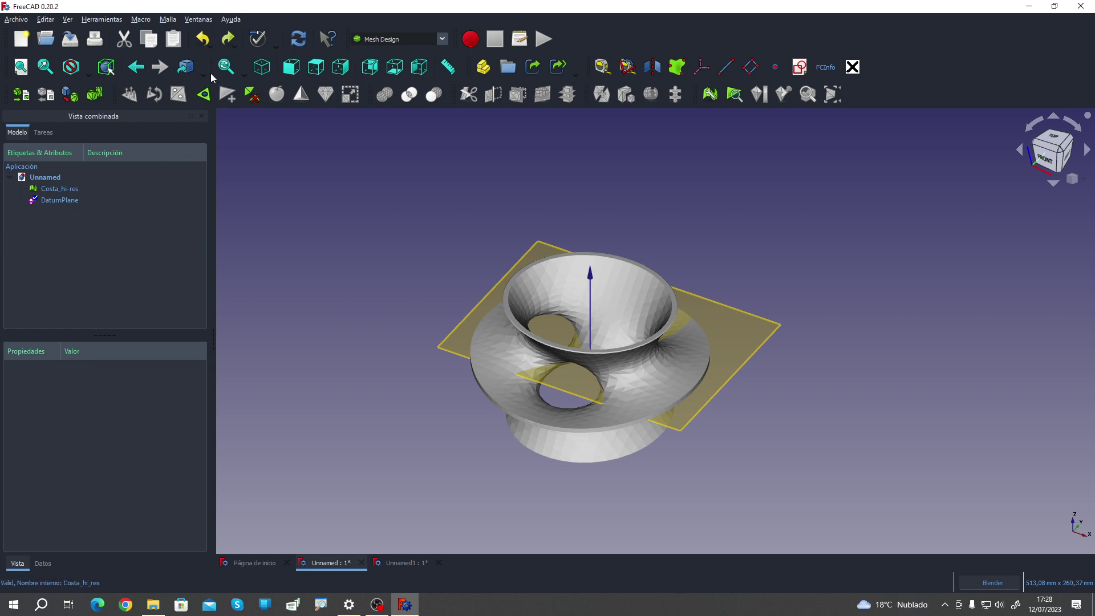
left_click(73, 201)
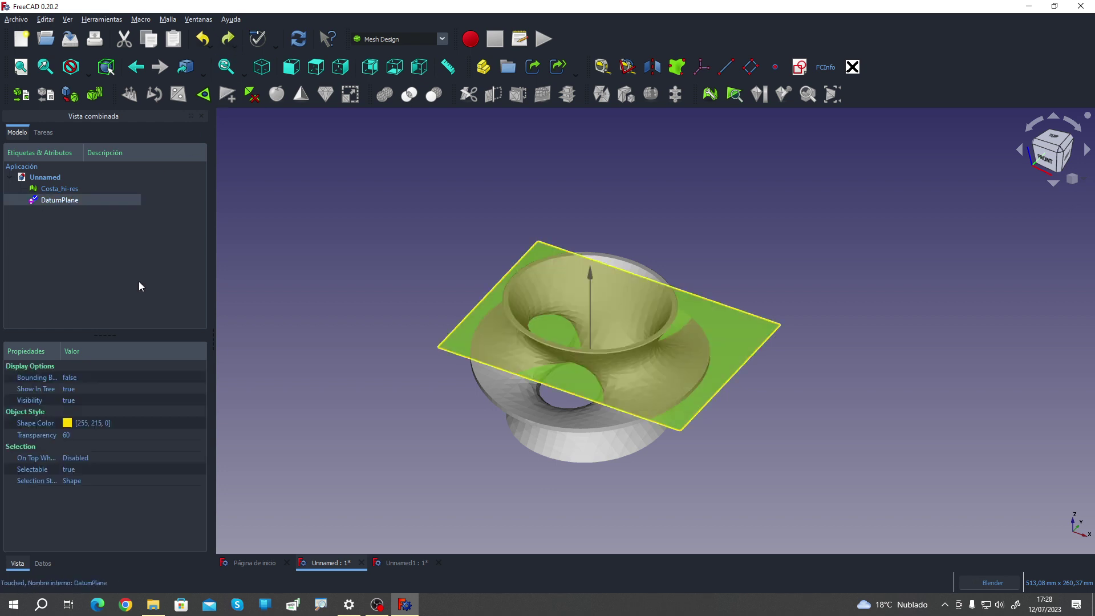
key("Delete")
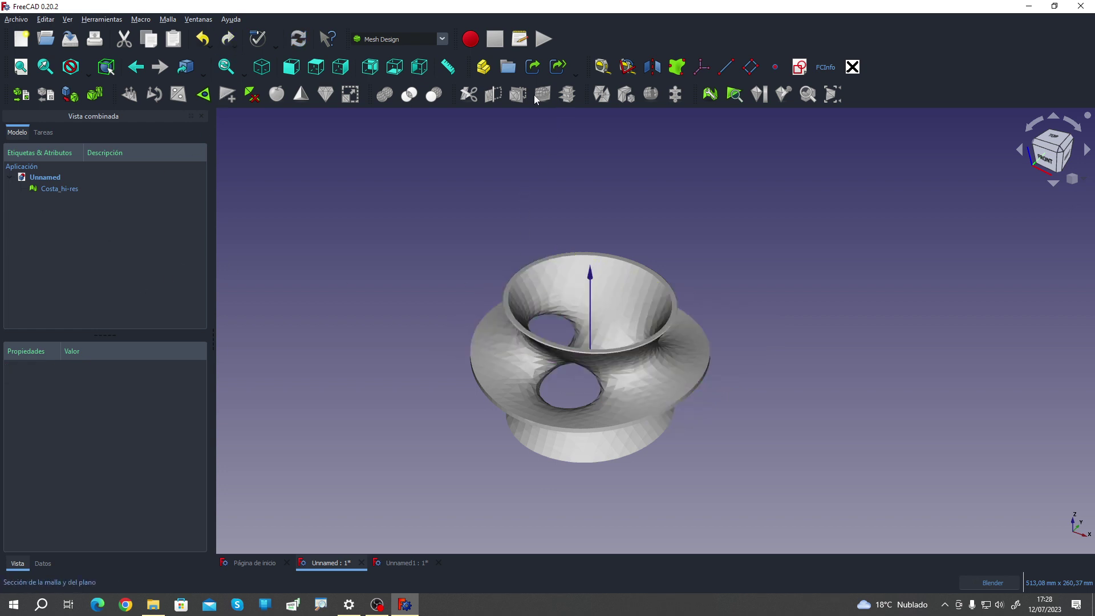
middle_click_drag(590, 174, 566, 240)
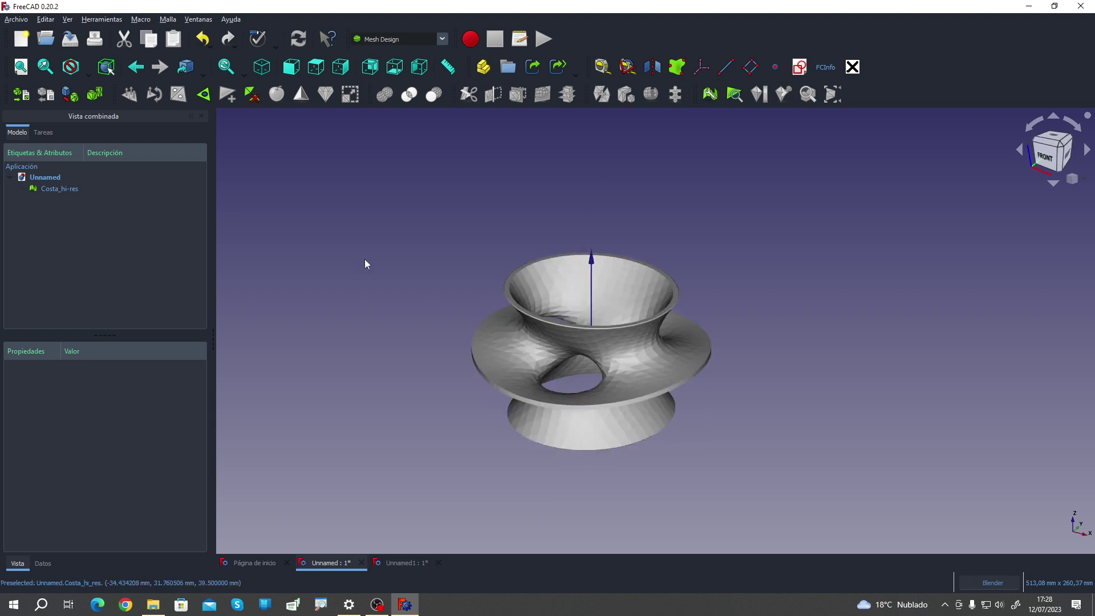
left_click(59, 195)
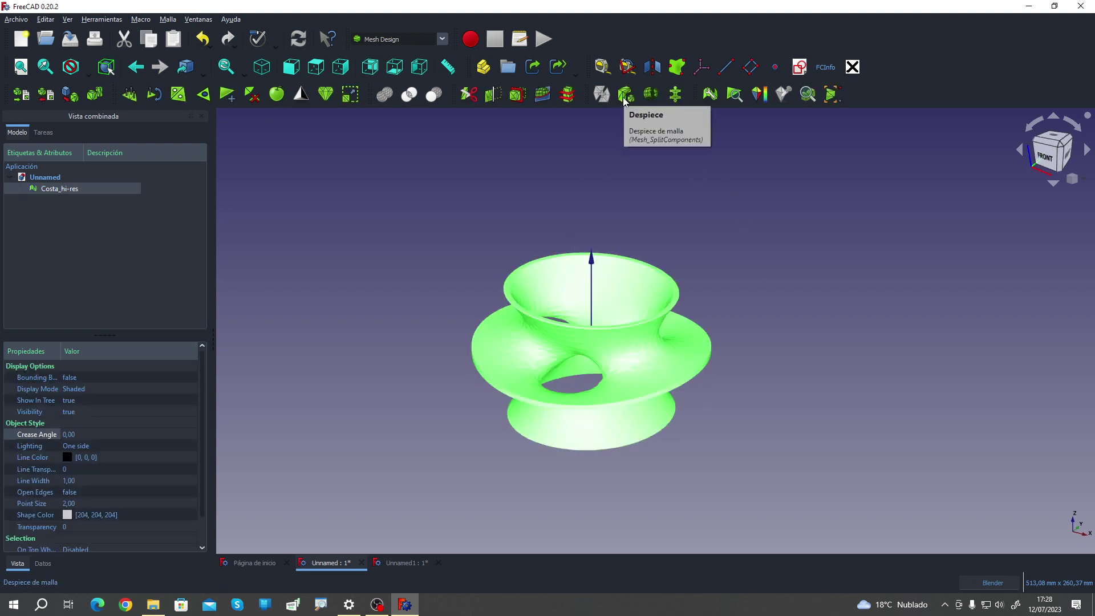
left_click(625, 98)
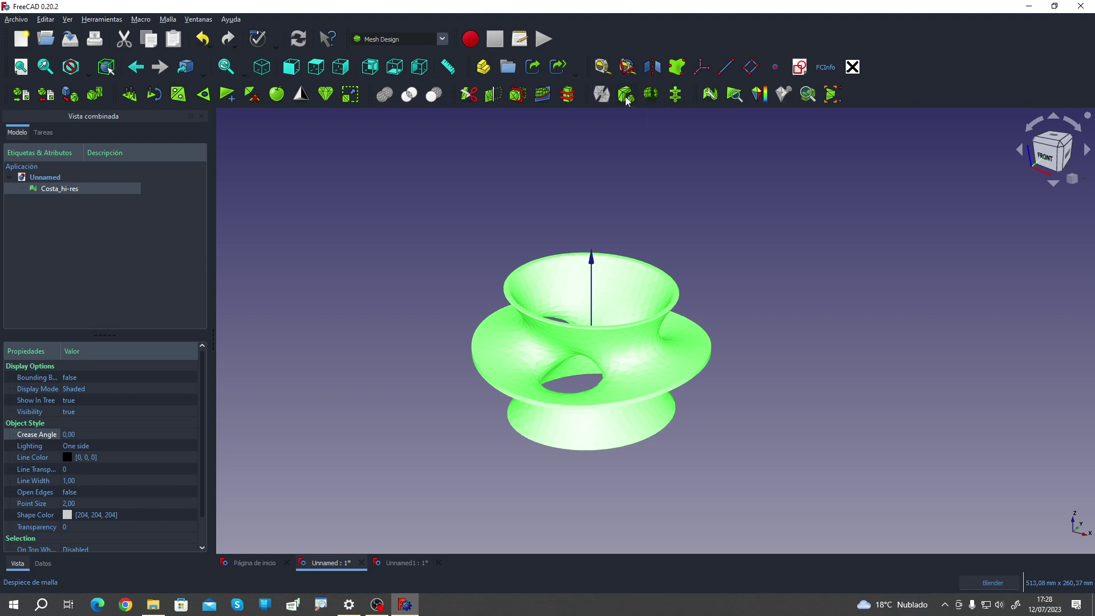
left_click(49, 200)
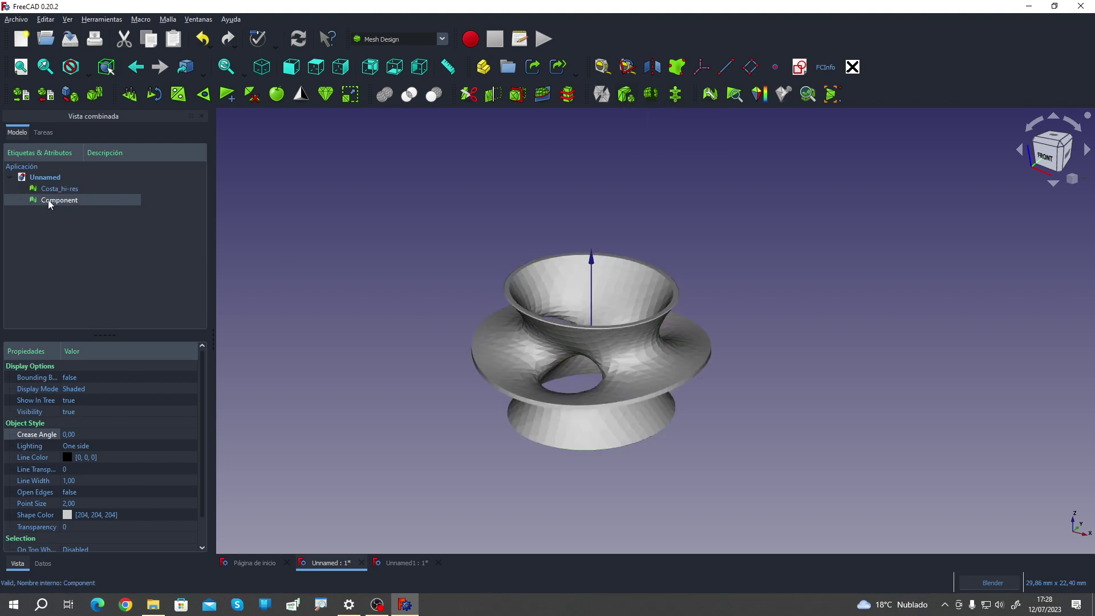
left_click(57, 199)
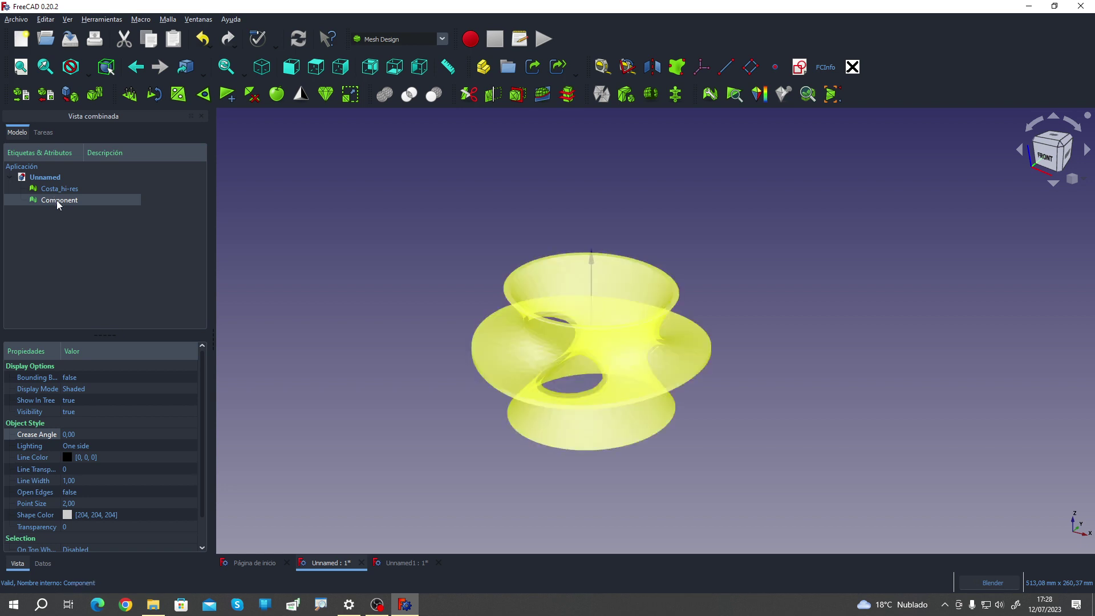
key("Delete")
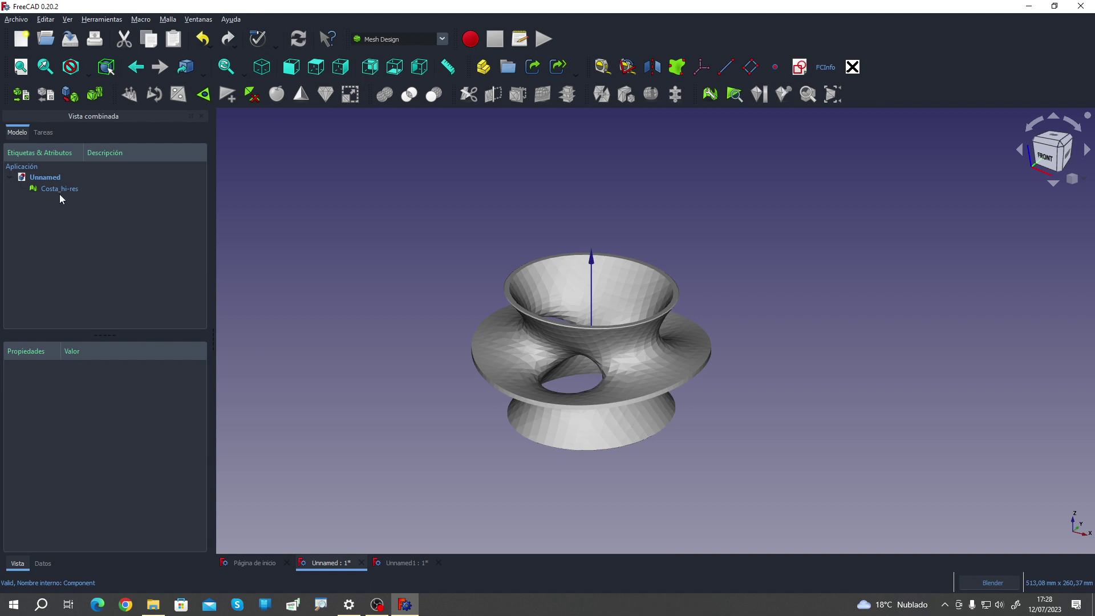
left_click(60, 194)
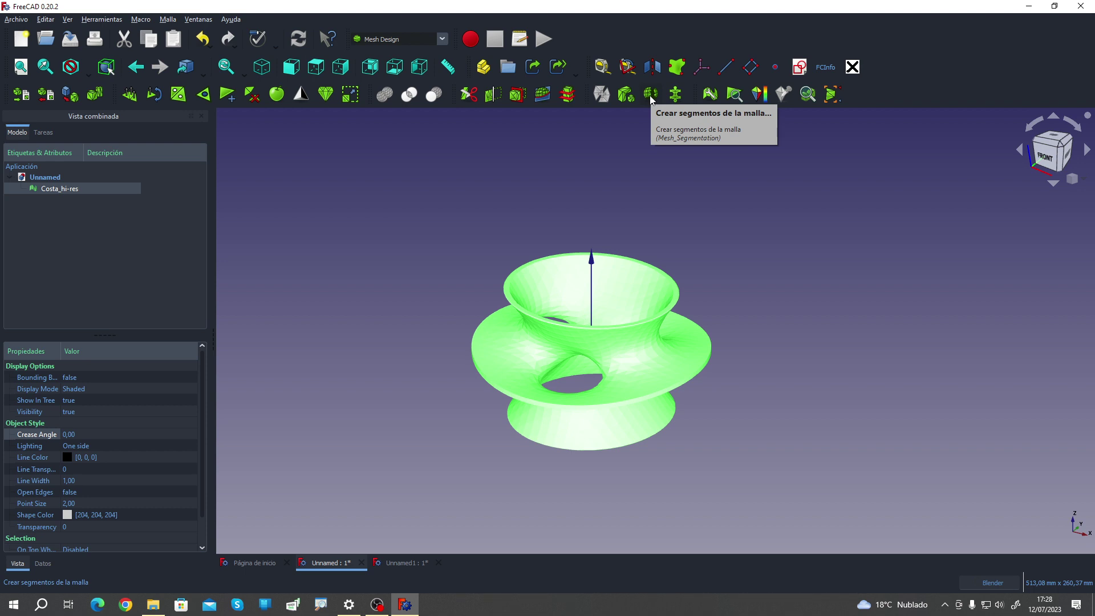
left_click(651, 98)
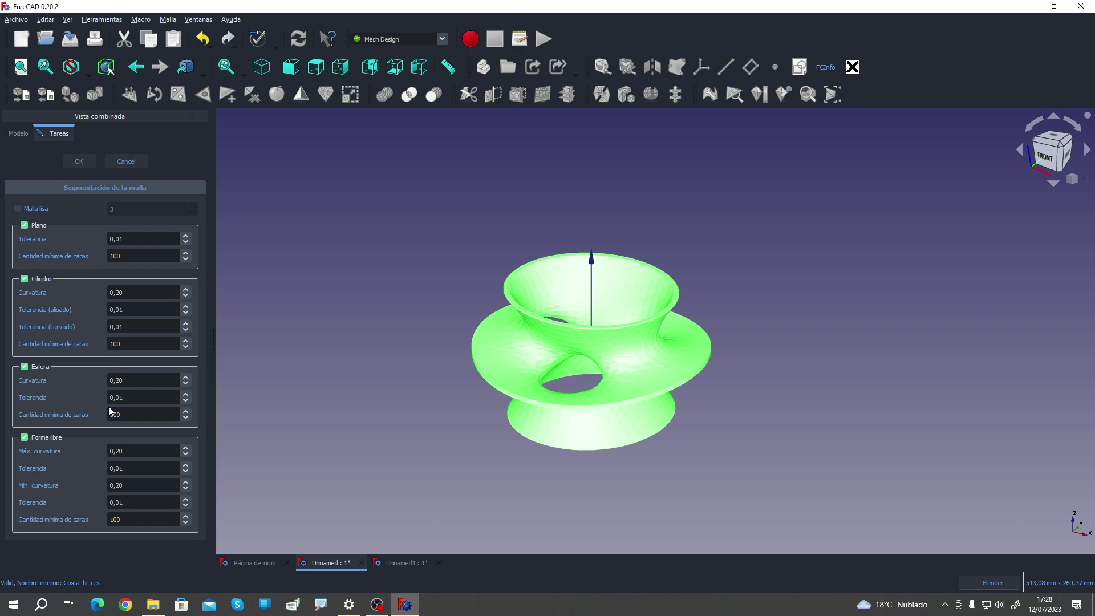
left_click(81, 162)
left_click(51, 200)
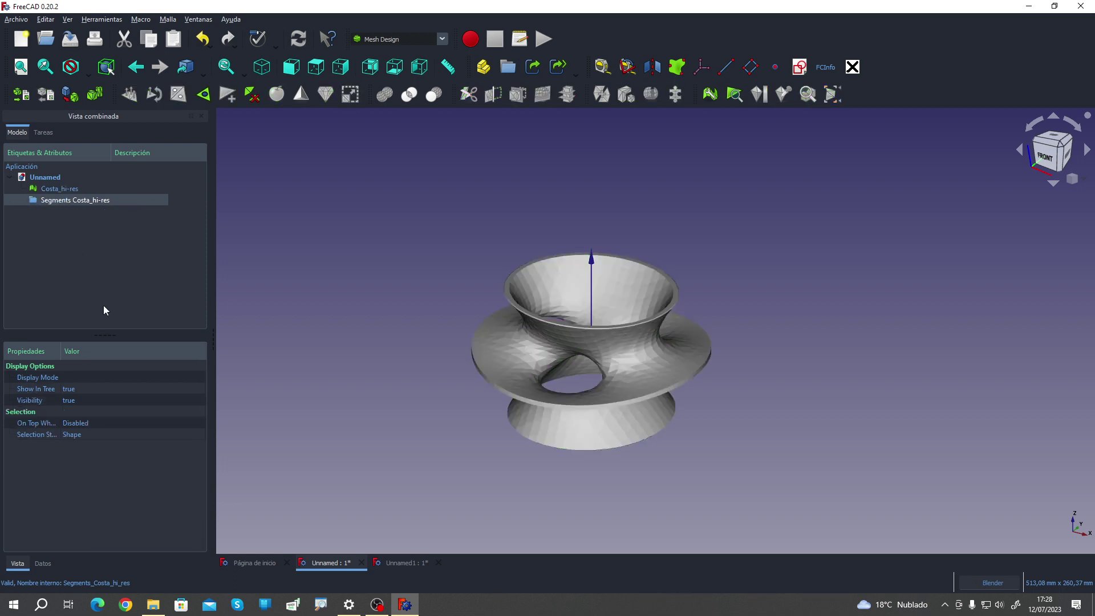
key("Delete")
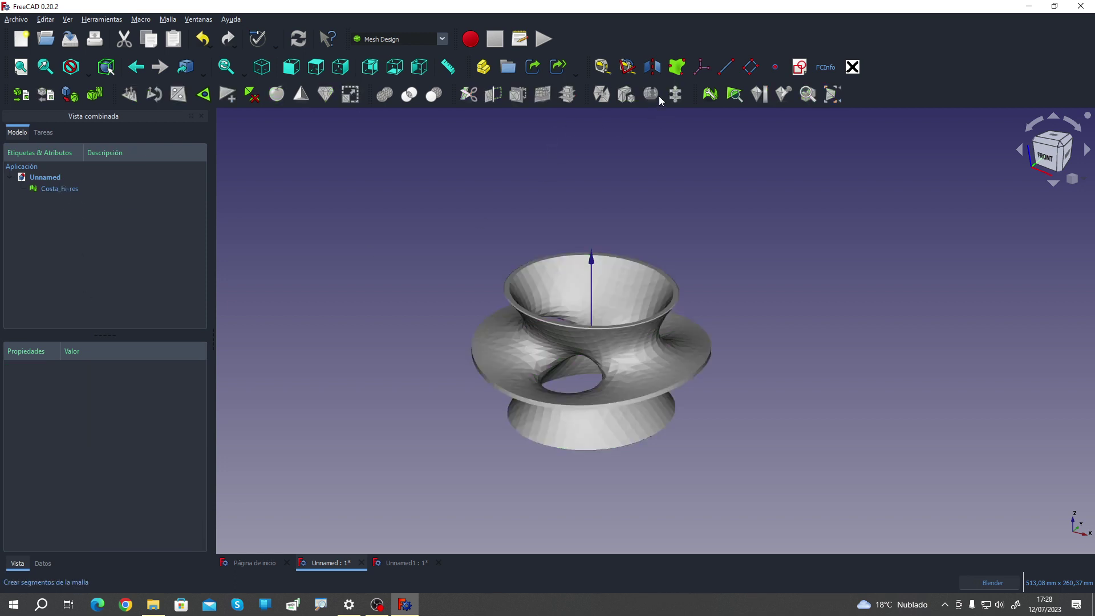
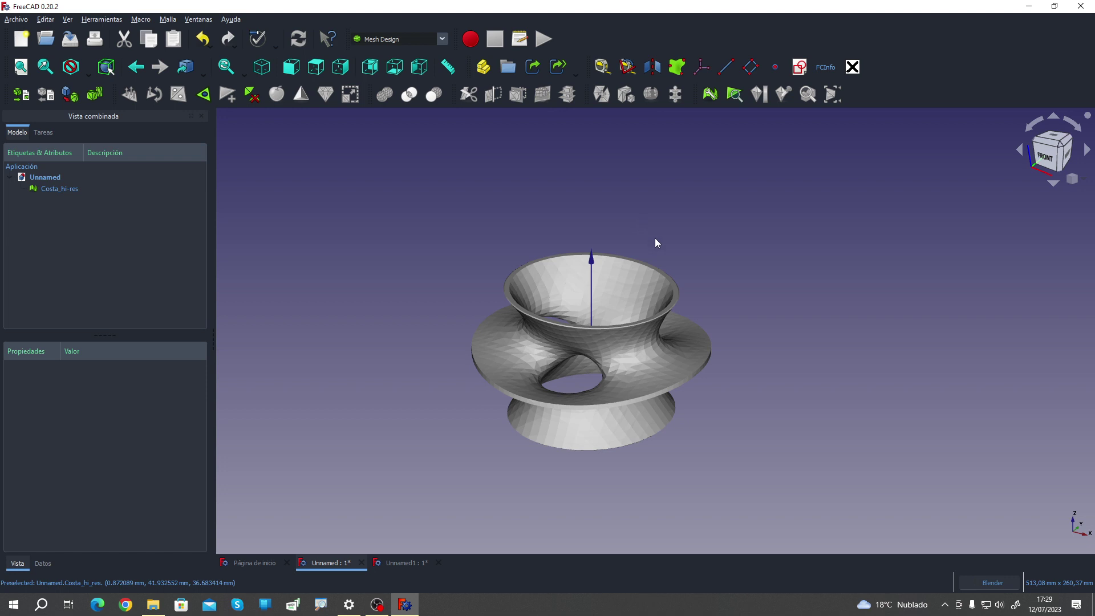
Step: Run all evaluation tests on the Costa_hi-res mesh and zoom in on the results
left_click(625, 290)
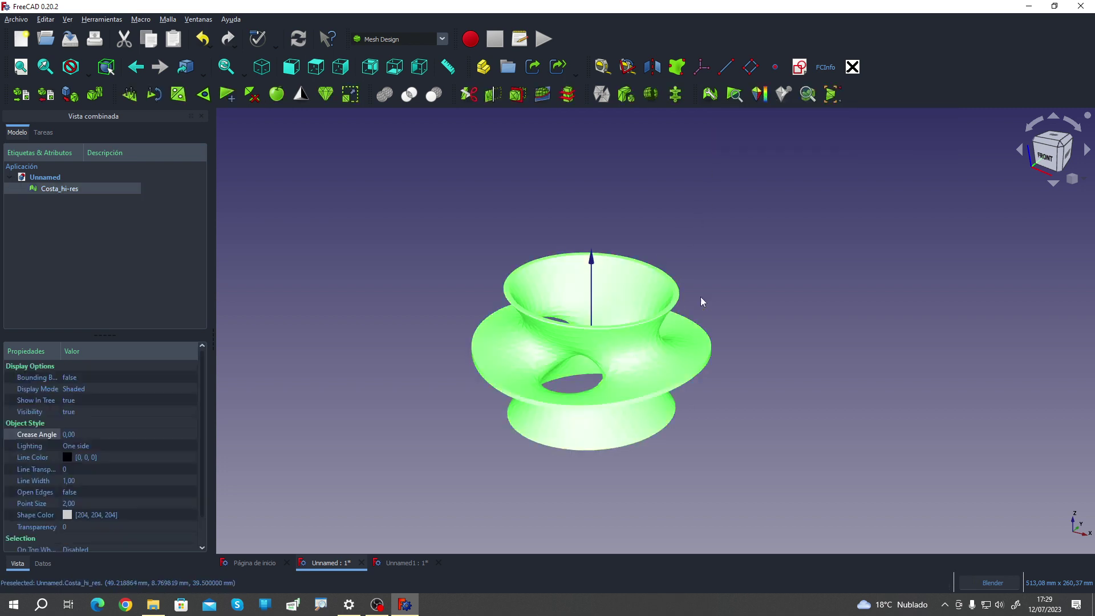
left_click(710, 95)
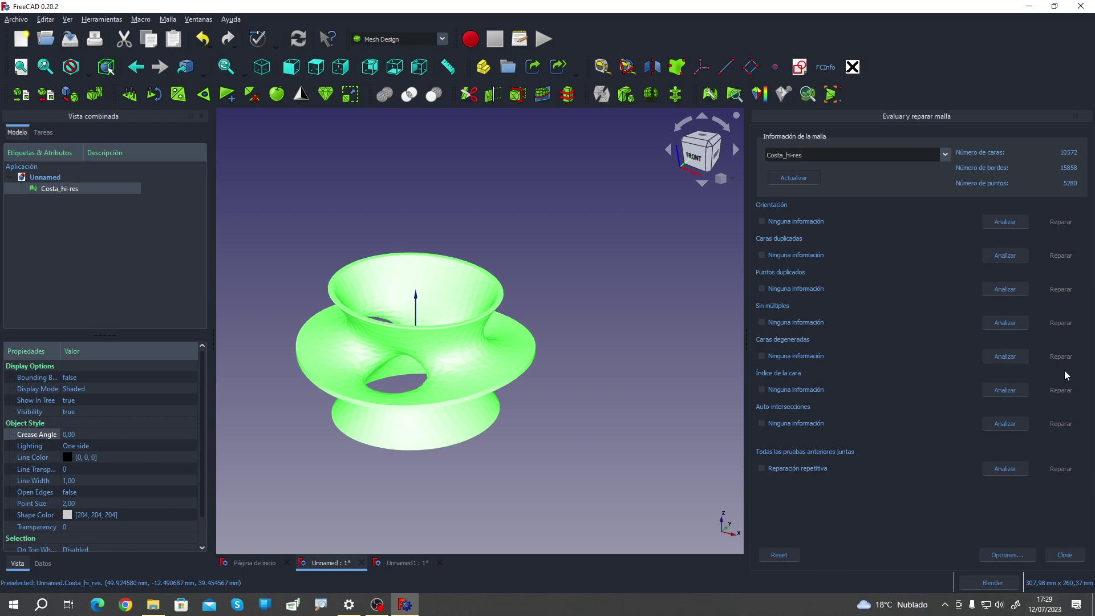
left_click(1016, 474)
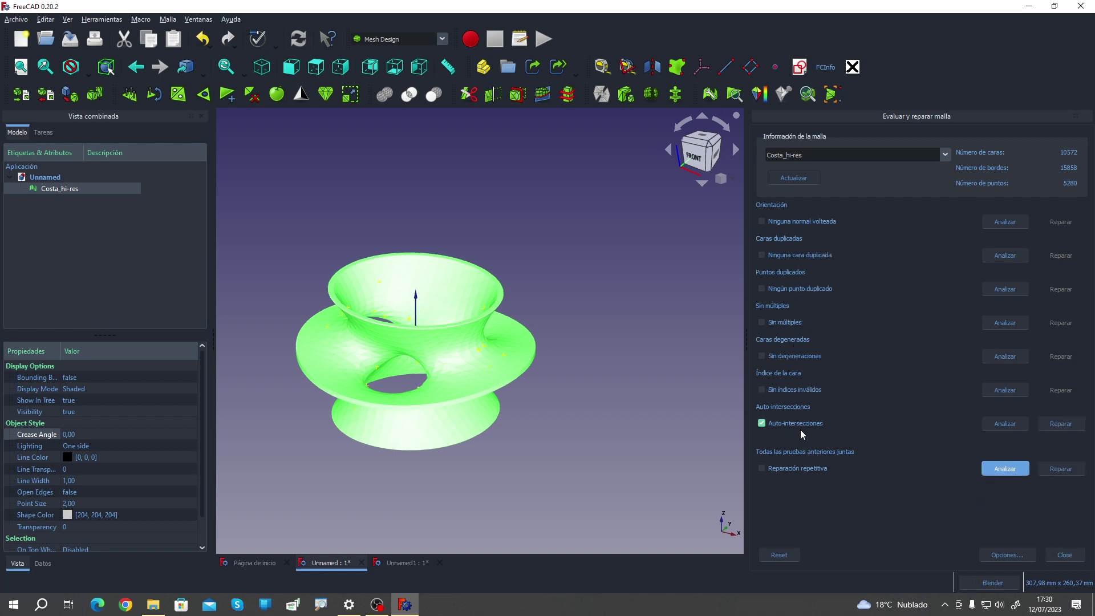
scroll(400, 388, "up", 2)
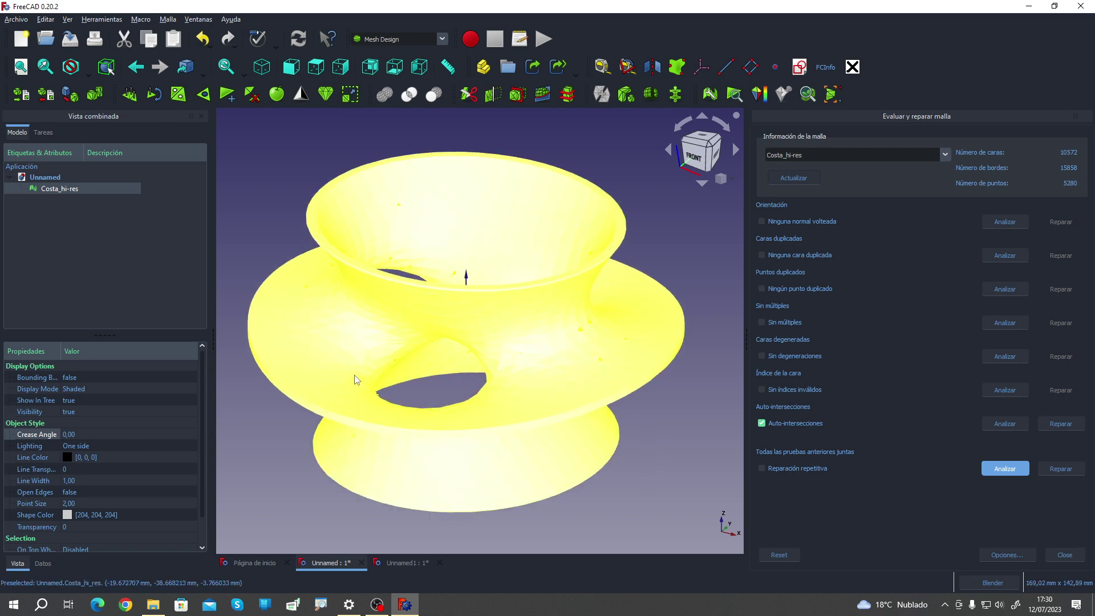
scroll(409, 391, "up", 3)
scroll(449, 385, "up", 2)
scroll(423, 391, "down", 2)
scroll(313, 337, "down", 2)
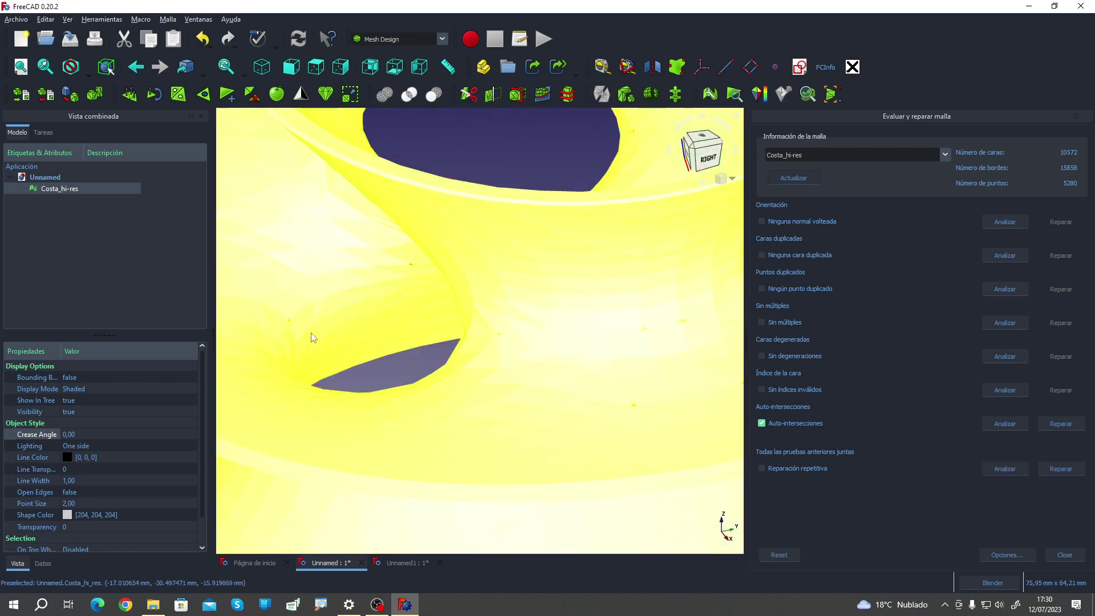
scroll(557, 357, "down", 3)
Step: Repair self-intersections and all other defects, cutting faces from 10572 to 10299
mouse_move(557, 358)
middle_mouse_down()
mouse_move(454, 420)
mouse_move(491, 430)
mouse_move(567, 357)
mouse_move(294, 463)
mouse_move(399, 477)
mouse_move(386, 516)
mouse_move(320, 460)
mouse_move(354, 493)
mouse_move(242, 464)
mouse_move(286, 460)
mouse_move(350, 477)
mouse_move(343, 491)
mouse_move(325, 482)
mouse_move(318, 502)
mouse_move(301, 376)
mouse_move(231, 417)
middle_mouse_up()
scroll(567, 357, "up", 2)
mouse_move(637, 513)
middle_mouse_down()
mouse_move(433, 504)
mouse_move(433, 451)
mouse_move(408, 484)
mouse_move(559, 464)
mouse_move(519, 443)
mouse_move(481, 464)
mouse_move(513, 459)
middle_mouse_up()
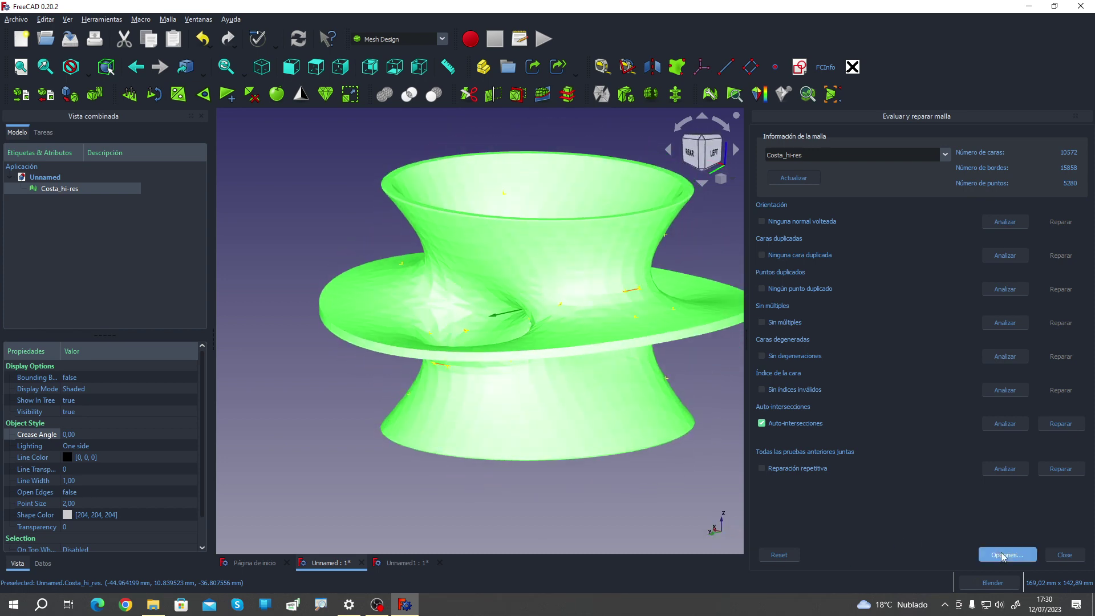
left_click(1071, 429)
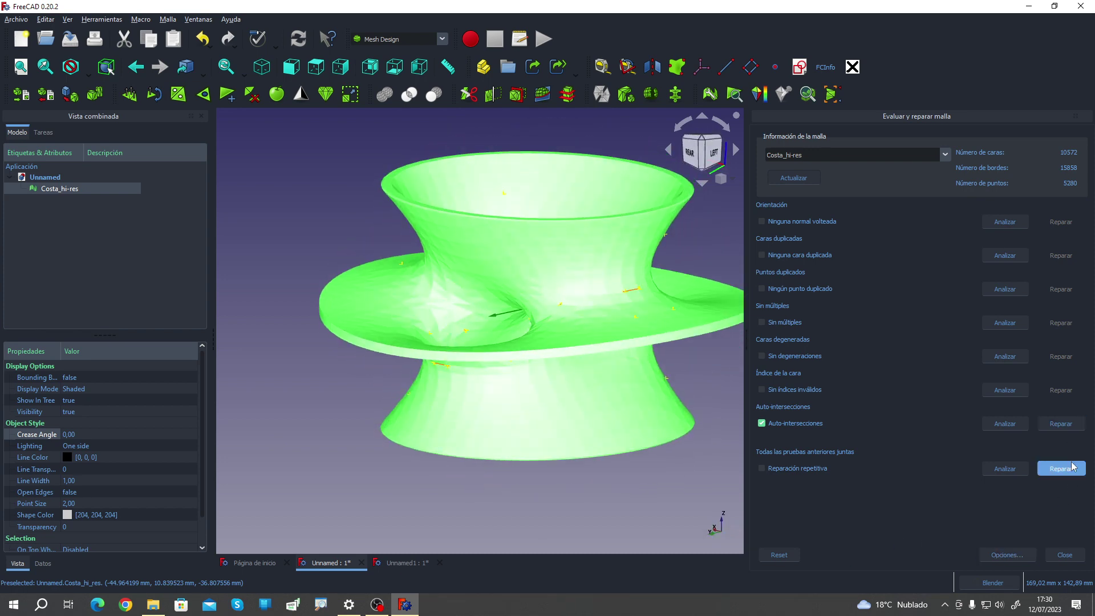
left_click(1060, 471)
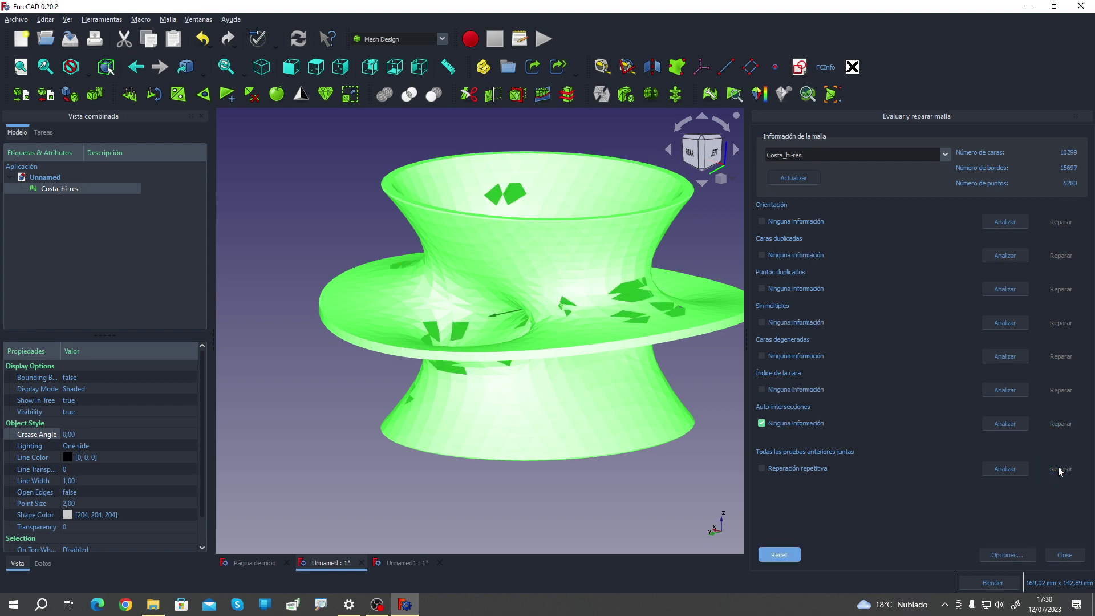
middle_click_drag(456, 482, 338, 516)
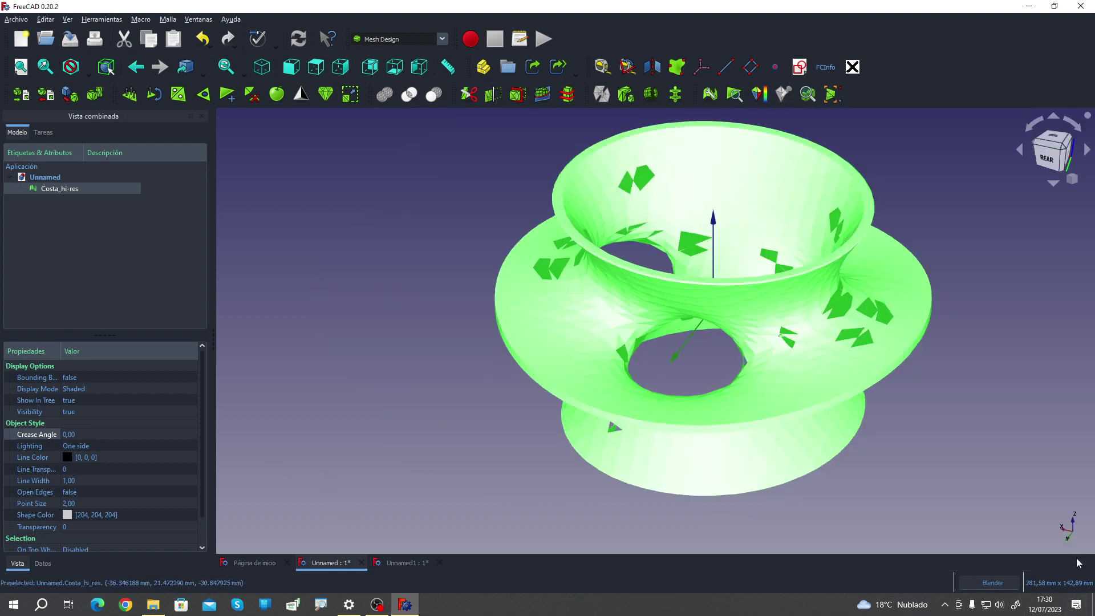
left_click(1064, 555)
left_click(488, 390)
mouse_move(462, 409)
middle_mouse_down()
mouse_move(439, 400)
mouse_move(446, 271)
middle_mouse_up()
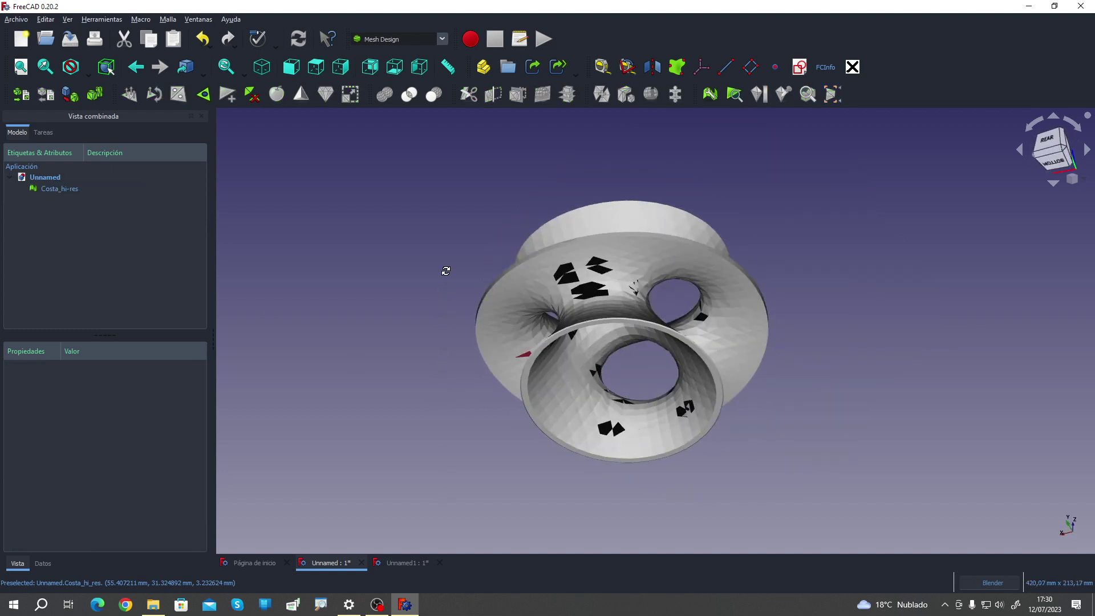
mouse_move(478, 361)
middle_mouse_down()
mouse_move(374, 321)
mouse_move(366, 418)
middle_mouse_up()
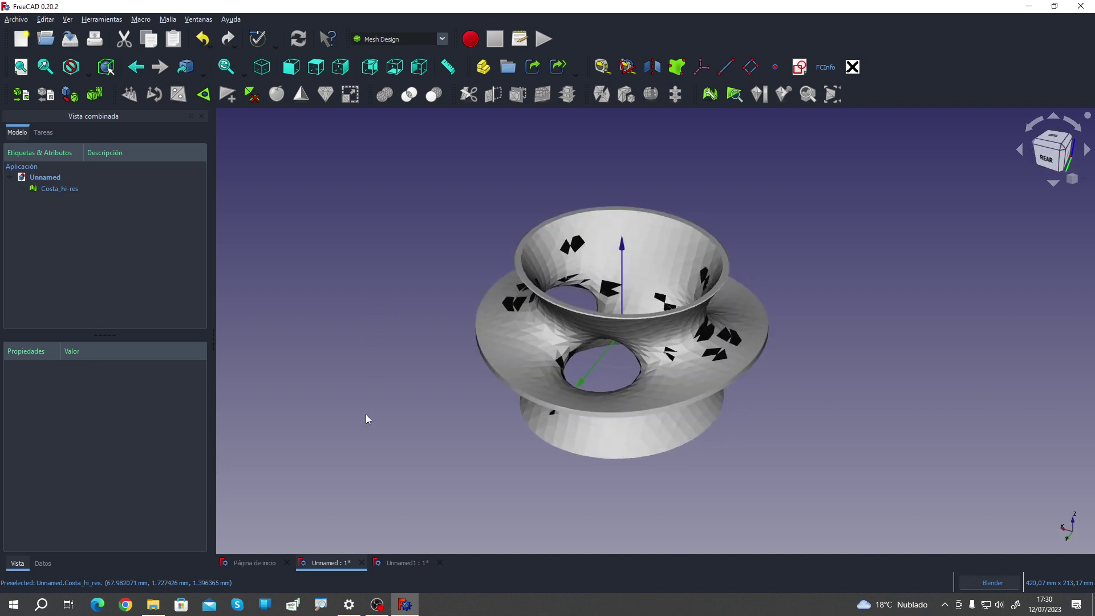
left_click(76, 188)
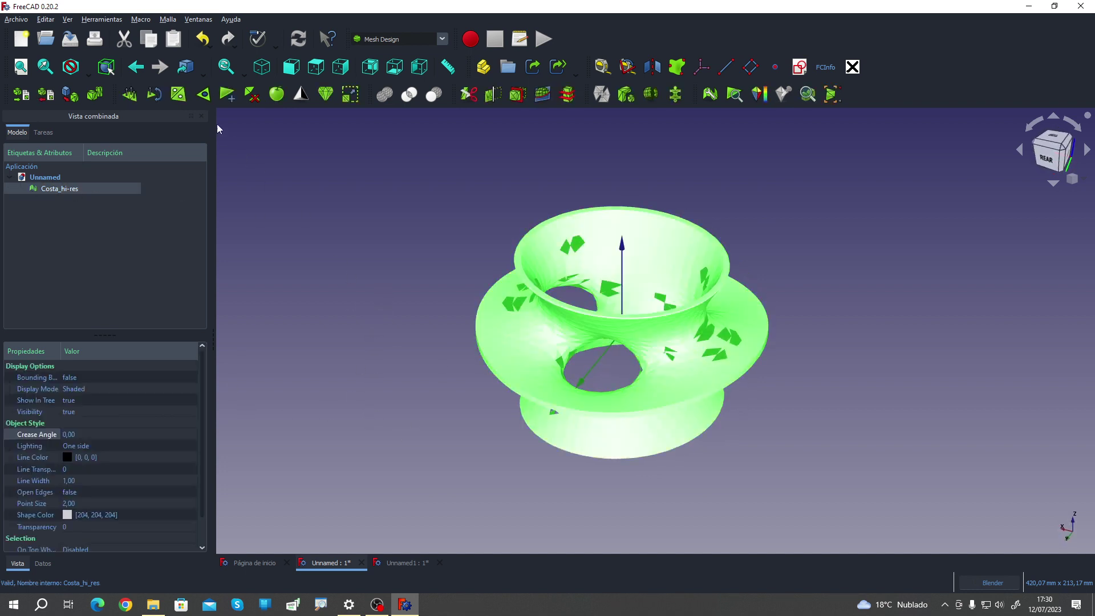
left_click(130, 95)
mouse_move(489, 328)
middle_mouse_down()
mouse_move(604, 280)
mouse_move(613, 359)
mouse_move(854, 536)
mouse_move(704, 518)
mouse_move(753, 520)
middle_mouse_up()
scroll(709, 352, "up", 5)
scroll(629, 348, "up", 2)
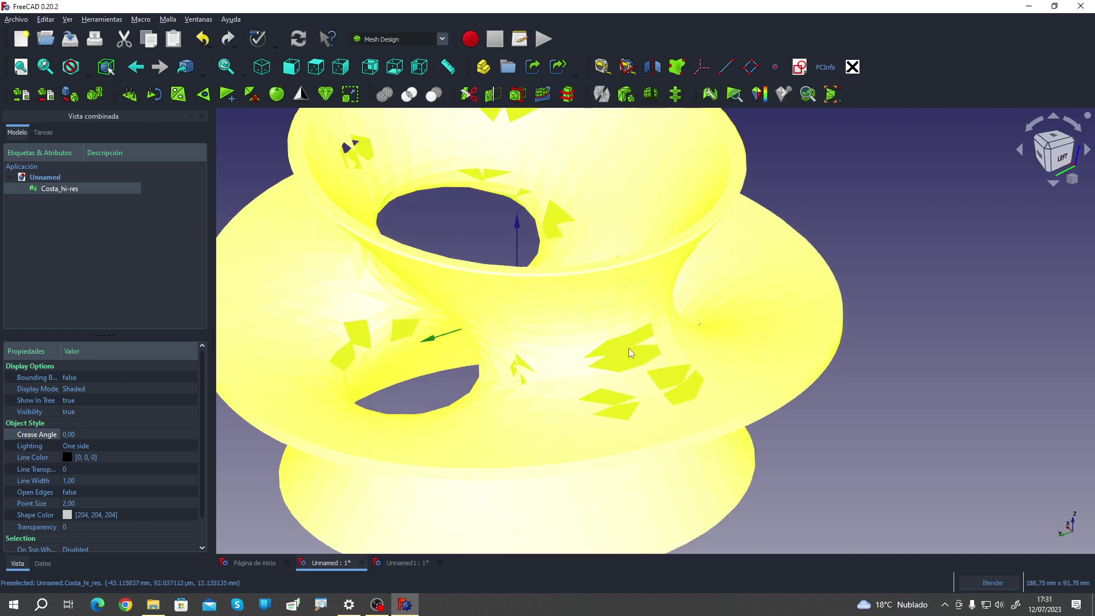
left_click(629, 348)
scroll(955, 475, "down", 5)
mouse_move(955, 474)
middle_mouse_down()
mouse_move(735, 415)
mouse_move(742, 400)
middle_mouse_up()
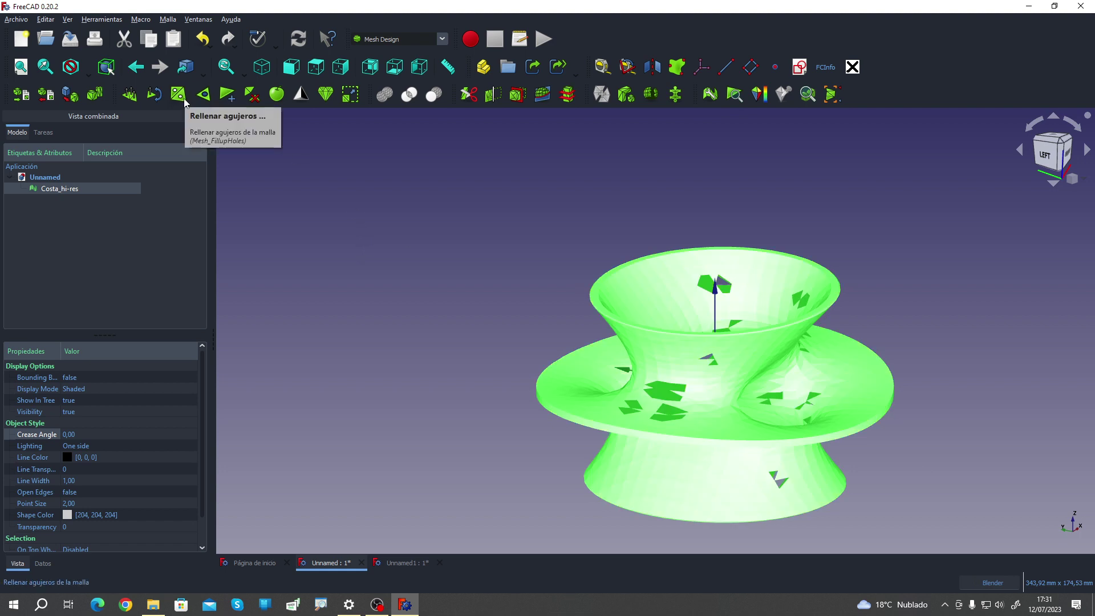
Step: Fill the mesh holes with at most 10 edges each and look over the result
left_click(179, 95)
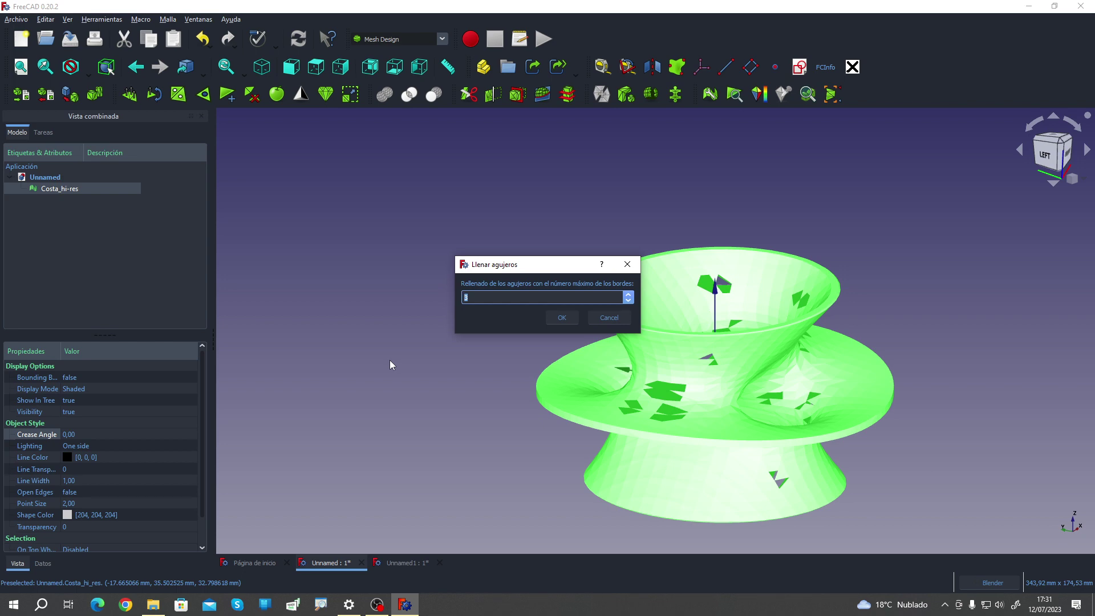
type("1")
type("0")
left_click(564, 318)
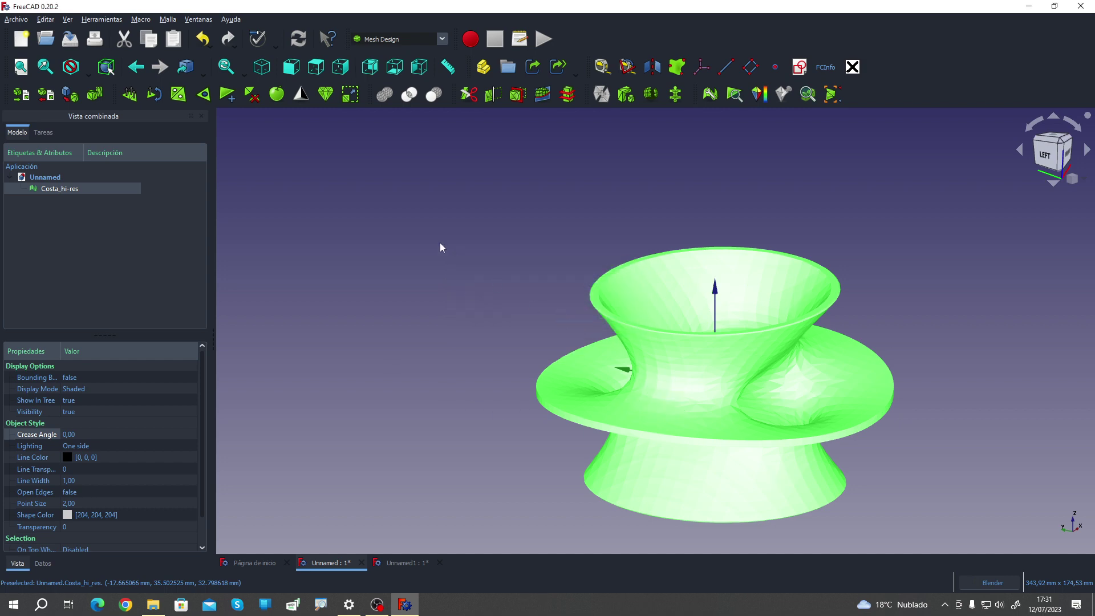
mouse_move(440, 242)
middle_mouse_down()
mouse_move(506, 310)
mouse_move(655, 244)
mouse_move(848, 317)
mouse_move(765, 325)
mouse_move(619, 267)
mouse_move(653, 420)
middle_mouse_up()
scroll(635, 392, "up", 5)
scroll(345, 242, "down", 4)
scroll(344, 269, "down", 3)
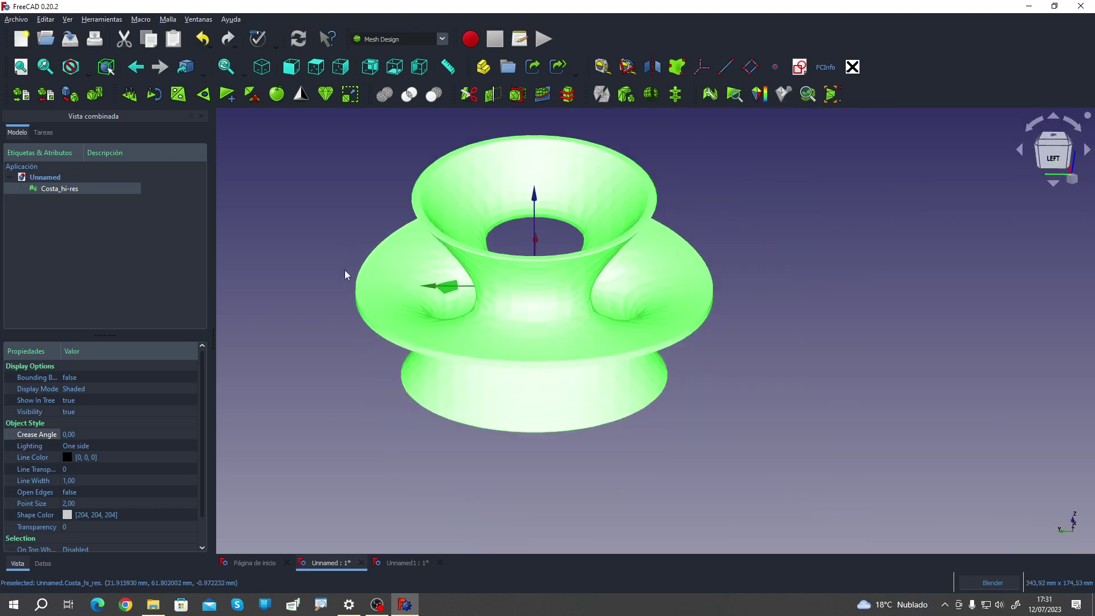
Step: Orbit around the filled mesh to check its underside and front, then reselect Costa_hi-res
left_click(344, 296)
left_click(82, 189)
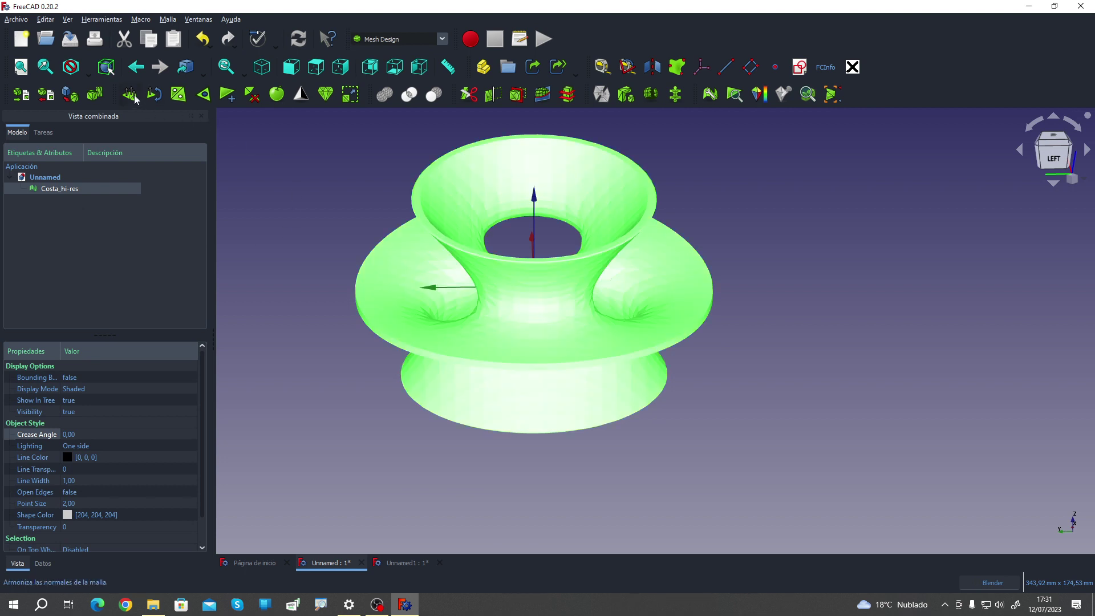
mouse_move(428, 474)
middle_mouse_down()
mouse_move(447, 357)
mouse_move(455, 470)
mouse_move(430, 269)
middle_mouse_up()
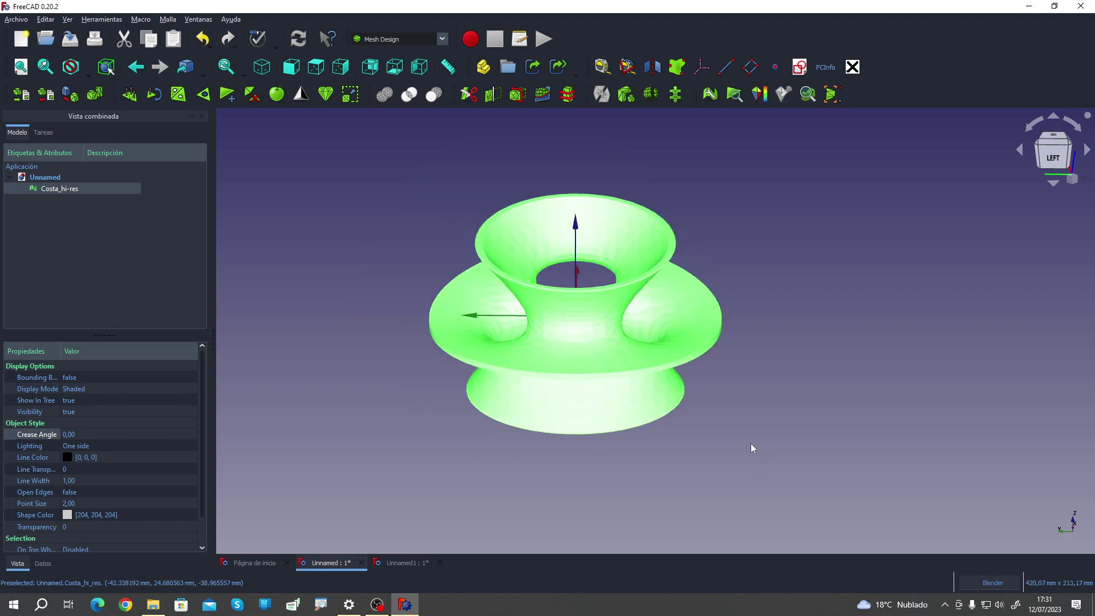
left_click(419, 403)
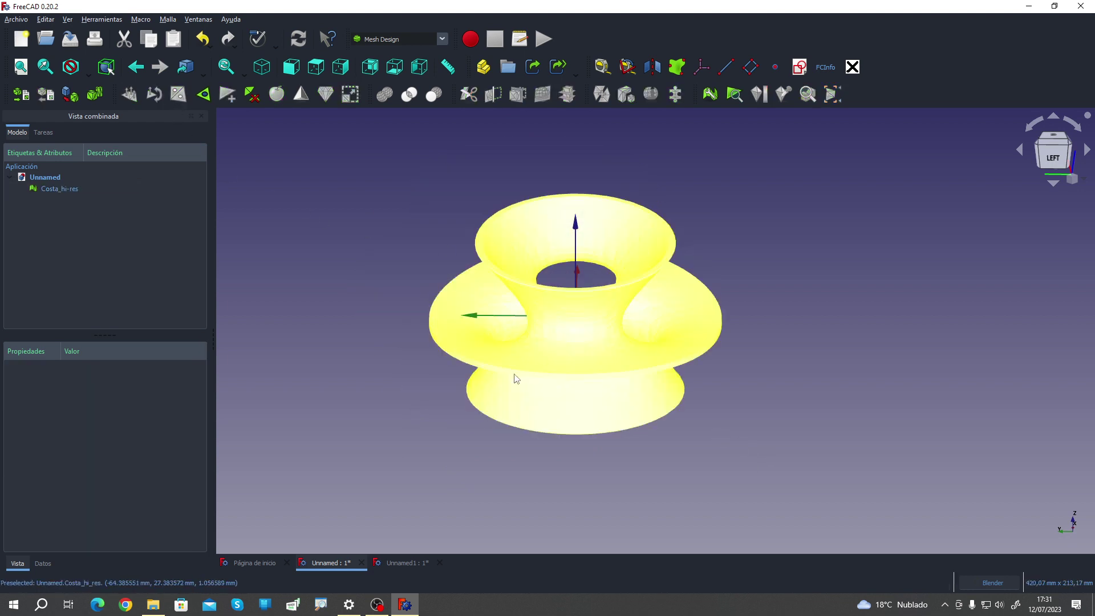
mouse_move(514, 378)
middle_mouse_down()
mouse_move(622, 324)
mouse_move(751, 371)
middle_mouse_up()
scroll(621, 324, "up", 2)
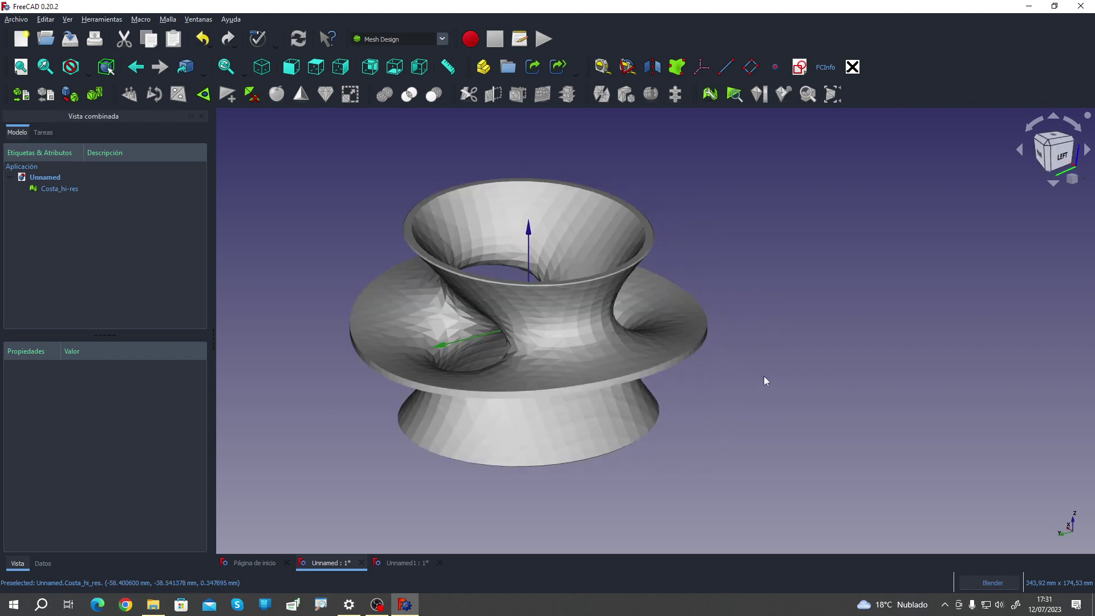
mouse_move(884, 447)
middle_mouse_down()
mouse_move(751, 474)
mouse_move(770, 454)
mouse_move(834, 453)
middle_mouse_up()
left_click(60, 188)
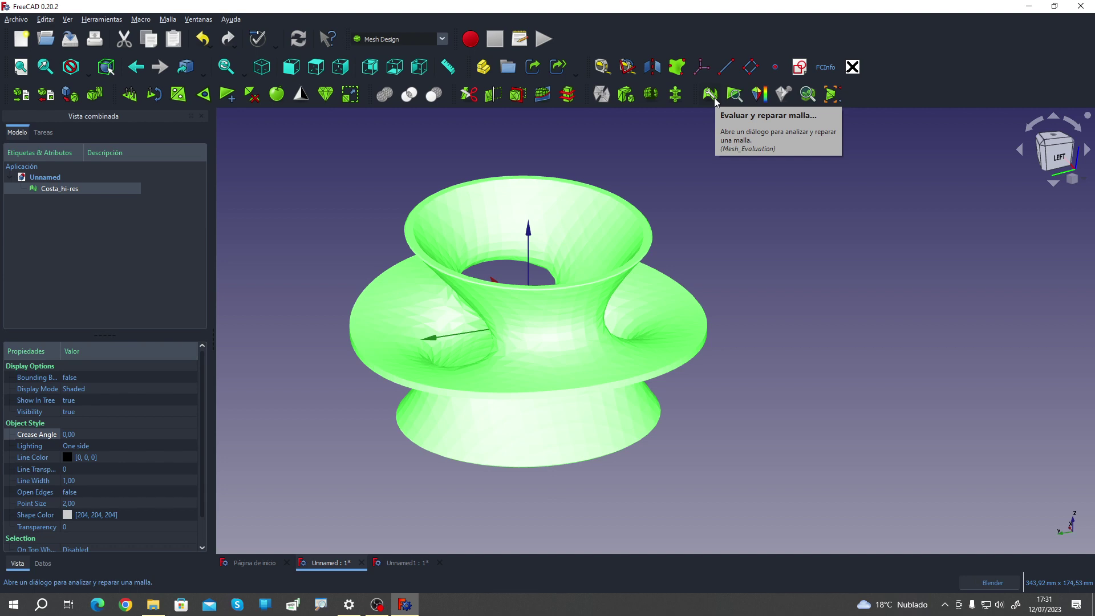
Step: Rerun all checks and the self-intersection repair, leaving 10352 faces, then close the panel
left_click(712, 96)
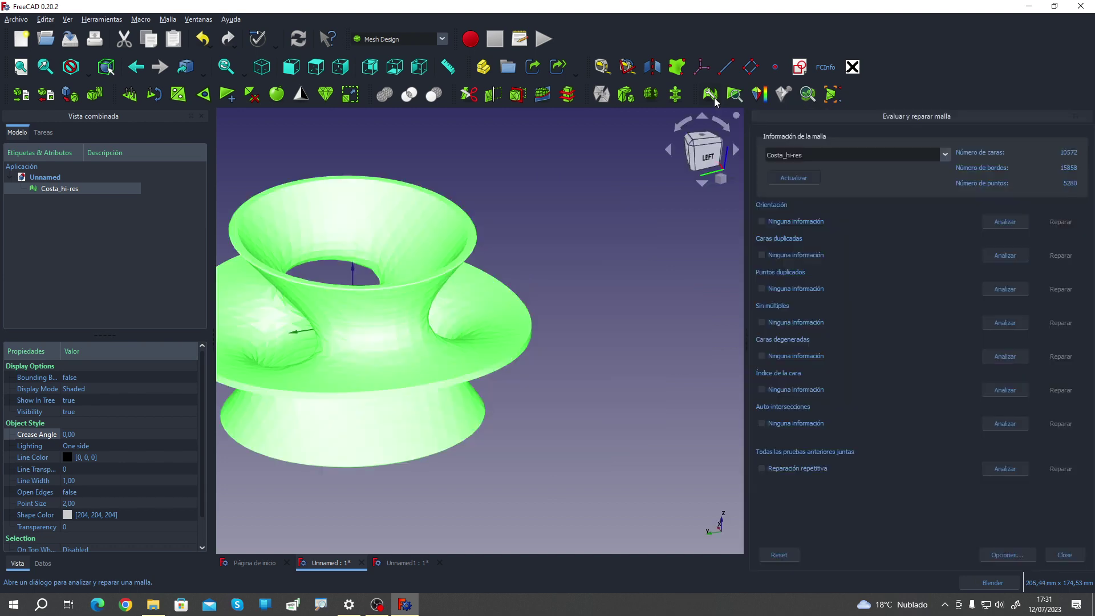
left_click(1005, 469)
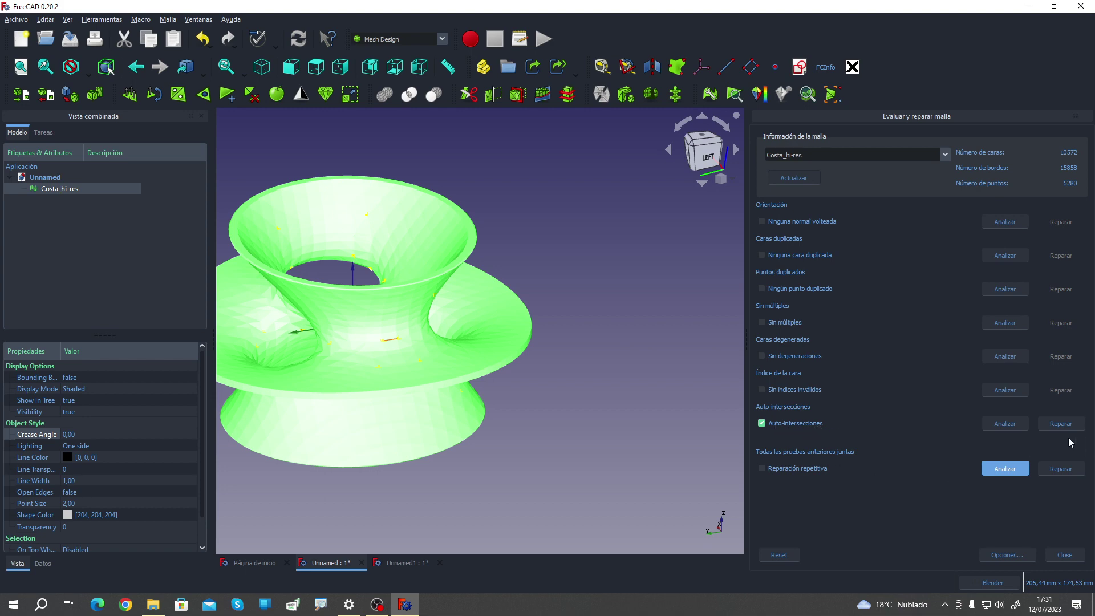
middle_click_drag(569, 384, 513, 374)
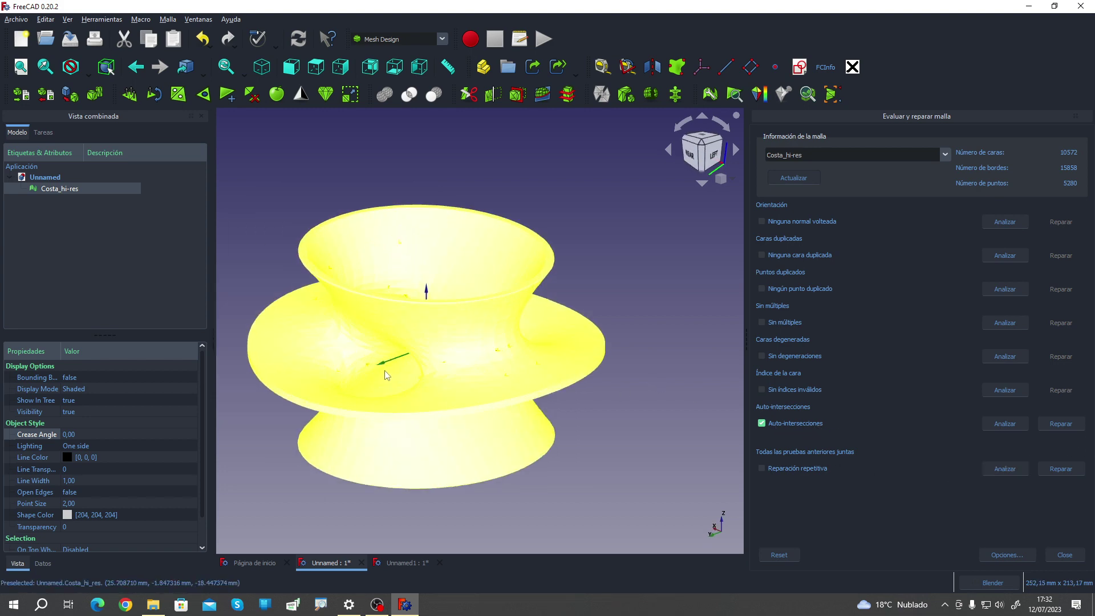
mouse_move(656, 399)
middle_mouse_down()
mouse_move(606, 381)
mouse_move(551, 391)
mouse_move(628, 366)
mouse_move(609, 394)
mouse_move(626, 431)
mouse_move(631, 371)
mouse_move(665, 380)
middle_mouse_up()
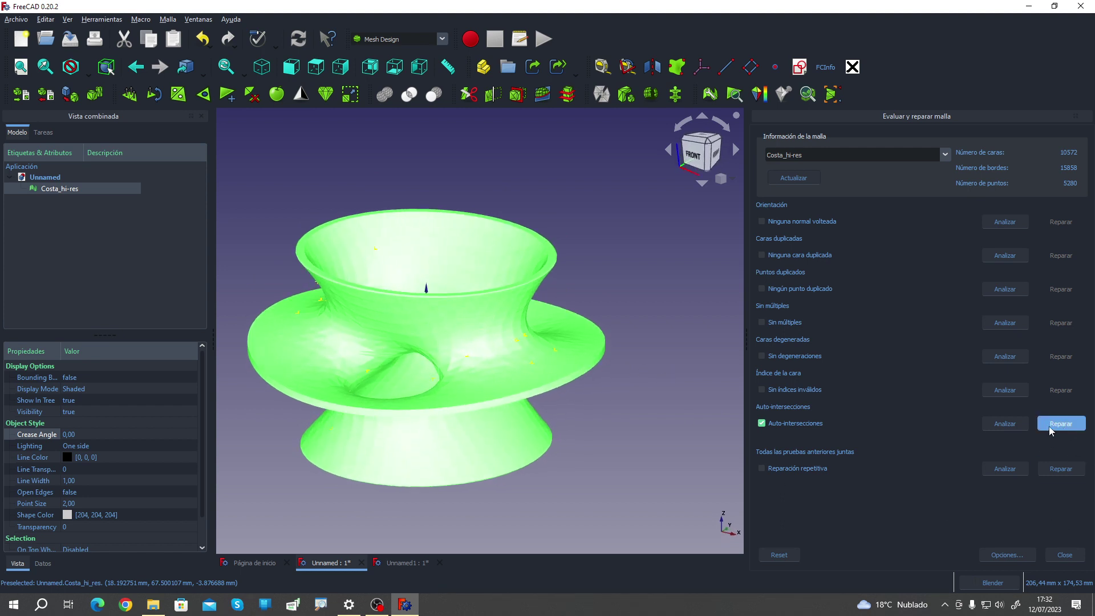
left_click(1072, 430)
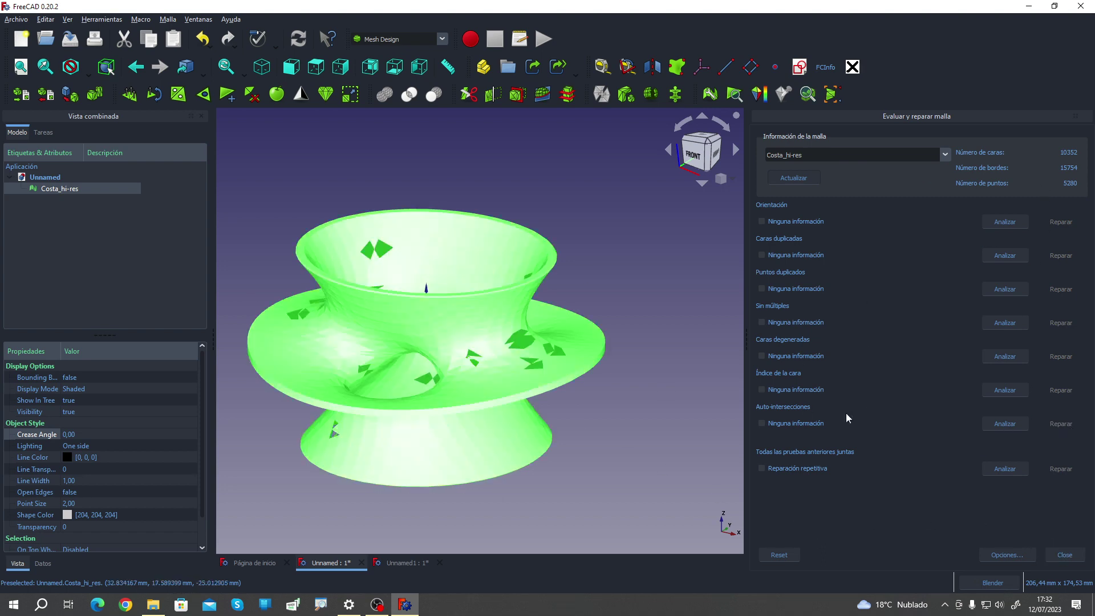
left_click(1065, 554)
mouse_move(508, 425)
middle_mouse_down()
mouse_move(382, 319)
mouse_move(568, 349)
middle_mouse_up()
scroll(472, 402, "up", 5)
scroll(511, 384, "up", 2)
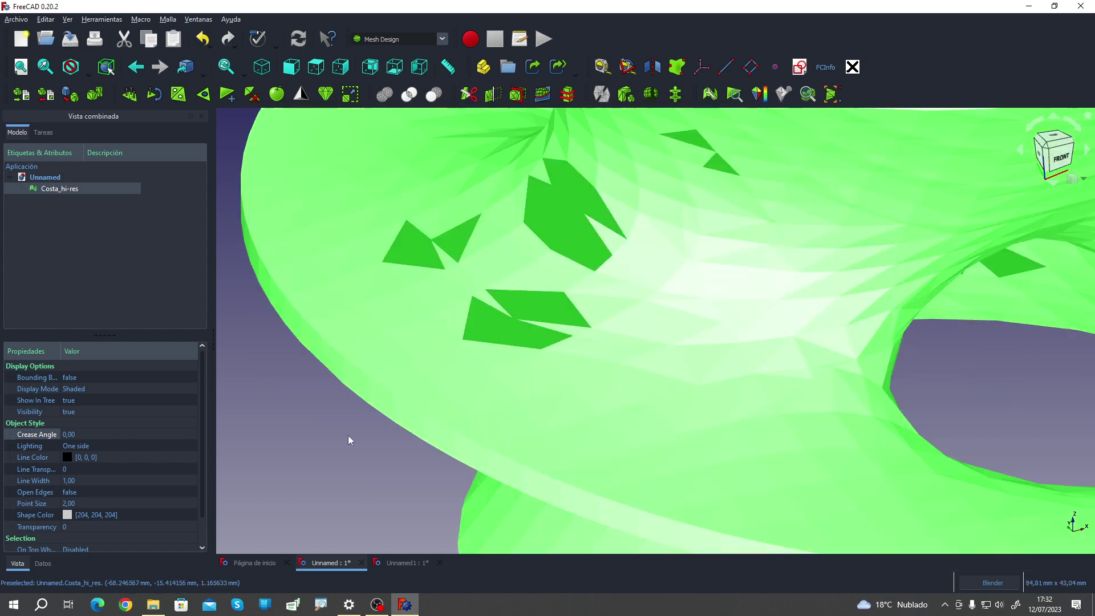
left_click(348, 436)
mouse_move(421, 420)
middle_mouse_down()
mouse_move(437, 348)
mouse_move(411, 274)
mouse_move(415, 308)
middle_mouse_up()
scroll(448, 340, "down", 6)
middle_click_drag(660, 422, 484, 361)
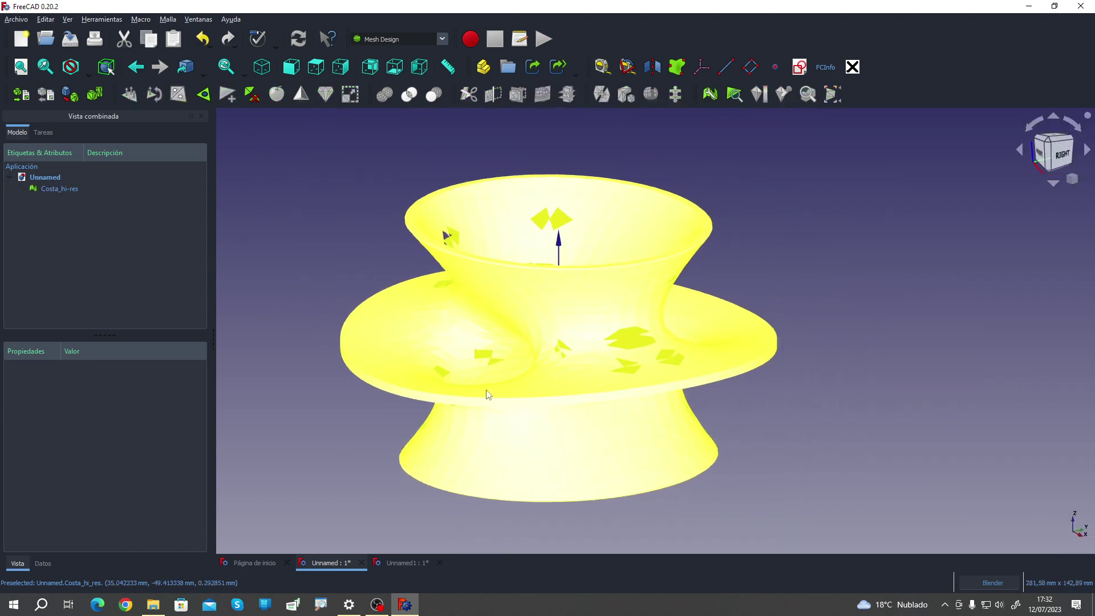
scroll(485, 362, "up", 5)
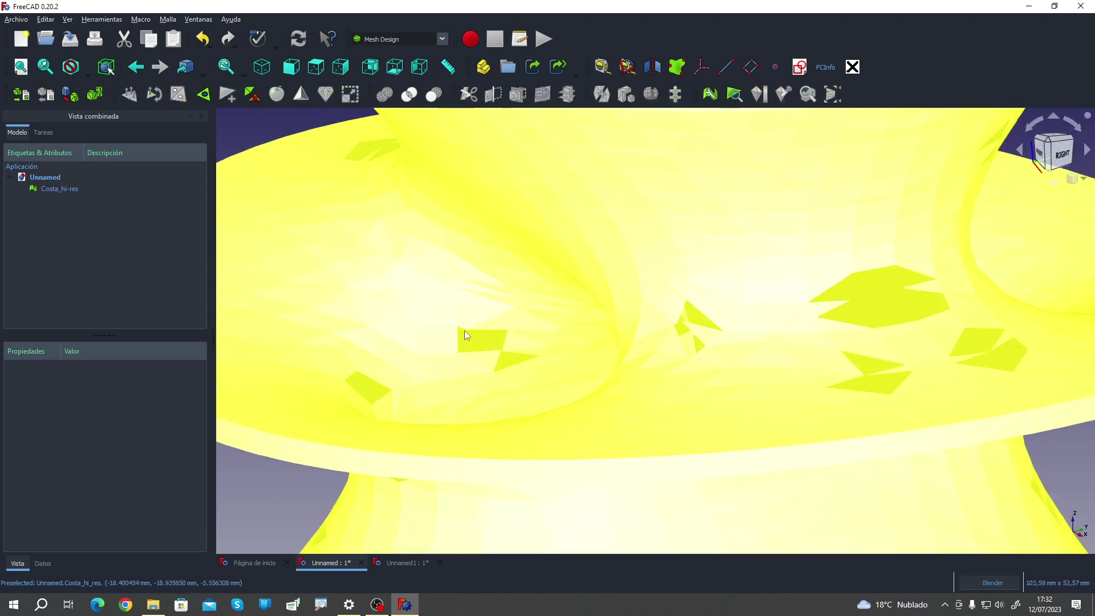
scroll(587, 308, "down", 6)
mouse_move(587, 308)
middle_mouse_down()
mouse_move(472, 388)
mouse_move(261, 279)
mouse_move(411, 371)
middle_mouse_up()
scroll(261, 284, "down", 3)
scroll(445, 374, "up", 5)
scroll(473, 378, "up", 3)
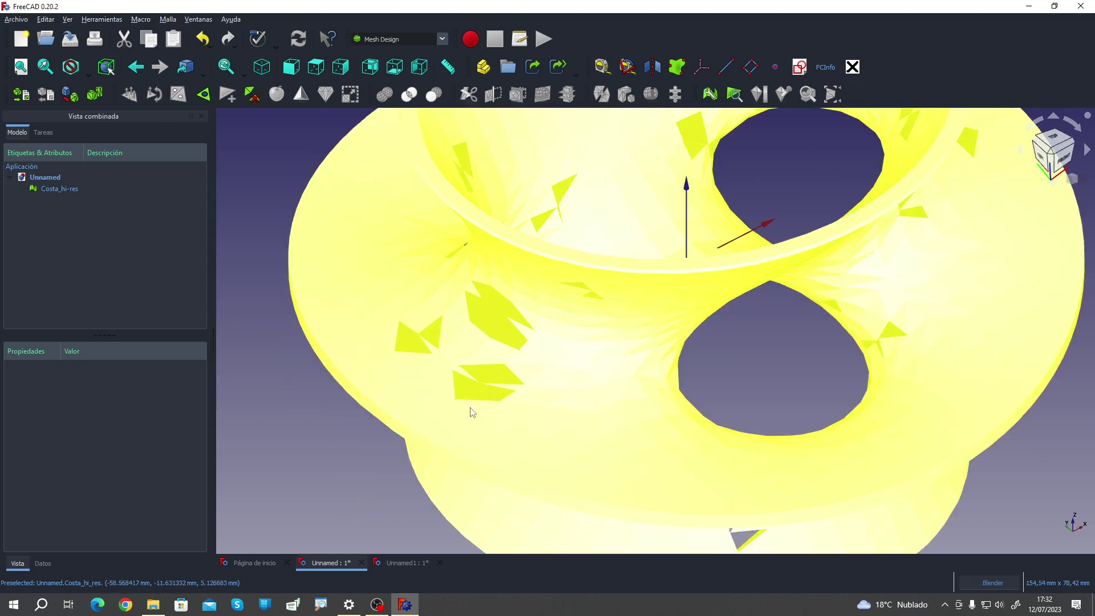
scroll(482, 420, "down", 4)
mouse_move(482, 420)
middle_mouse_down()
mouse_move(456, 379)
mouse_move(381, 460)
middle_mouse_up()
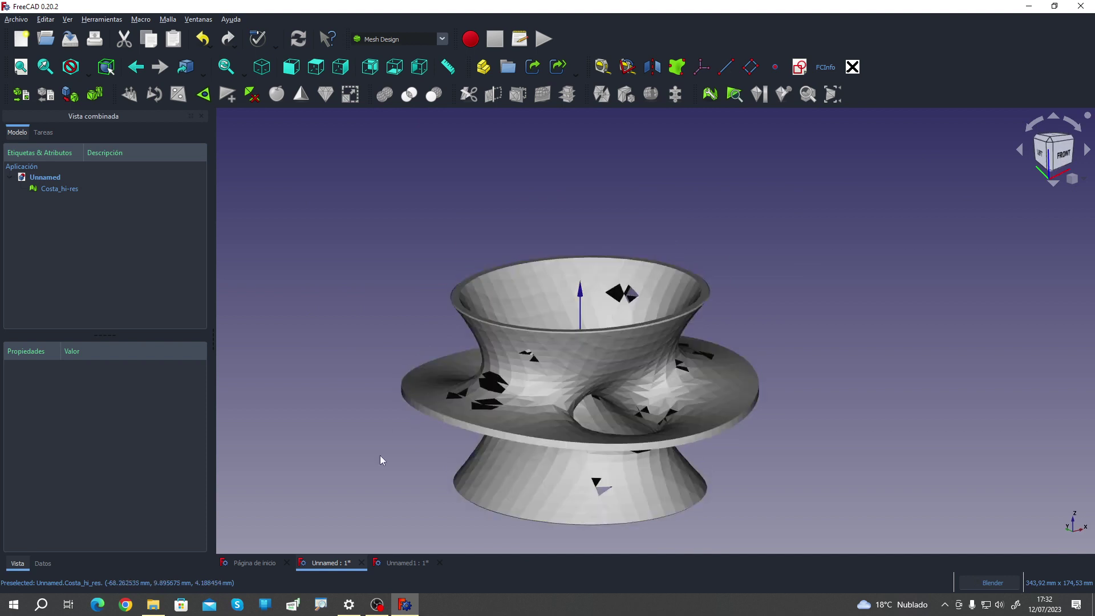
left_click(57, 189)
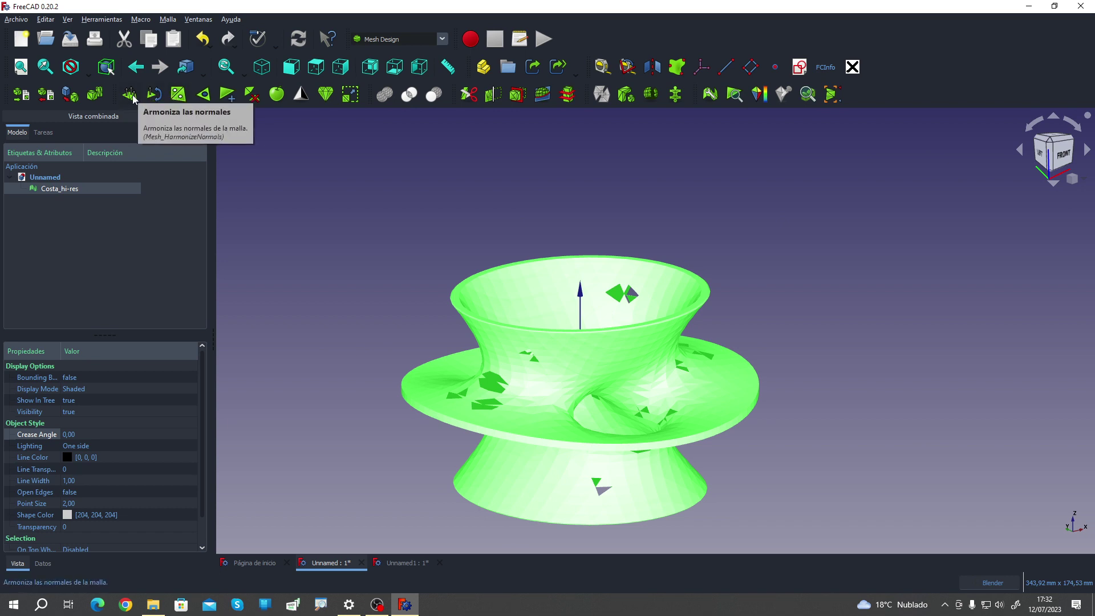
Step: Fill the Costa mesh holes with up to 10 edges and orbit to inspect it
left_click(180, 101)
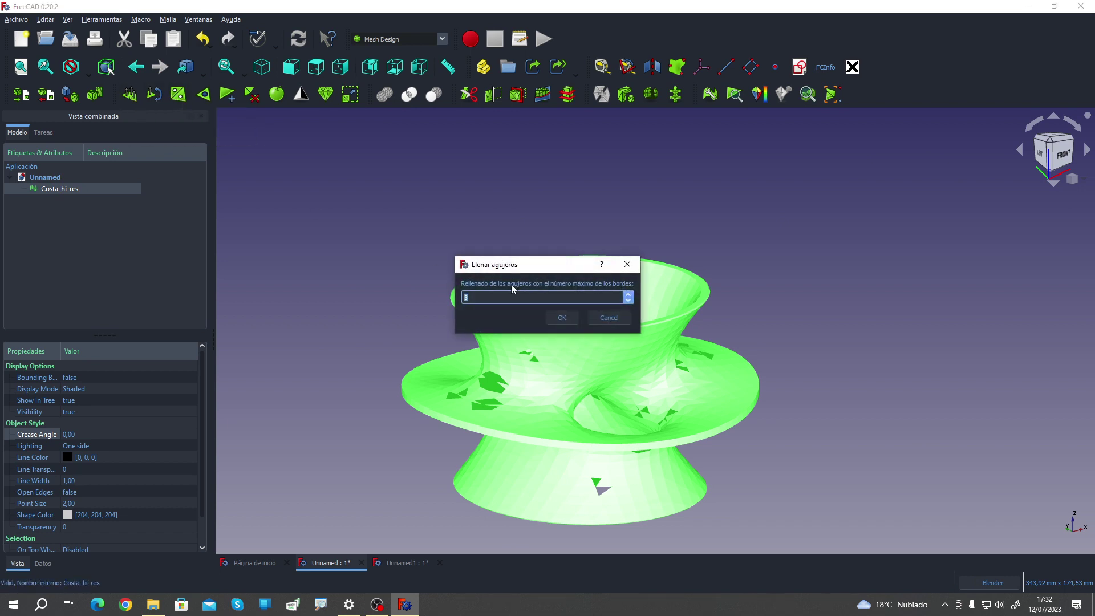
type("1")
type("0")
left_click(562, 317)
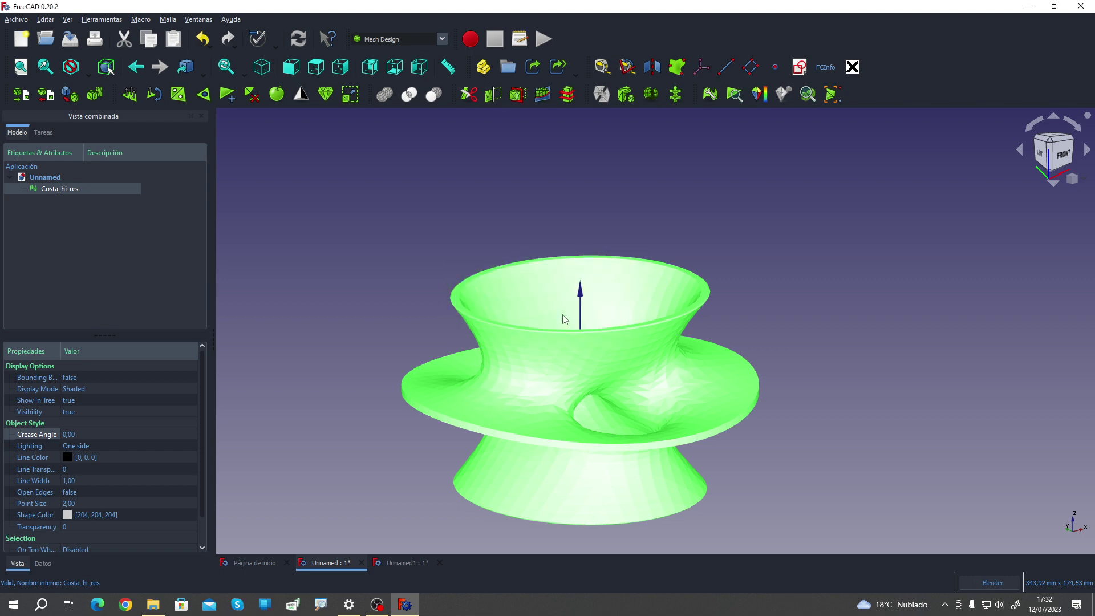
mouse_move(814, 251)
middle_mouse_down()
mouse_move(732, 383)
mouse_move(724, 252)
mouse_move(457, 262)
mouse_move(421, 333)
mouse_move(433, 293)
middle_mouse_up()
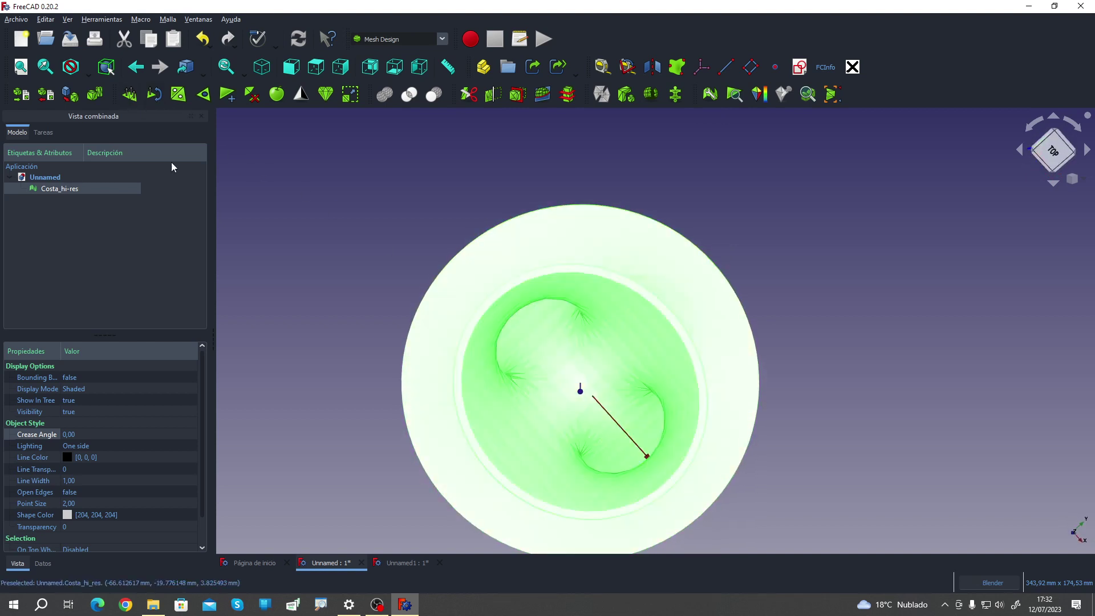
mouse_move(860, 371)
middle_mouse_down()
mouse_move(792, 272)
mouse_move(489, 298)
mouse_move(573, 333)
middle_mouse_up()
Step: Confirm Costa_hi-res now has 10572 faces, 15858 edges and 5280 points
left_click(830, 347)
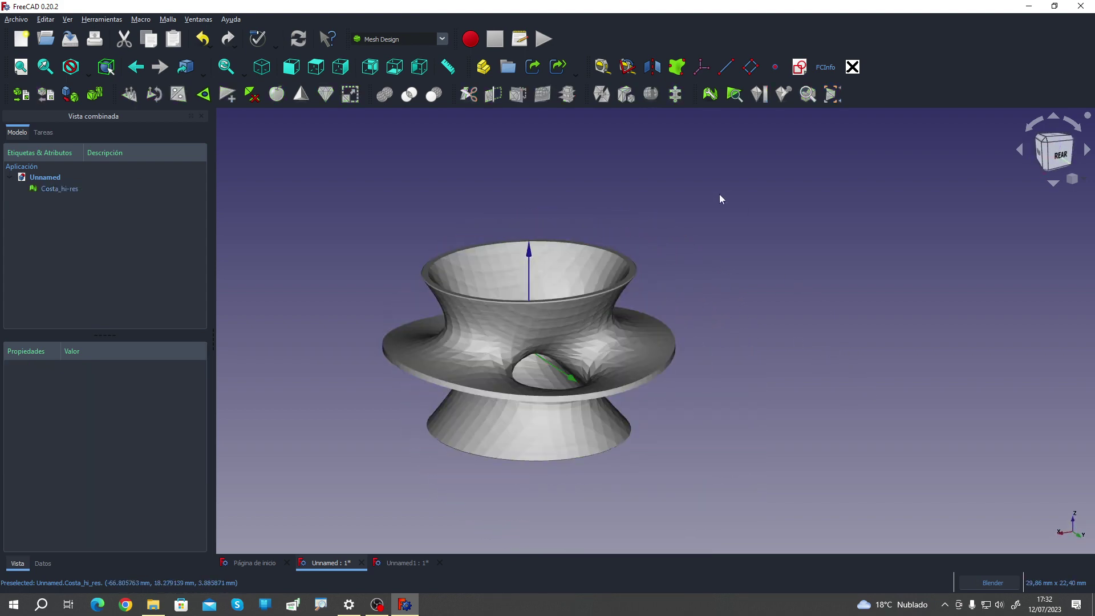
left_click(593, 279)
left_click(711, 100)
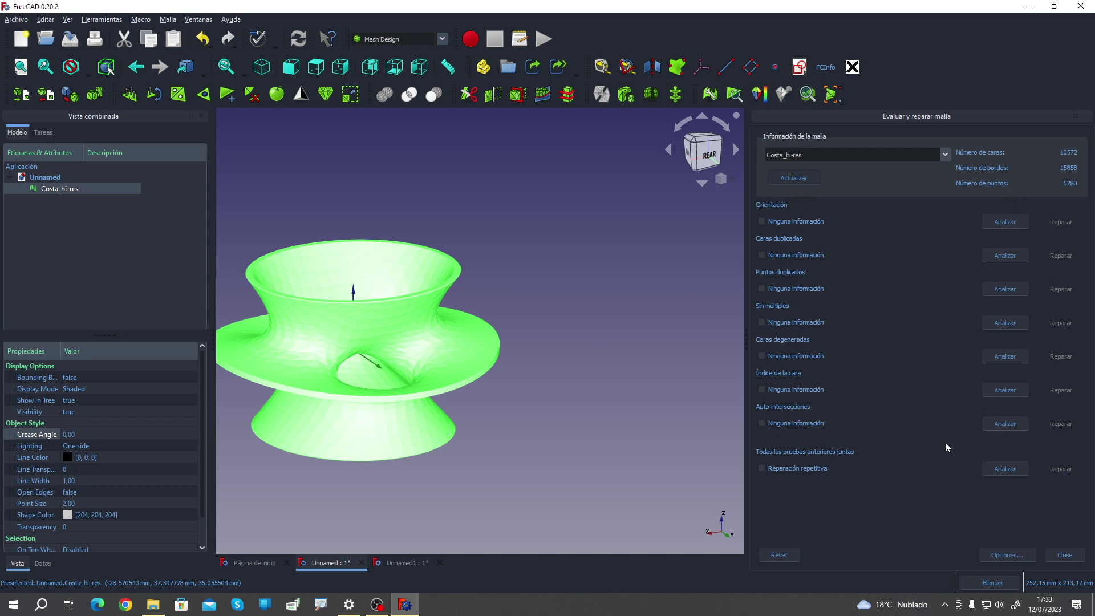
left_click(945, 154)
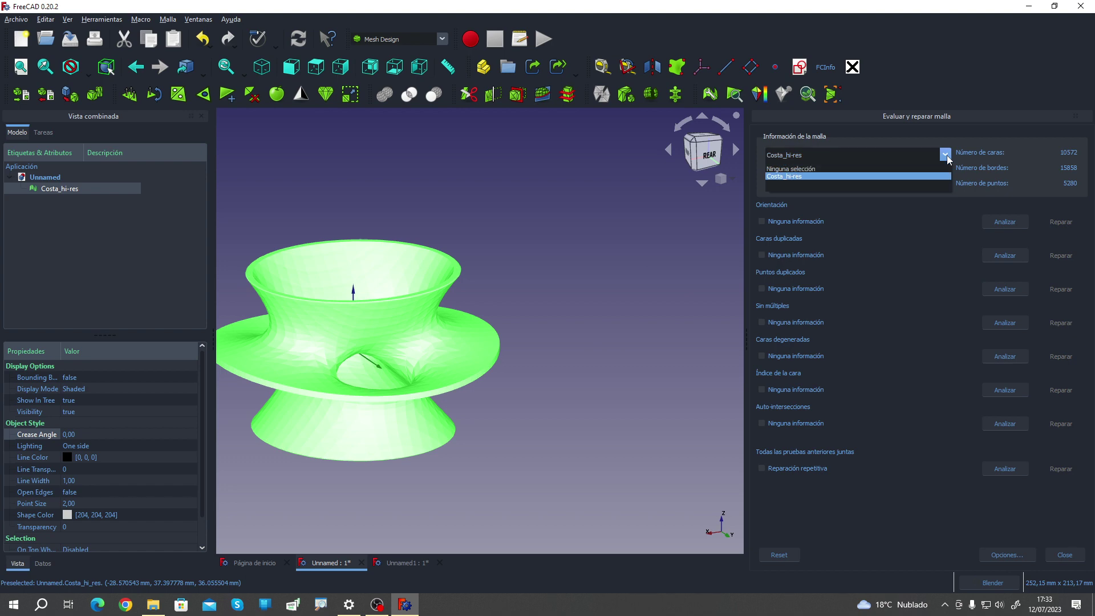
left_click(855, 167)
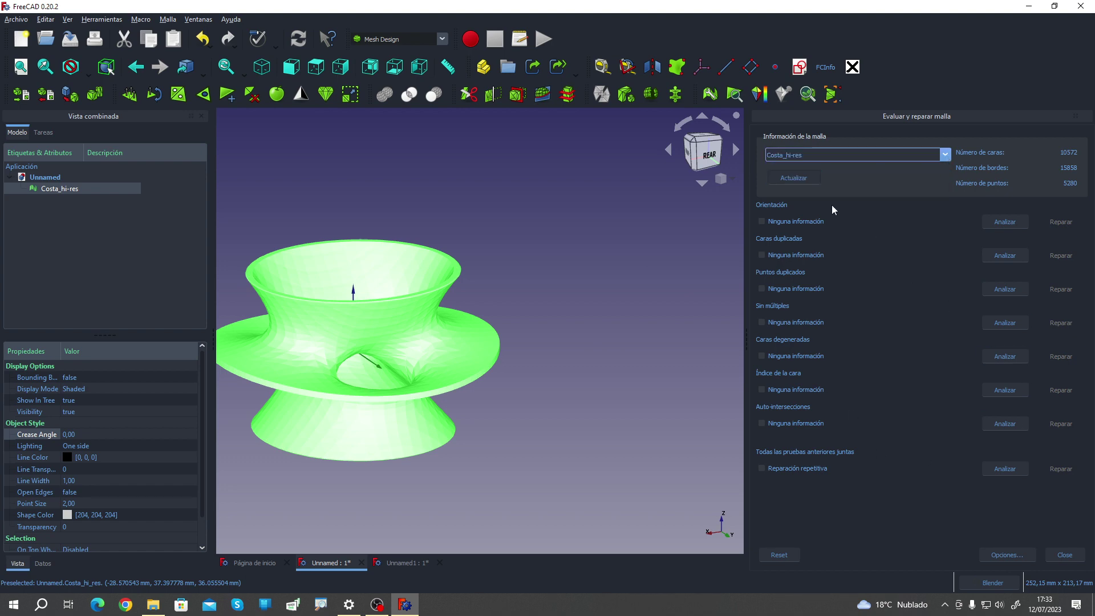
left_click(1065, 555)
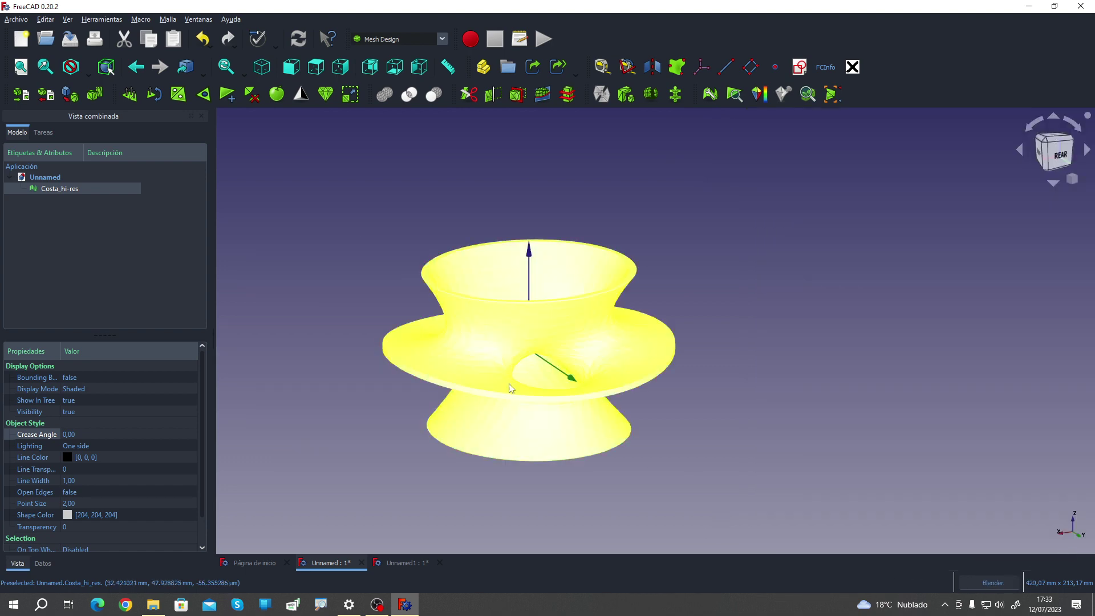
left_click(731, 95)
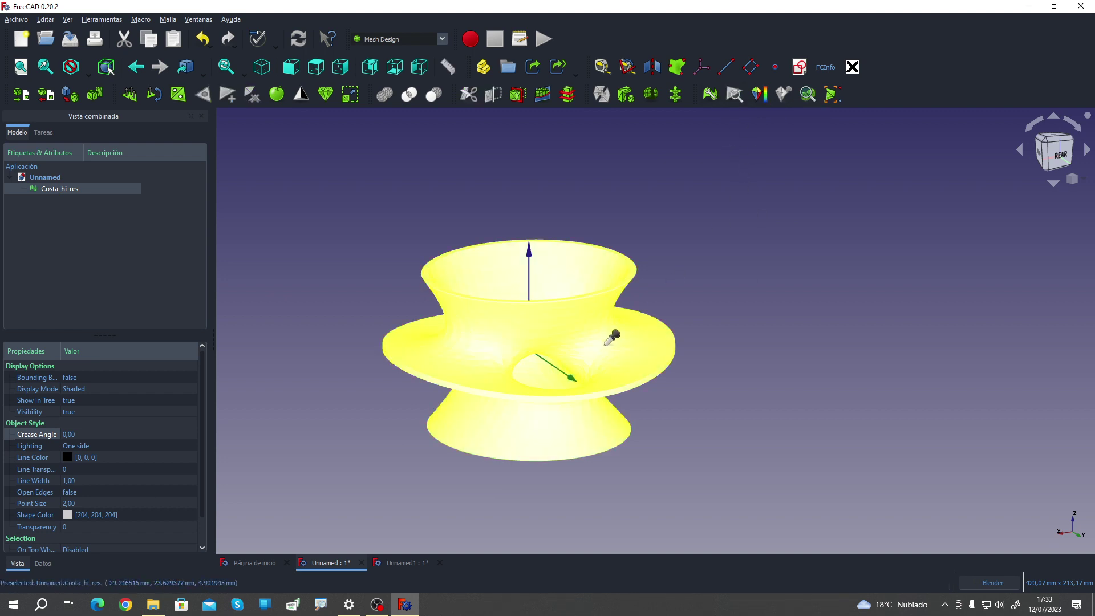
left_click(464, 348)
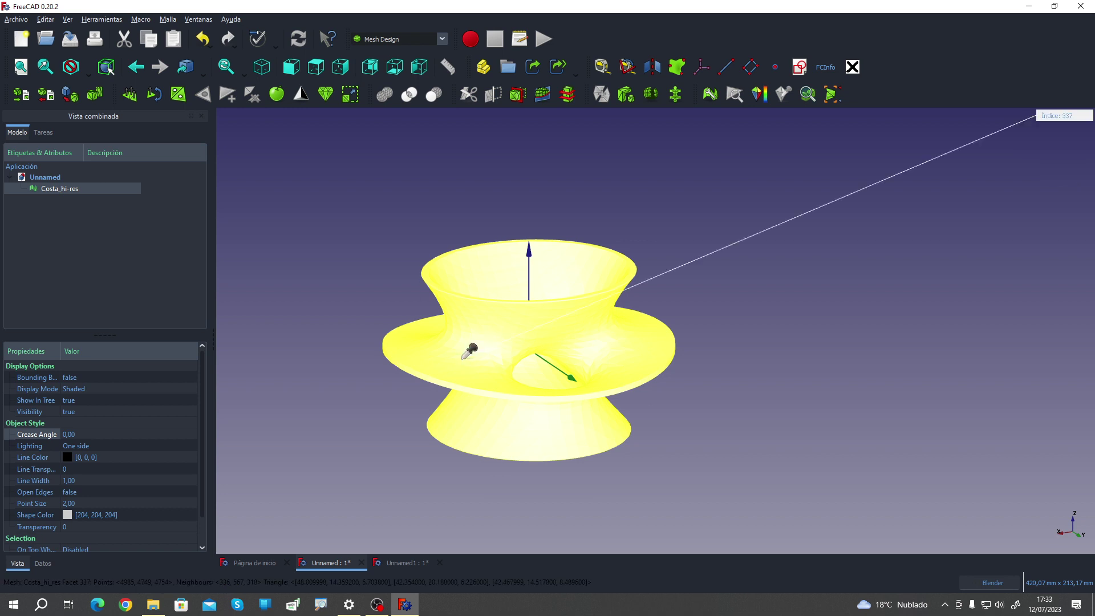
mouse_move(350, 264)
middle_mouse_down()
mouse_move(415, 308)
mouse_move(425, 331)
middle_mouse_up()
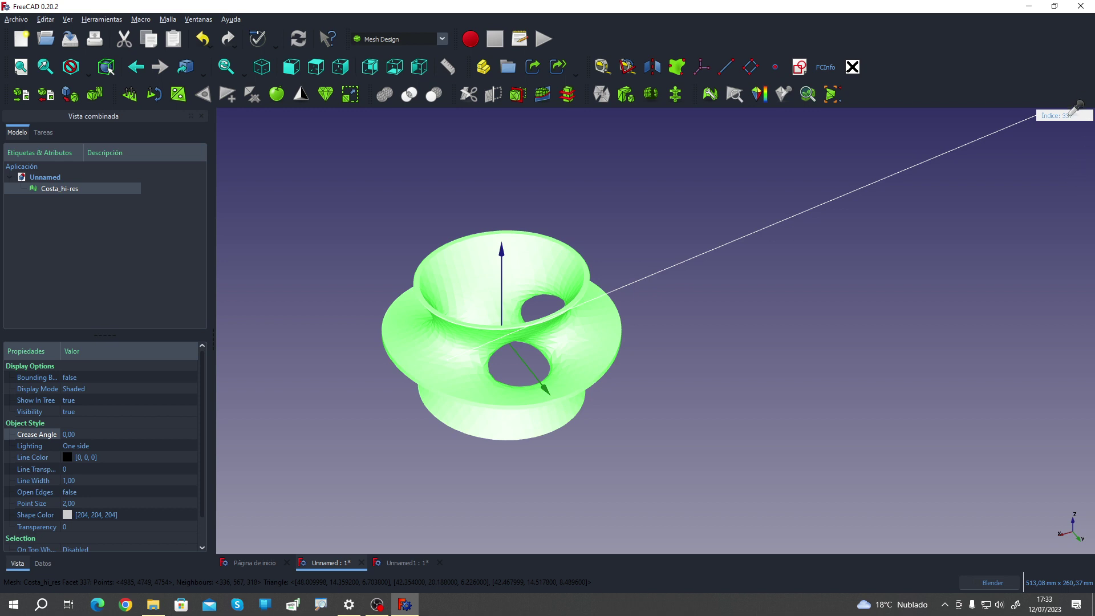
mouse_move(1076, 109)
left_mouse_down()
mouse_move(1006, 174)
mouse_move(693, 339)
left_mouse_up()
scroll(570, 328, "up", 3)
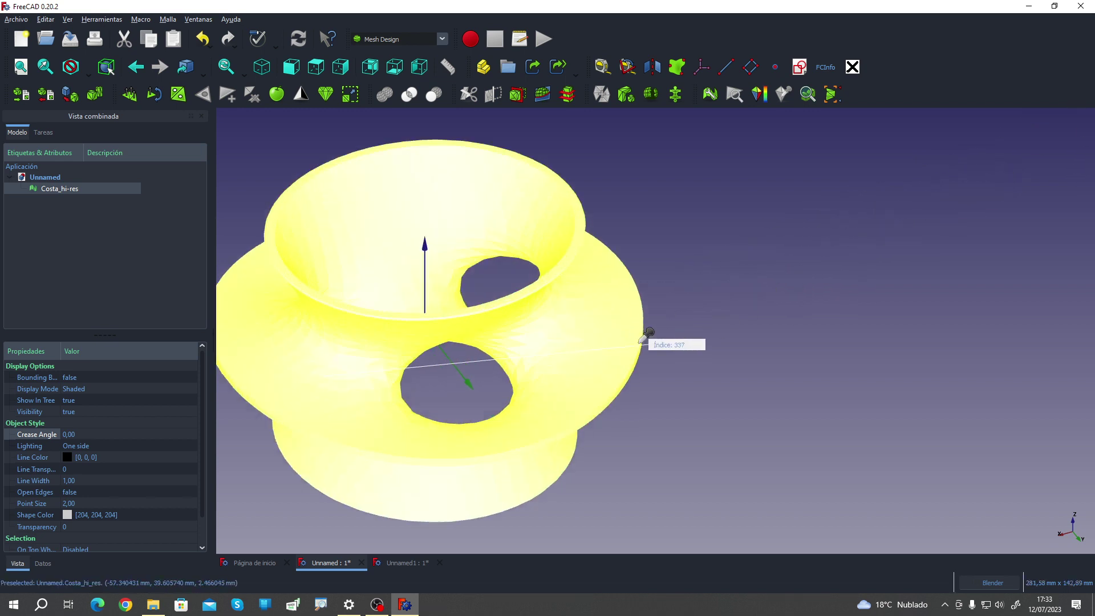
mouse_move(548, 328)
middle_mouse_down()
mouse_move(512, 326)
mouse_move(640, 279)
mouse_move(569, 387)
middle_mouse_up()
scroll(656, 285, "up", 2)
scroll(562, 395, "up", 3)
scroll(555, 433, "down", 3)
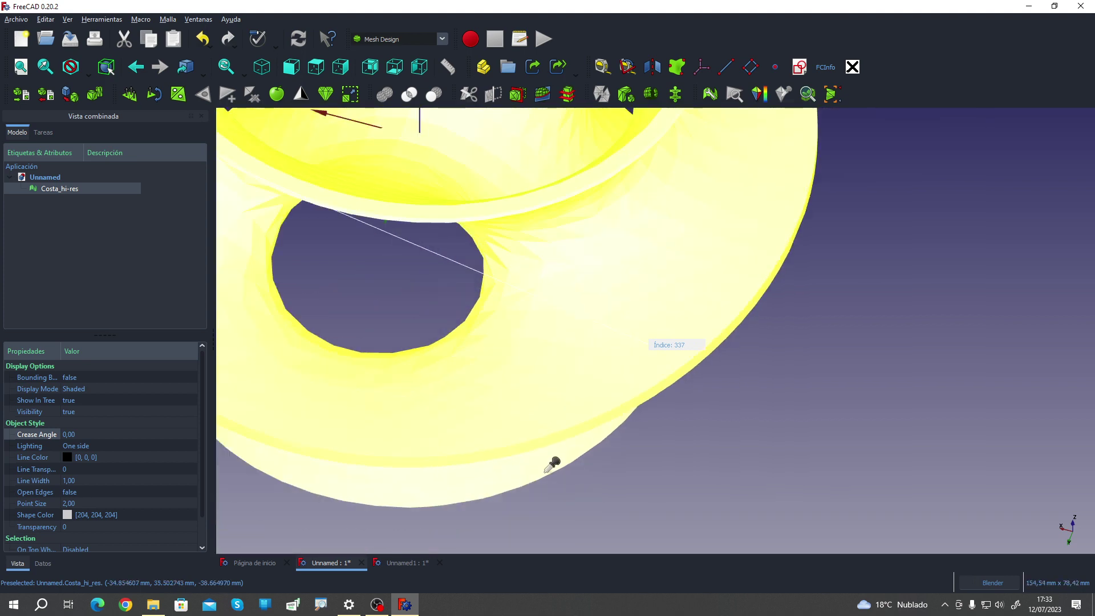
mouse_move(555, 460)
middle_mouse_down()
mouse_move(567, 367)
mouse_move(565, 414)
mouse_move(599, 440)
mouse_move(601, 496)
mouse_move(609, 437)
mouse_move(599, 433)
middle_mouse_up()
scroll(325, 354, "up", 5)
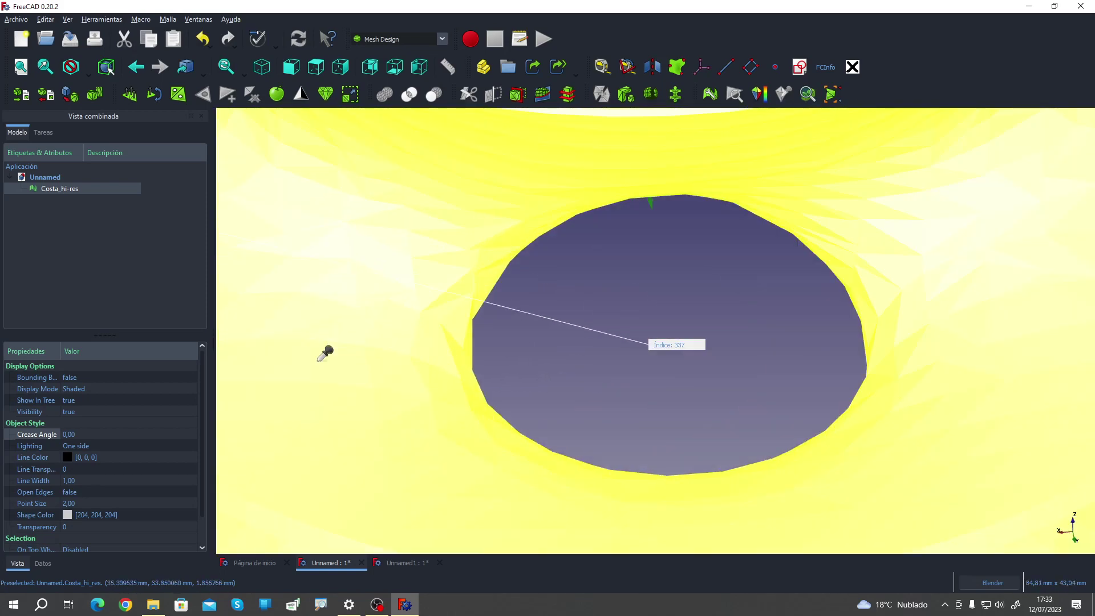
scroll(457, 236, "up", 2)
scroll(448, 248, "up", 1)
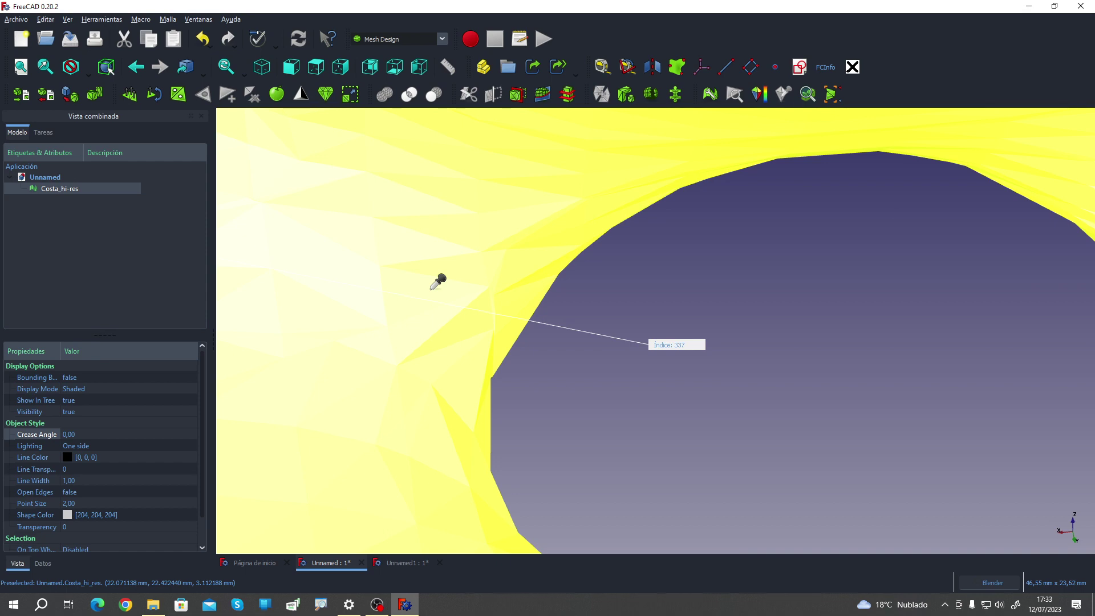
left_click(431, 288)
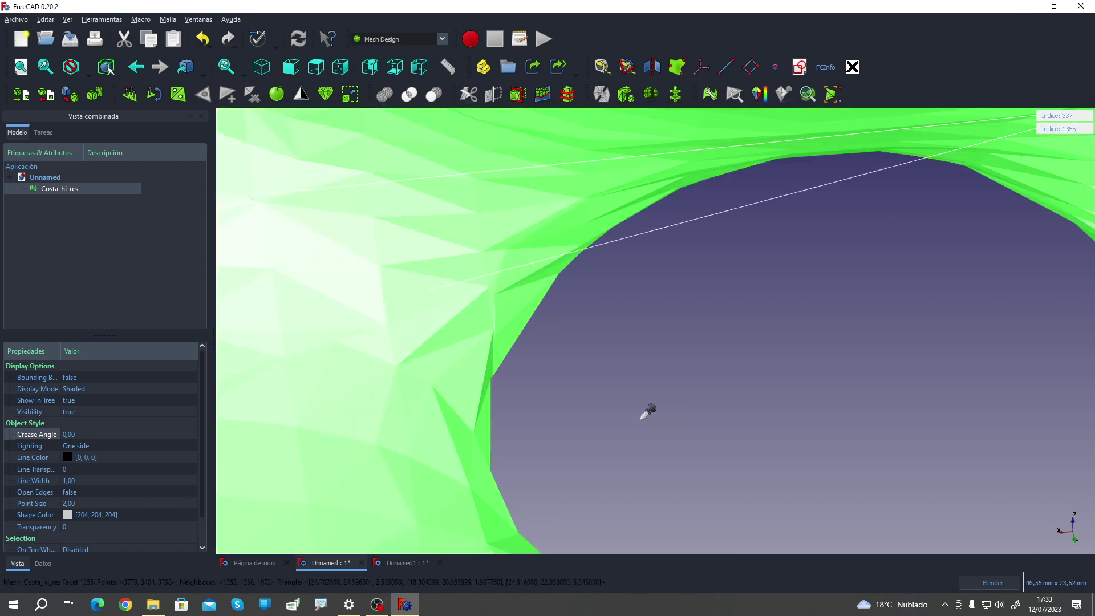
scroll(645, 413, "down", 6)
scroll(684, 394, "down", 3)
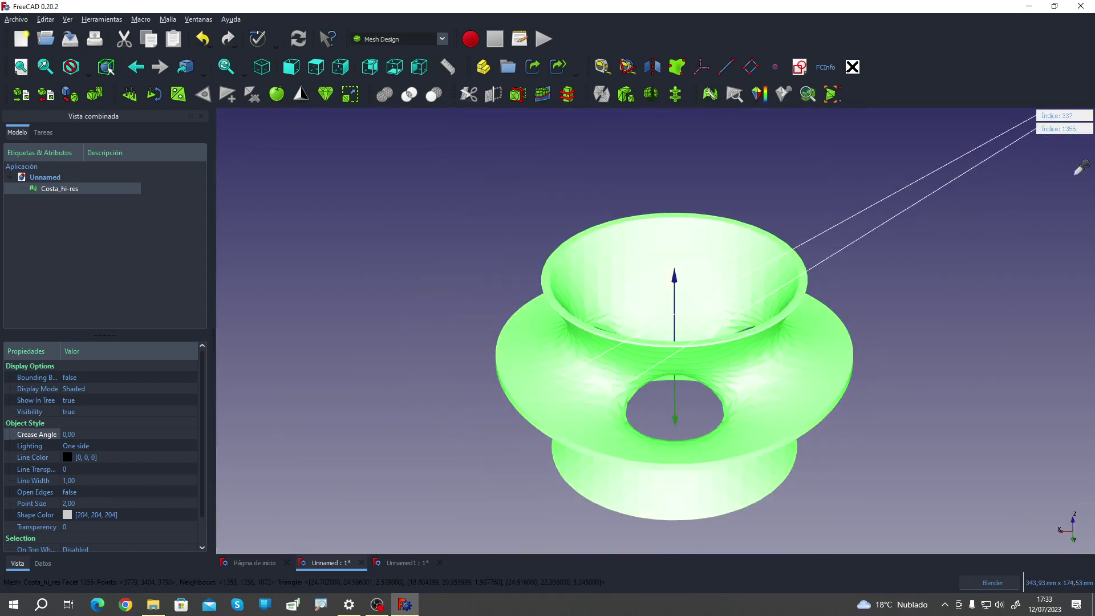
left_click_drag(1074, 126, 1046, 182)
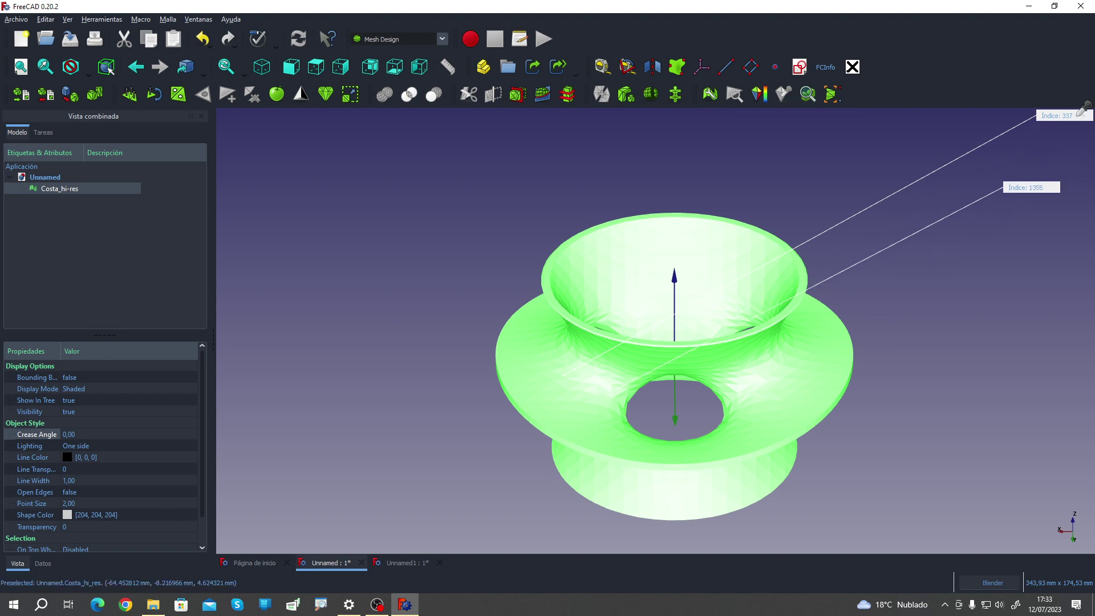
left_click_drag(1081, 115, 1044, 147)
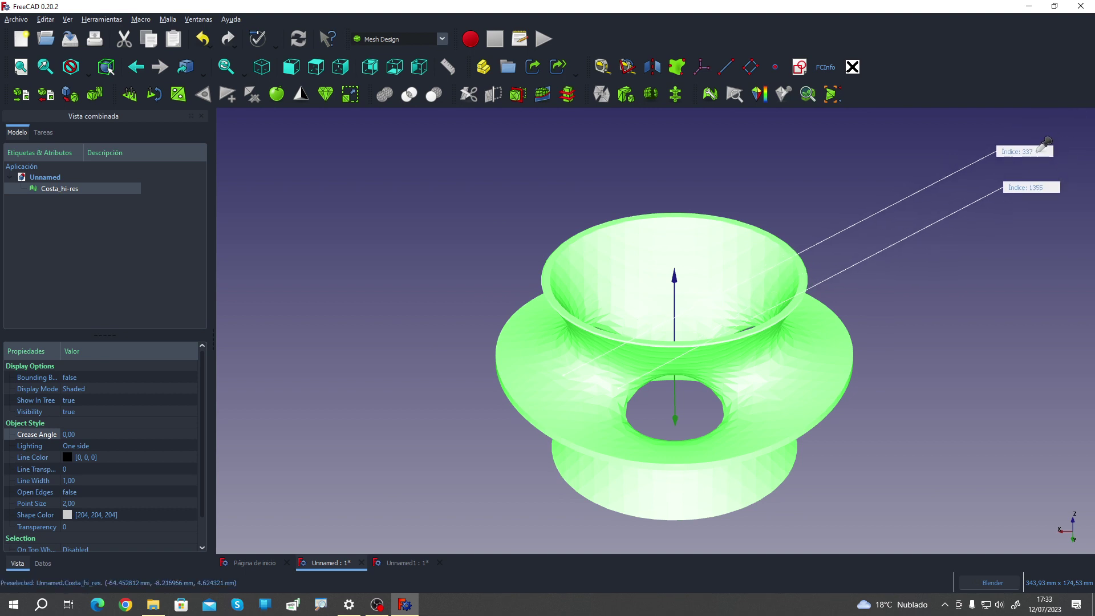
right_click(888, 282)
left_click(912, 288)
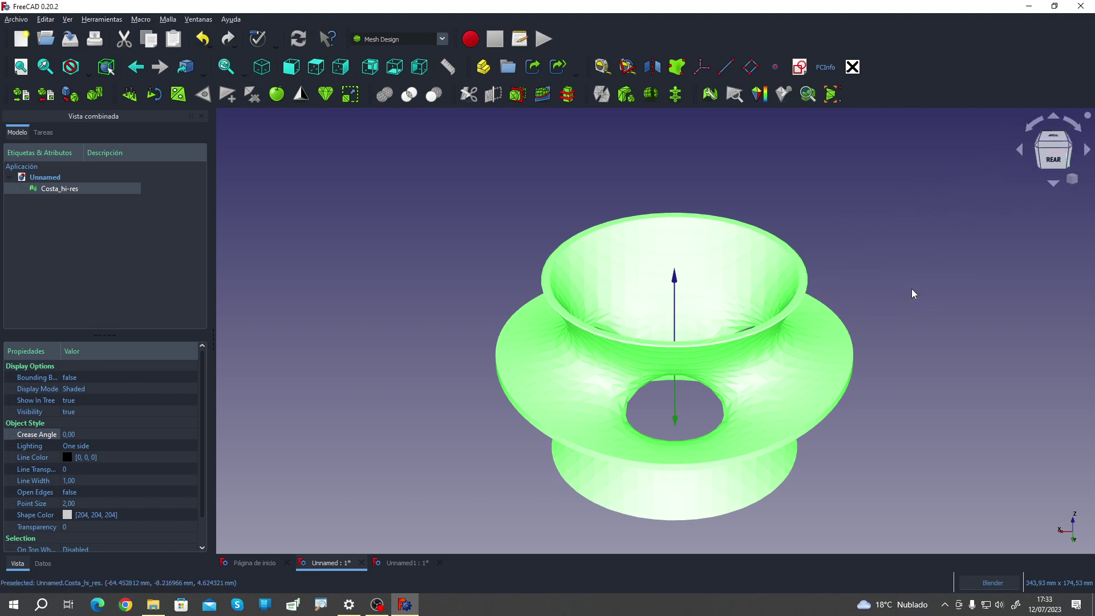
mouse_move(899, 193)
middle_mouse_down()
mouse_move(744, 374)
mouse_move(625, 336)
middle_mouse_up()
Step: Plot the vertex curvature of the Costa_hi-res mesh
scroll(624, 342, "down", 3)
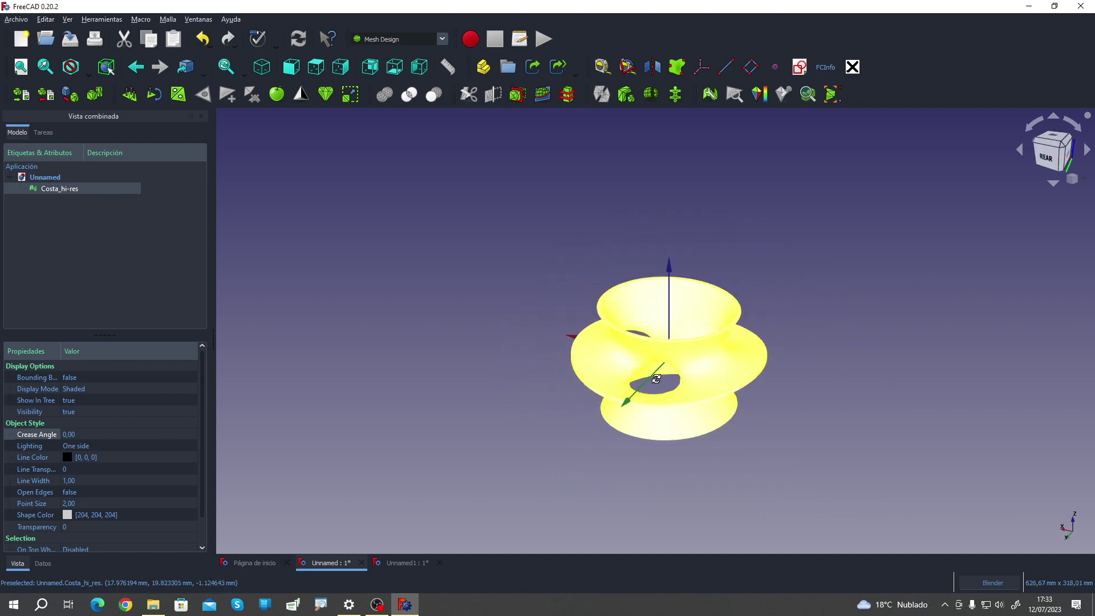
scroll(625, 341, "up", 3)
left_click(624, 341)
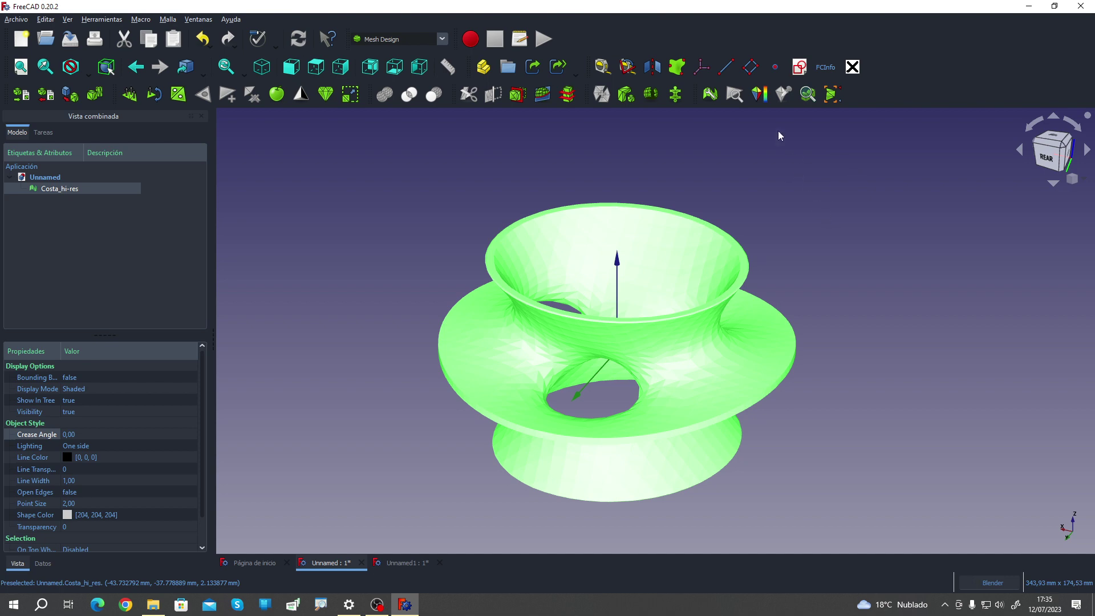
left_click(761, 97)
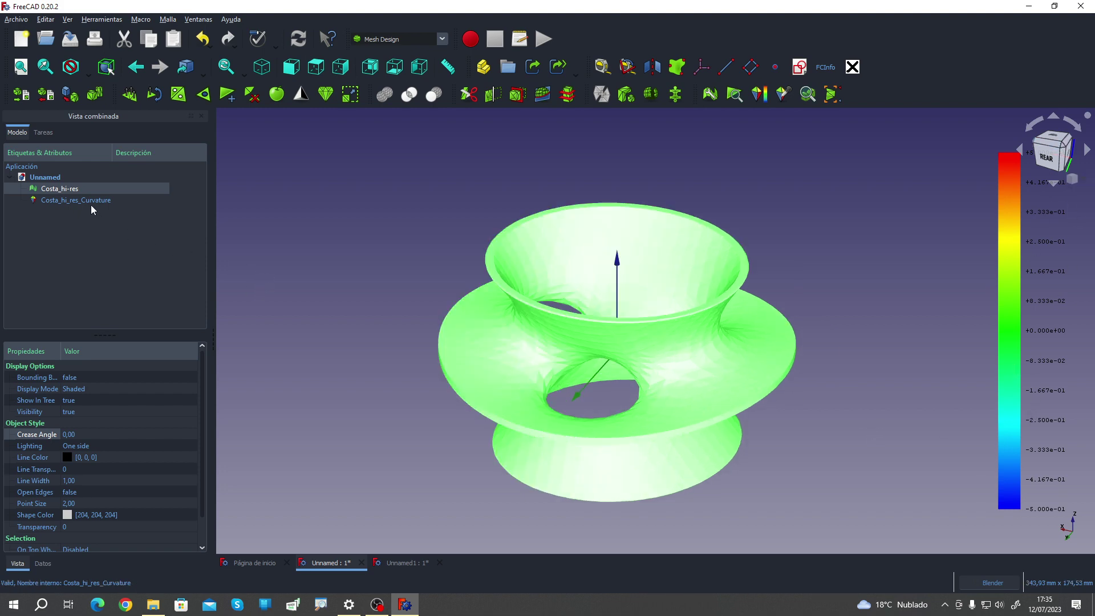
Step: Delete the Costa_hi_res_Curvature object and reselect the Costa_hi-res mesh
left_click(45, 200)
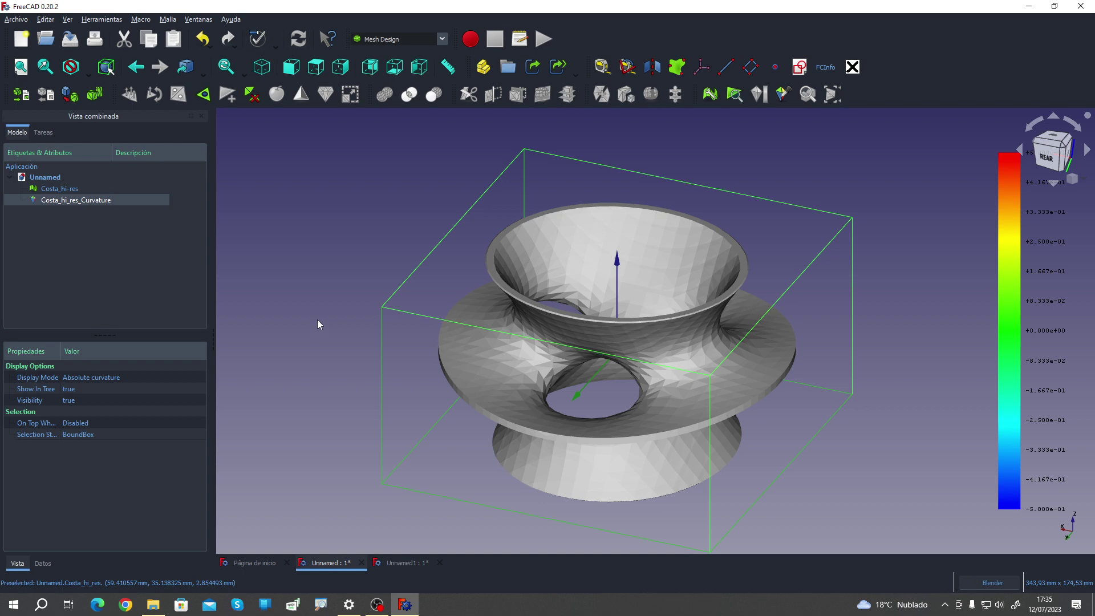
left_click(183, 268)
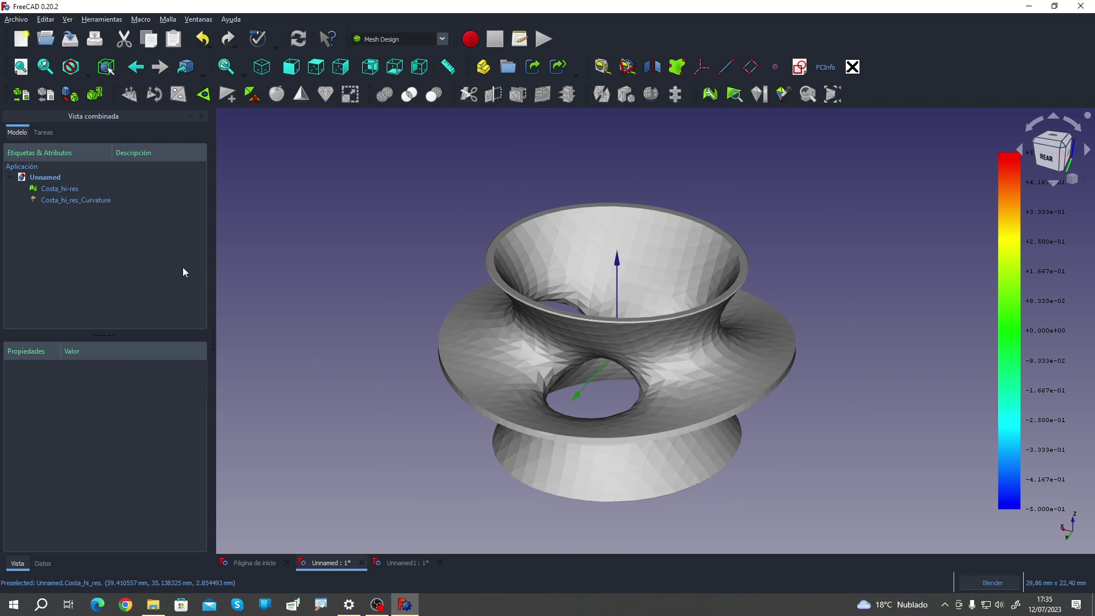
left_click(77, 200)
key("Delete")
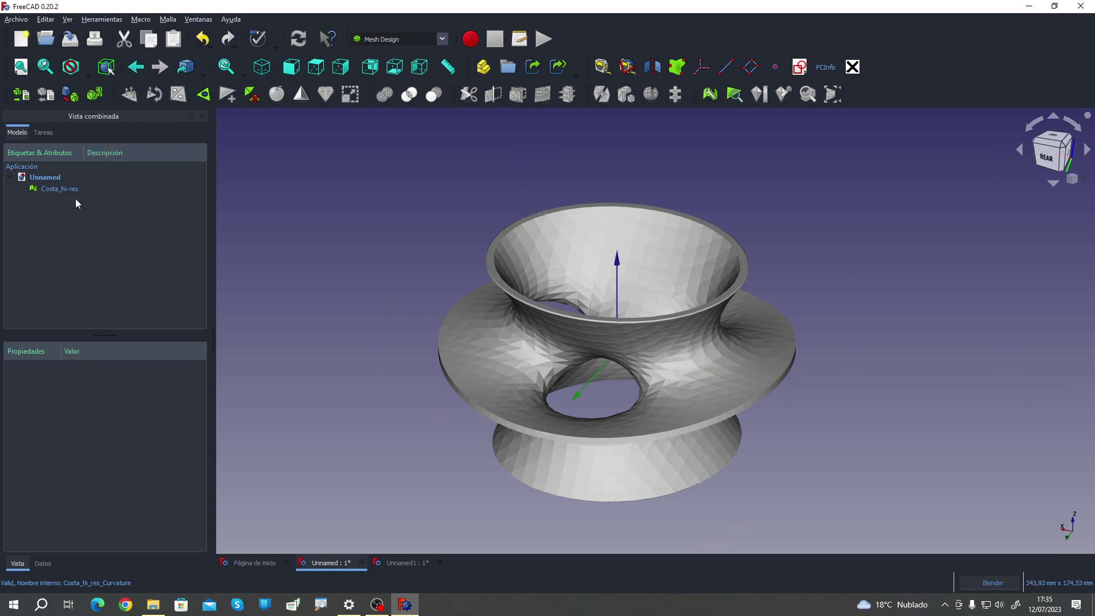
left_click(61, 189)
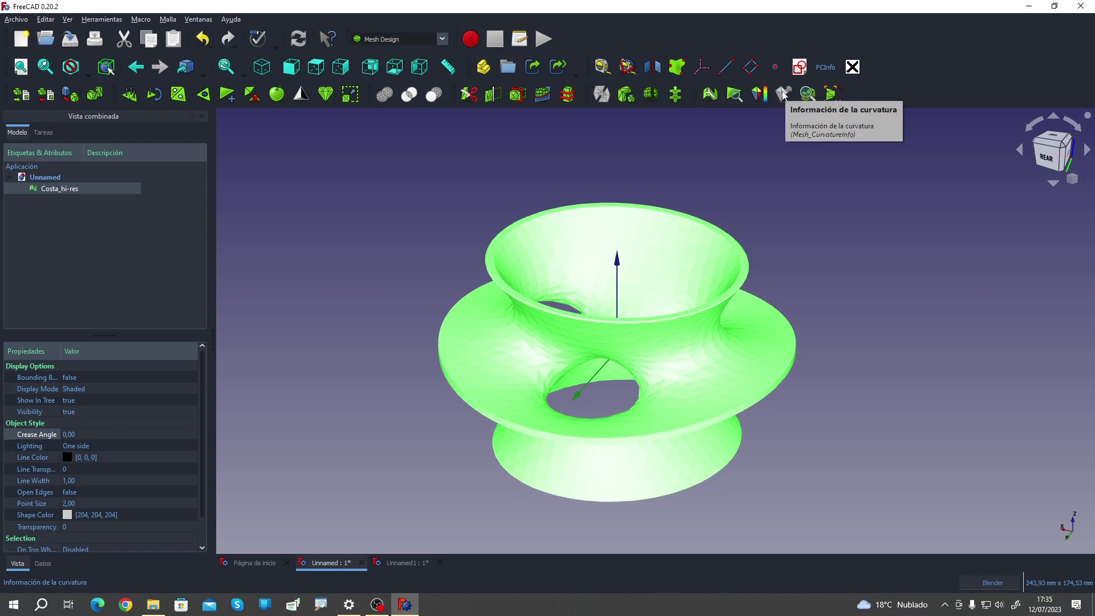
left_click(760, 98)
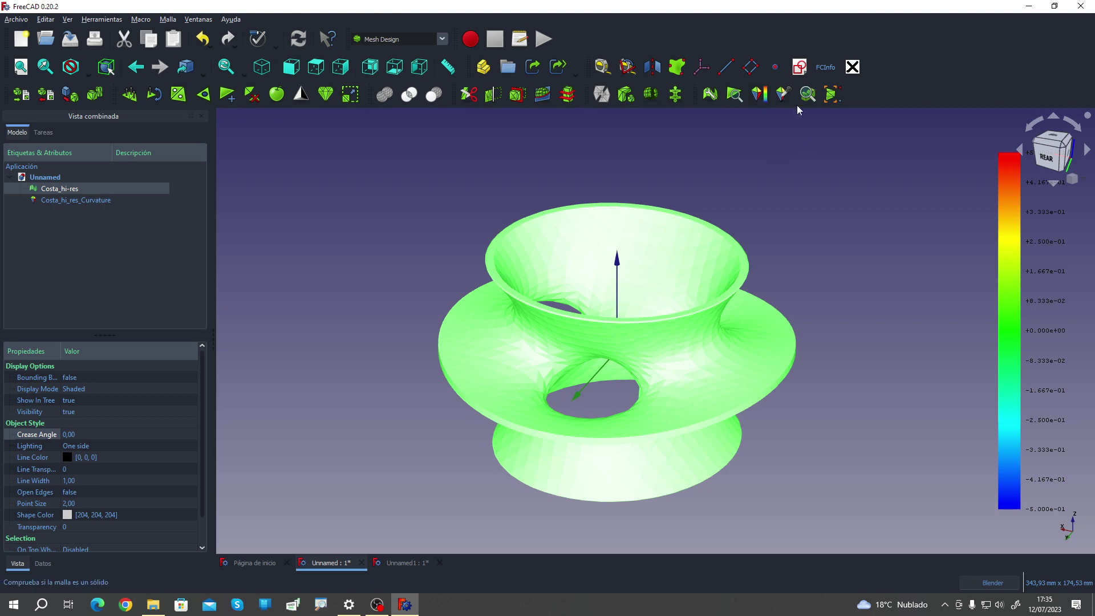
left_click(783, 98)
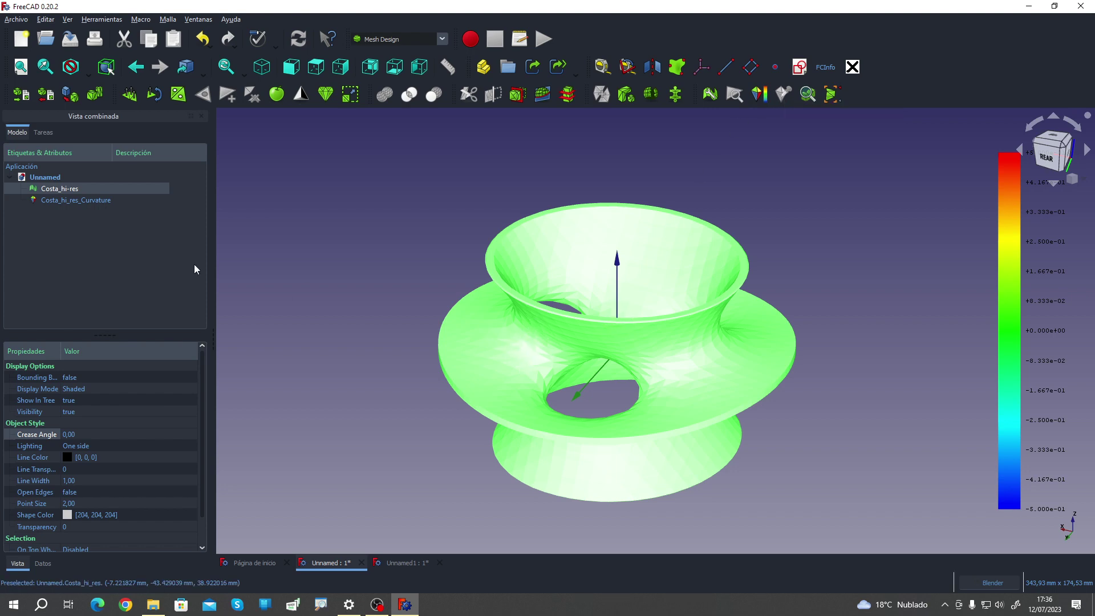
left_click(83, 201)
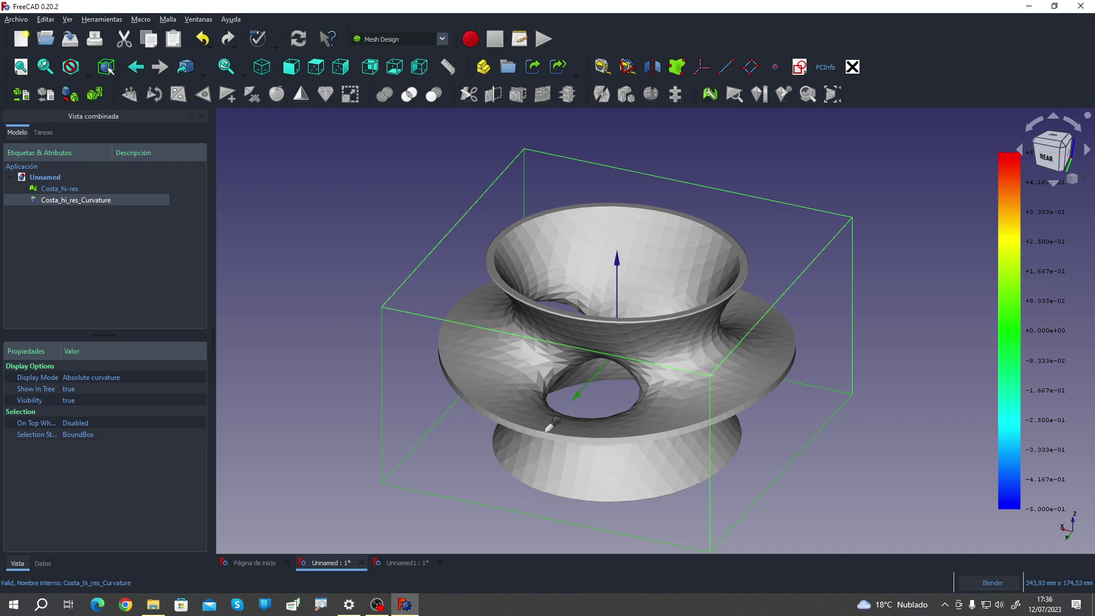
right_click(438, 404)
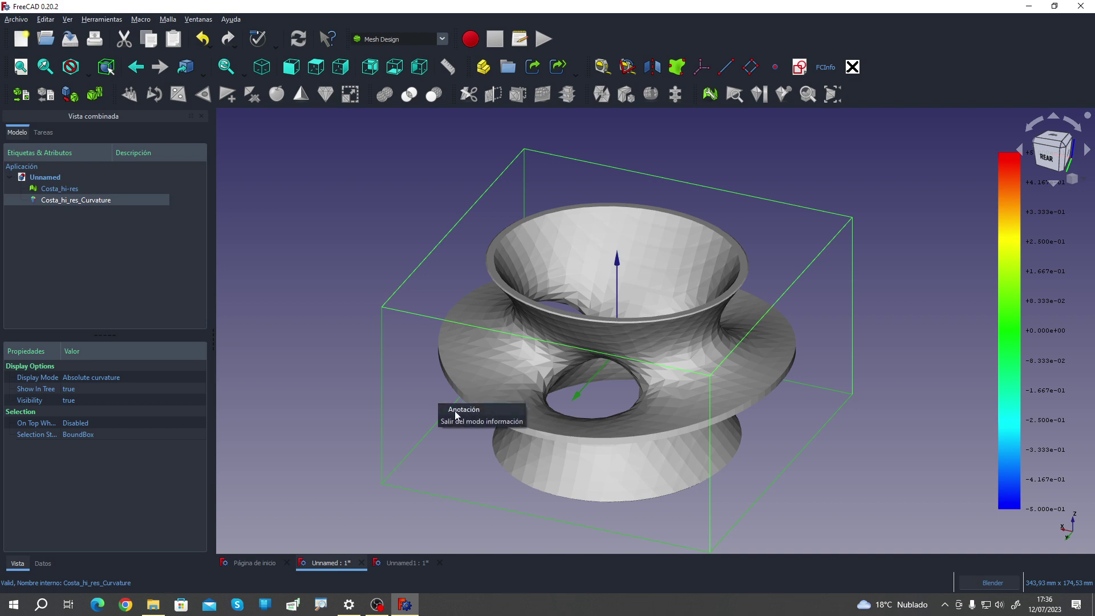
left_click(466, 421)
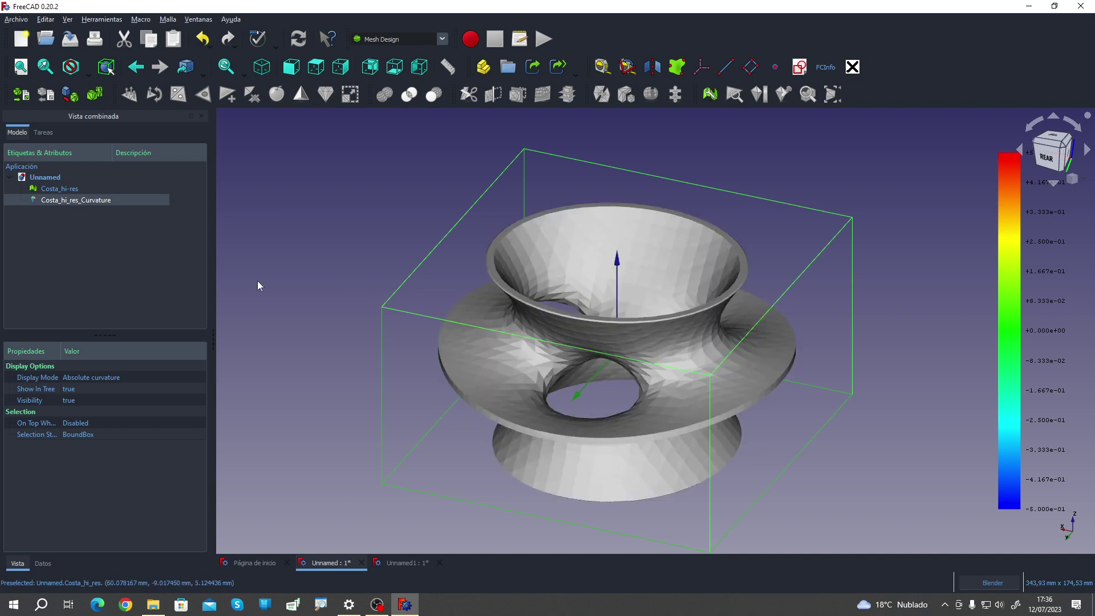
left_click(142, 231)
left_click(84, 200)
key("Delete")
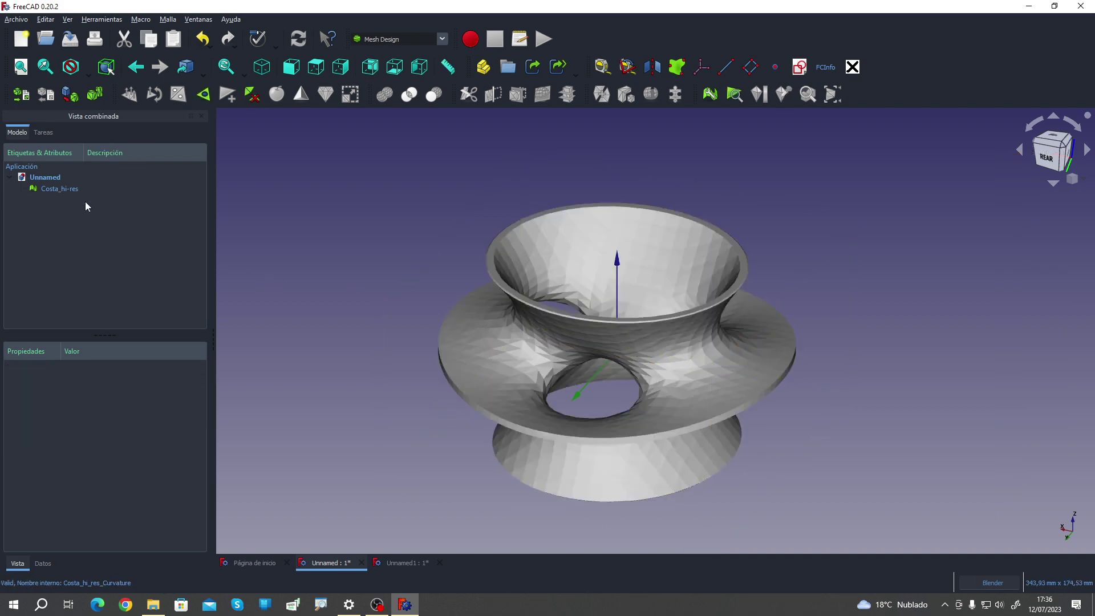
left_click(45, 188)
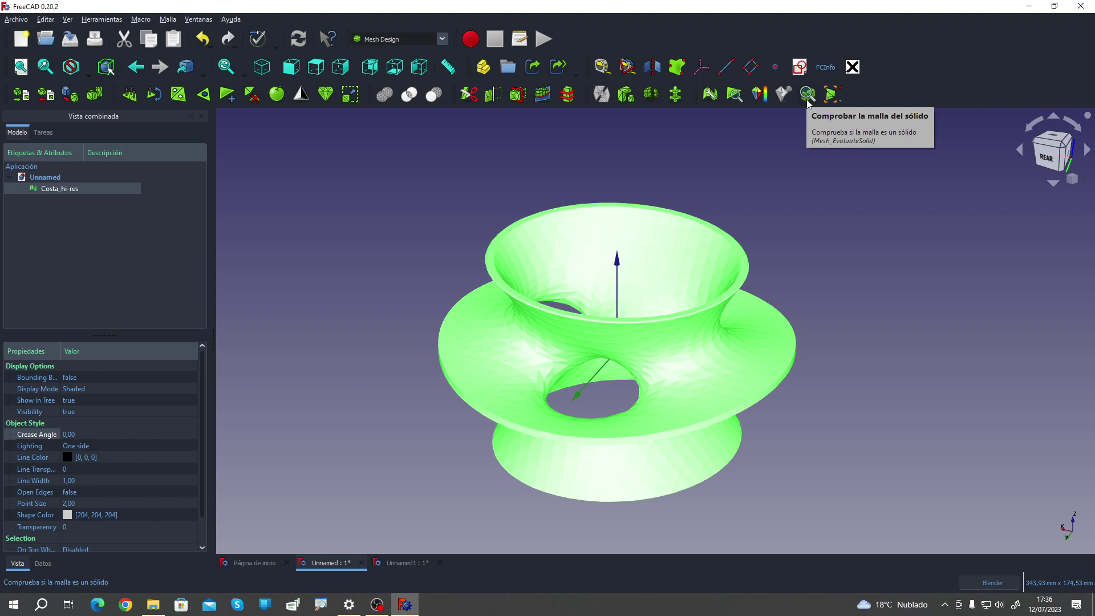
Step: Run the solid check on Costa_hi-res and dismiss the report confirming it is a solid
left_click(808, 94)
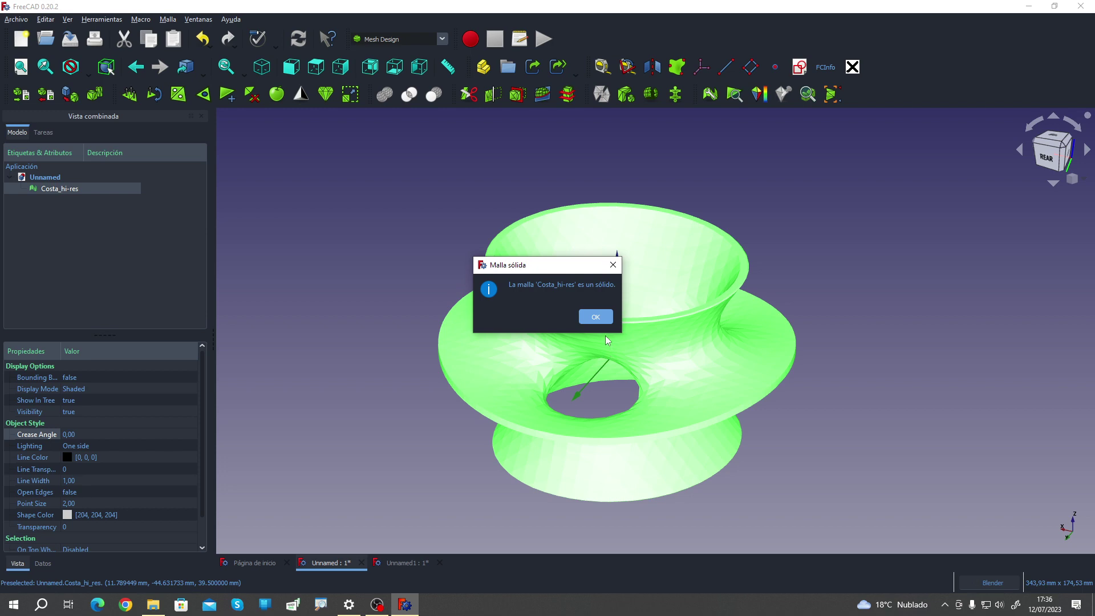
left_click(601, 318)
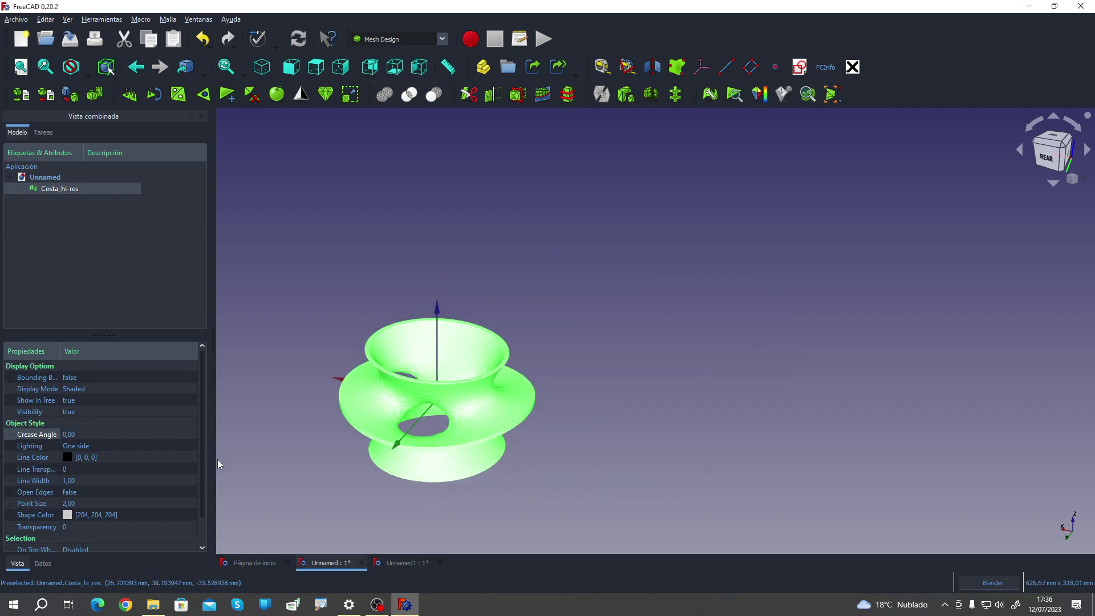
left_click(442, 38)
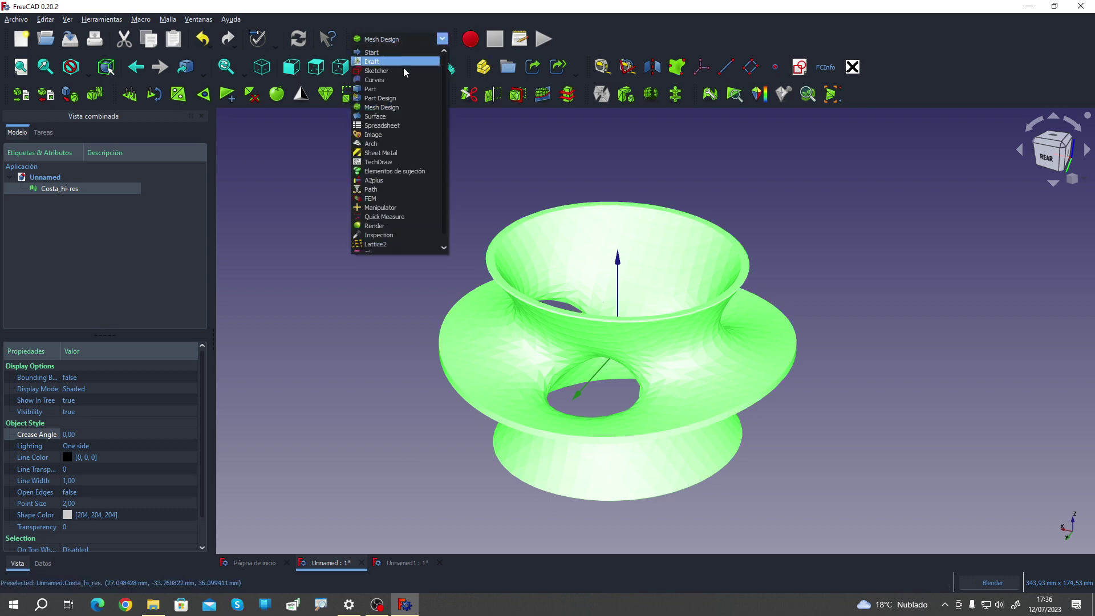
Step: Switch to the Part workbench and then back to Mesh Design
left_click(388, 89)
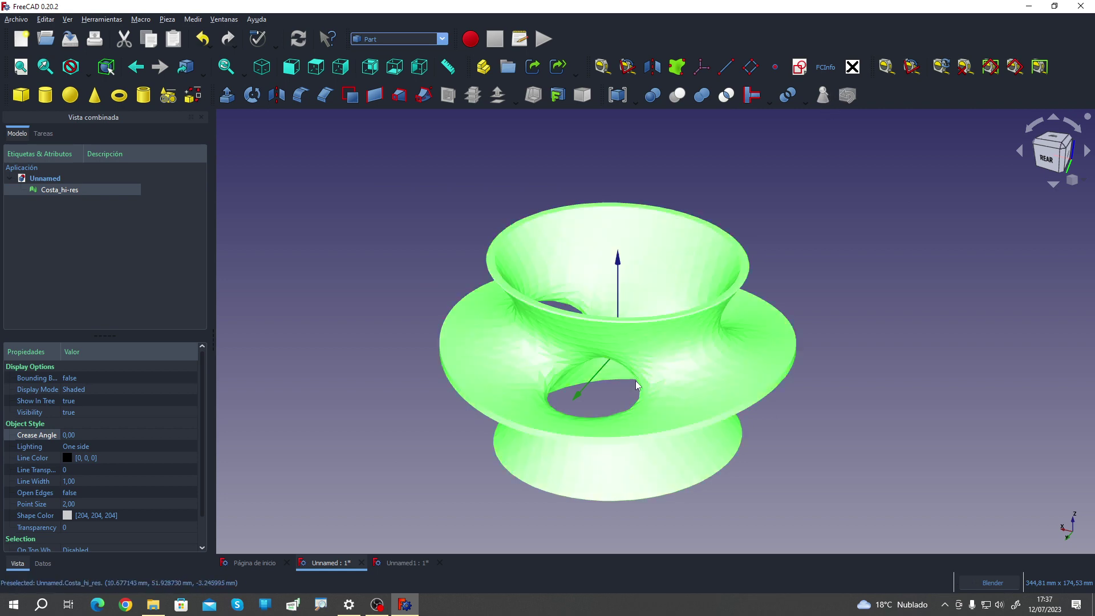
left_click(412, 41)
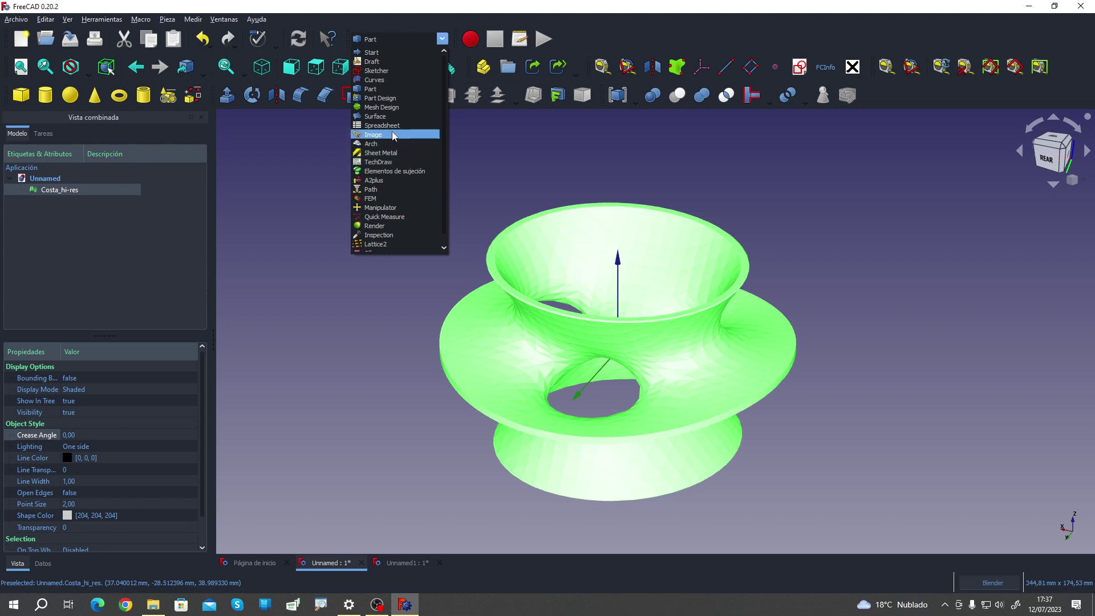
left_click(392, 108)
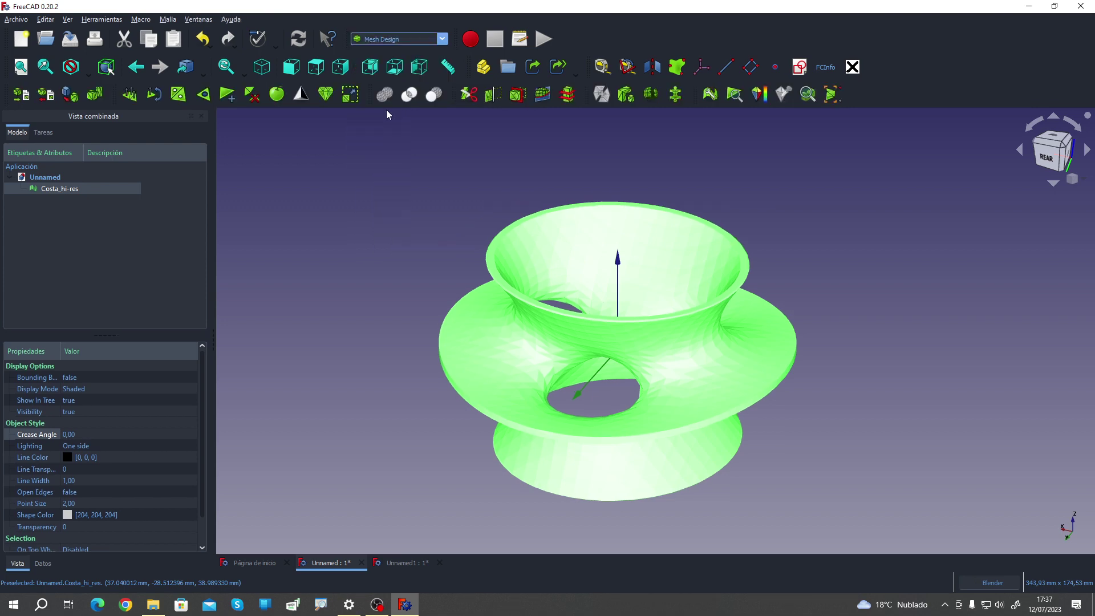
Step: Recheck that the mesh is a solid, dismiss the report, and clear the selection
left_click(808, 95)
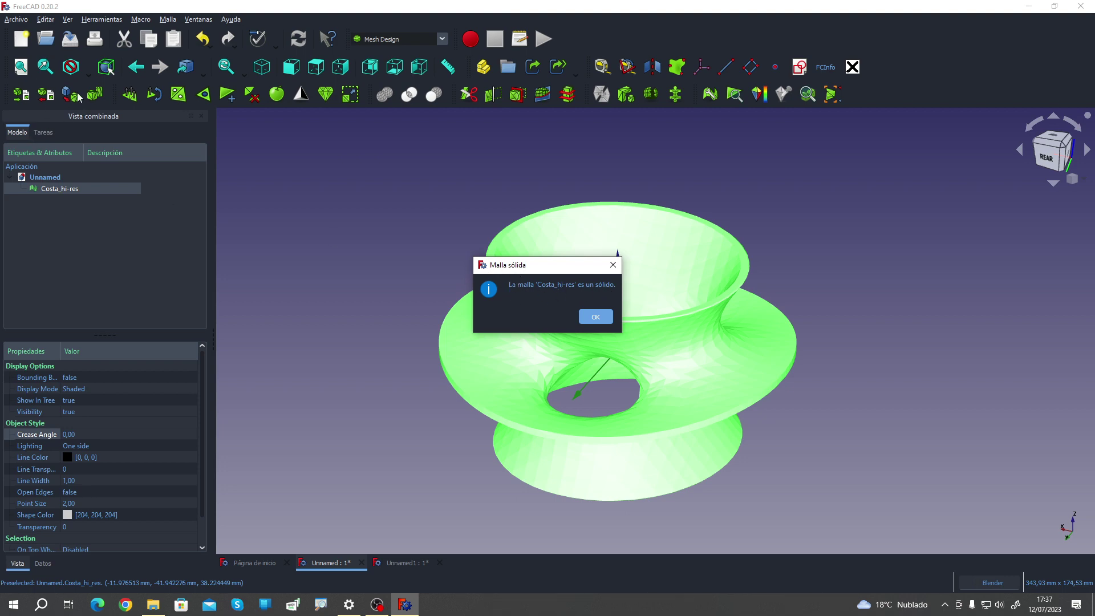
left_click(602, 321)
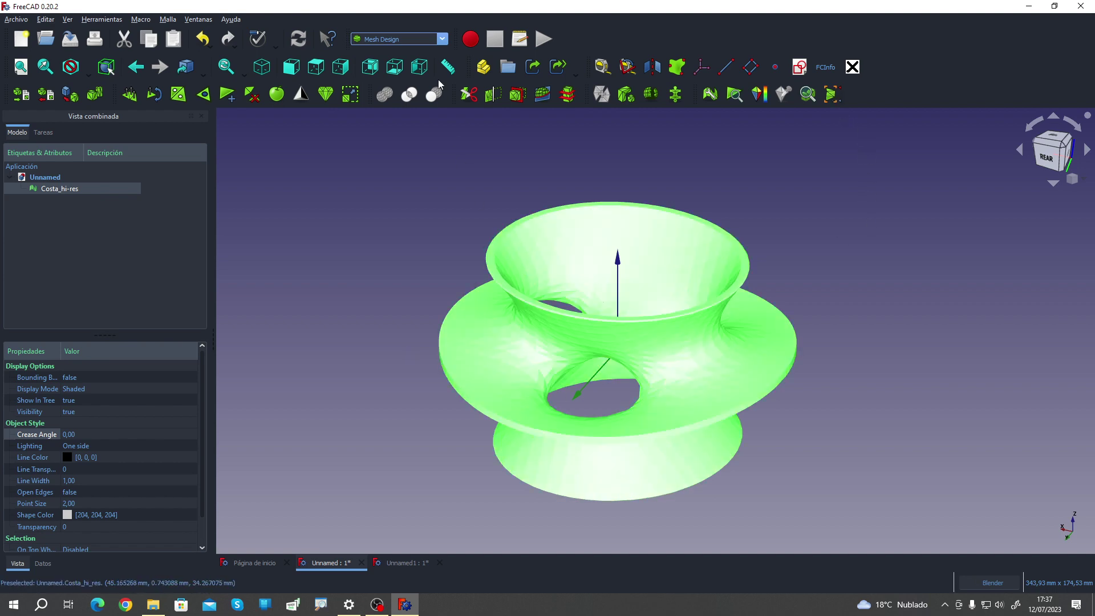
left_click(398, 37)
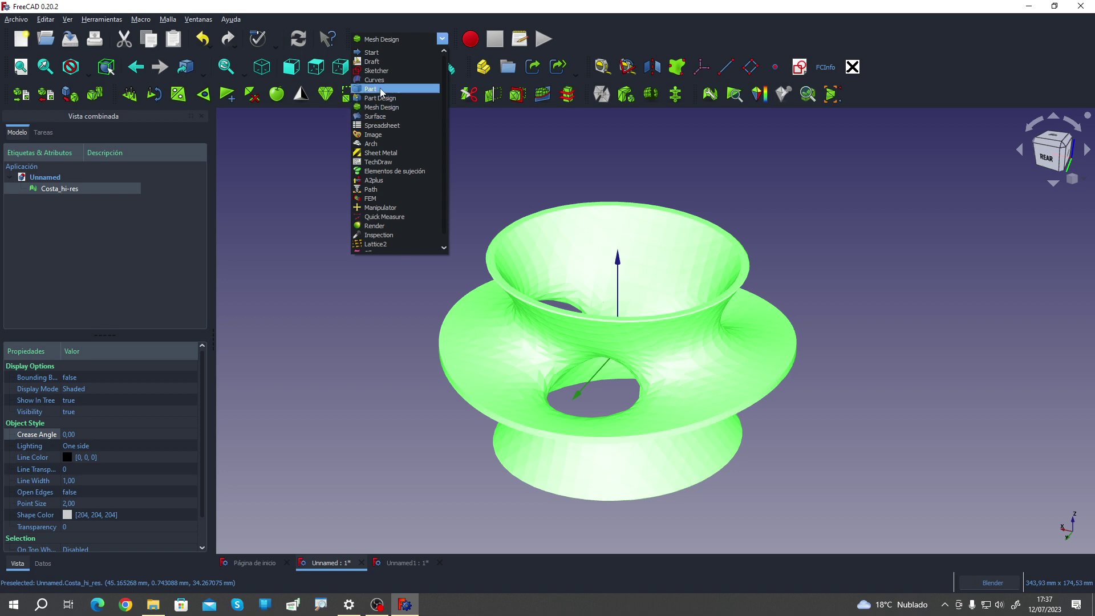
left_click(919, 343)
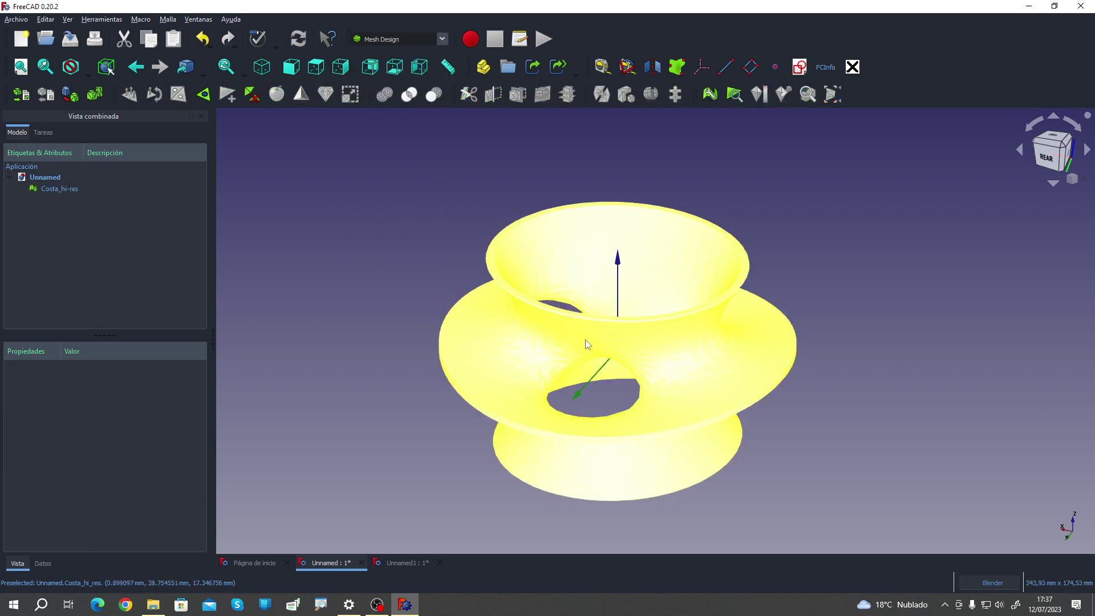
left_click(546, 355)
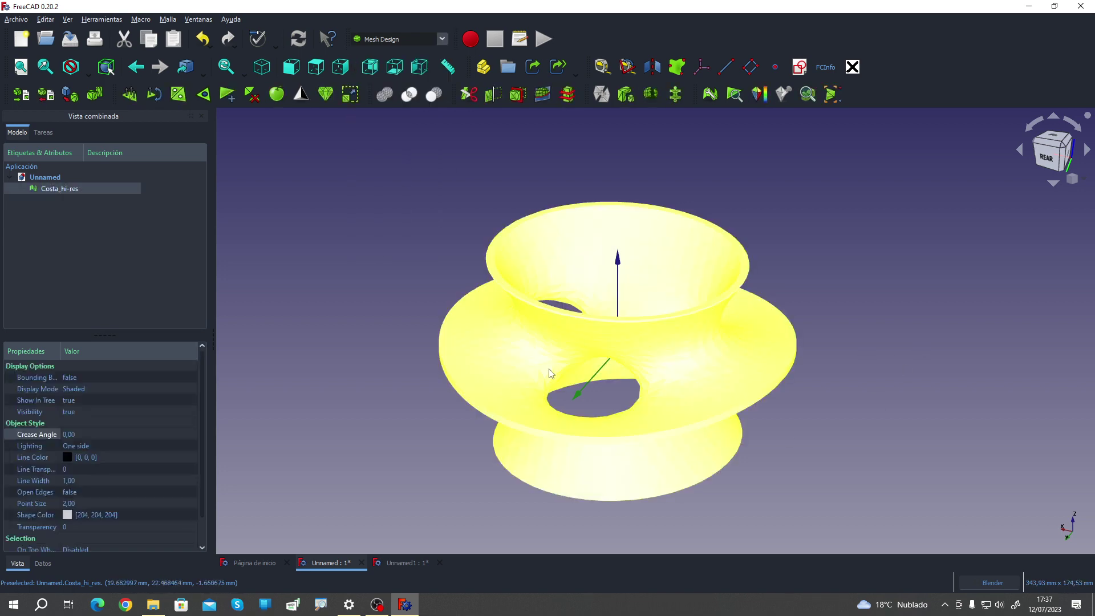
Step: Run the solid check on Costa_hi-res again and zoom into the mesh
left_click(682, 281)
left_click(815, 98)
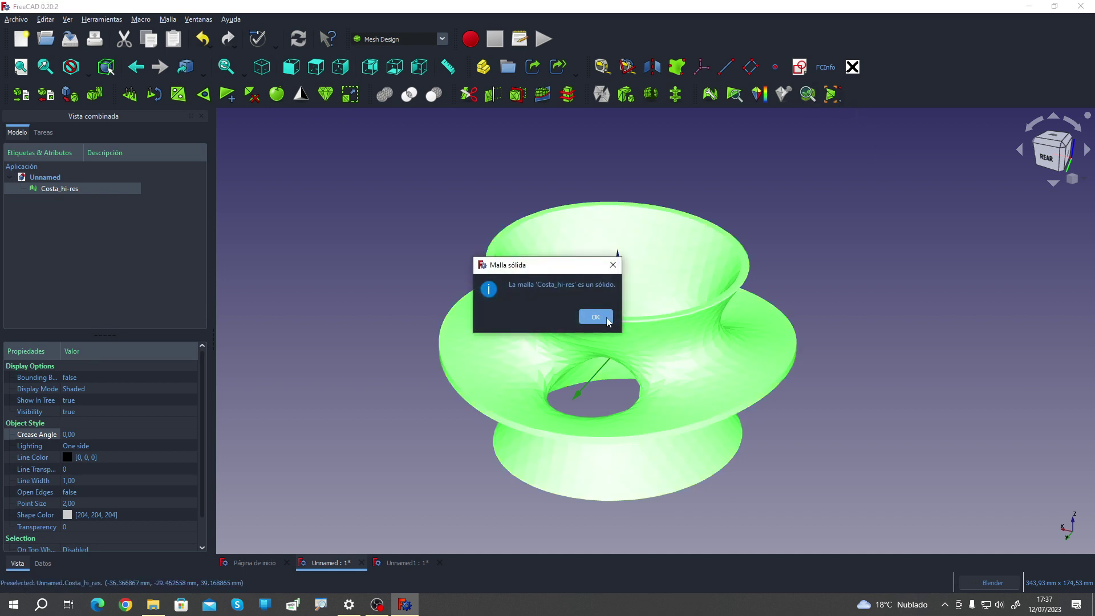
left_click(595, 317)
left_click(382, 367)
middle_click_drag(382, 367, 450, 395)
scroll(388, 325, "up", 3)
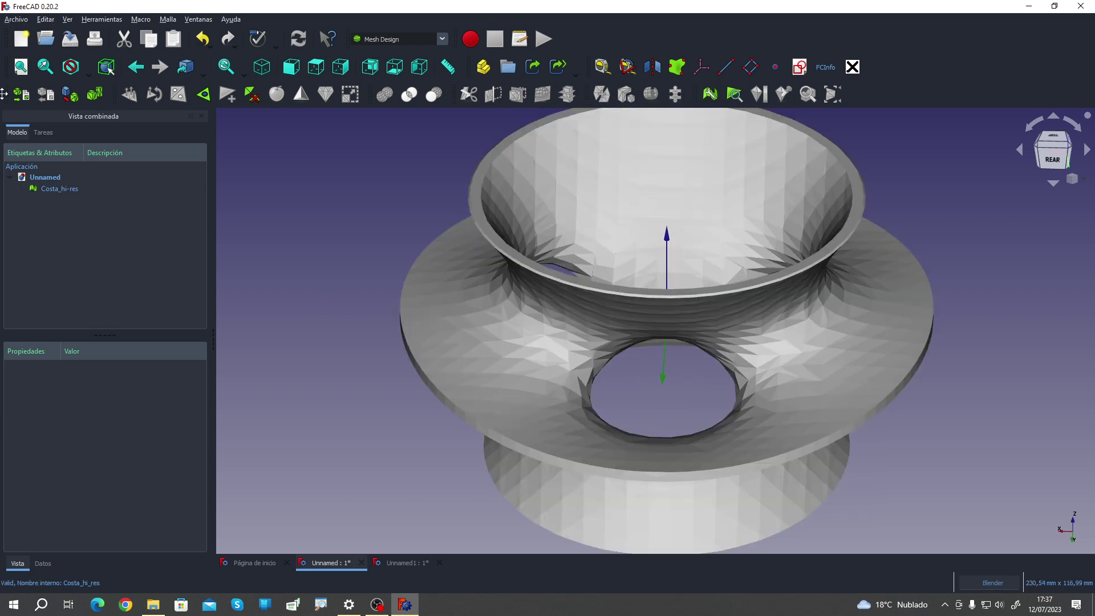
Step: Delete a single triangle on the mesh's outer rim to leave a hole
left_click(252, 94)
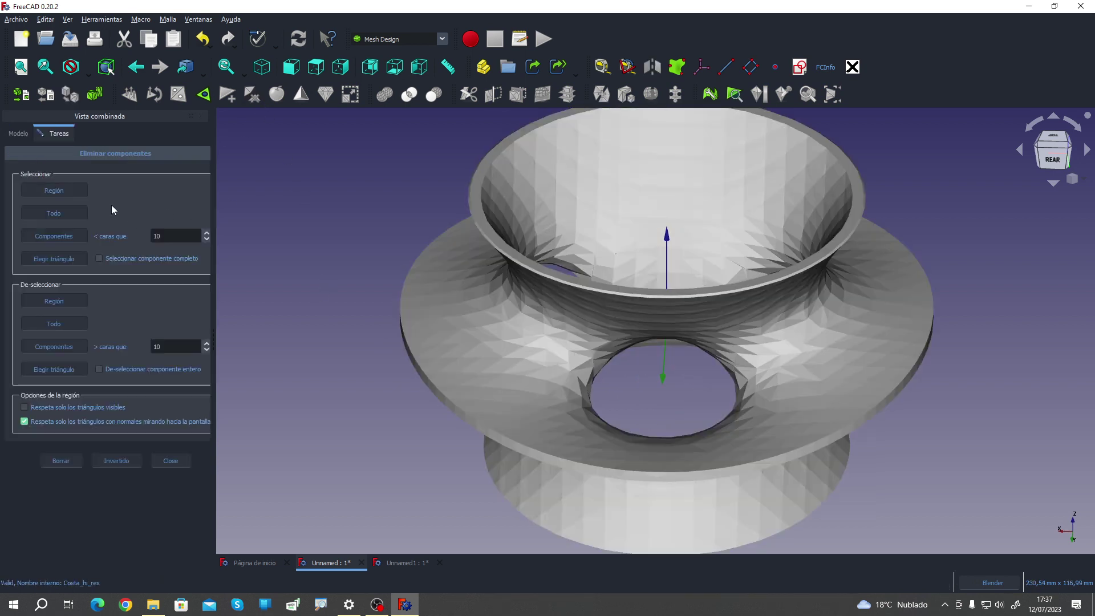
left_click(63, 259)
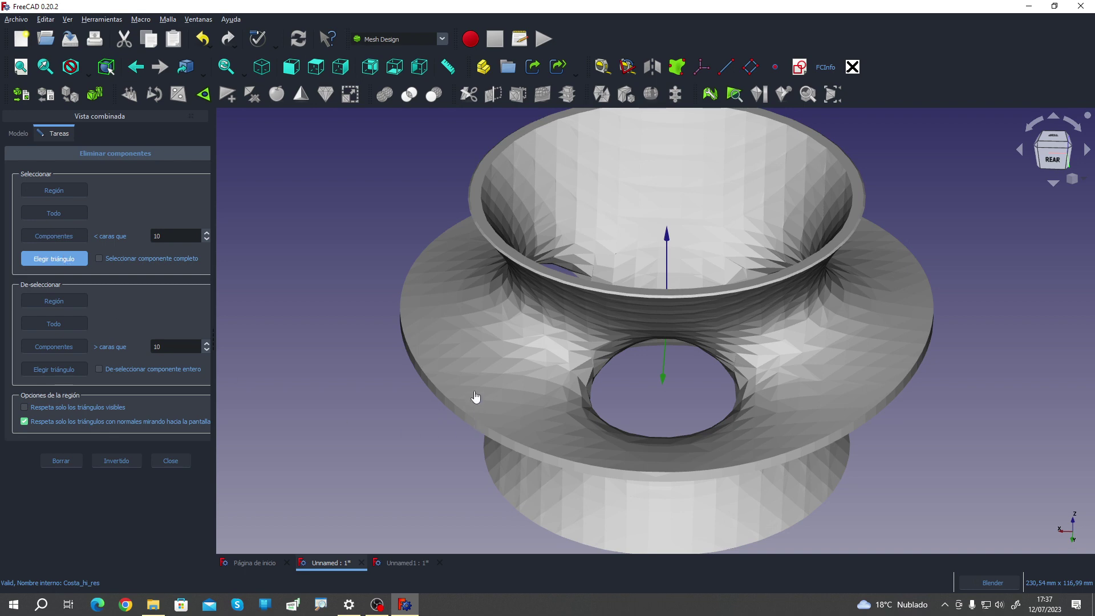
left_click(478, 368)
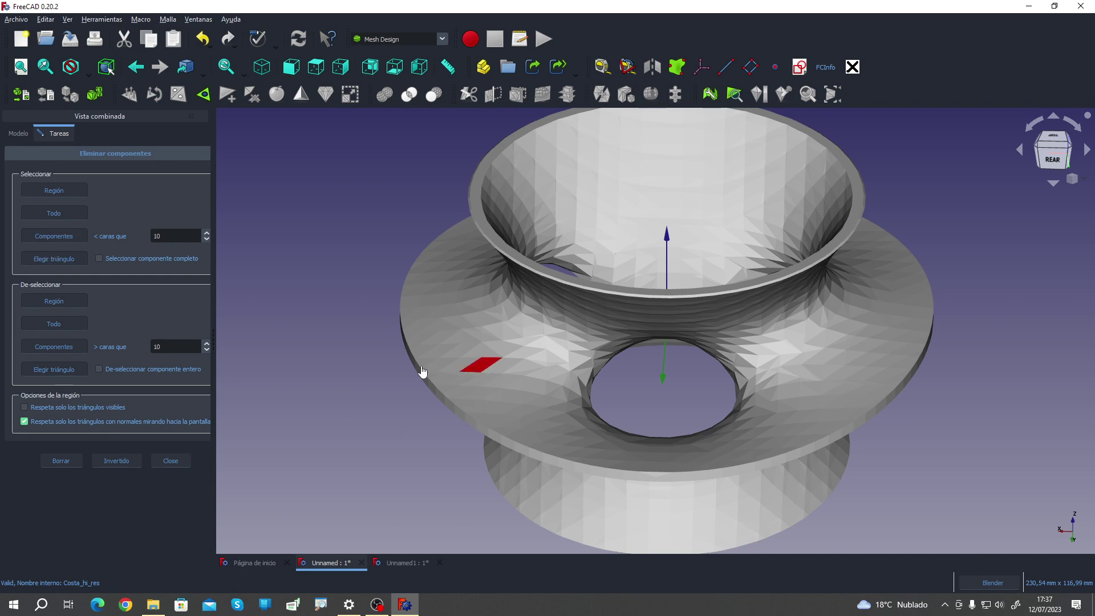
left_click(75, 462)
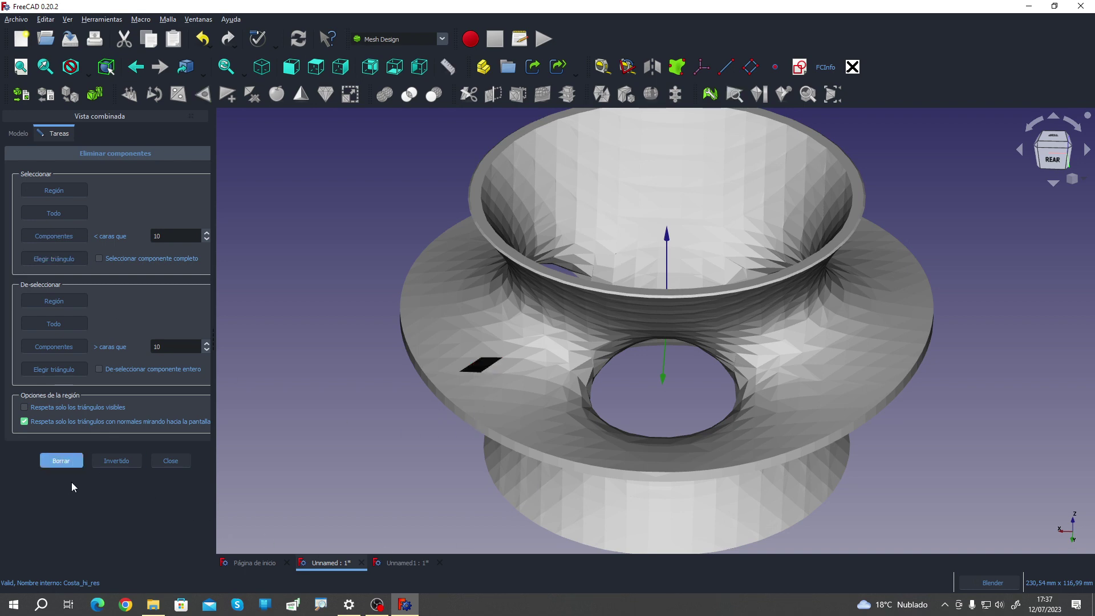
left_click(180, 467)
scroll(386, 374, "down", 3)
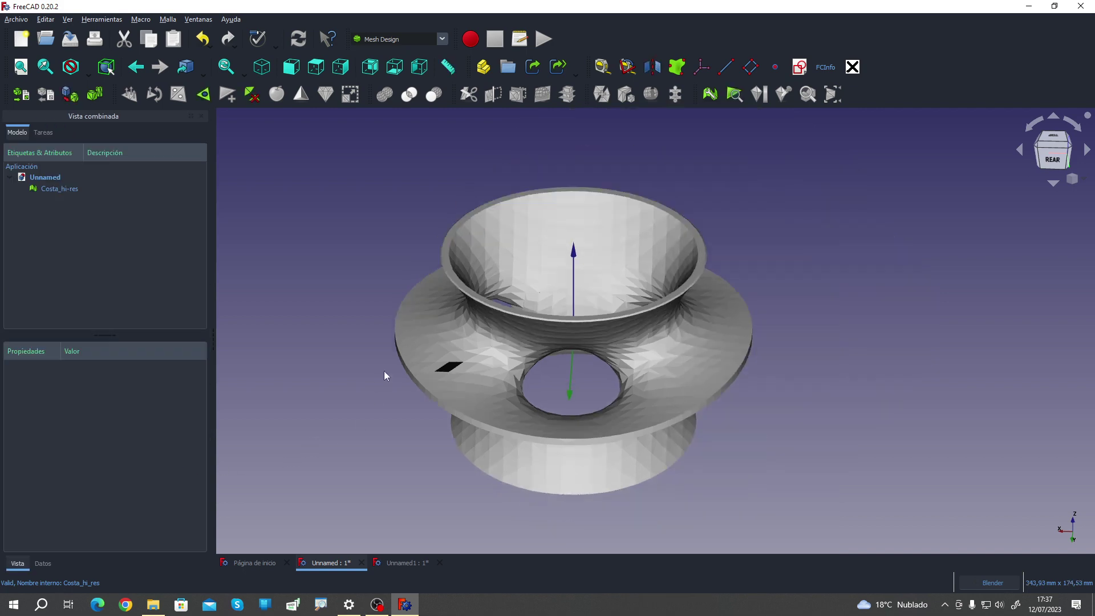
left_click(63, 189)
Step: Run the solid check on the holed Costa_hi-res and dismiss the 'no es un sólido' message
left_click(808, 94)
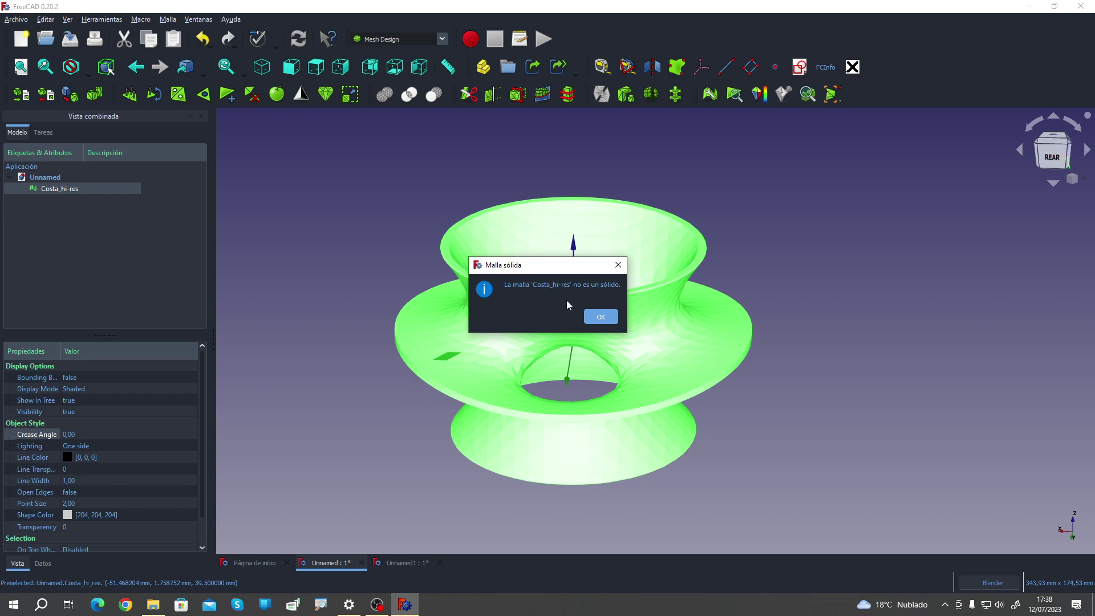
left_click(601, 316)
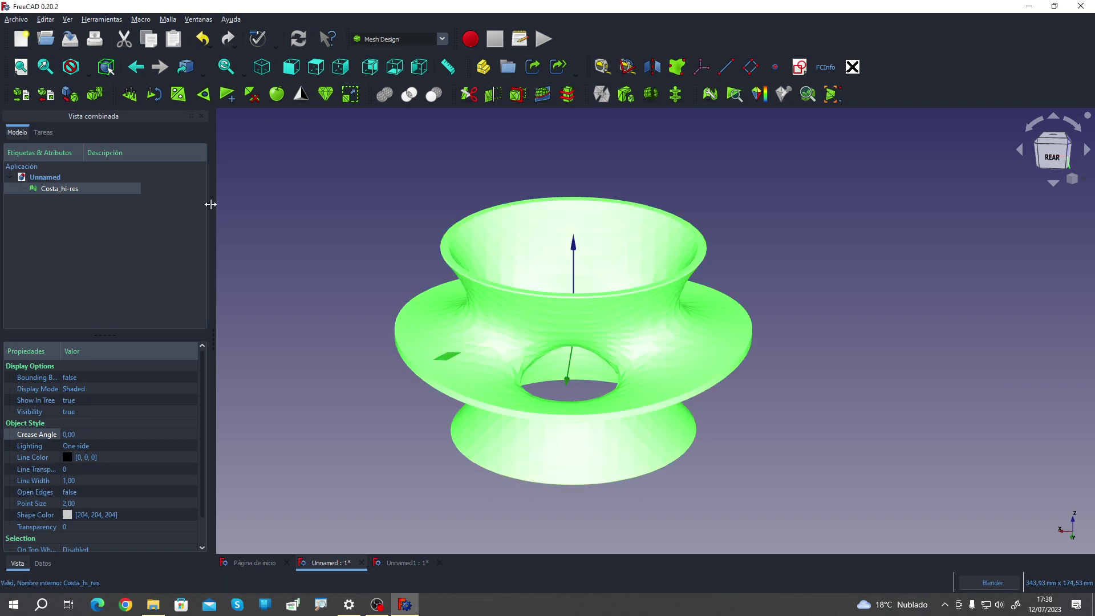
Step: Undo the triangle deletion, read bounds (-70,-70,-39.5) to (70,70,39.5), and show the bounding box
left_click(205, 39)
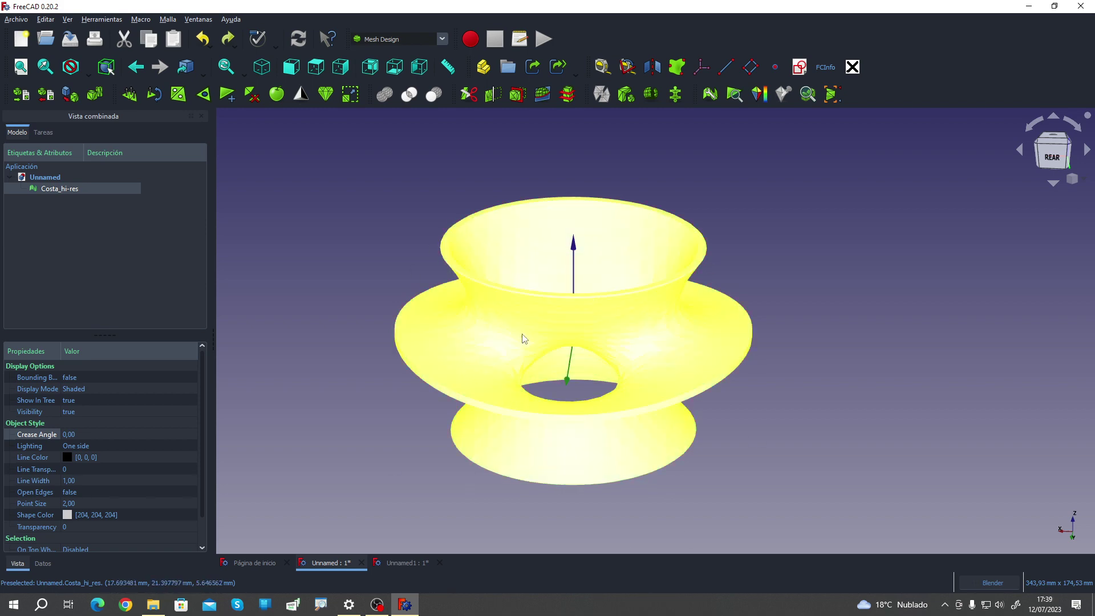
left_click(835, 96)
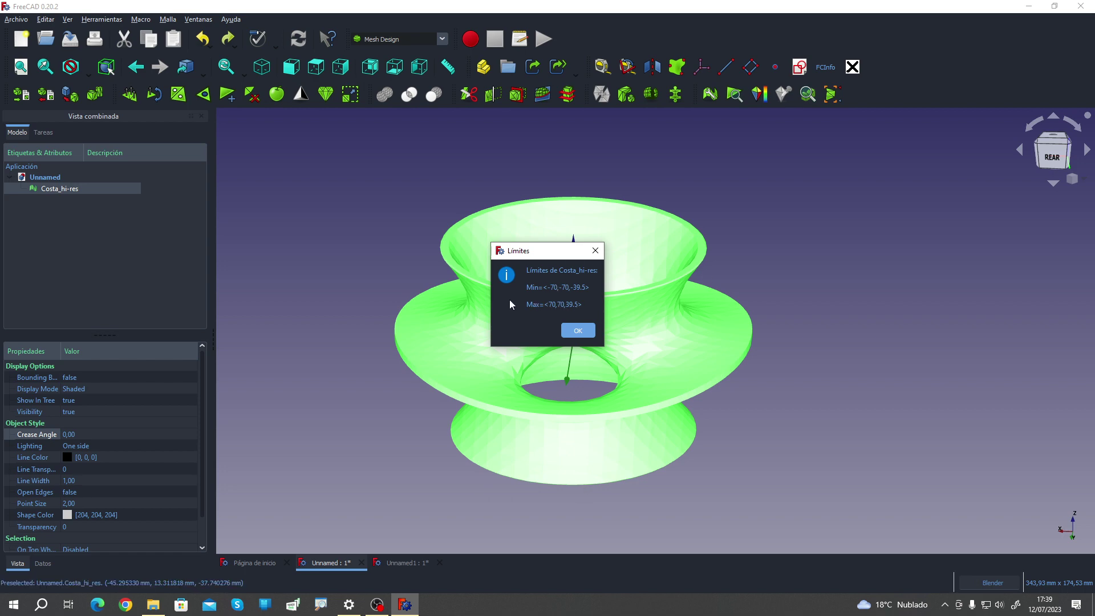
left_click(576, 331)
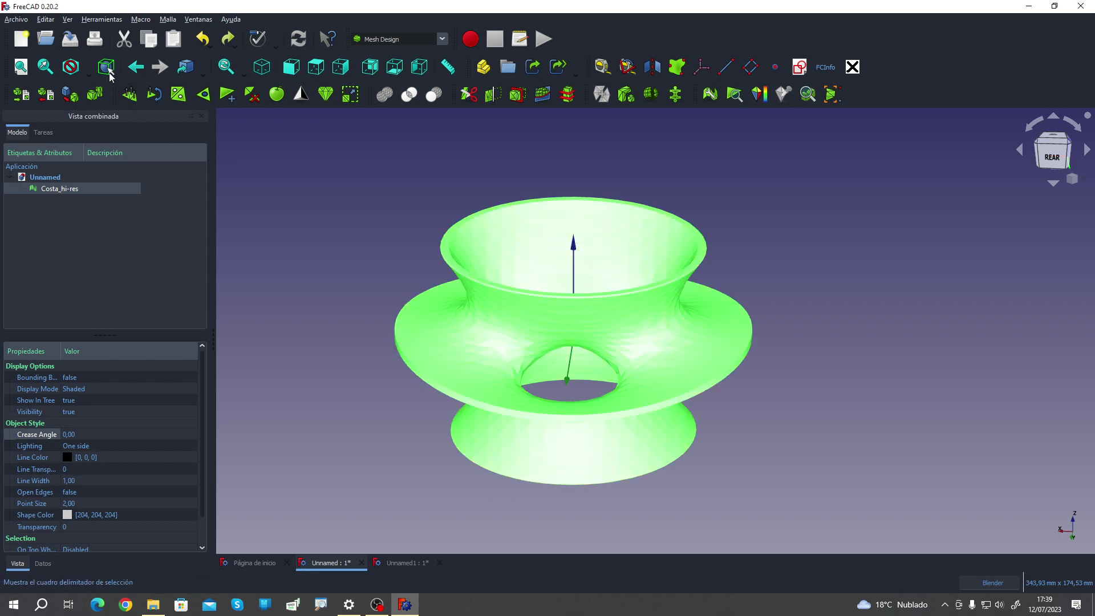
left_click(107, 67)
Step: Orbit to an angled view of Costa_hi-res, recheck its bounds, then snap to the rear view
mouse_move(744, 494)
middle_mouse_down()
mouse_move(807, 378)
mouse_move(709, 293)
mouse_move(648, 371)
mouse_move(850, 374)
mouse_move(769, 336)
middle_mouse_up()
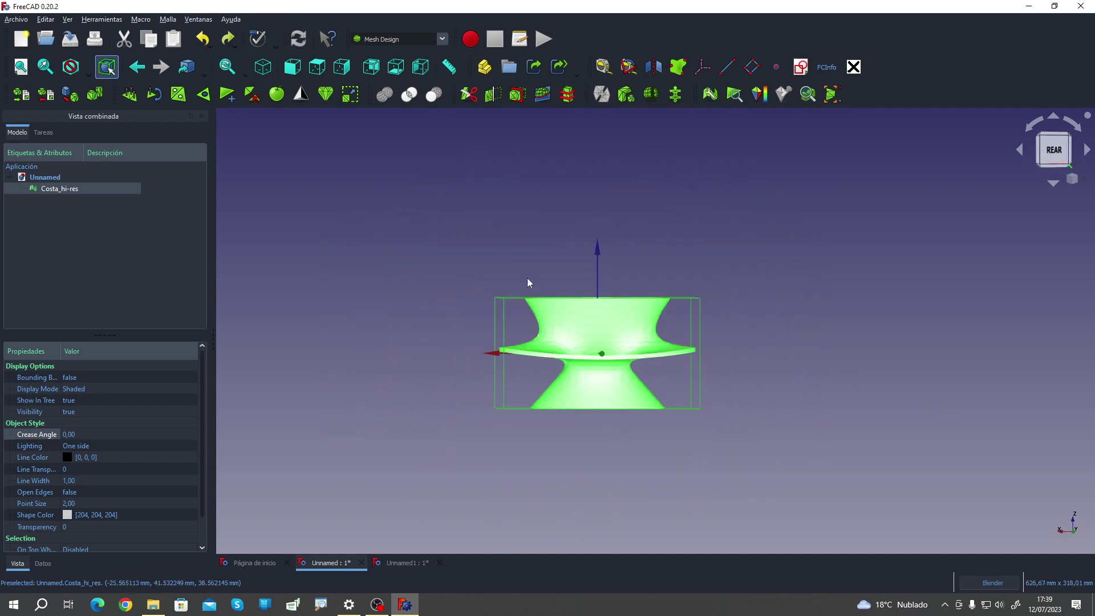
mouse_move(744, 349)
middle_mouse_down()
mouse_move(765, 342)
mouse_move(716, 372)
middle_mouse_up()
scroll(716, 371, "up", 2)
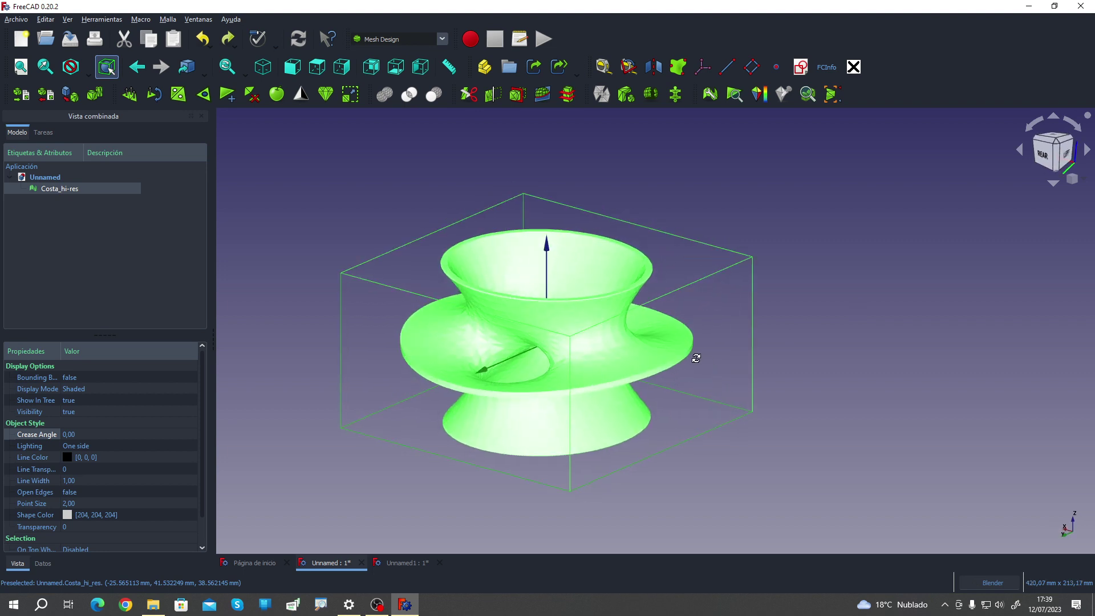
left_click(841, 94)
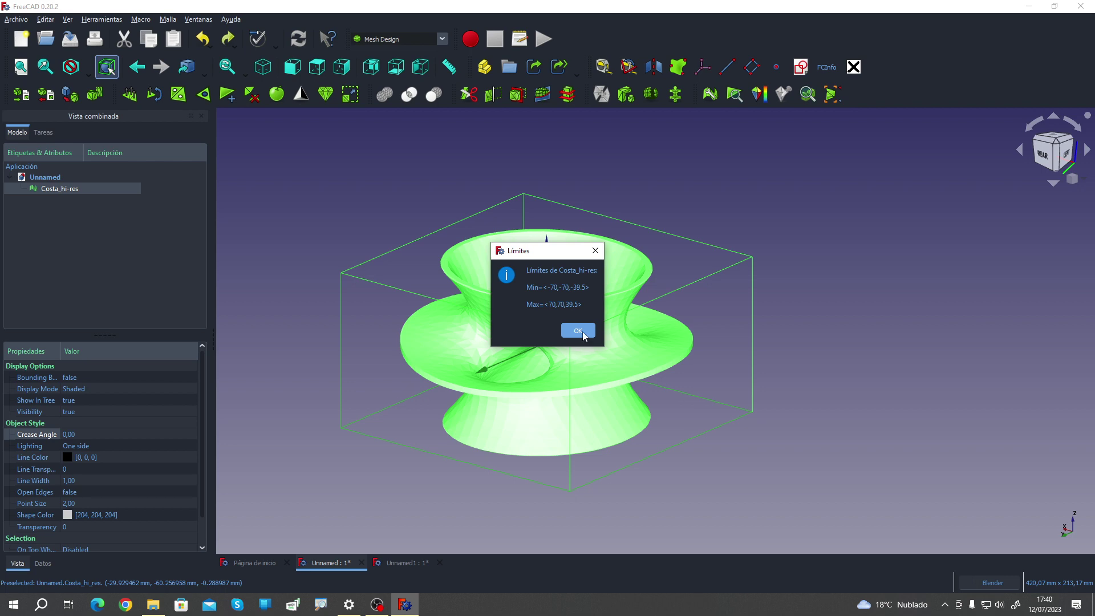
left_click(583, 334)
left_click(1043, 154)
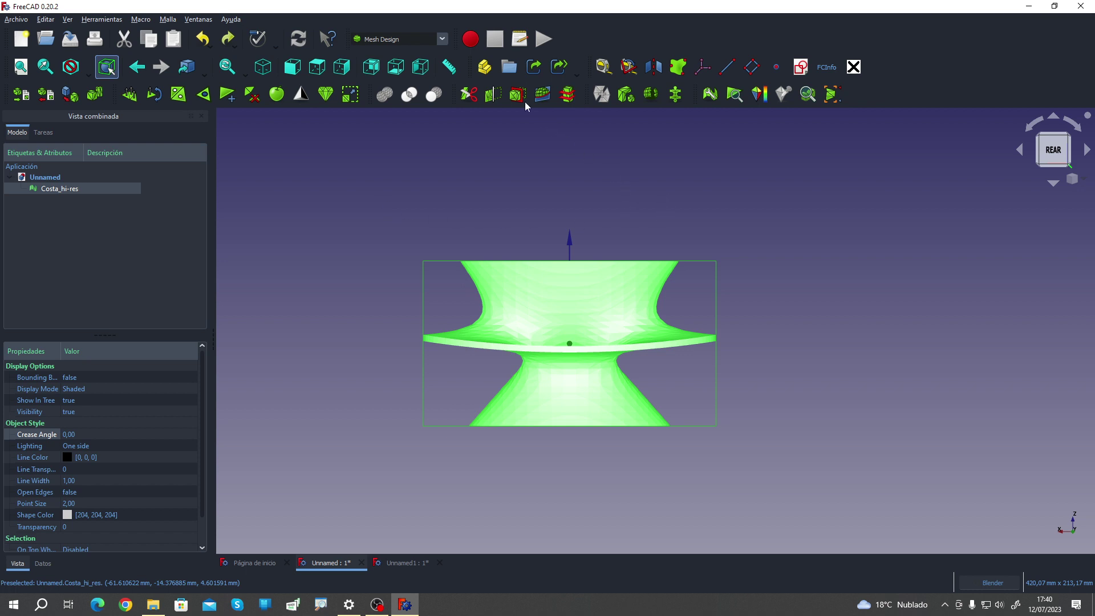
left_click(469, 95)
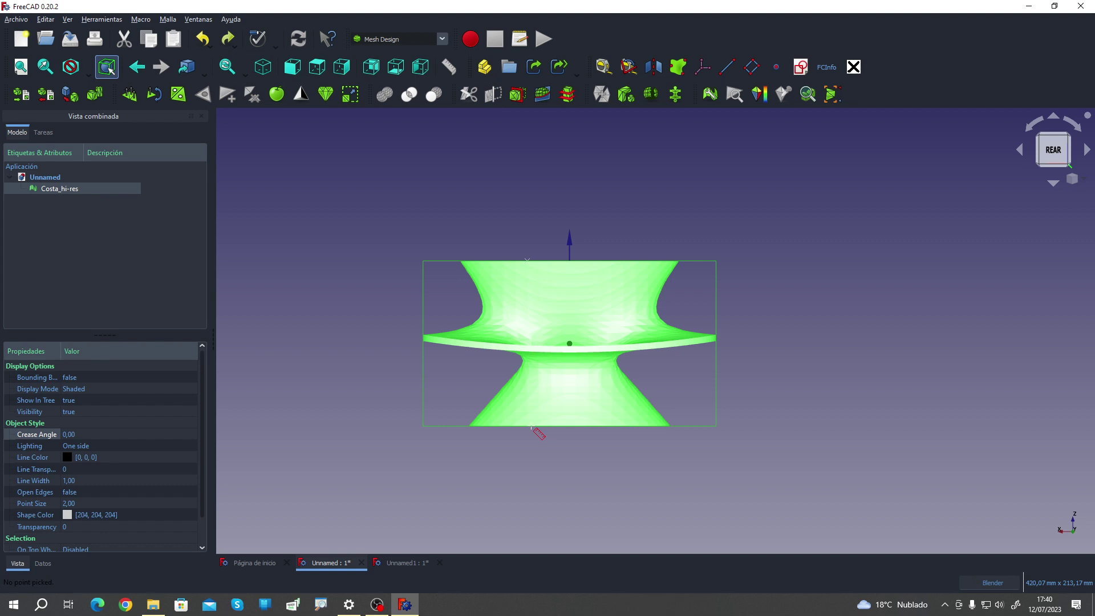
Step: Complete the 78,08 mm distance measurement from the mesh's top to bottom edge
left_click(531, 426)
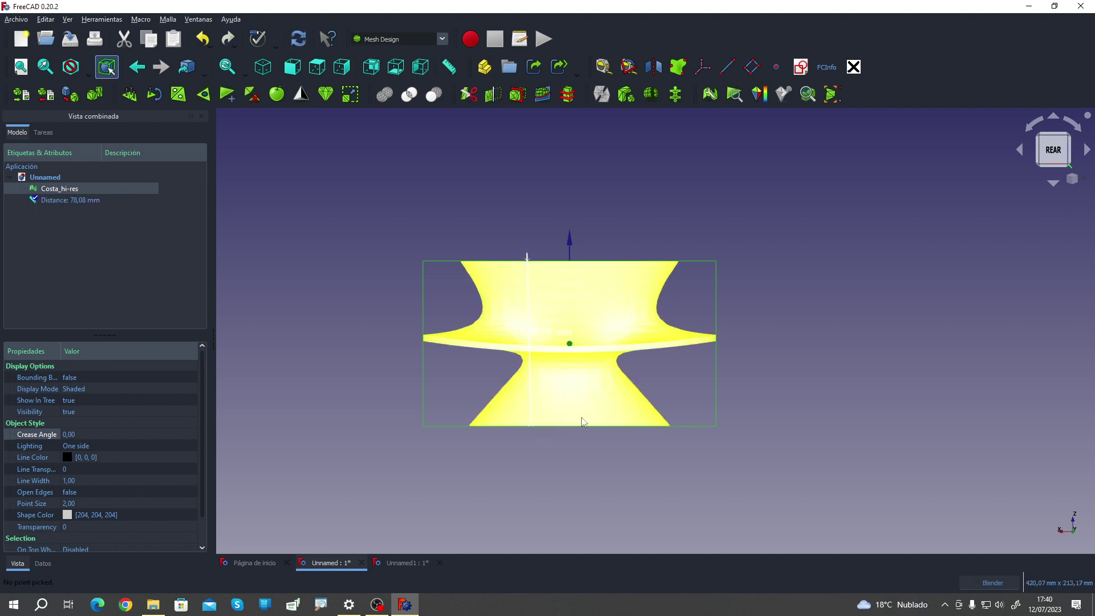
scroll(556, 341, "up", 4)
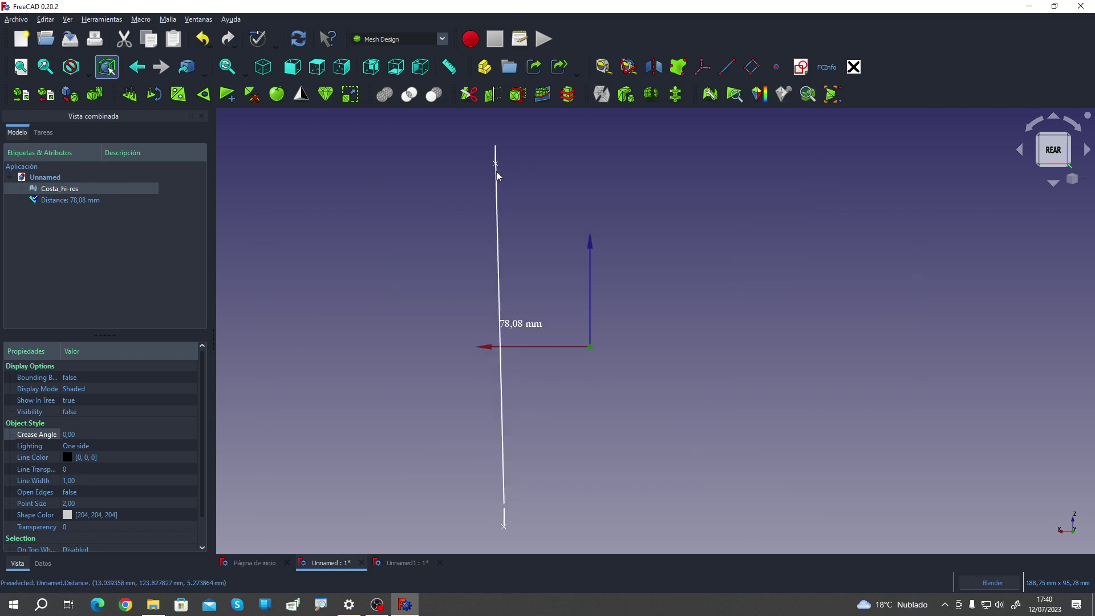
scroll(592, 390, "down", 2)
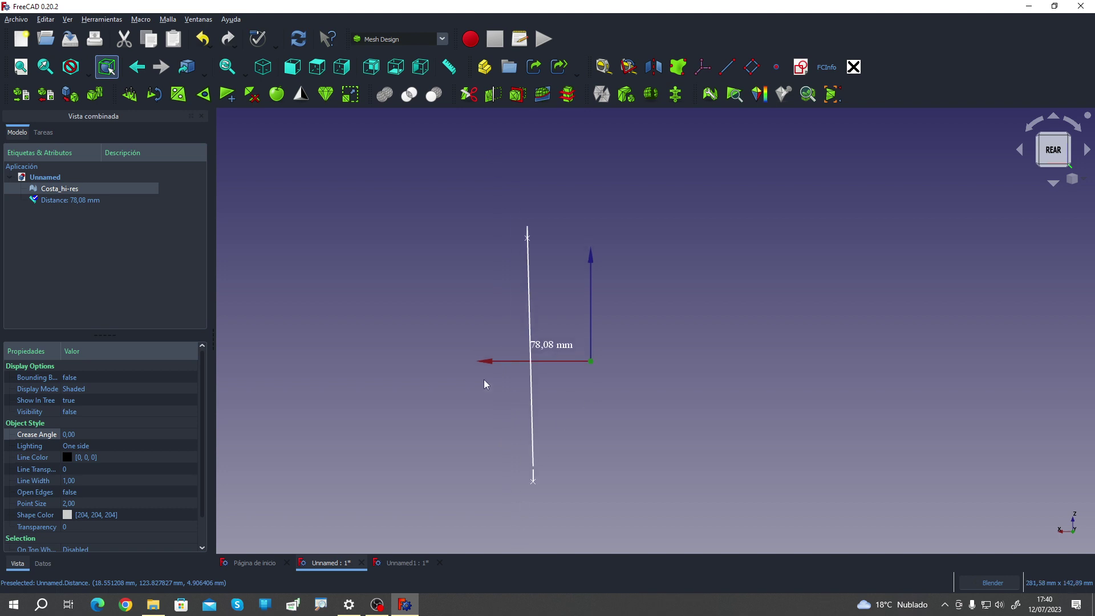
Step: Unhide Costa_hi-res, switch to isometric view, and show its bounds
left_click(387, 350)
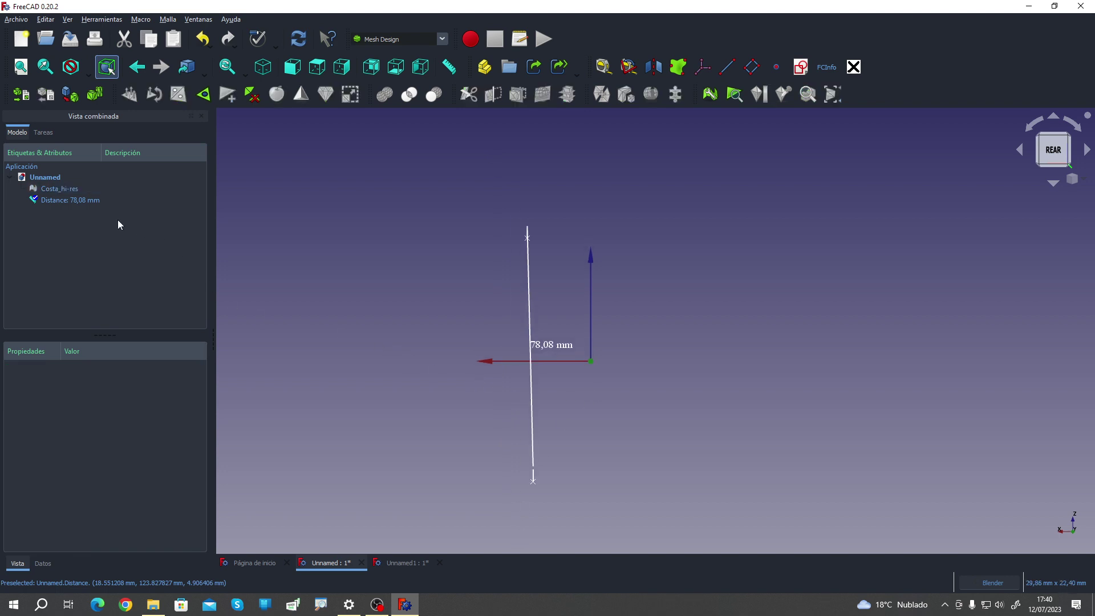
left_click(60, 189)
key("space")
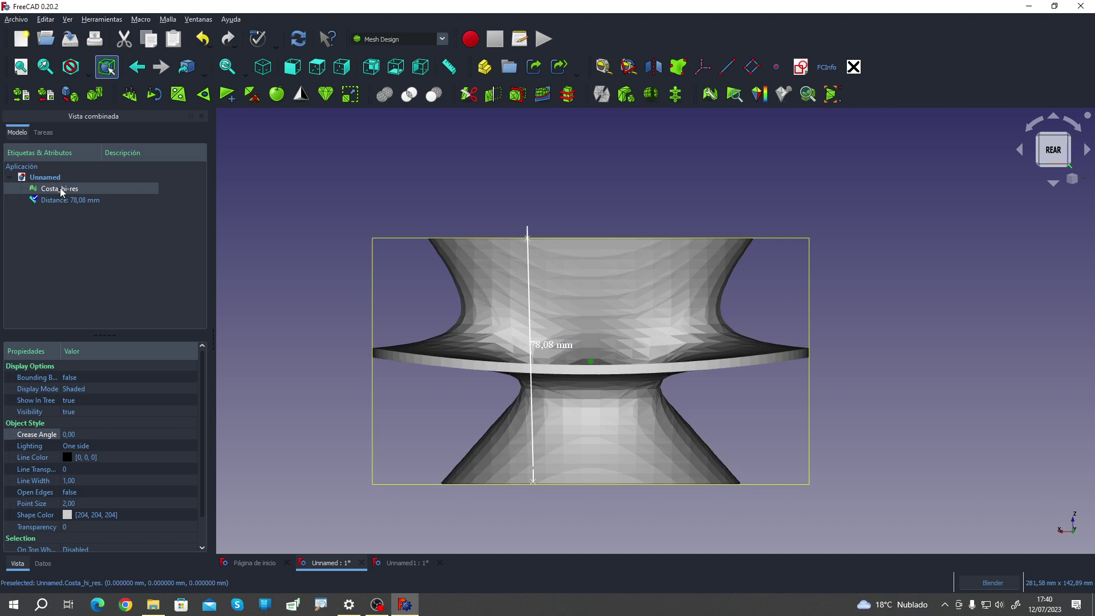
key("0")
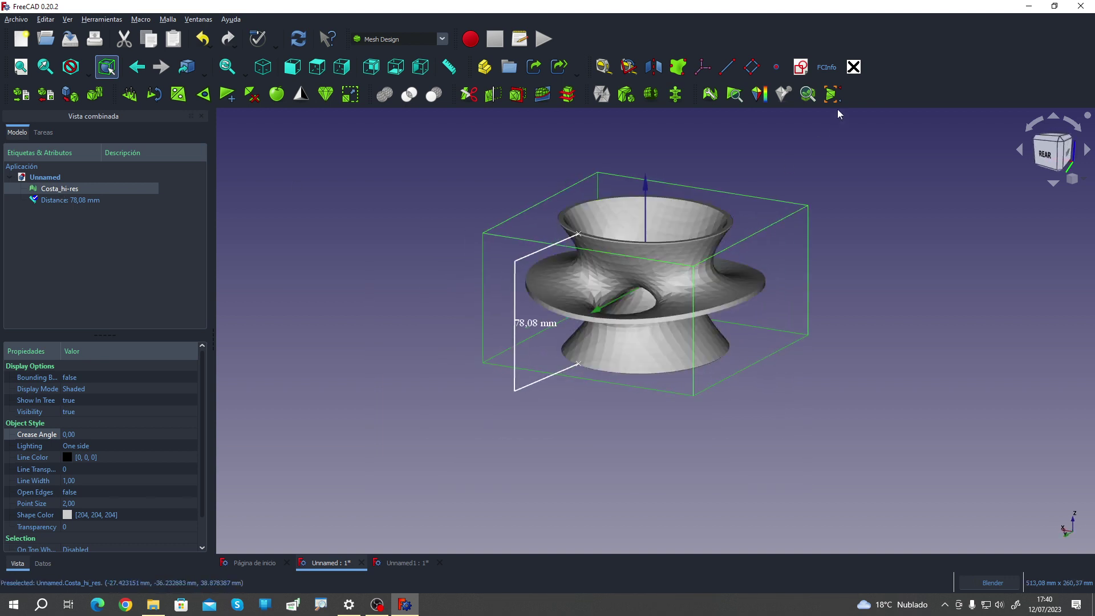
left_click(833, 95)
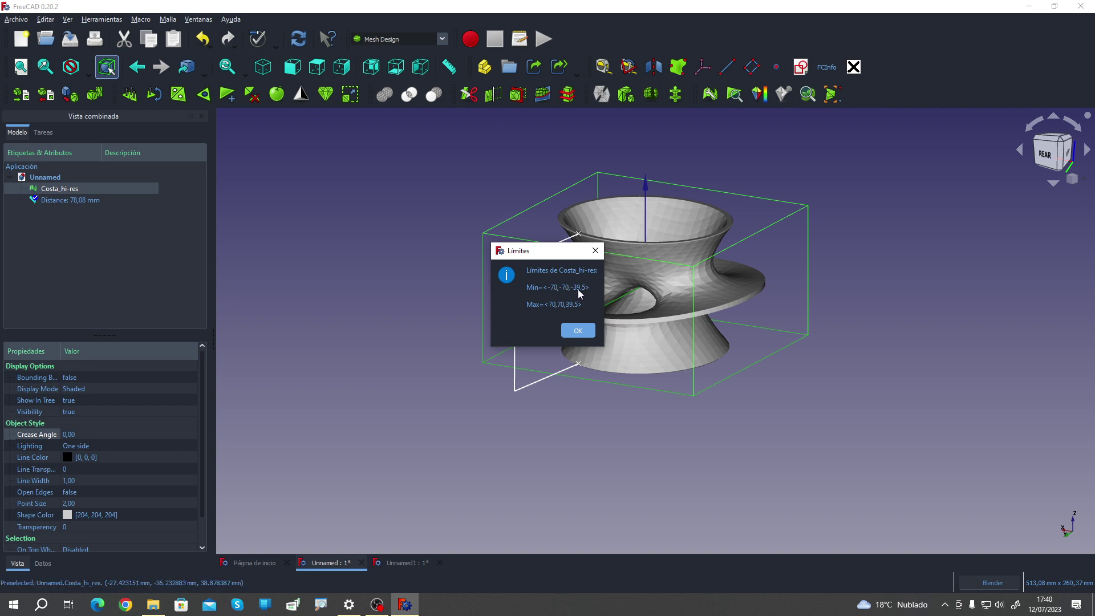
Step: Recheck the mesh bounds after orbiting, then view the mesh from the top and left
left_click(579, 331)
mouse_move(530, 340)
middle_mouse_down()
mouse_move(660, 384)
mouse_move(631, 379)
middle_mouse_up()
left_click(832, 94)
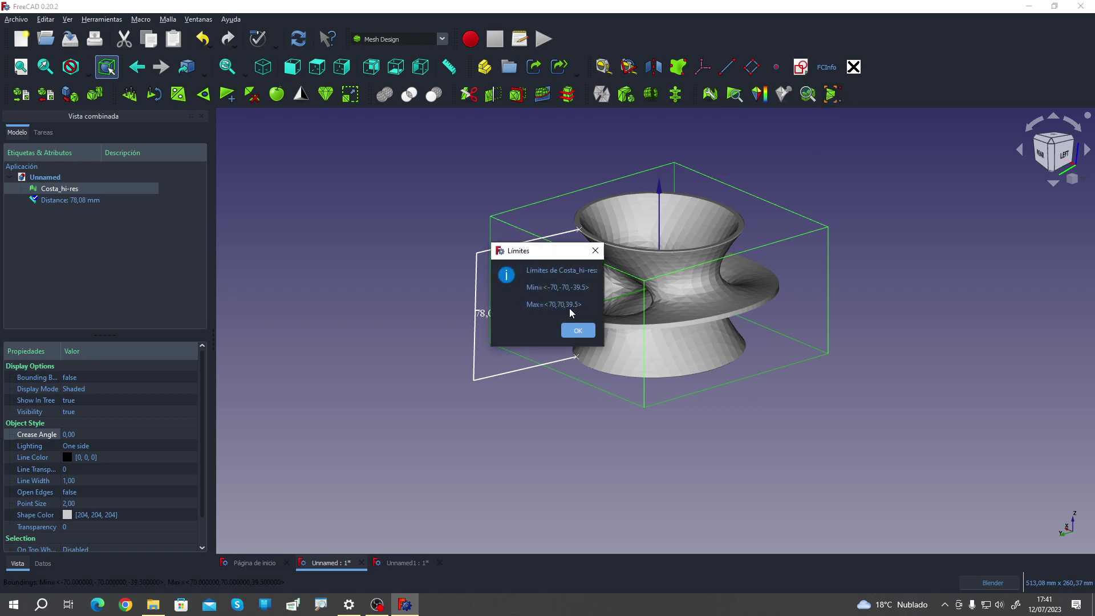
left_click(577, 332)
mouse_move(453, 293)
middle_mouse_down()
mouse_move(553, 329)
mouse_move(579, 379)
mouse_move(570, 411)
middle_mouse_up()
left_click(1053, 159)
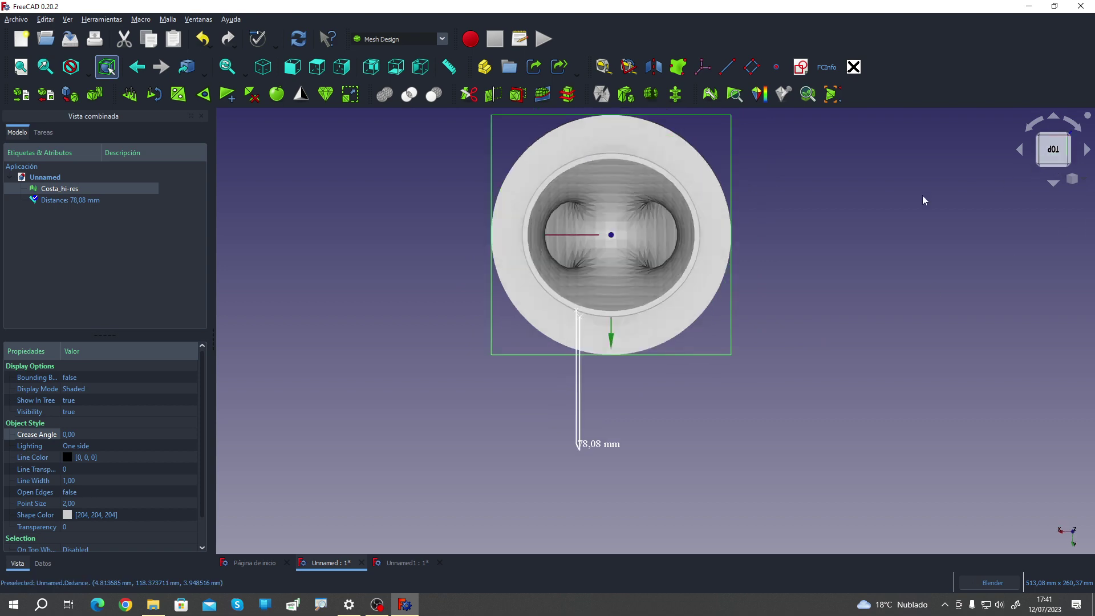
scroll(656, 297, "down", 2)
scroll(692, 237, "up", 5)
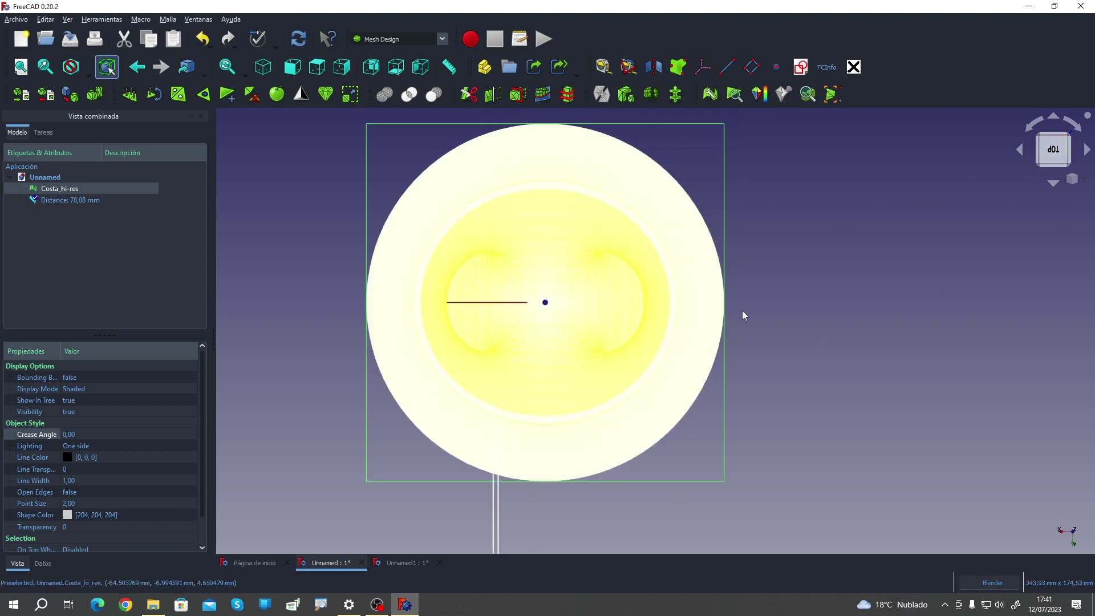
mouse_move(743, 313)
middle_mouse_down()
mouse_move(678, 269)
mouse_move(765, 283)
middle_mouse_up()
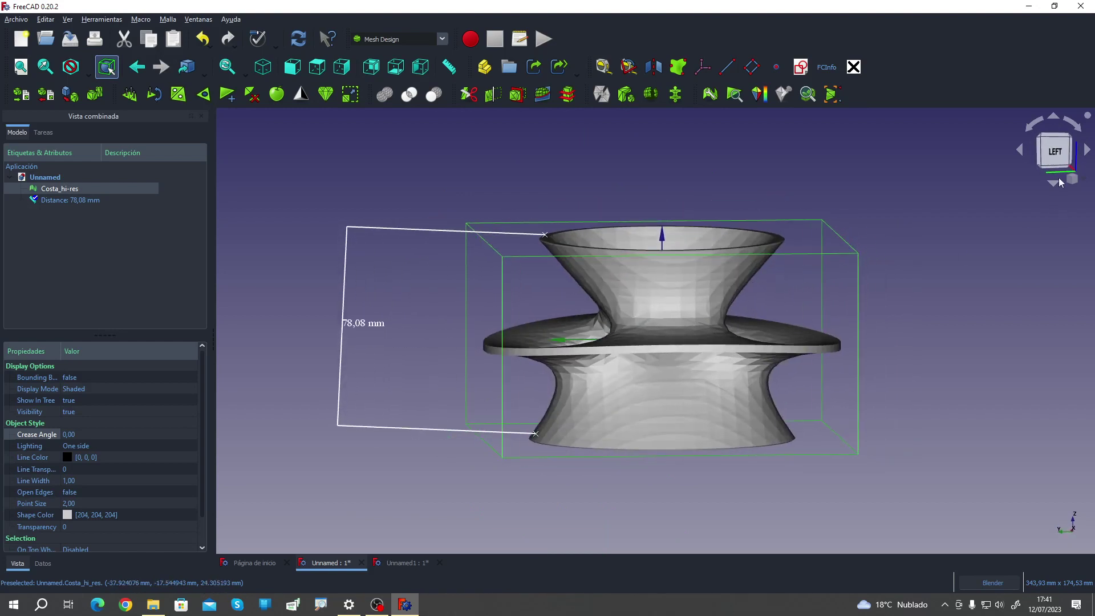
key("6")
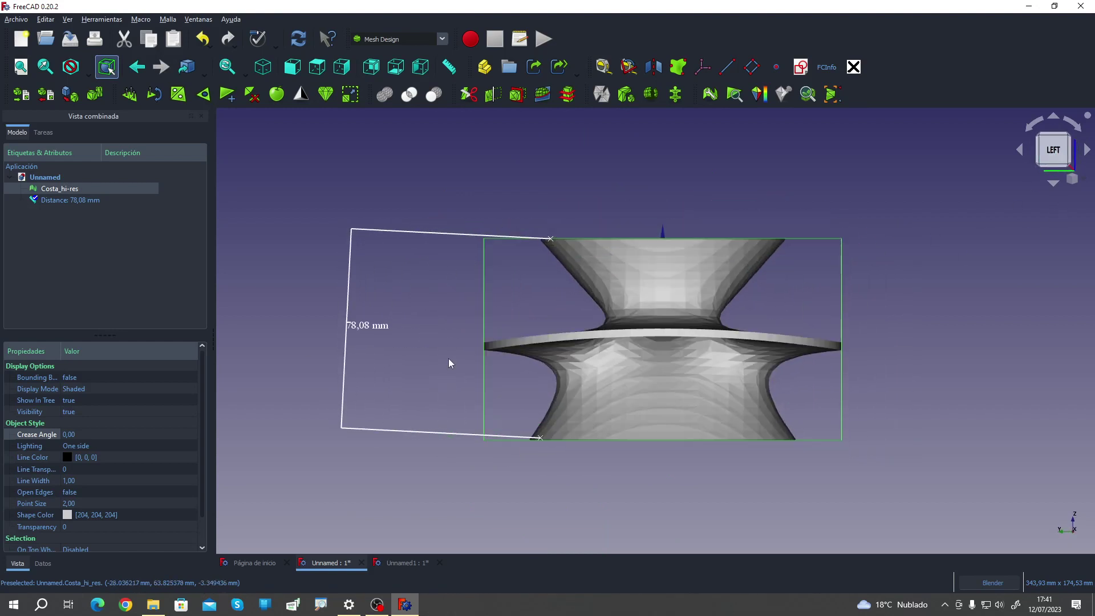
Step: Delete the 78,08 mm distance measurement and reselect Costa_hi-res in an oblique view
key("Down")
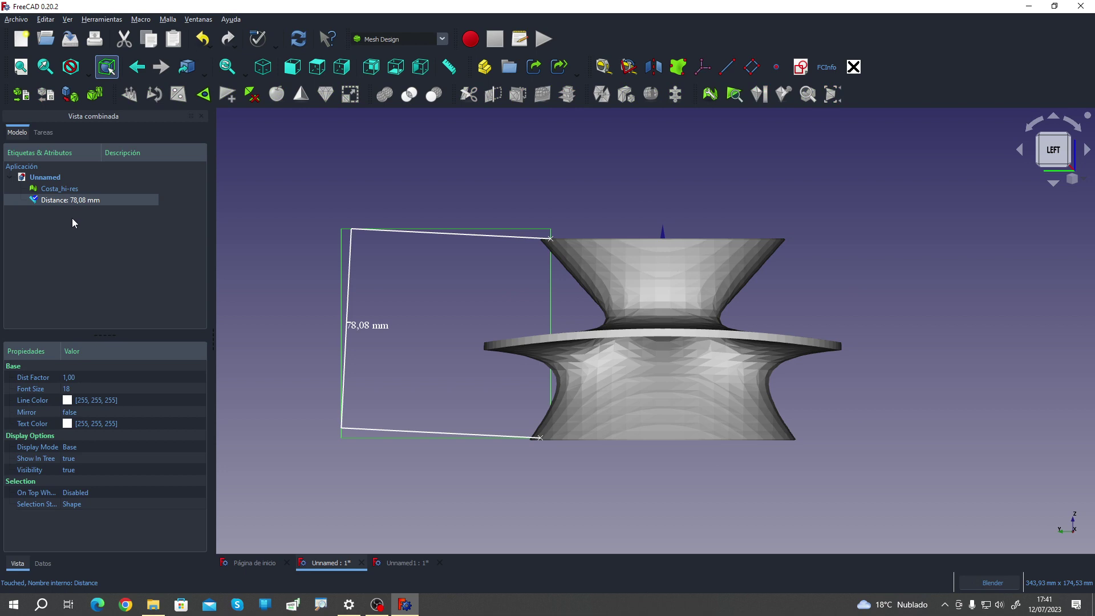
key("Delete")
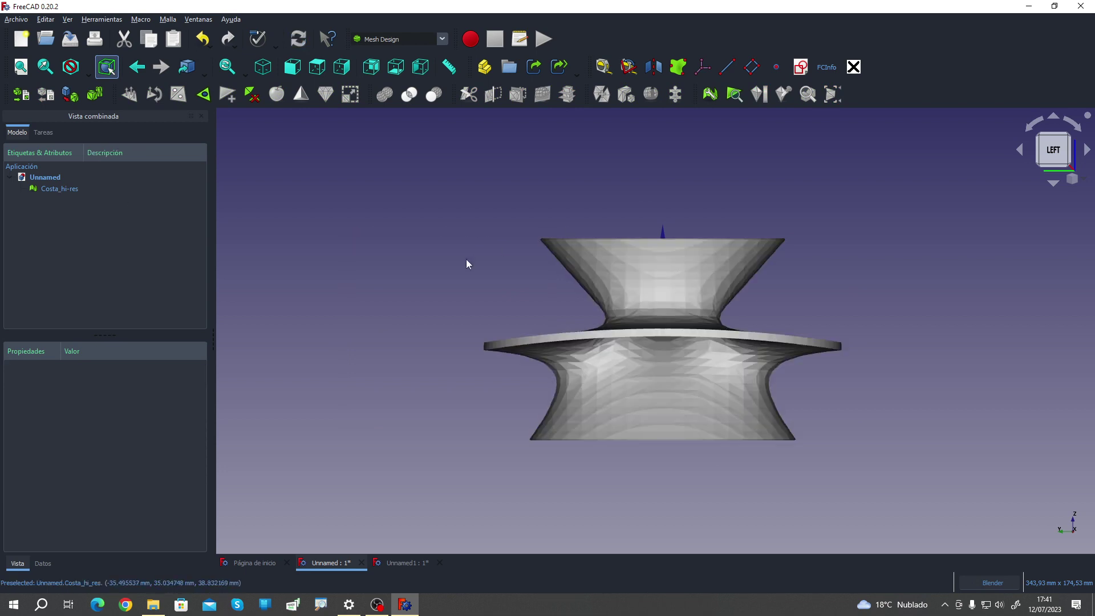
middle_click_drag(467, 259, 574, 304)
scroll(574, 304, "up", 2)
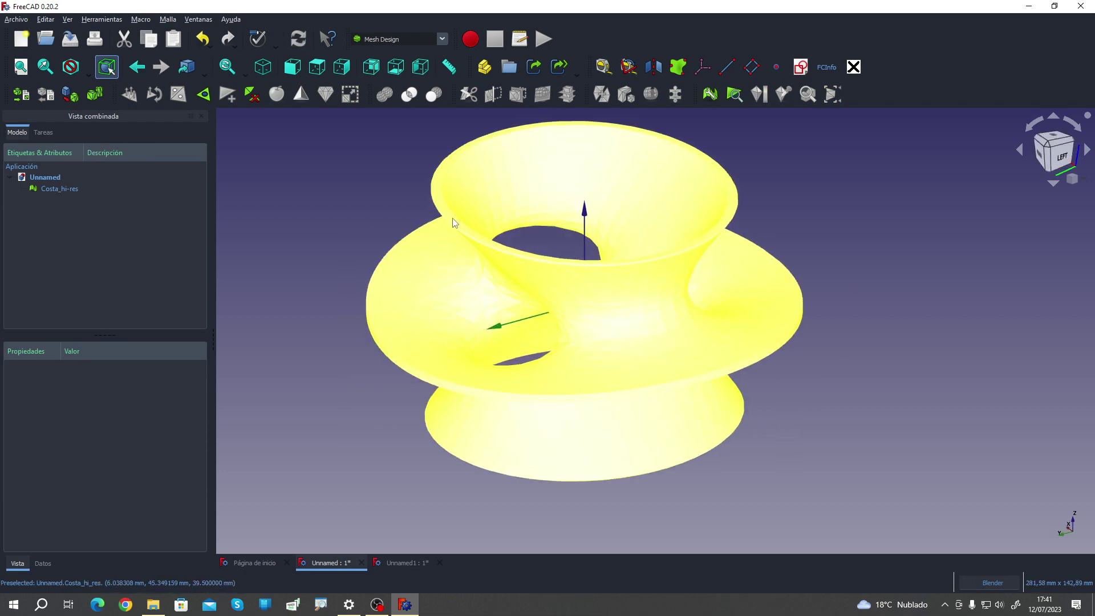
left_click(451, 220)
Step: Switch to the left side view and create a new sketch on the XZ plane
middle_click_drag(460, 475, 629, 306)
scroll(629, 306, "down", 3)
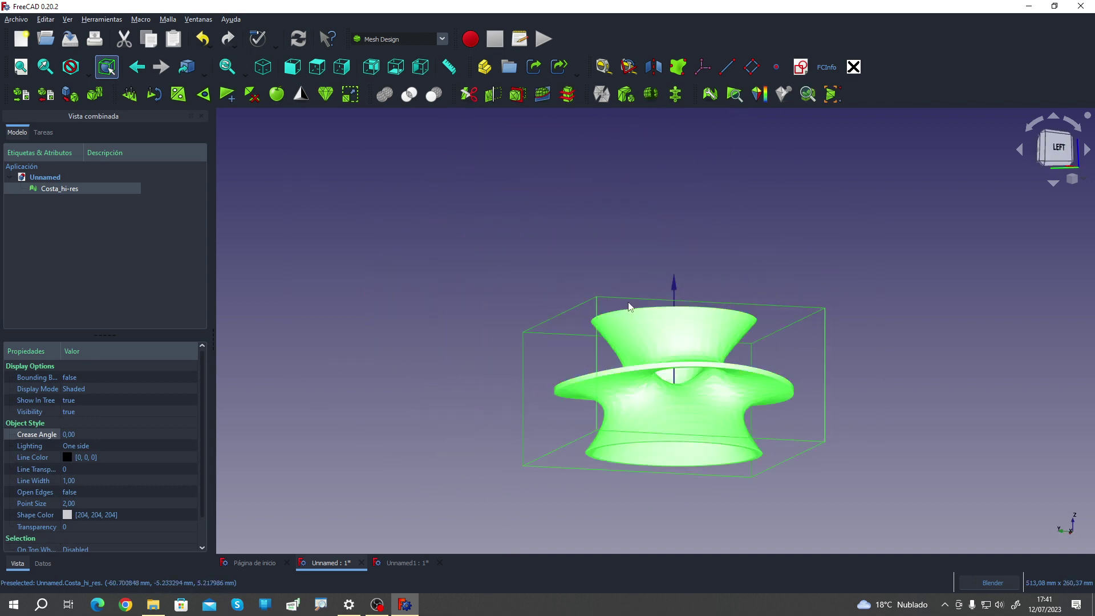
left_click(1073, 157)
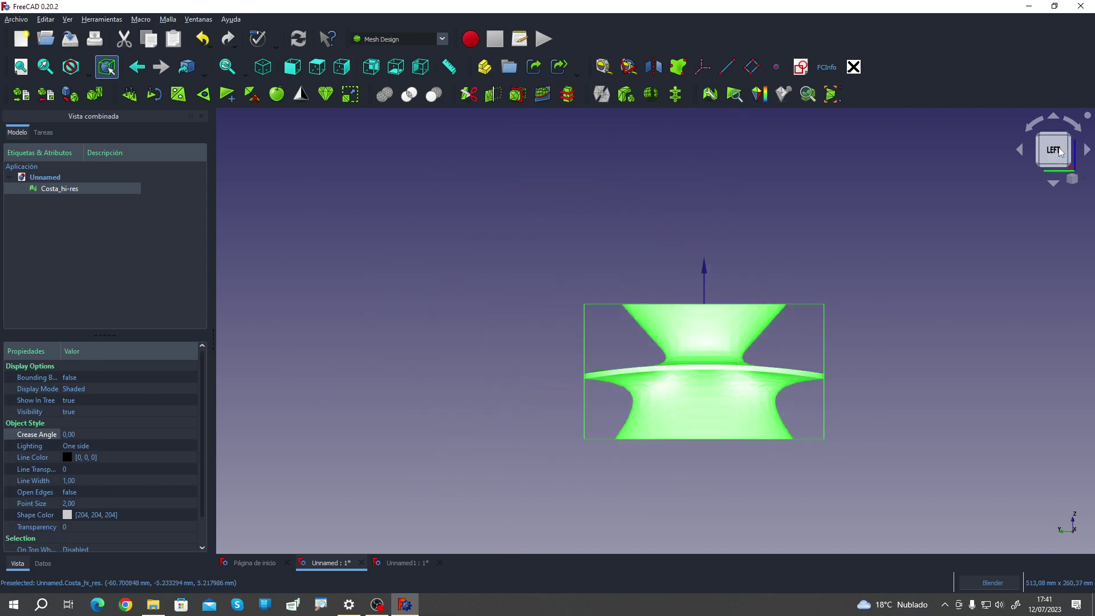
left_click(403, 164)
left_click(801, 67)
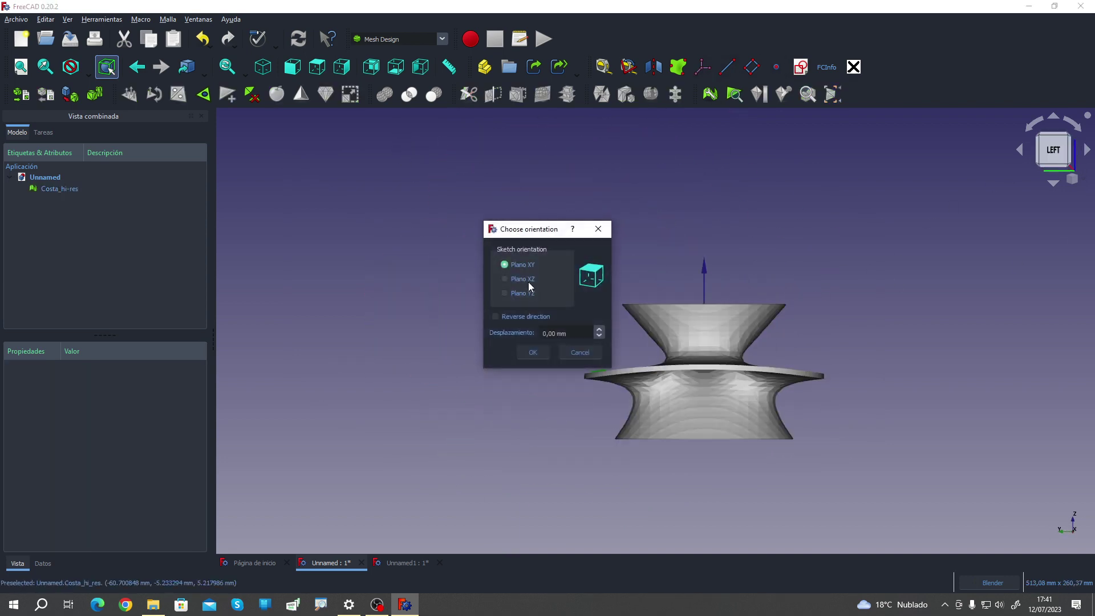
left_click(526, 280)
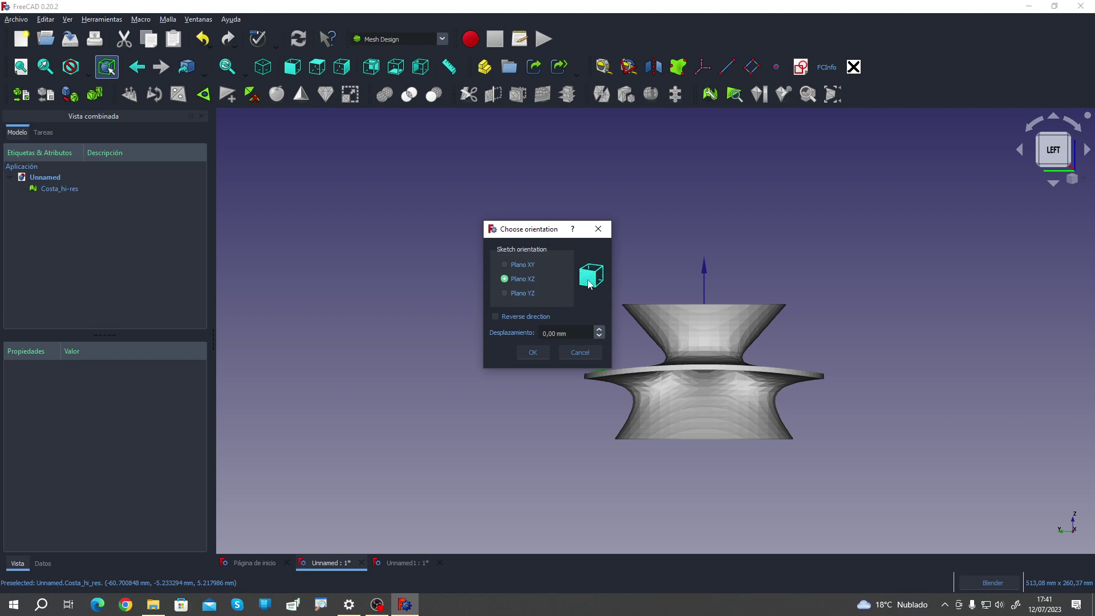
left_click(531, 355)
Step: Draw a vertical line over the mesh's height, check its 78,9572 mm length, and close the sketch
scroll(905, 410, "up", 3)
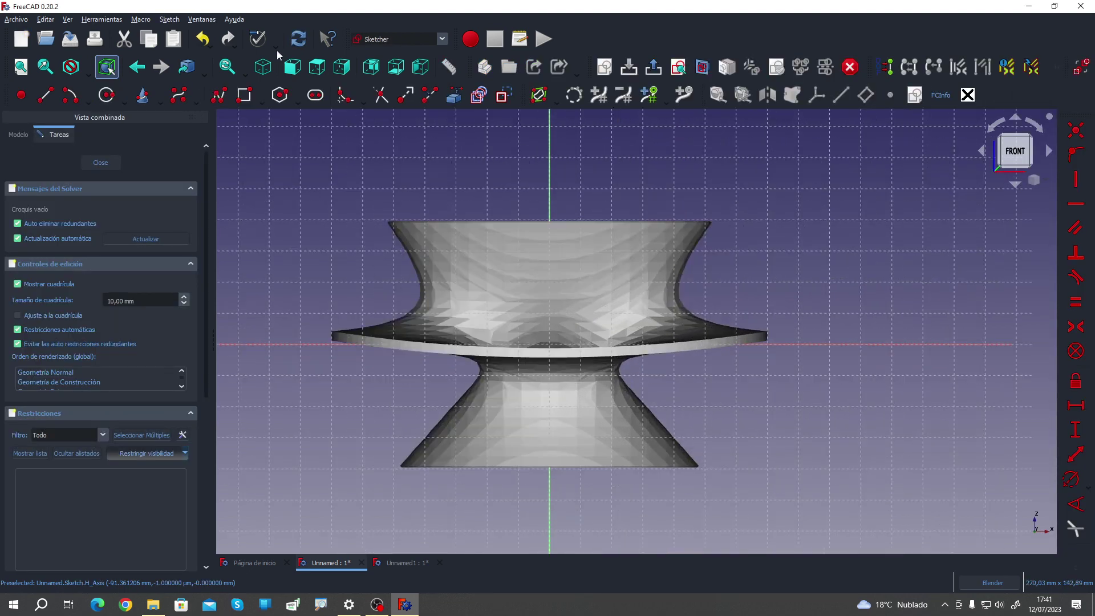
left_click(45, 94)
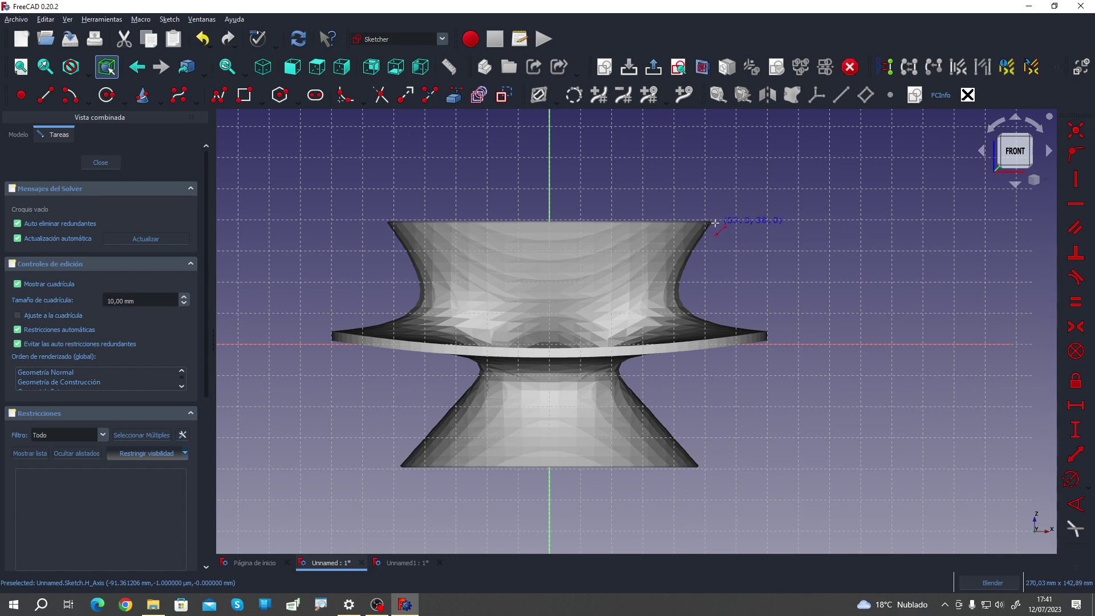
left_click(714, 222)
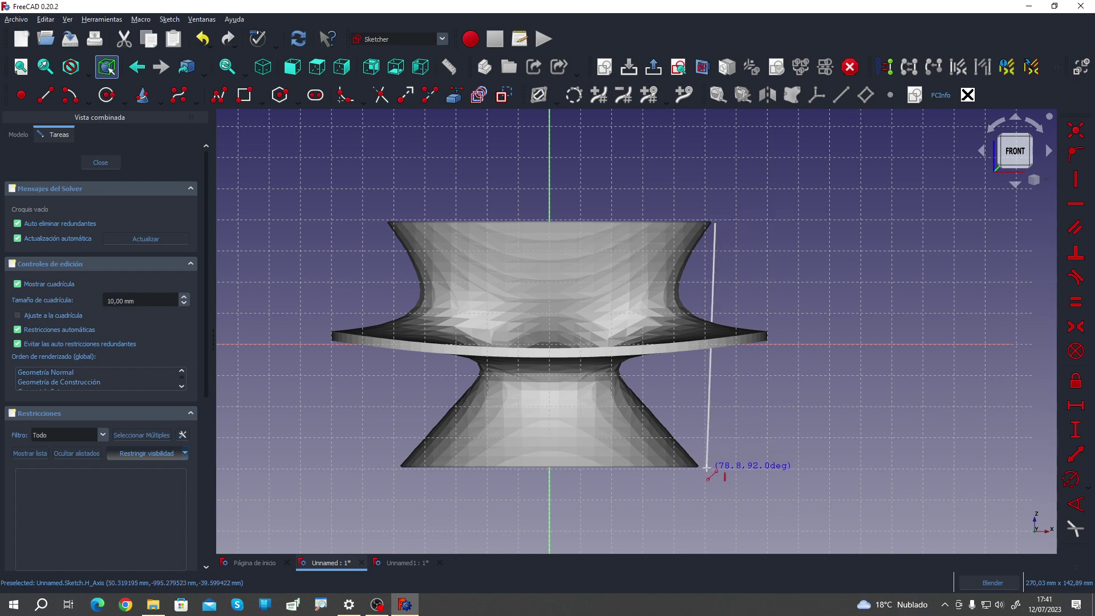
left_click(707, 468)
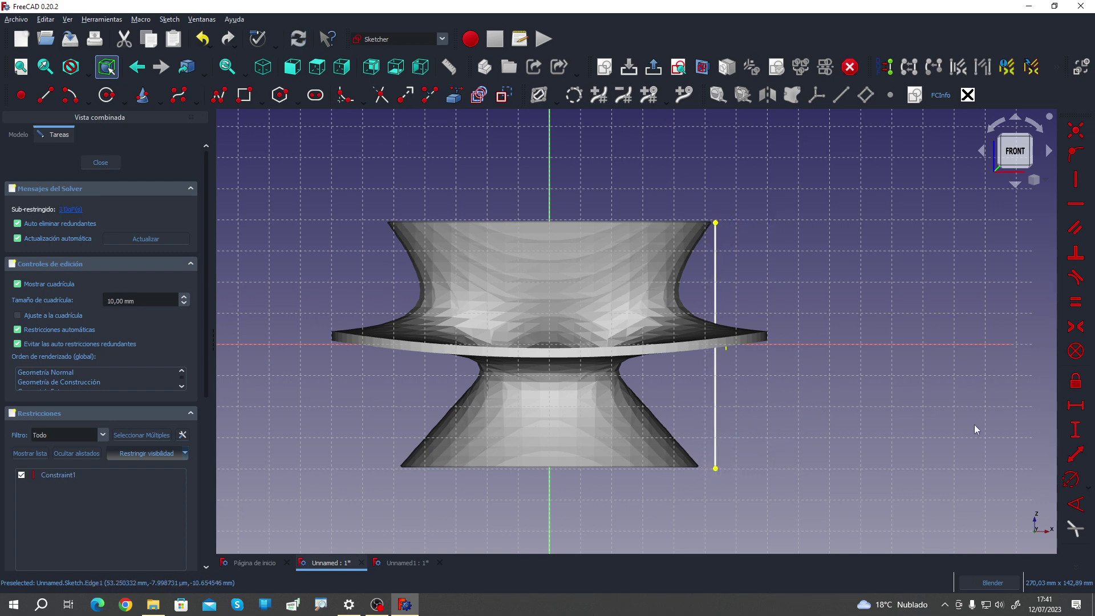
left_click(1077, 434)
left_click(715, 391)
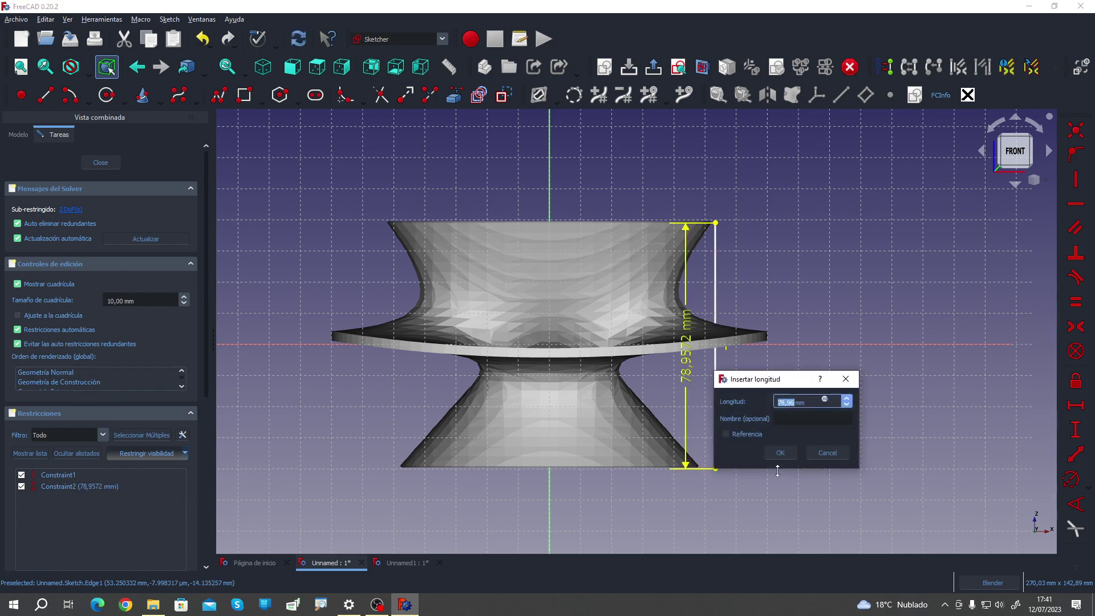
left_click(827, 453)
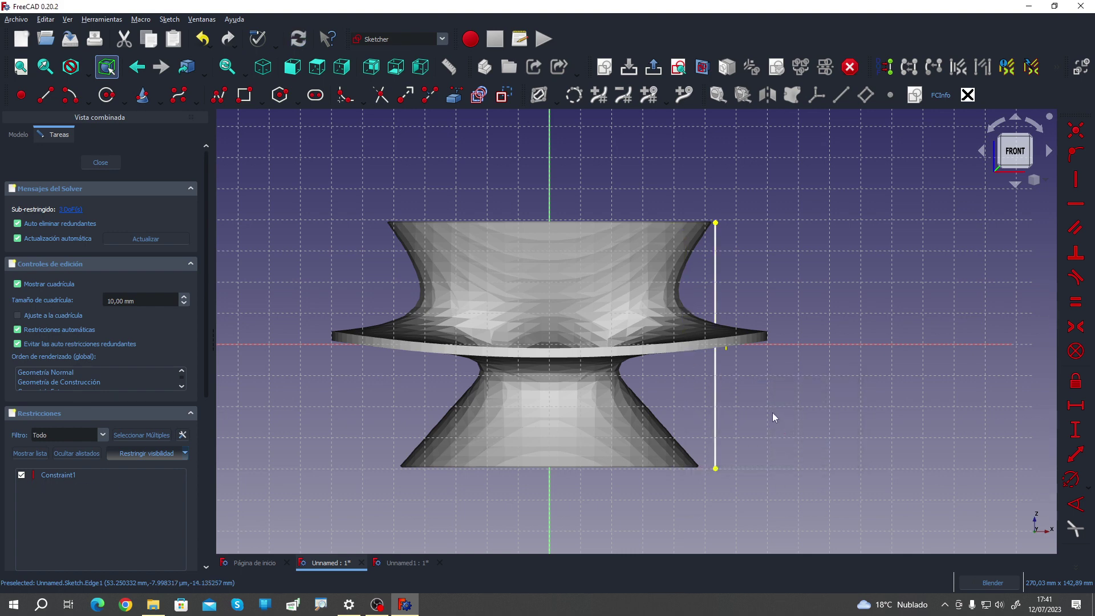
left_click(100, 162)
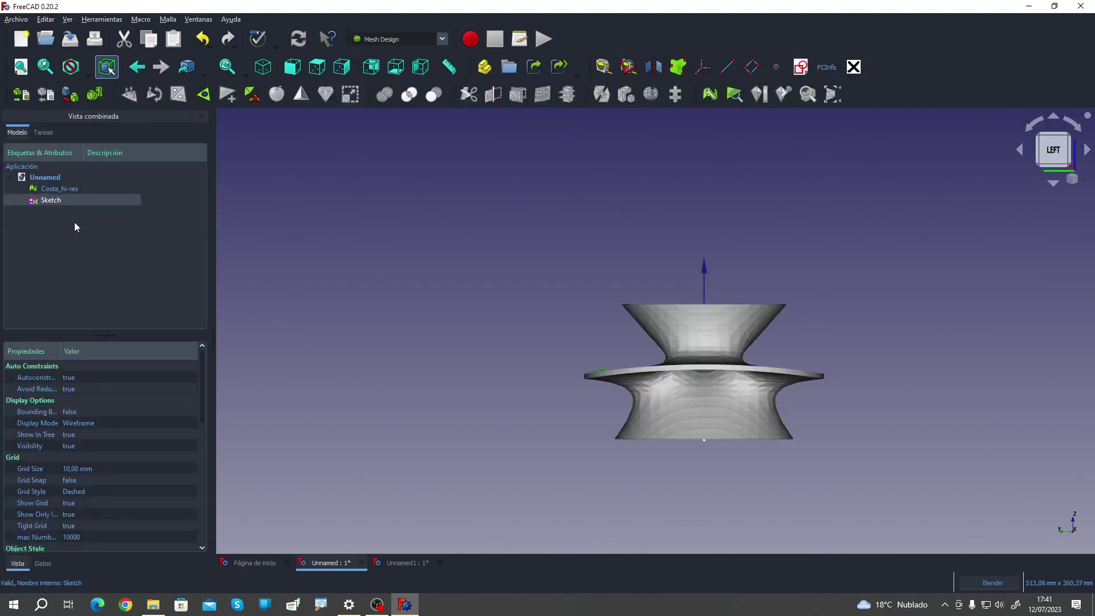
Step: Delete the sketch and show the Costa_hi-res bounds: Min <-70,-70,-39.5>, Max <70,70,39.5>
key("Delete")
middle_click_drag(399, 280, 491, 337)
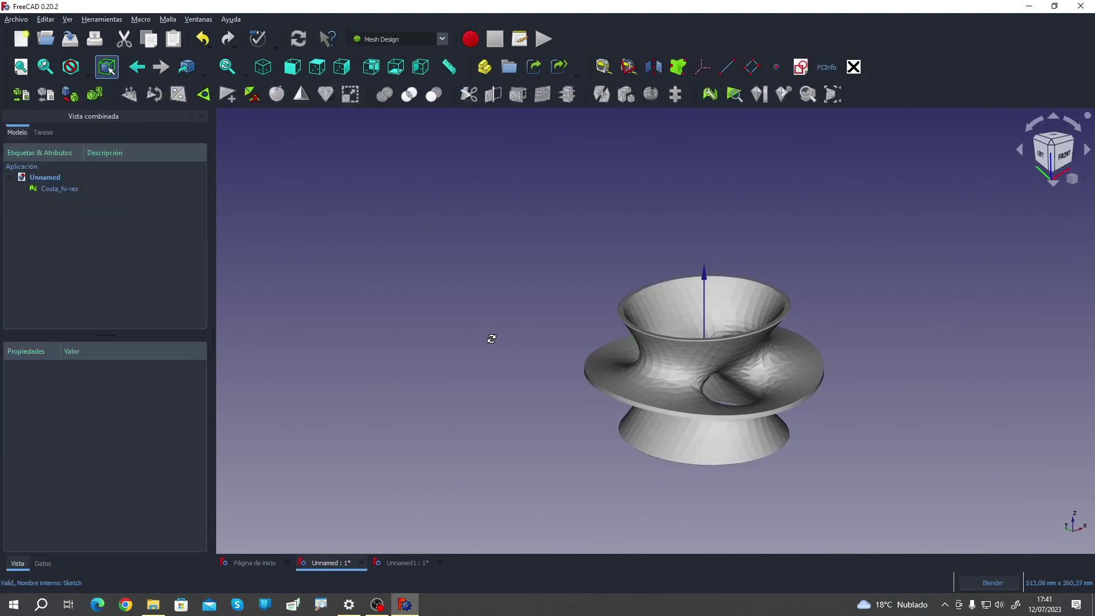
scroll(627, 399, "up", 3)
left_click(57, 188)
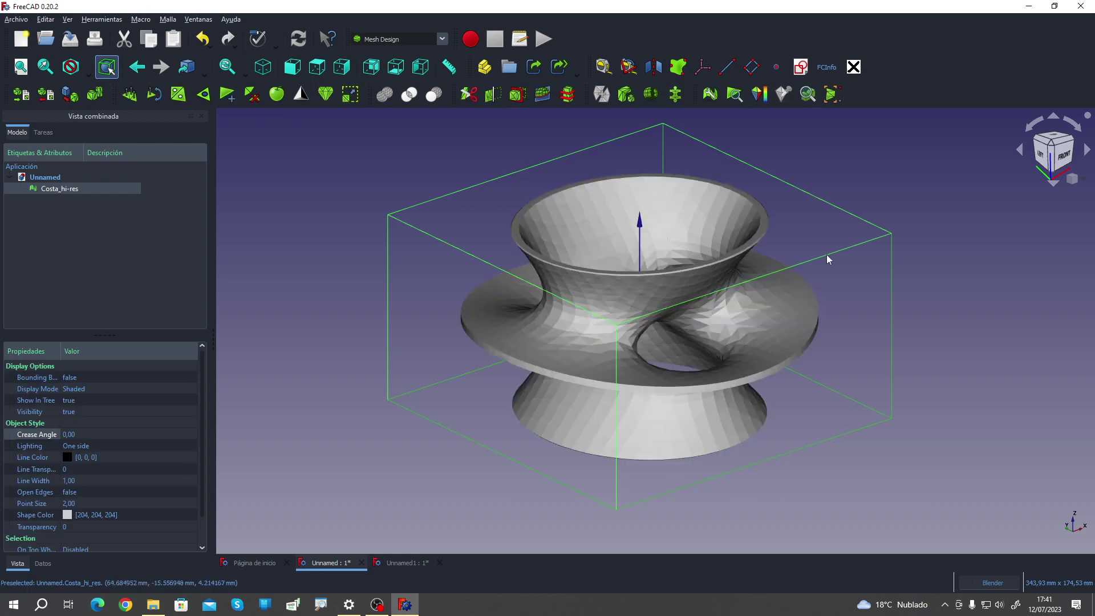
left_click(832, 94)
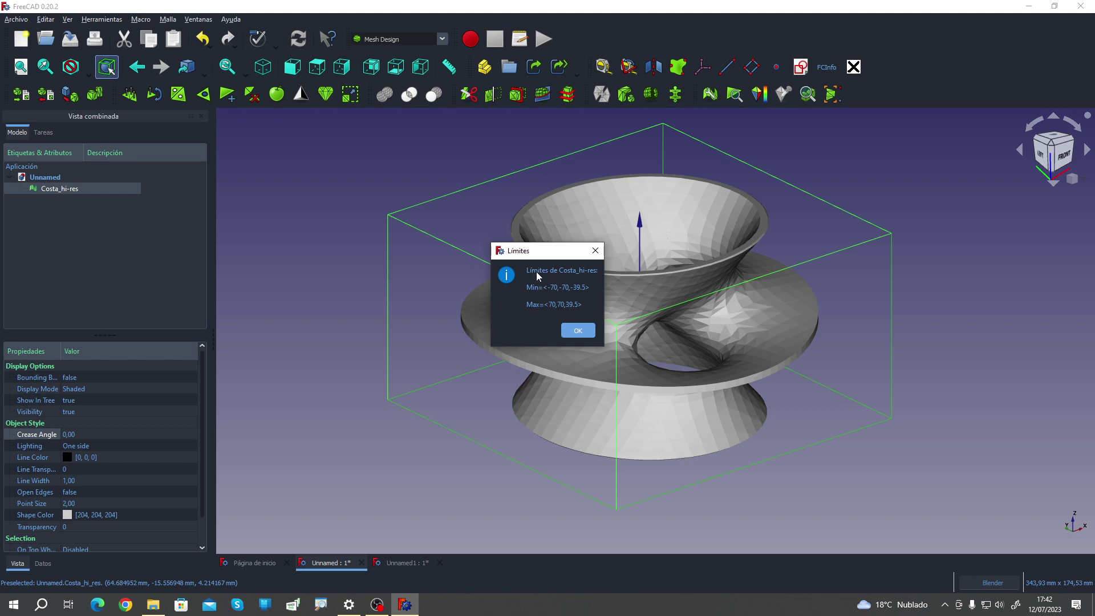
left_click(567, 328)
Step: Reselect the mesh in the 3D view and display its bounding limits again
left_click(591, 261)
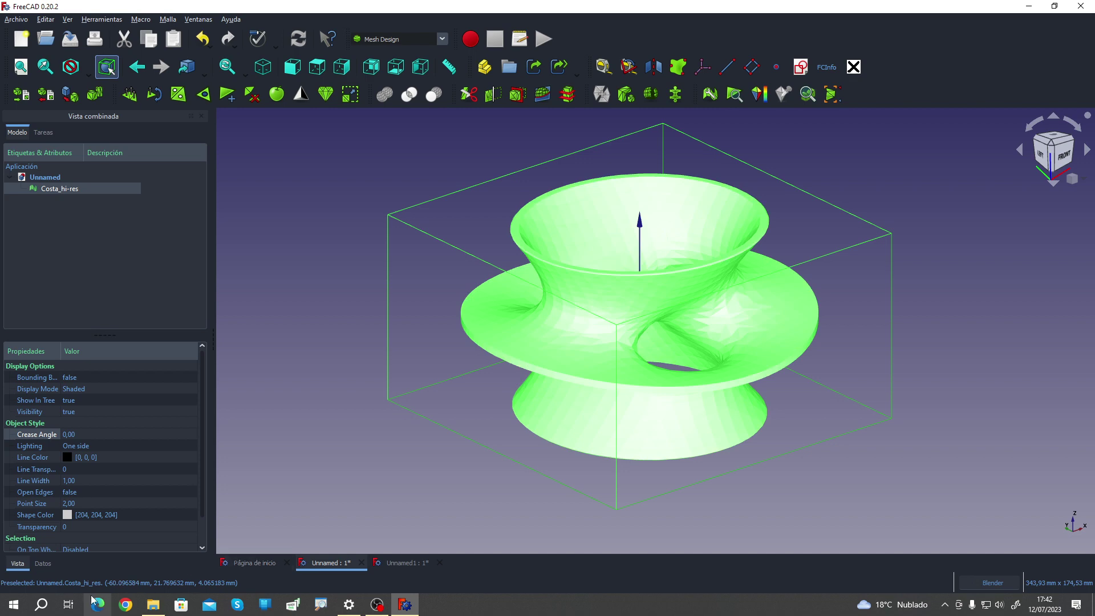
left_click(324, 341)
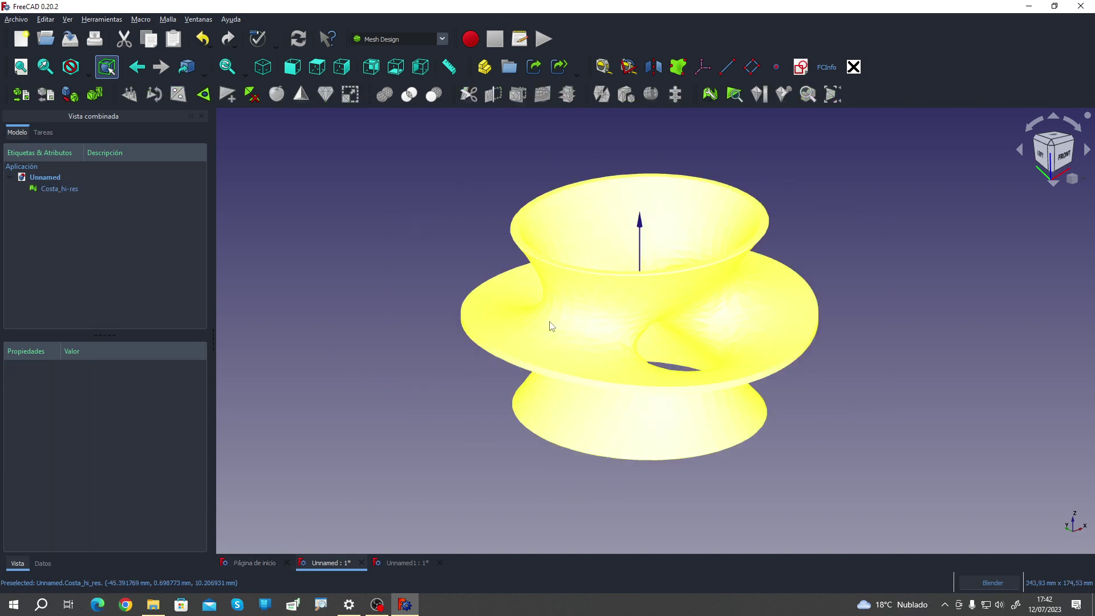
left_click(548, 324)
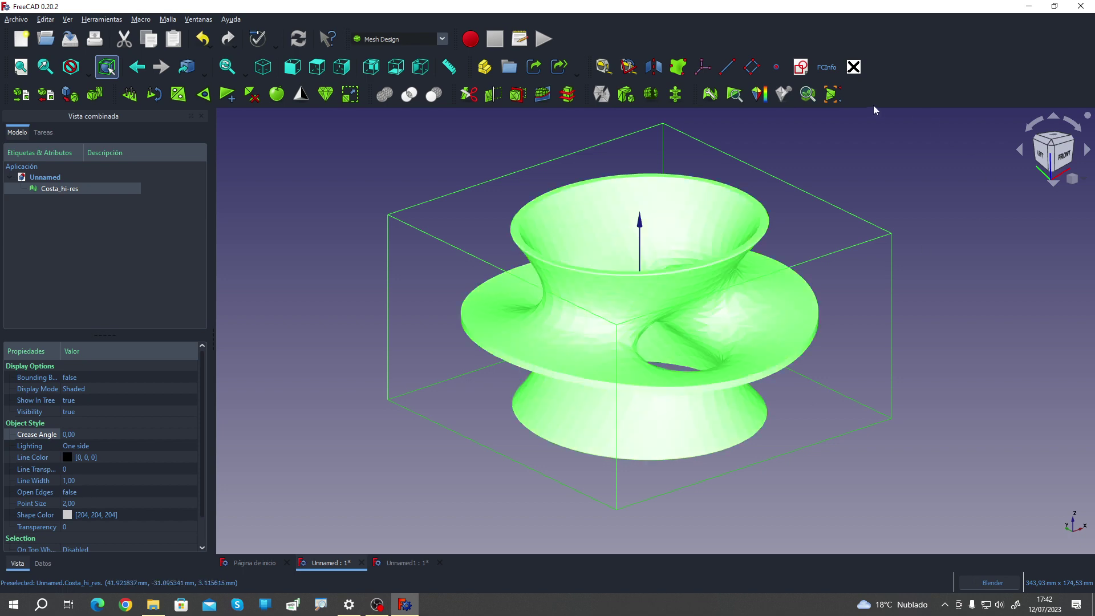
left_click(831, 96)
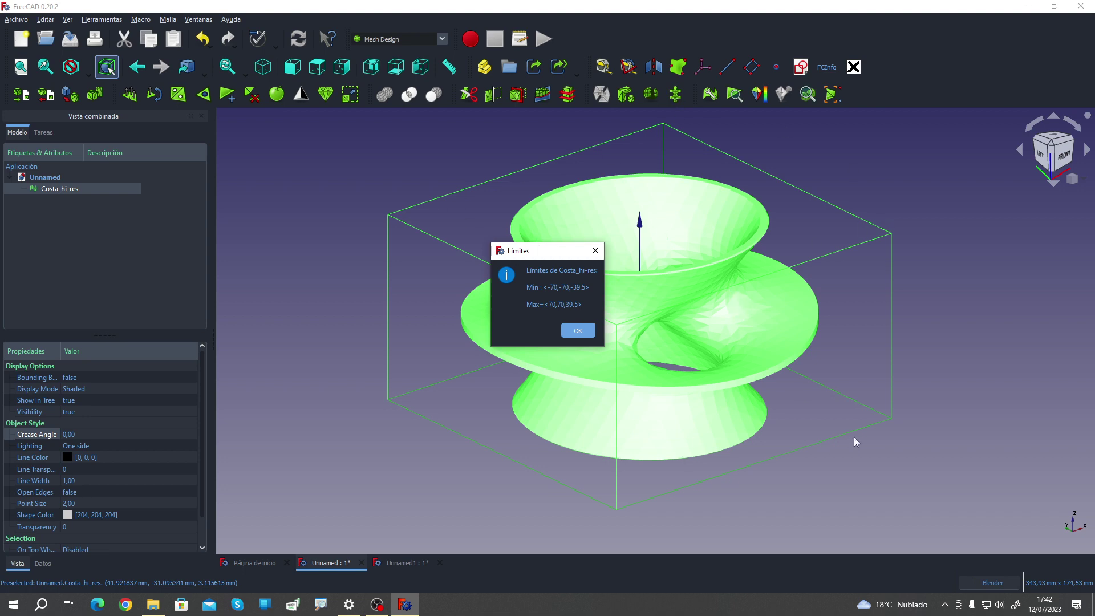
Step: Dismiss the limits report, switch to top view, and create a sketch on the XY plane
left_click(577, 334)
key("2")
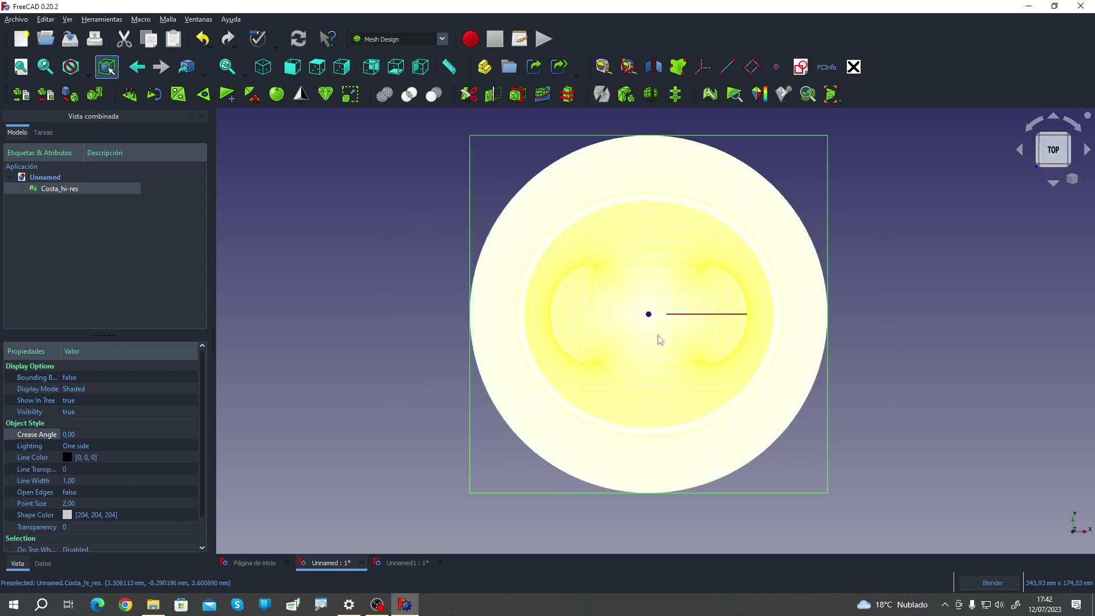
scroll(660, 340, "down", 2)
left_click(659, 340)
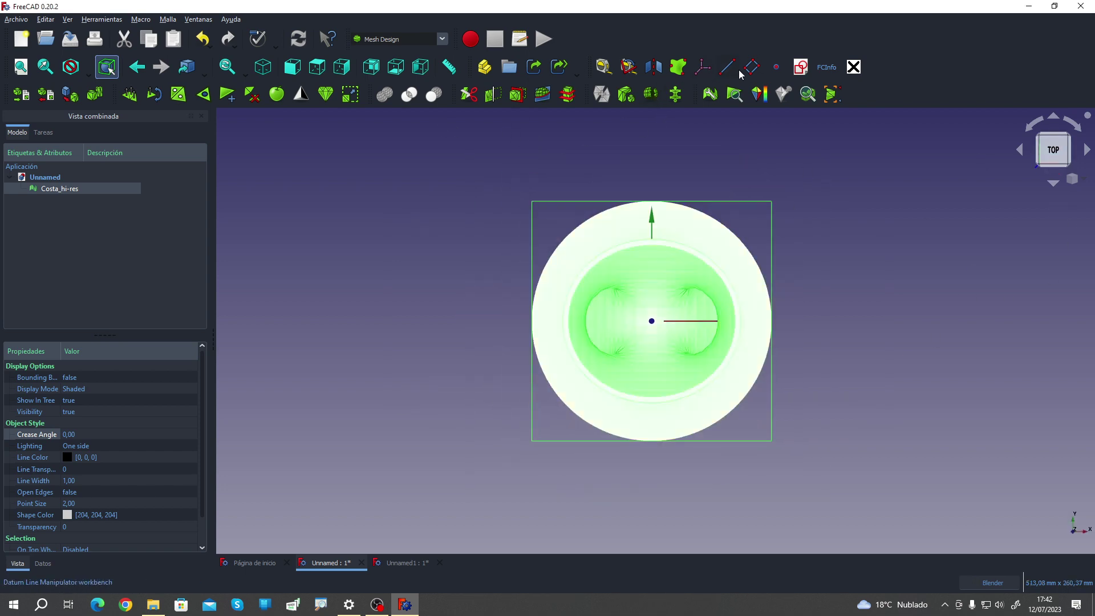
left_click(801, 66)
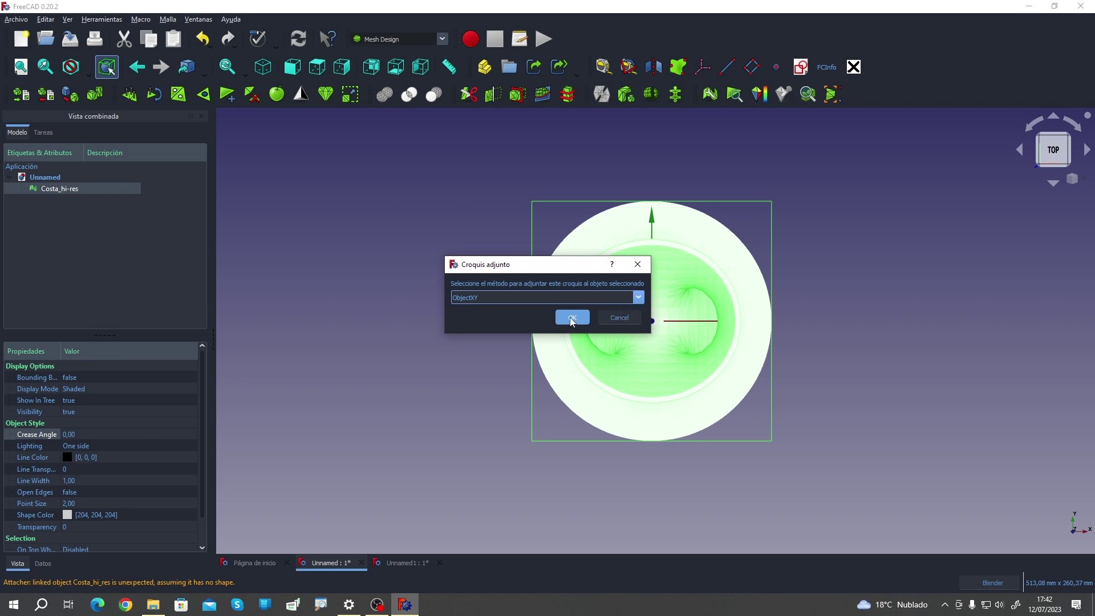
left_click(620, 318)
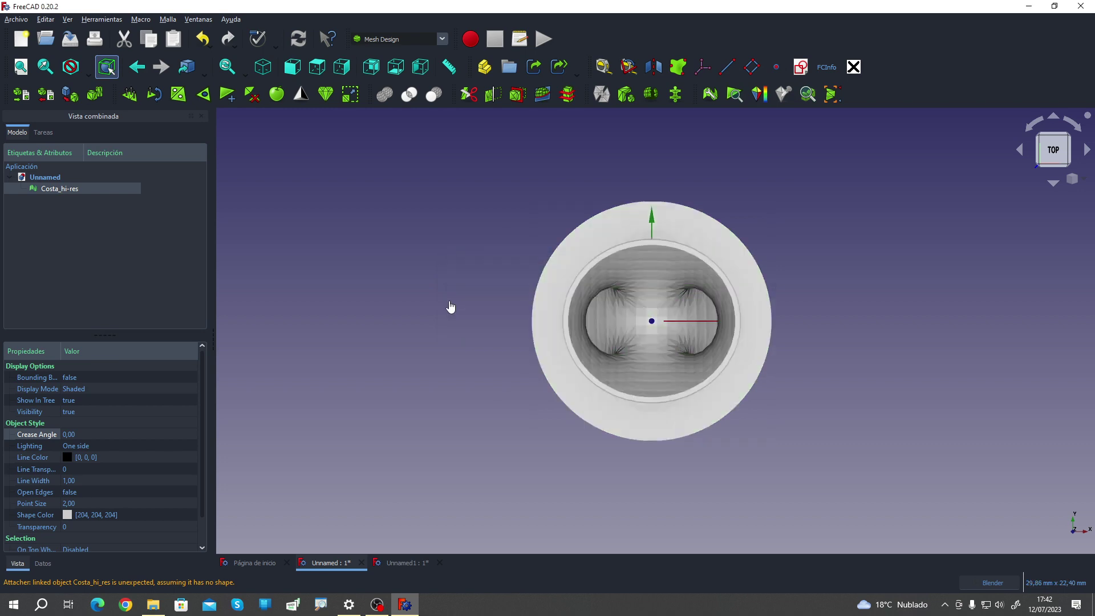
left_click(801, 67)
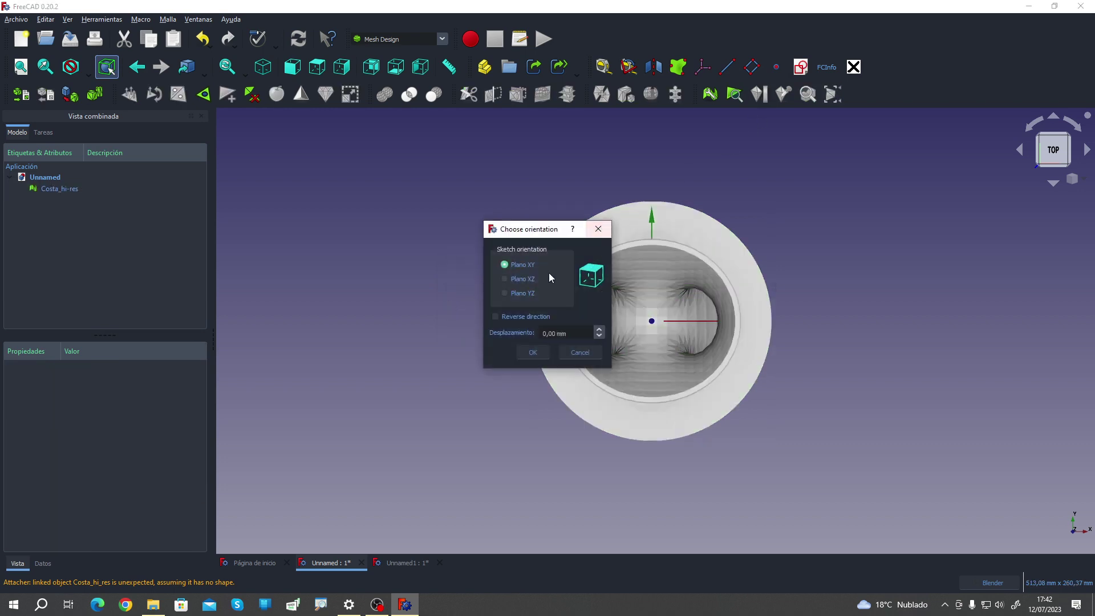
left_click(526, 352)
Step: Draw a vertical line across the outer circle, check its 140,474 mm length, and close the sketch
scroll(766, 308, "up", 2)
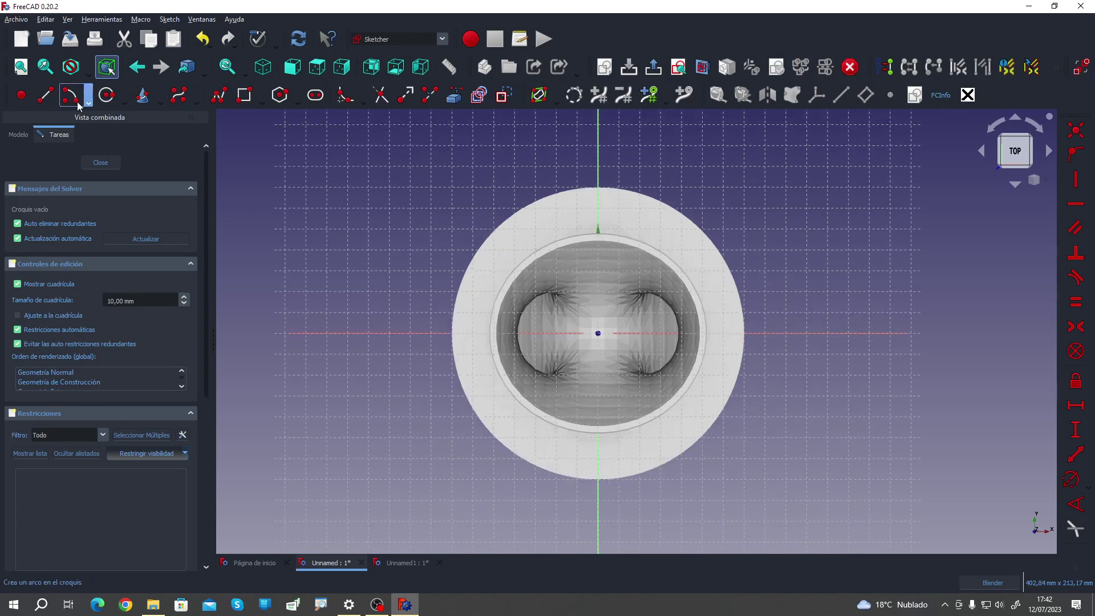
left_click(46, 95)
left_click(596, 190)
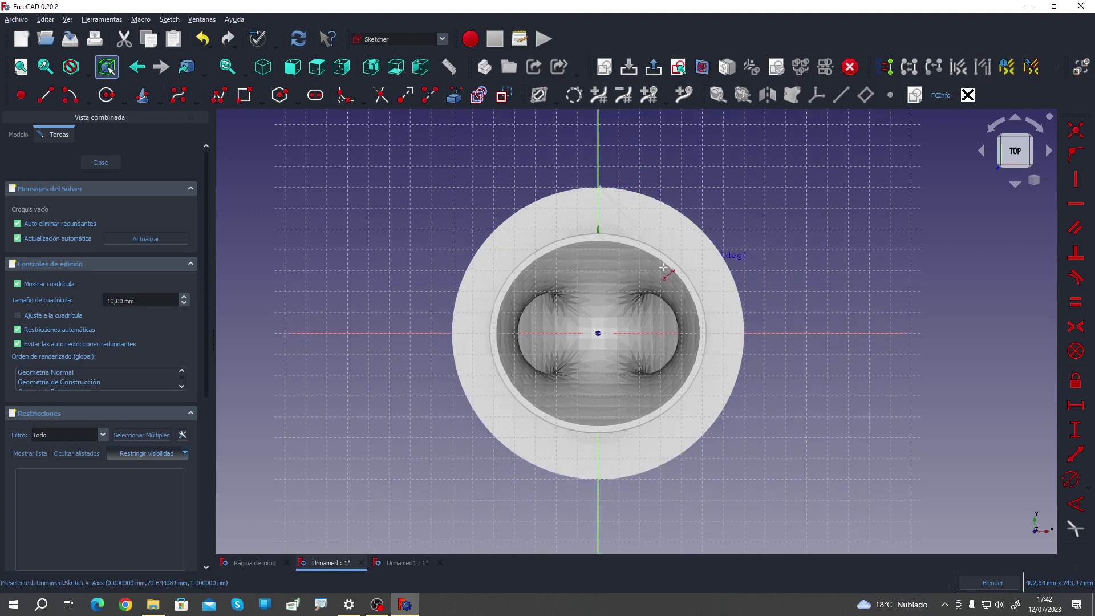
left_click(598, 479)
left_click(1076, 431)
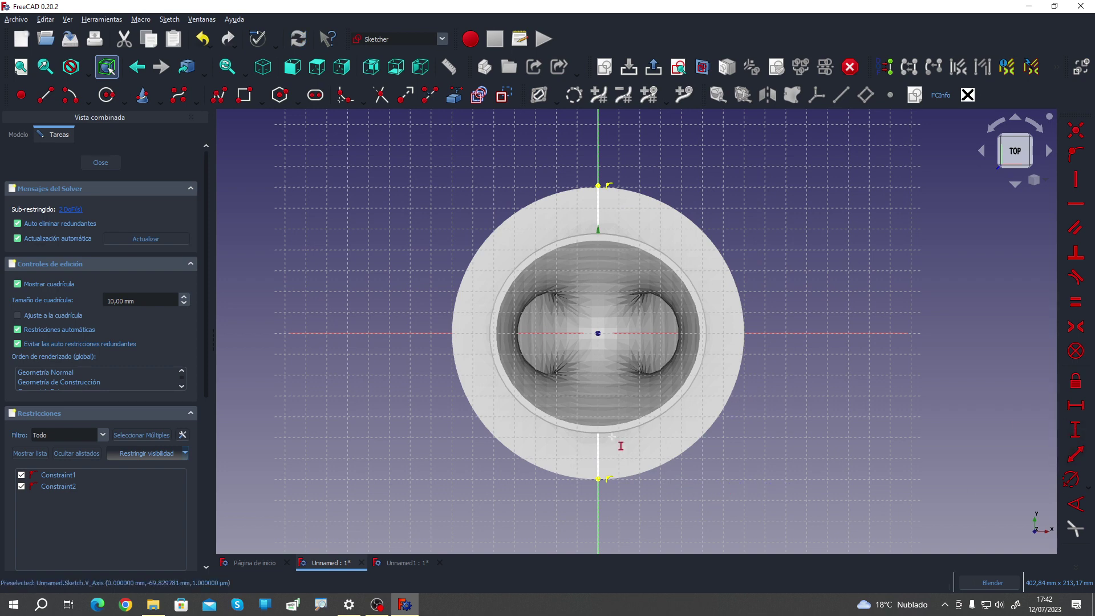
left_click(597, 449)
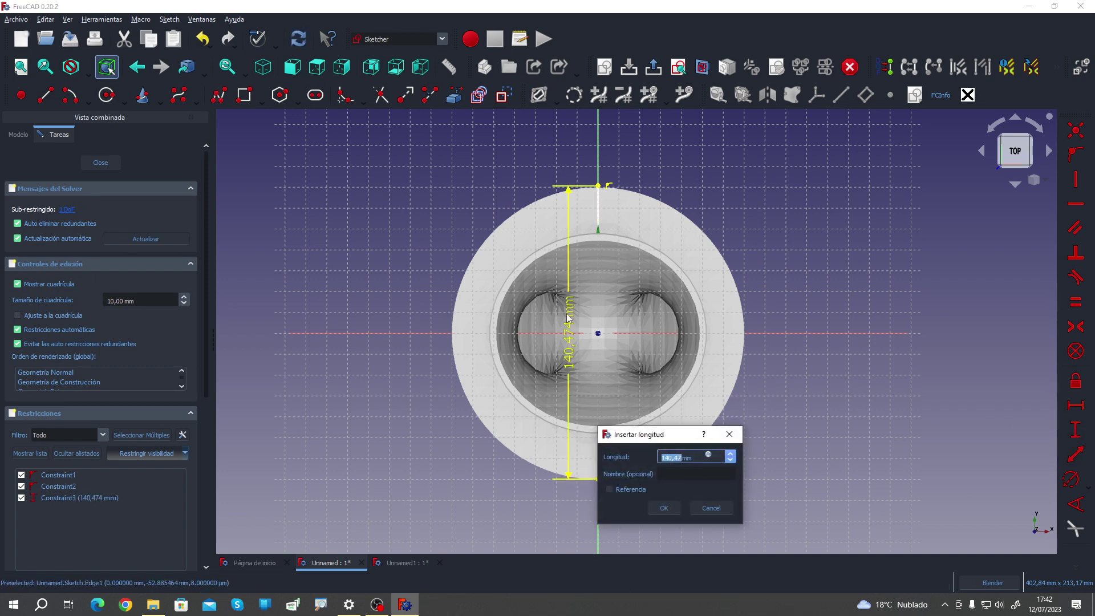
left_click(721, 507)
key("0")
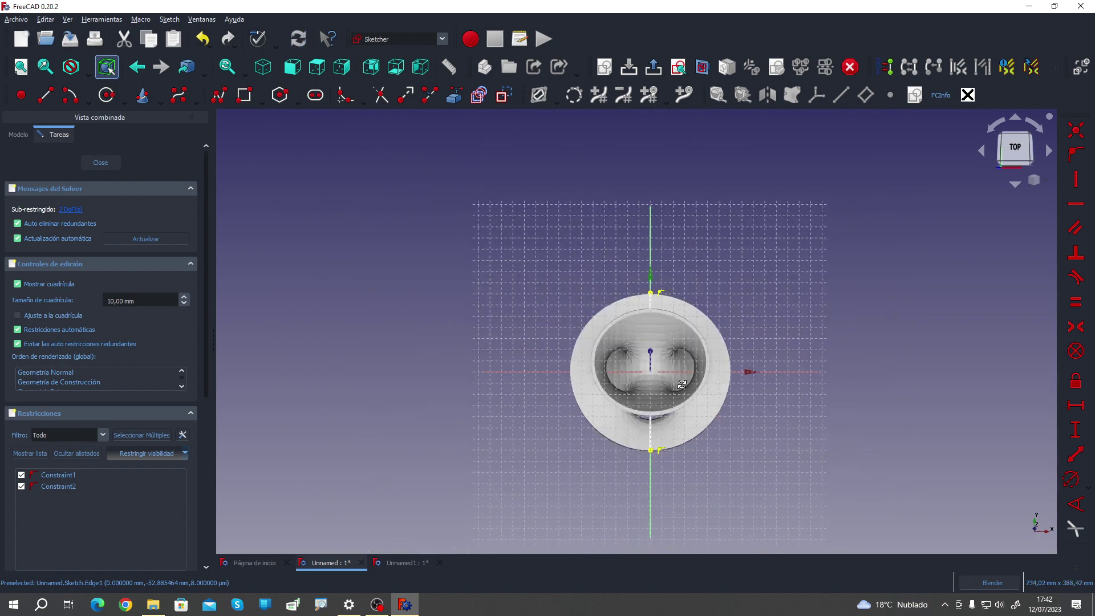
left_click(98, 161)
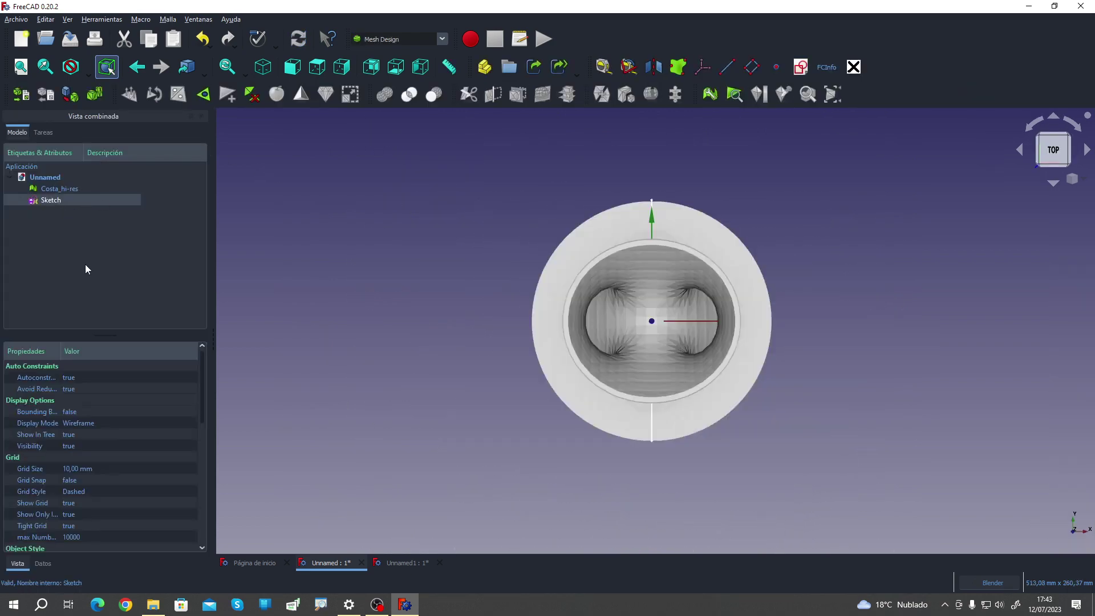
Step: Delete the sketch and fit Costa_hi-res in an isometric view
key("Delete")
key("0")
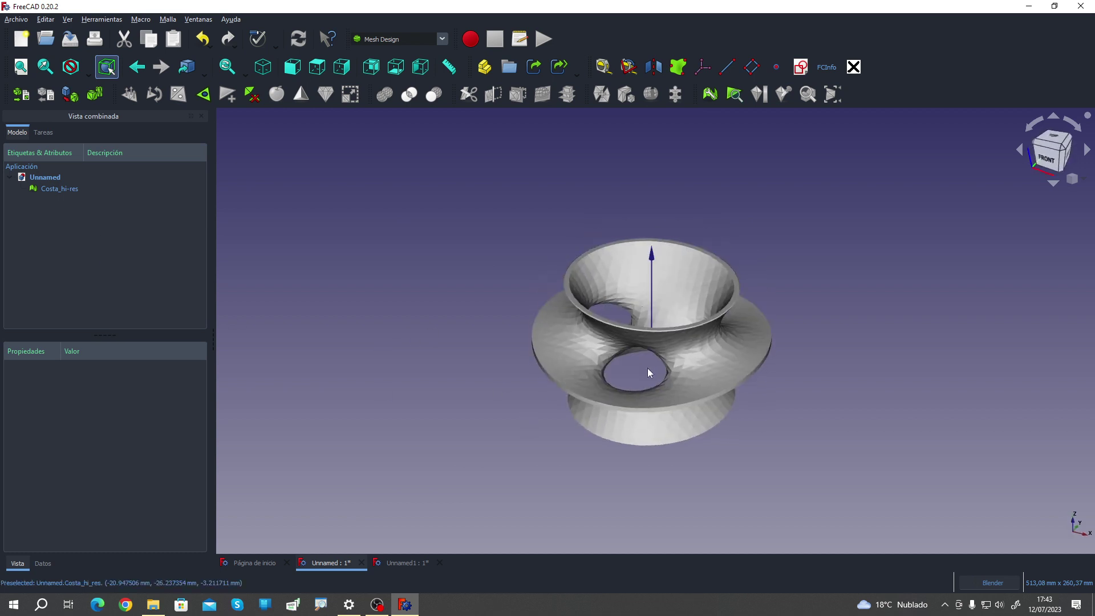
key("v")
key("f")
Step: Recheck the Costa_hi-res bounds, dismiss the report, and deselect the mesh
left_click(36, 191)
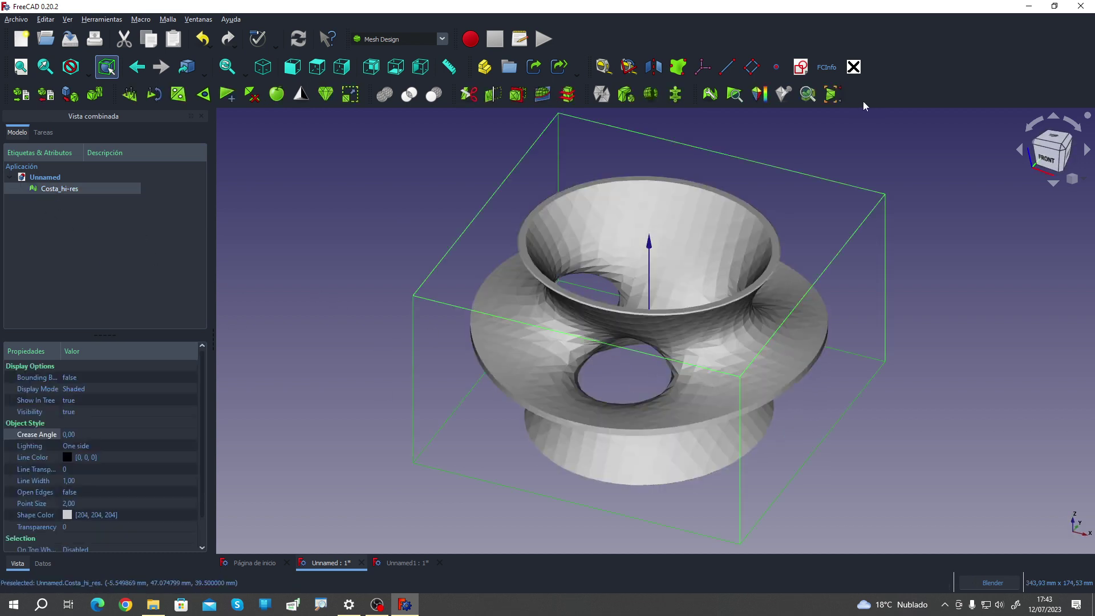
left_click(833, 94)
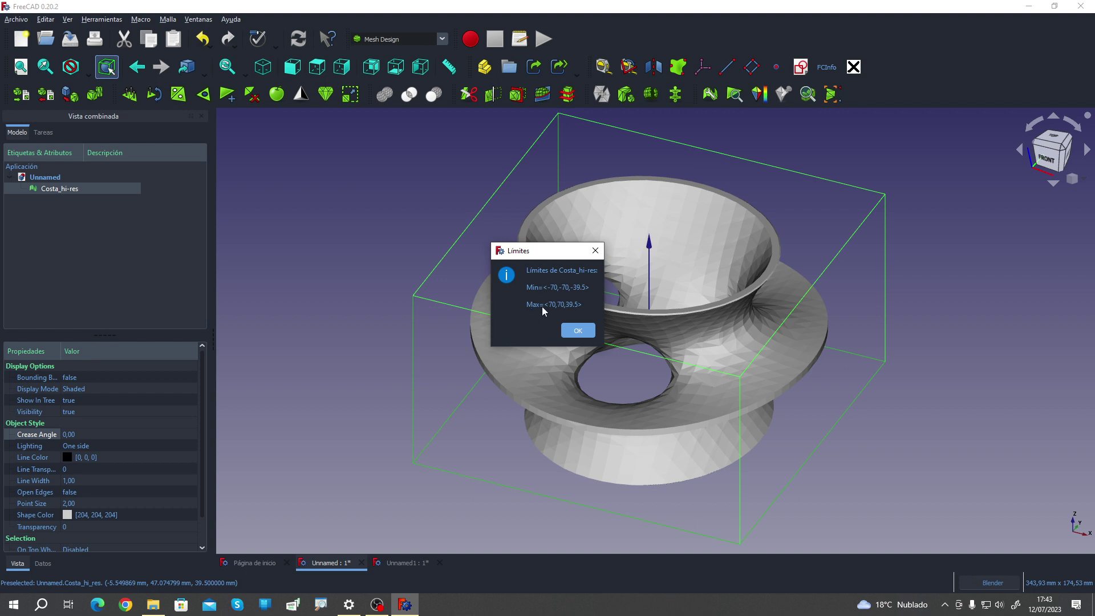
left_click(581, 332)
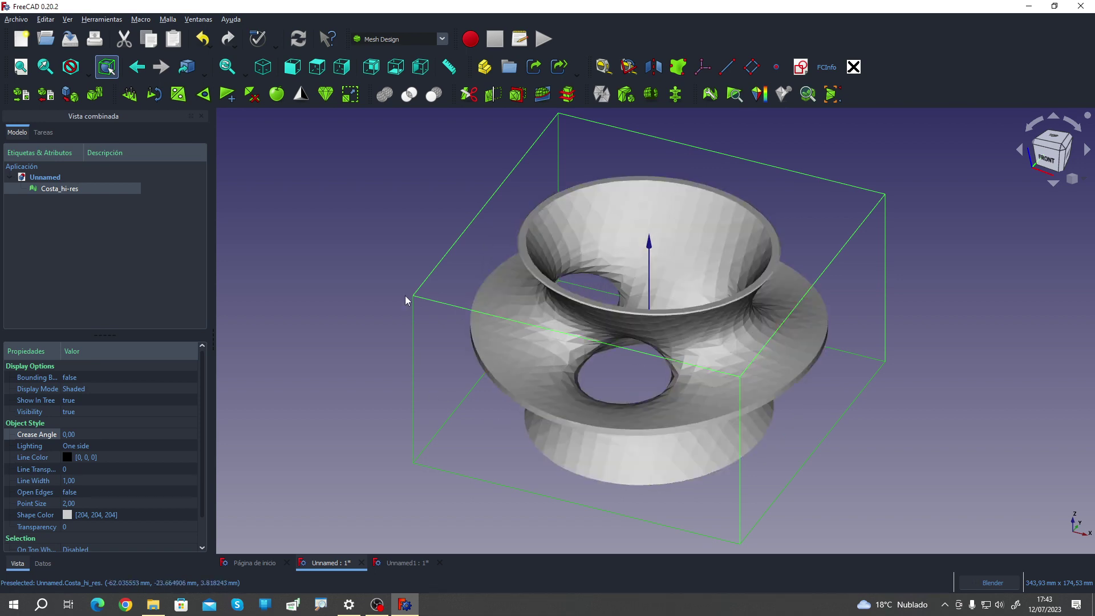
scroll(431, 264, "down", 1)
scroll(406, 240, "down", 3)
left_click(396, 256)
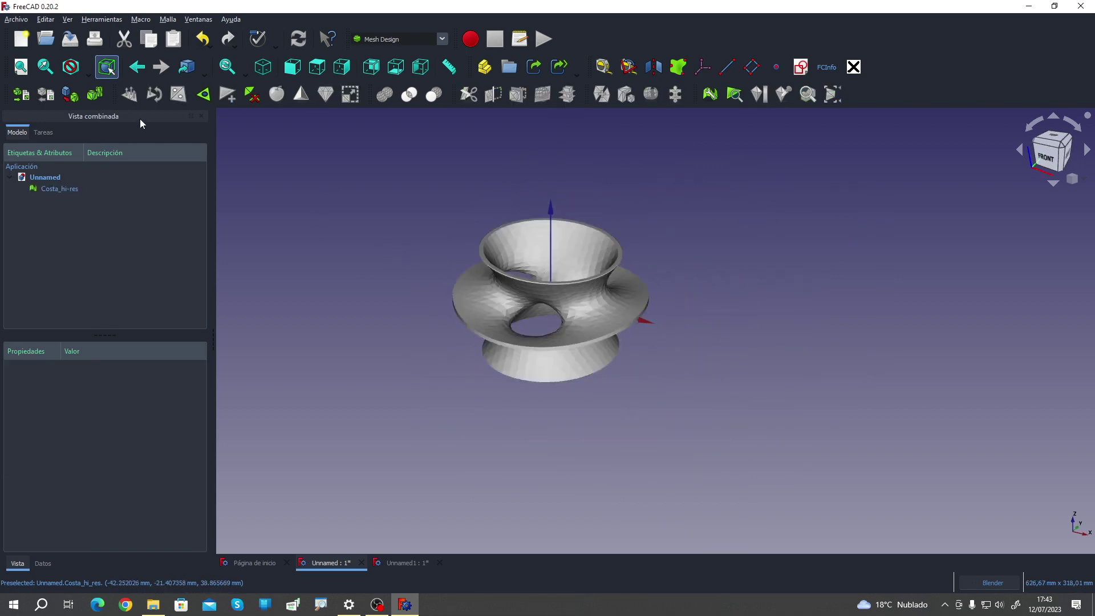
Step: Create a 10 mm mesh cube with the Regular solid tool
left_click(102, 97)
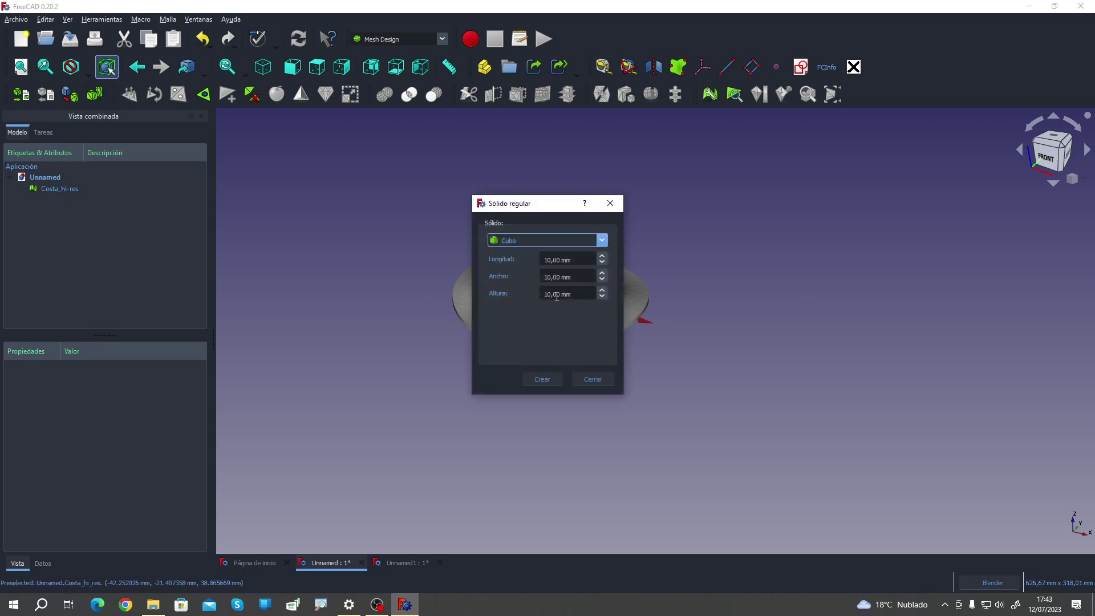
left_click(553, 385)
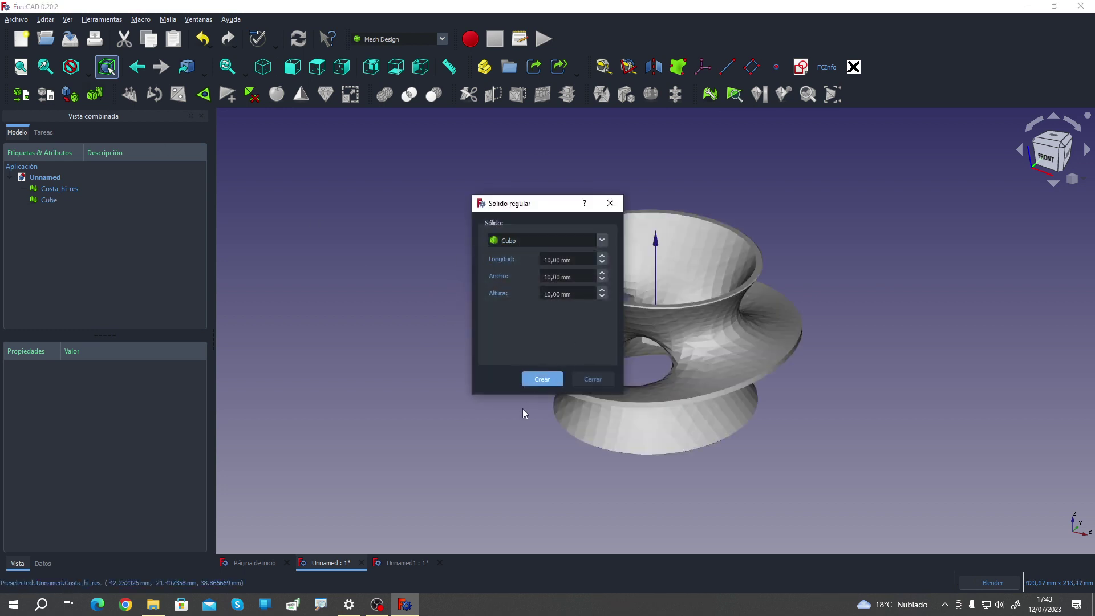
left_click(592, 380)
left_click(595, 380)
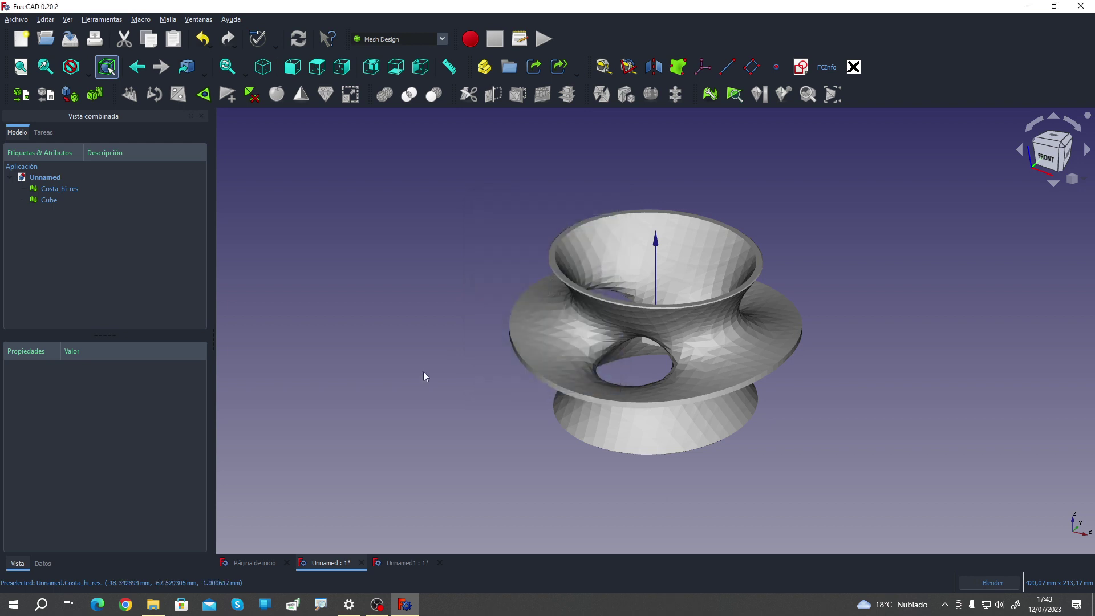
Step: Hide Costa_hi-res and check the Cube's bounds, <-5,-5,-5> to <5,5,5>
left_click(57, 189)
key("space")
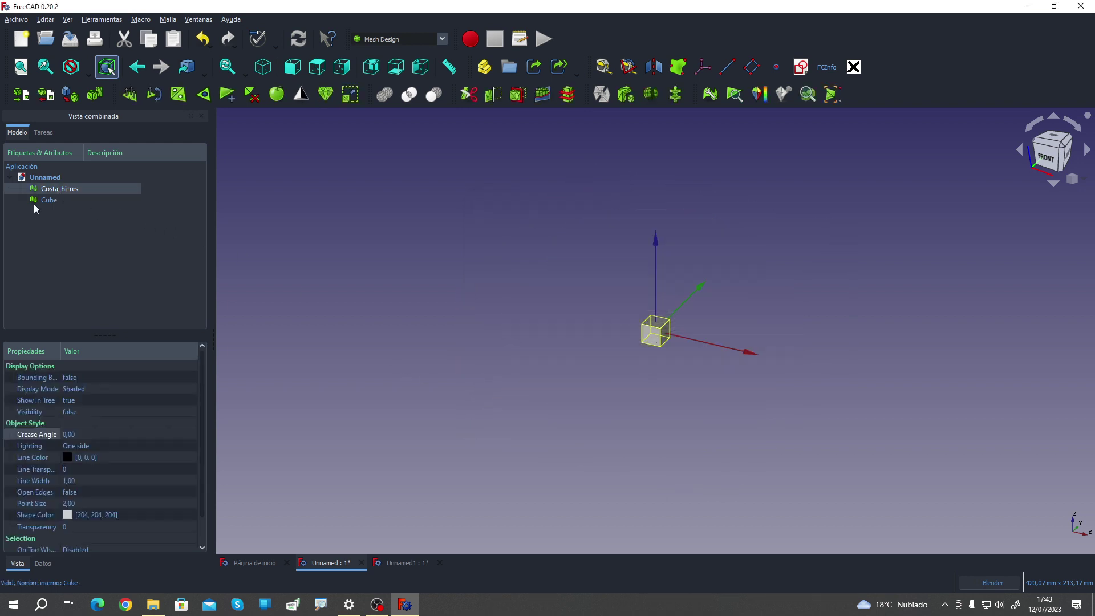
left_click(46, 218)
key("space")
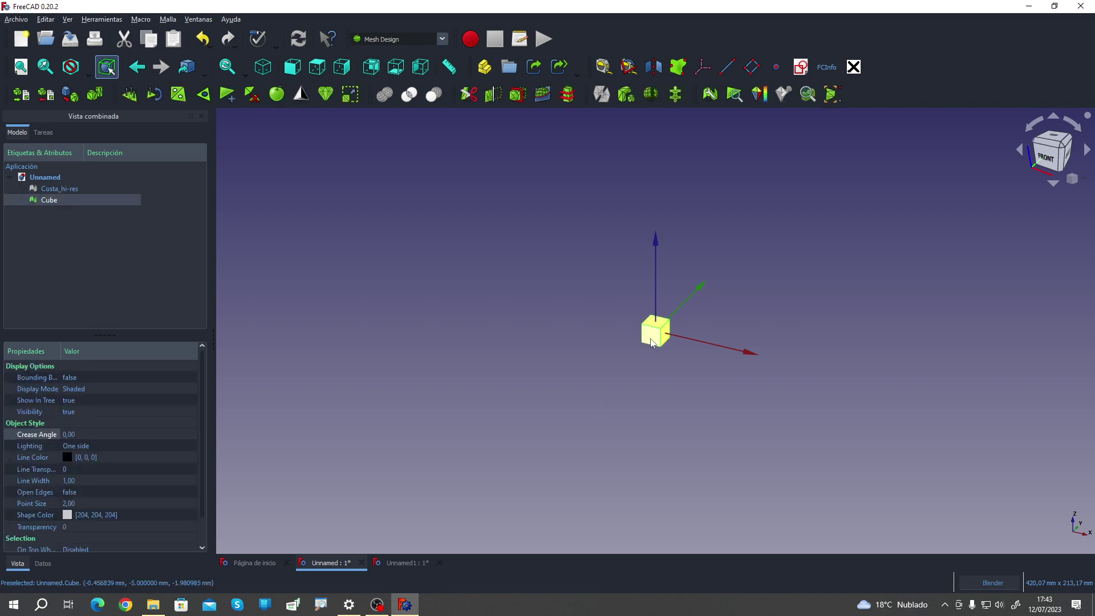
scroll(689, 309, "up", 5)
scroll(689, 308, "up", 2)
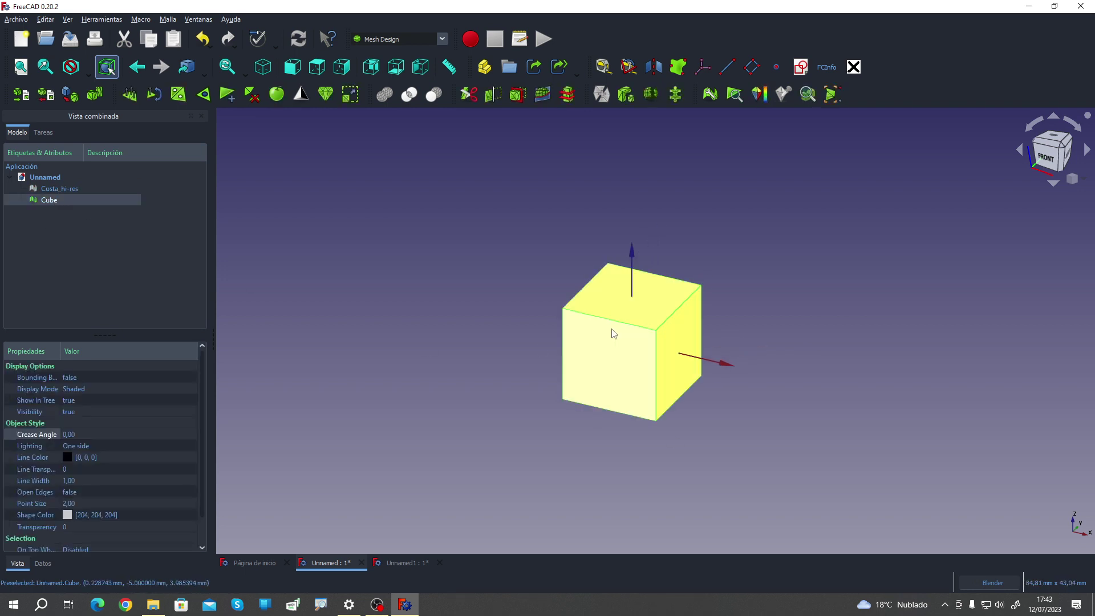
left_click(832, 94)
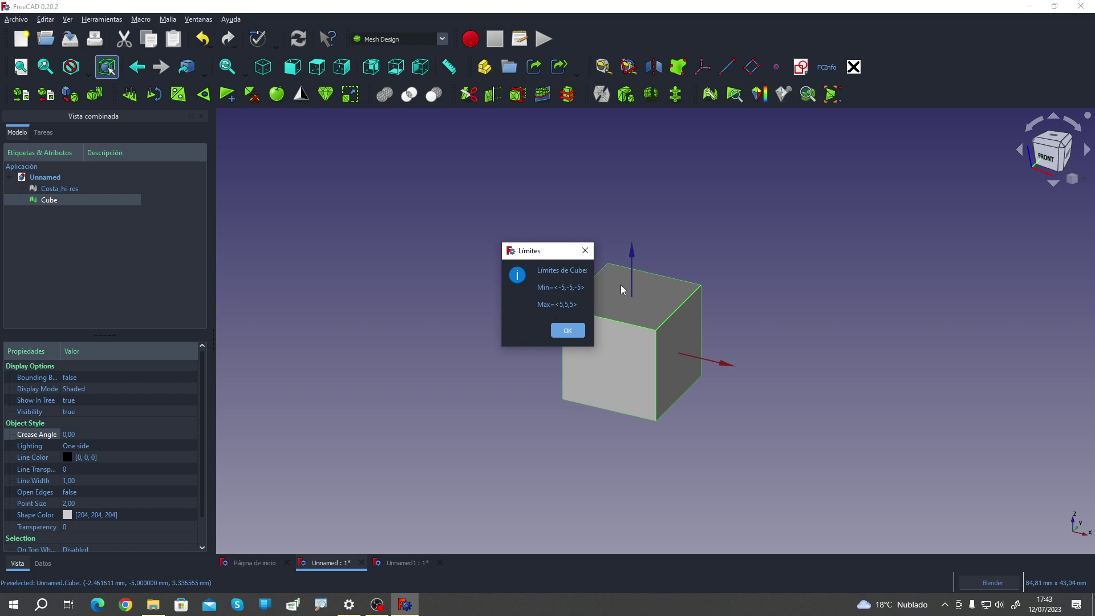
left_click(567, 331)
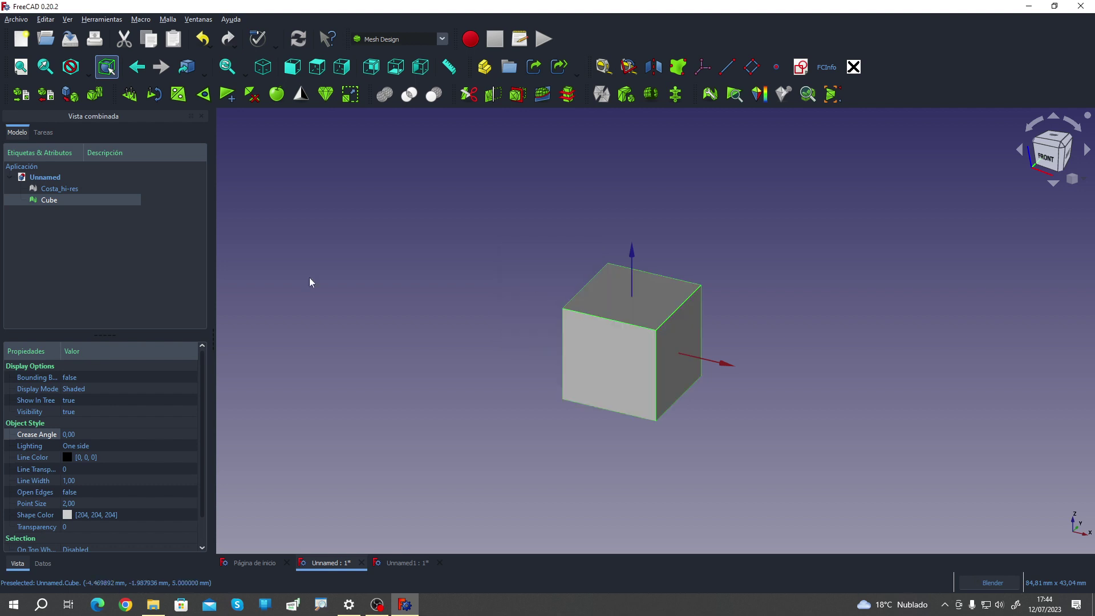
Step: Delete the test Cube from the model tree
left_click(115, 258)
left_click(37, 202)
key("Delete")
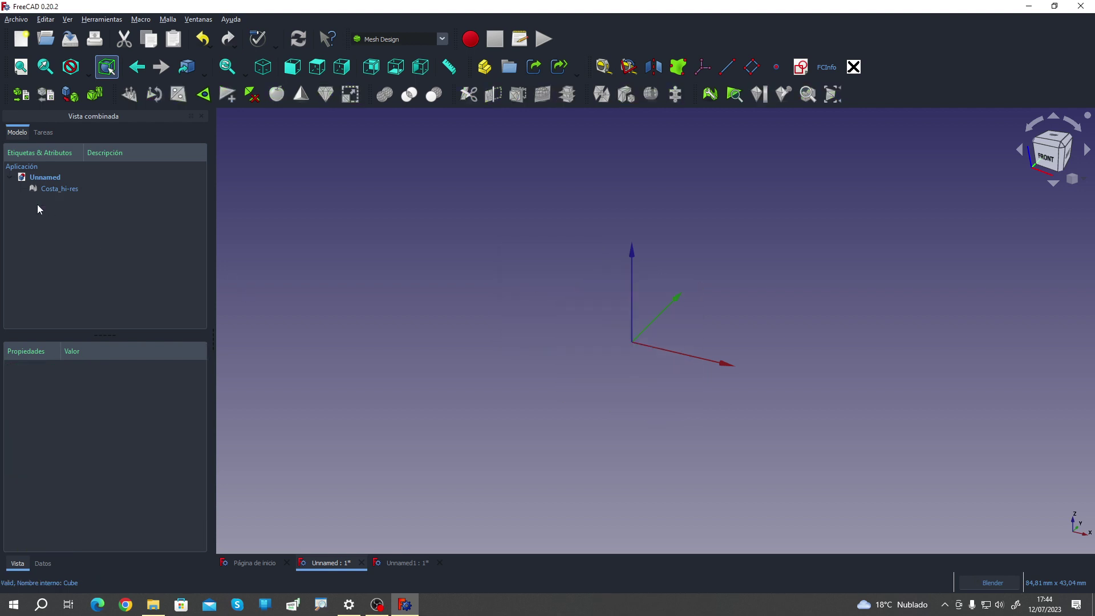
Step: Create a mesh Torus with Radio 1 10 mm, Radio 2 2 mm and sampling 50
left_click(95, 94)
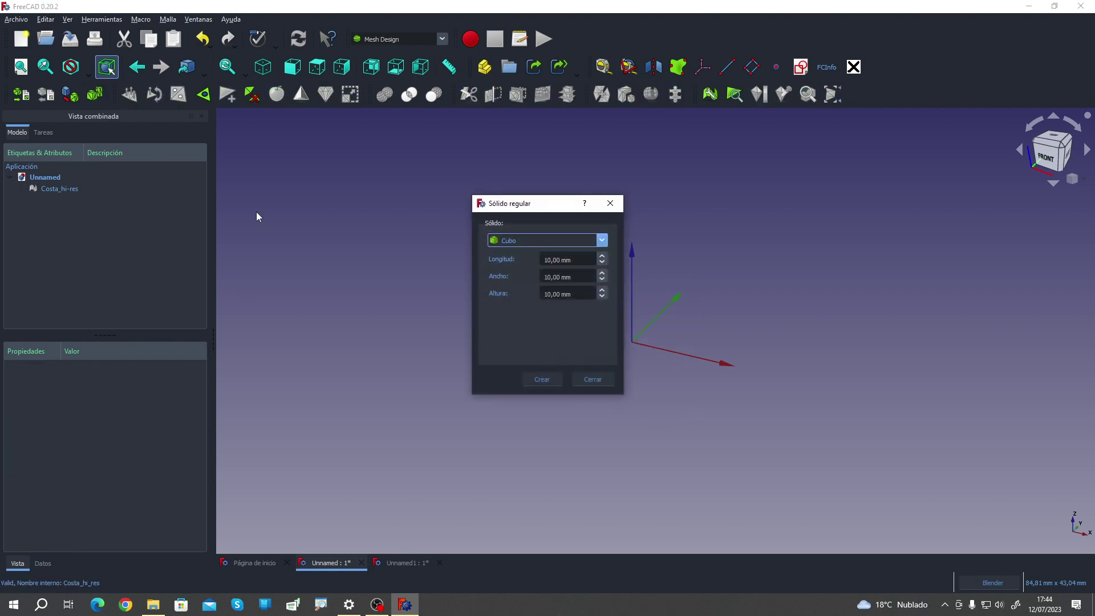
left_click(541, 241)
left_click(516, 298)
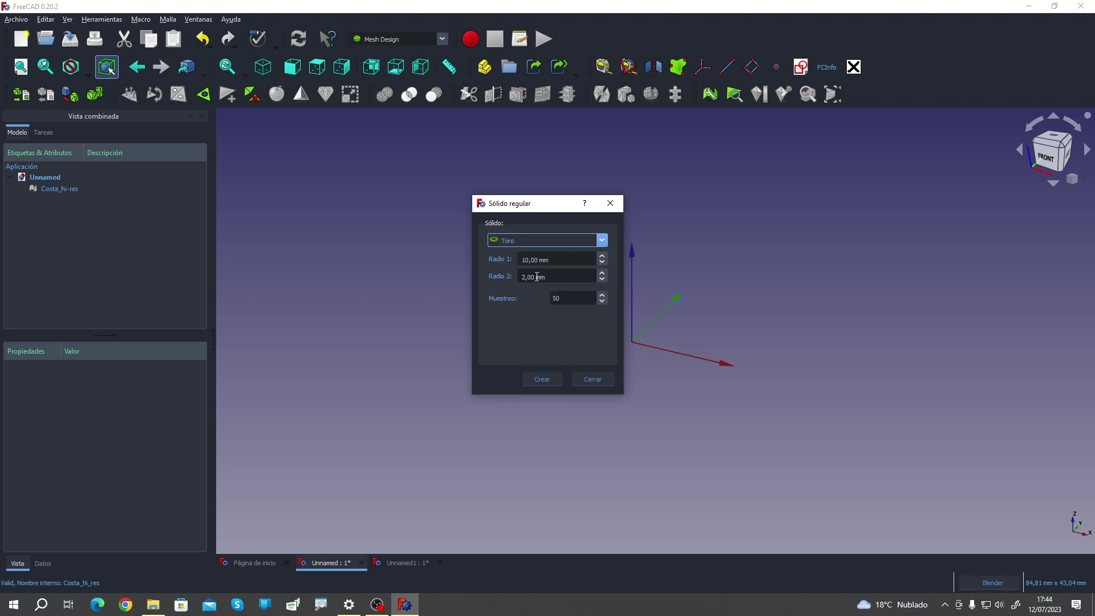
left_click(537, 277)
double_click(537, 277)
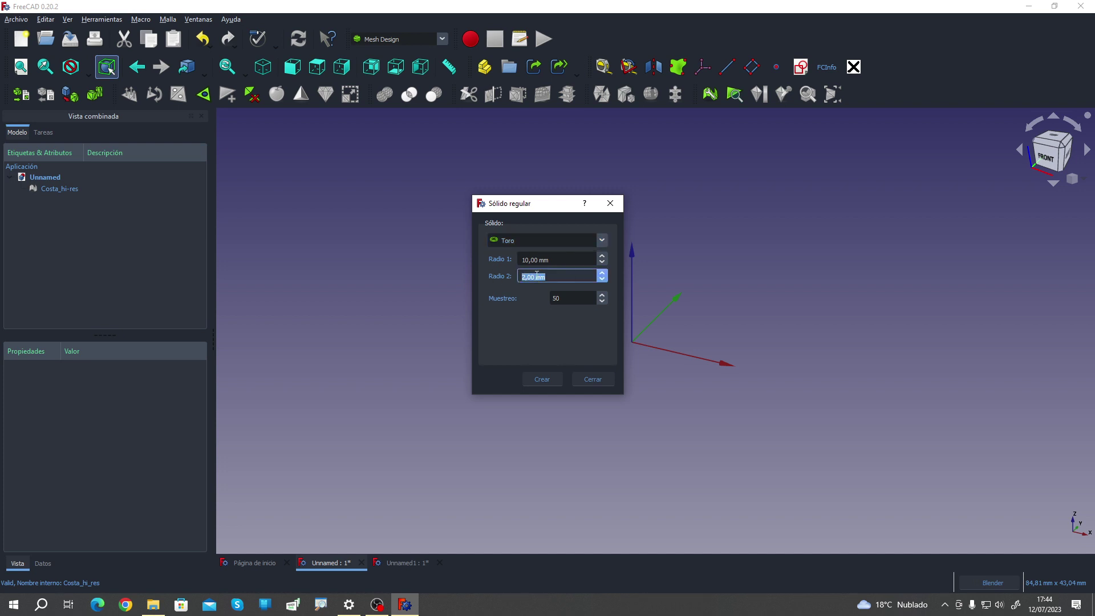
left_click(547, 384)
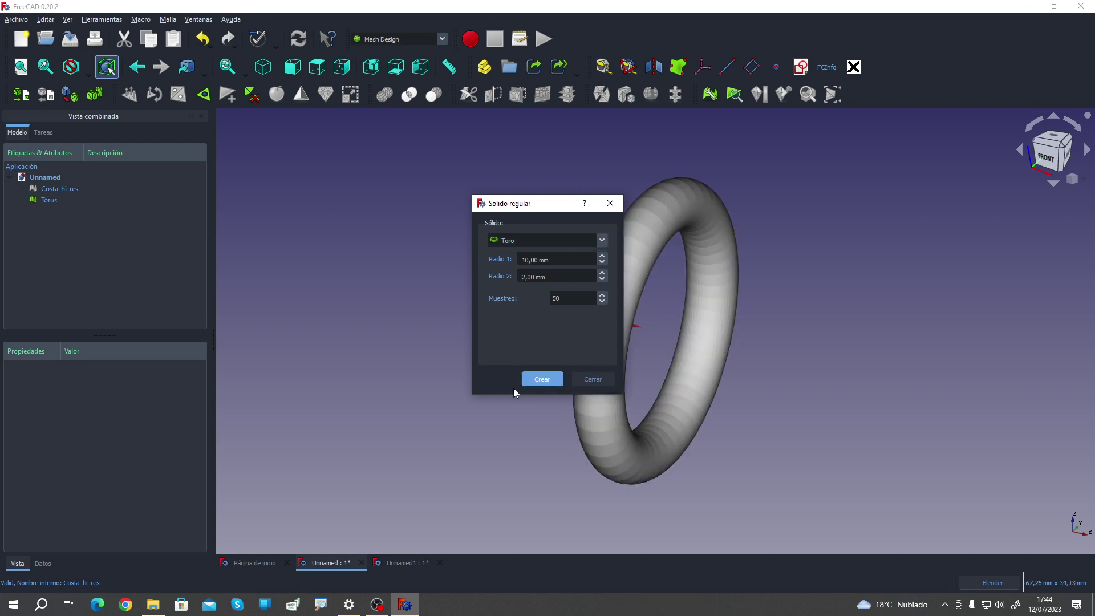
left_click(593, 380)
mouse_move(685, 382)
middle_mouse_down()
mouse_move(782, 386)
mouse_move(558, 362)
middle_mouse_up()
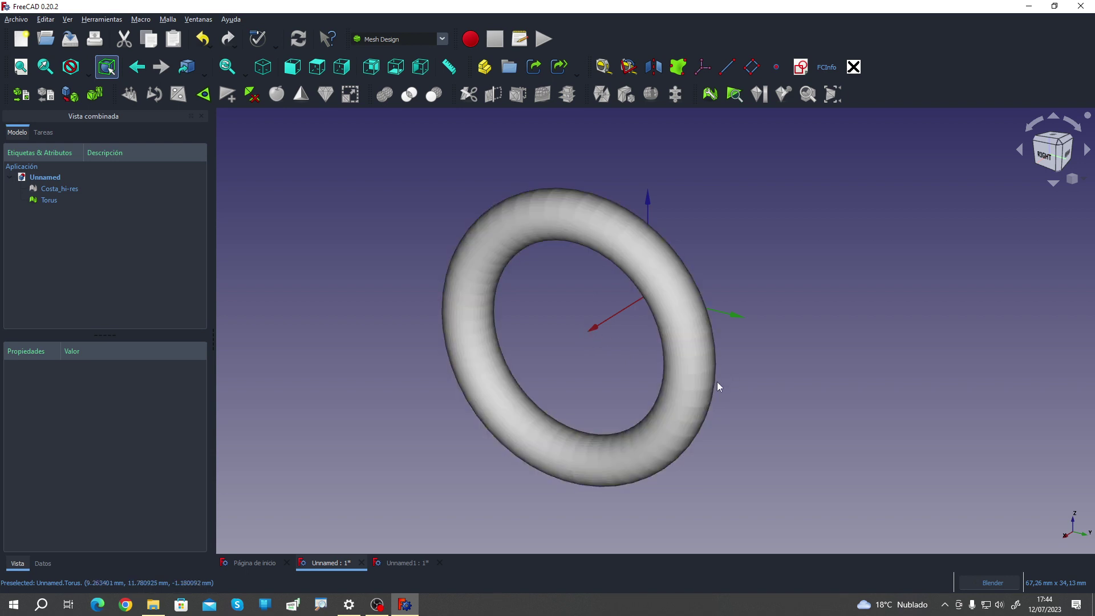
Step: Select the Torus and show its data: Radius1 10 mm, Radius2 2 mm, Sampling 50
left_click(37, 199)
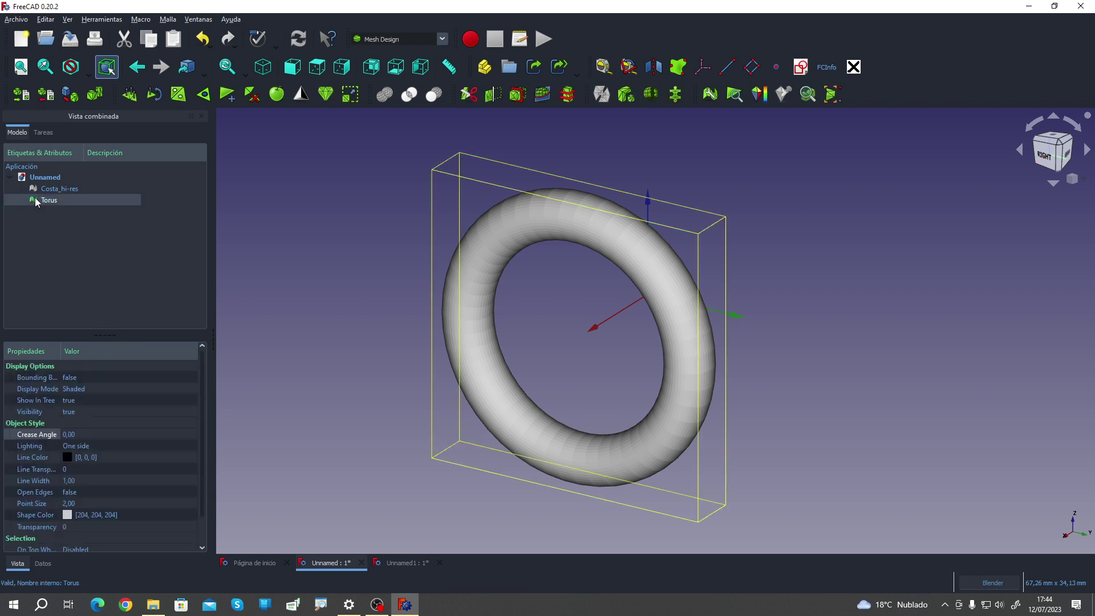
left_click(43, 564)
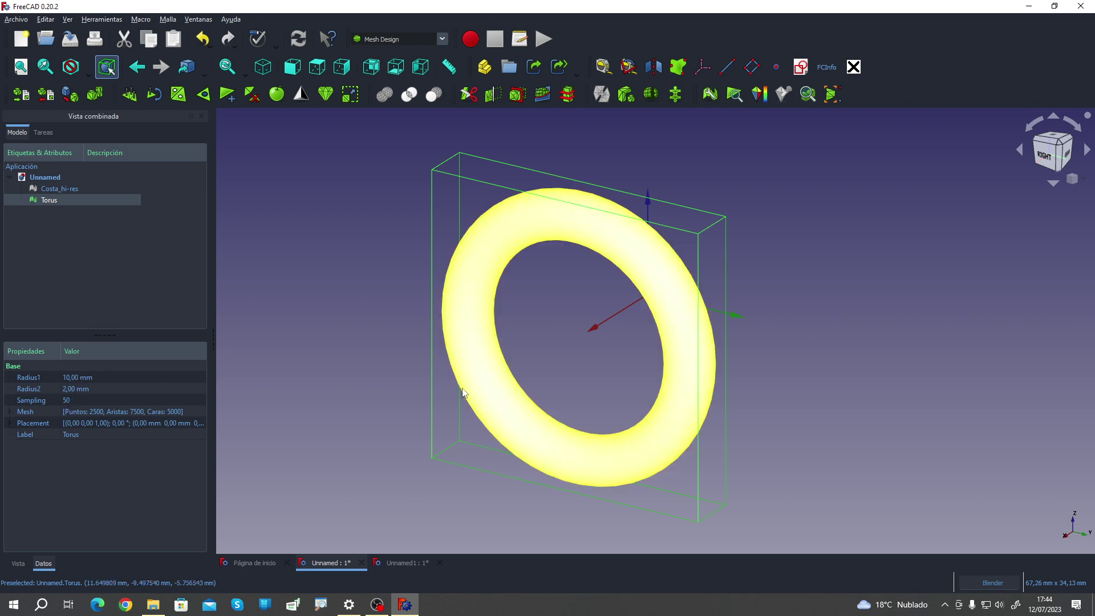
left_click(718, 358)
Step: Read the Torus bounds (Min <-8,-11.9961,-11.9724> to Max <12,11.9961,11.9724>), then reselect the Torus
left_click(831, 95)
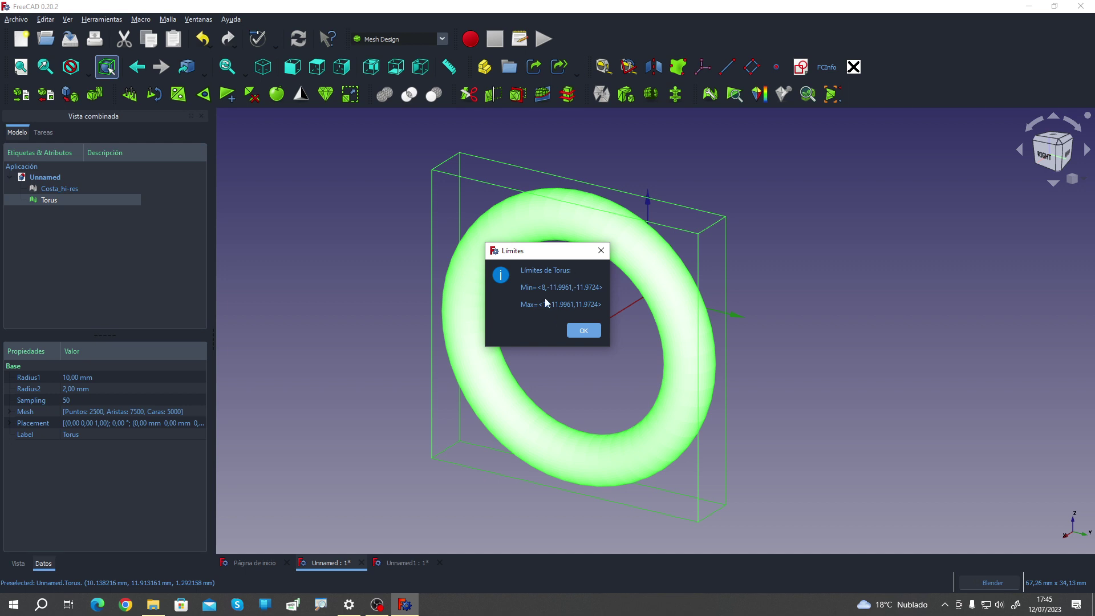
left_click(584, 331)
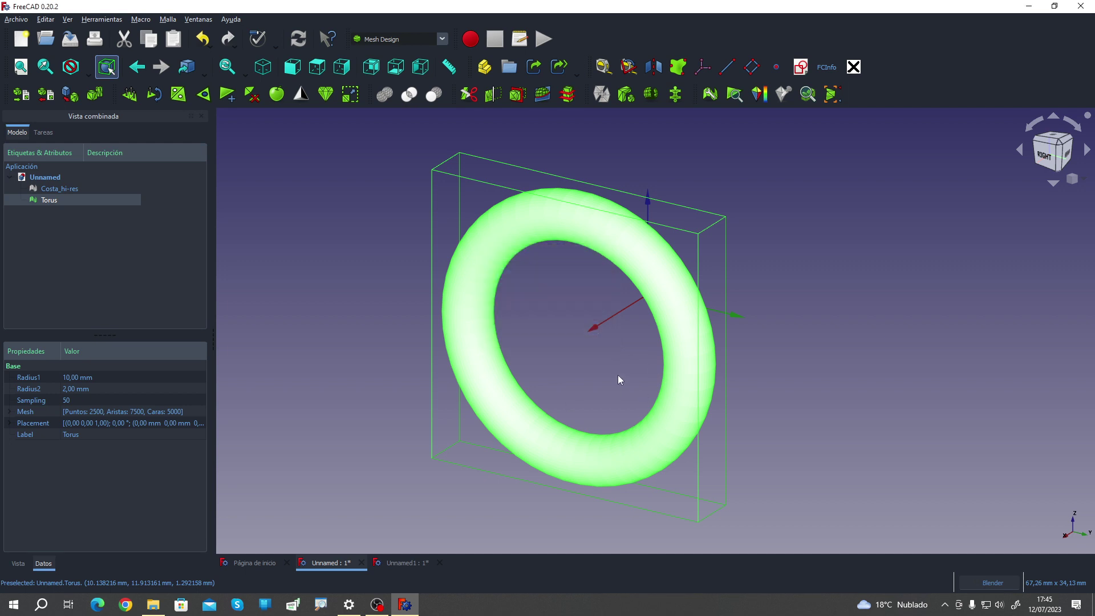
mouse_move(620, 379)
middle_mouse_down()
mouse_move(584, 381)
mouse_move(631, 396)
mouse_move(584, 347)
mouse_move(691, 358)
middle_mouse_up()
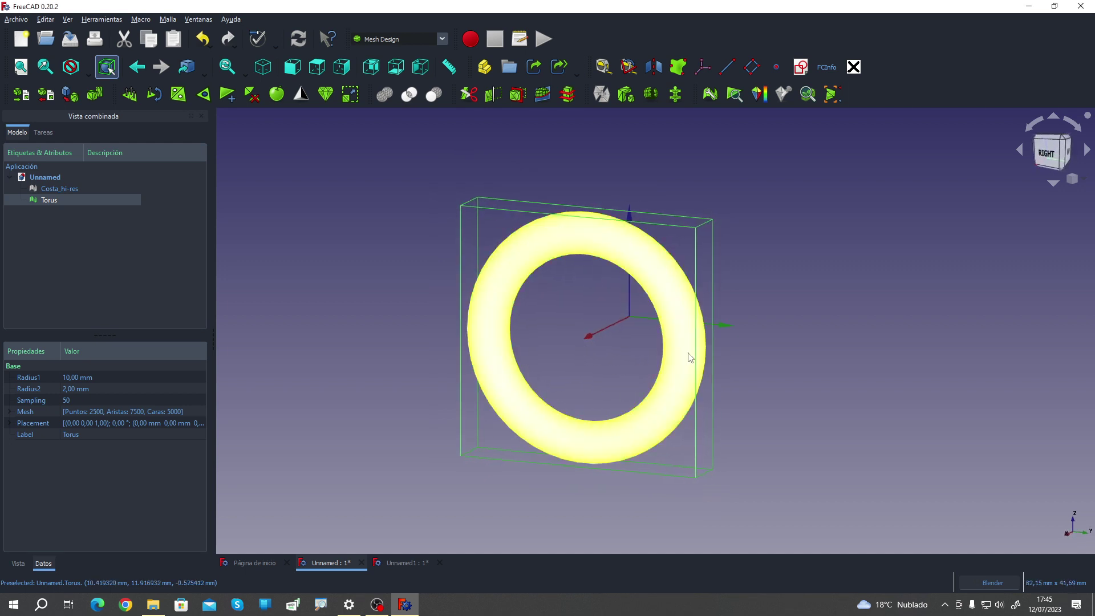
left_click(468, 391)
left_click(45, 199)
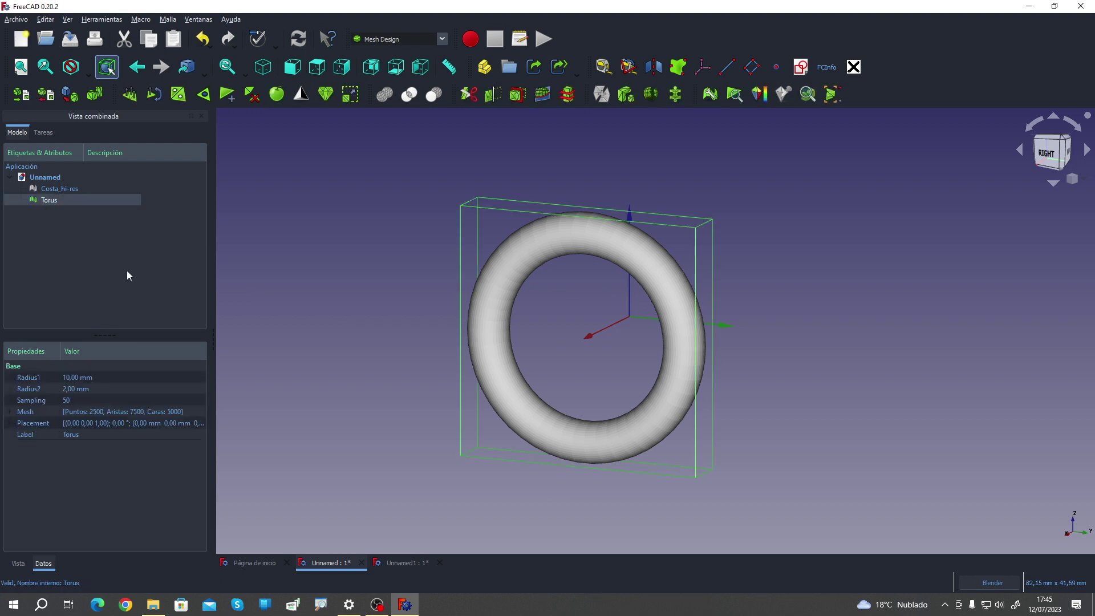
Step: Delete the Torus and make the Costa_hi-res mesh visible again
key("Delete")
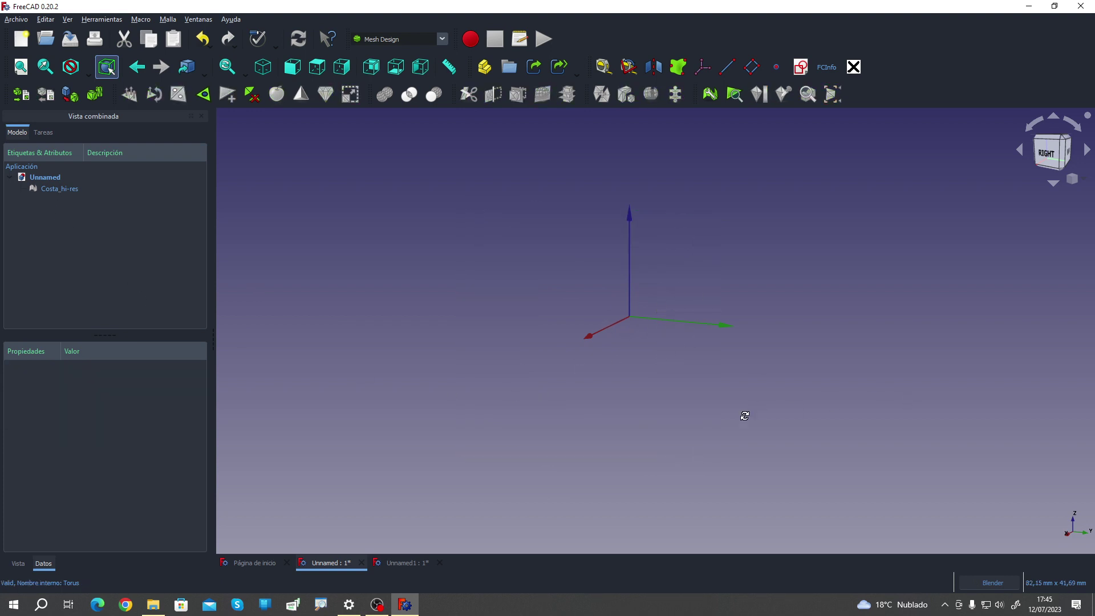
middle_click_drag(745, 416, 671, 417)
left_click(45, 190)
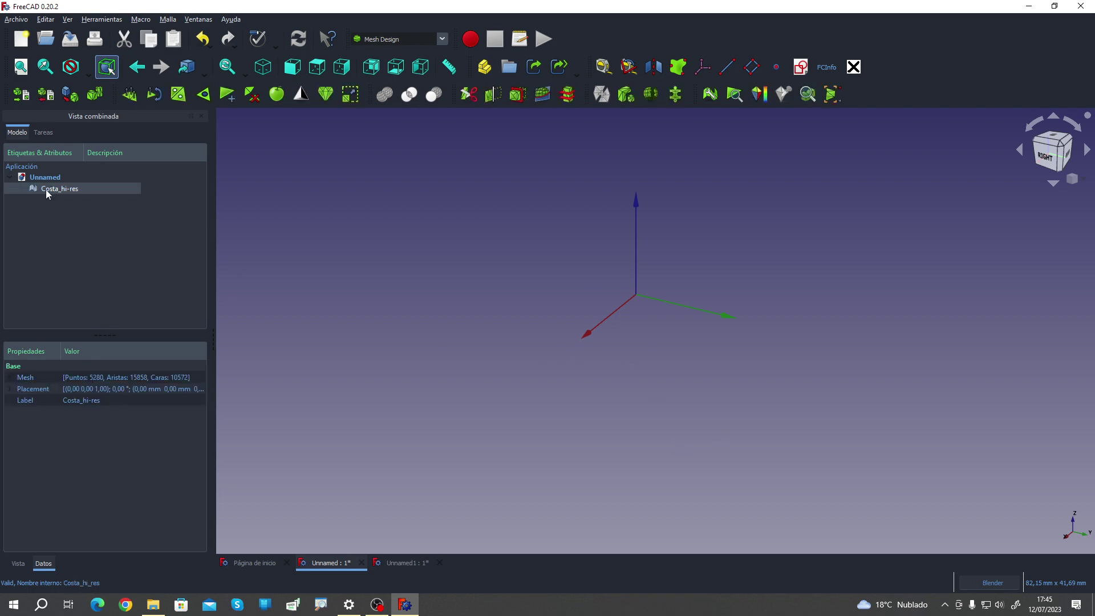
key("space")
Step: Fit Costa_hi-res in view and review its info: 5280 points, 10572 facets, bounds ±70 and ±39.5
key("v")
key("f")
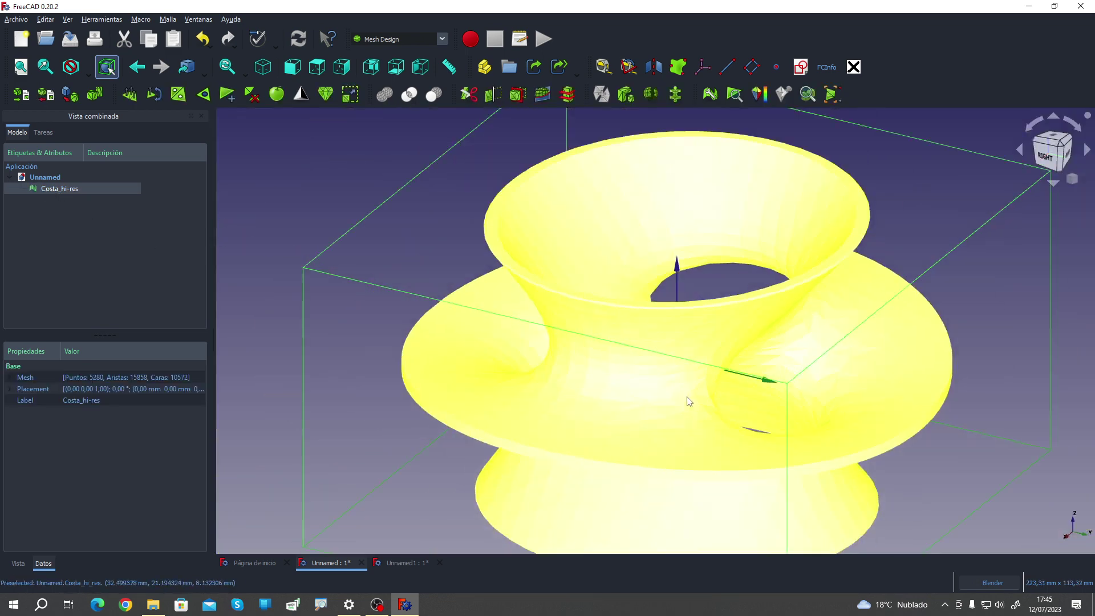
left_click(44, 133)
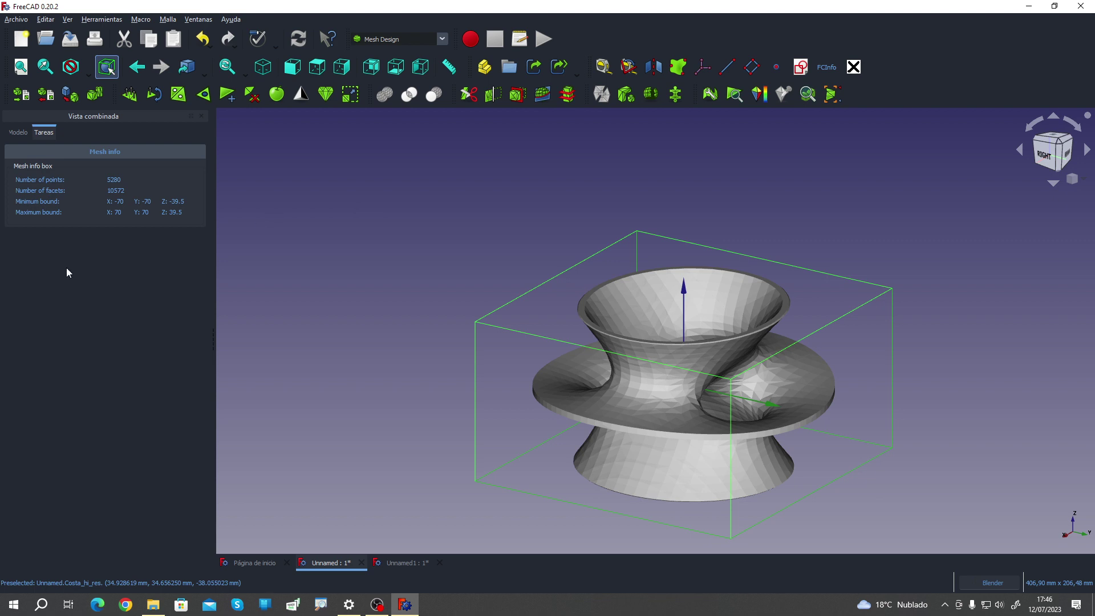
left_click(18, 132)
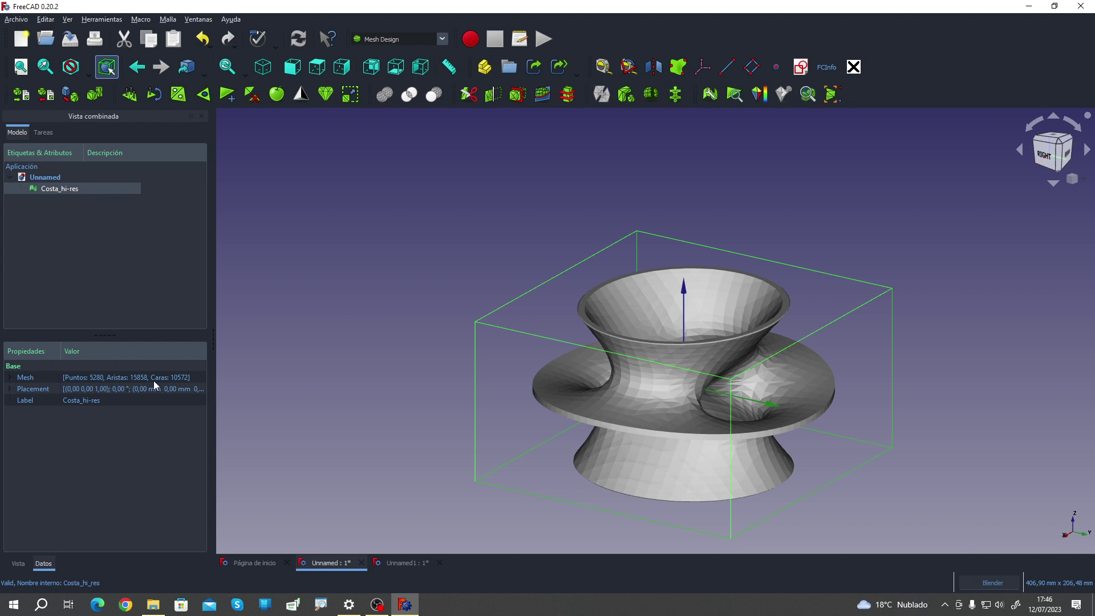
Step: Inspect Costa_hi-res's point, edge and face counts, placement, and Vista and Datos properties
left_click(10, 380)
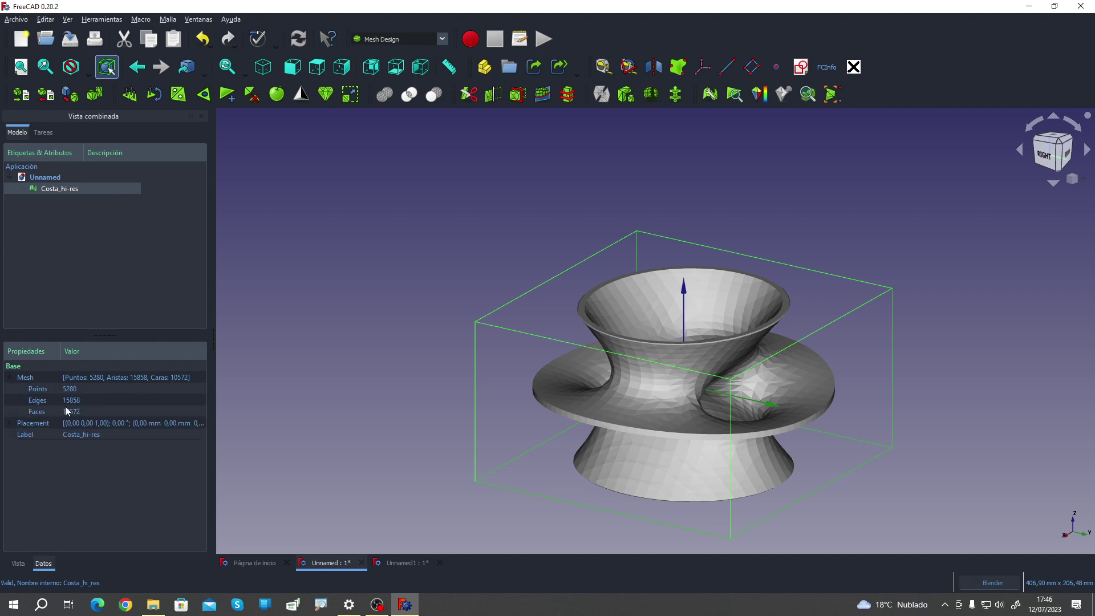
left_click(9, 424)
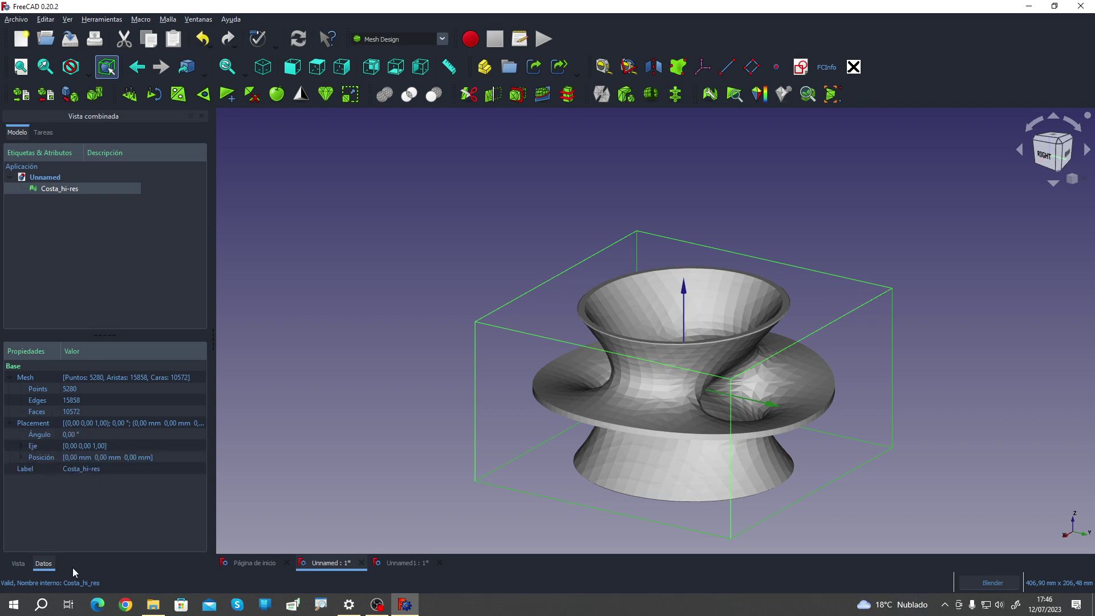
left_click(18, 563)
scroll(80, 421, "down", 2)
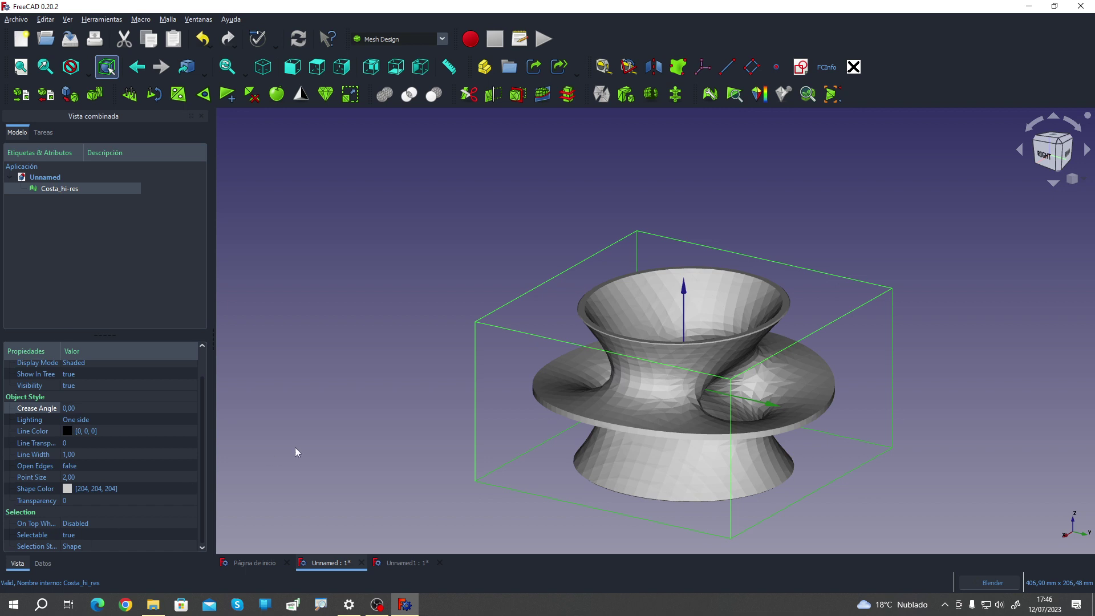
left_click(42, 564)
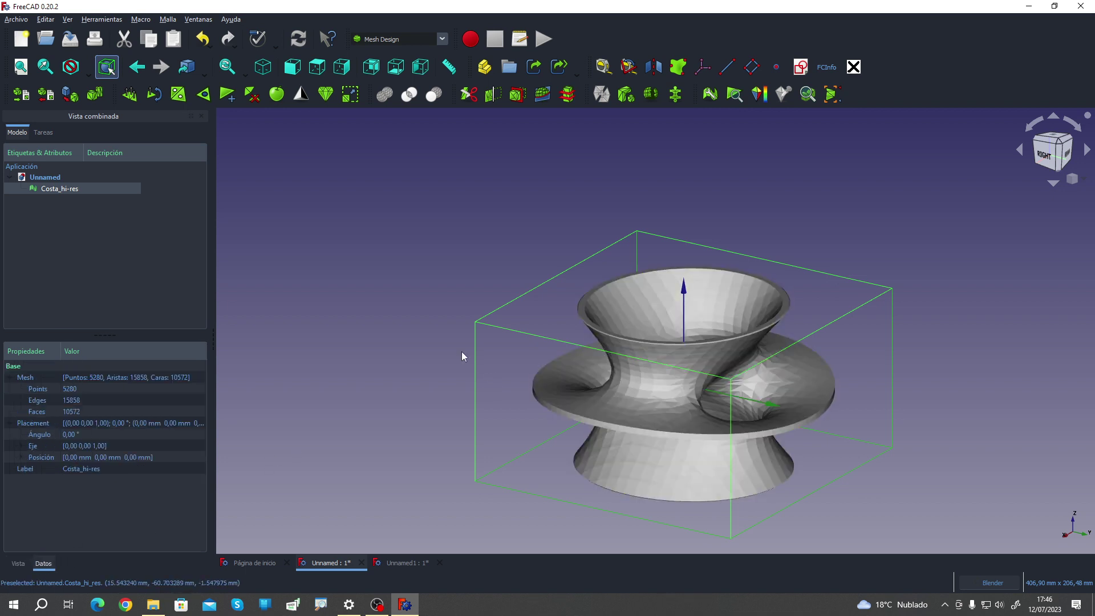
scroll(462, 357, "down", 2)
Step: Orbit around Costa_hi-res, select it, and bring up the Malla menu
middle_click_drag(325, 330, 439, 333)
scroll(440, 334, "up", 2)
left_click(502, 357)
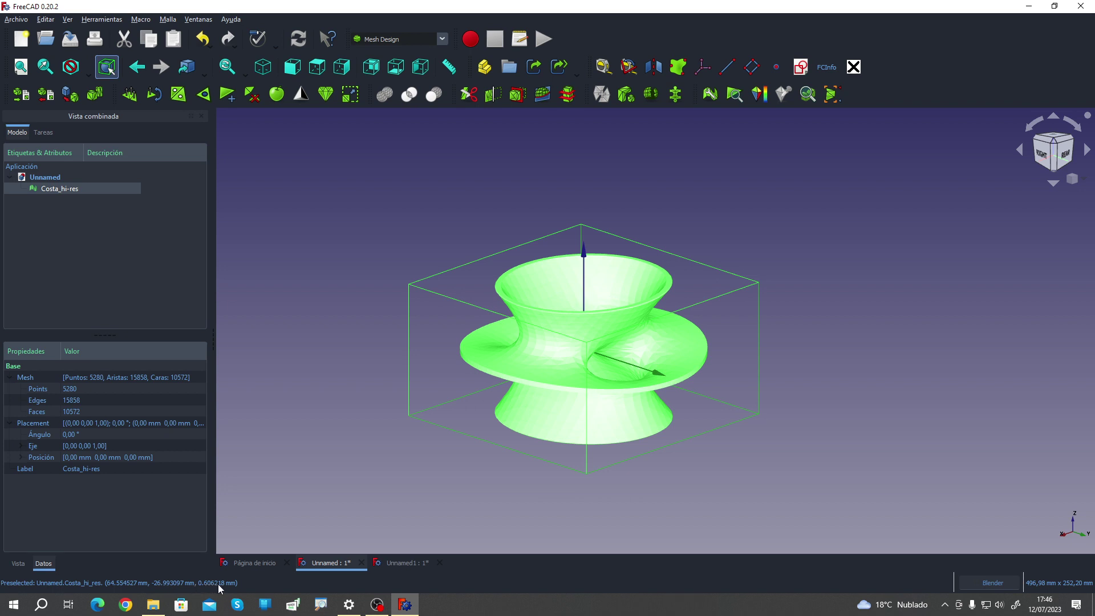
left_click(393, 375)
left_click(508, 362)
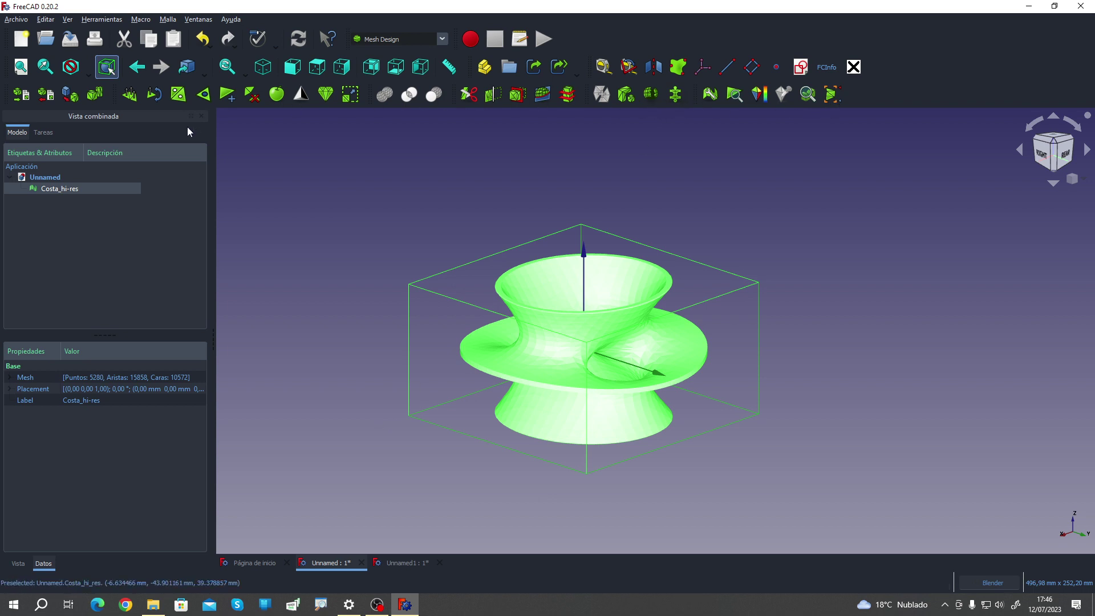
left_click(170, 20)
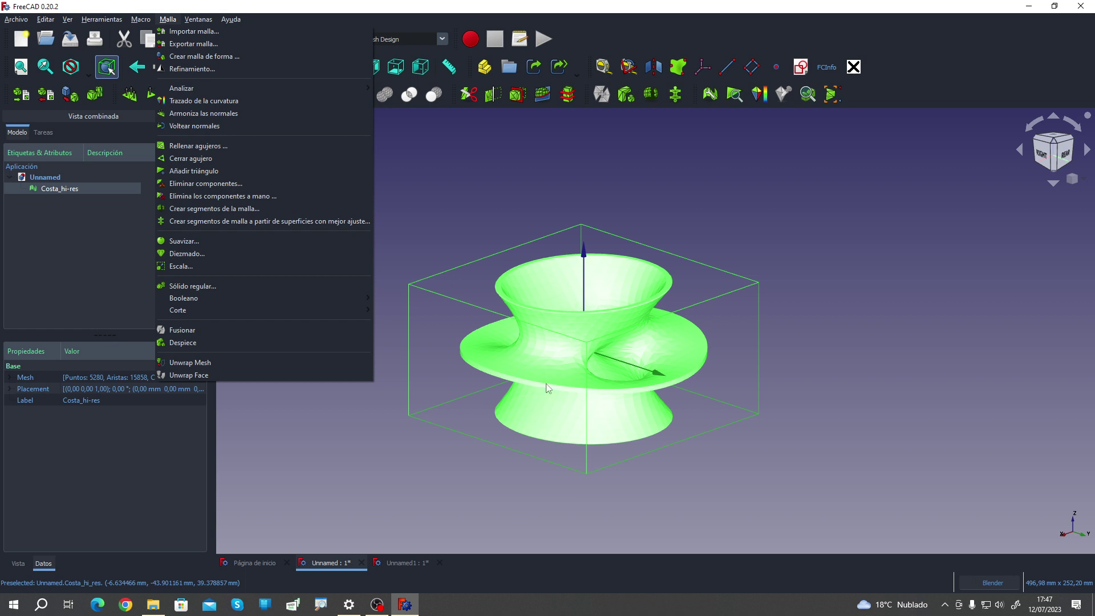
Step: Browse the Malla menu, checking the Unwrap Mesh and Unwrap Face descriptions, then close it
left_click(182, 363)
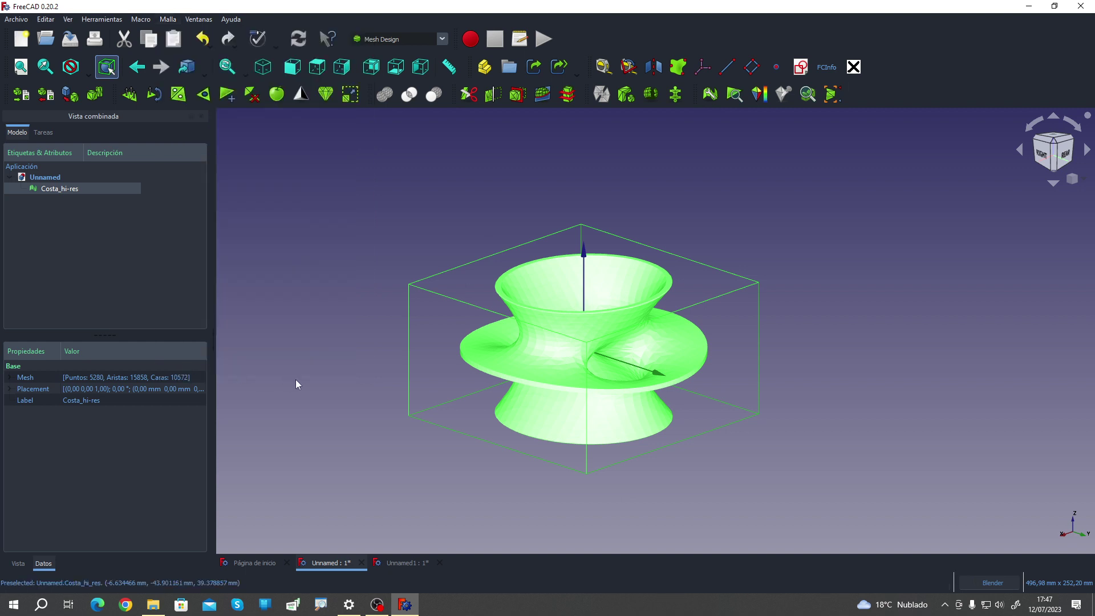
mouse_move(295, 378)
middle_mouse_down()
mouse_move(311, 410)
mouse_move(401, 227)
middle_mouse_up()
left_click(168, 18)
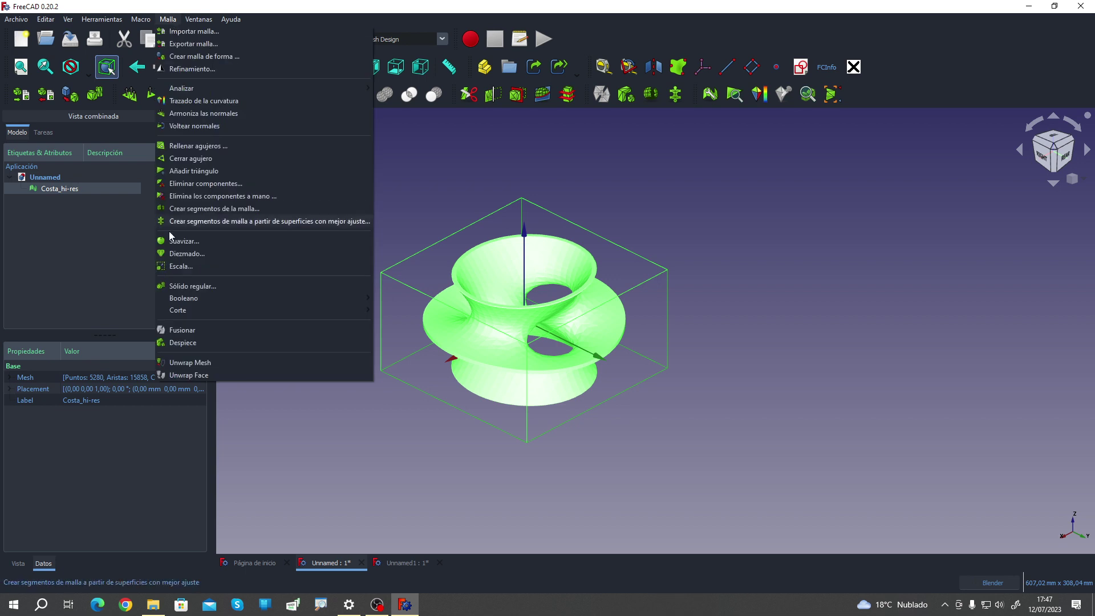
left_click(187, 368)
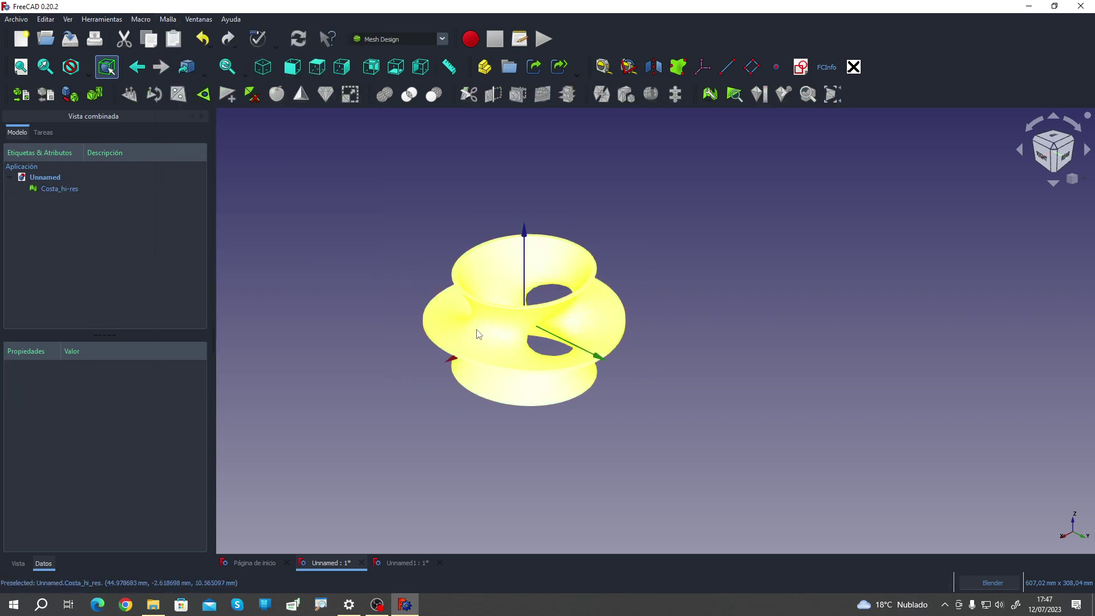
left_click(167, 19)
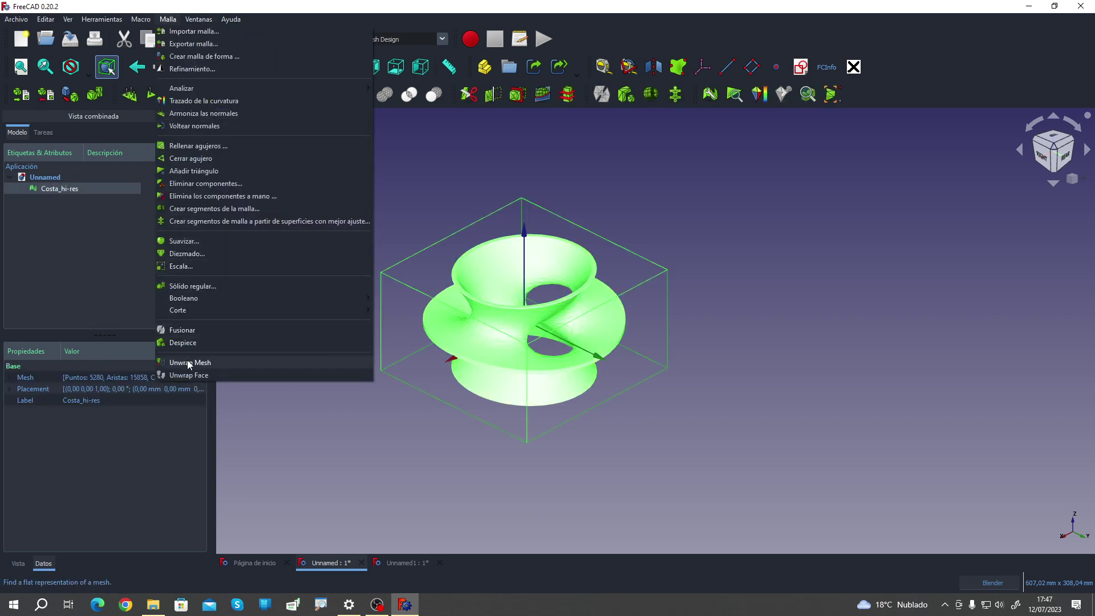
left_click(295, 362)
left_click(167, 19)
left_click(295, 432)
Step: Orbit and zoom around the Costa surface from behind and above, reselecting Costa_hi-res
middle_click_drag(542, 378, 579, 309)
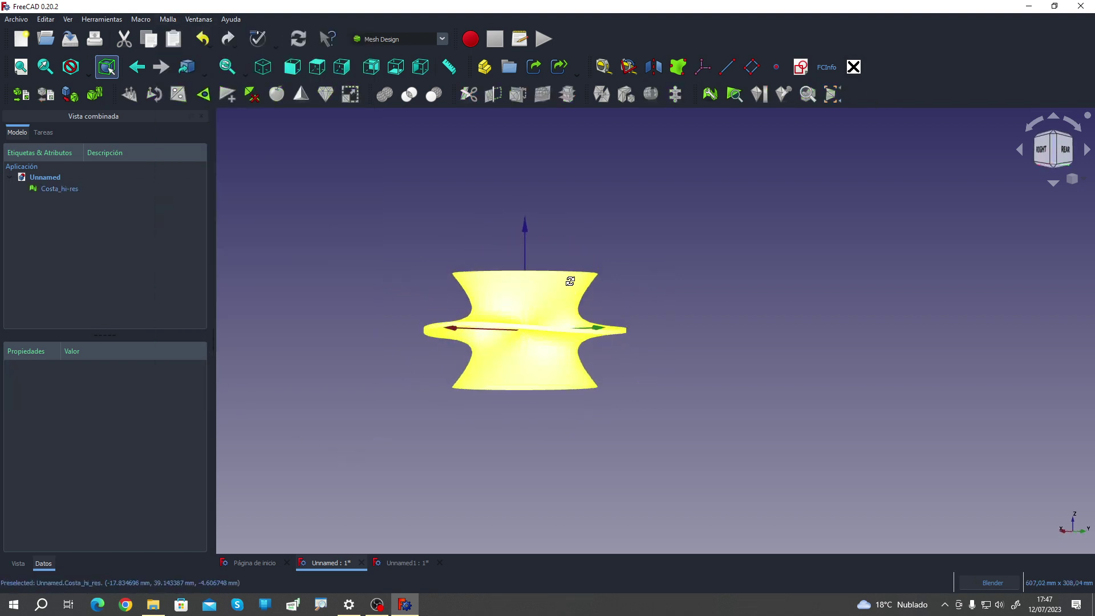
scroll(479, 317, "up", 3)
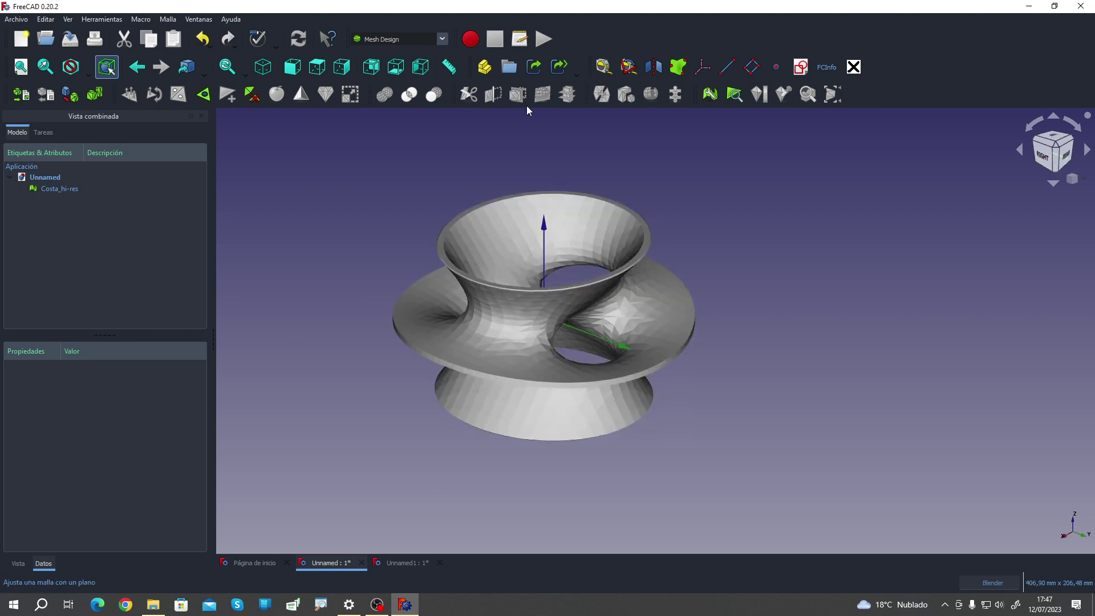
middle_click_drag(618, 250, 728, 284)
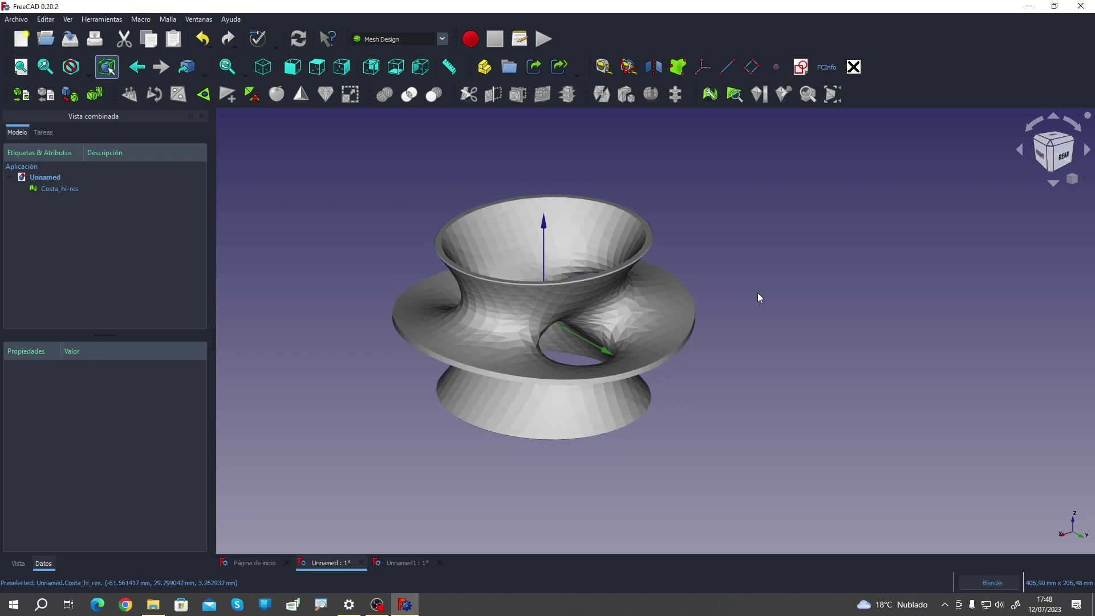
scroll(729, 284, "up", 3)
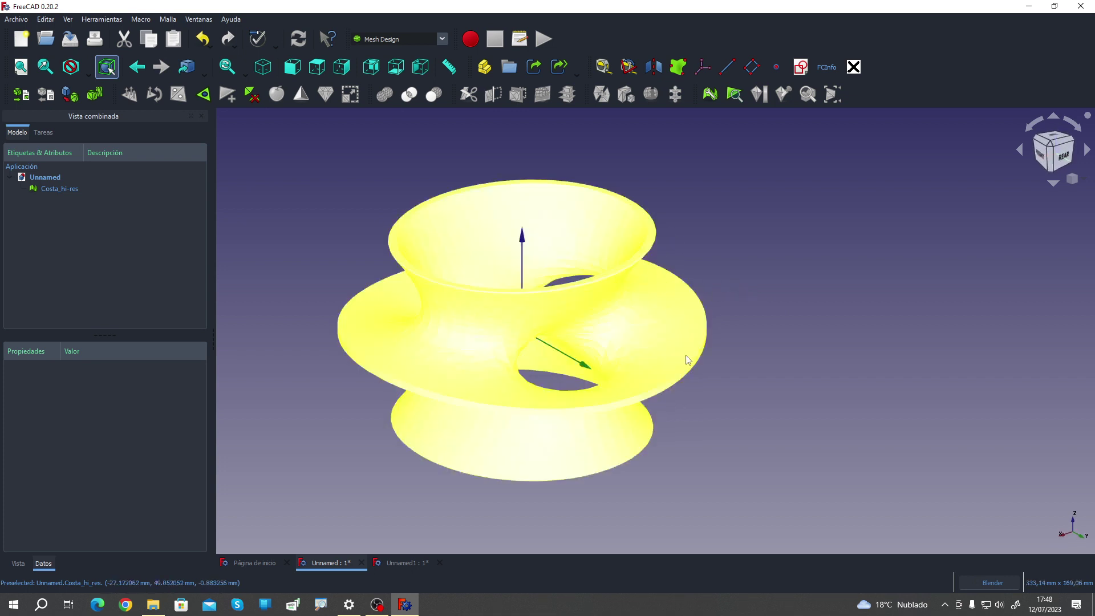
scroll(809, 308, "down", 2)
mouse_move(794, 302)
middle_mouse_down()
mouse_move(727, 362)
mouse_move(808, 298)
mouse_move(741, 287)
mouse_move(726, 259)
mouse_move(727, 215)
mouse_move(641, 289)
middle_mouse_up()
scroll(740, 287, "up", 1)
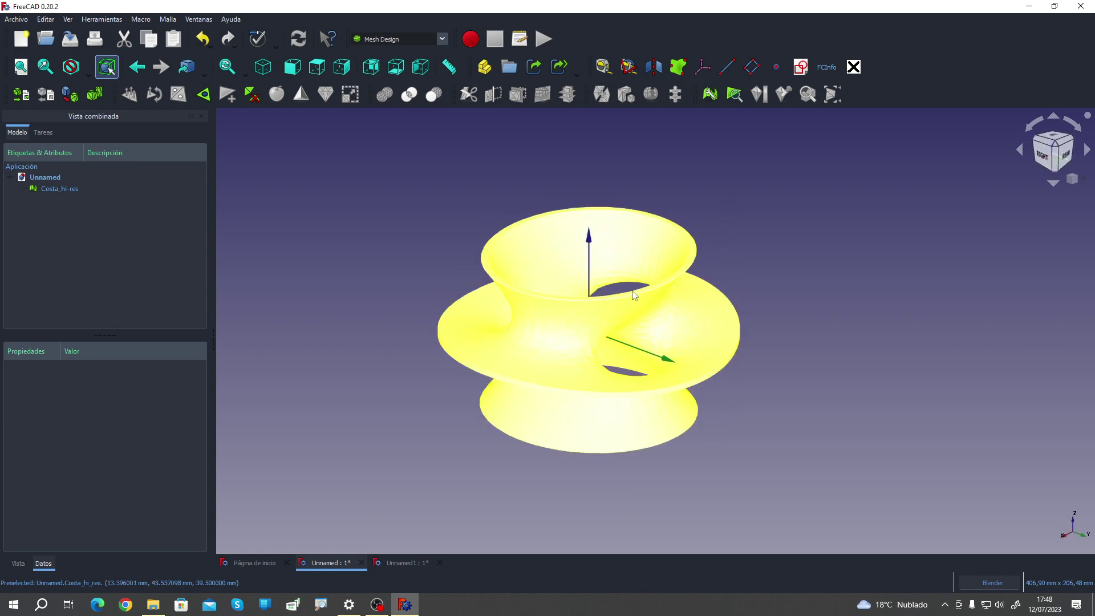
left_click(662, 307)
mouse_move(874, 268)
middle_mouse_down()
mouse_move(591, 245)
mouse_move(861, 241)
middle_mouse_up()
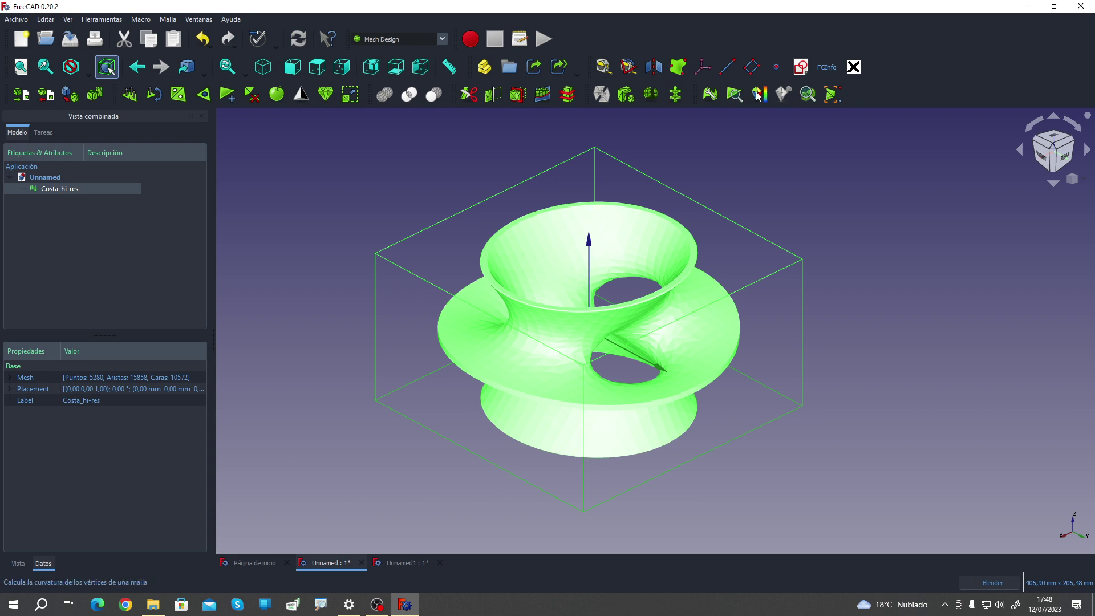
left_click(683, 294)
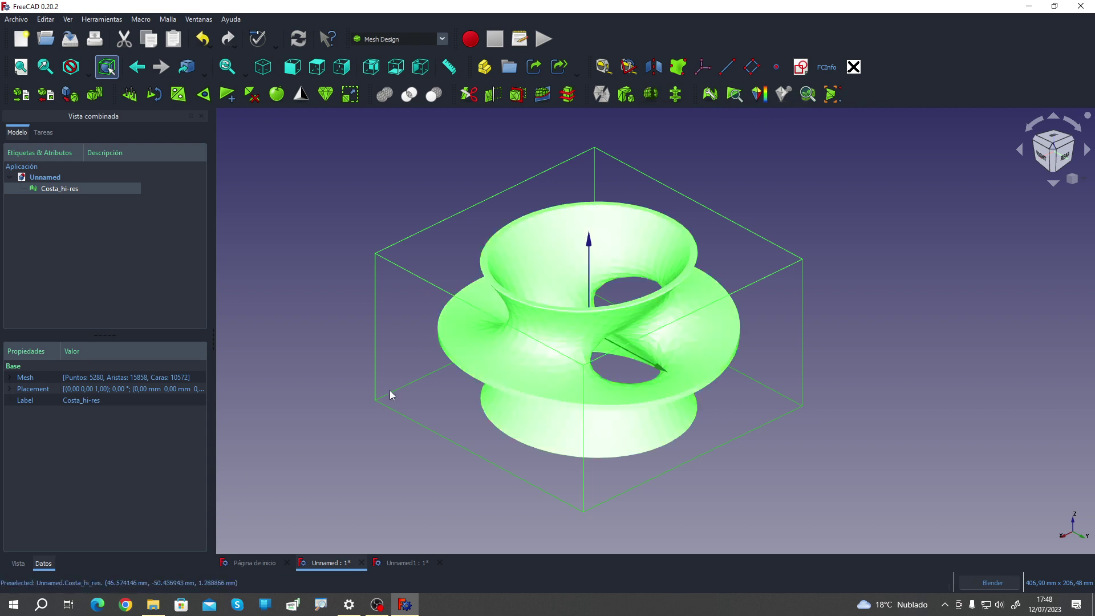
middle_click_drag(389, 390, 407, 311)
left_click(231, 18)
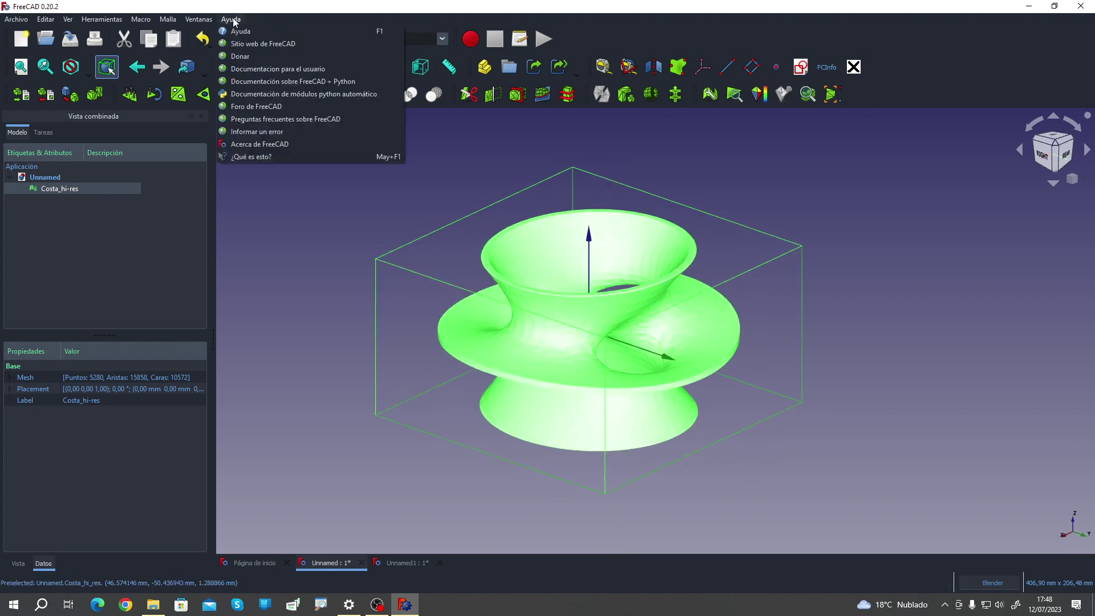
left_click(308, 234)
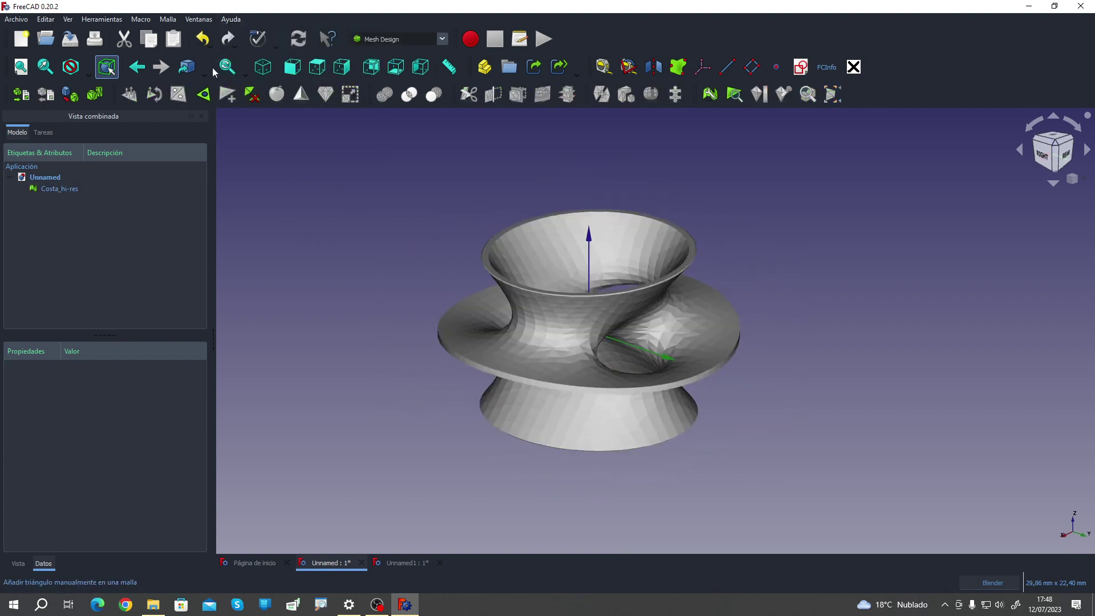
left_click(168, 19)
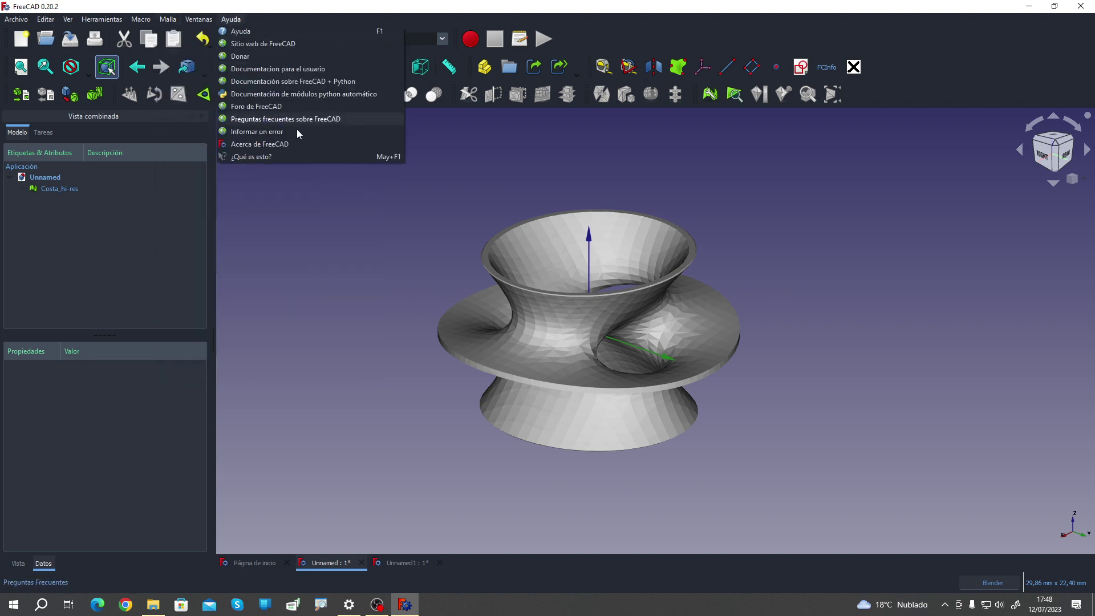
left_click(425, 244)
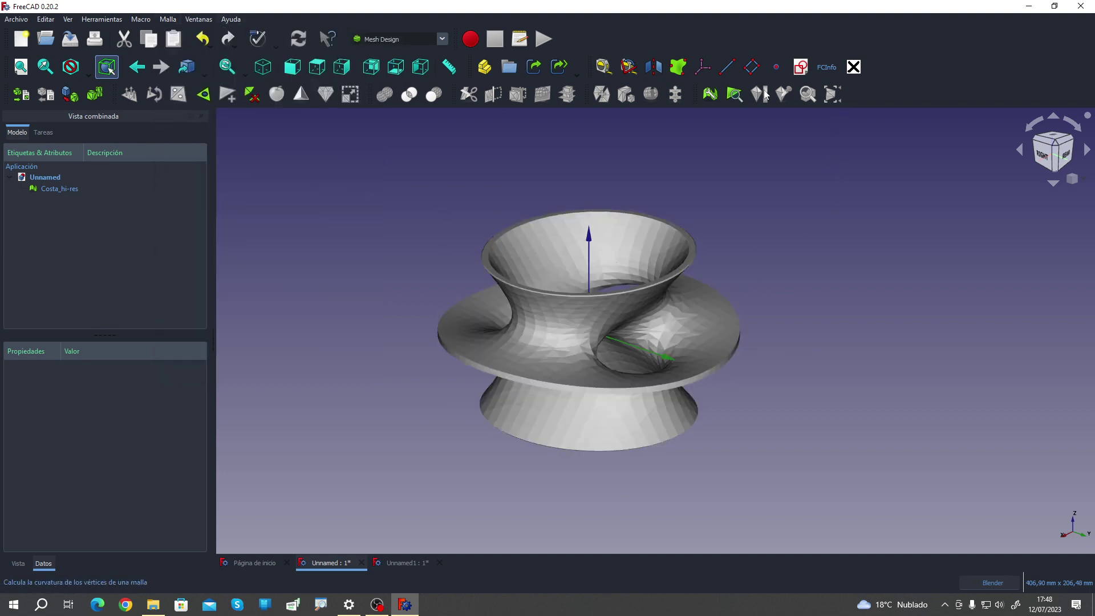
left_click(506, 362)
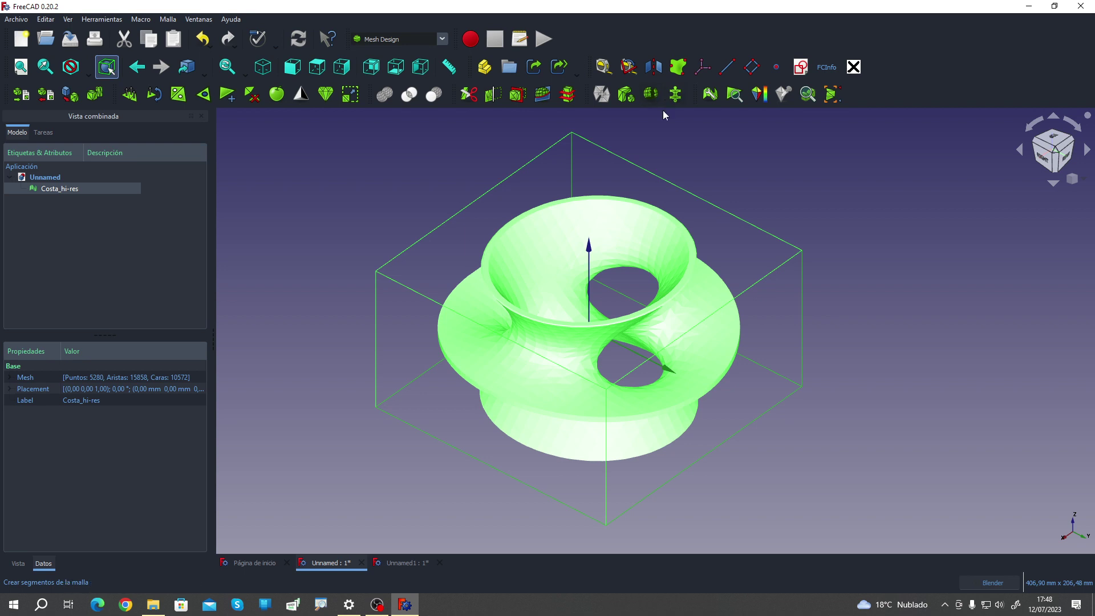
middle_click_drag(317, 367, 312, 360)
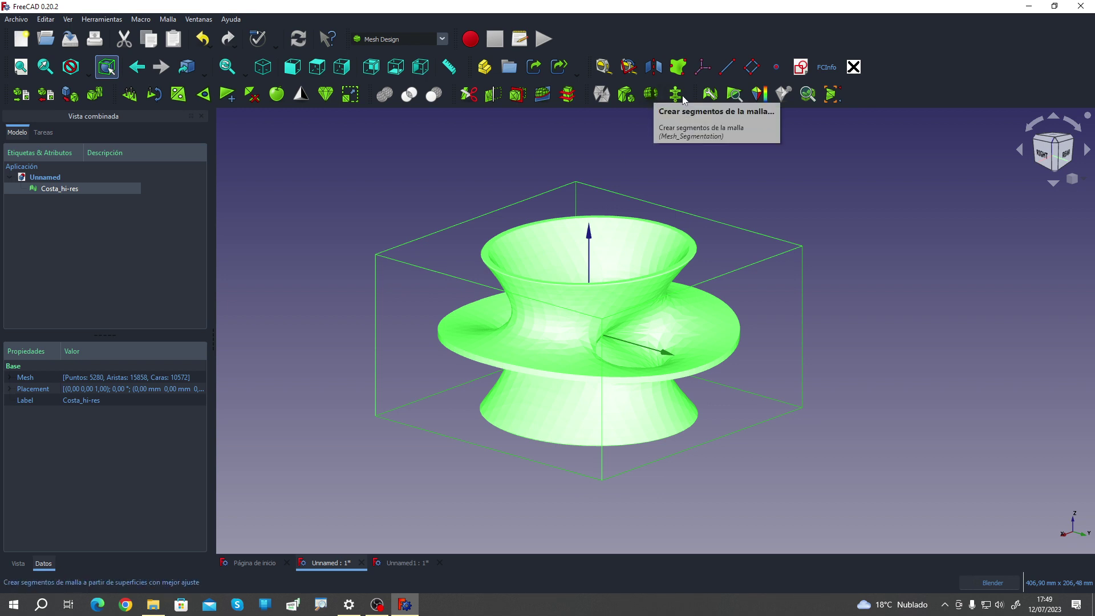
left_click(897, 335)
middle_click_drag(896, 335, 880, 357)
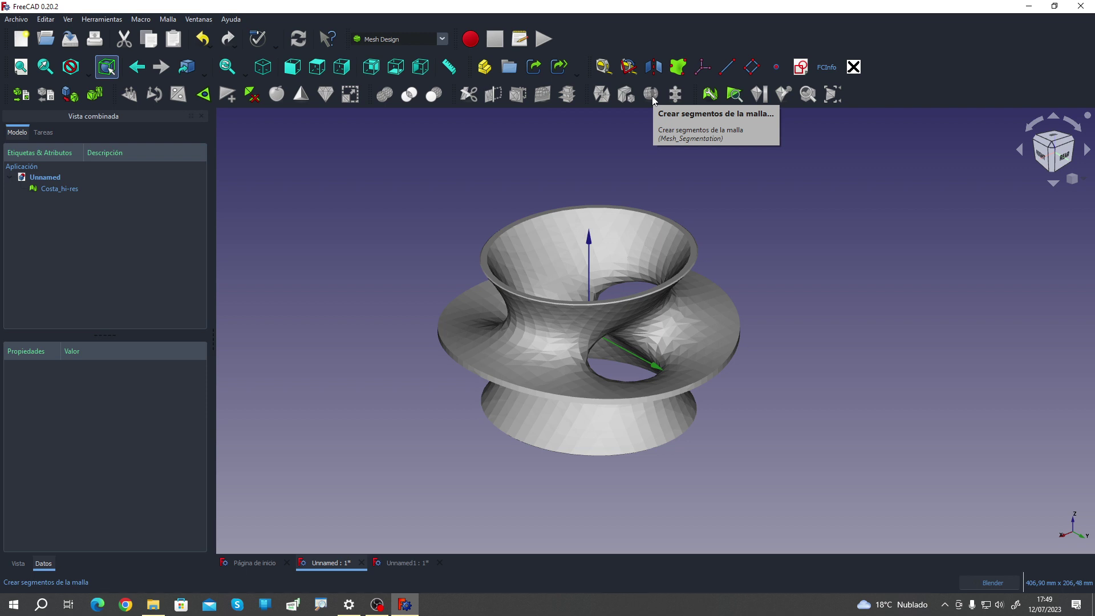
mouse_move(368, 247)
middle_mouse_down()
mouse_move(372, 232)
mouse_move(404, 220)
mouse_move(371, 231)
middle_mouse_up()
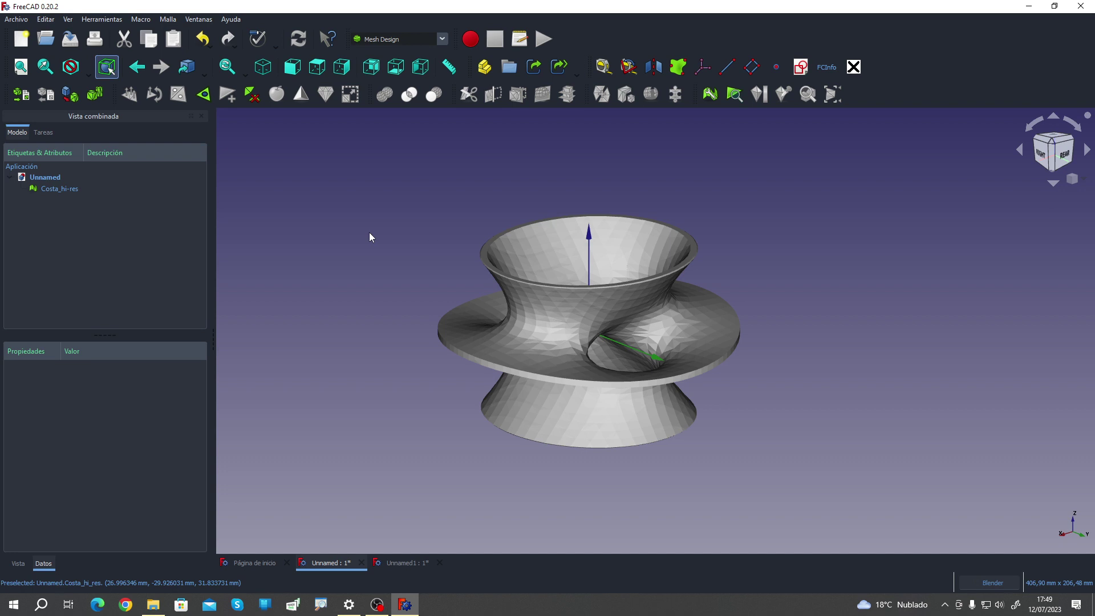
key("alt")
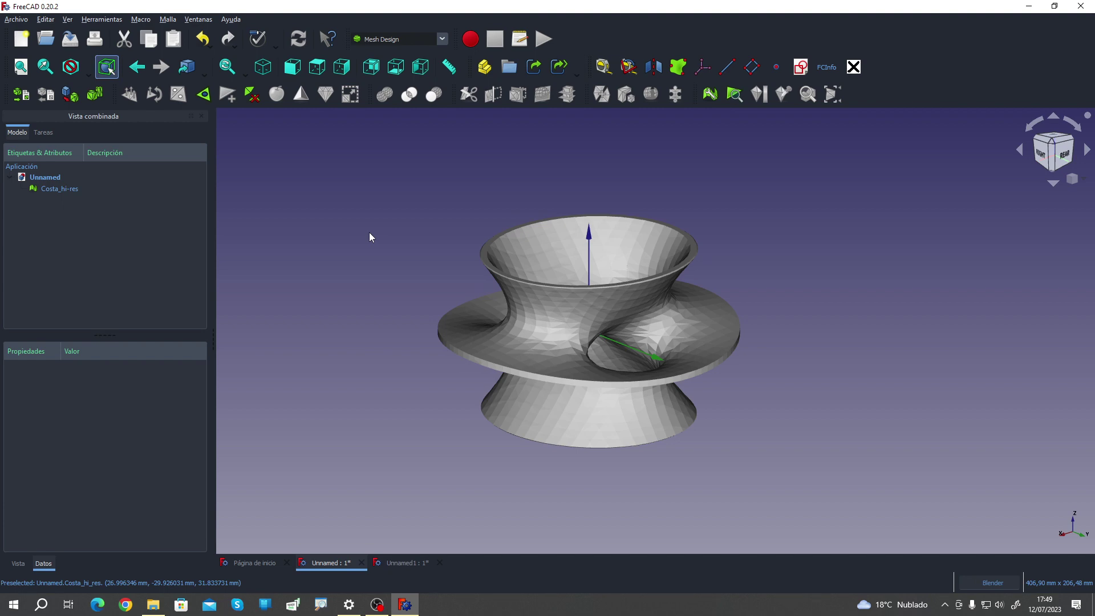